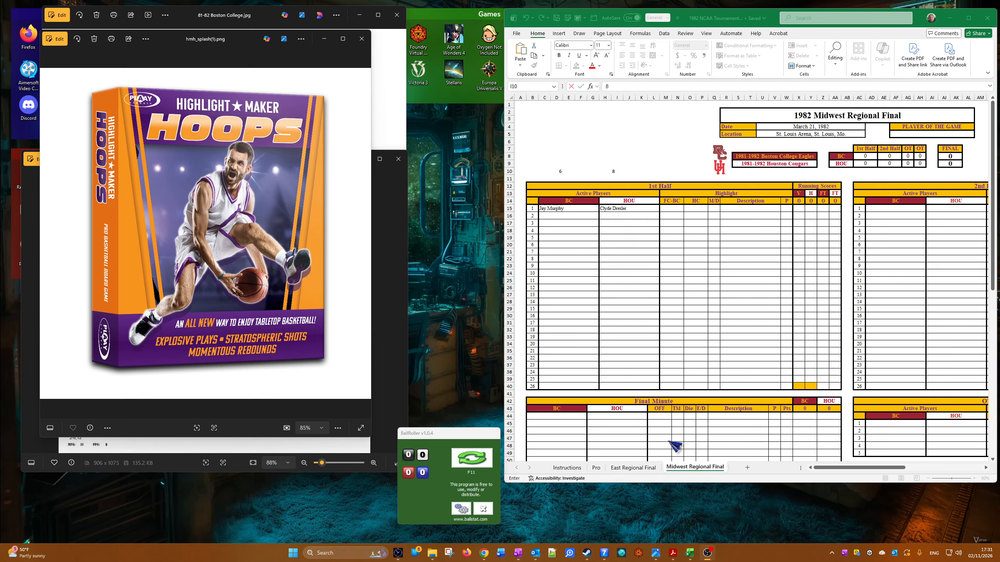
Step: Examine the completed scoresheet on East Regional Final, followed by the second-half area and team decks on Midwest Regional Final
{"action": "left_click", "coordinate": [638, 472]}
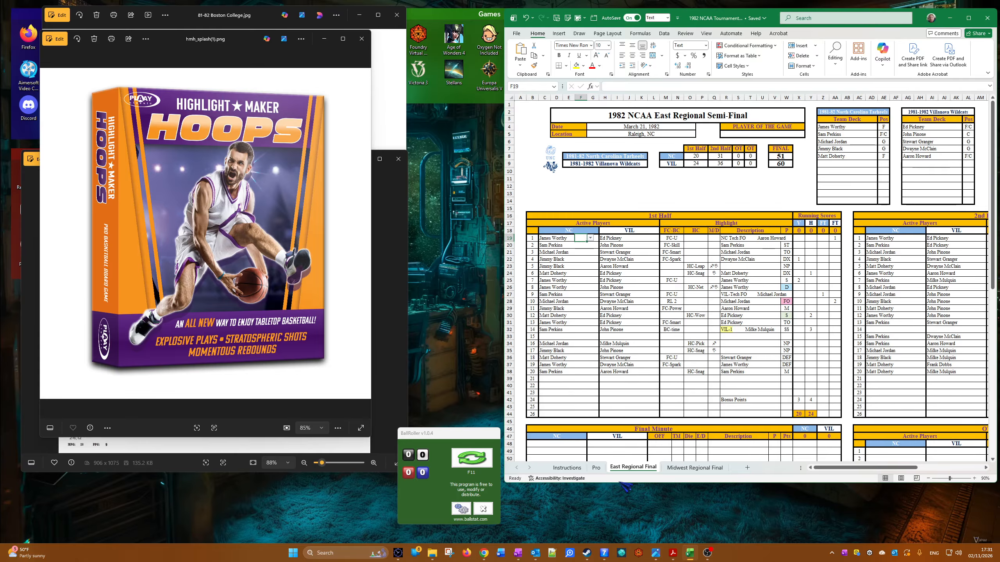
{"action": "left_click_drag", "start_coordinate": [875, 468], "coordinate": [915, 475]}
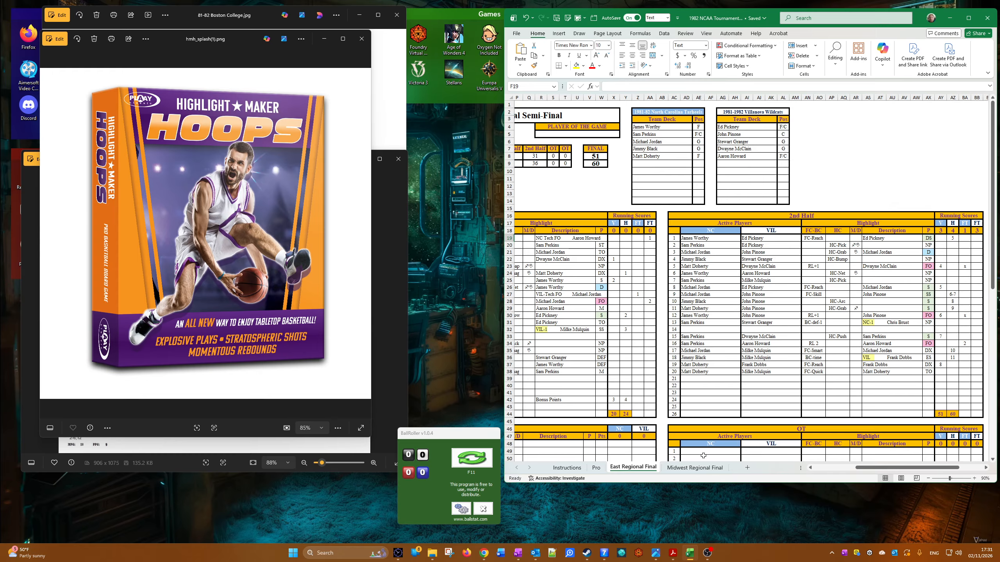
{"action": "left_click", "coordinate": [699, 469]}
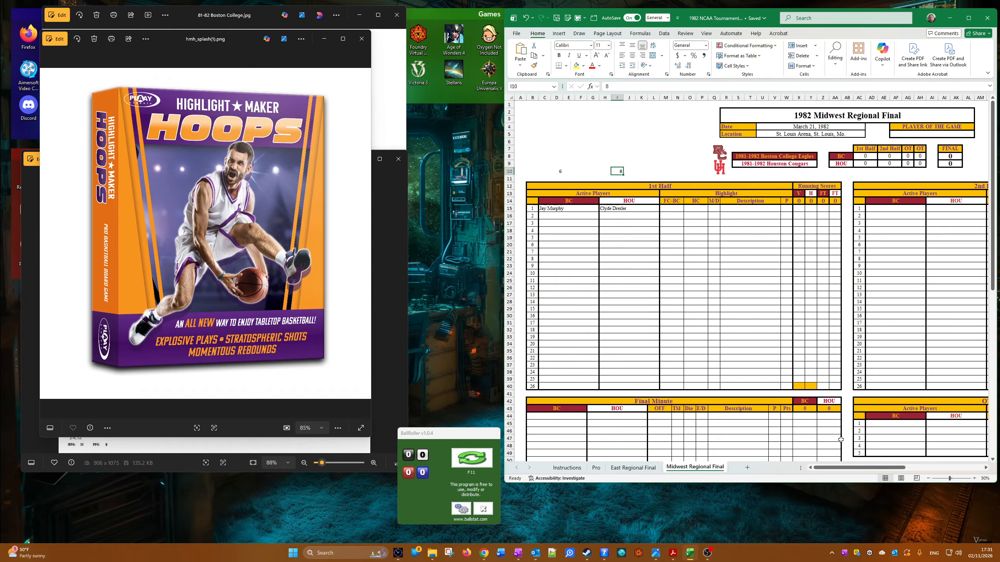
{"action": "left_click_drag", "start_coordinate": [834, 468], "coordinate": [912, 473]}
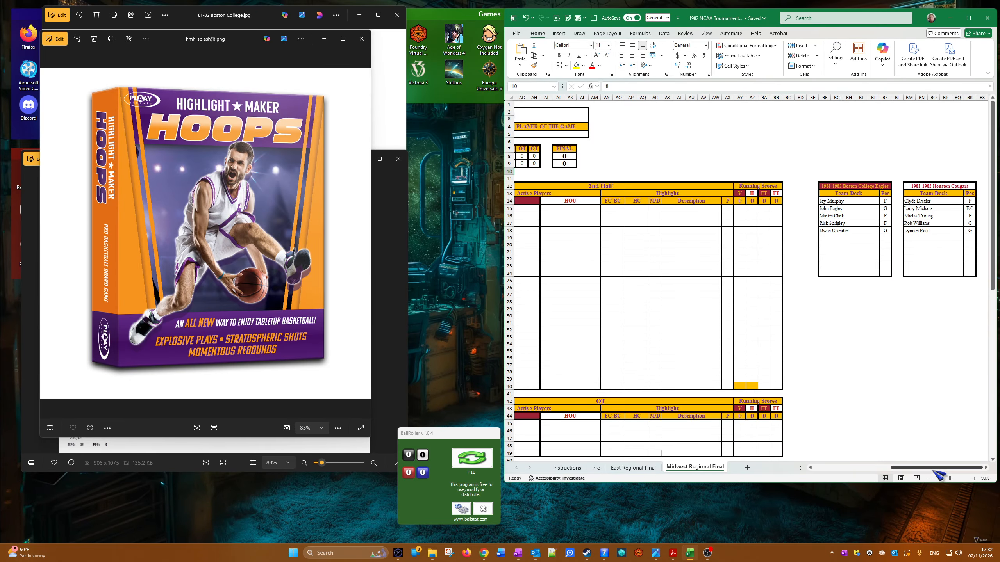
{"action": "left_click_drag", "start_coordinate": [936, 469], "coordinate": [859, 484]}
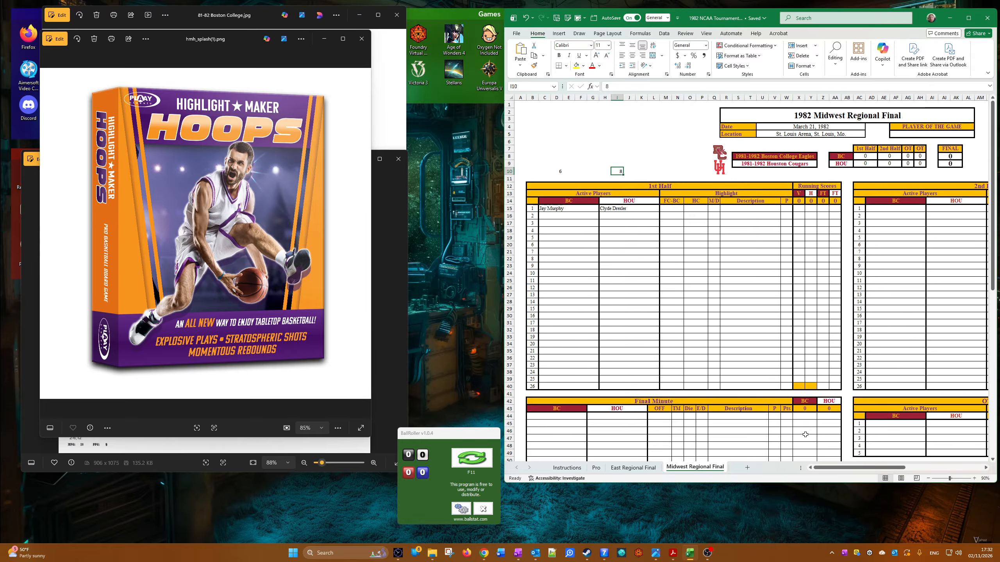
{"action": "left_click_drag", "start_coordinate": [854, 468], "coordinate": [959, 468]}
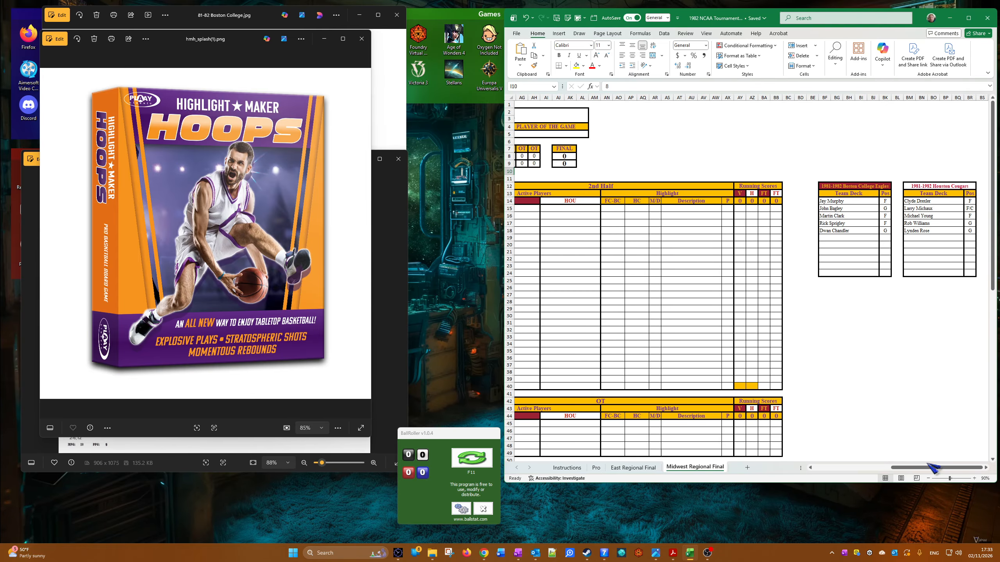
{"action": "left_click_drag", "start_coordinate": [933, 471], "coordinate": [851, 498]}
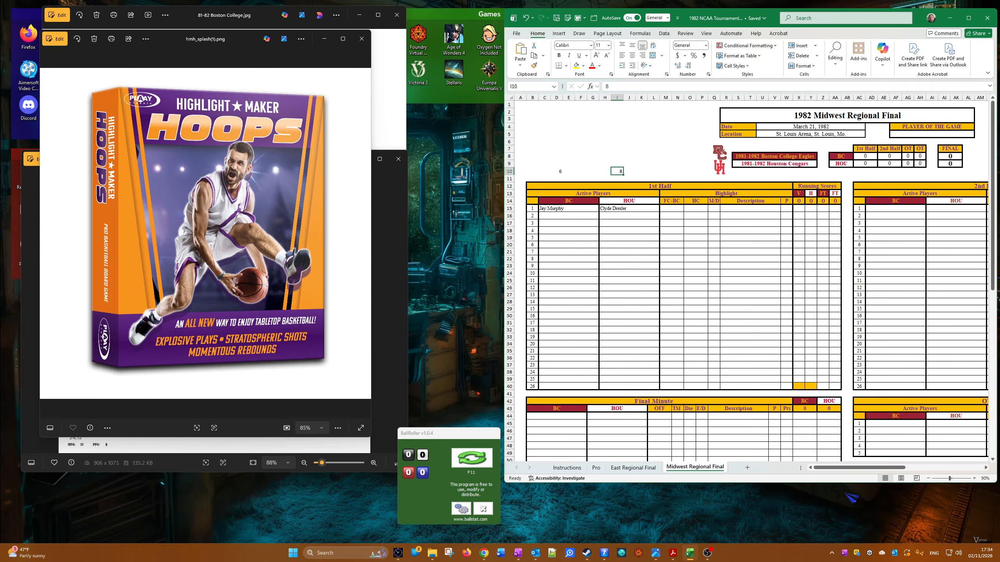
Step: Minimize the game box image and clear the scratch numbers in C8:N10 above the first-half table
{"action": "left_click", "coordinate": [334, 55]}
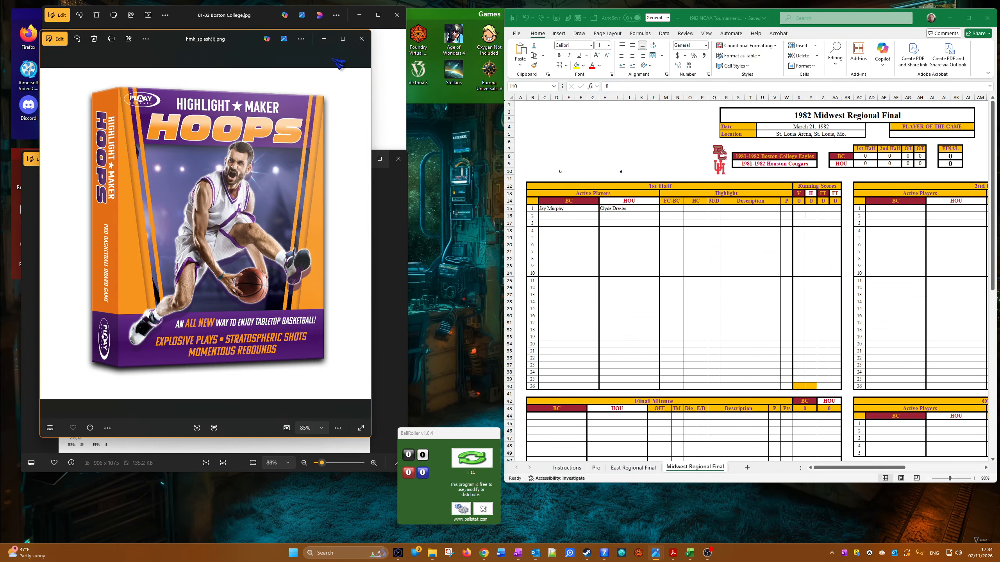
{"action": "left_click", "coordinate": [324, 38]}
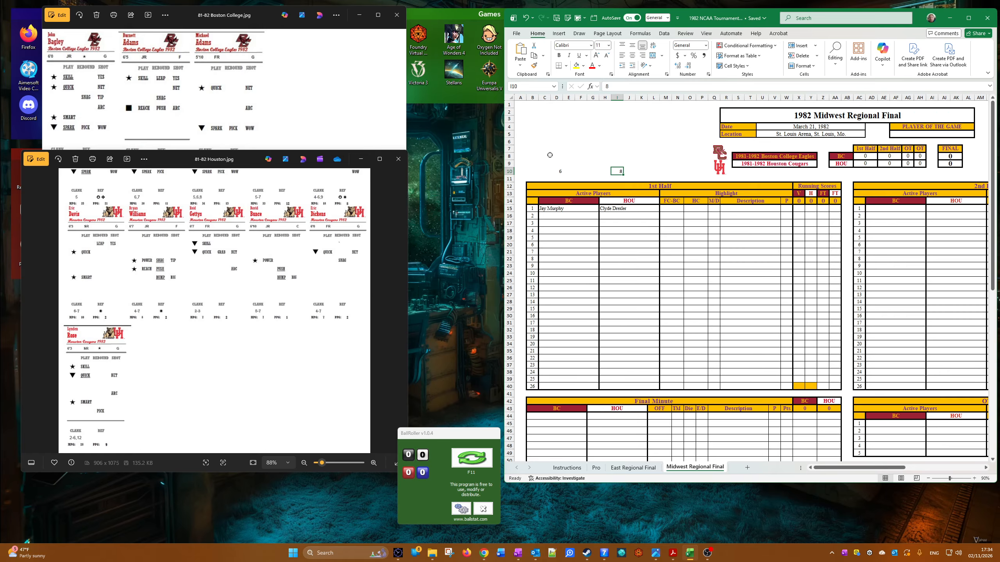
{"action": "left_click_drag", "start_coordinate": [550, 155], "coordinate": [673, 173]}
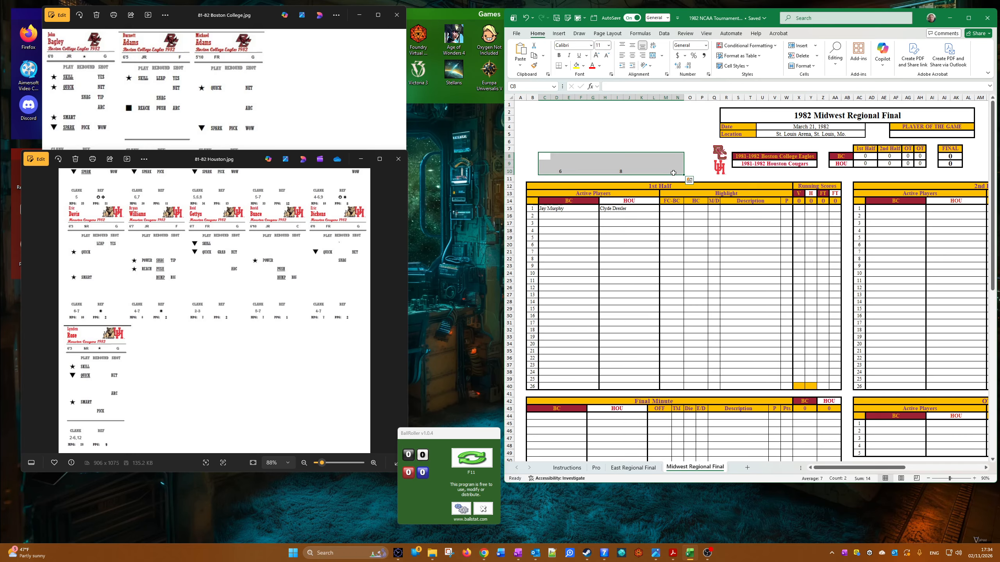
{"action": "key", "text": "Delete"}
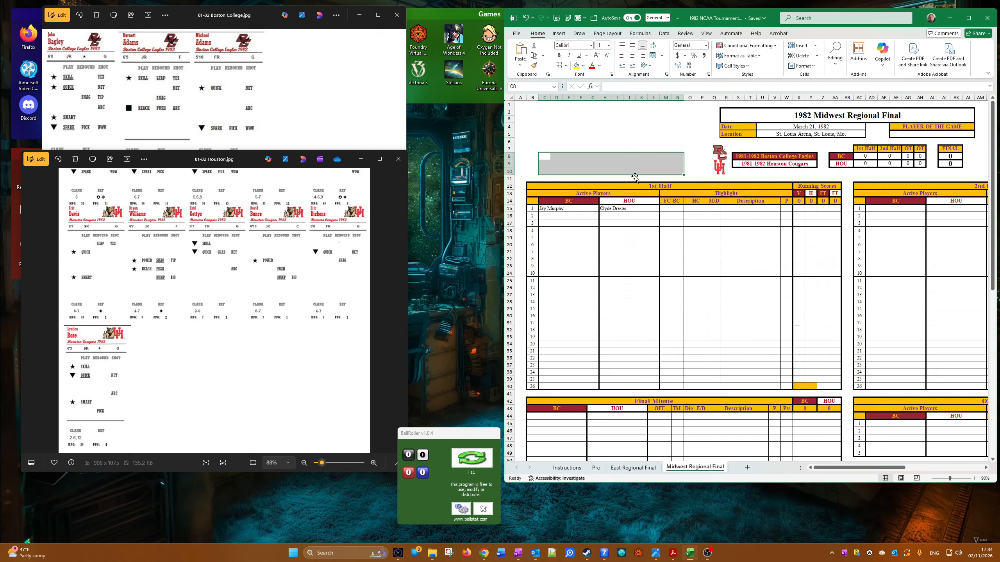
Step: Set the HC highlight for the first play of the 1st Half to HC-Wow
{"action": "left_click", "coordinate": [700, 211]}
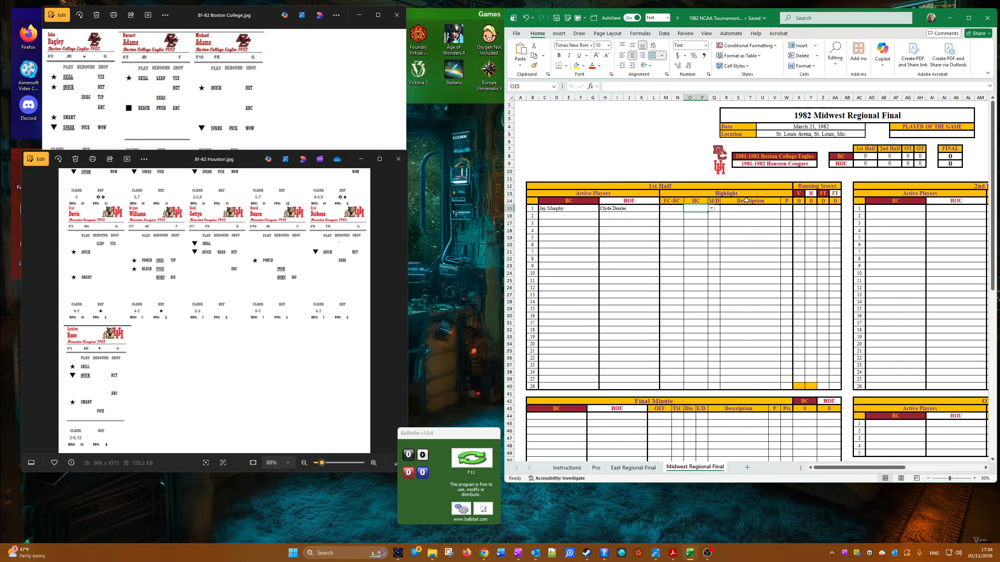
{"action": "left_click", "coordinate": [711, 208]}
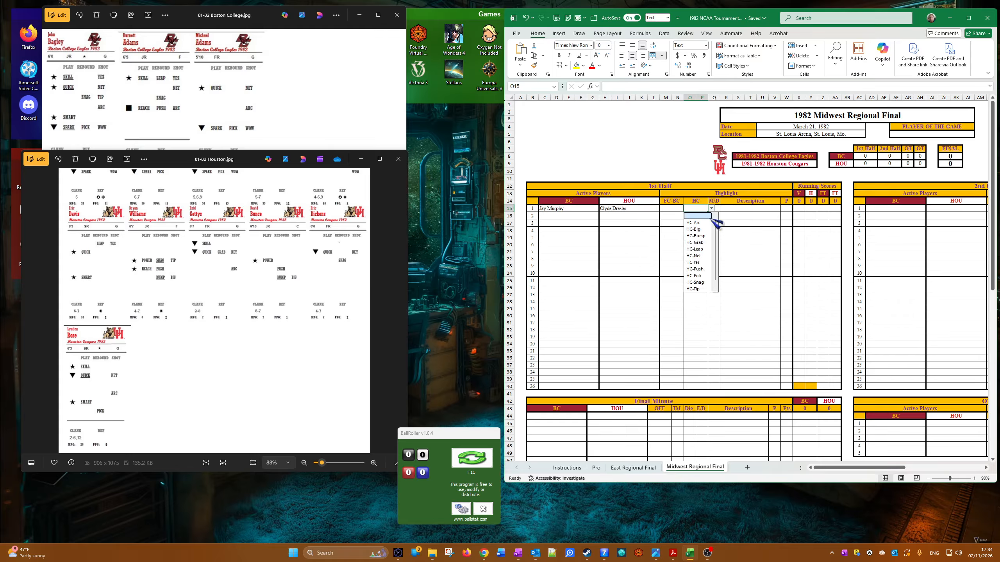
{"action": "scroll", "coordinate": [709, 283], "scroll_direction": "down", "scroll_amount": 1}
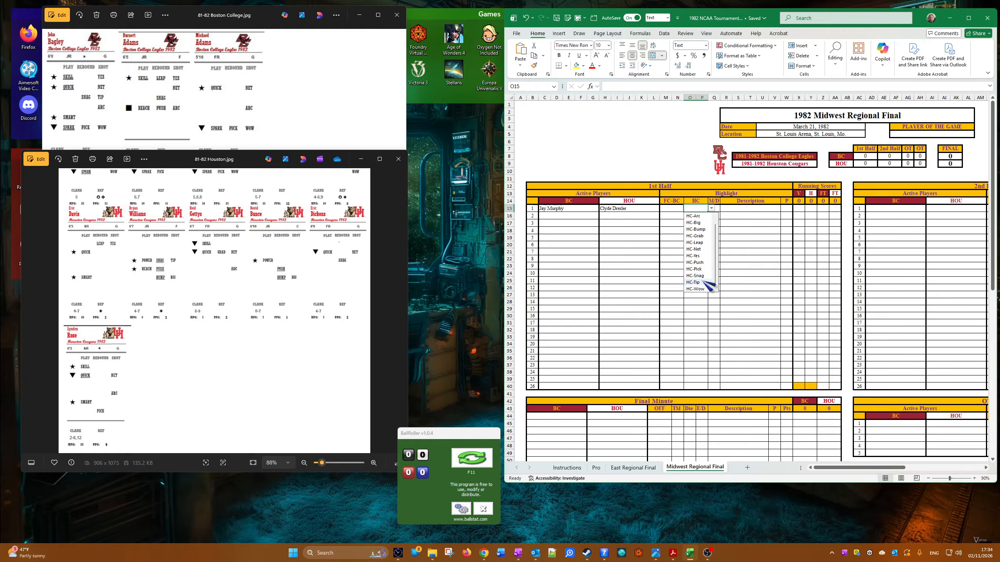
{"action": "left_click", "coordinate": [705, 290]}
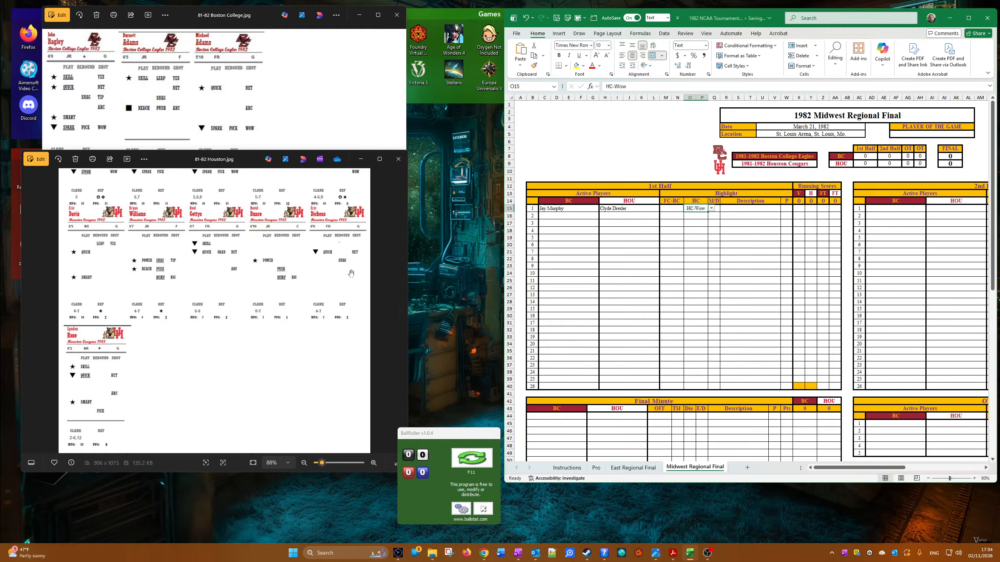
Step: Examine the Boston College and Houston player card images, bringing the upper rows of Houston's cards into view
{"action": "left_click", "coordinate": [227, 122]}
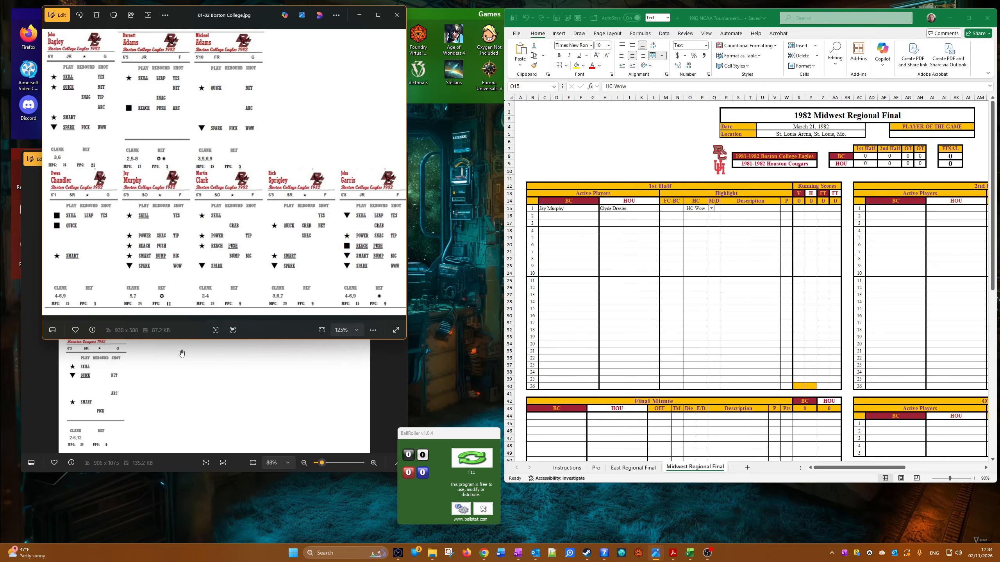
{"action": "left_click", "coordinate": [179, 390]}
{"action": "scroll", "coordinate": [178, 383], "scroll_direction": "up", "scroll_amount": 4}
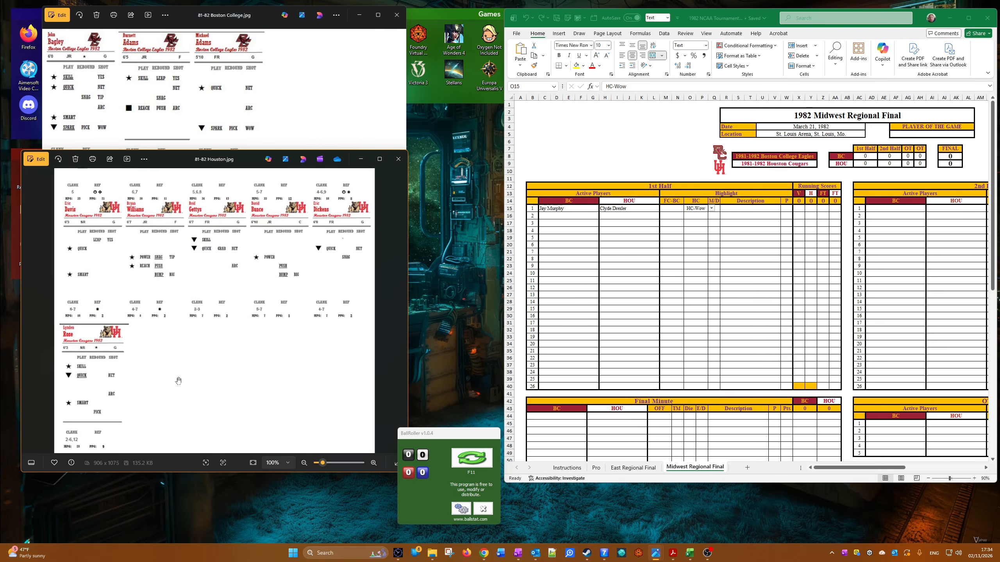
{"action": "scroll", "coordinate": [169, 327], "scroll_direction": "down", "scroll_amount": 3}
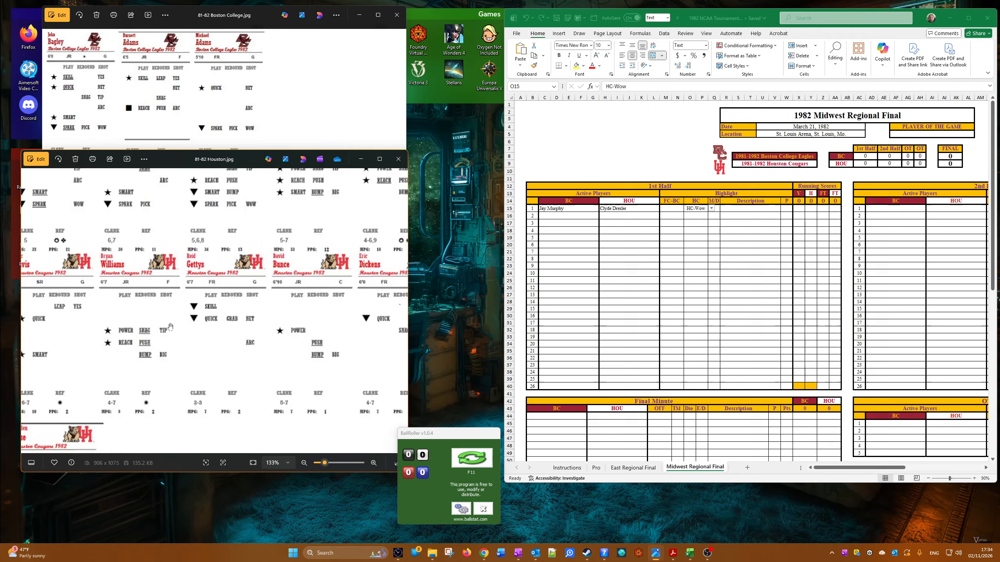
{"action": "scroll", "coordinate": [161, 323], "scroll_direction": "down", "scroll_amount": 2}
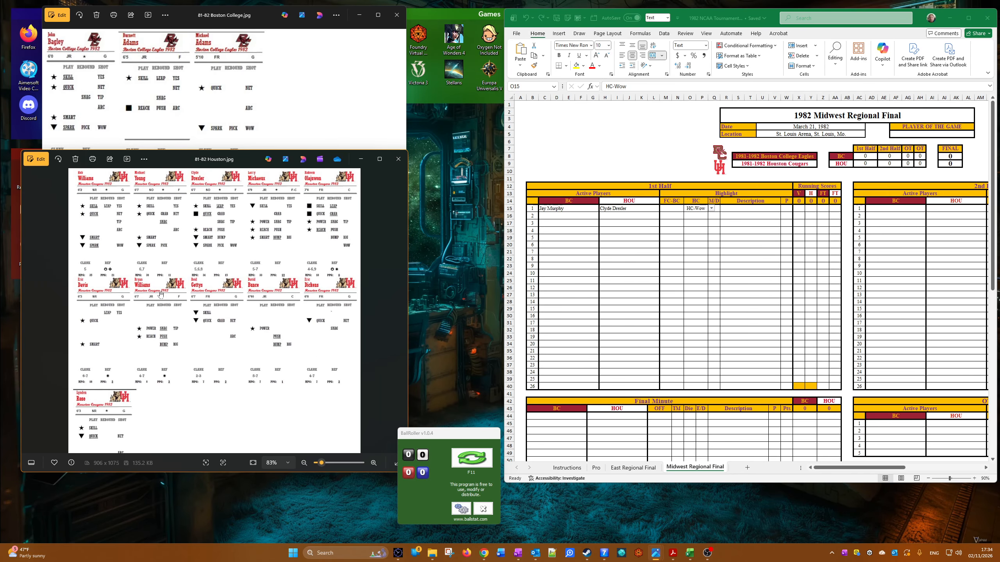
{"action": "scroll", "coordinate": [153, 238], "scroll_direction": "up", "scroll_amount": 1}
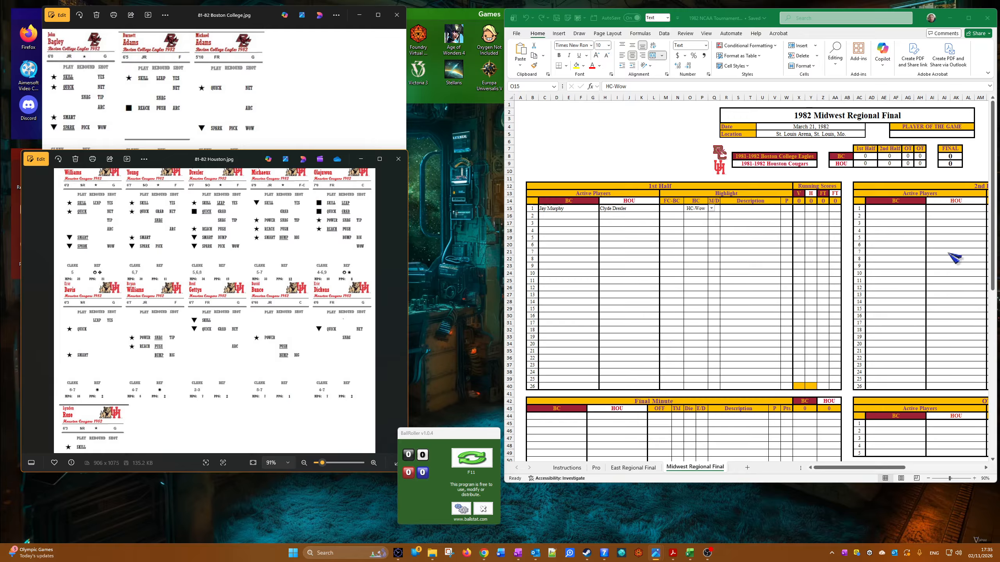
Step: Copy the Houston active player of the first 1st Half play into that play's Description cell
{"action": "left_click", "coordinate": [622, 219]}
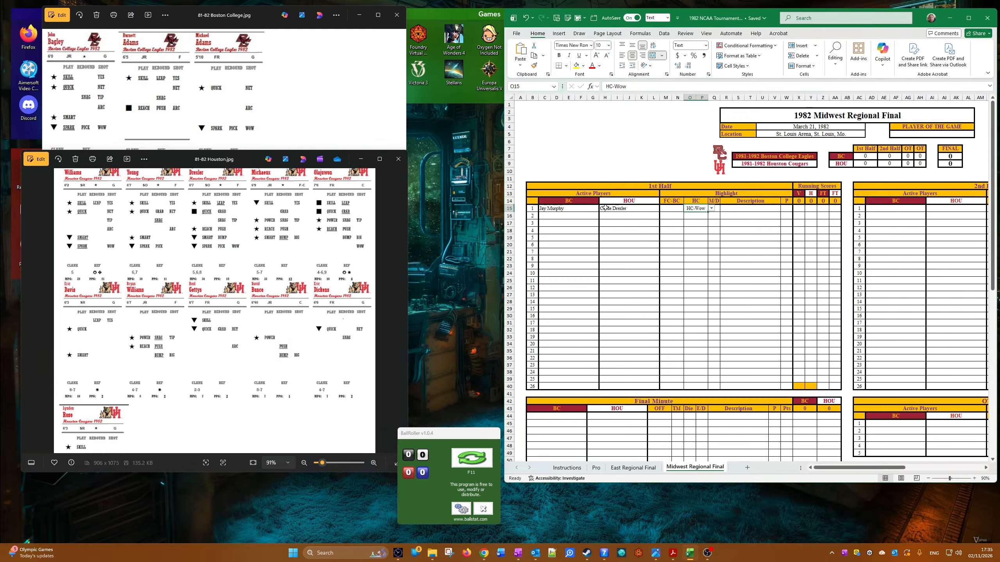
{"action": "right_click", "coordinate": [605, 207]}
{"action": "left_click", "coordinate": [634, 233]}
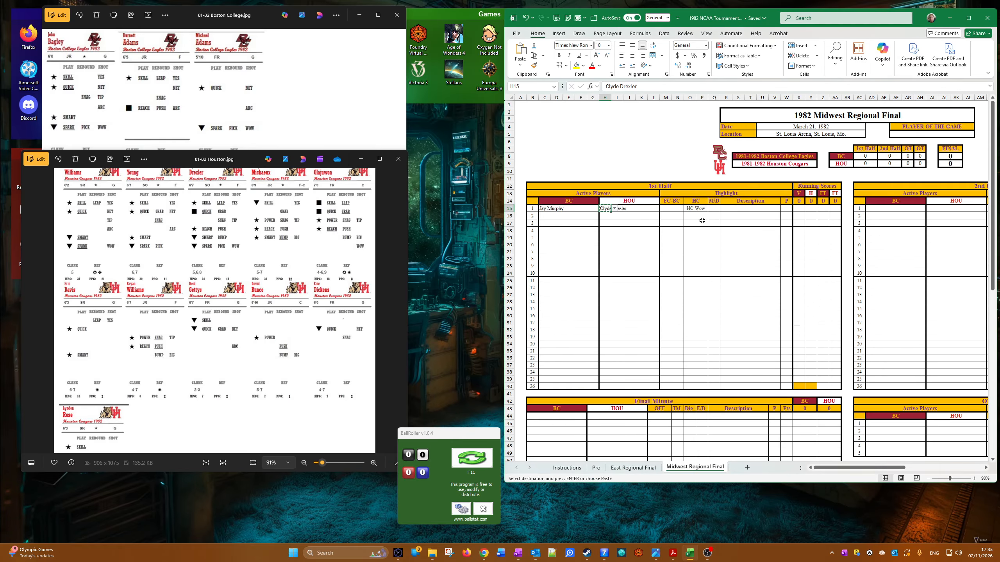
{"action": "right_click", "coordinate": [728, 204]}
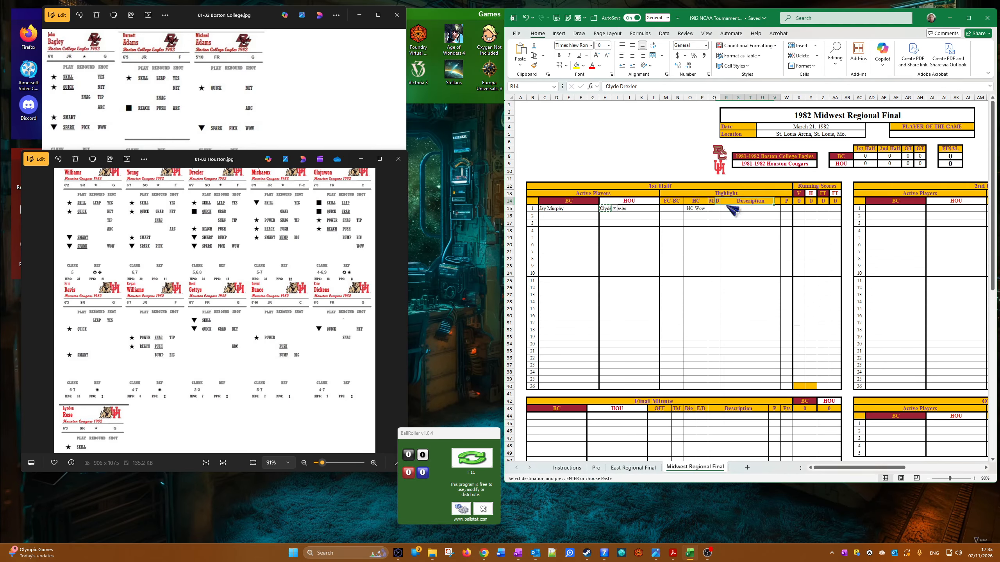
{"action": "left_click", "coordinate": [711, 236]}
{"action": "left_click", "coordinate": [732, 208]}
{"action": "right_click", "coordinate": [732, 208]}
{"action": "left_click", "coordinate": [762, 263]}
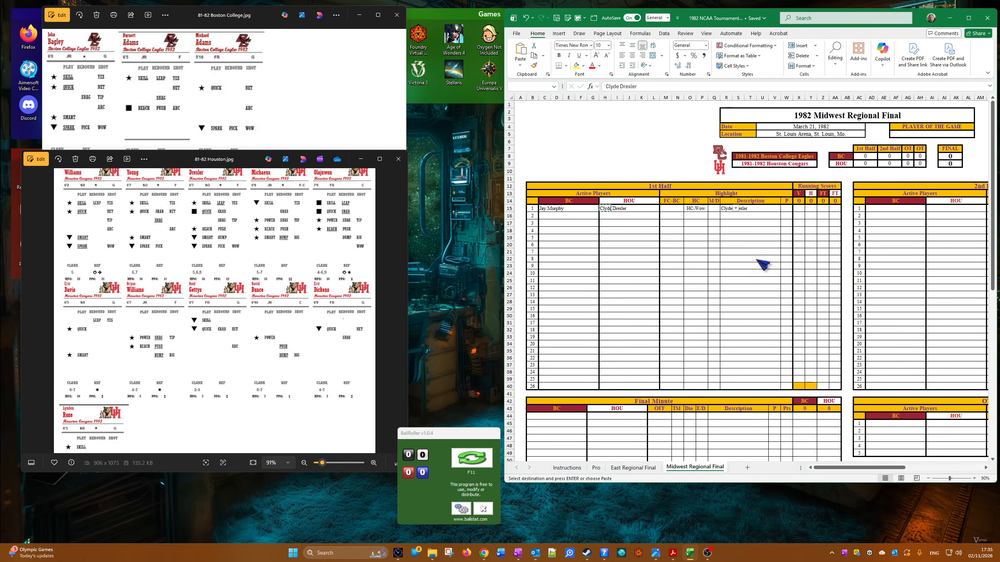
Step: Record the first play's result with the score code in column P and enter 1 in the home running score
{"action": "left_click", "coordinate": [787, 208]}
{"action": "left_click", "coordinate": [796, 209]}
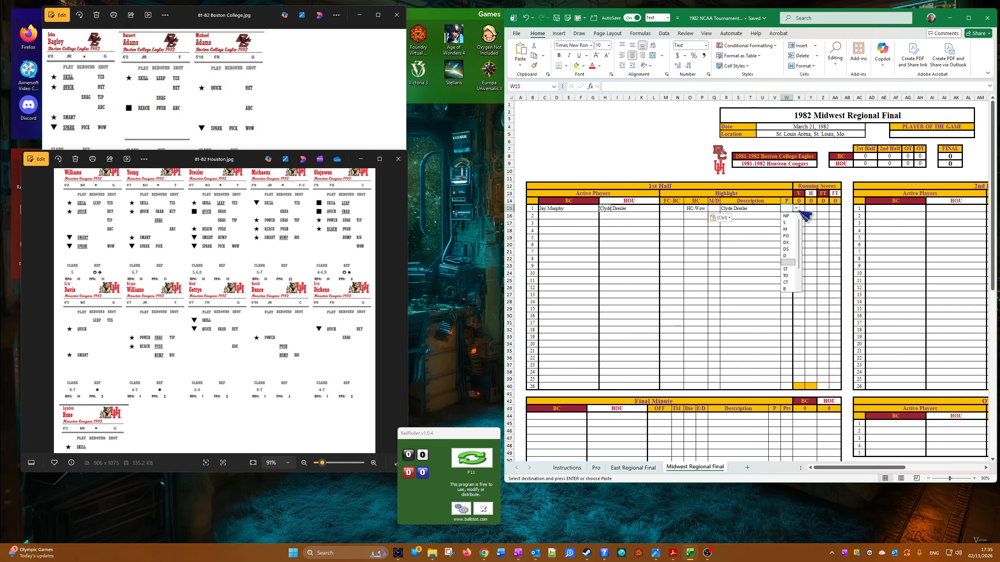
{"action": "left_click", "coordinate": [782, 223]}
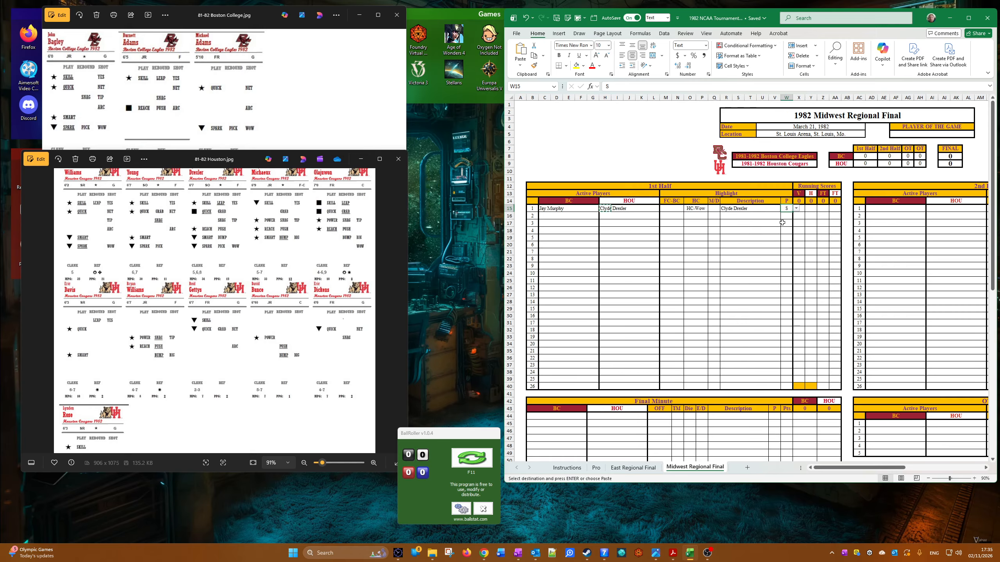
{"action": "left_click", "coordinate": [807, 210]}
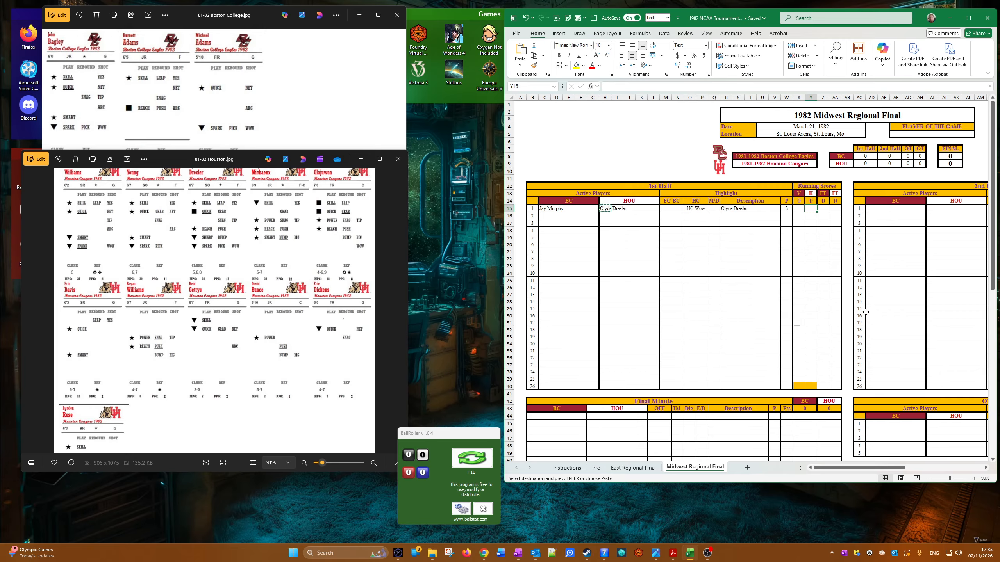
{"action": "type", "text": "1"}
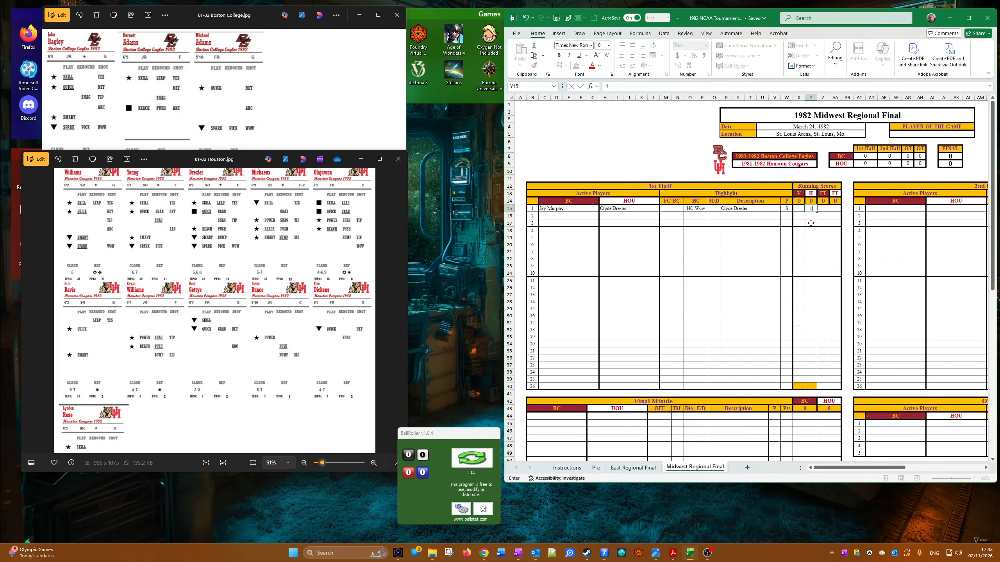
Step: Apply the Forced Score cell style to the first play's result in column P
{"action": "left_click", "coordinate": [786, 209]}
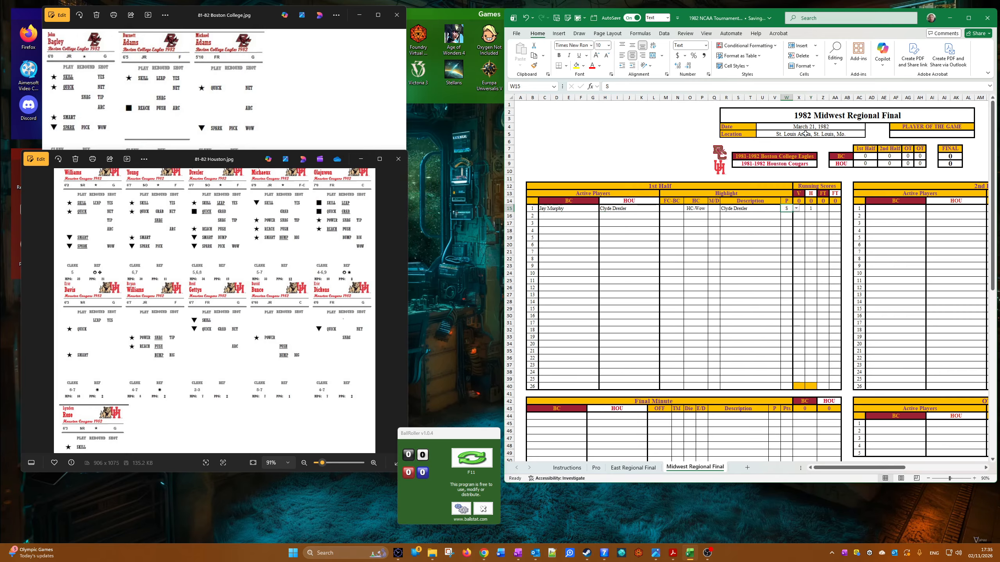
{"action": "left_click", "coordinate": [746, 65]}
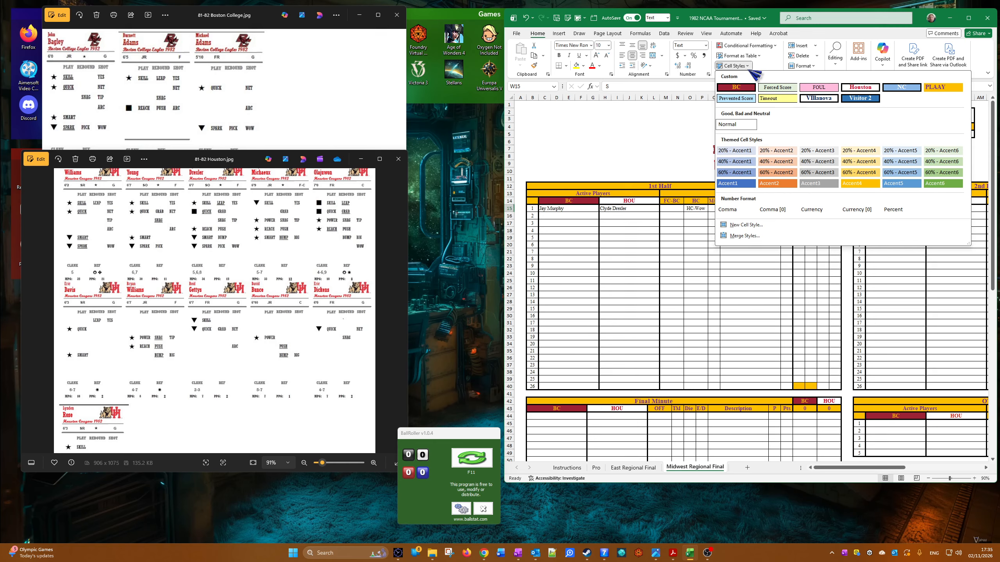
{"action": "left_click", "coordinate": [779, 88]}
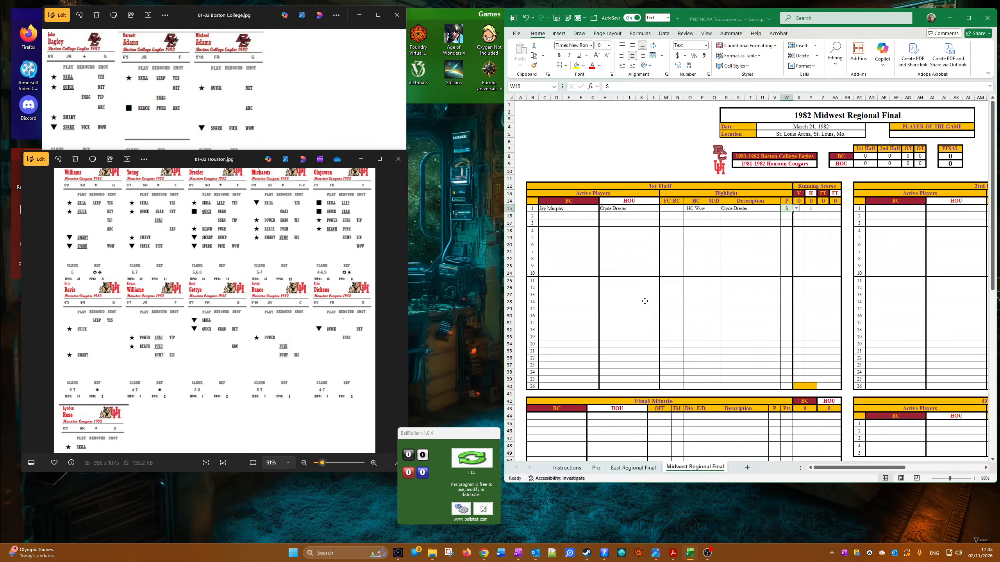
Step: Set John Bagley as the Boston College active player for the second play of the 1st Half
{"action": "left_click", "coordinate": [547, 216]}
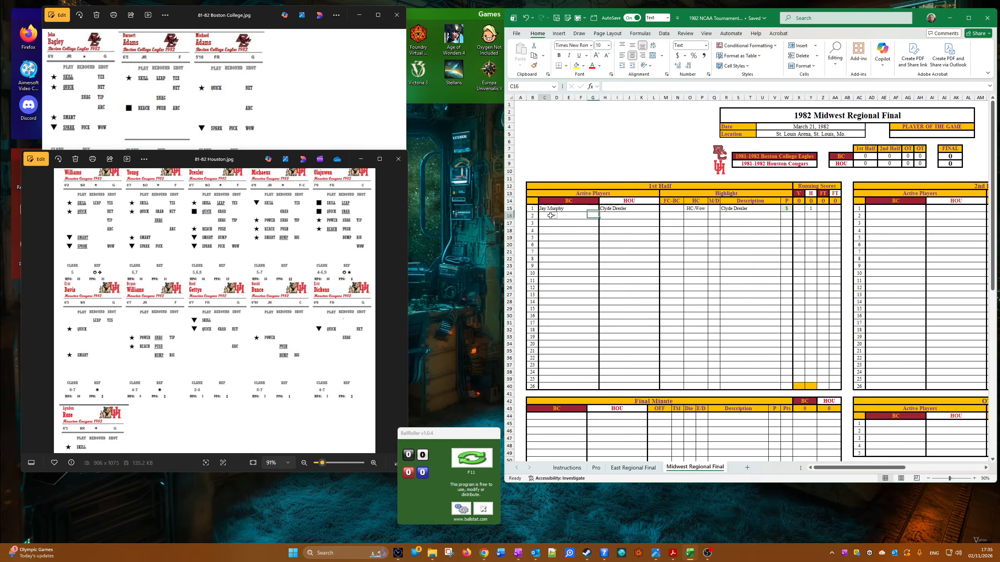
{"action": "left_click", "coordinate": [554, 216]}
{"action": "left_click", "coordinate": [554, 230]}
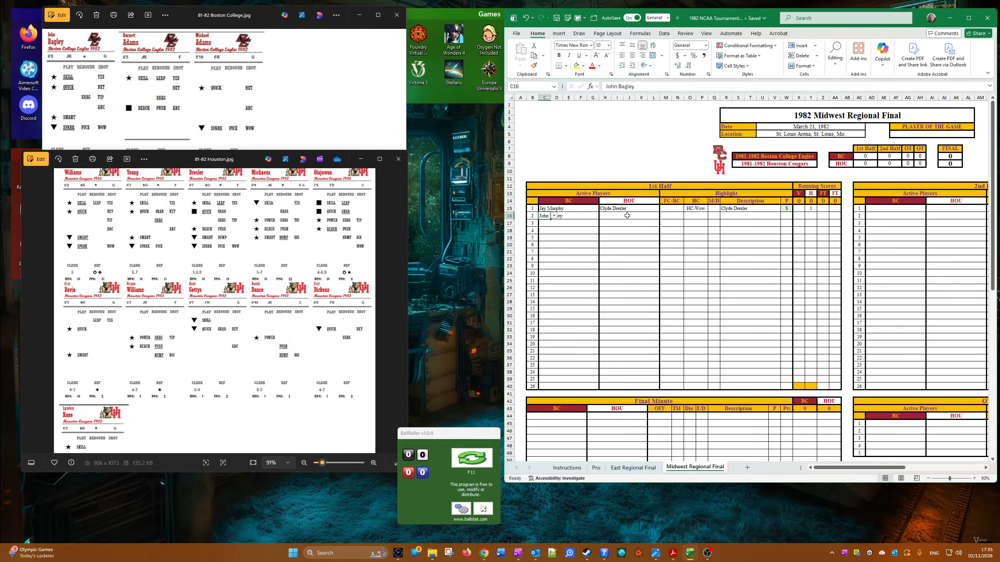
Step: Copy the first play's Houston active player down to the second play only, clearing the extra copy in the third play
{"action": "left_click", "coordinate": [606, 216]}
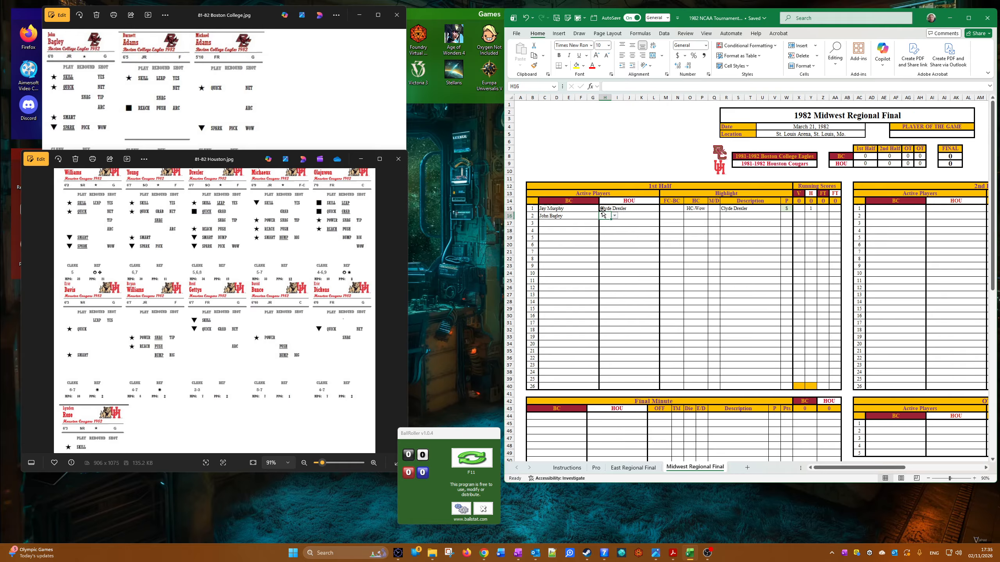
{"action": "left_click", "coordinate": [605, 210]}
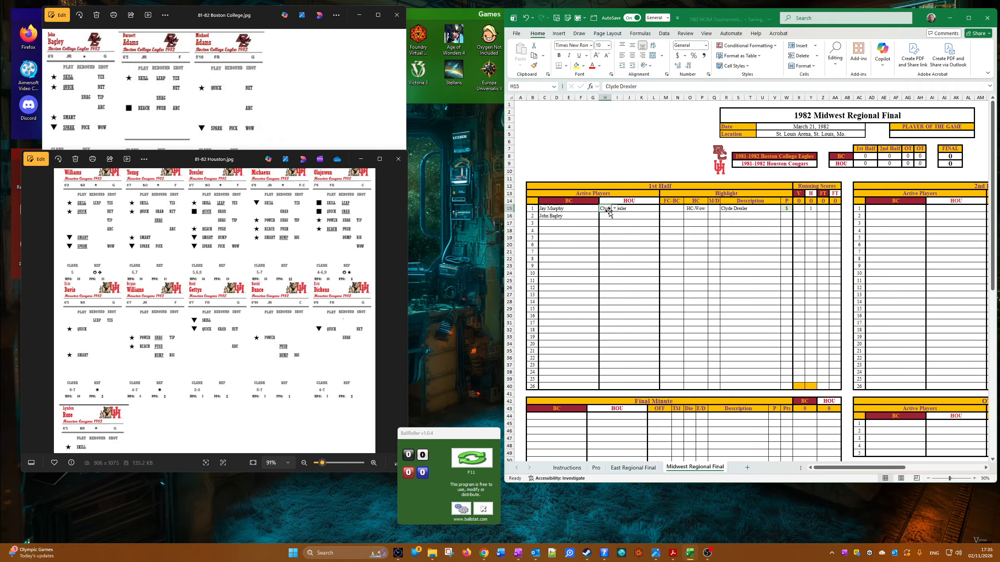
{"action": "left_click_drag", "start_coordinate": [610, 212], "coordinate": [610, 227]}
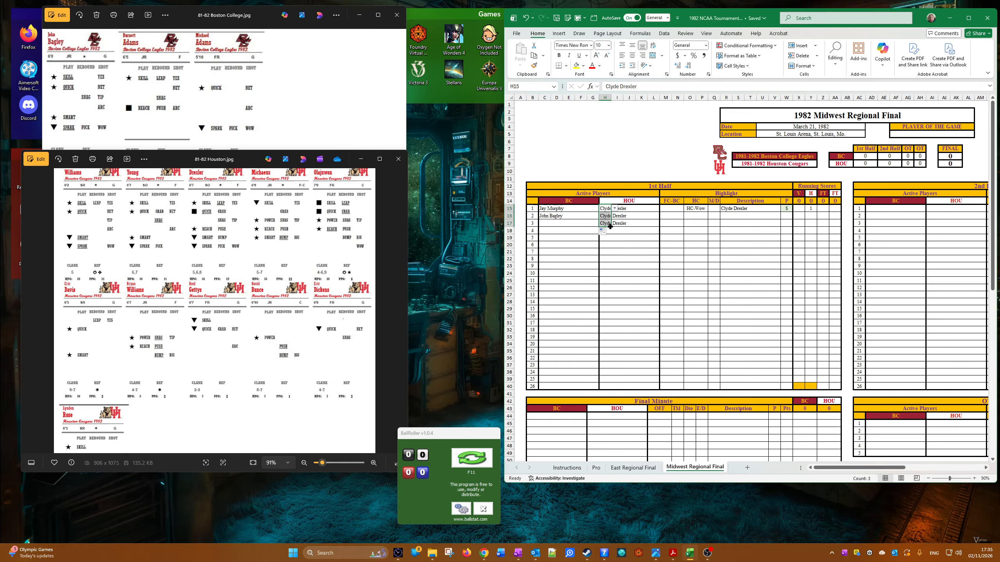
{"action": "left_click", "coordinate": [619, 227]}
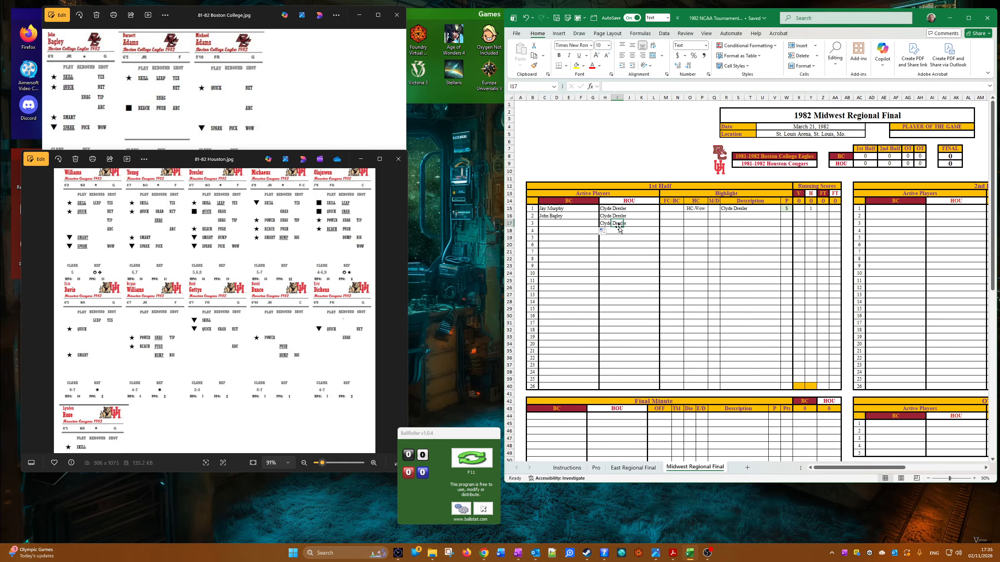
{"action": "key", "text": "Left"}
{"action": "key", "text": "Delete"}
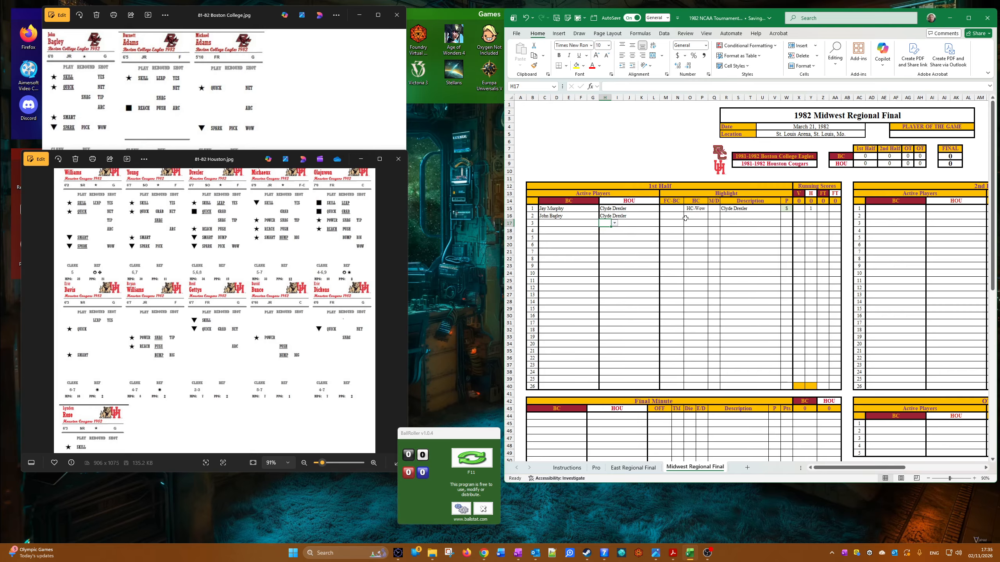
Step: Set the second play's FC-BC highlight to FC-Spark and consult Clyde Drexler's card in the Houston player card image
{"action": "left_click", "coordinate": [674, 215]}
{"action": "left_click", "coordinate": [687, 216]}
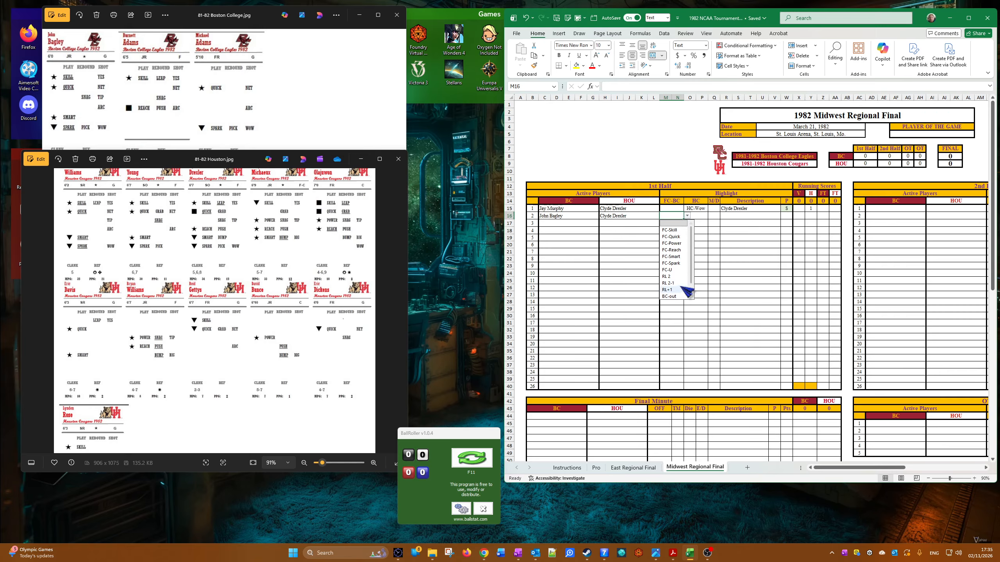
{"action": "left_click", "coordinate": [688, 263]}
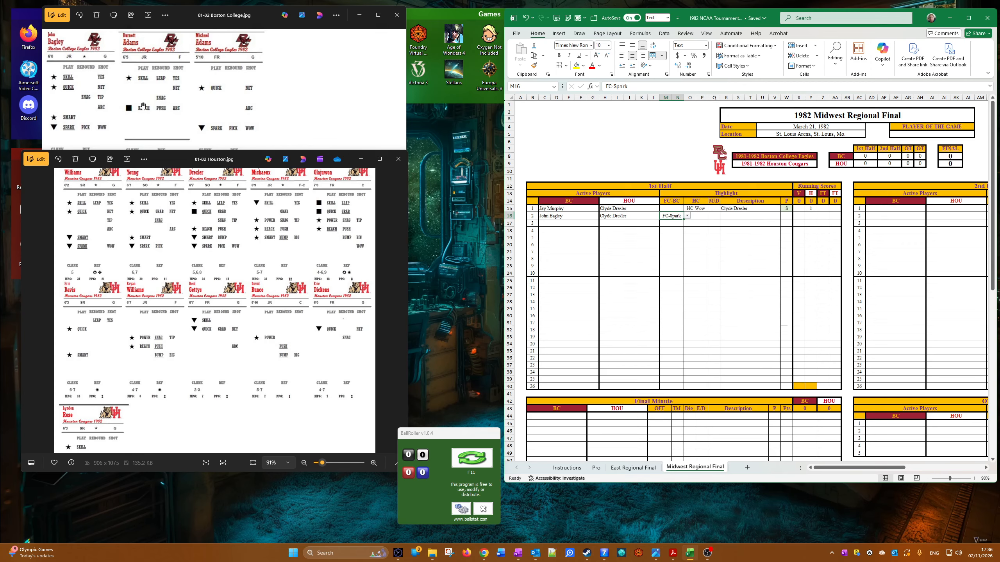
{"action": "scroll", "coordinate": [166, 283], "scroll_direction": "up", "scroll_amount": 3}
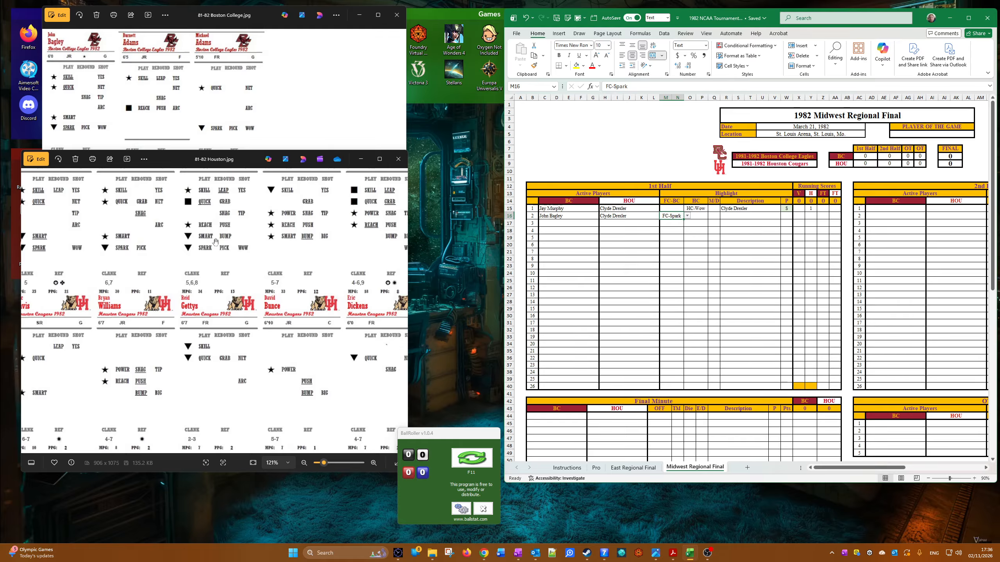
{"action": "left_click", "coordinate": [215, 247]}
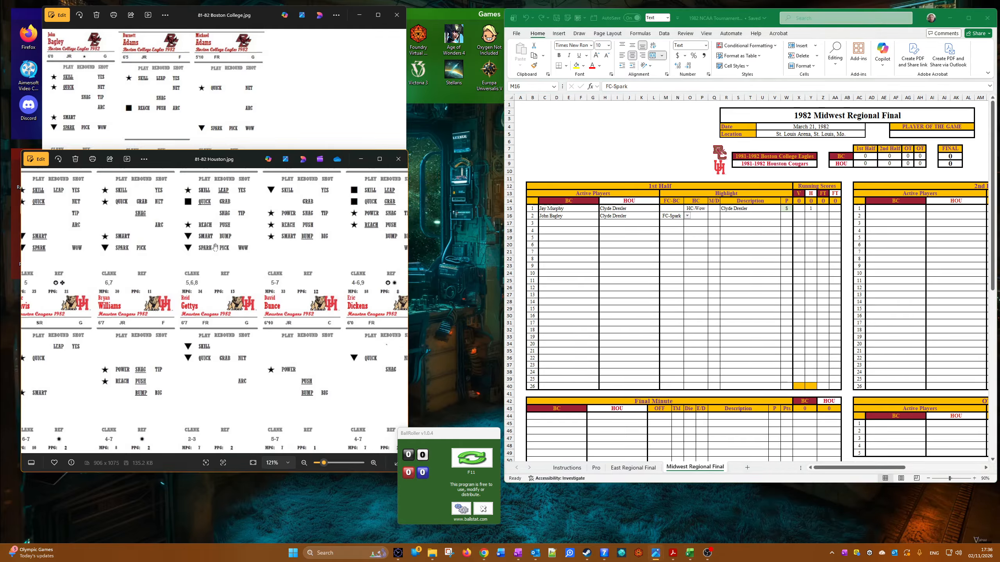
{"action": "left_click", "coordinate": [776, 222]}
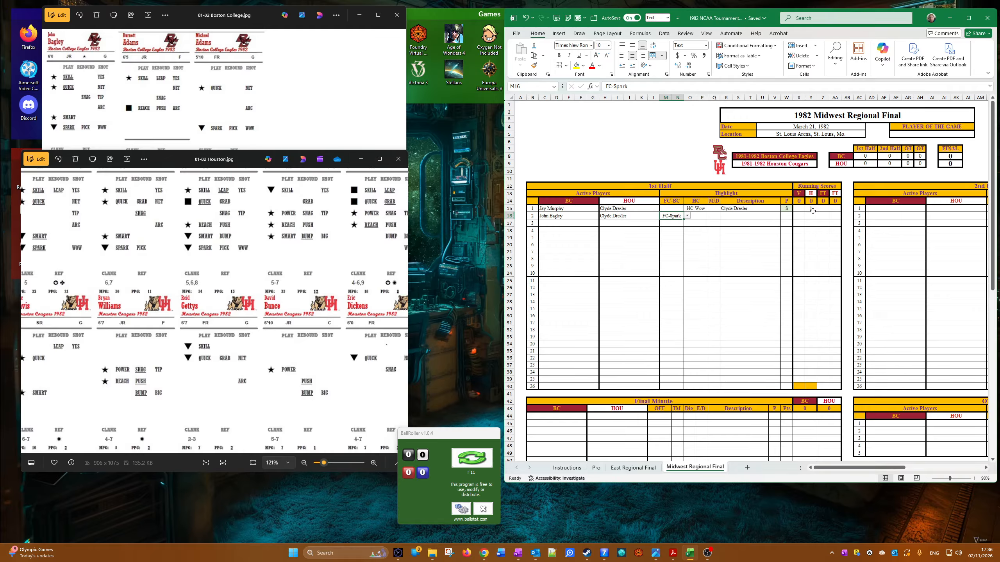
Step: Record S in column P for the second play and enter 2 in its home running score
{"action": "left_click", "coordinate": [786, 216]}
{"action": "left_click", "coordinate": [796, 216]}
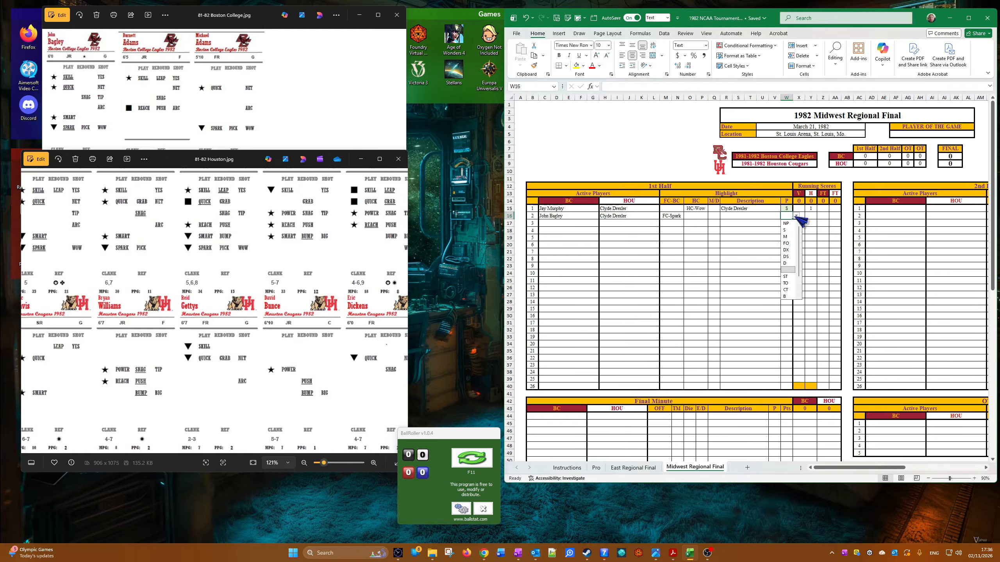
{"action": "left_click", "coordinate": [785, 230]}
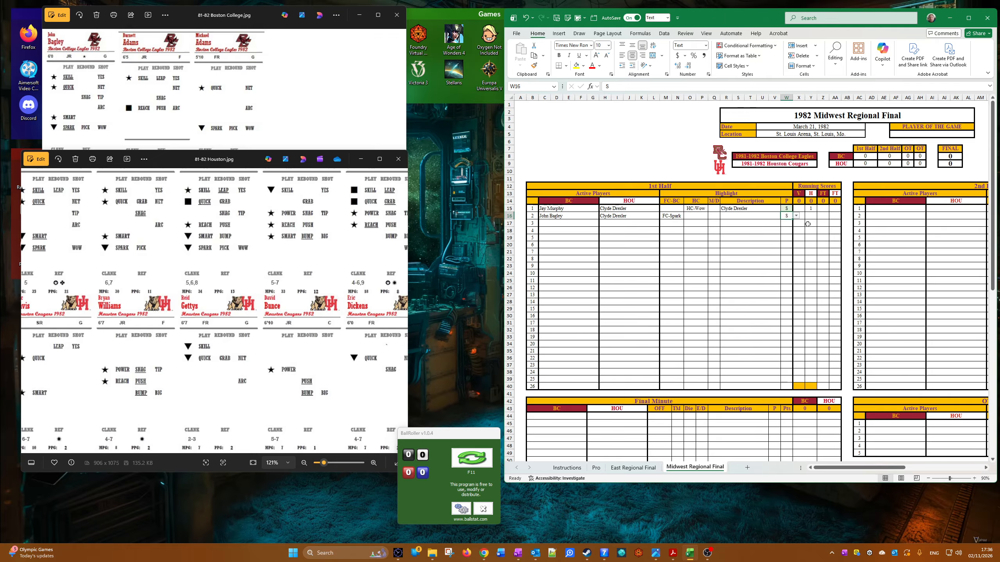
{"action": "left_click", "coordinate": [811, 216]}
{"action": "type", "text": "2"}
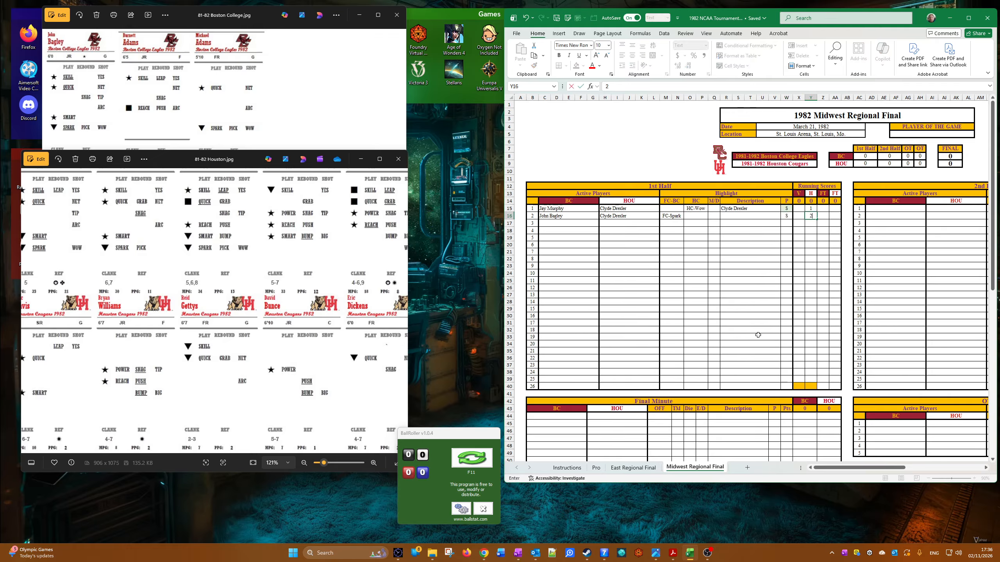
Step: Fill the first play's column P result, including its Forced Score formatting, down to the second play
{"action": "left_click", "coordinate": [790, 208]}
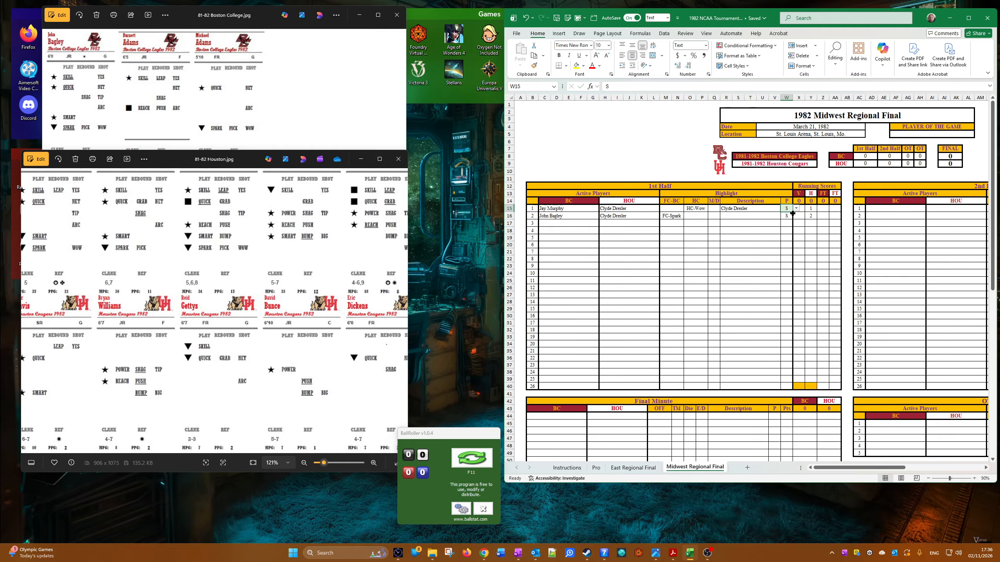
{"action": "left_click_drag", "start_coordinate": [791, 213], "coordinate": [789, 218]}
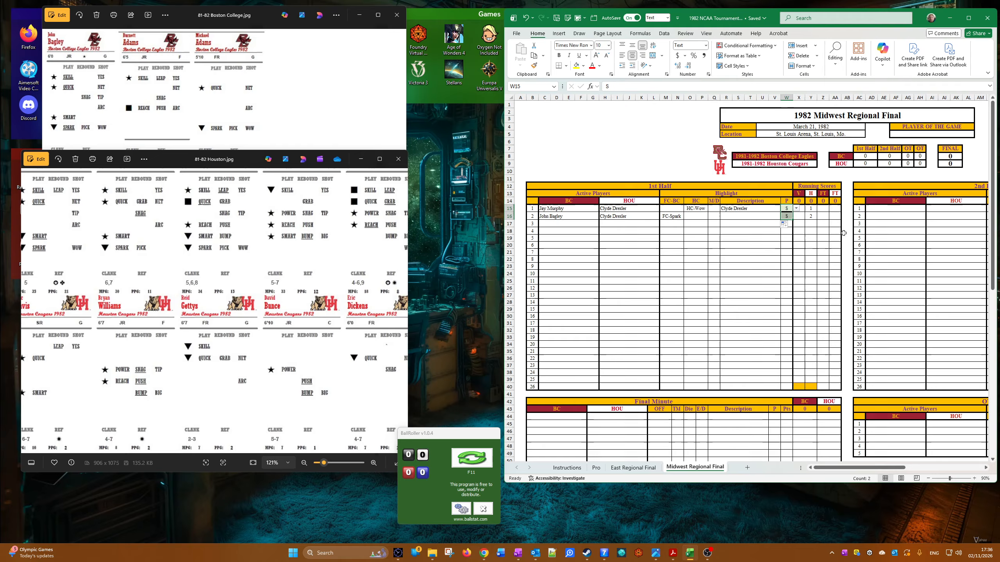
{"action": "right_click", "coordinate": [786, 217]}
{"action": "left_click", "coordinate": [752, 234]}
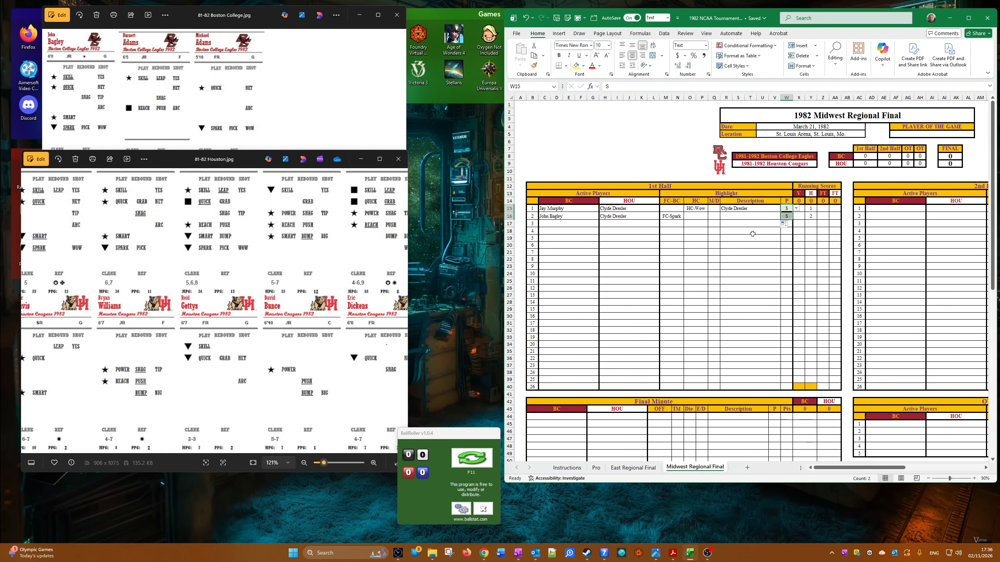
{"action": "left_click", "coordinate": [786, 217]}
{"action": "right_click", "coordinate": [786, 217]}
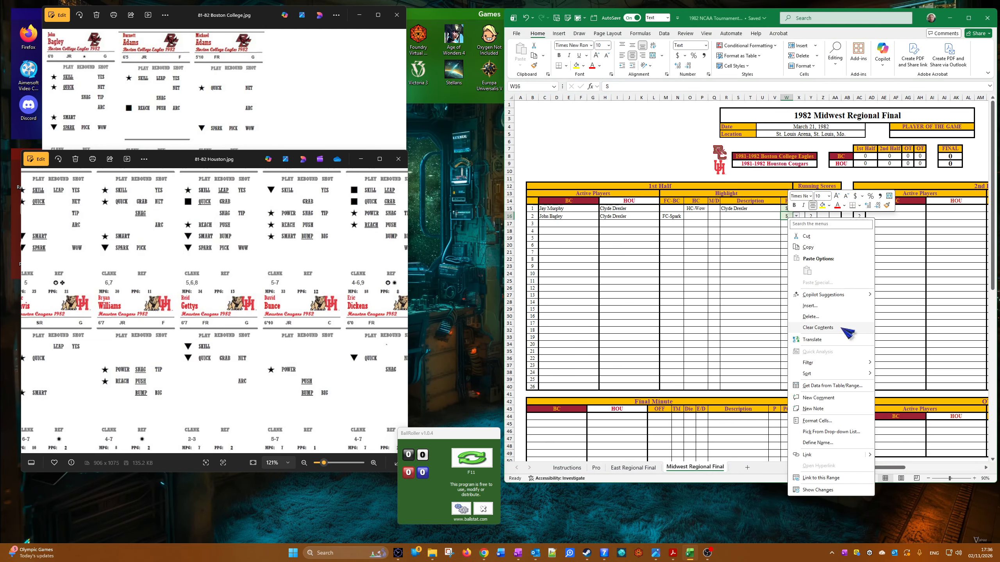
{"action": "left_click", "coordinate": [834, 307]}
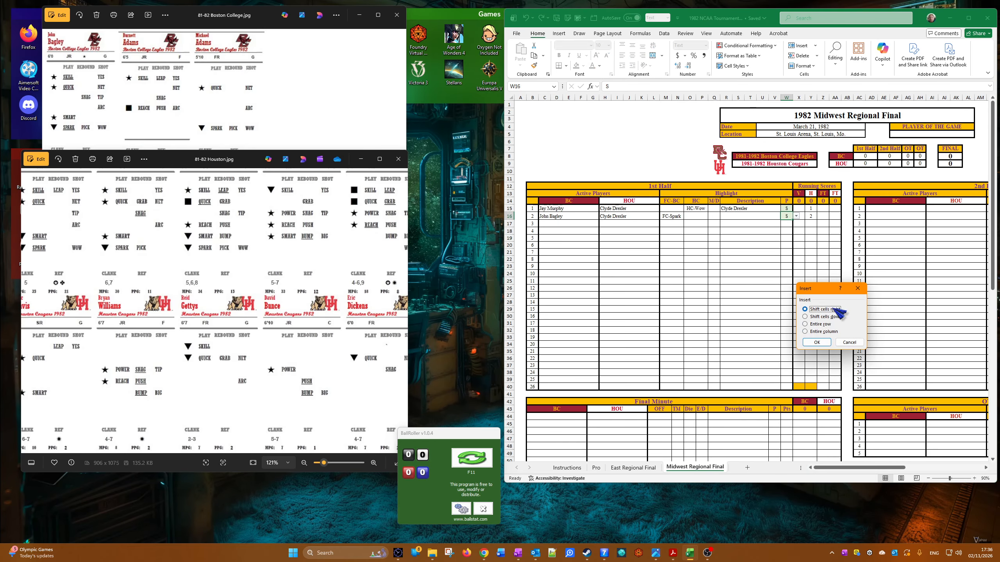
{"action": "left_click", "coordinate": [849, 342]}
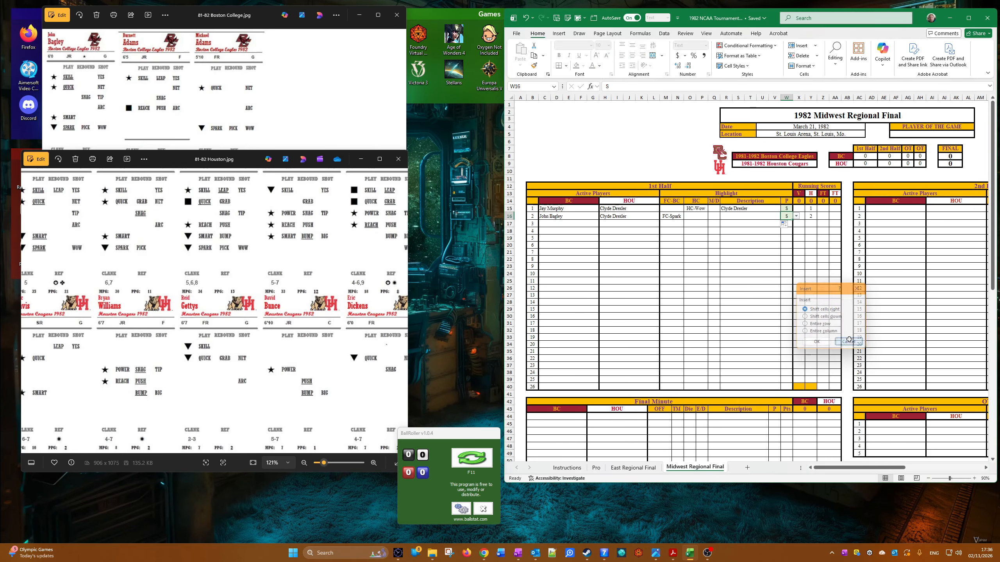
Step: Remove the top border from the second play's column P cell through its cell formatting
{"action": "right_click", "coordinate": [786, 217]}
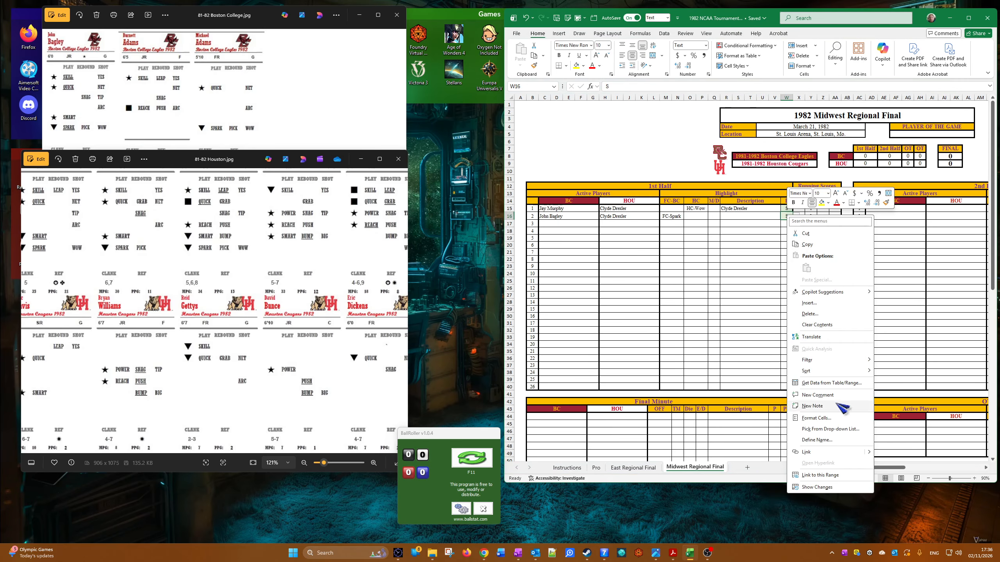
{"action": "left_click", "coordinate": [834, 418]}
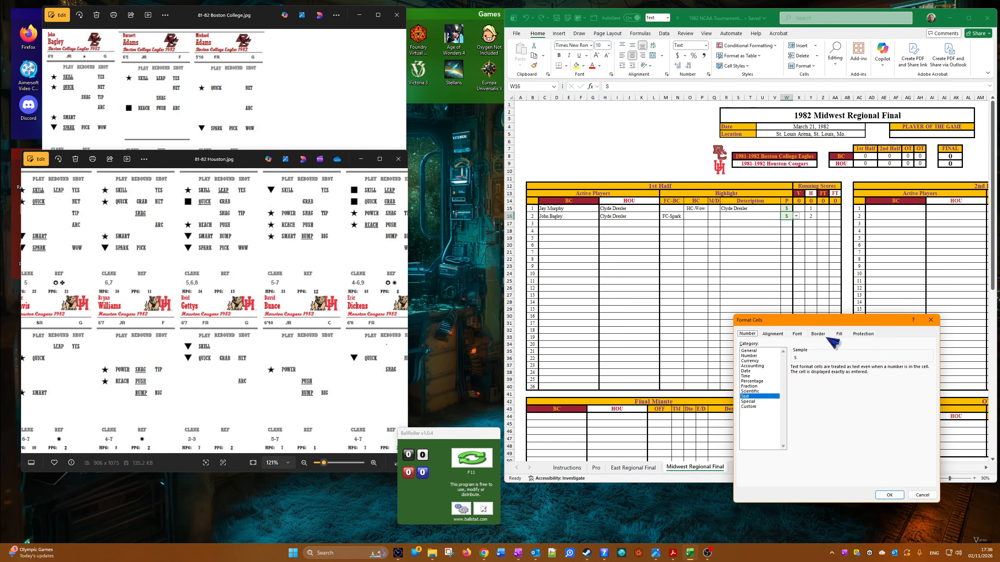
{"action": "left_click", "coordinate": [822, 335]}
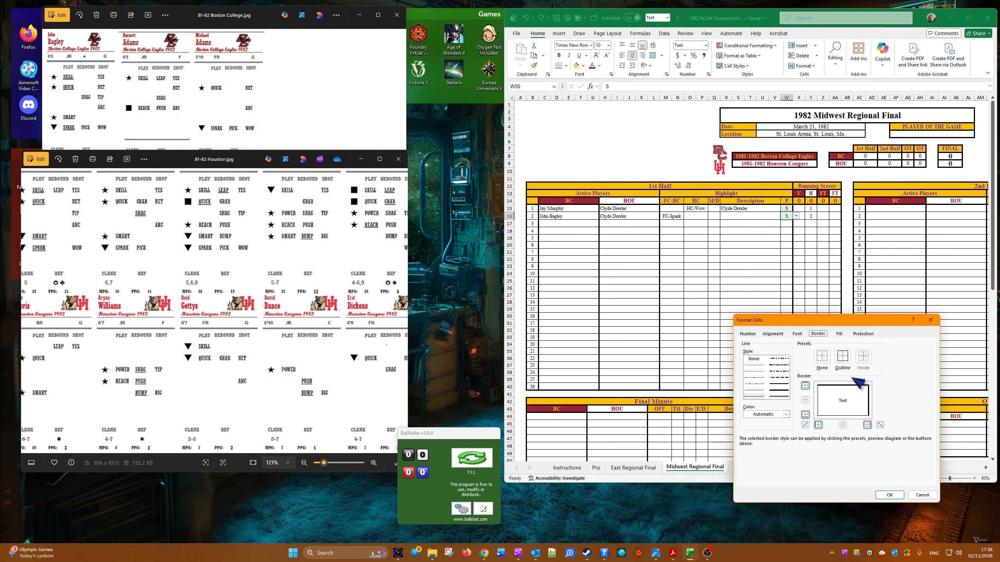
{"action": "left_click", "coordinate": [850, 386]}
{"action": "left_click", "coordinate": [889, 495]}
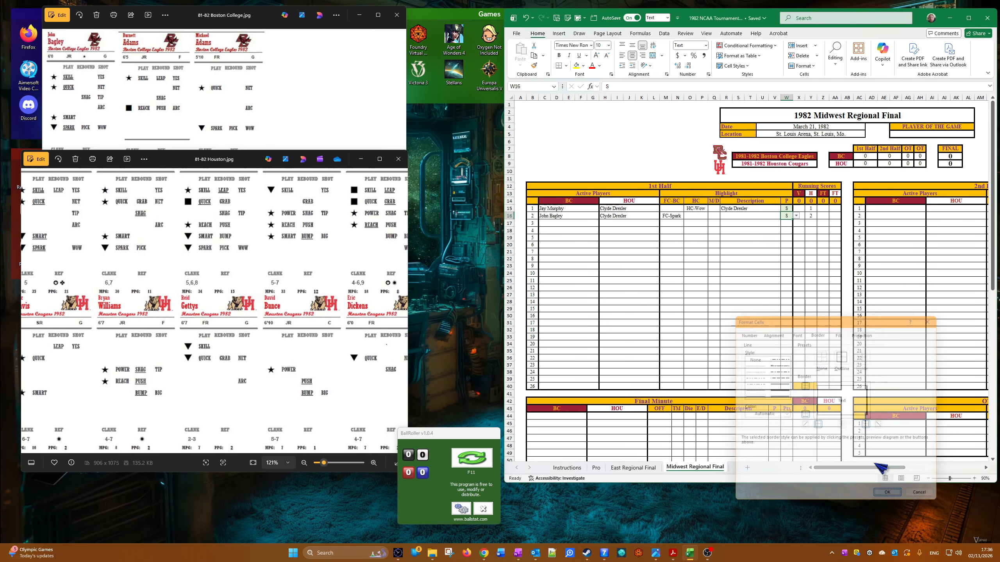
{"action": "left_click", "coordinate": [695, 294]}
Step: Set Martin Clark as the Boston College active player and Clyde Drexler as the Houston active player for the third play
{"action": "left_click", "coordinate": [555, 226]}
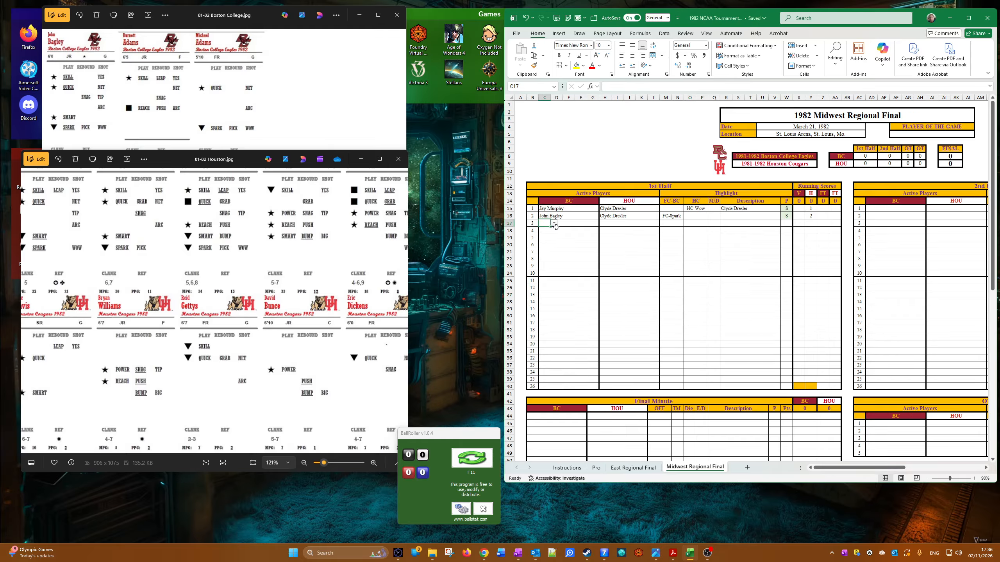
{"action": "left_click", "coordinate": [555, 224]}
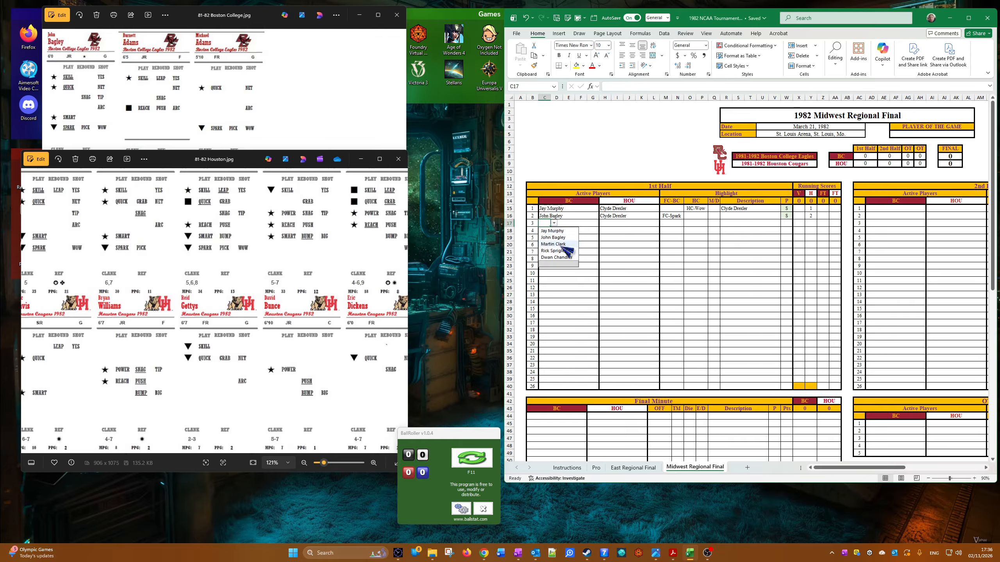
{"action": "left_click", "coordinate": [562, 244]}
{"action": "left_click", "coordinate": [608, 224]}
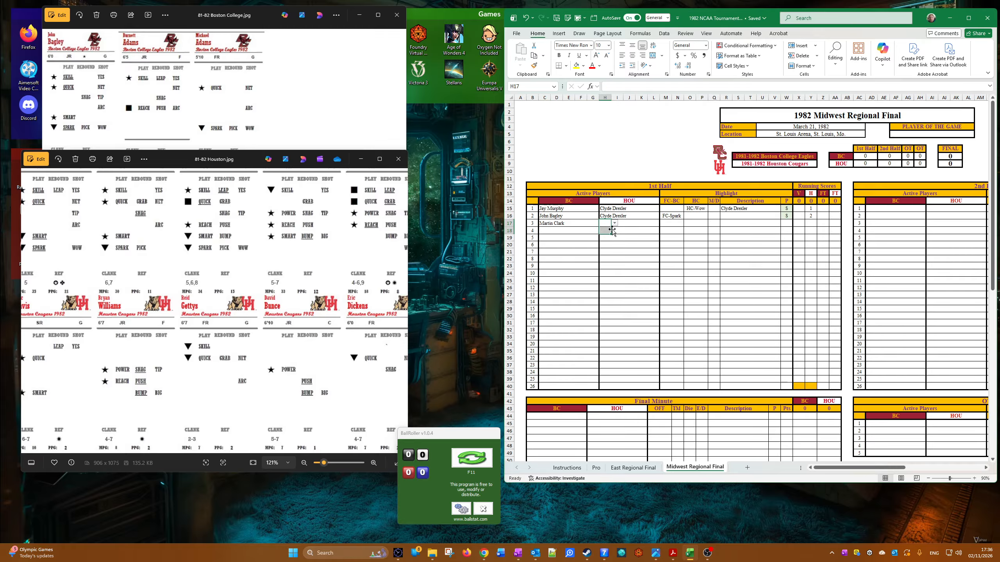
{"action": "left_click", "coordinate": [615, 224]}
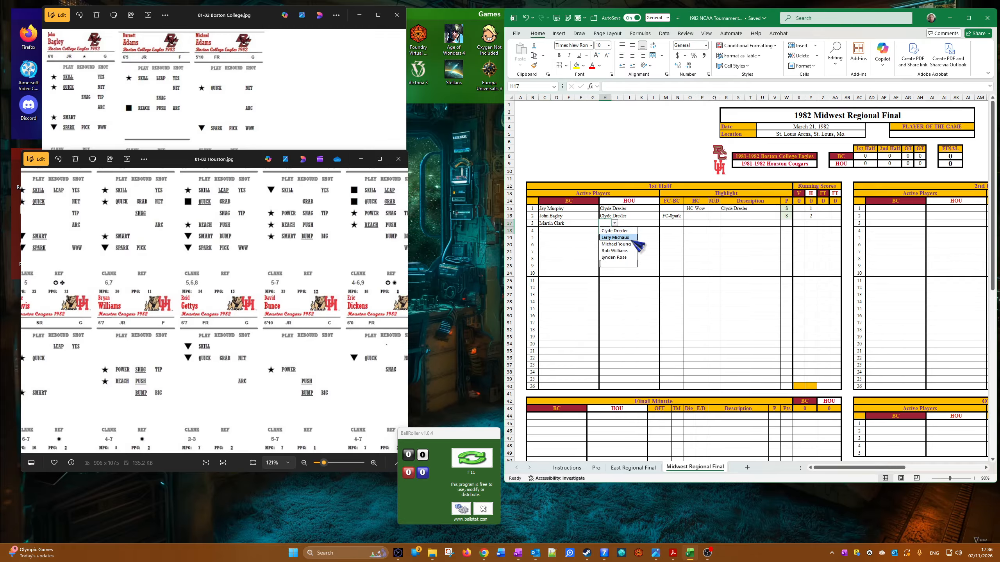
{"action": "left_click", "coordinate": [627, 236]}
{"action": "left_click", "coordinate": [614, 223]}
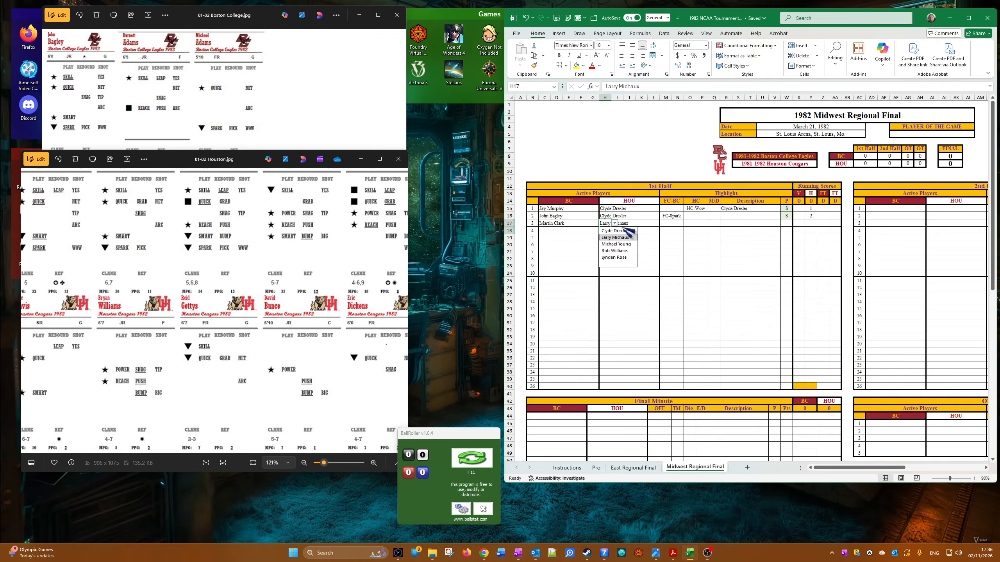
{"action": "left_click", "coordinate": [626, 232]}
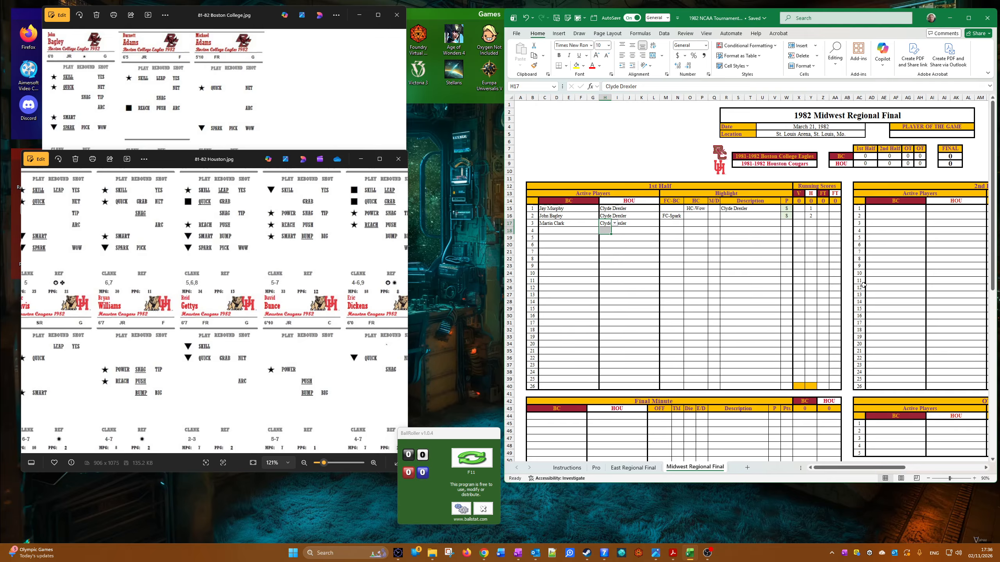
Step: Set the third play's FC-BC highlight to FC-Quick and bring the Boston College player cards to the front
{"action": "left_click", "coordinate": [681, 223]}
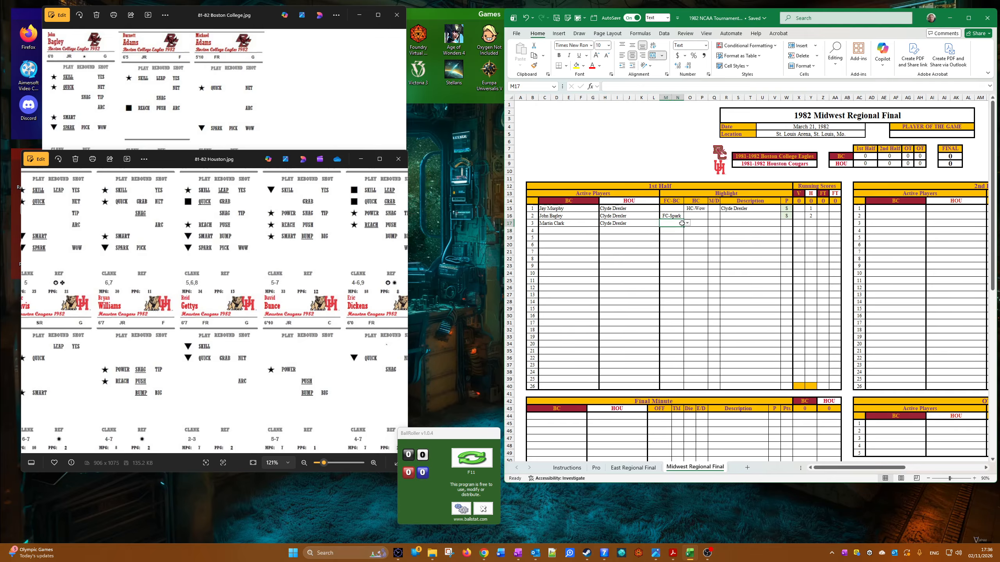
{"action": "left_click", "coordinate": [686, 224]}
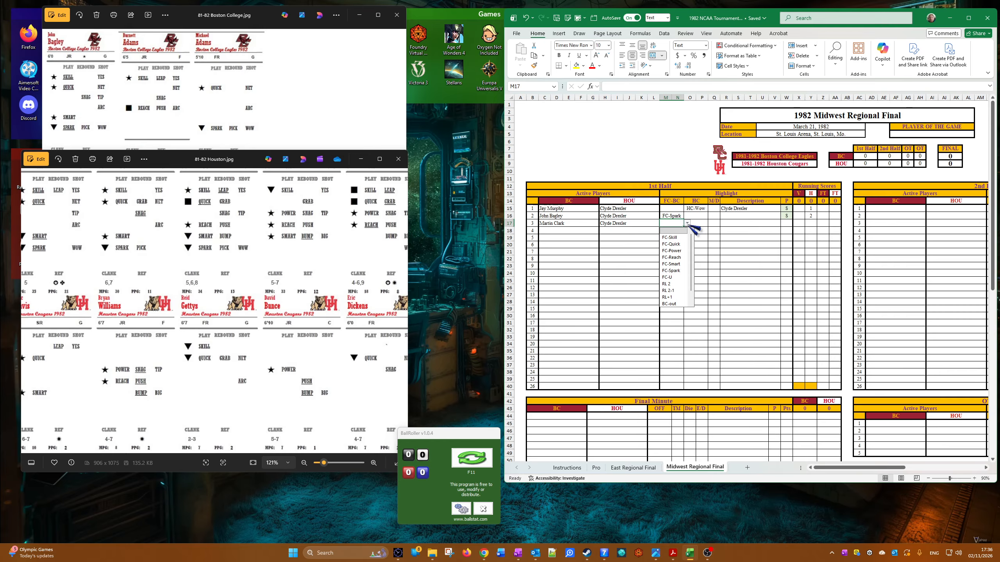
{"action": "left_click", "coordinate": [679, 244]}
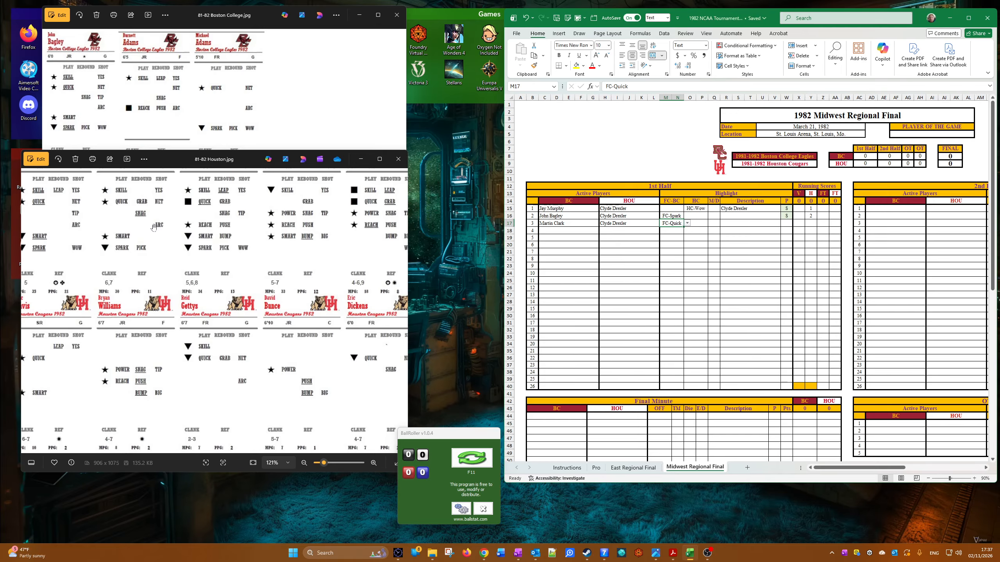
{"action": "left_click", "coordinate": [195, 122]}
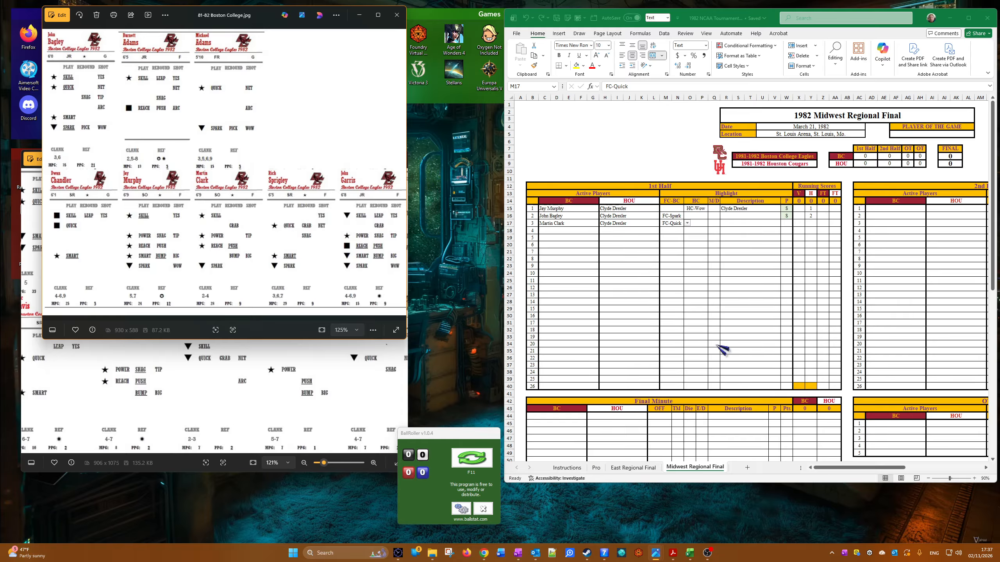
Step: Copy Martin Clark into the third play's description and set that play's column P result to M
{"action": "left_click", "coordinate": [612, 265]}
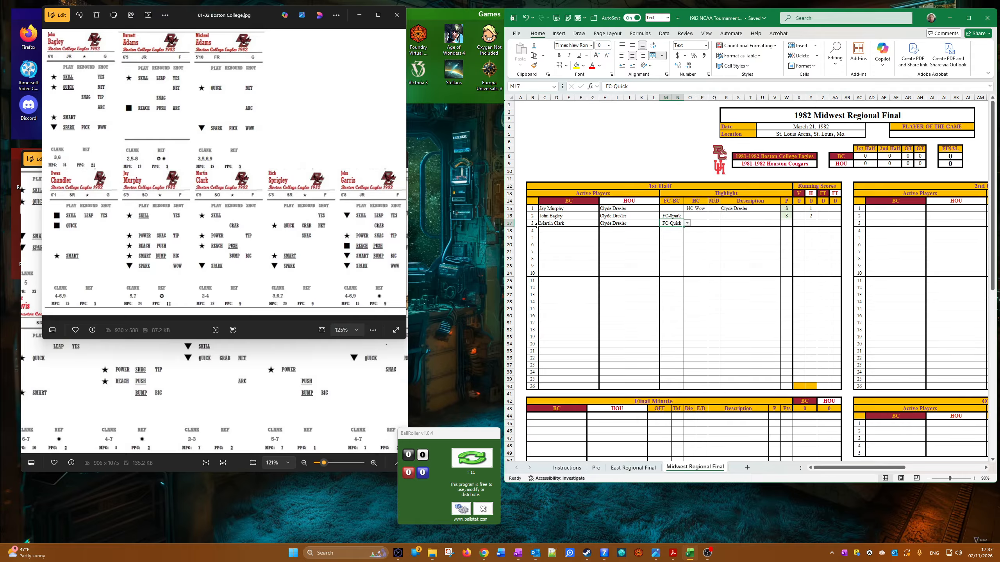
{"action": "right_click", "coordinate": [537, 225]}
{"action": "left_click", "coordinate": [567, 257]}
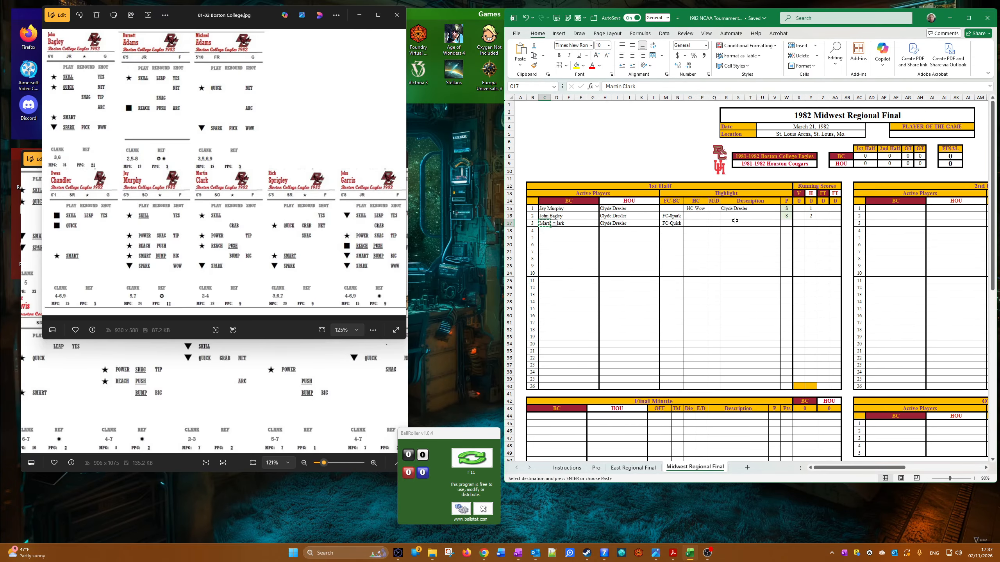
{"action": "right_click", "coordinate": [724, 223]}
{"action": "left_click", "coordinate": [761, 278]}
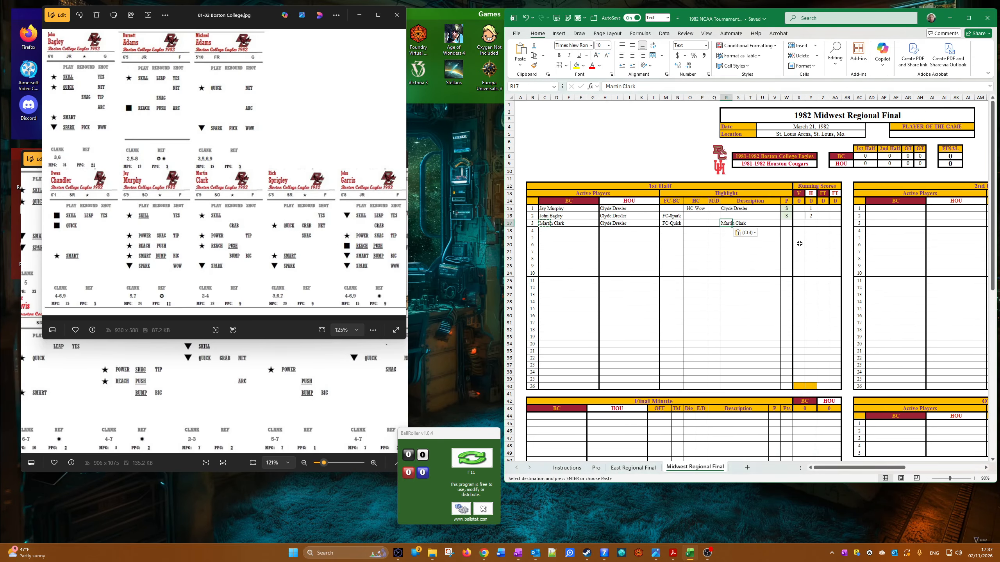
{"action": "left_click", "coordinate": [788, 224]}
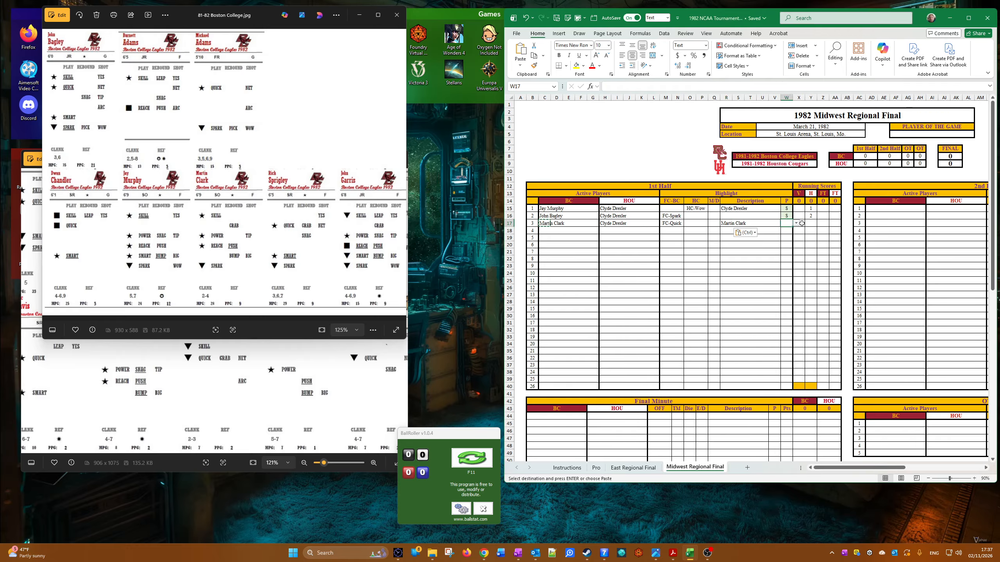
{"action": "left_click", "coordinate": [796, 223]}
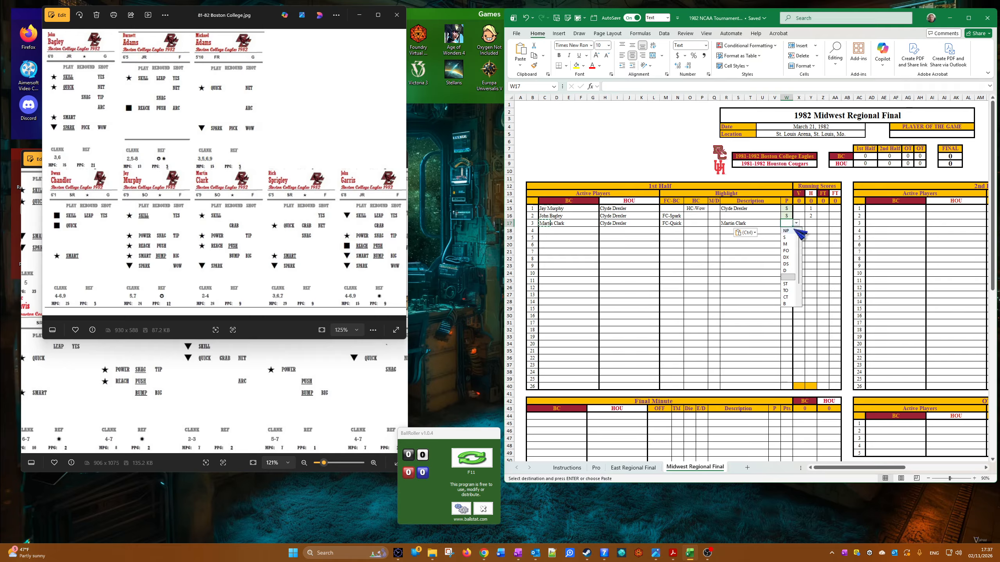
{"action": "left_click", "coordinate": [787, 250]}
Step: Set Rick Sprigley as the Boston College active player and Larry Michaux as the Houston active player for the fourth play
{"action": "left_click", "coordinate": [548, 231]}
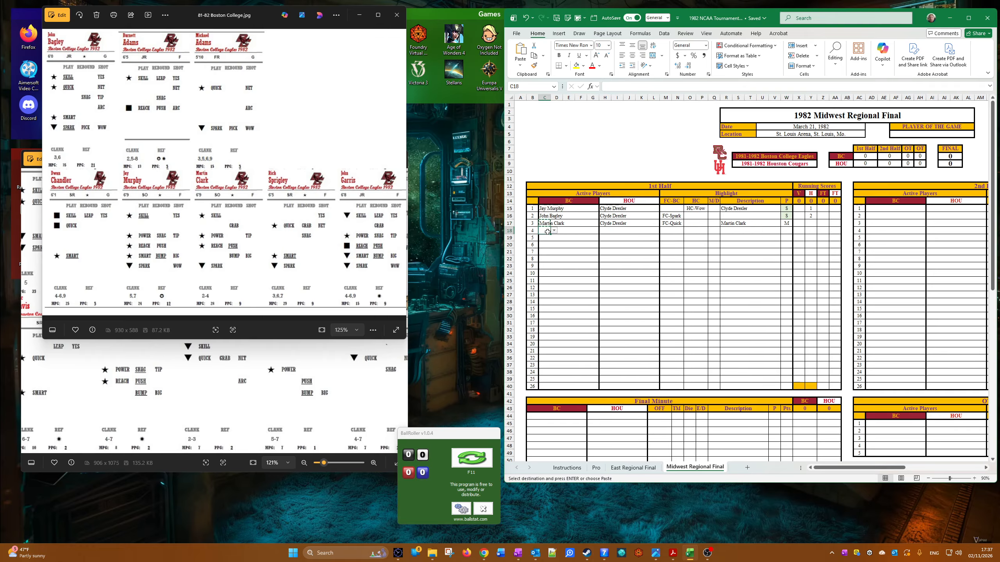
{"action": "left_click", "coordinate": [554, 230]}
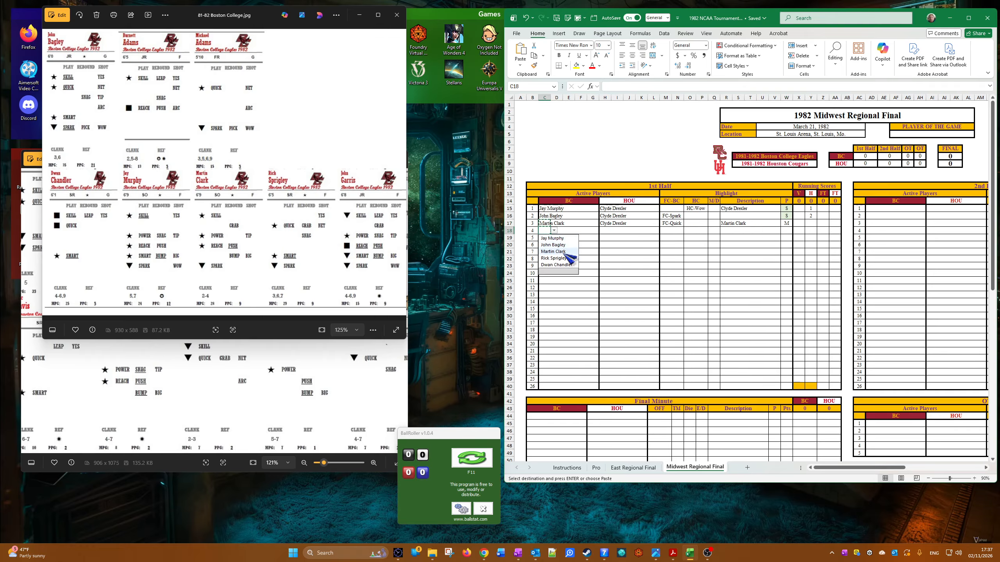
{"action": "left_click", "coordinate": [563, 254]}
{"action": "left_click", "coordinate": [554, 231]}
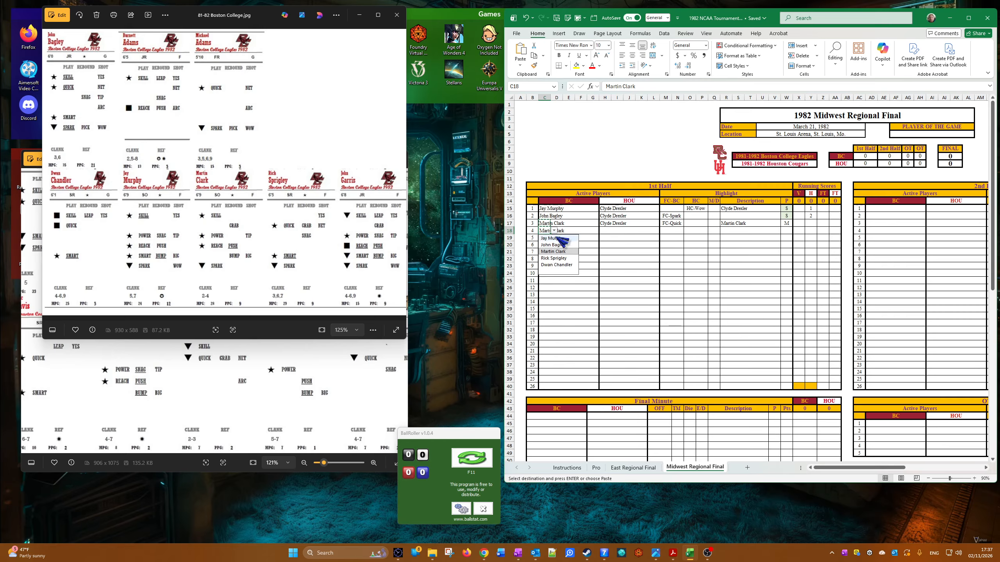
{"action": "left_click", "coordinate": [555, 258]}
{"action": "left_click", "coordinate": [606, 231]}
{"action": "left_click", "coordinate": [614, 230]}
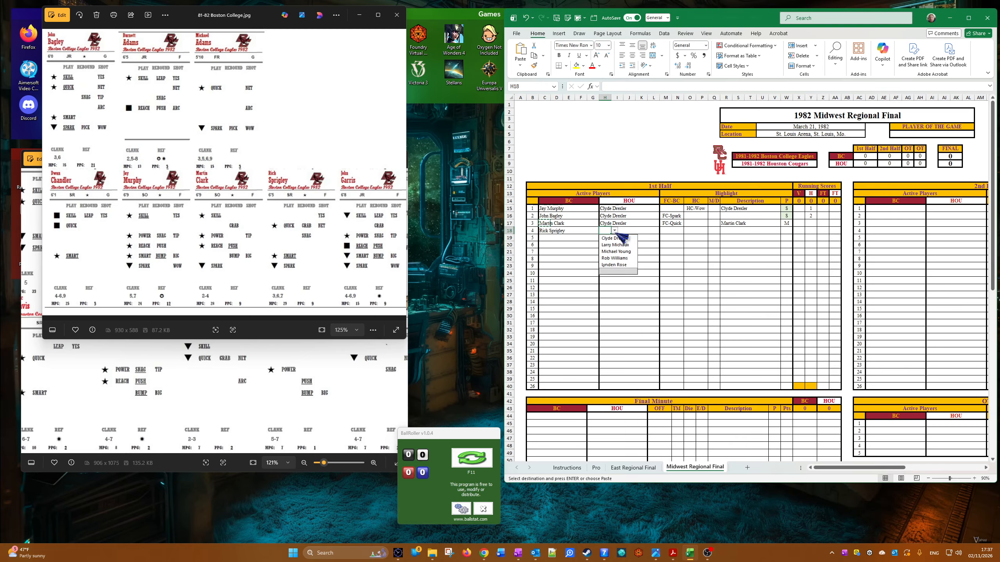
{"action": "left_click", "coordinate": [621, 245]}
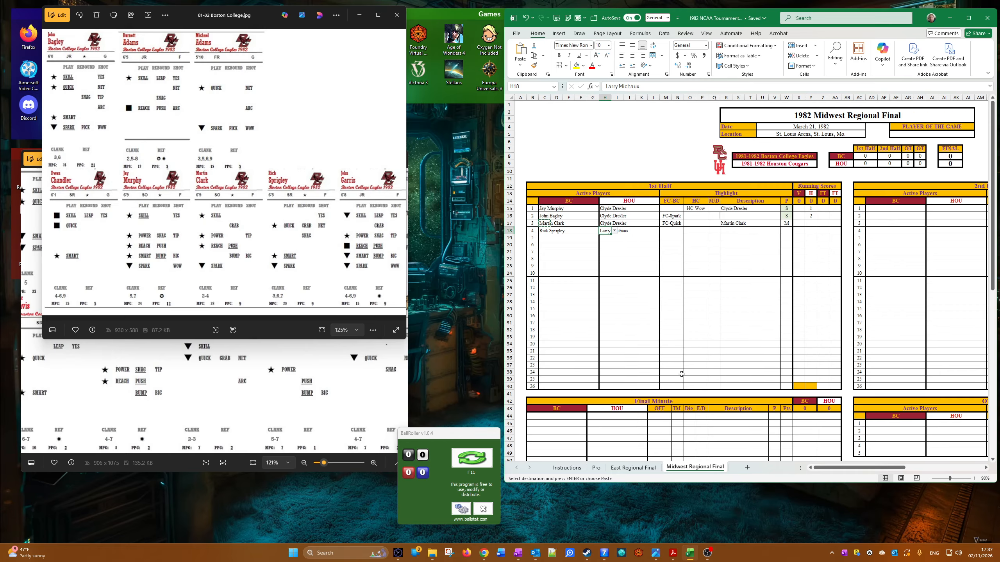
Step: Set the fourth play's HC highlight to HC-Leap
{"action": "left_click", "coordinate": [707, 232]}
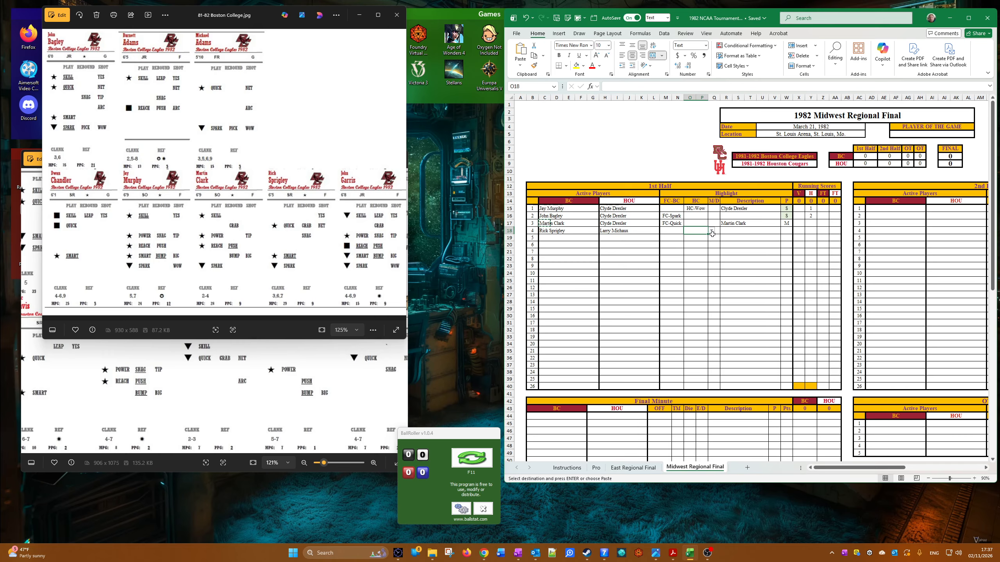
{"action": "left_click", "coordinate": [711, 231]}
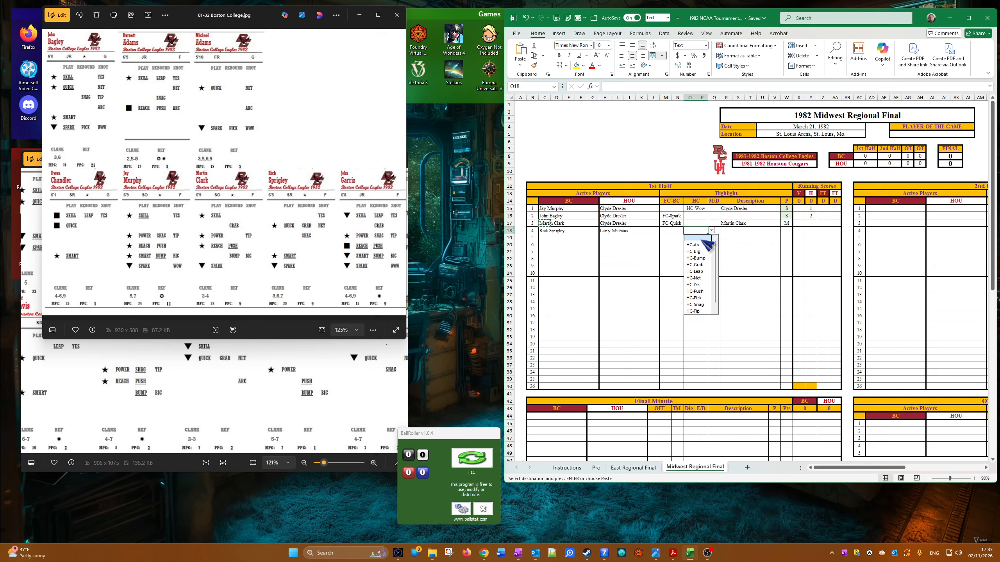
{"action": "left_click", "coordinate": [706, 272]}
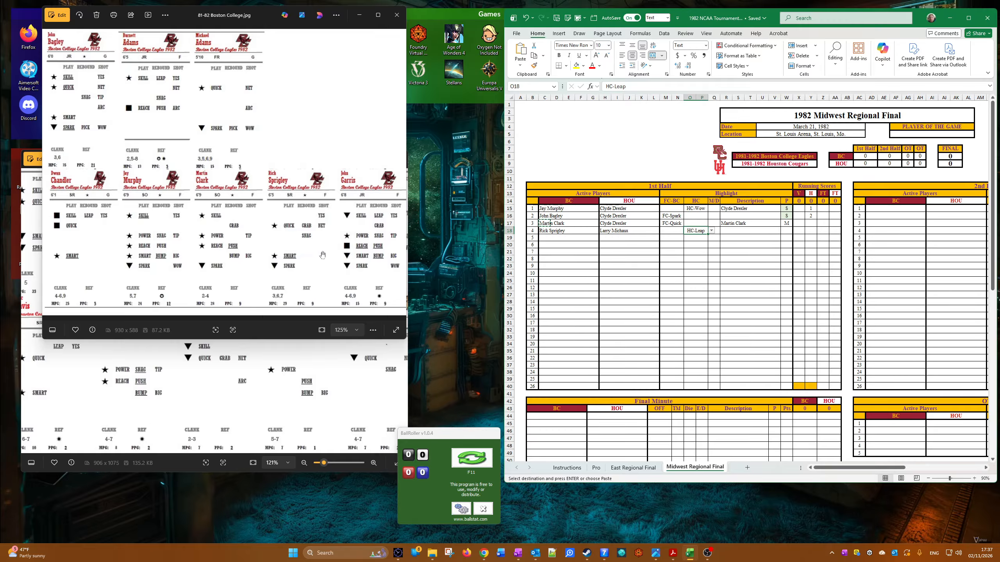
Step: Check the Houston player cards and set the fourth play's column P result to NP
{"action": "left_click", "coordinate": [265, 372]}
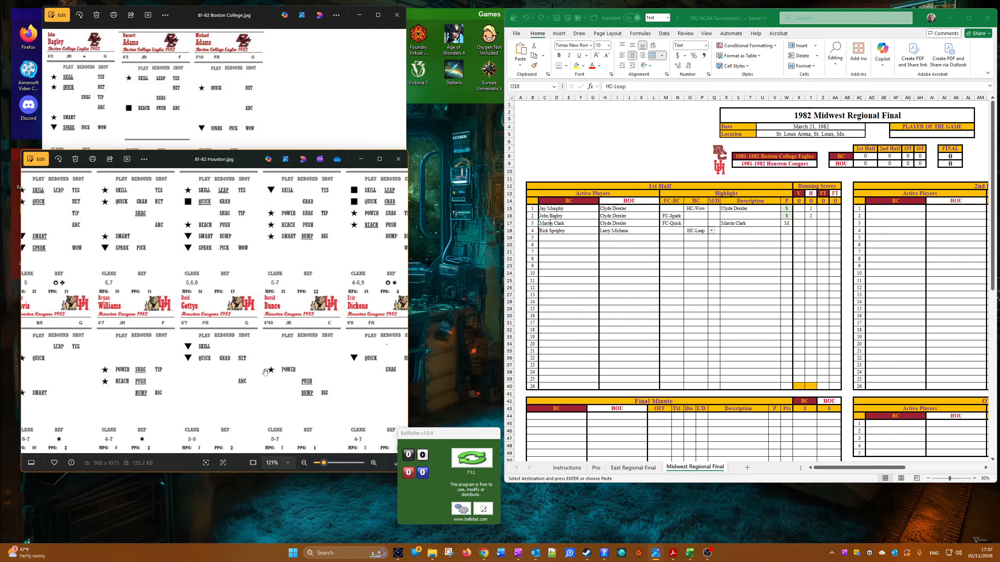
{"action": "scroll", "coordinate": [232, 361], "scroll_direction": "down", "scroll_amount": 2}
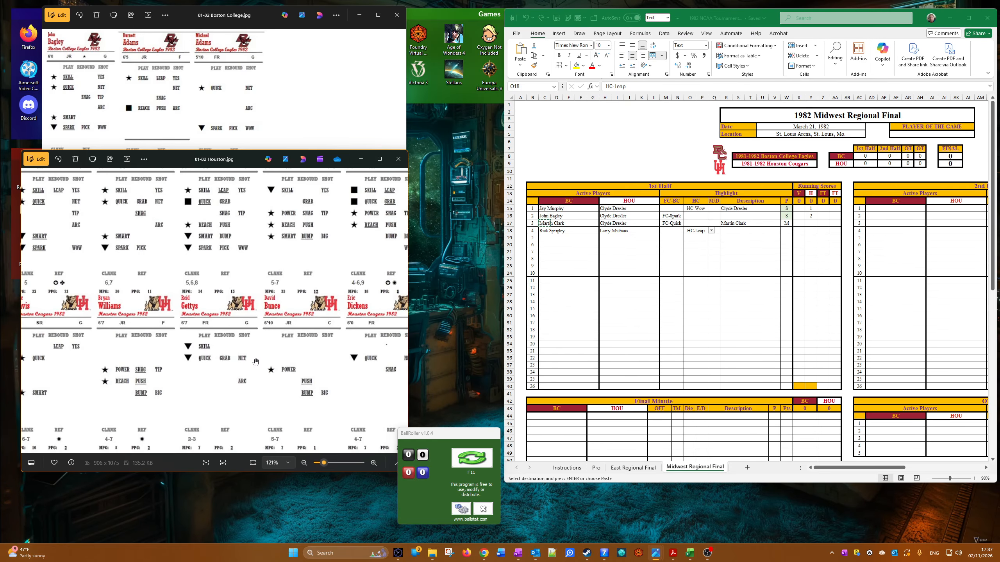
{"action": "left_click_drag", "start_coordinate": [222, 260], "coordinate": [216, 285]}
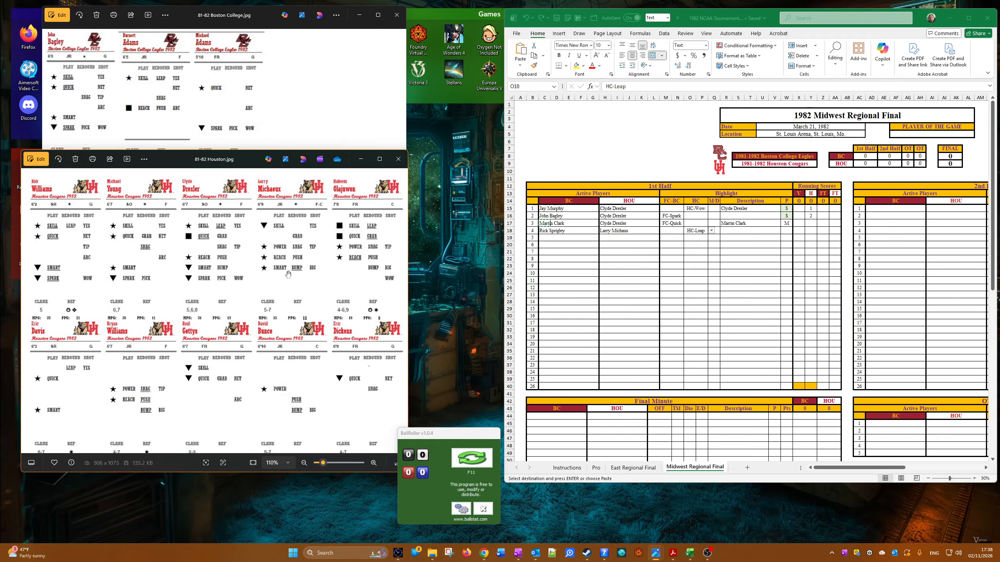
{"action": "scroll", "coordinate": [287, 274], "scroll_direction": "up", "scroll_amount": 2}
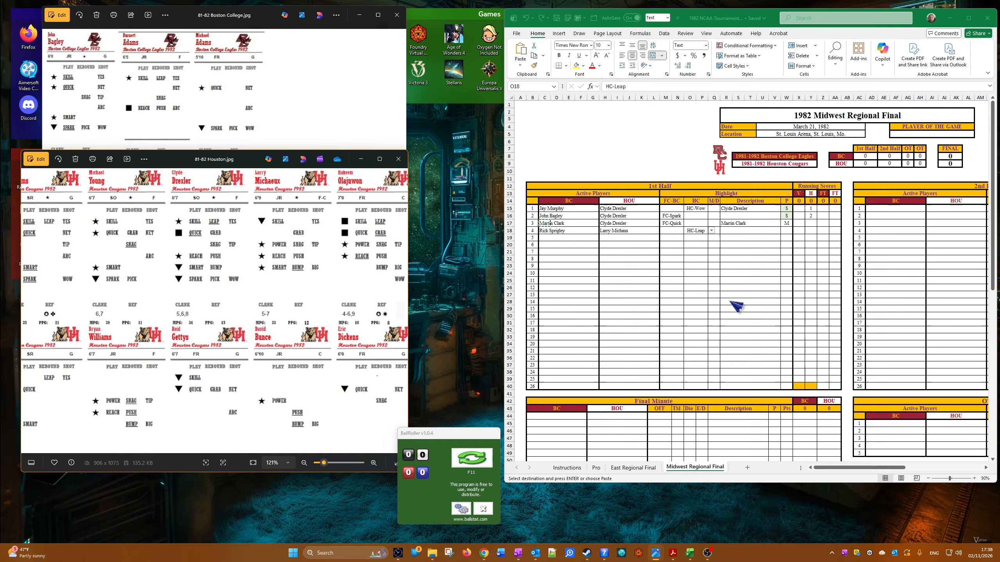
{"action": "left_click", "coordinate": [757, 272]}
{"action": "left_click", "coordinate": [788, 231]}
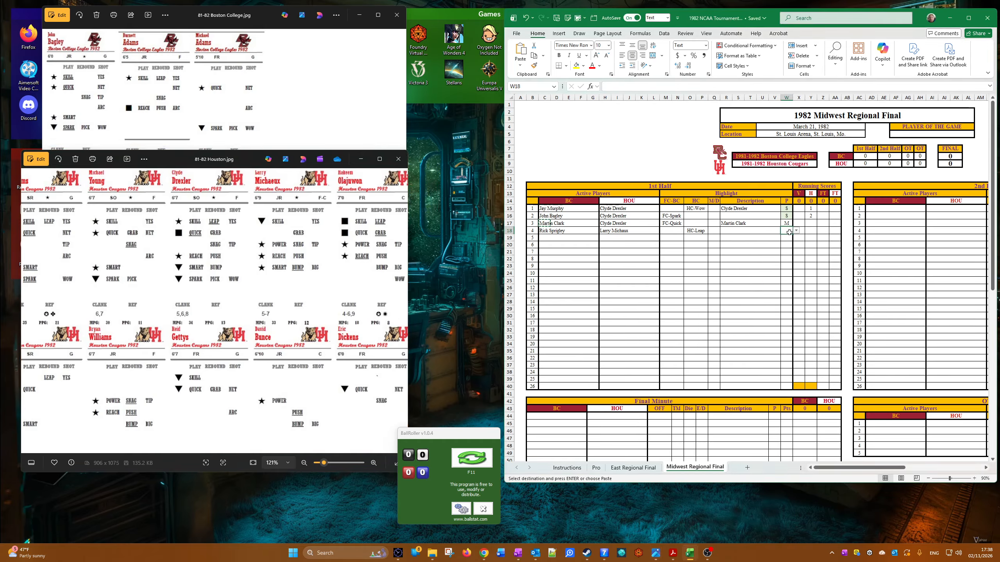
{"action": "left_click", "coordinate": [796, 231]}
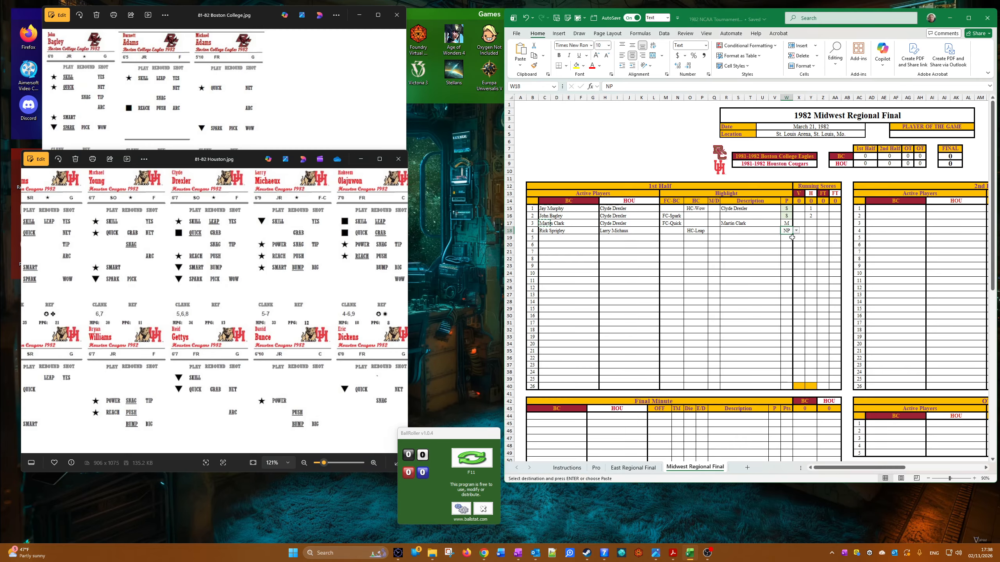
{"action": "left_click", "coordinate": [786, 238]}
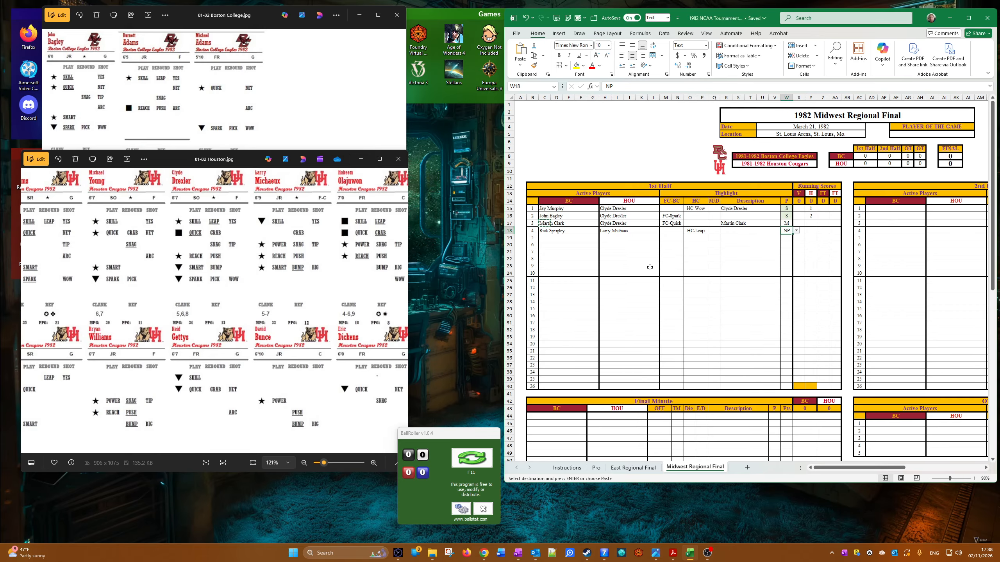
Step: Set Dwan Chandler as the Boston College active player and Michael Young as the Houston active player for the fifth play
{"action": "left_click", "coordinate": [549, 237]}
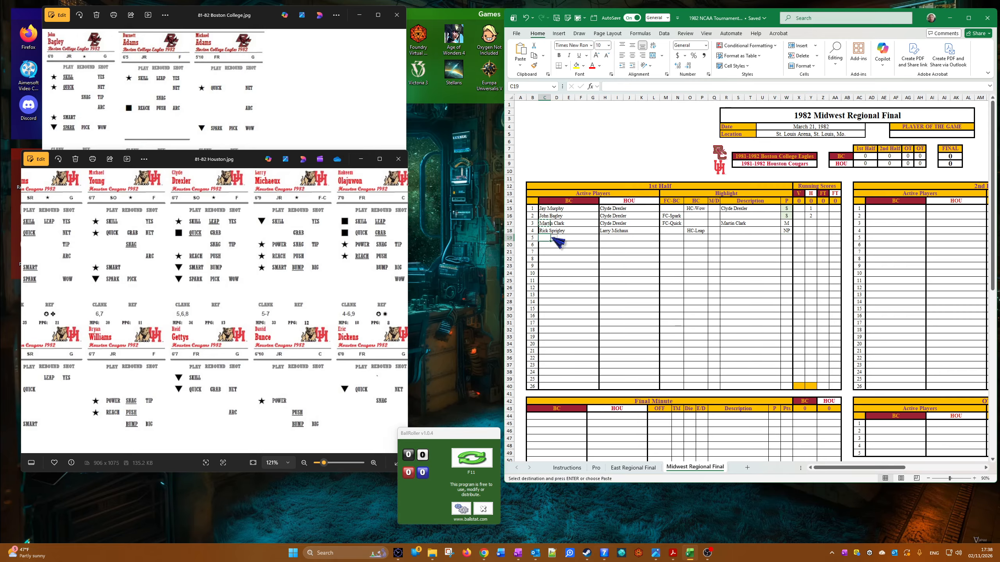
{"action": "left_click", "coordinate": [554, 238]}
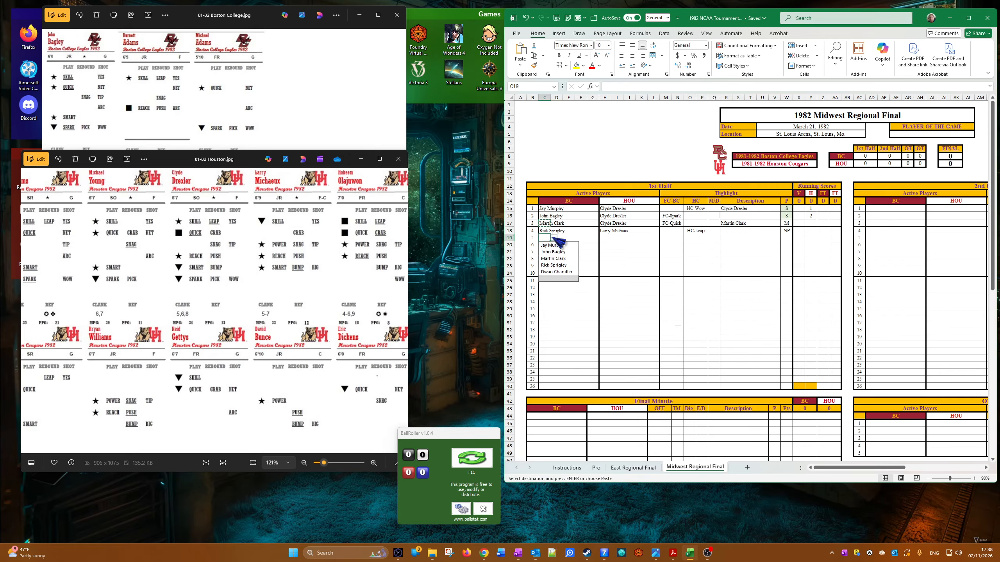
{"action": "left_click", "coordinate": [563, 272]}
{"action": "left_click", "coordinate": [606, 237]}
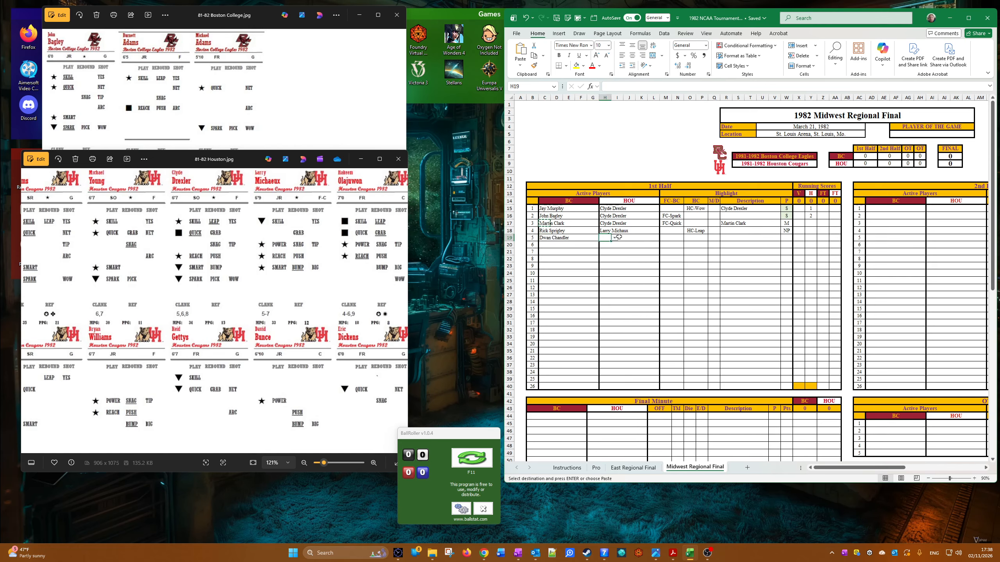
{"action": "left_click", "coordinate": [614, 238]}
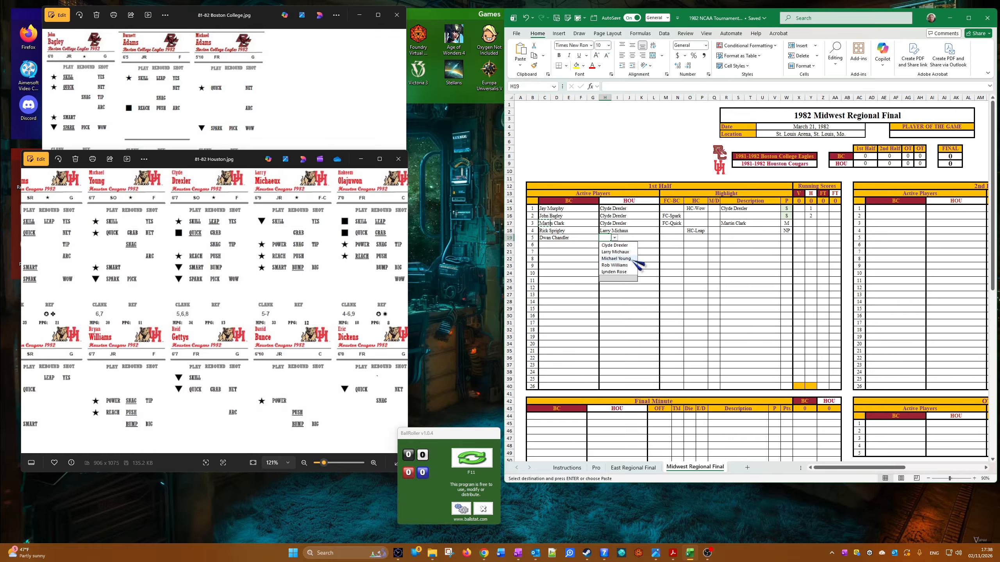
{"action": "left_click", "coordinate": [629, 258]}
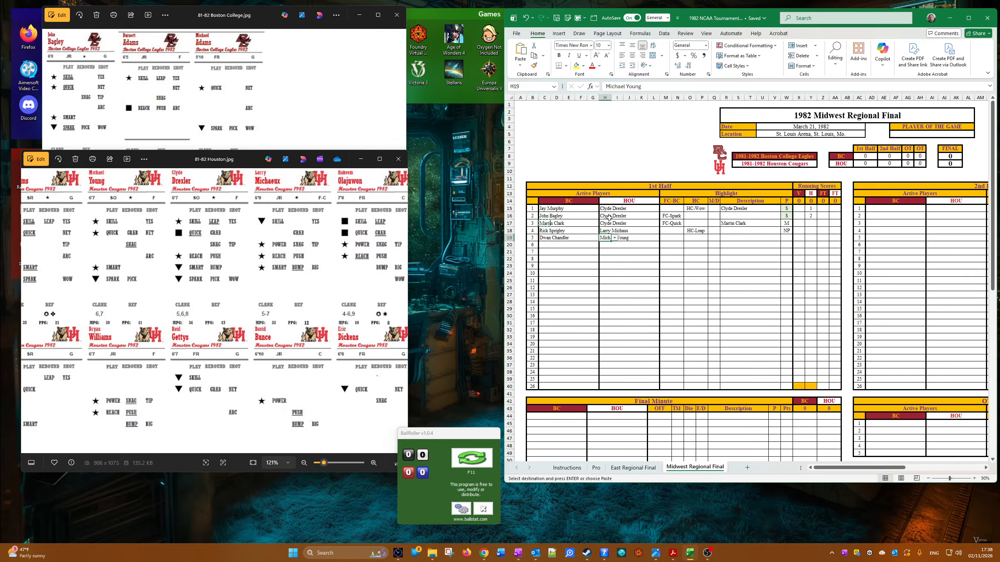
Step: Set the fifth play's FC-BC highlight to BC-def-1
{"action": "left_click", "coordinate": [671, 238]}
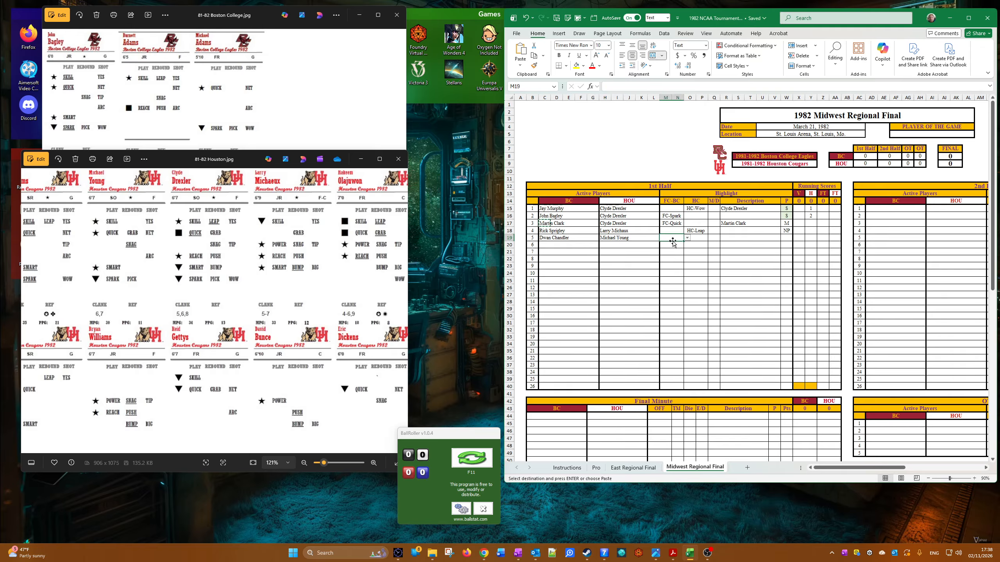
{"action": "left_click", "coordinate": [687, 238]}
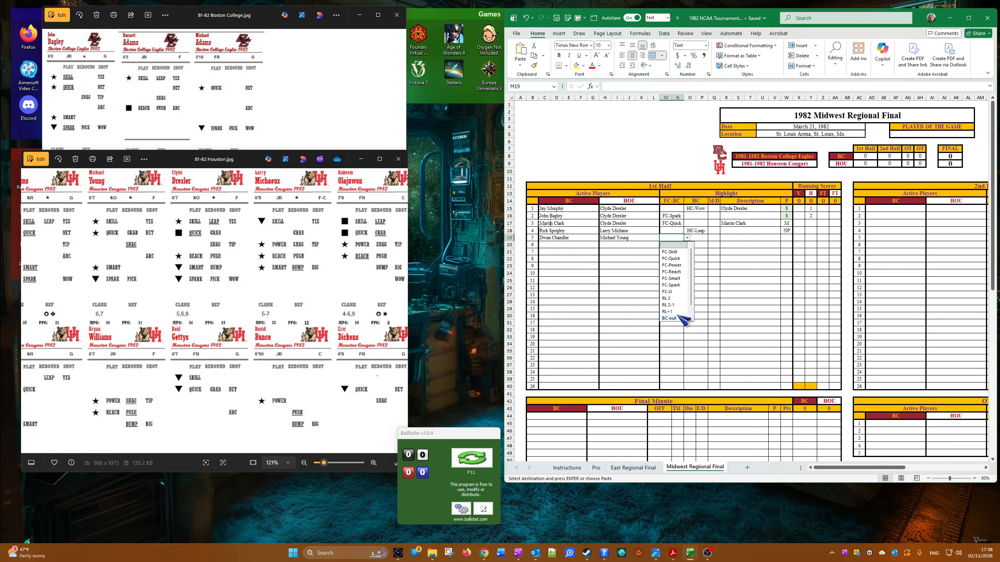
{"action": "scroll", "coordinate": [685, 320], "scroll_direction": "down", "scroll_amount": 1}
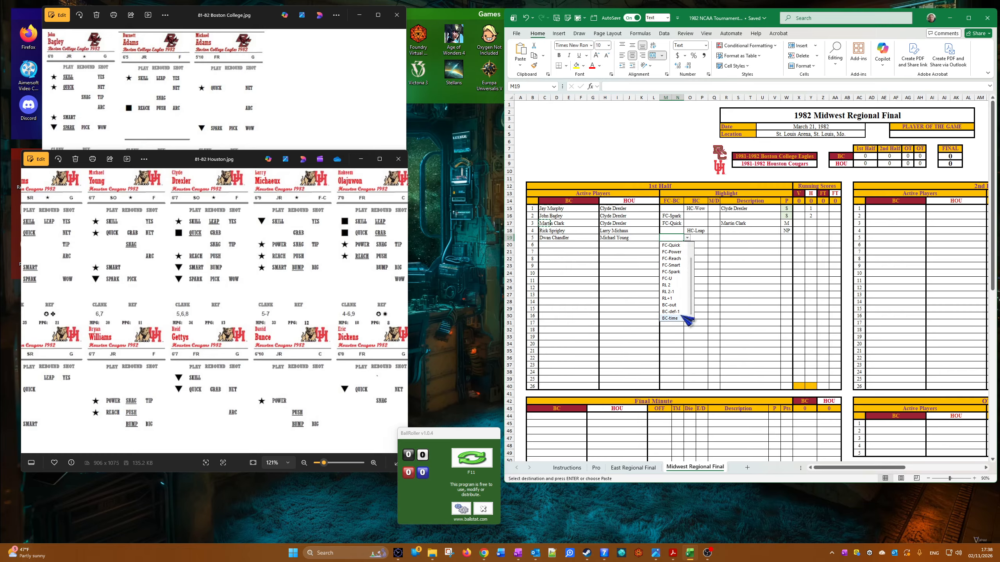
{"action": "left_click", "coordinate": [684, 312]}
Step: Enter HOU as the fifth play's description
{"action": "left_click", "coordinate": [731, 244]}
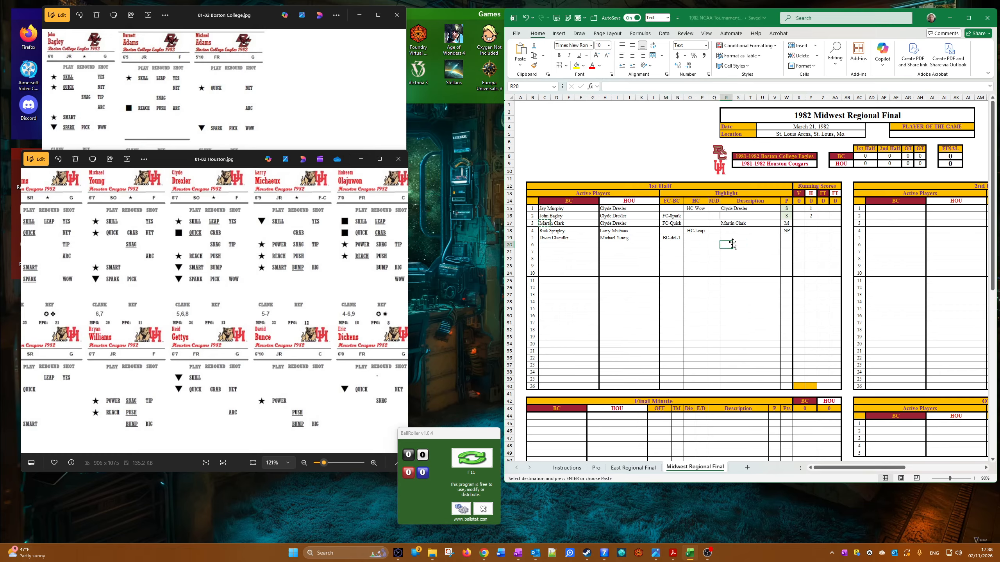
{"action": "key", "text": "Up"}
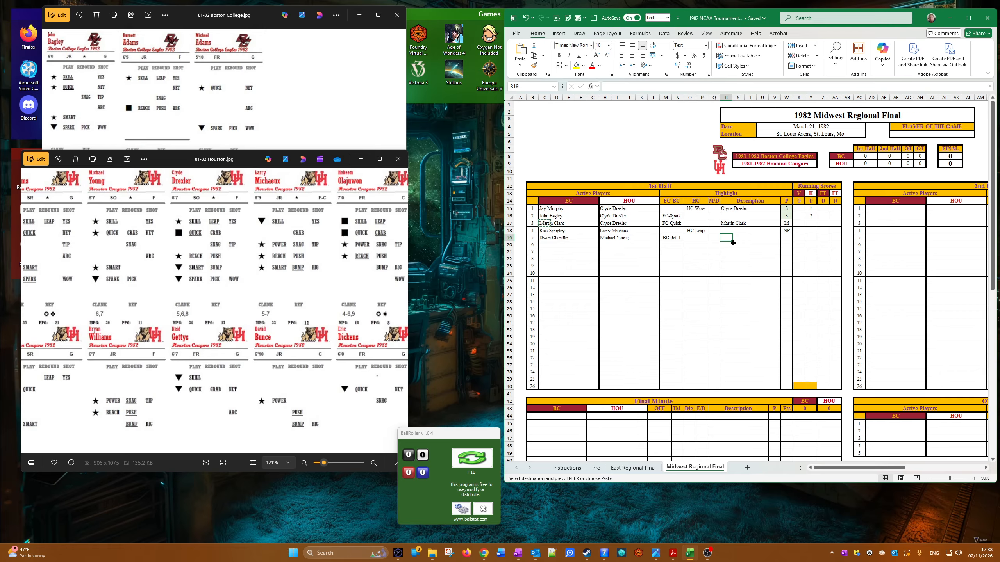
{"action": "type", "text": "HOU"}
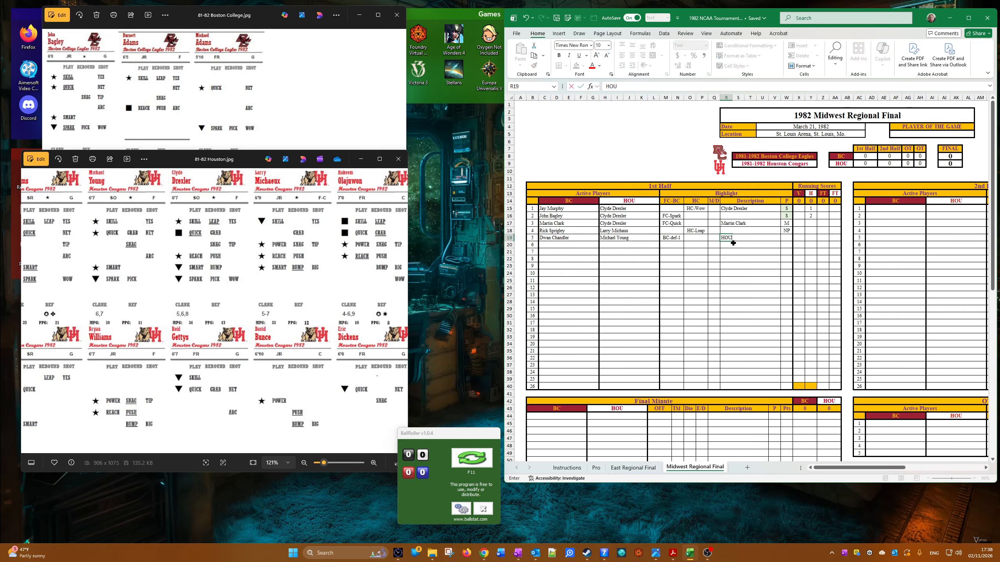
{"action": "key", "text": "BackSpace"}
{"action": "key", "text": "BackSpace"}
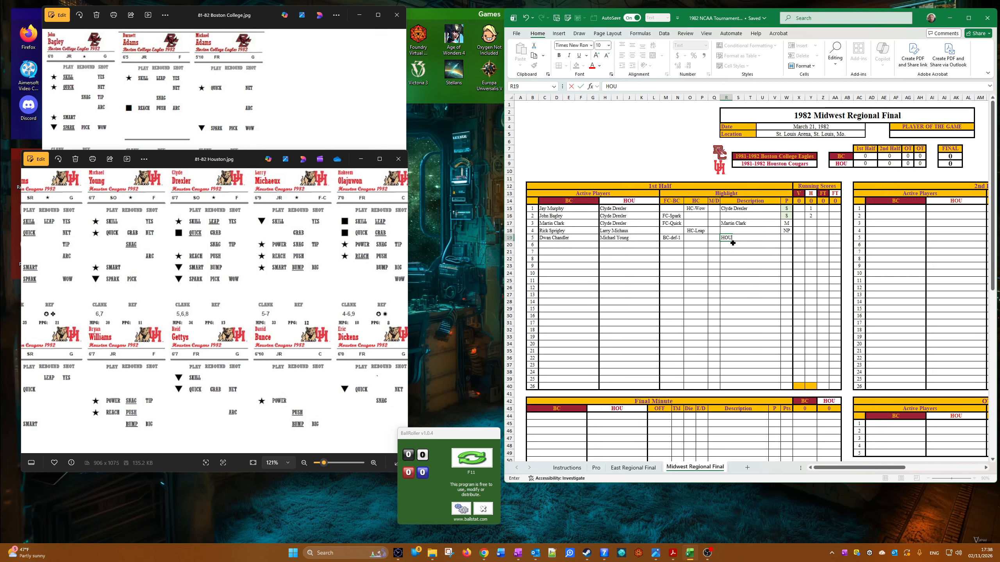
{"action": "left_click", "coordinate": [763, 263]}
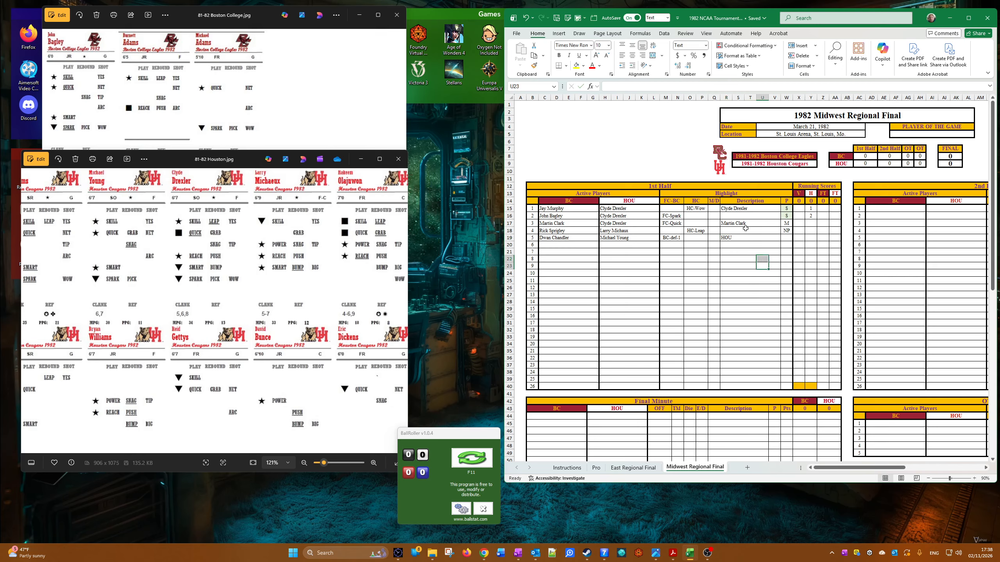
Step: Apply the Timeout cell style to the fifth play's HOU description
{"action": "left_click", "coordinate": [724, 237]}
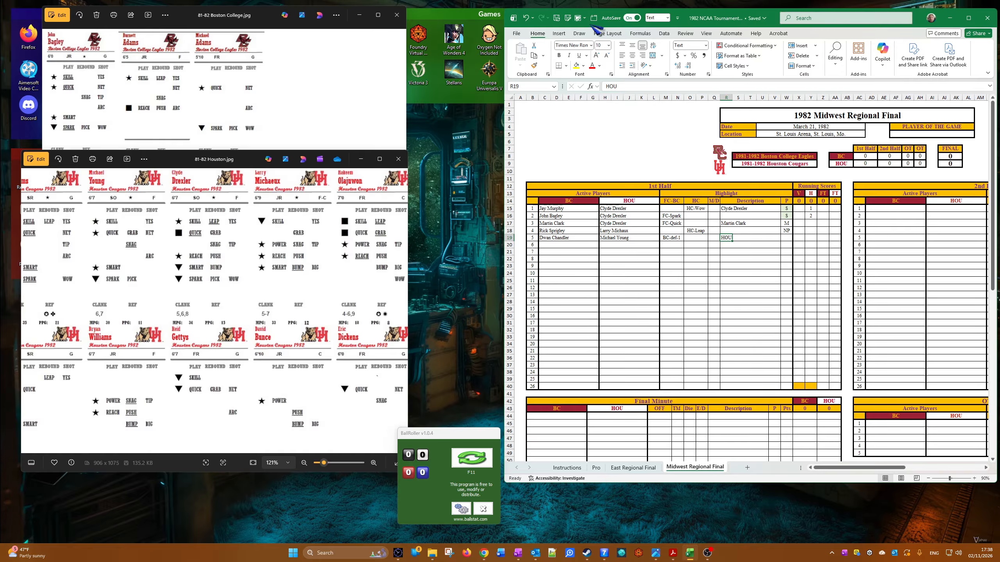
{"action": "left_click", "coordinate": [579, 18]}
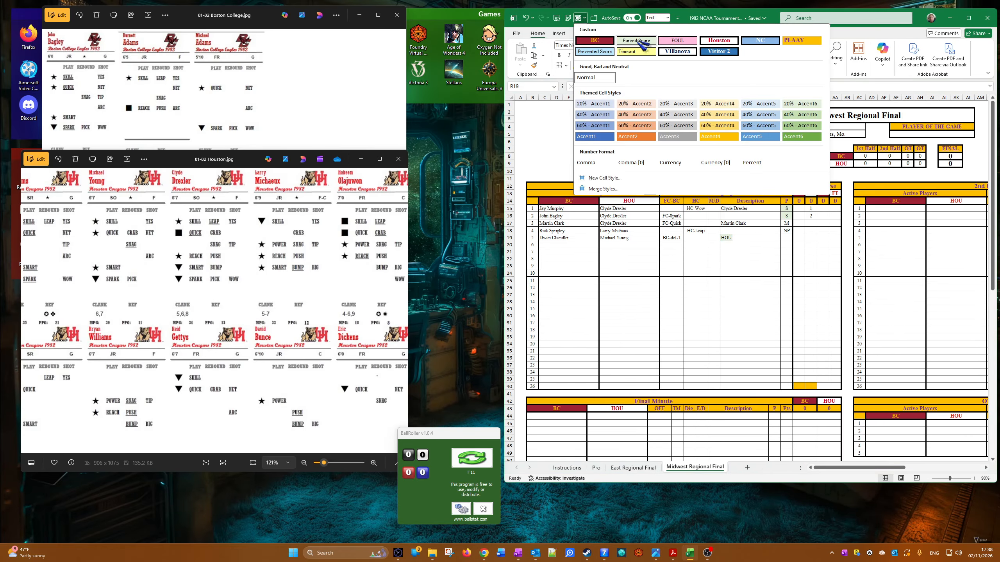
{"action": "left_click", "coordinate": [633, 53]}
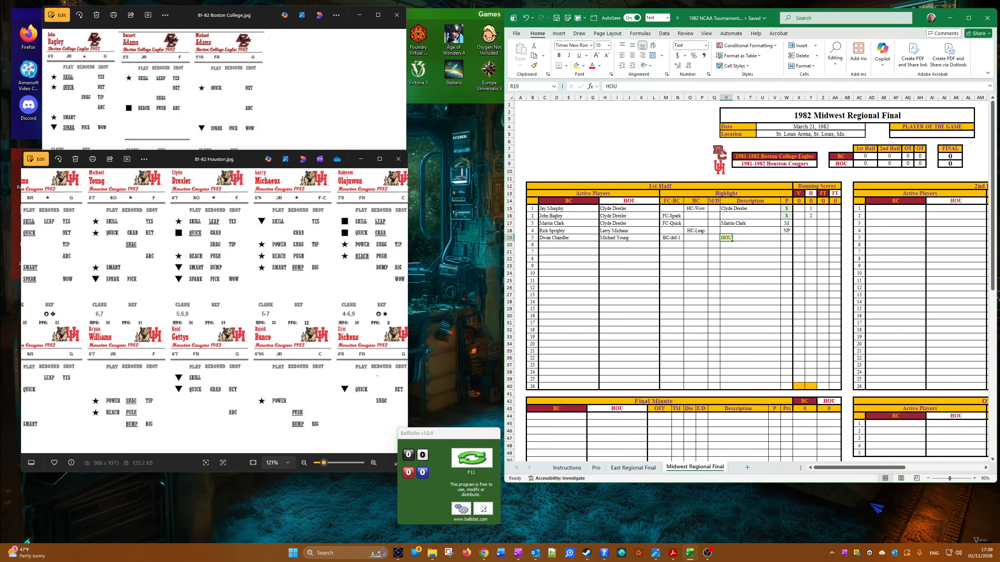
Step: Copy the Houston team deck entries from Michael Young through Lynden Rose, with their positions, one row down
{"action": "left_click_drag", "start_coordinate": [876, 468], "coordinate": [953, 467]}
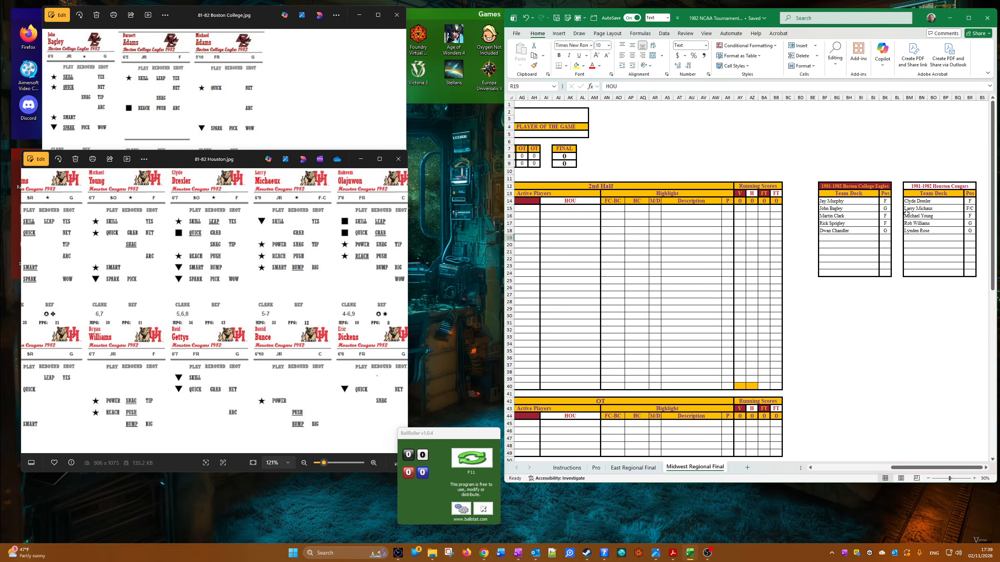
{"action": "left_click_drag", "start_coordinate": [907, 215], "coordinate": [968, 230]}
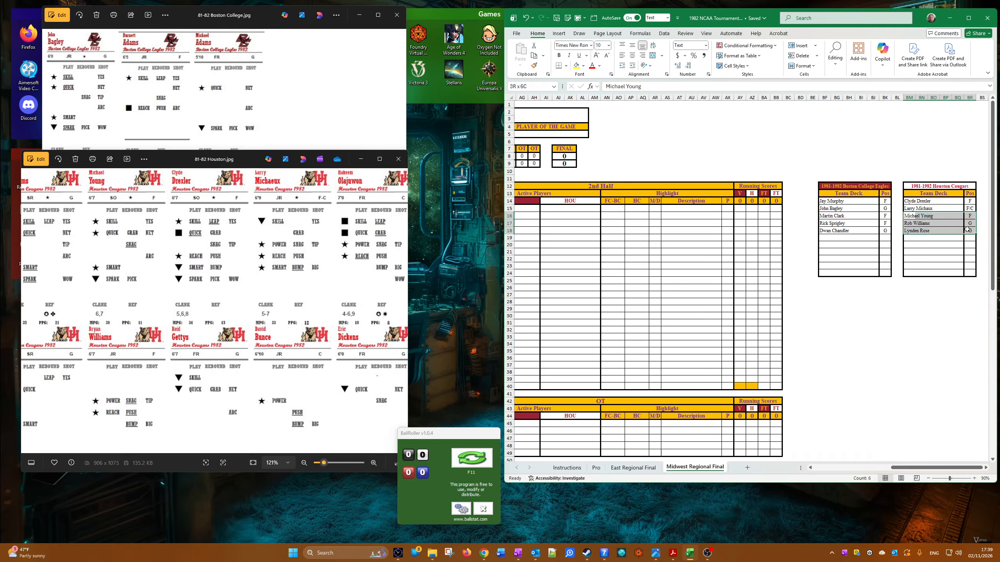
{"action": "right_click", "coordinate": [950, 228]}
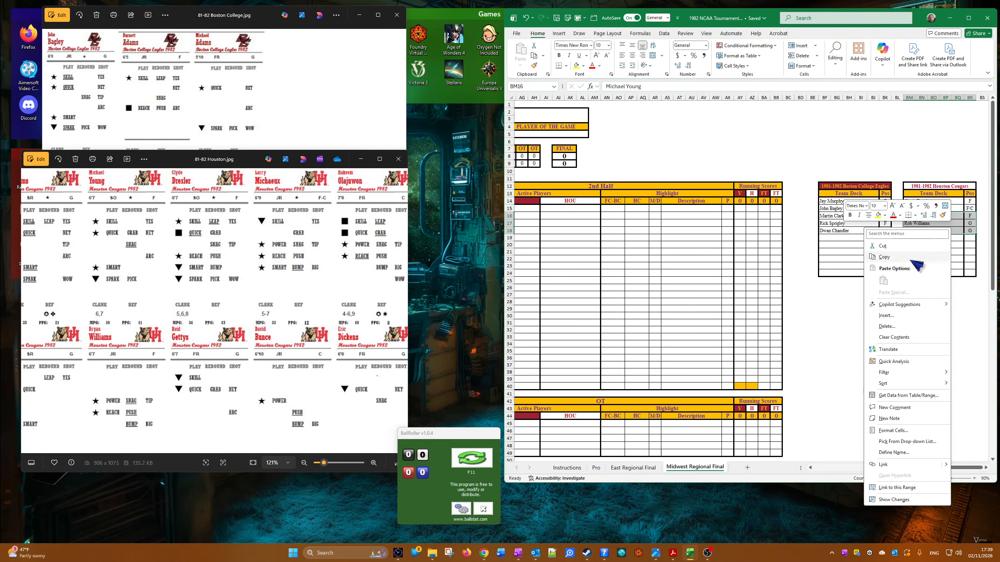
{"action": "left_click", "coordinate": [884, 256]}
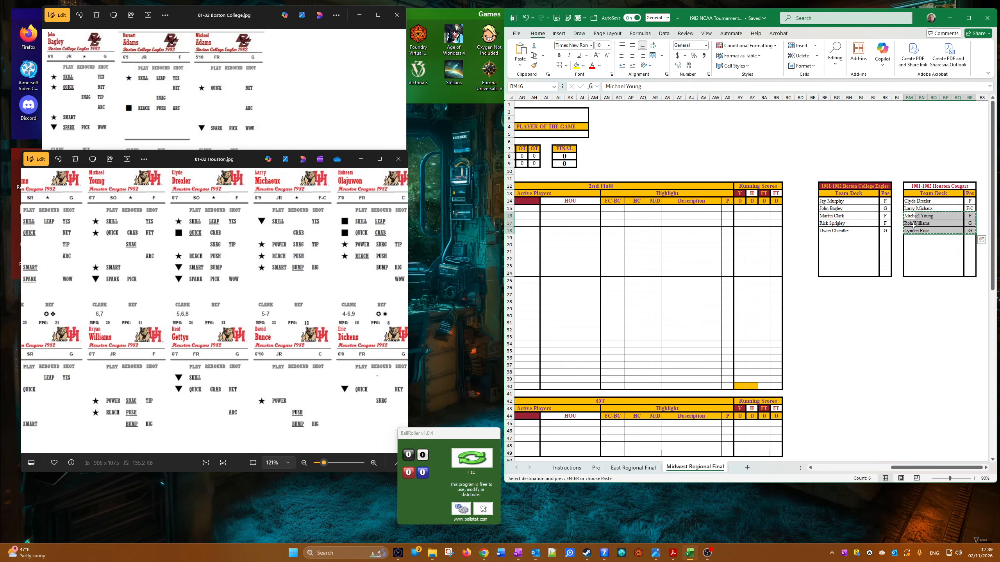
{"action": "right_click", "coordinate": [917, 227]}
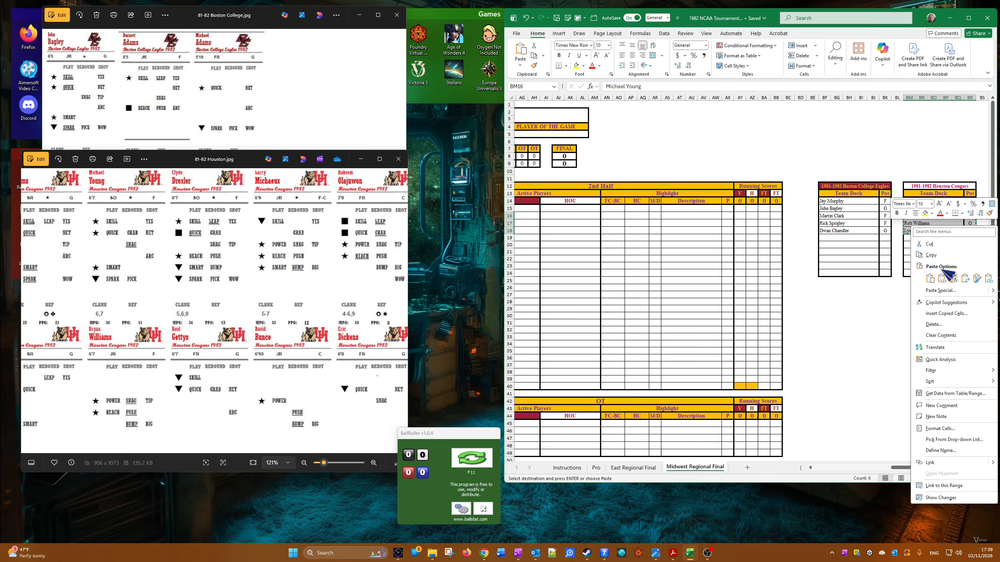
{"action": "left_click", "coordinate": [906, 259]}
{"action": "left_click", "coordinate": [913, 223]}
{"action": "right_click", "coordinate": [916, 223]}
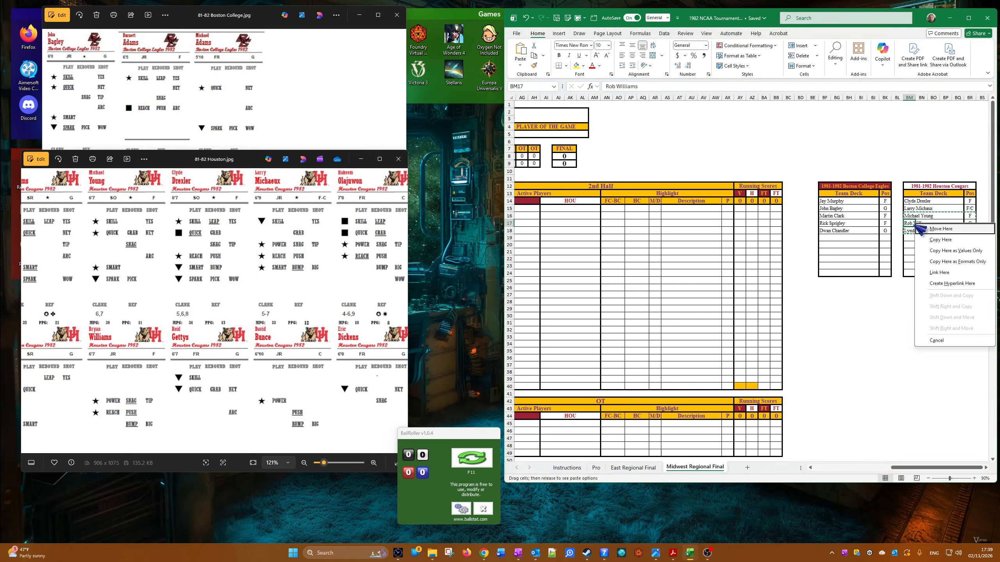
{"action": "left_click", "coordinate": [912, 223]}
{"action": "right_click", "coordinate": [911, 223]}
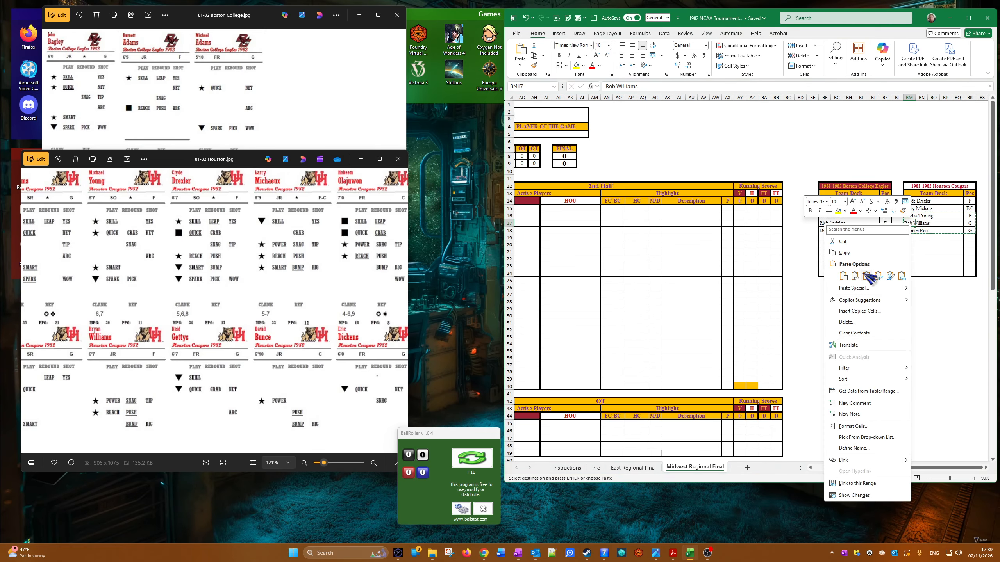
{"action": "left_click", "coordinate": [843, 277]}
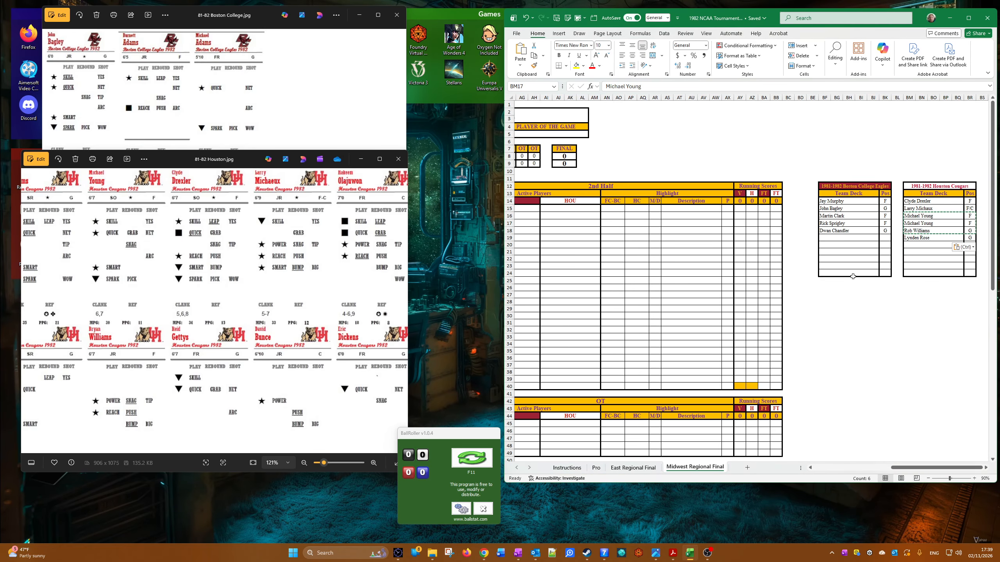
Step: Replace the upper duplicate Michael Young entry in the Houston team deck with Hakeem Olajuwon, position C
{"action": "left_click", "coordinate": [911, 208]}
{"action": "key", "text": "Down"}
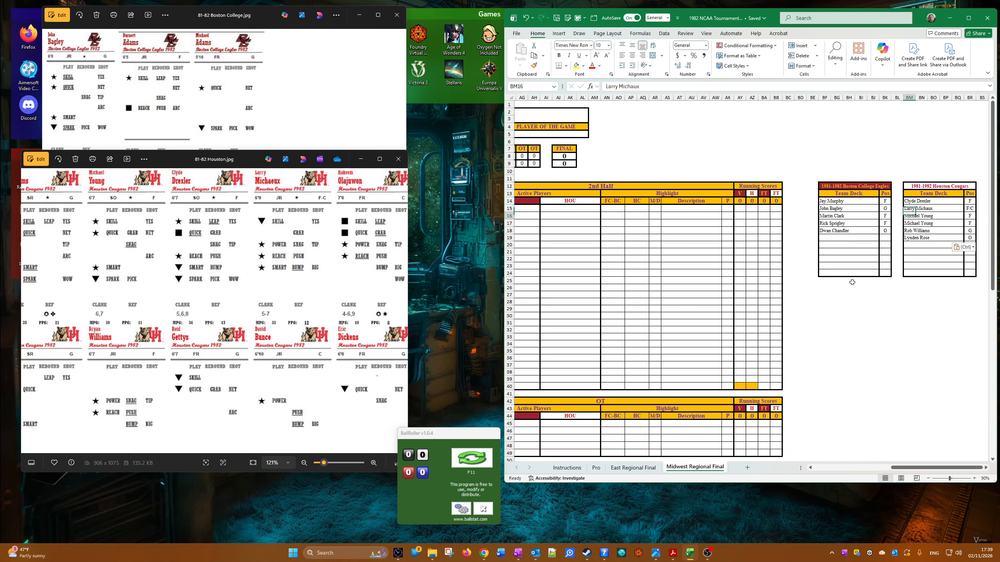
{"action": "key", "text": "Delete"}
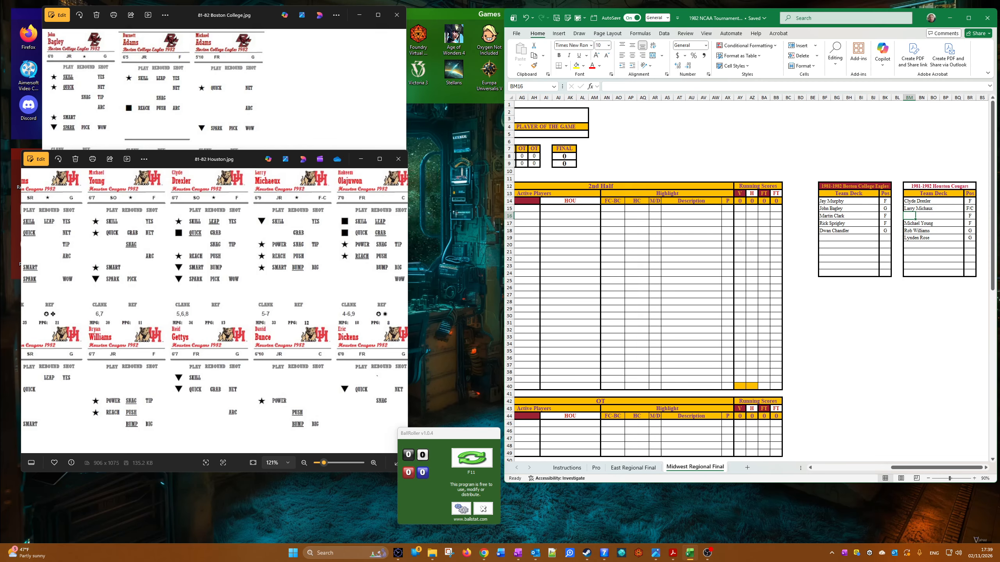
{"action": "key", "text": "alt+Tab"}
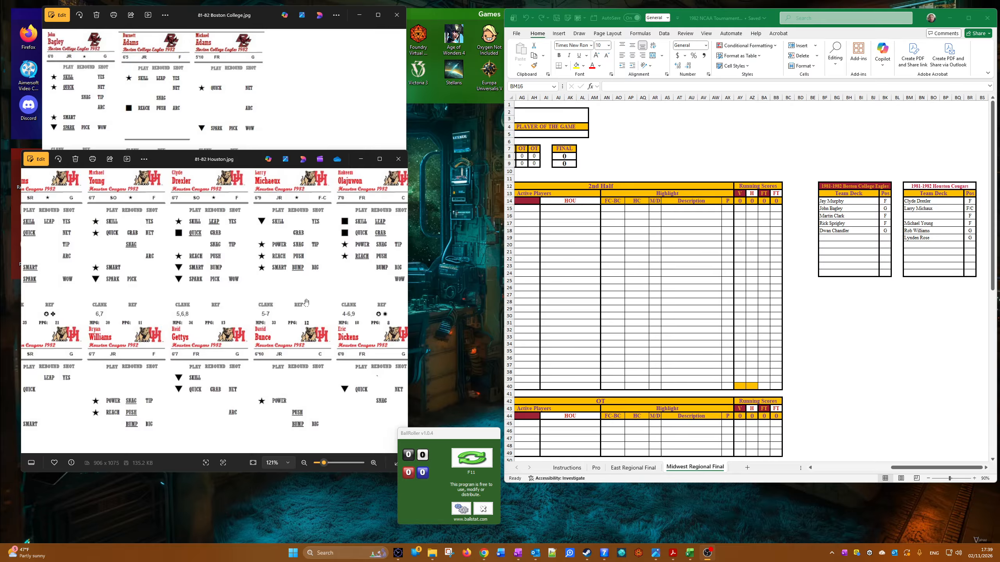
{"action": "left_click", "coordinate": [273, 302]}
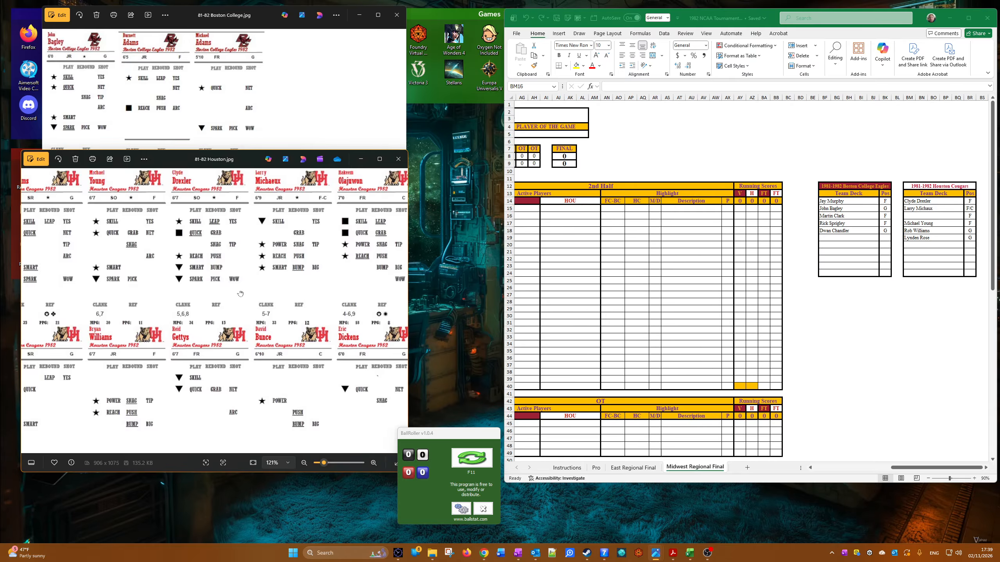
{"action": "left_click_drag", "start_coordinate": [239, 294], "coordinate": [224, 298]}
{"action": "left_click", "coordinate": [913, 217]}
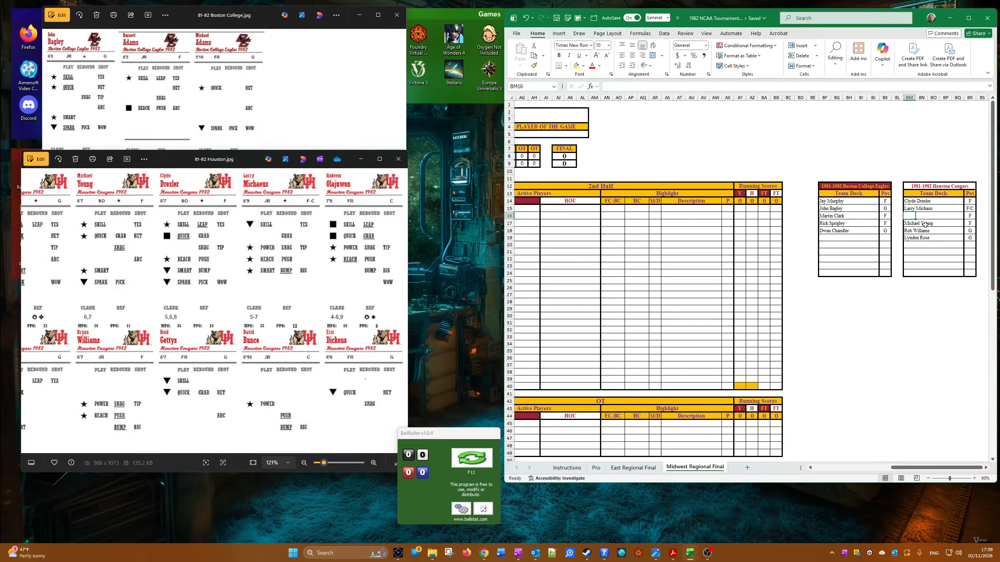
{"action": "type", "text": "Hakeem O"}
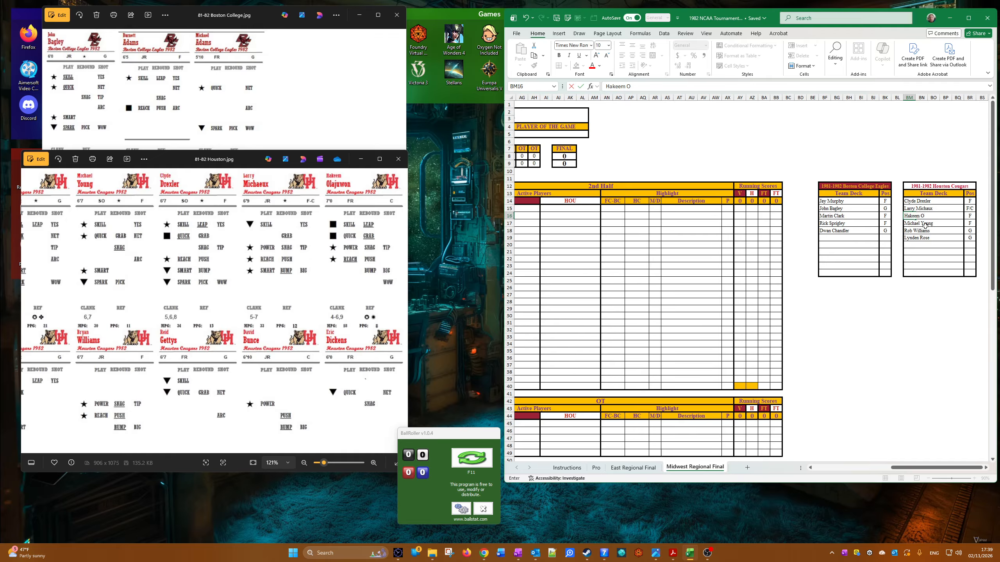
{"action": "type", "text": "laju"}
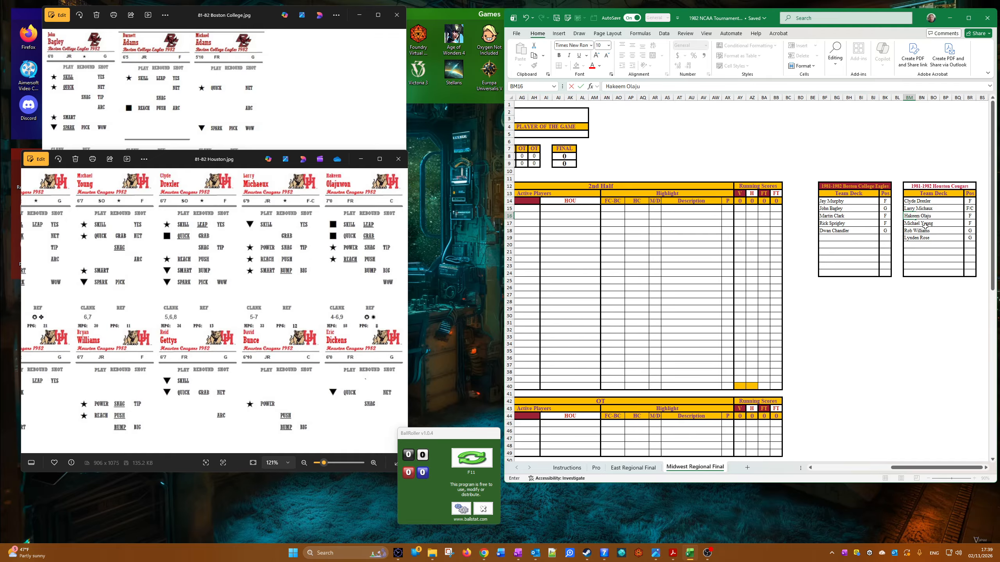
{"action": "type", "text": "won"}
{"action": "key", "text": "Tab"}
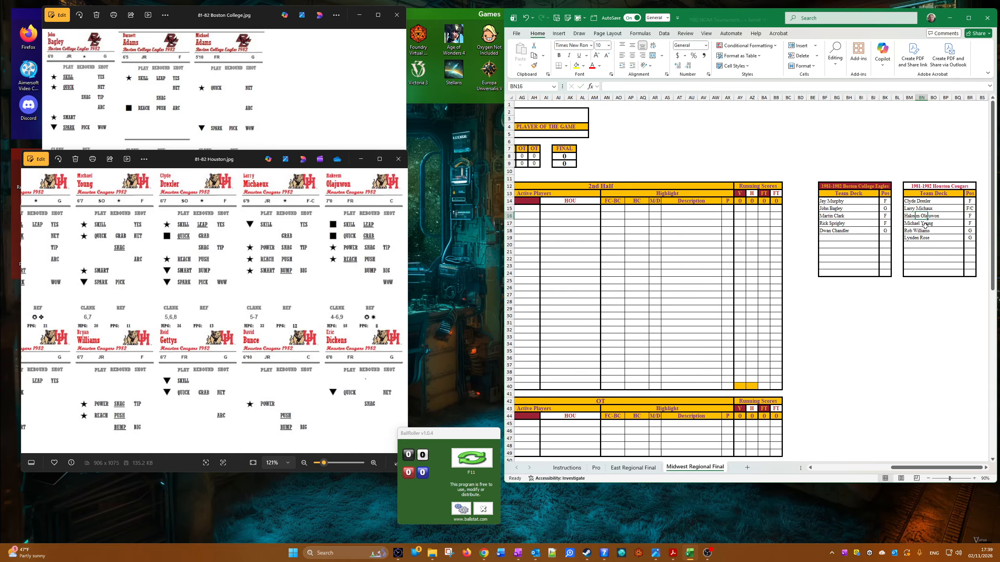
{"action": "type", "text": "C"}
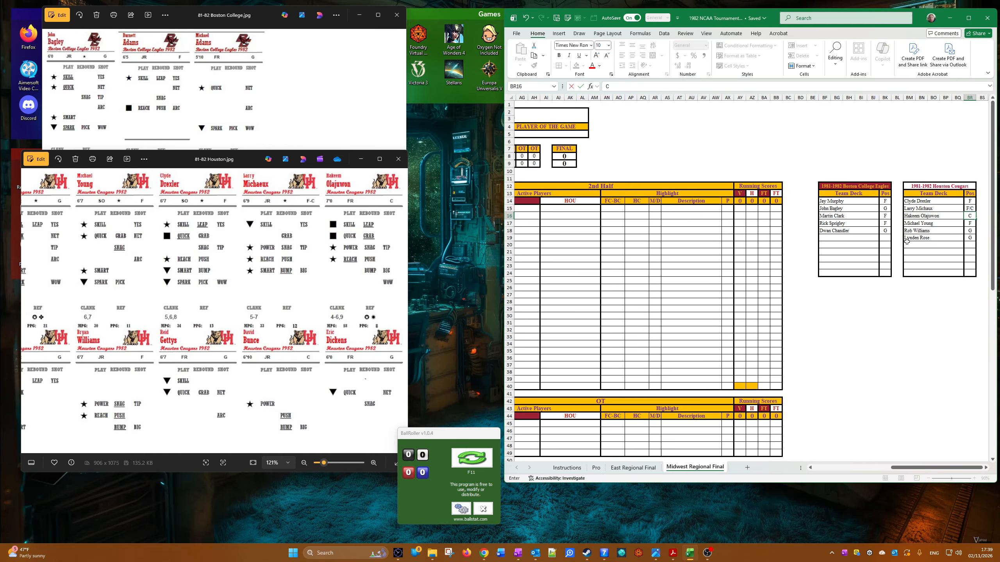
{"action": "left_click", "coordinate": [859, 344]}
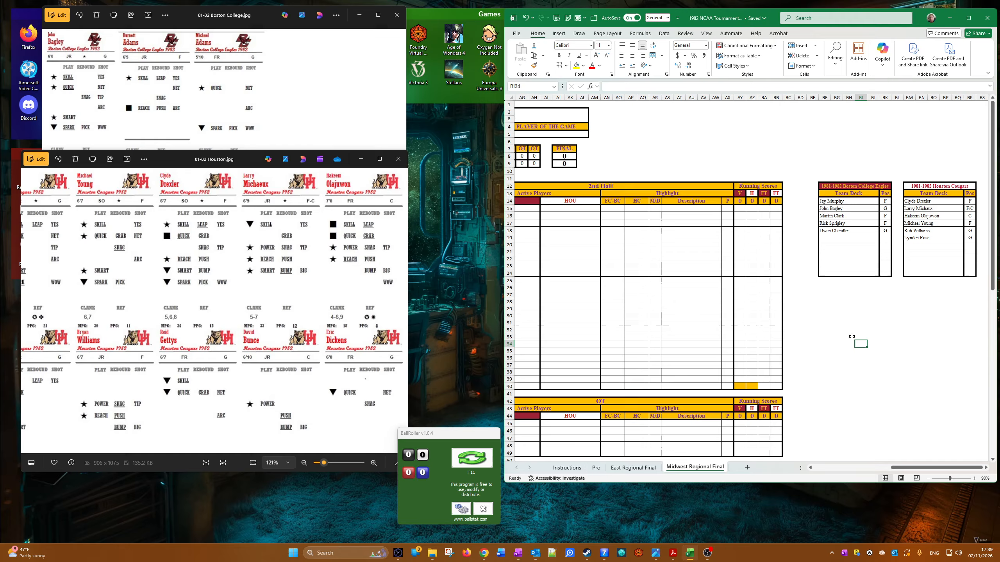
Step: Copy Hakeem Olajuwon from the Houston team deck into the fifth play's description, beside HOU
{"action": "left_click_drag", "start_coordinate": [897, 468], "coordinate": [939, 478]}
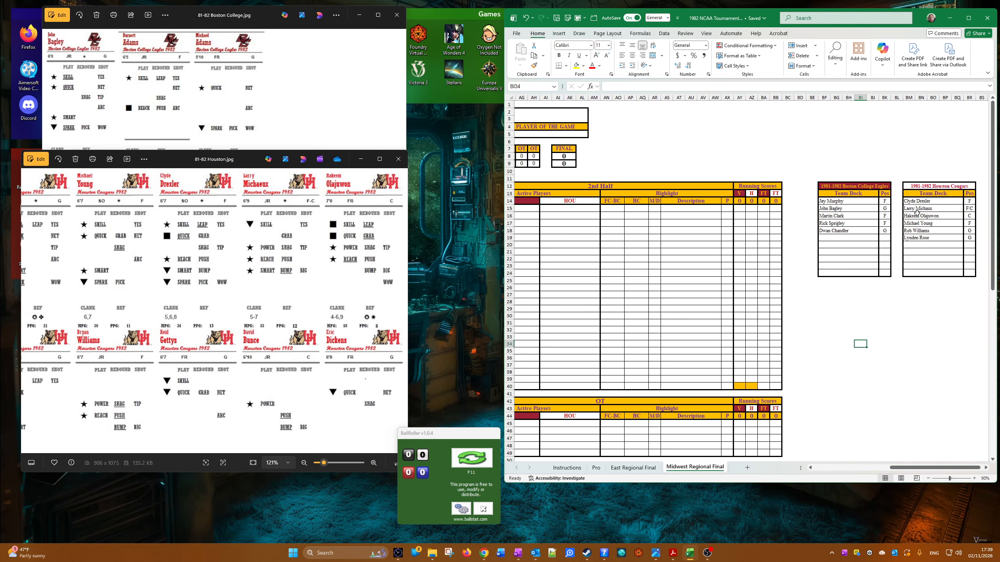
{"action": "right_click", "coordinate": [904, 215]}
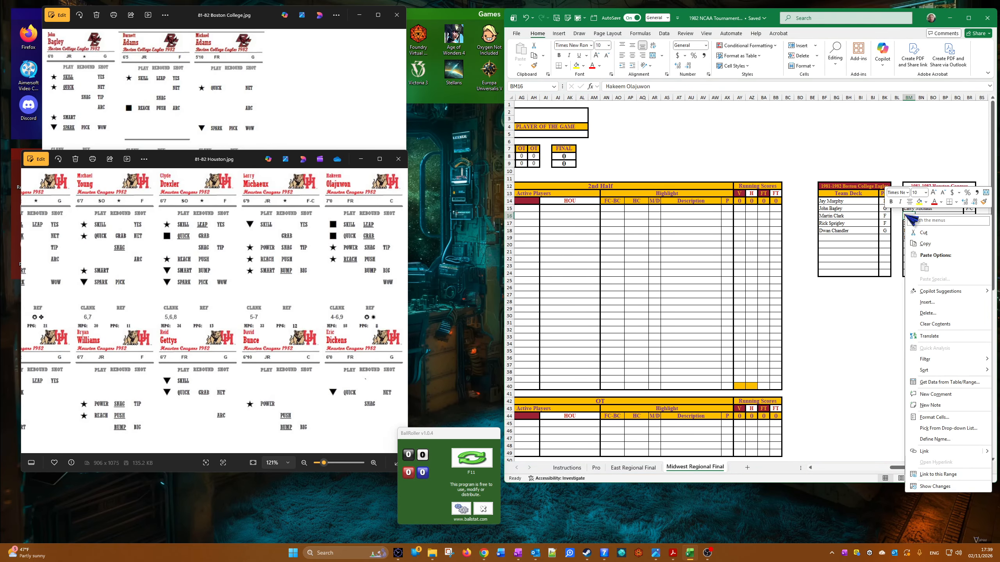
{"action": "left_click", "coordinate": [921, 238]}
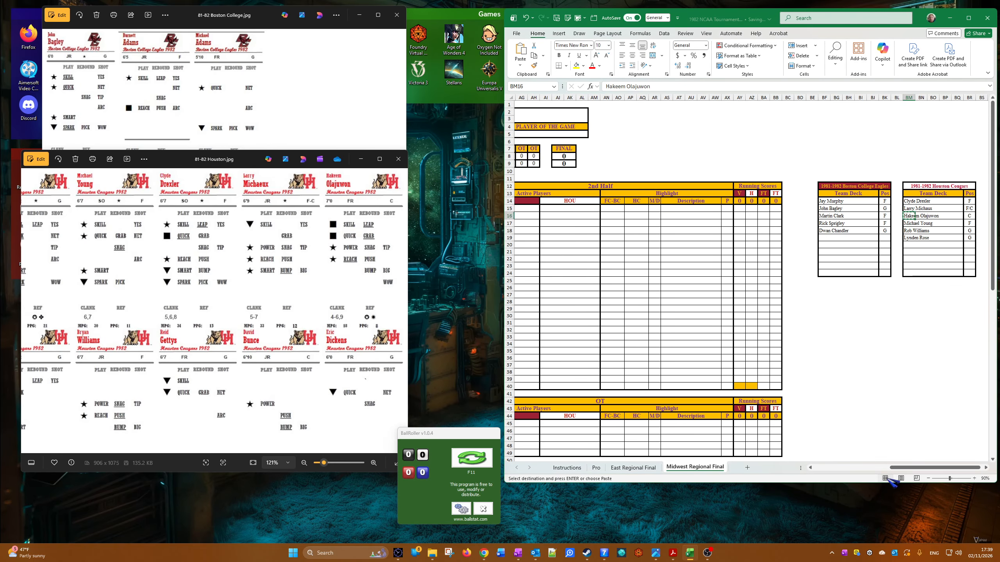
{"action": "left_click", "coordinate": [866, 469]}
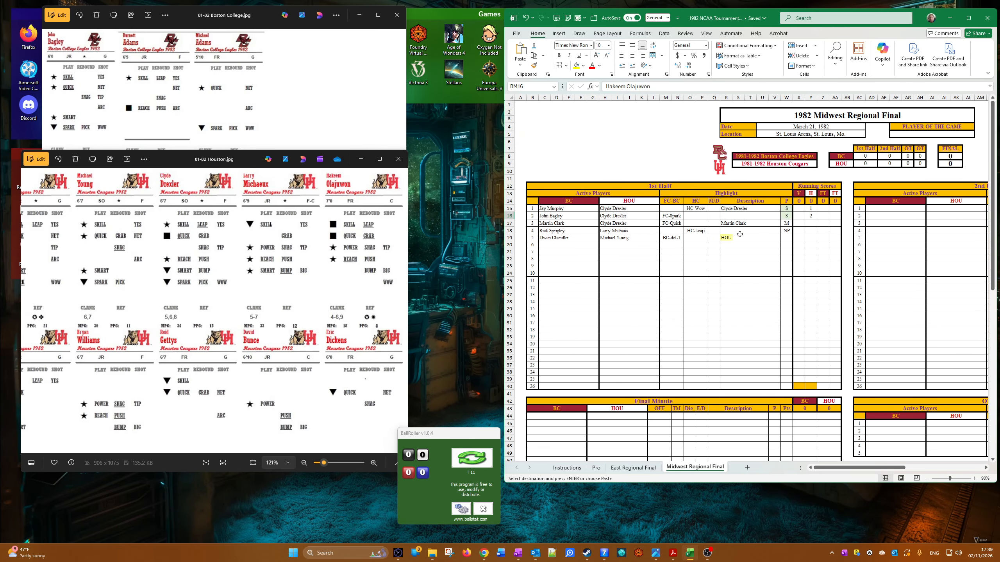
{"action": "left_click", "coordinate": [740, 236]}
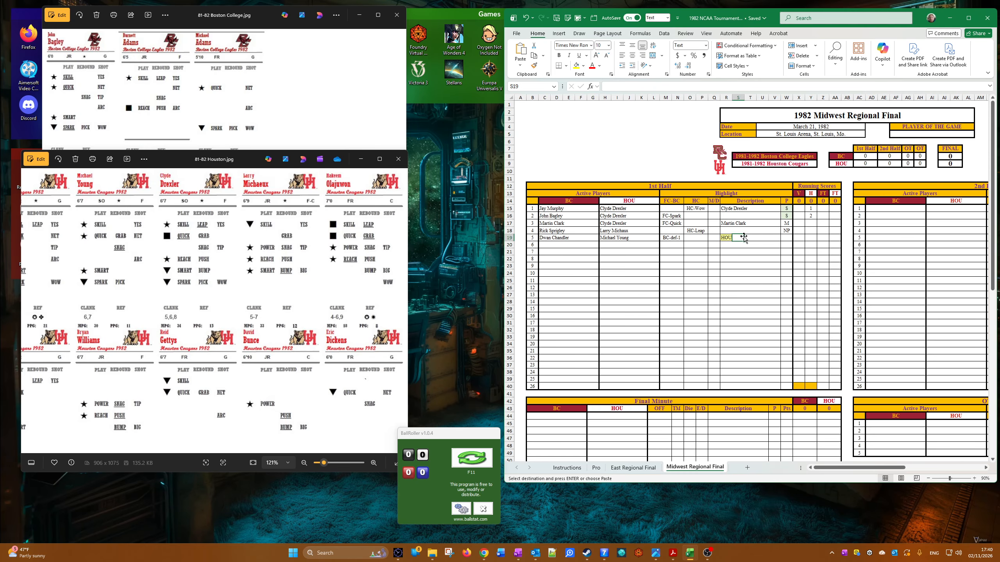
{"action": "right_click", "coordinate": [750, 237]}
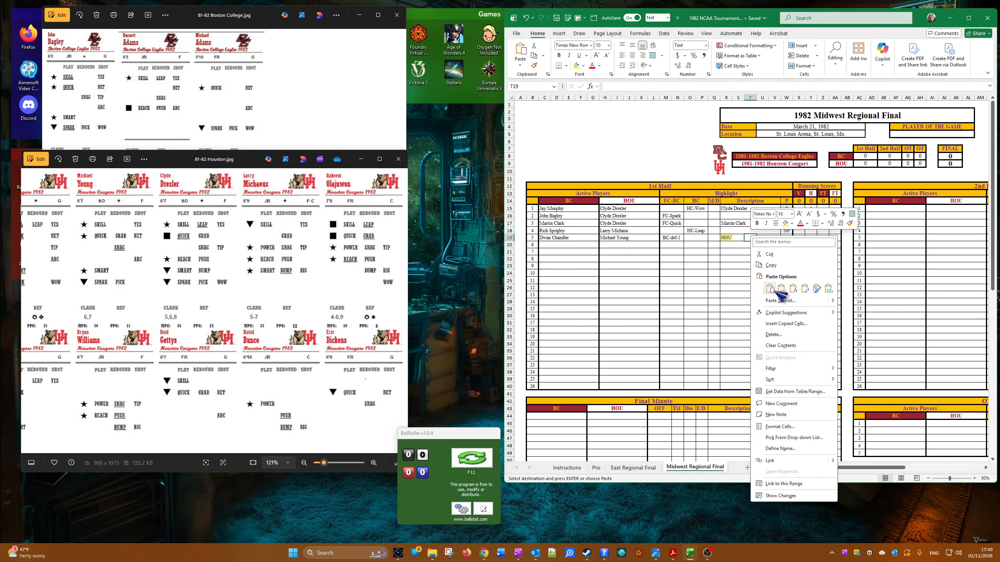
{"action": "left_click", "coordinate": [770, 290]}
{"action": "left_click", "coordinate": [716, 330]}
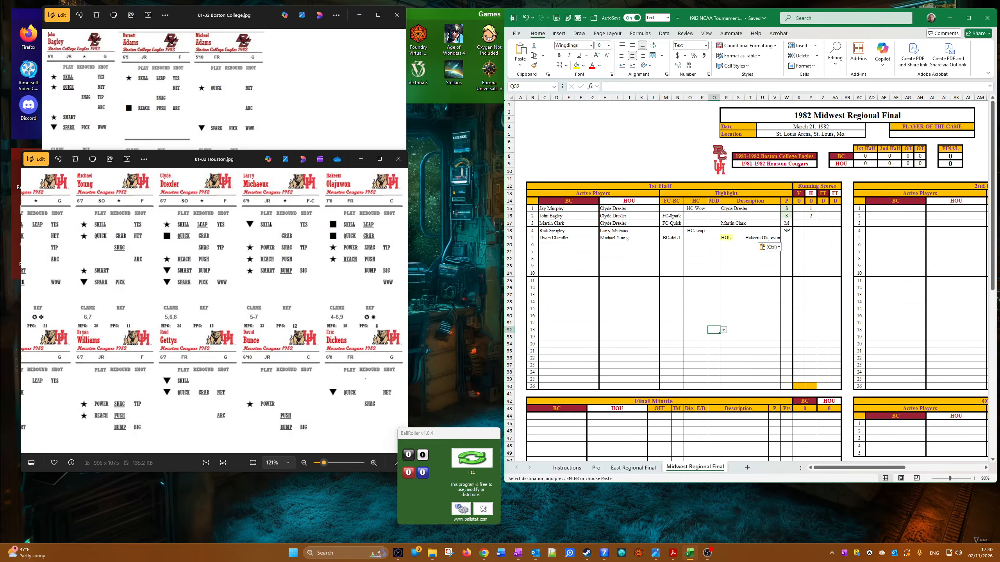
Step: Switch to File Explorer, check the Games Played folder and open the 82 tourney folder in HM Hoops
{"action": "mouse_move", "coordinate": [432, 553]}
{"action": "mouse_move", "coordinate": [451, 526]}
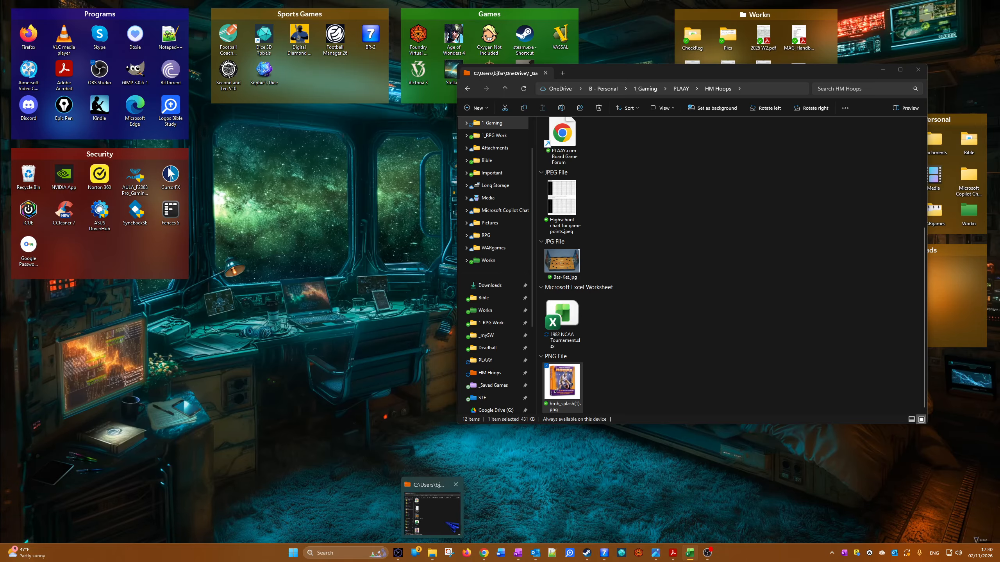
{"action": "left_click", "coordinate": [435, 559]}
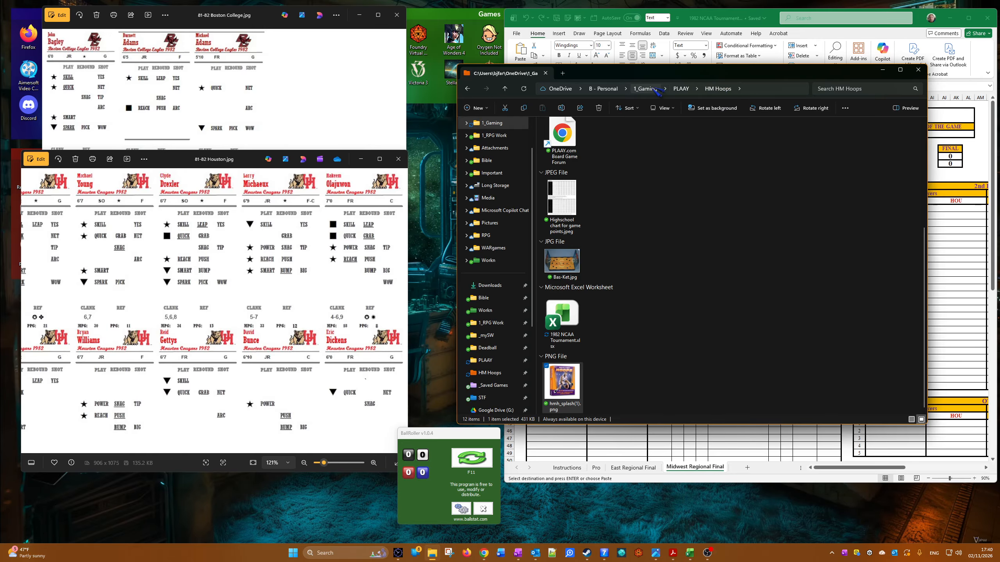
{"action": "left_click", "coordinate": [681, 89]}
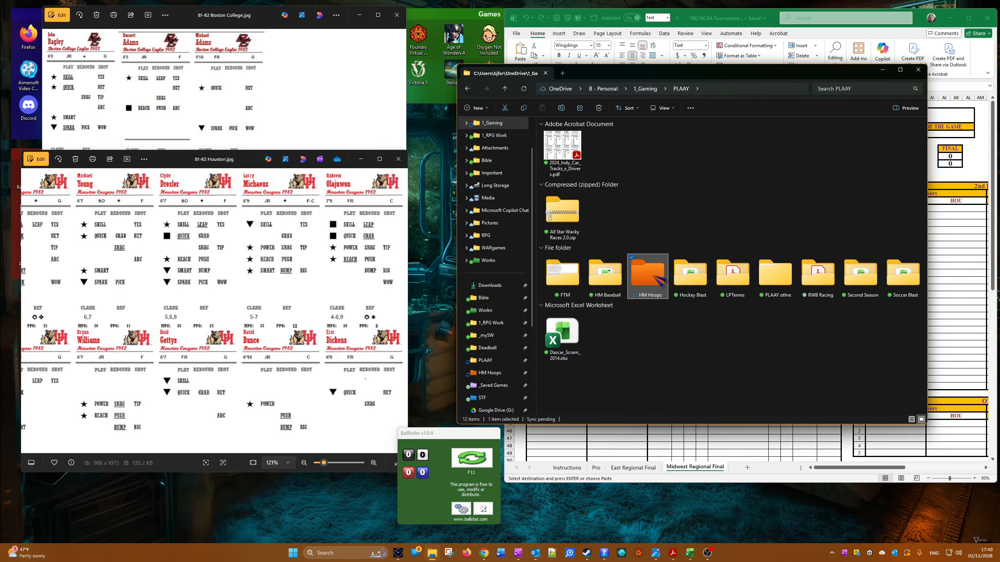
{"action": "double_click", "coordinate": [658, 282]}
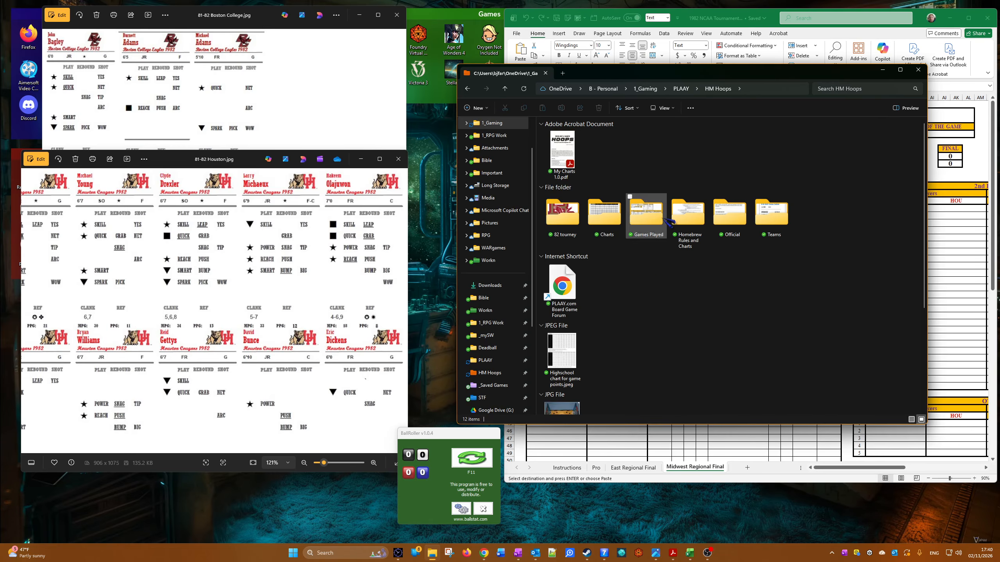
{"action": "double_click", "coordinate": [647, 221]}
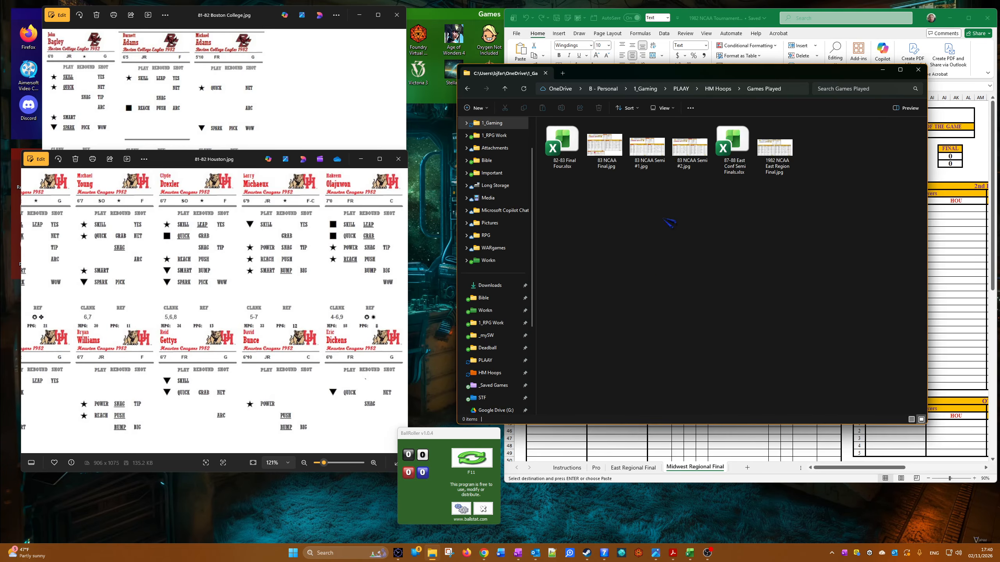
{"action": "left_click", "coordinate": [681, 88]}
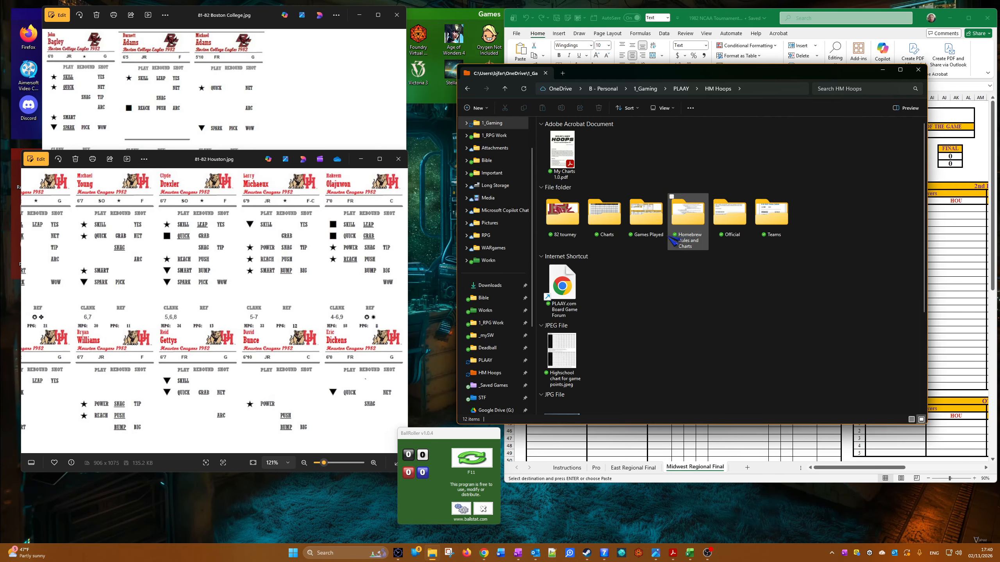
{"action": "double_click", "coordinate": [566, 232]}
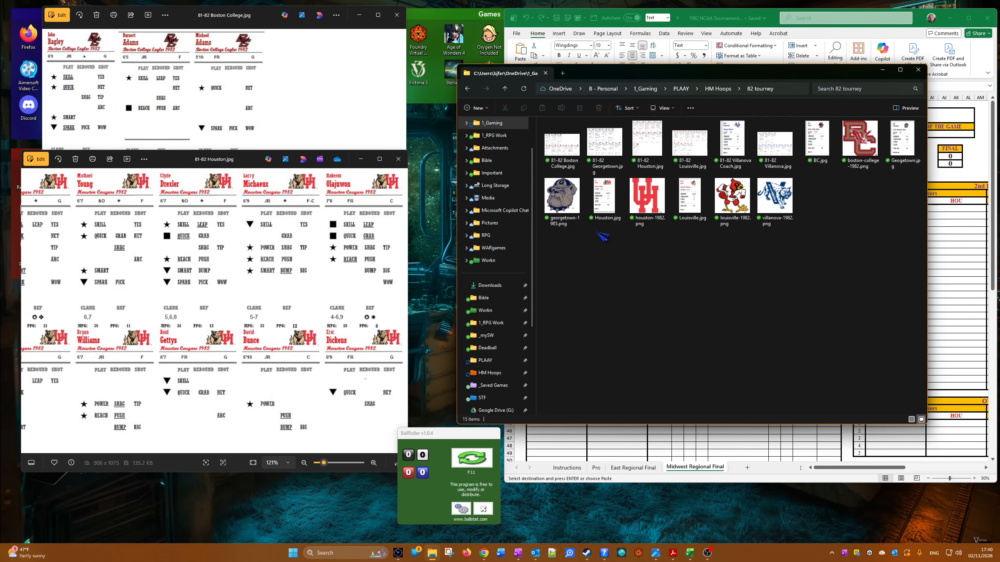
Step: Open the Houston.jpg coach card, narrow its window and move it down over the Houston player cards
{"action": "double_click", "coordinate": [604, 195]}
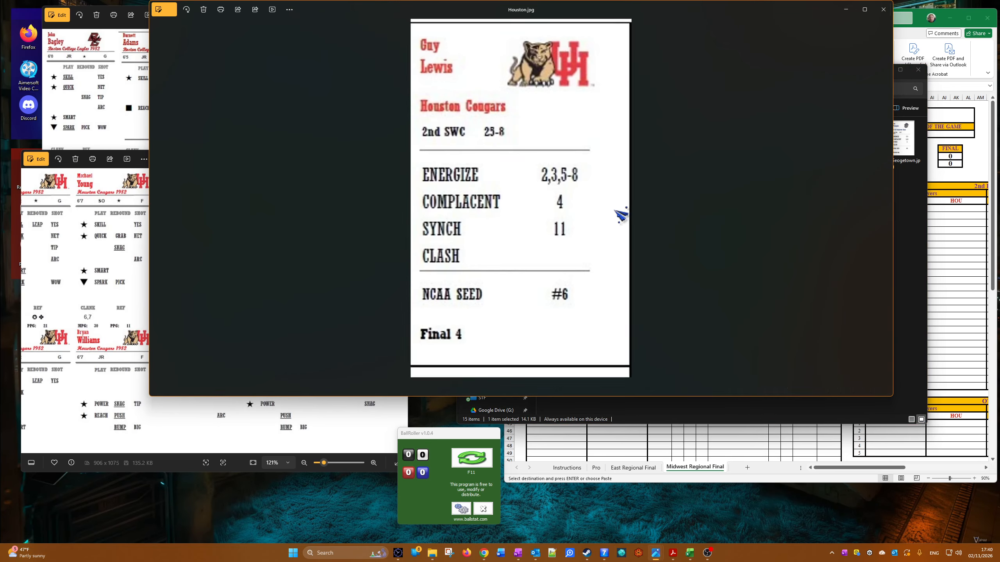
{"action": "left_click_drag", "start_coordinate": [892, 192], "coordinate": [432, 192]}
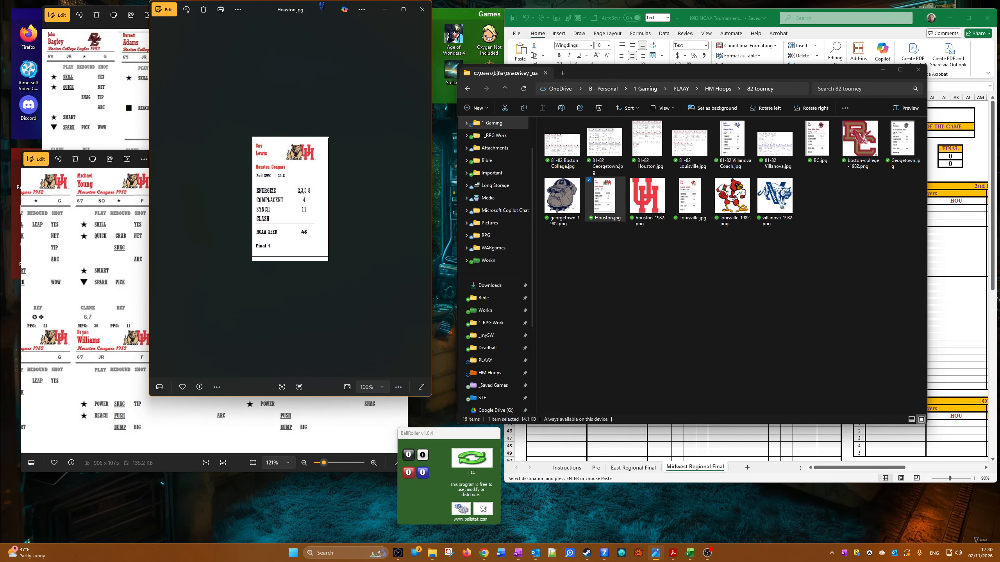
{"action": "left_click_drag", "start_coordinate": [322, 6], "coordinate": [321, 145]}
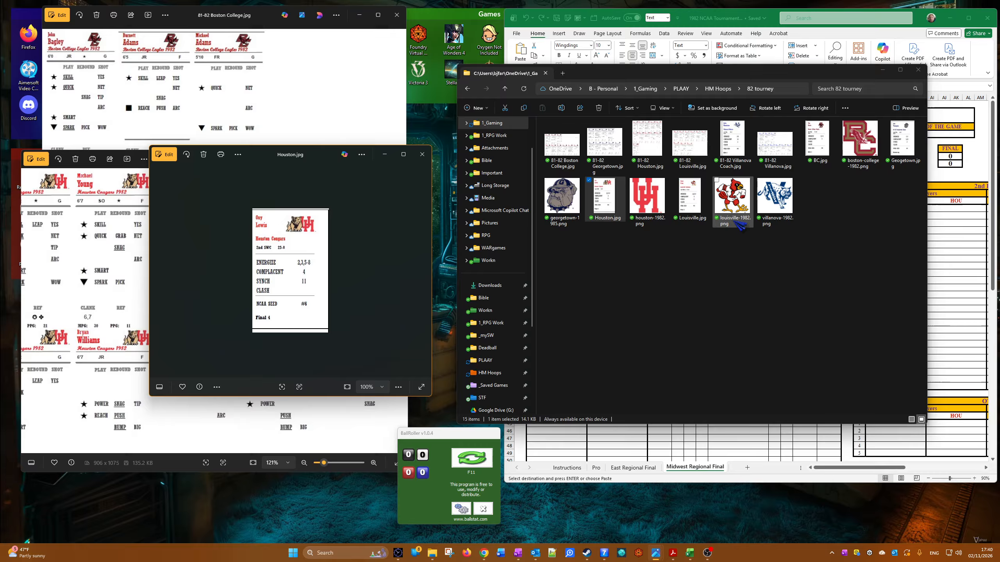
Step: Open the BC.jpg coach card, narrow its window behind the Houston coach card, and enlarge the Houston card to 146%
{"action": "double_click", "coordinate": [821, 150]}
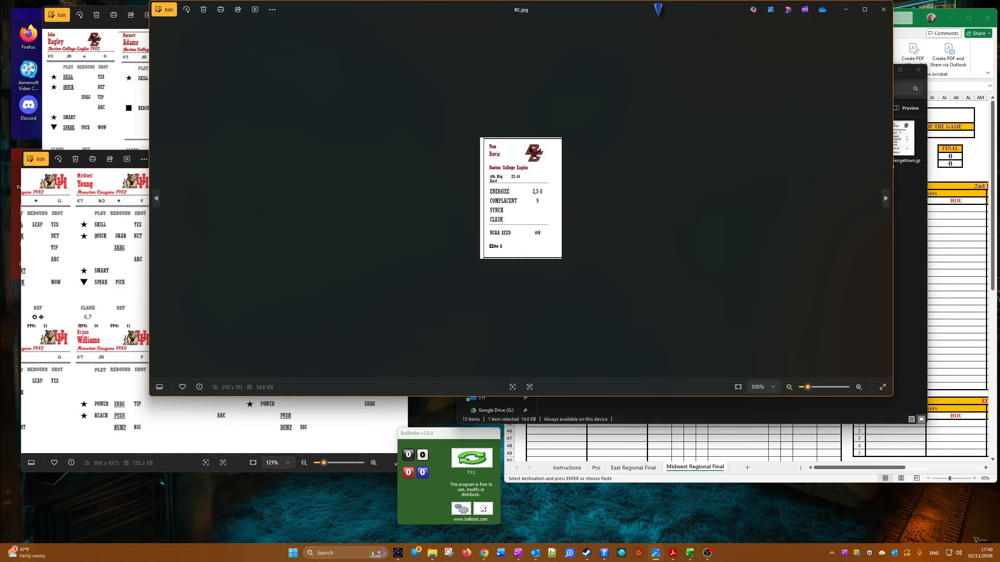
{"action": "left_click_drag", "start_coordinate": [658, 3], "coordinate": [658, 164]}
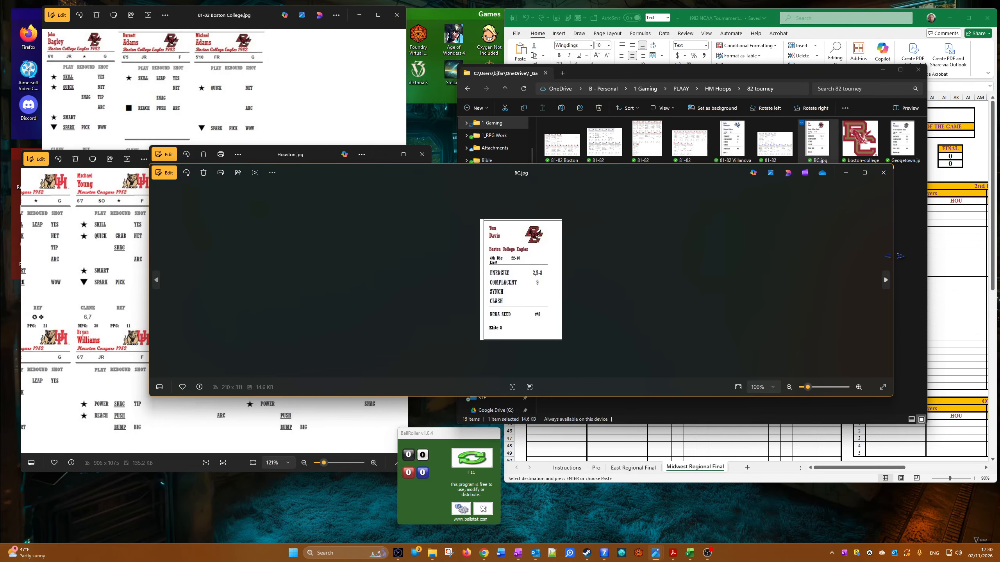
{"action": "left_click_drag", "start_coordinate": [894, 256], "coordinate": [353, 297]}
{"action": "left_click", "coordinate": [391, 290]}
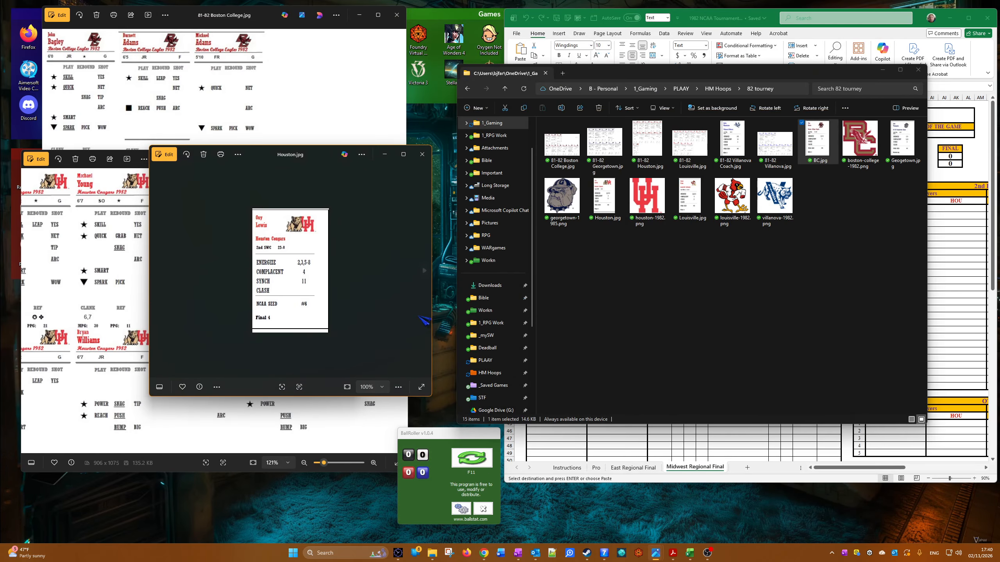
{"action": "scroll", "coordinate": [319, 284], "scroll_direction": "up", "scroll_amount": 3}
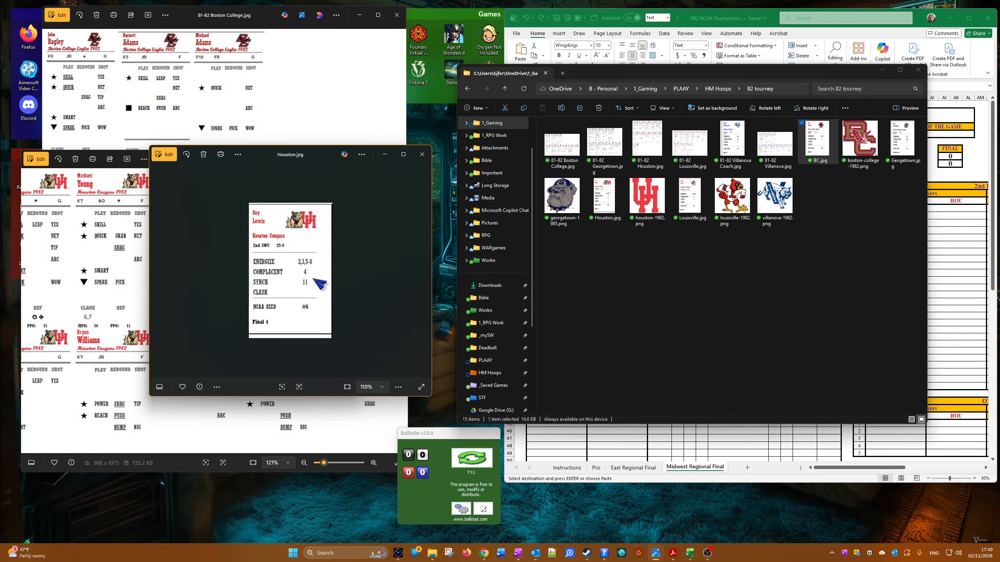
Step: Roll new dice in BallRoller and set the fifth play's P result to NP in the Excel scoresheet
{"action": "left_click", "coordinate": [960, 323]}
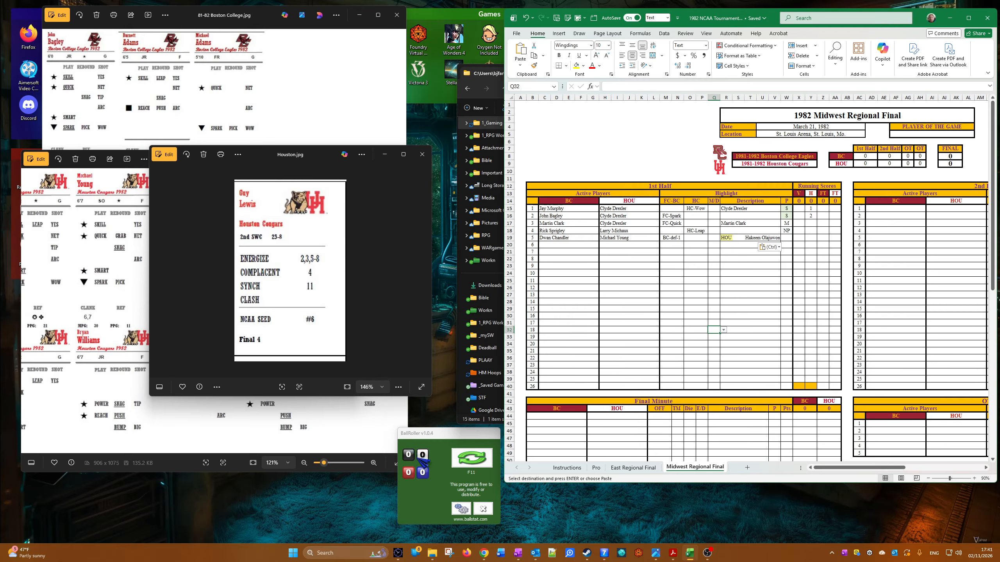
{"action": "left_click", "coordinate": [477, 465]}
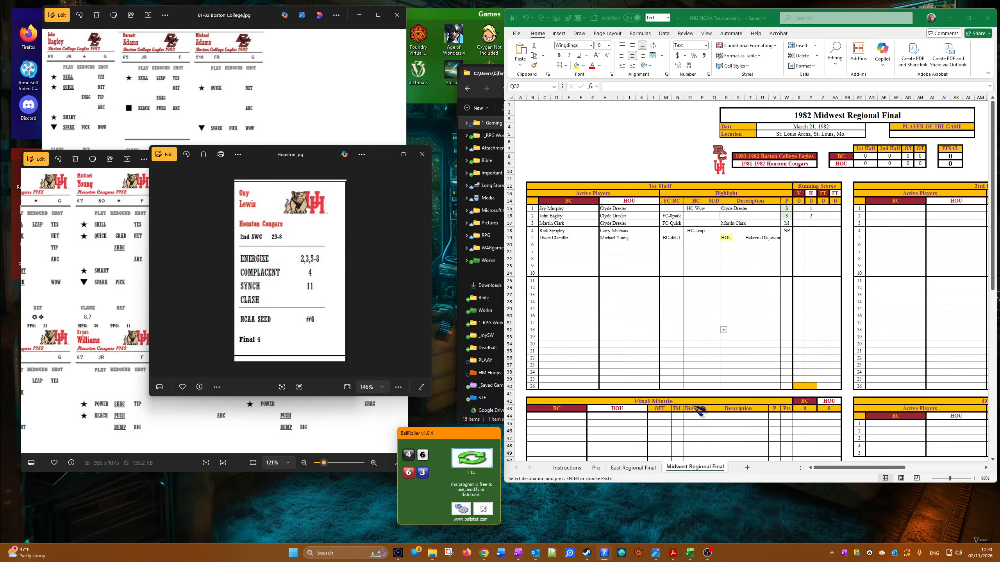
{"action": "left_click", "coordinate": [801, 259]}
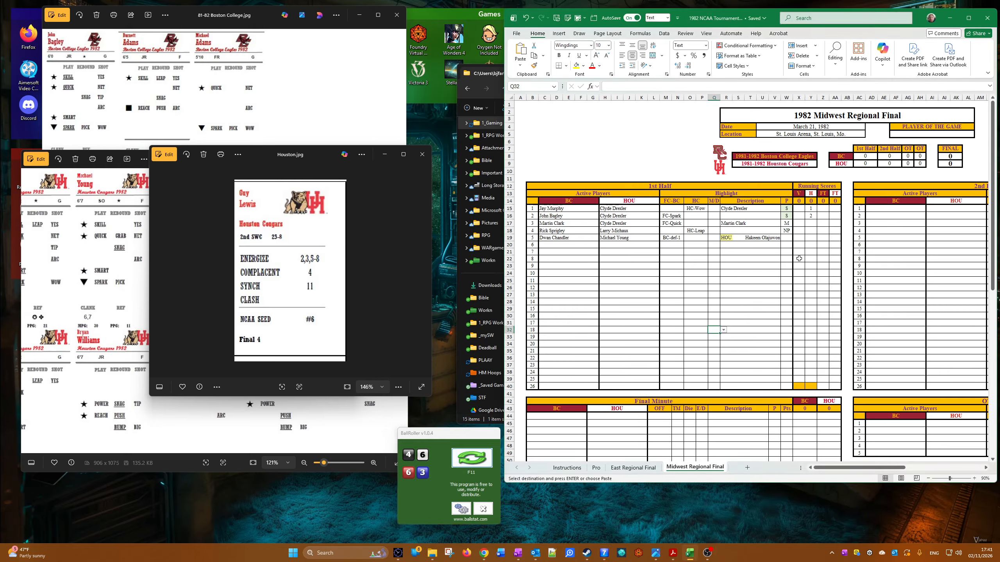
{"action": "left_click", "coordinate": [792, 237]}
{"action": "left_click", "coordinate": [796, 238]}
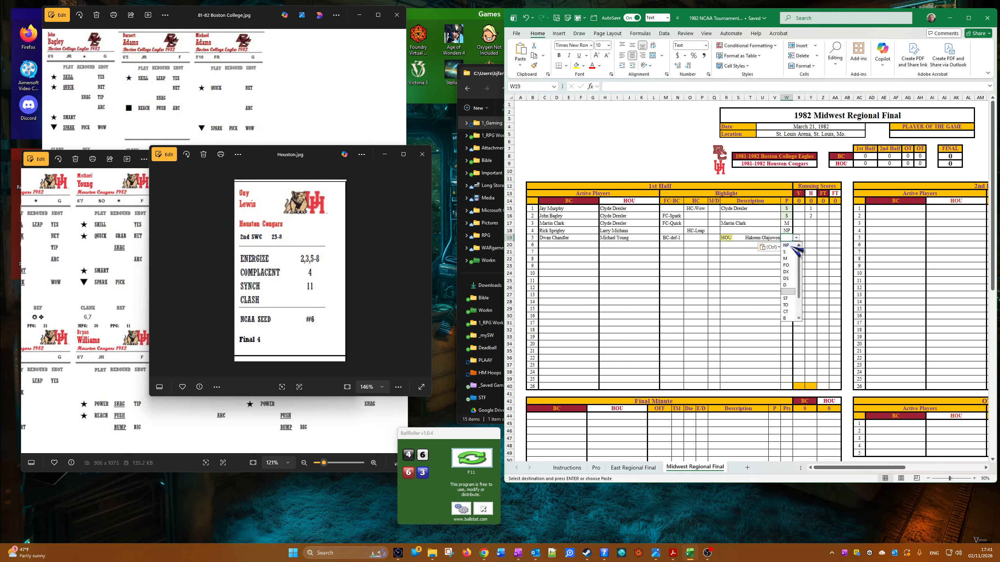
{"action": "left_click", "coordinate": [786, 245]}
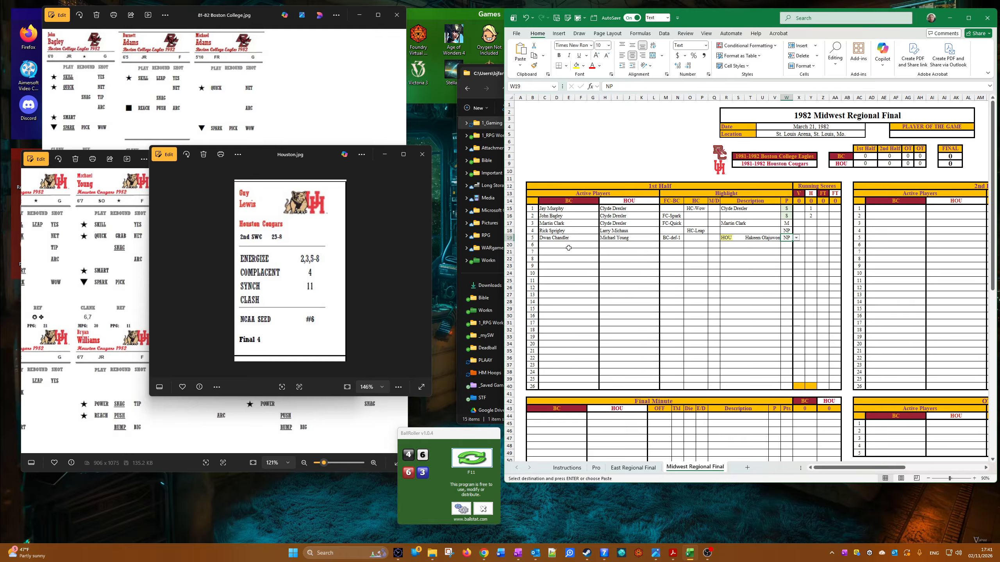
{"action": "left_click", "coordinate": [541, 246]}
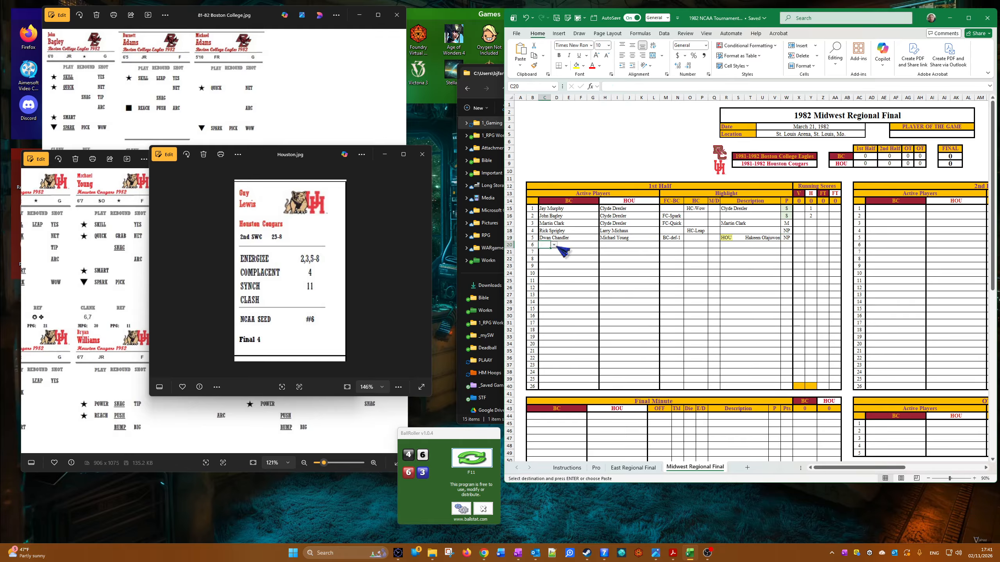
{"action": "left_click", "coordinate": [553, 245]}
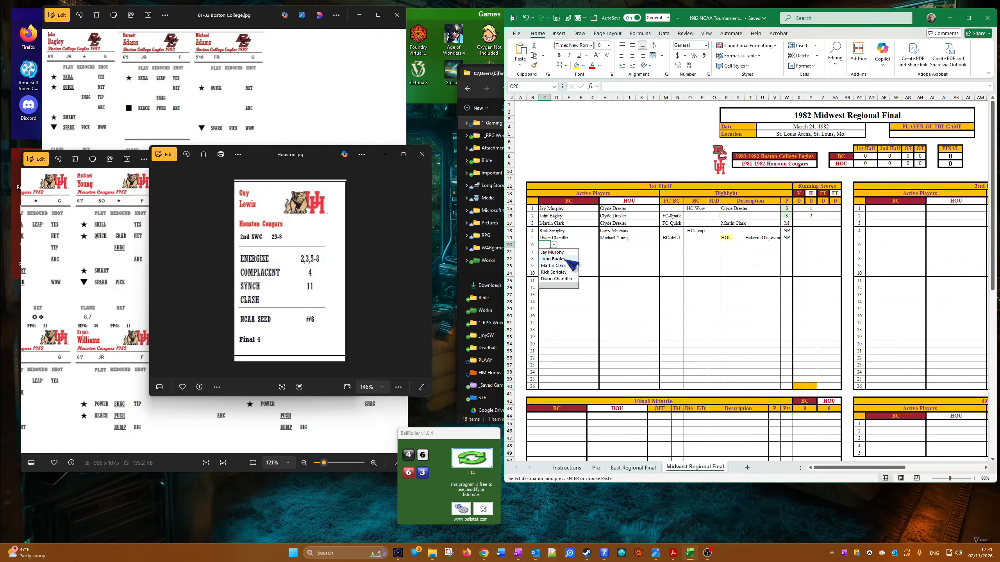
{"action": "left_click", "coordinate": [552, 252]}
{"action": "left_click", "coordinate": [611, 246]}
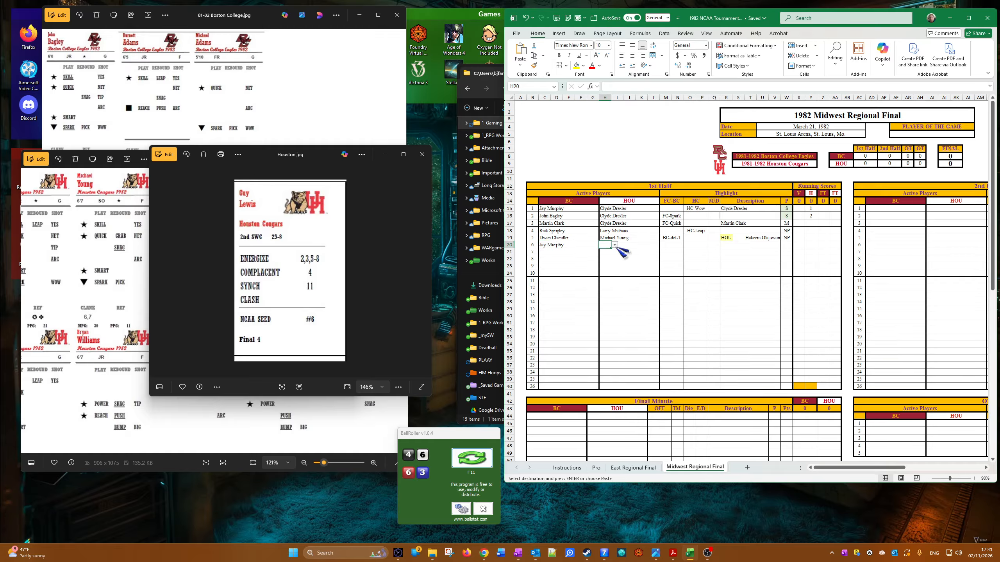
{"action": "left_click", "coordinate": [614, 244]}
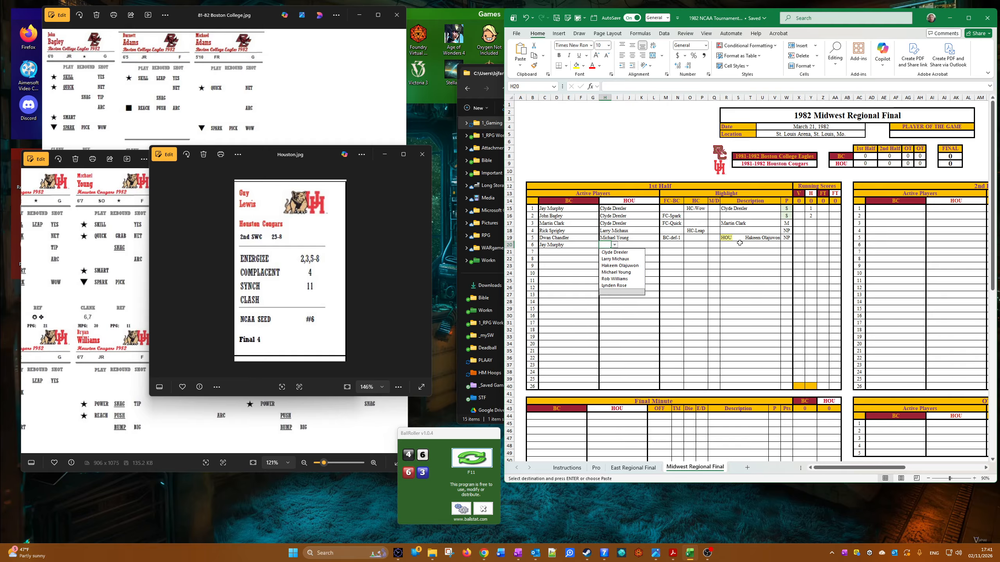
{"action": "left_click", "coordinate": [622, 272]}
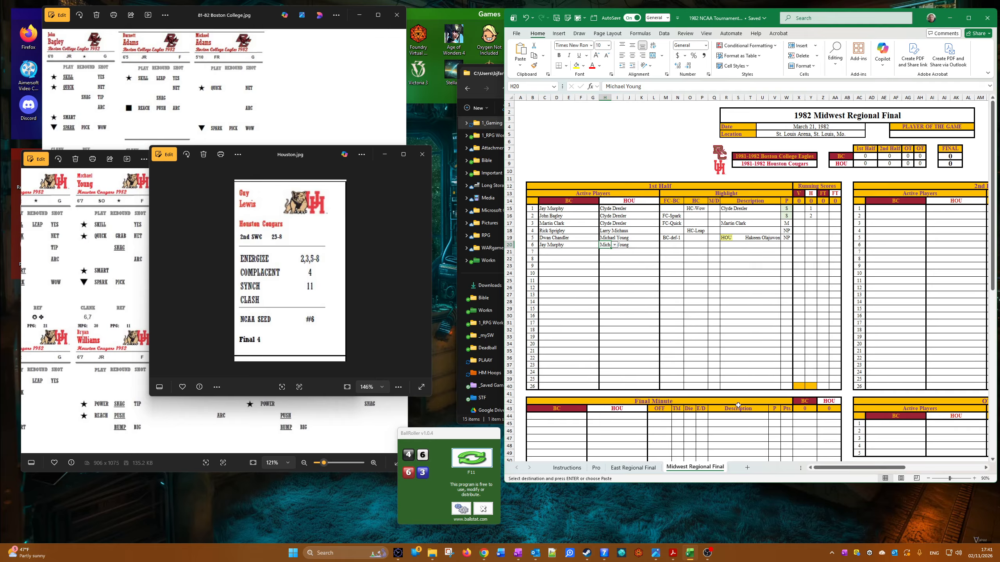
{"action": "left_click", "coordinate": [662, 245]}
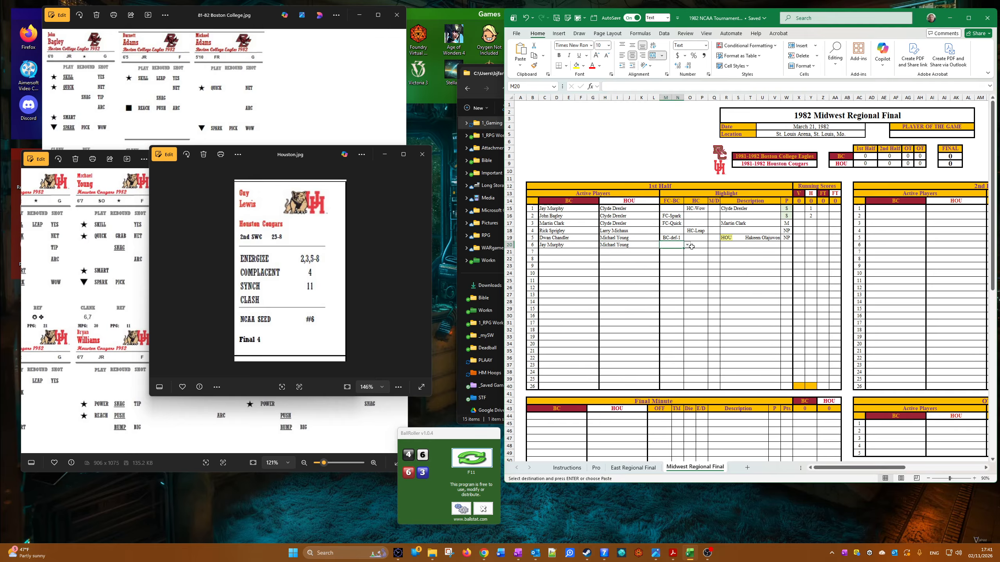
{"action": "left_click", "coordinate": [687, 245]}
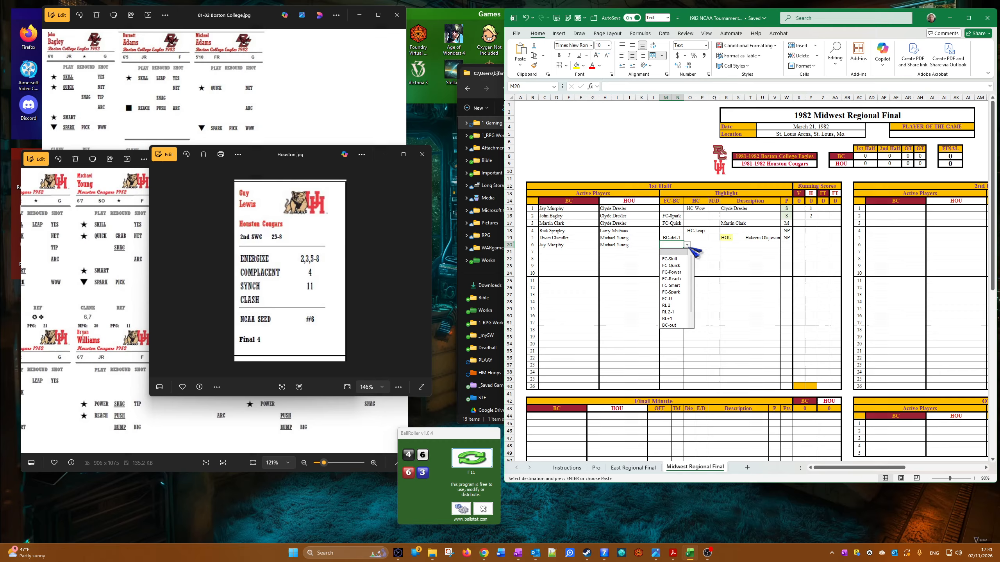
{"action": "left_click", "coordinate": [545, 294]}
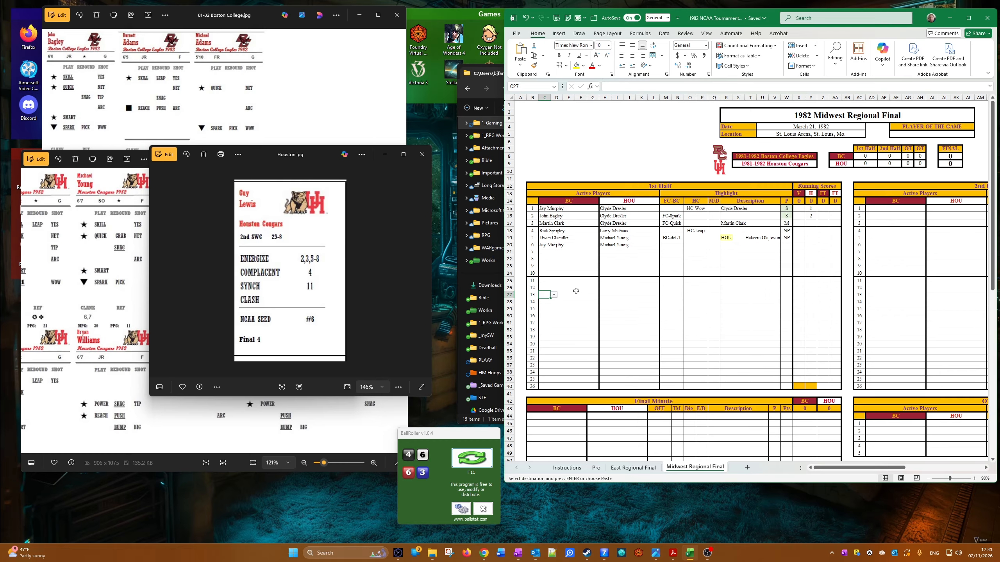
{"action": "left_click_drag", "start_coordinate": [543, 245], "coordinate": [623, 251]}
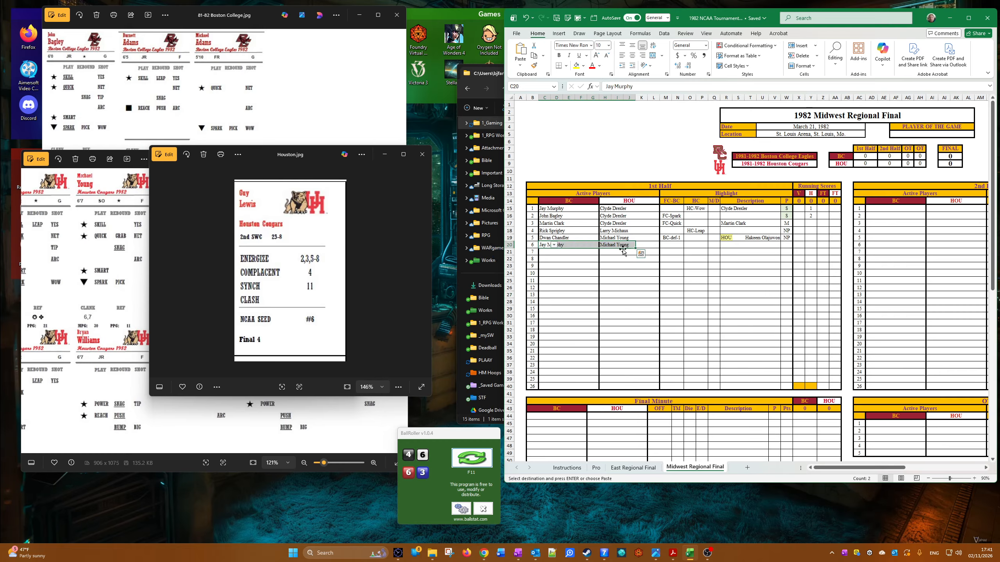
{"action": "key", "text": "Delete"}
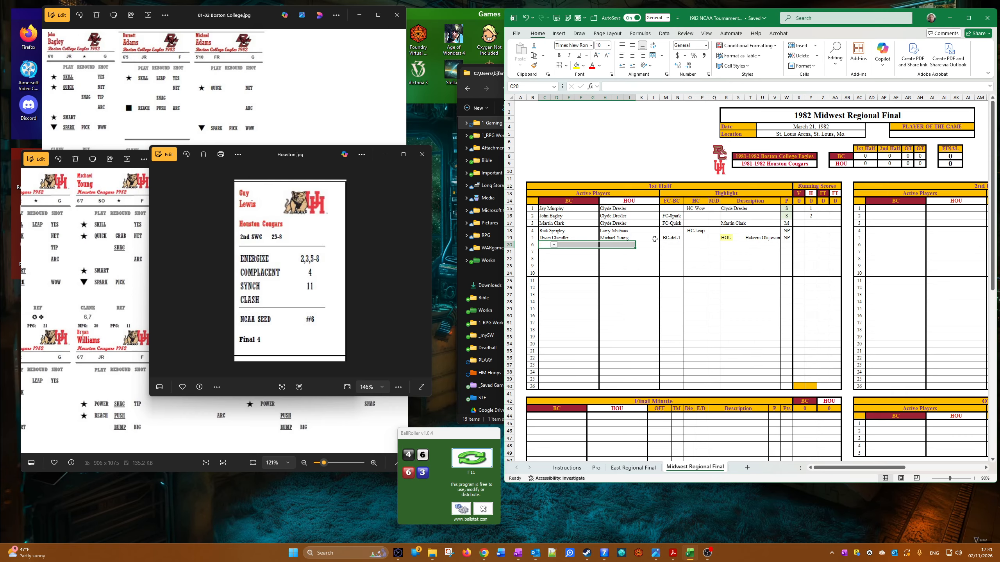
Step: Enter Jay Murphy for BC and Michael Young for HOU as the seventh play's active players in the 1st half
{"action": "left_click", "coordinate": [552, 251]}
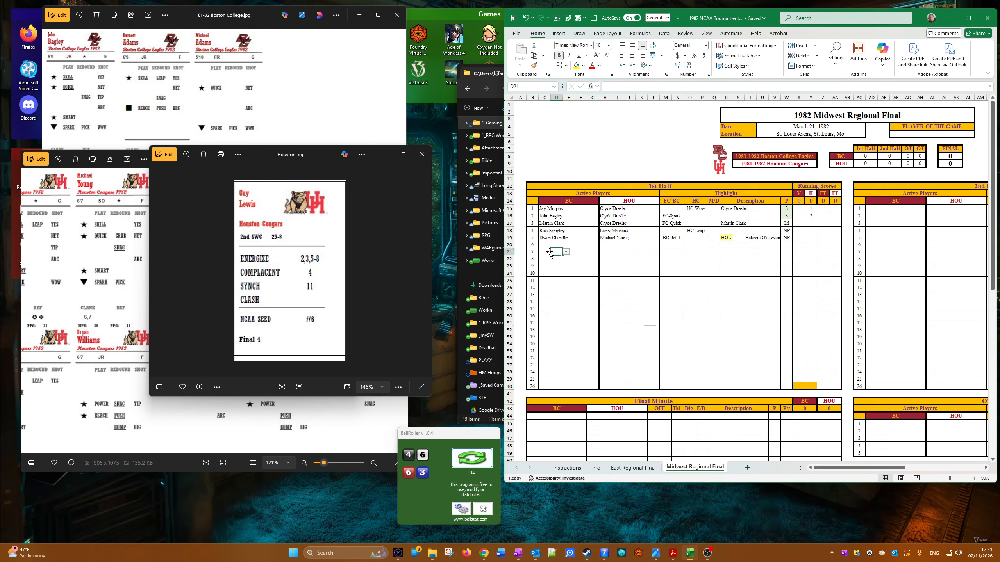
{"action": "double_click", "coordinate": [549, 252]}
{"action": "left_click", "coordinate": [554, 251]}
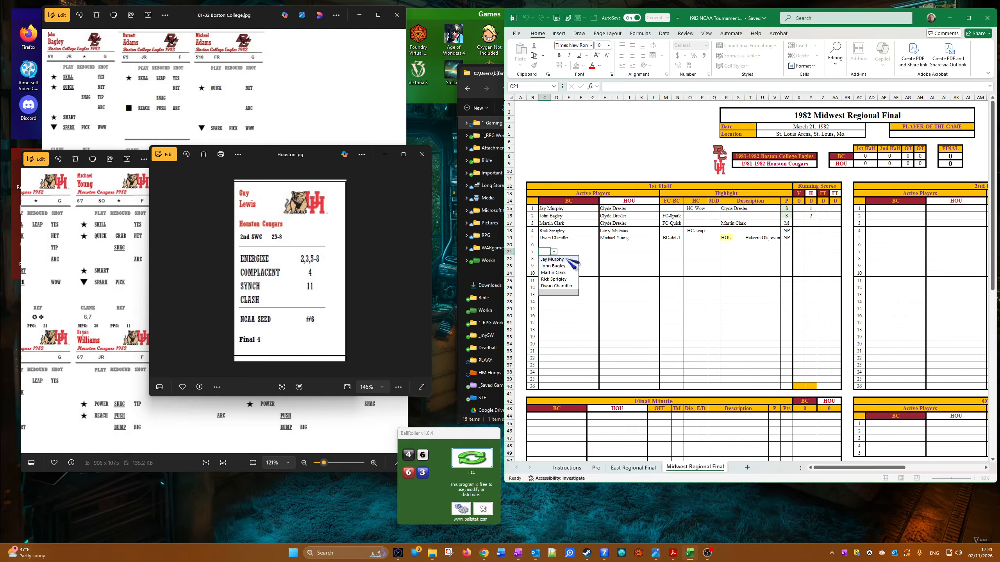
{"action": "left_click", "coordinate": [559, 260]}
{"action": "left_click", "coordinate": [609, 251]}
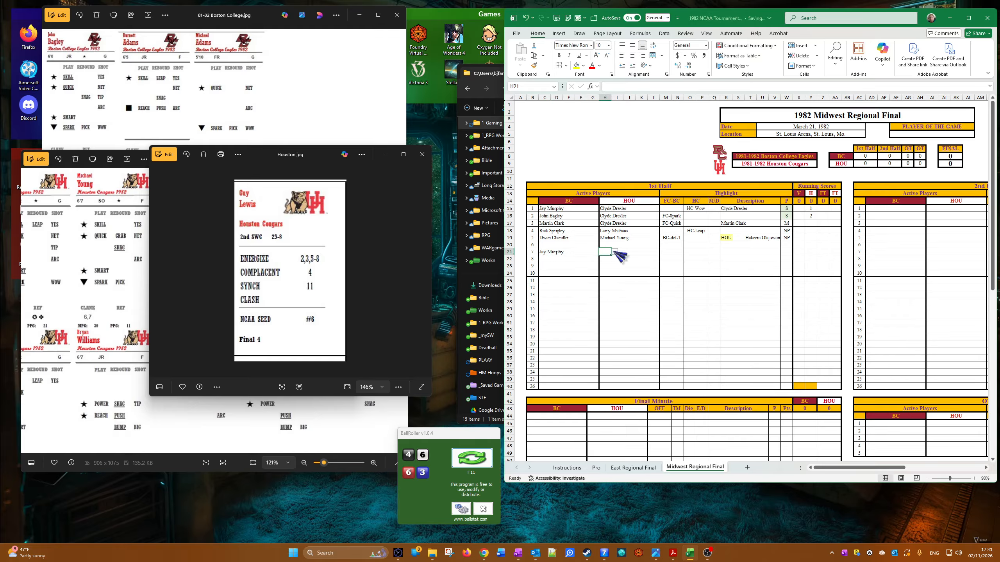
{"action": "left_click", "coordinate": [614, 251]}
{"action": "left_click", "coordinate": [626, 279]}
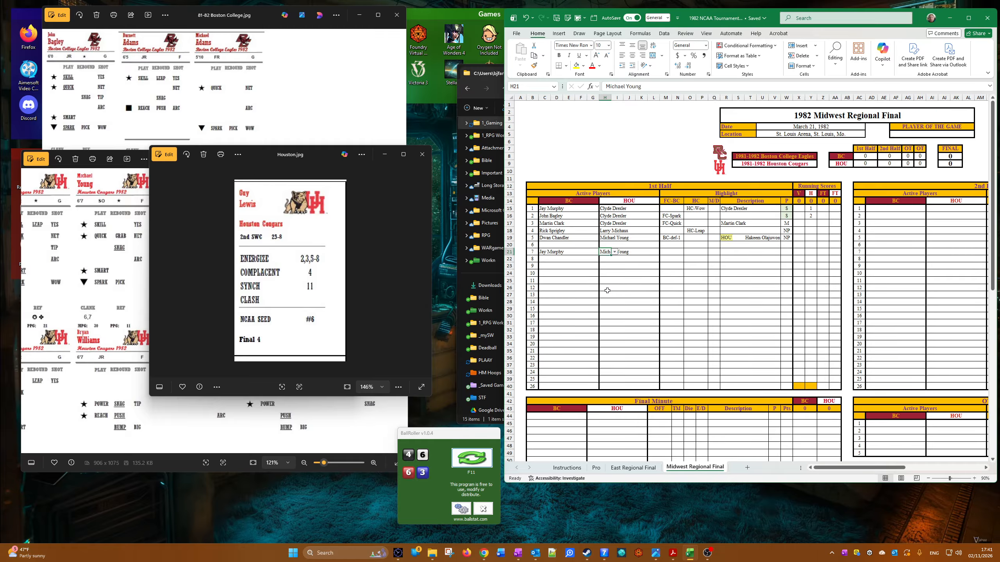
Step: Set the seventh play's FC-BC highlight to RL+1 and copy Michael Young into its description
{"action": "left_click", "coordinate": [666, 252]}
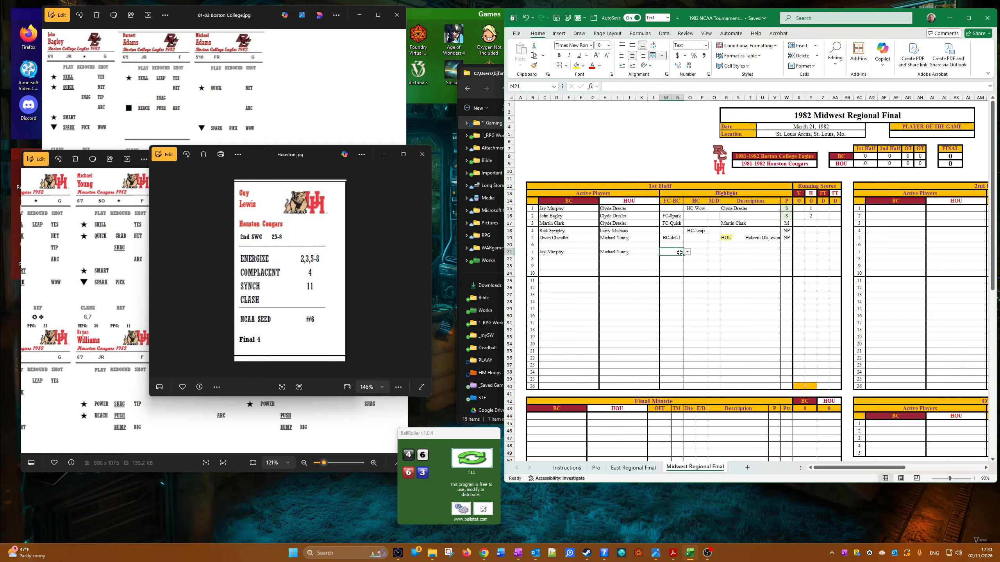
{"action": "left_click", "coordinate": [686, 251]}
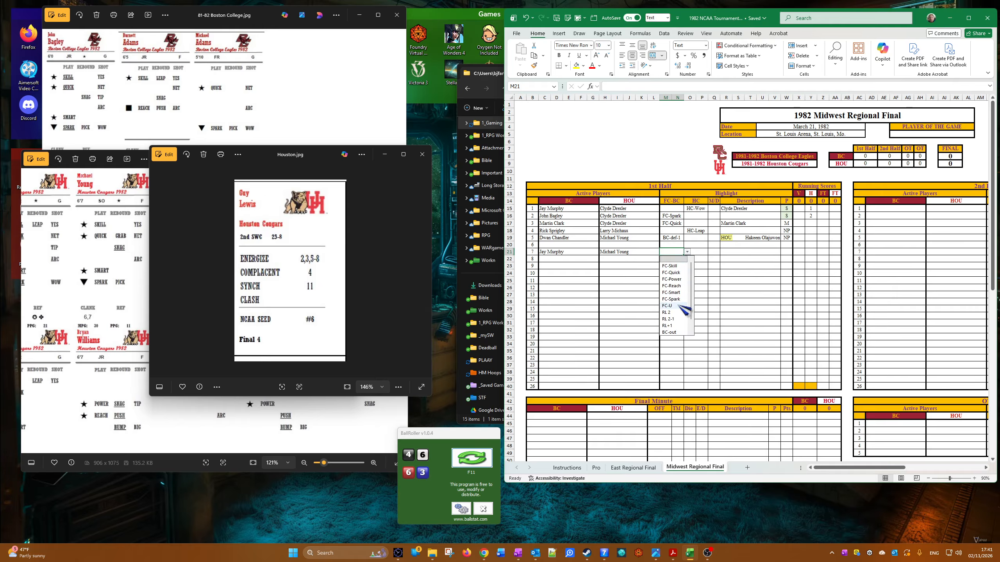
{"action": "left_click", "coordinate": [679, 326]}
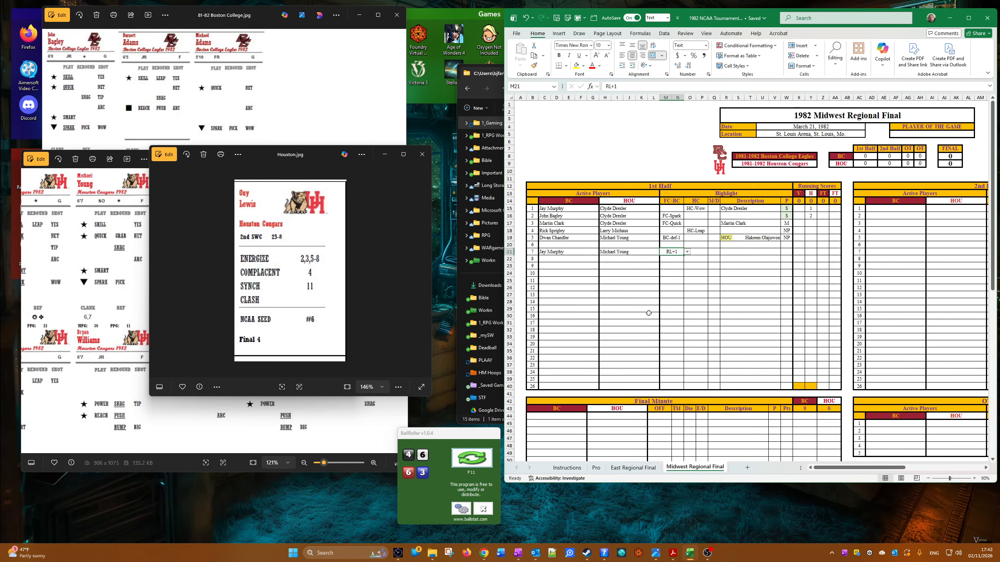
{"action": "right_click", "coordinate": [600, 251]}
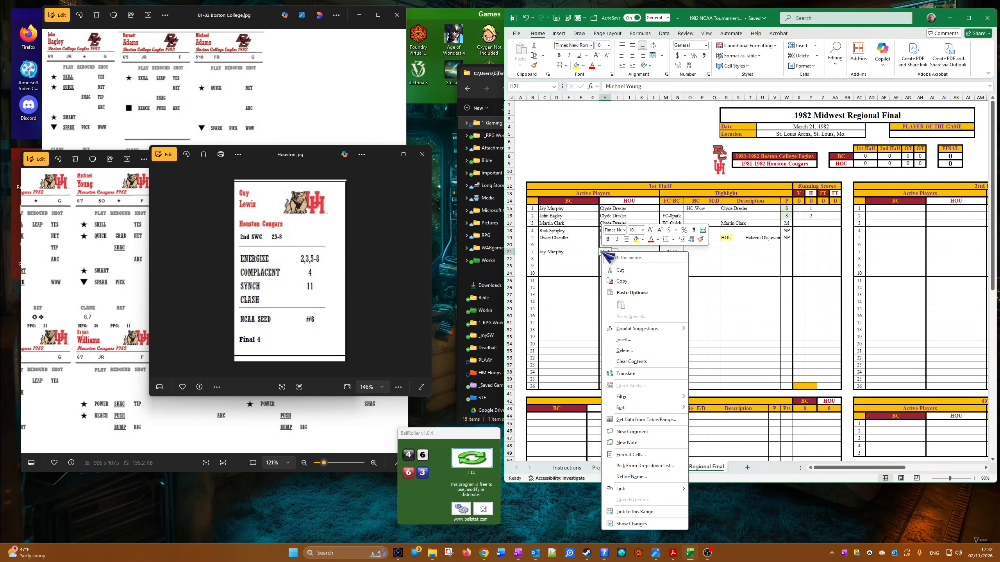
{"action": "left_click", "coordinate": [626, 284]}
{"action": "right_click", "coordinate": [728, 251]}
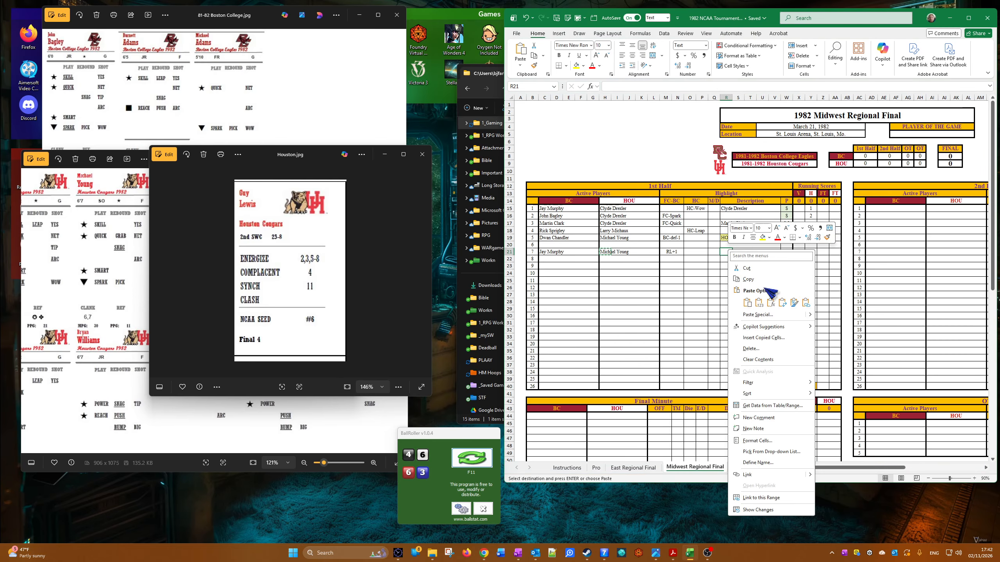
{"action": "left_click", "coordinate": [768, 304]}
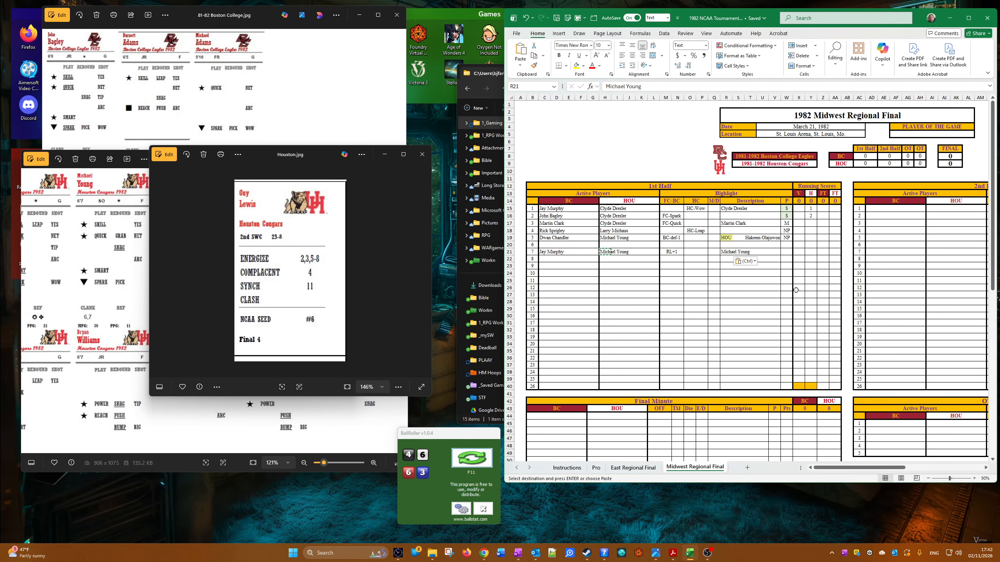
Step: Set the seventh play's P result to FO with the FOUL cell style and enter 1 under its V running score
{"action": "left_click", "coordinate": [787, 251]}
{"action": "left_click", "coordinate": [795, 251]}
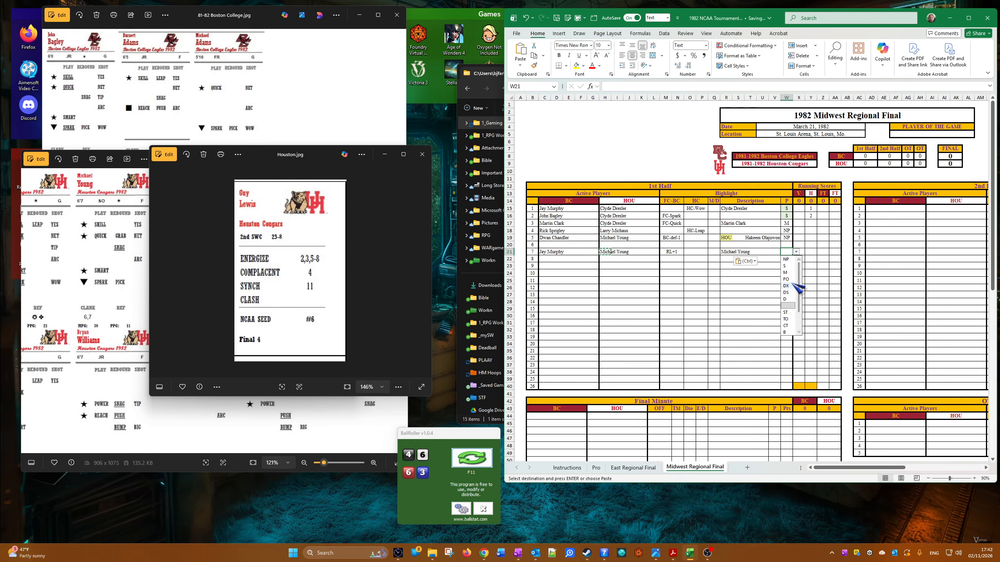
{"action": "left_click", "coordinate": [791, 272]}
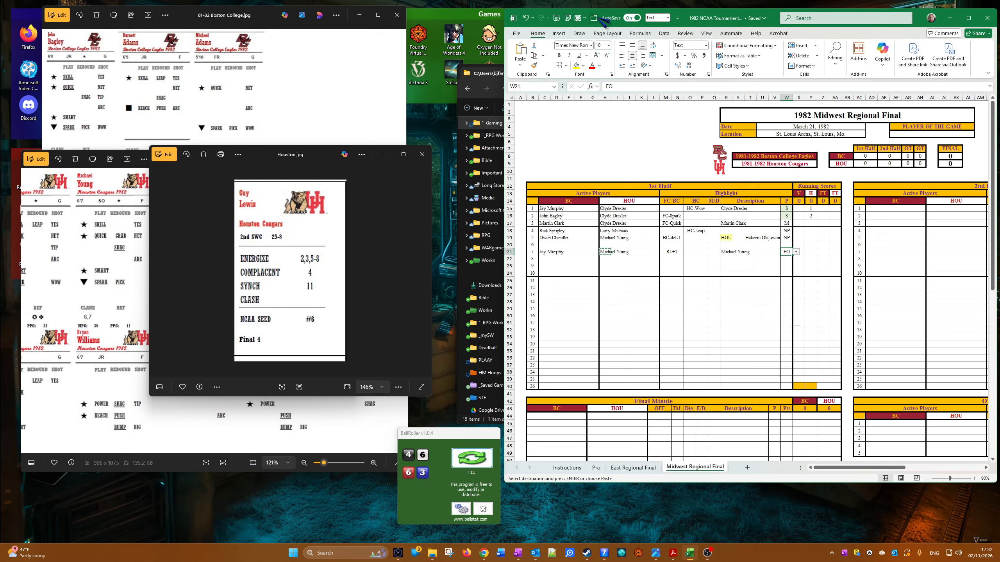
{"action": "left_click", "coordinate": [583, 18]}
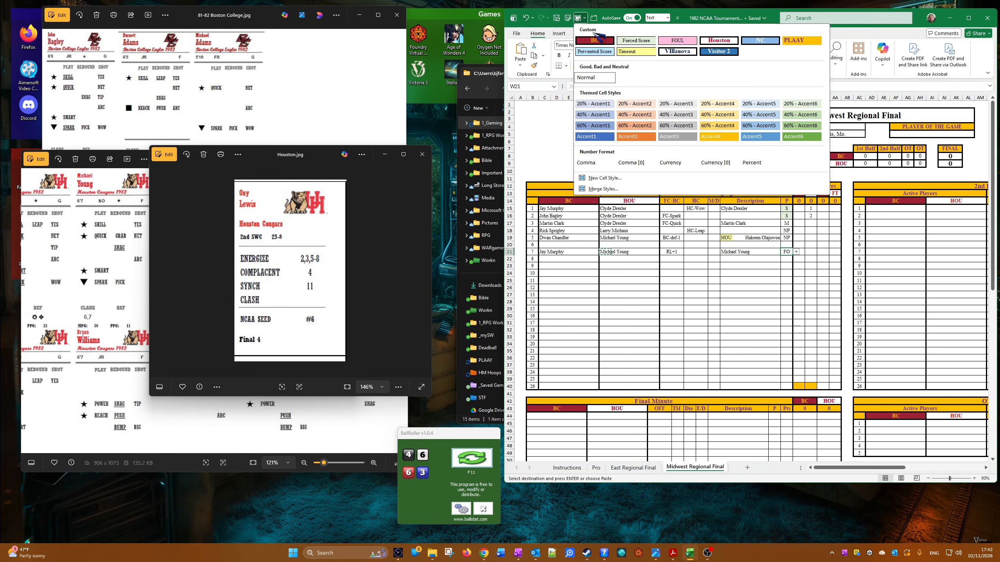
{"action": "left_click", "coordinate": [677, 40]}
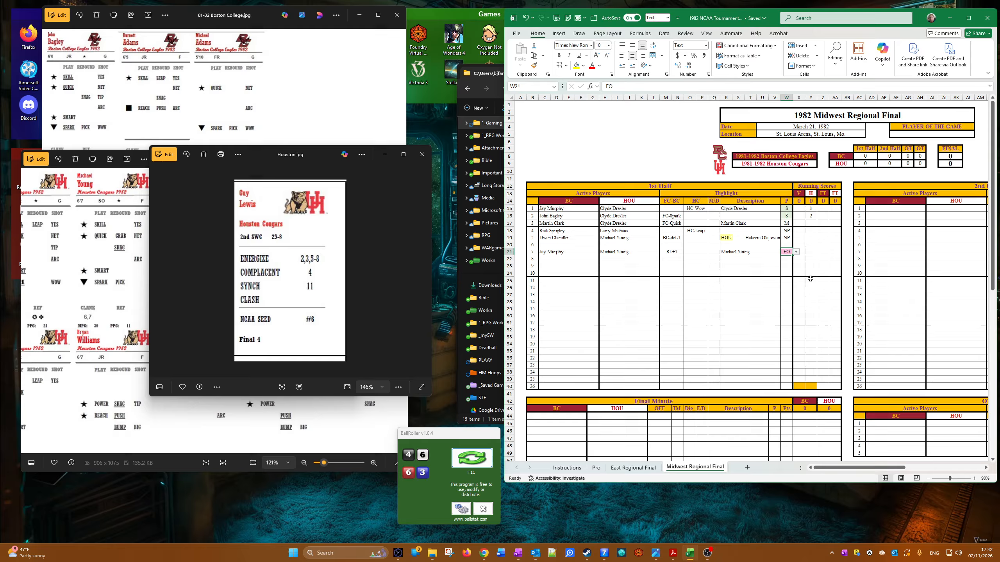
{"action": "key", "text": "Right"}
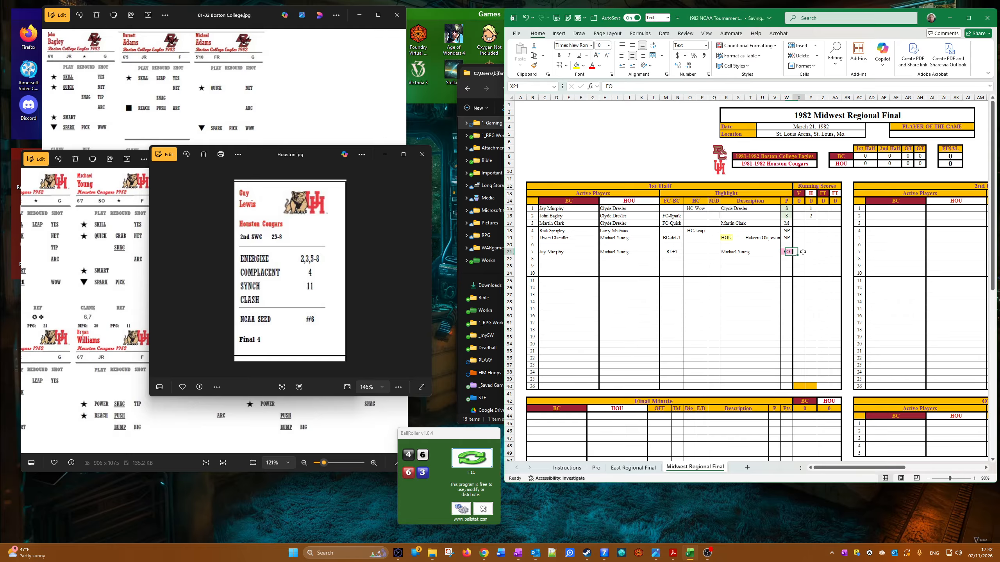
{"action": "type", "text": "1"}
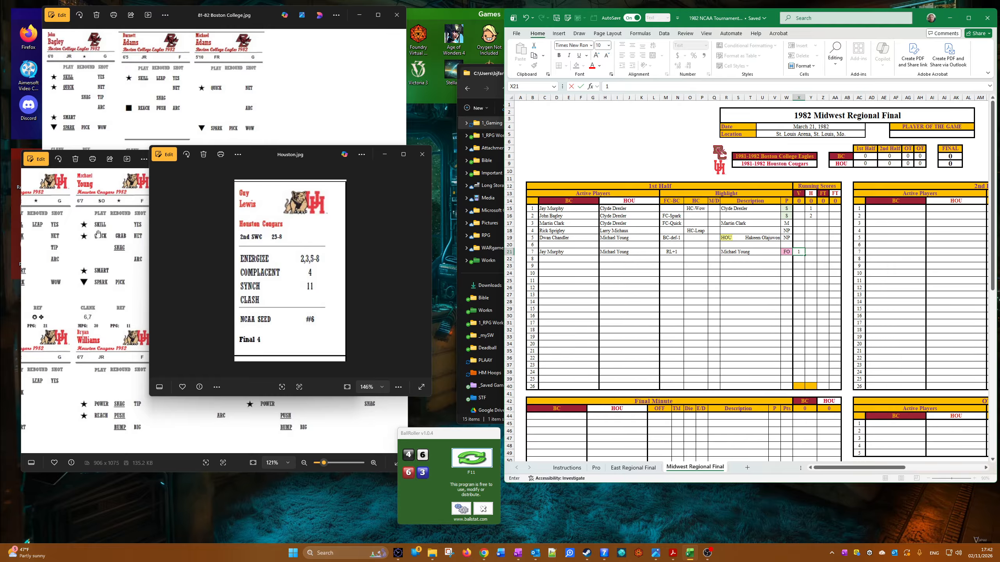
Step: Check the Boston College player cards, roll new dice in BallRoller, and enter 1 in the seventh play's first FT column
{"action": "left_click", "coordinate": [123, 130]}
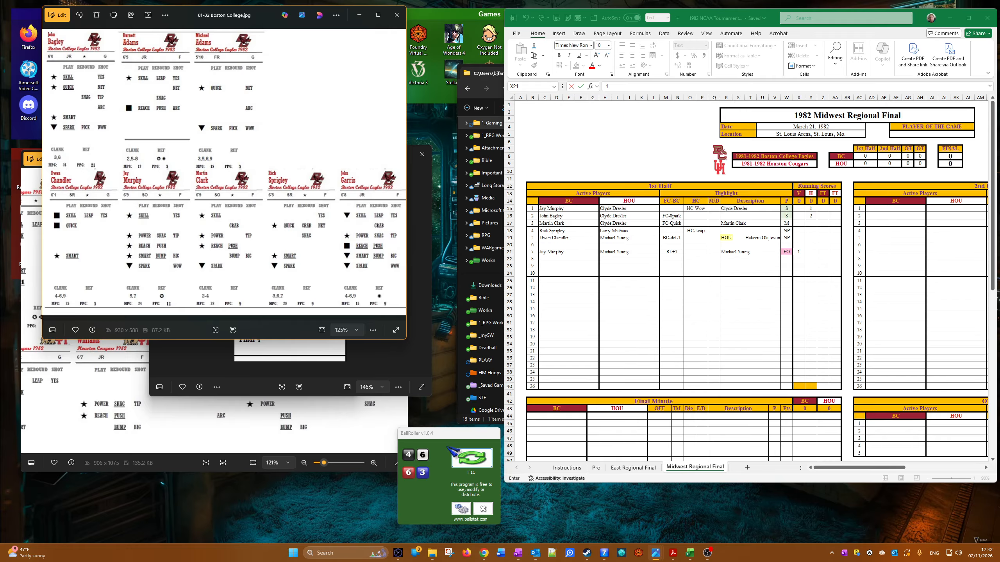
{"action": "left_click", "coordinate": [488, 465]}
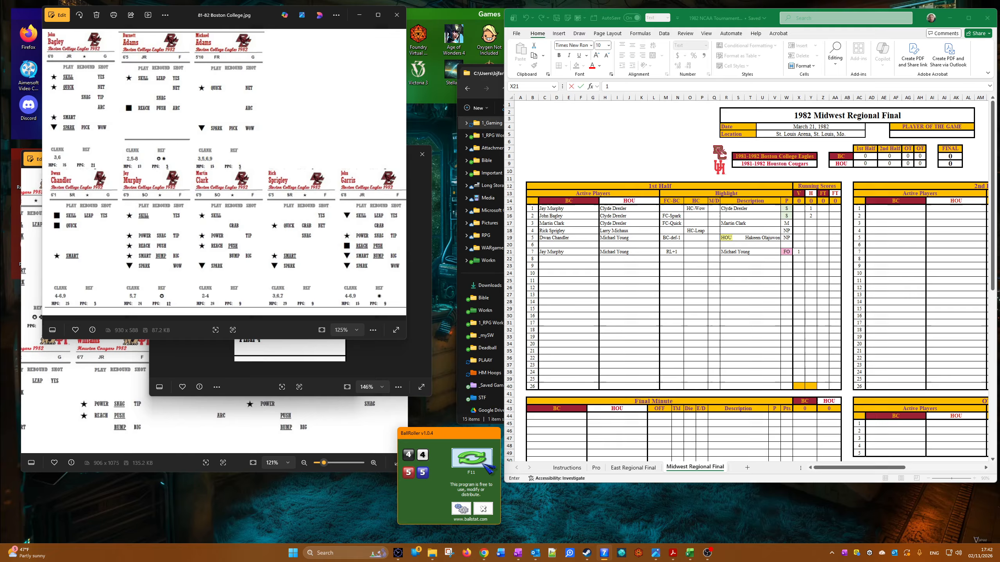
{"action": "left_click", "coordinate": [826, 251]}
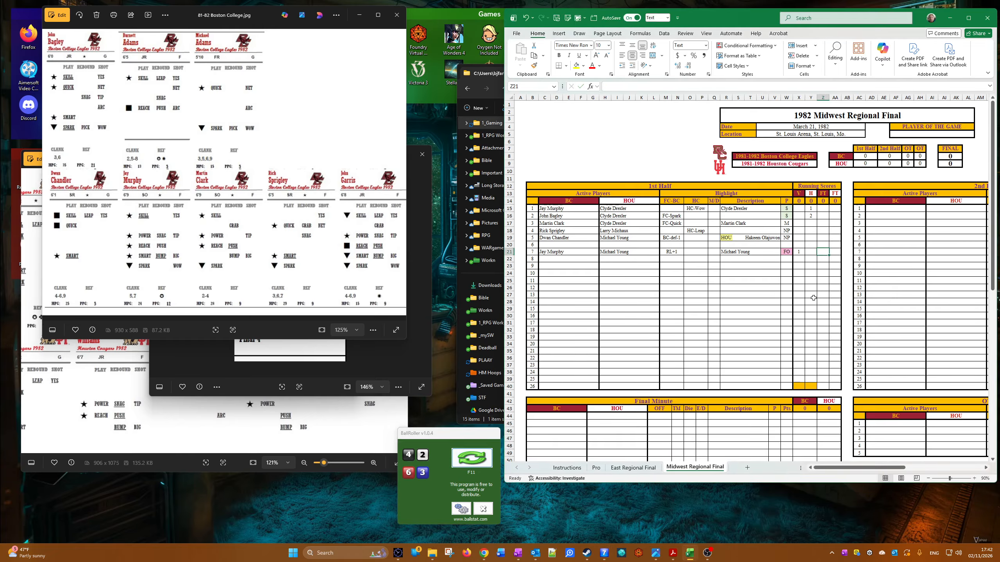
{"action": "type", "text": "1"}
Step: Enter John Bagley for BC and Rob Williams for HOU as the eighth play's active players in the 1st half
{"action": "left_click", "coordinate": [552, 267]}
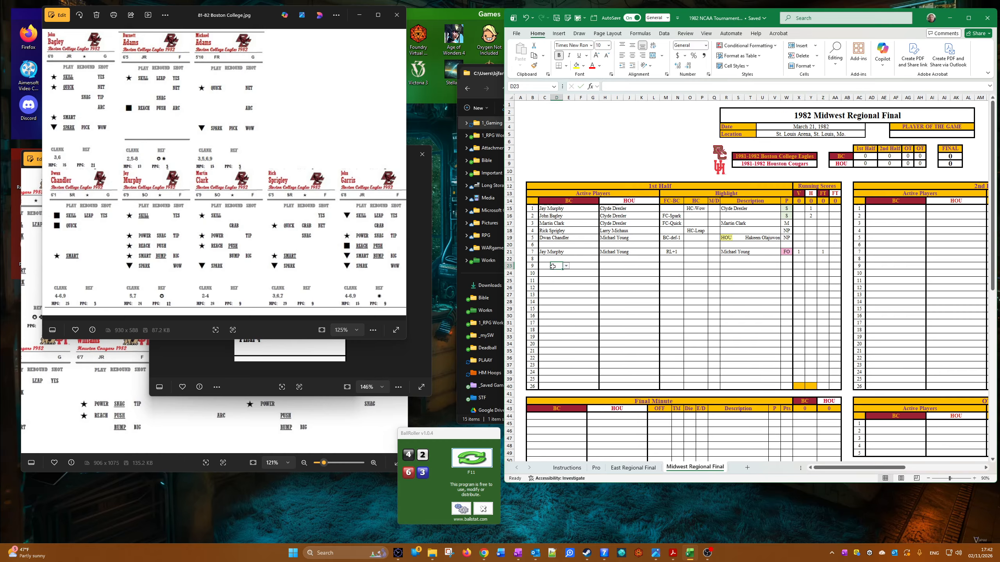
{"action": "left_click", "coordinate": [545, 258]}
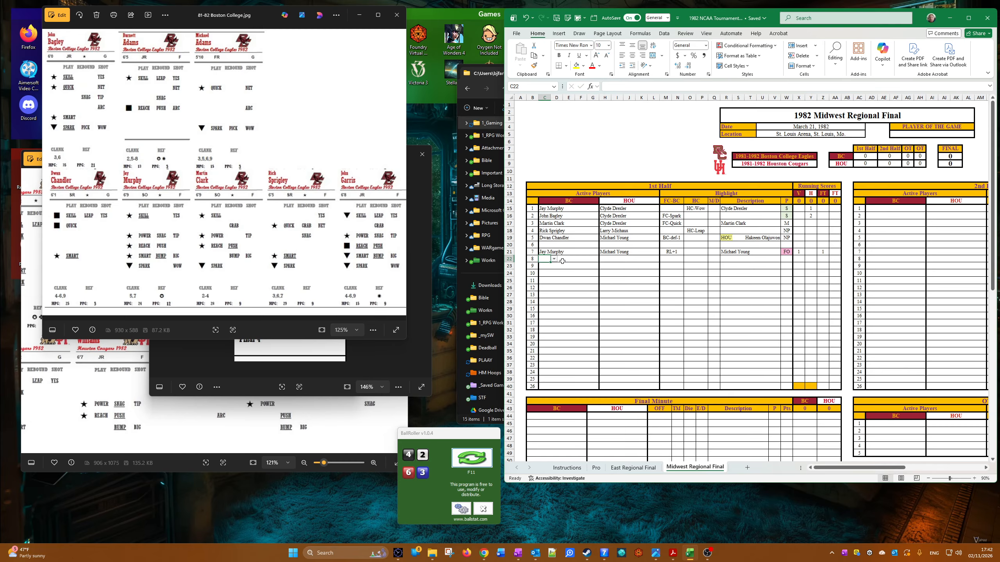
{"action": "left_click", "coordinate": [554, 259]}
{"action": "left_click", "coordinate": [572, 276]}
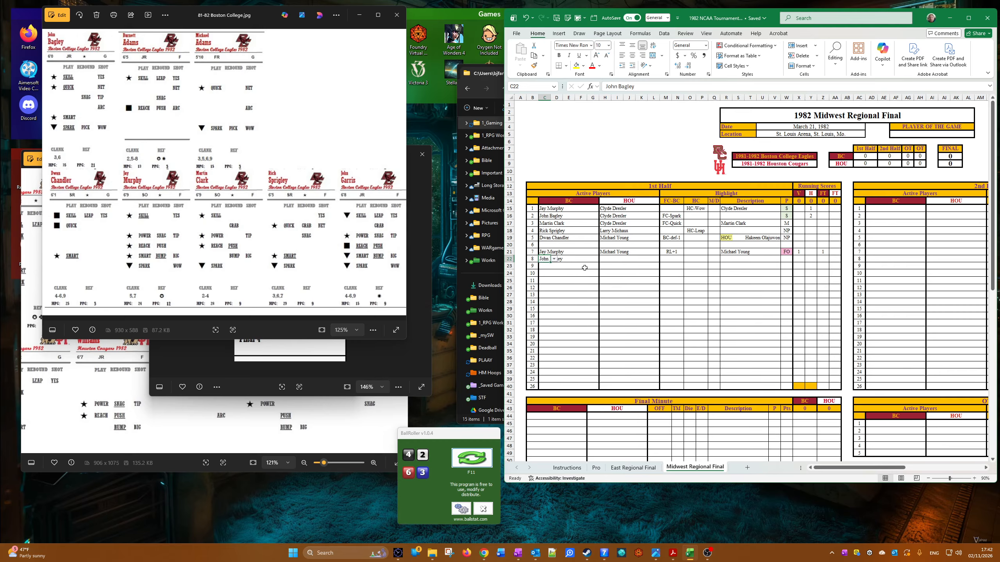
{"action": "left_click", "coordinate": [608, 255]}
{"action": "left_click", "coordinate": [614, 259]}
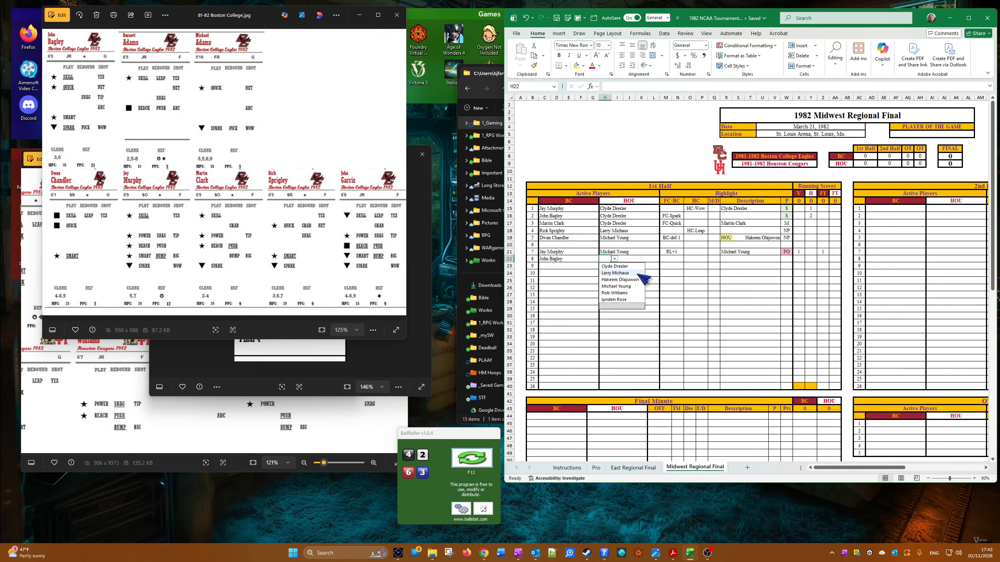
{"action": "left_click", "coordinate": [630, 293]}
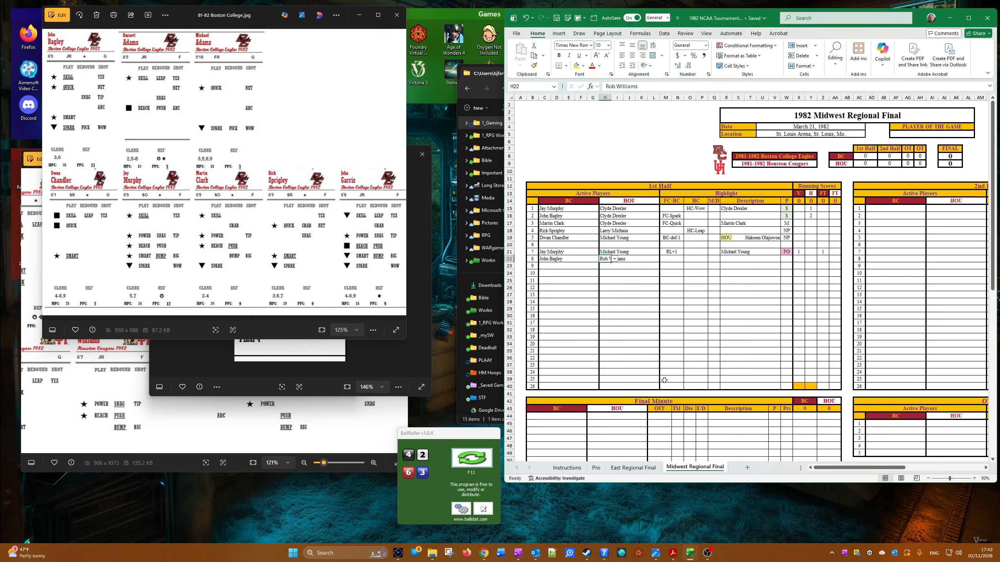
Step: Set the eighth play's FC-BC highlight to RL+1
{"action": "left_click", "coordinate": [673, 259]}
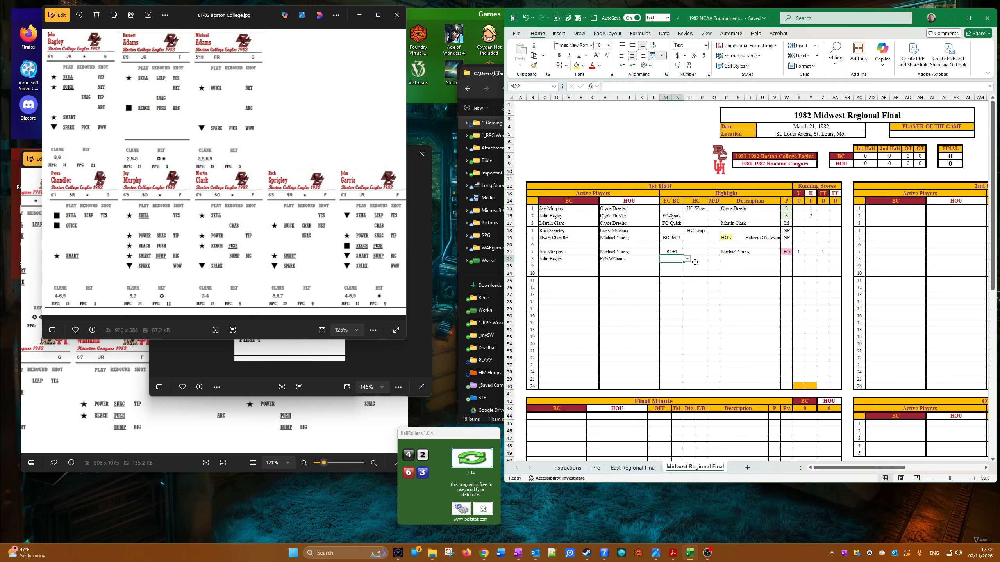
{"action": "left_click", "coordinate": [687, 260]}
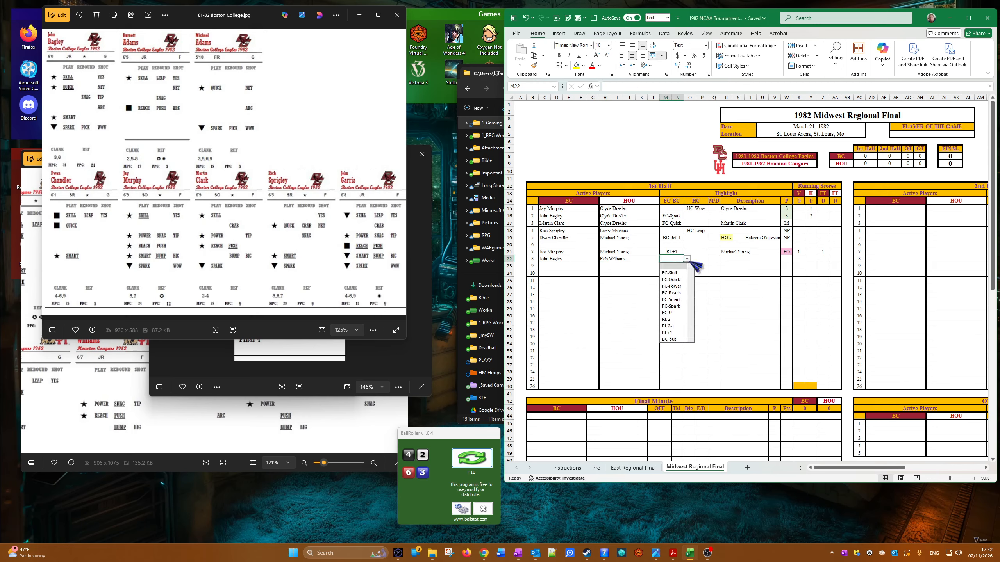
{"action": "left_click", "coordinate": [678, 331]}
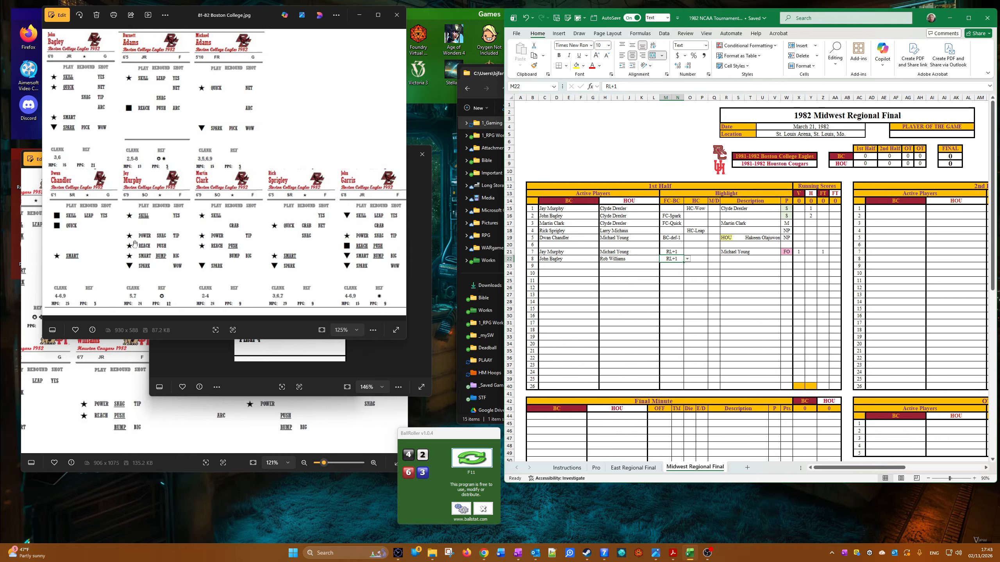
Step: Compare the Boston College and Houston player cards, and copy John Bagley as values into the eighth play's description
{"action": "scroll", "coordinate": [255, 236], "scroll_direction": "down", "scroll_amount": 3}
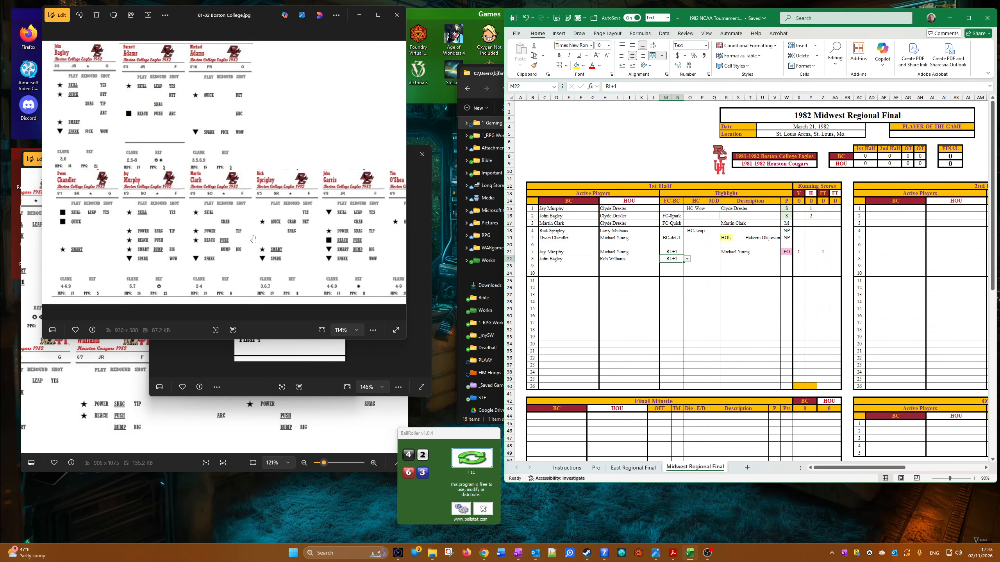
{"action": "scroll", "coordinate": [249, 243], "scroll_direction": "up", "scroll_amount": 3}
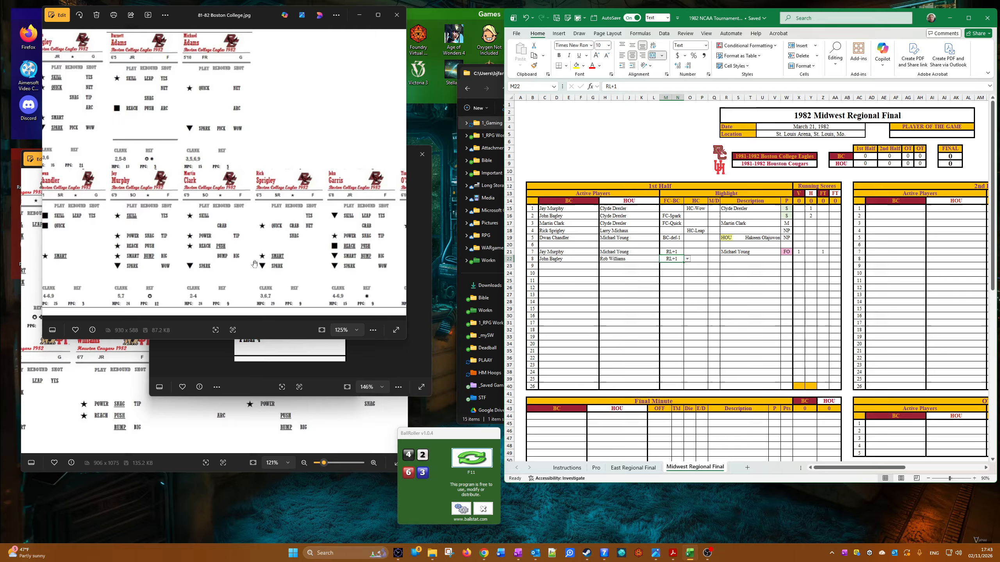
{"action": "left_click", "coordinate": [78, 396]}
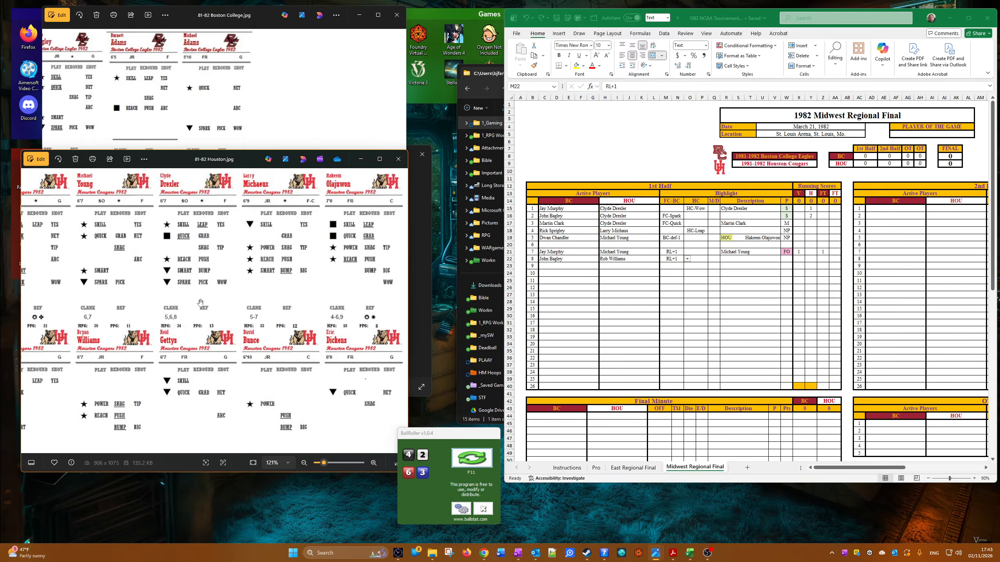
{"action": "left_click_drag", "start_coordinate": [200, 302], "coordinate": [280, 307]}
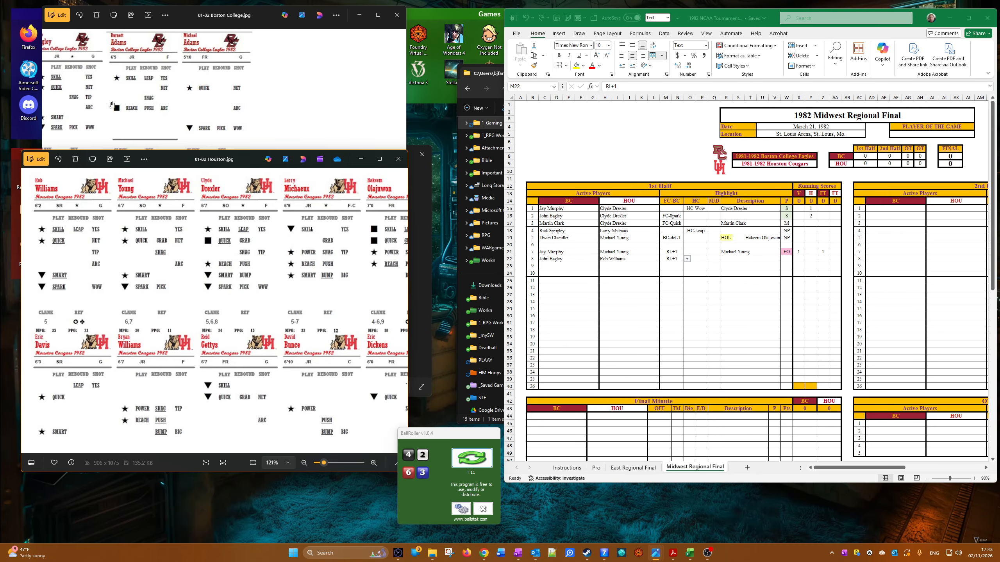
{"action": "left_click", "coordinate": [98, 145]}
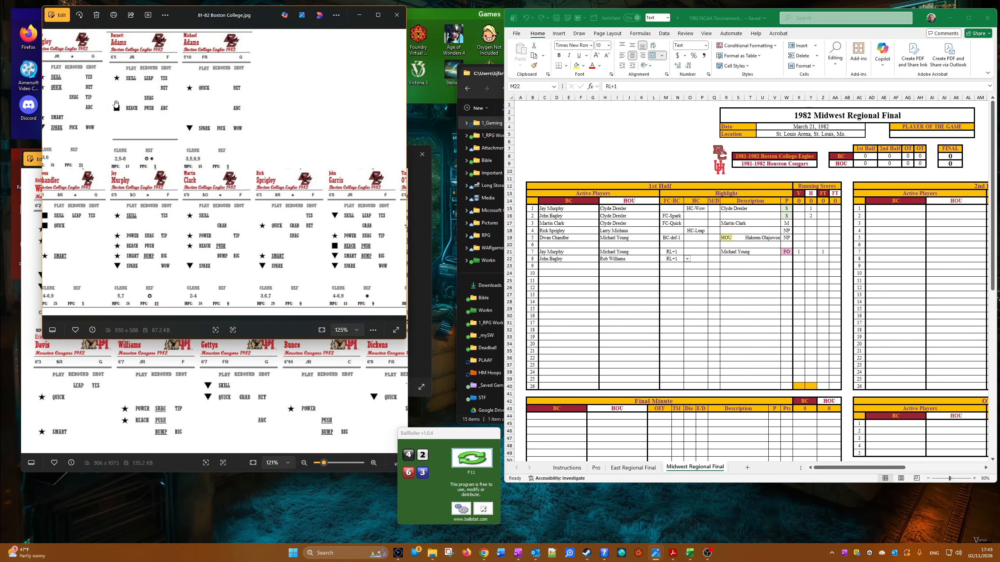
{"action": "right_click", "coordinate": [545, 259]}
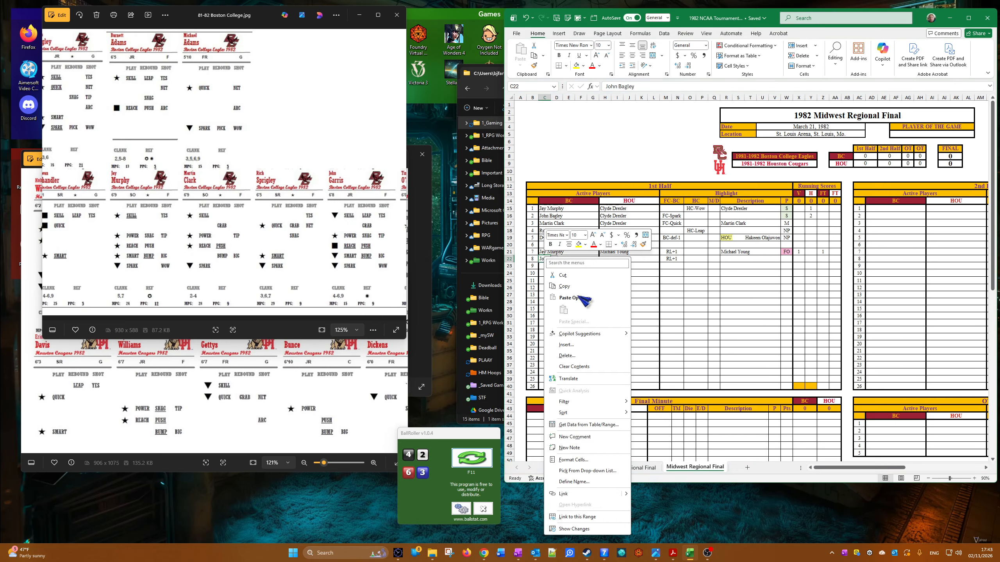
{"action": "left_click", "coordinate": [564, 286]}
{"action": "right_click", "coordinate": [726, 260]}
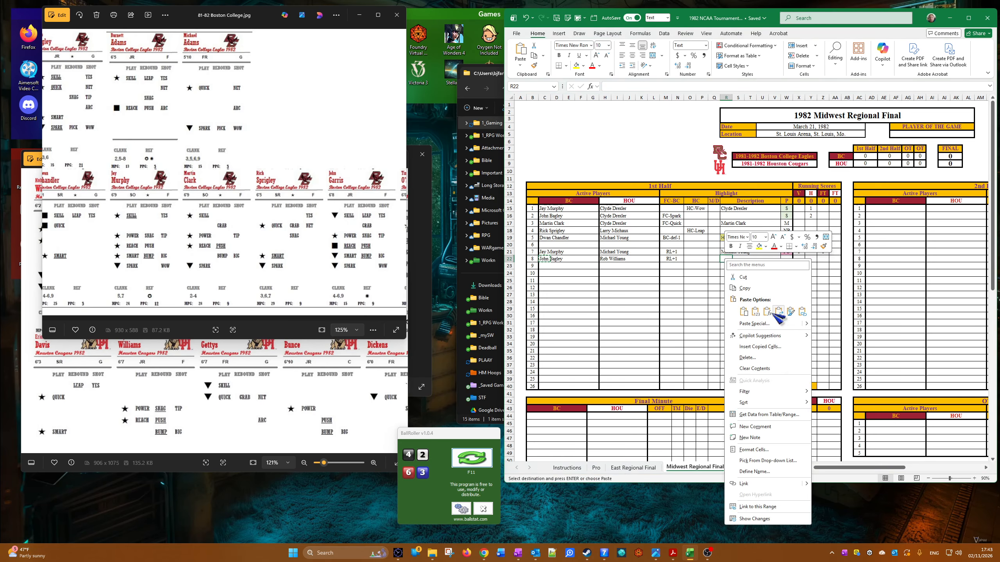
{"action": "left_click", "coordinate": [755, 312]}
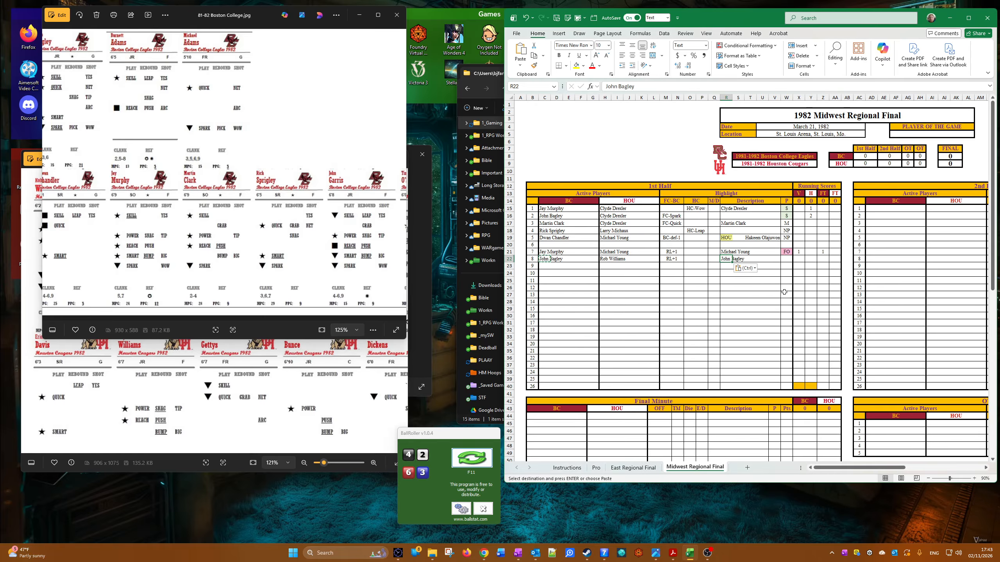
Step: Fill the seventh play's FO result with its foul formatting down to the eighth play
{"action": "left_click", "coordinate": [789, 252]}
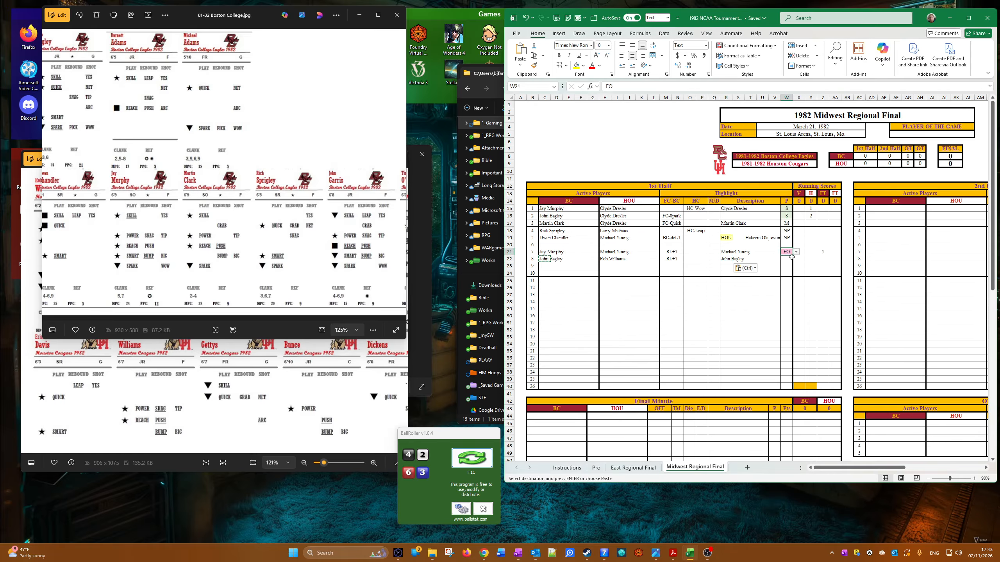
{"action": "left_click", "coordinate": [796, 251]}
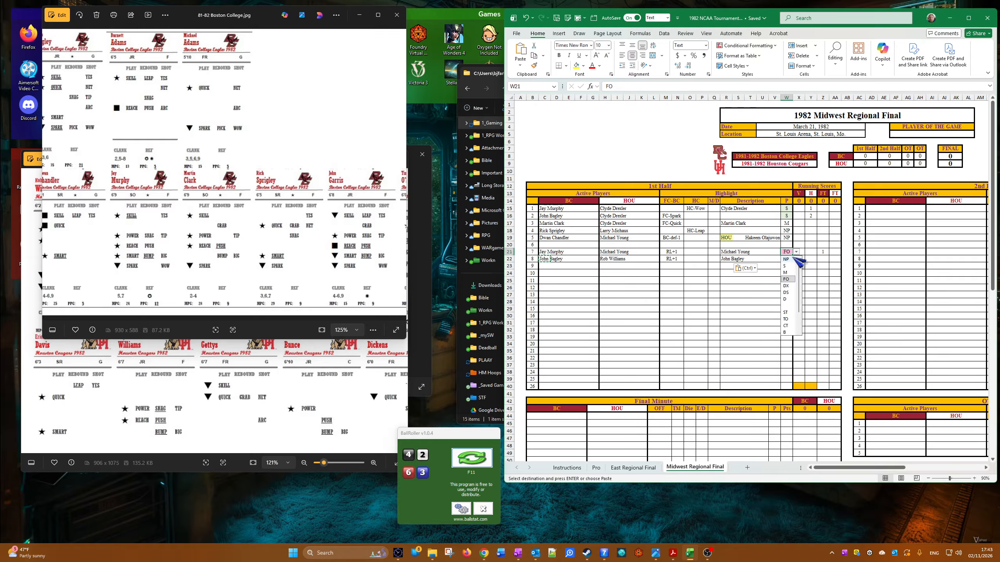
{"action": "left_click", "coordinate": [790, 252]}
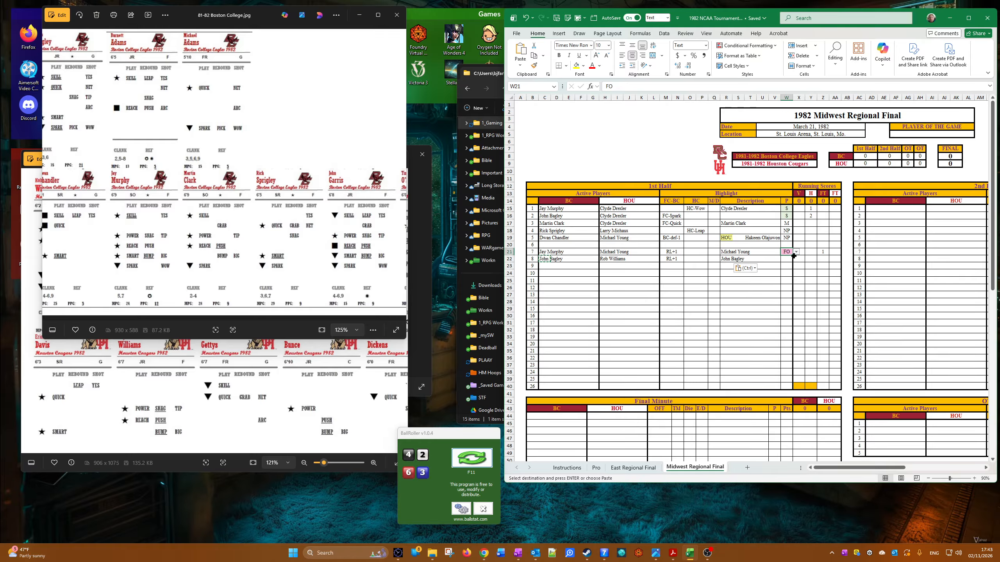
{"action": "left_click_drag", "start_coordinate": [794, 256], "coordinate": [791, 262]}
Step: Enter 3 as the eighth play's H running score
{"action": "left_click", "coordinate": [807, 260]}
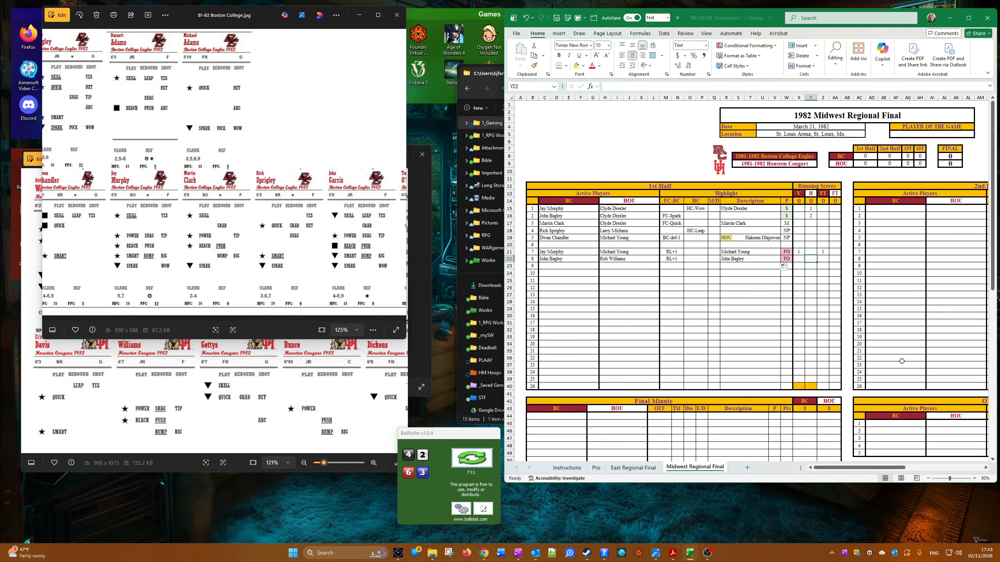
{"action": "type", "text": "1"}
{"action": "key", "text": "BackSpace"}
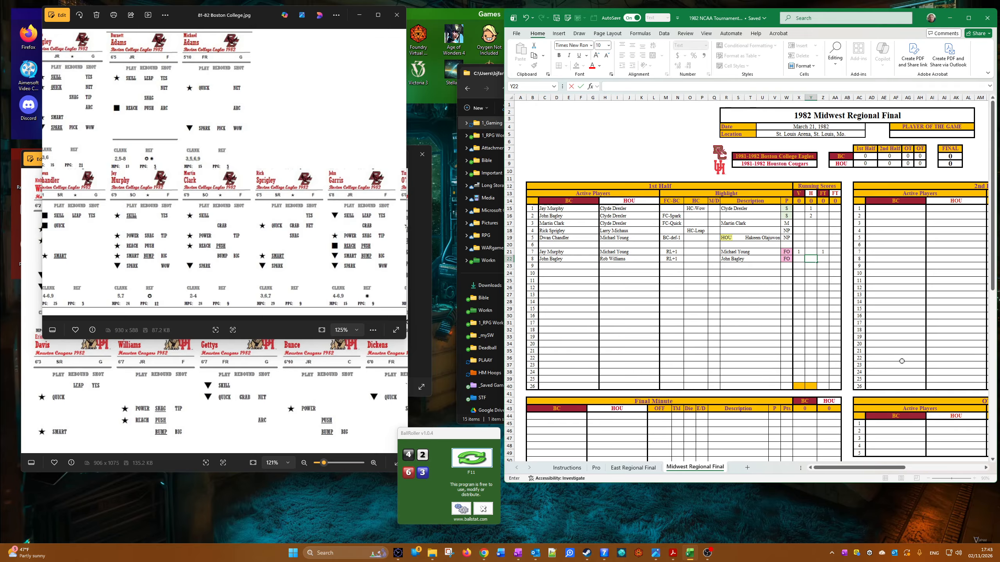
{"action": "type", "text": "3"}
{"action": "key", "text": "Tab"}
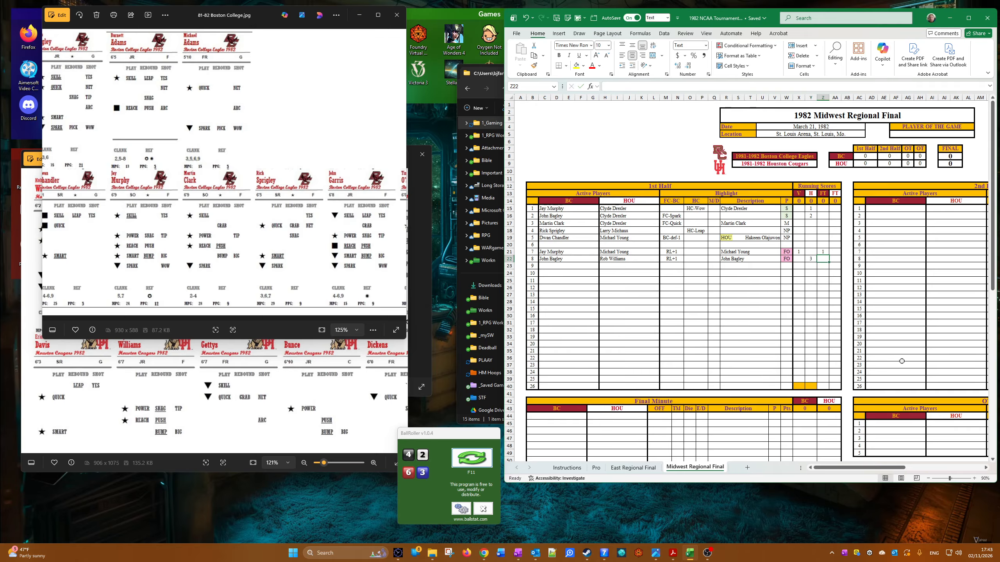
Step: Check the Houston player cards, roll new dice in BallRoller, and enter x in the eighth play's second FT column
{"action": "key", "text": "Tab"}
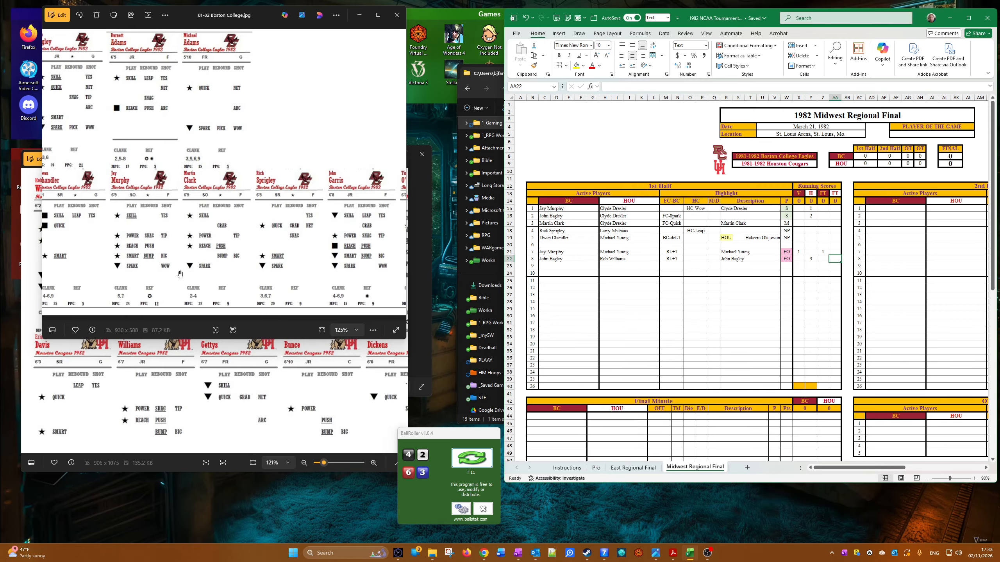
{"action": "left_click", "coordinate": [84, 400]}
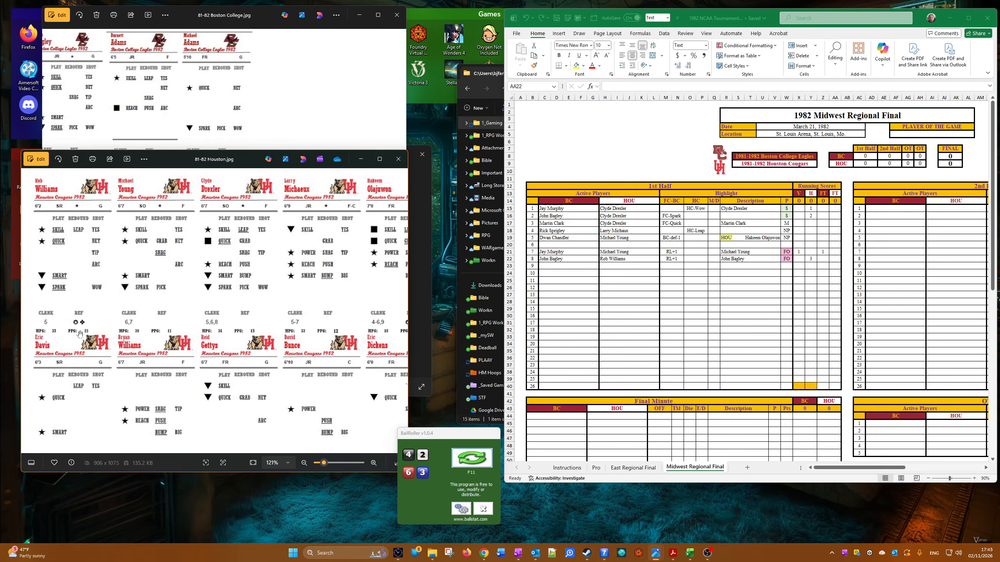
{"action": "left_click", "coordinate": [484, 461]}
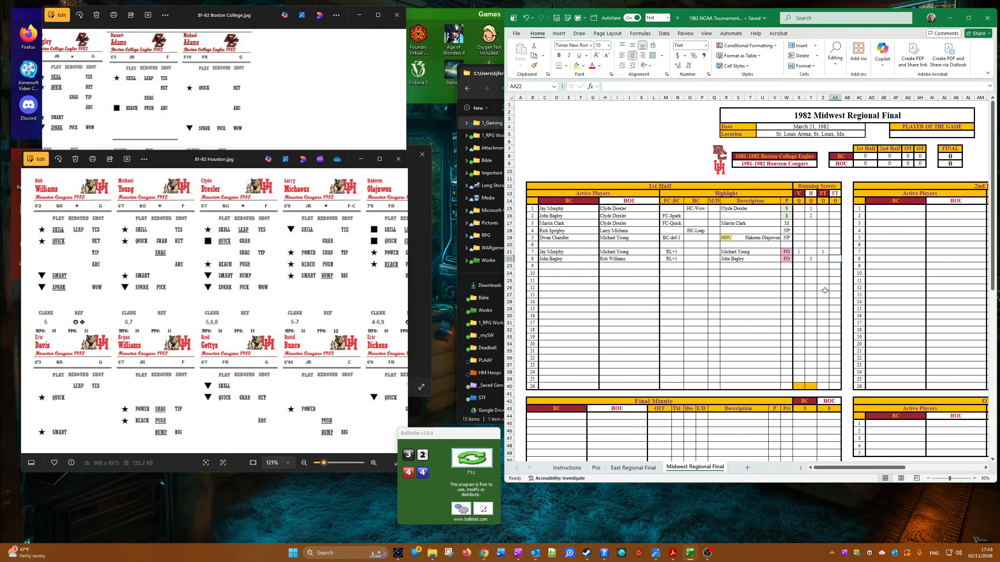
{"action": "type", "text": "x"}
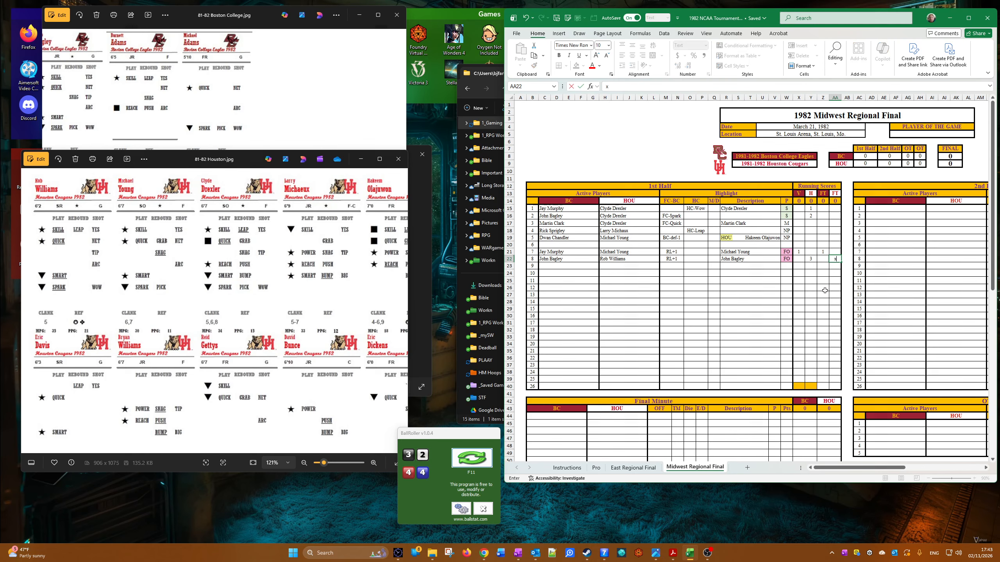
Step: Choose Martin Clark as the ninth play's active BC player and Lynden Rose as its active HOU player
{"action": "left_click", "coordinate": [547, 266]}
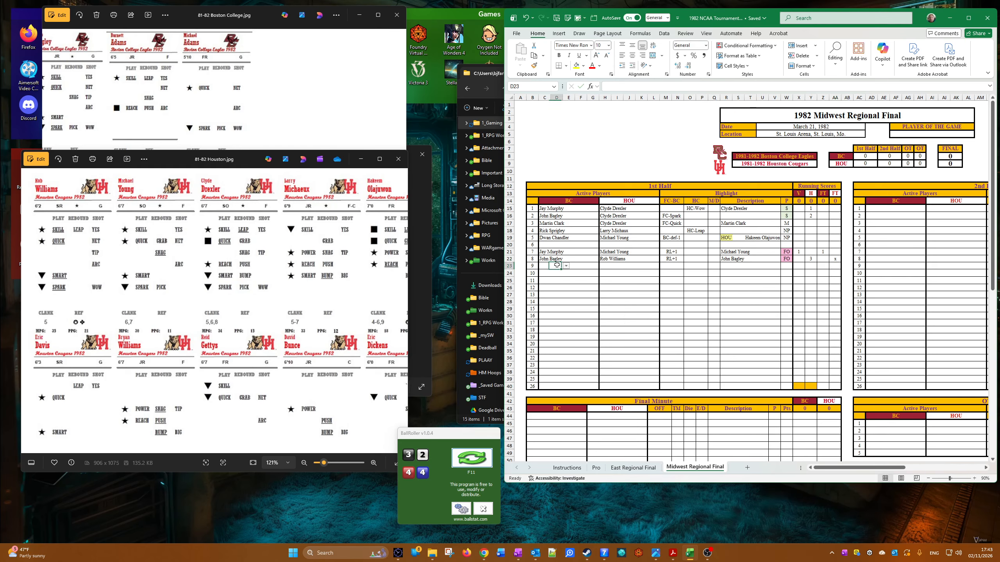
{"action": "left_click", "coordinate": [554, 266]}
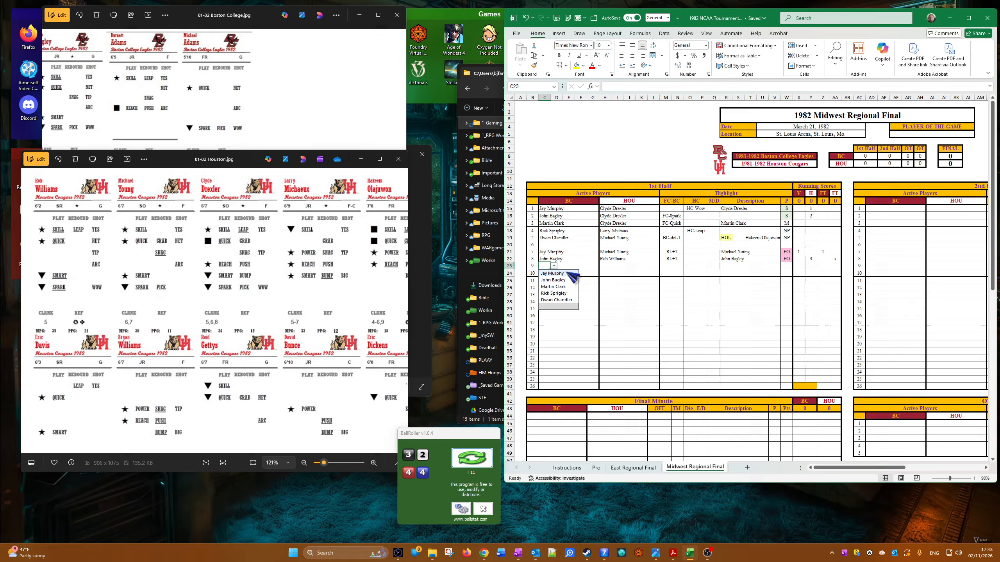
{"action": "left_click", "coordinate": [569, 286]}
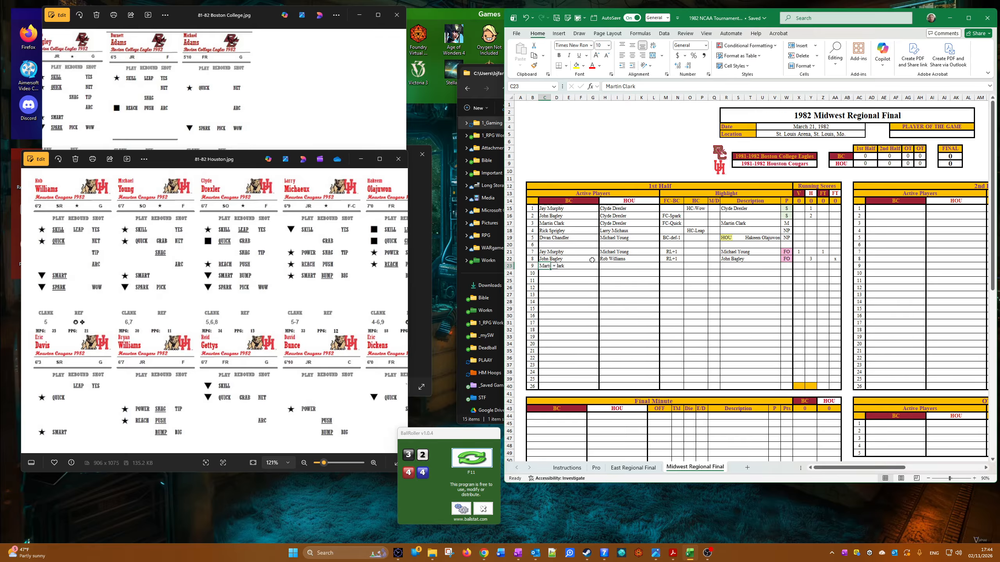
{"action": "left_click", "coordinate": [620, 264]}
{"action": "left_click", "coordinate": [614, 266]}
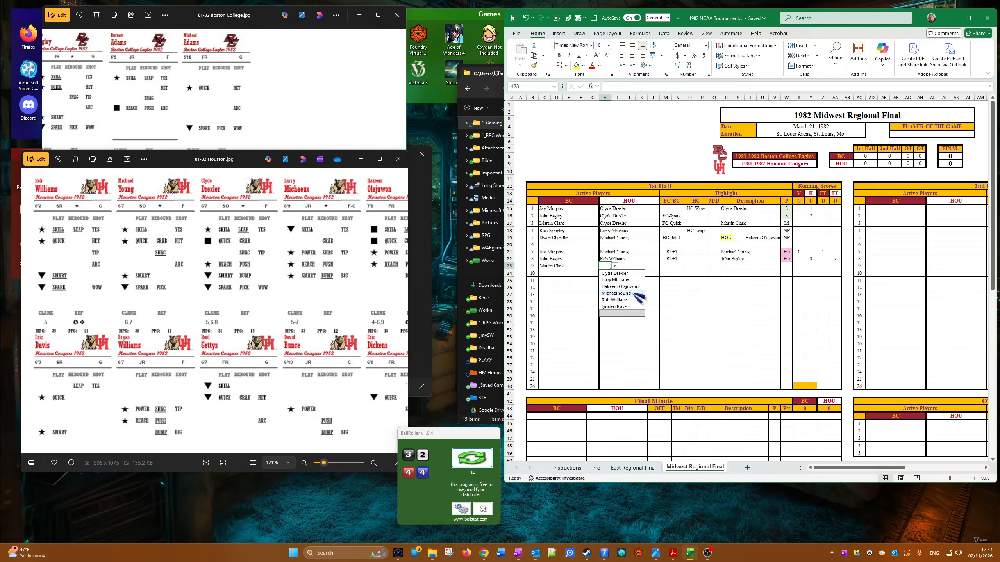
{"action": "left_click", "coordinate": [614, 306]}
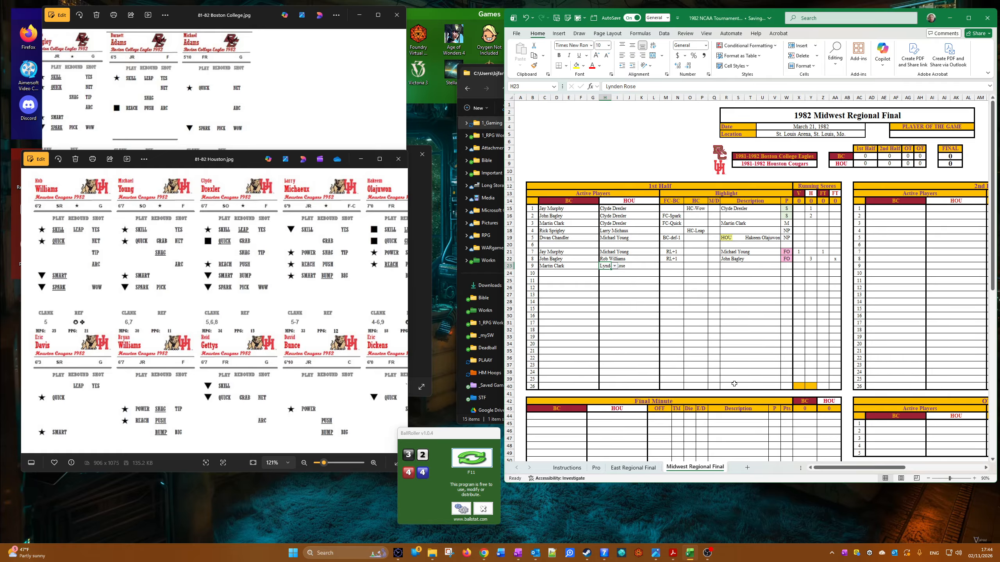
Step: Set the ninth play's FC-BC result to BC-out
{"action": "left_click", "coordinate": [670, 268]}
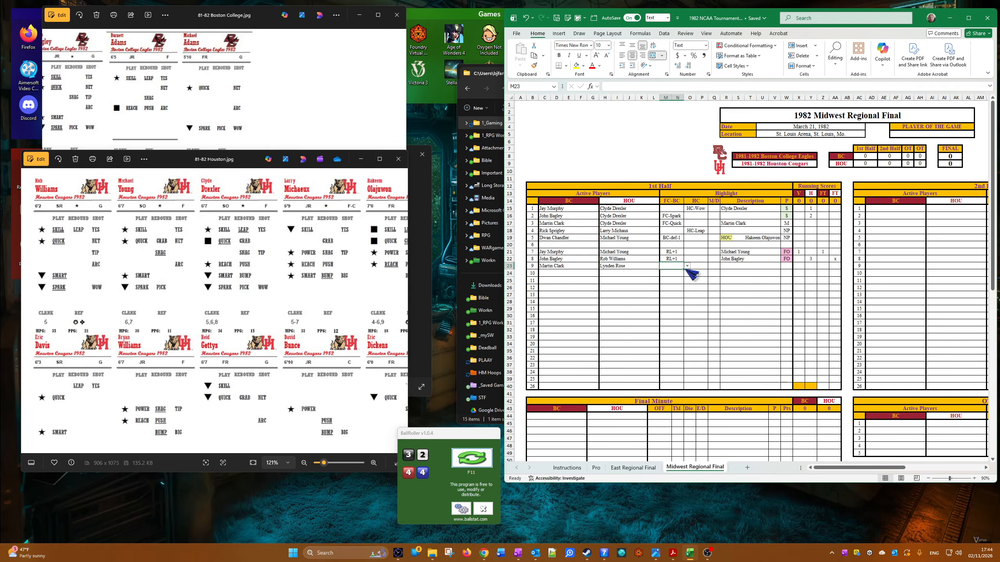
{"action": "left_click", "coordinate": [687, 266]}
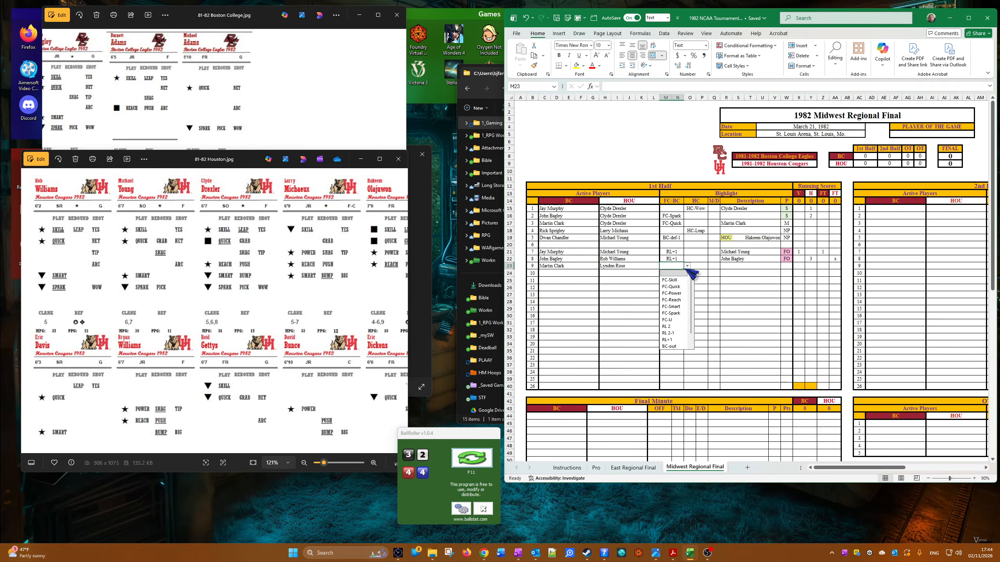
{"action": "left_click", "coordinate": [670, 346]}
Step: Enter BC at the start of the ninth play's description and apply the Timeout cell style to it
{"action": "left_click", "coordinate": [728, 266]}
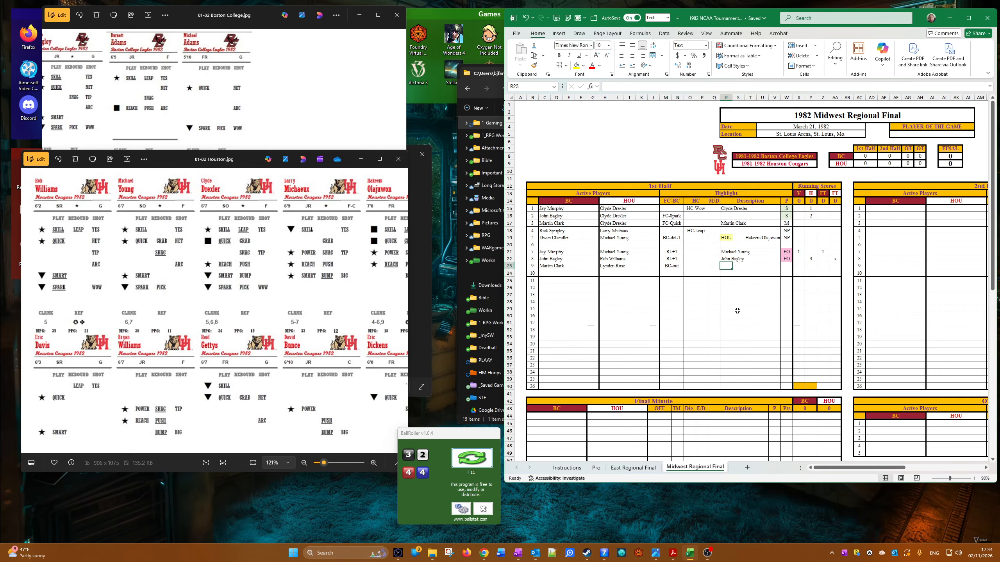
{"action": "type", "text": "BC"}
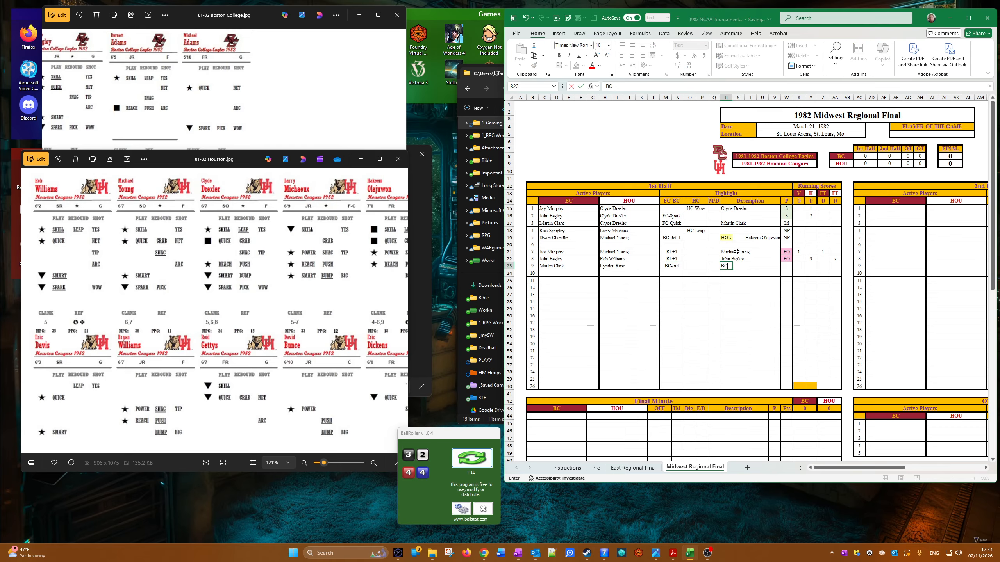
{"action": "key", "text": "ctrl+Return"}
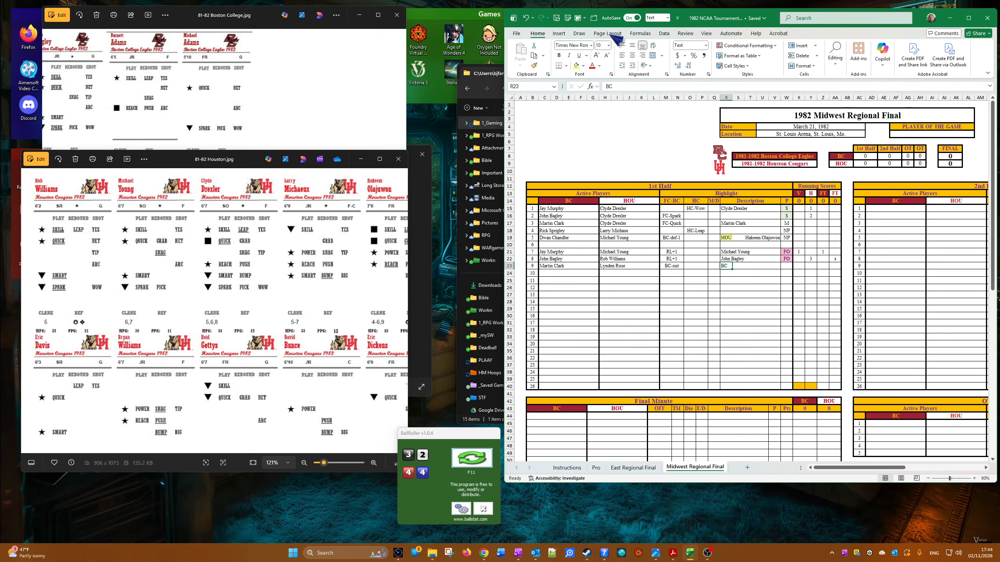
{"action": "left_click", "coordinate": [585, 19]}
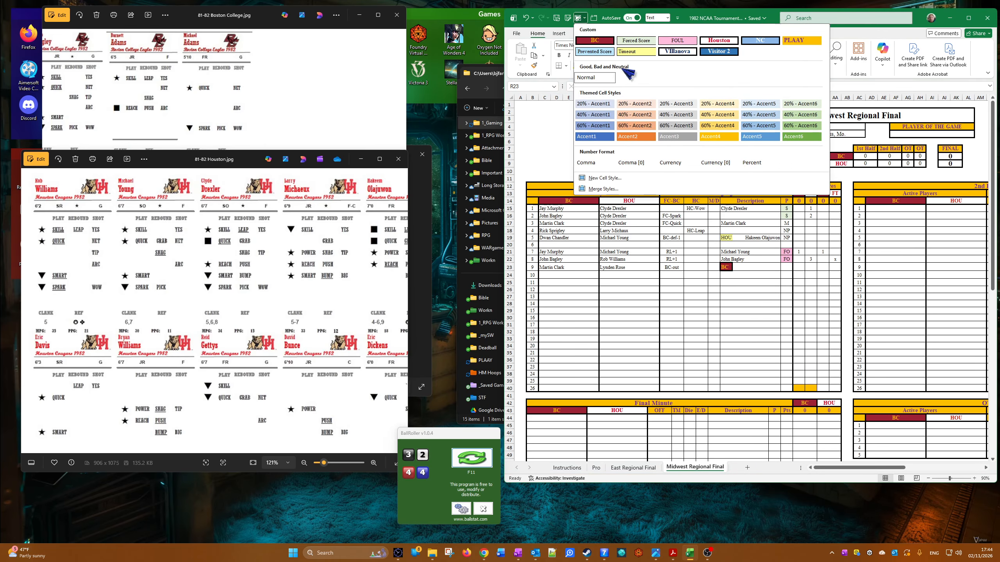
{"action": "left_click", "coordinate": [633, 55]}
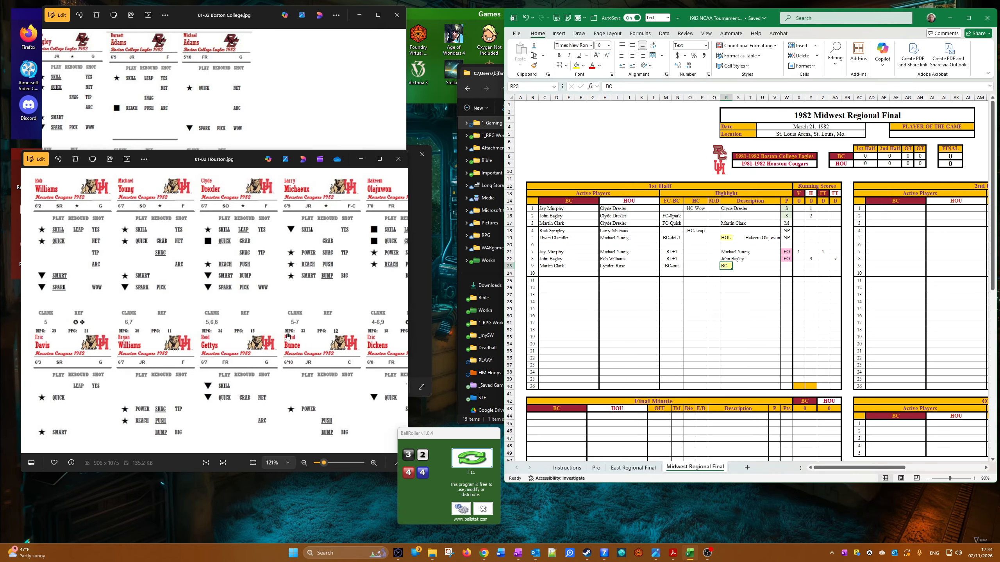
Step: Shift the Boston College team deck down one row from Martin Clark onward by copying as values, and clear the freed third name cell
{"action": "left_click", "coordinate": [227, 95]}
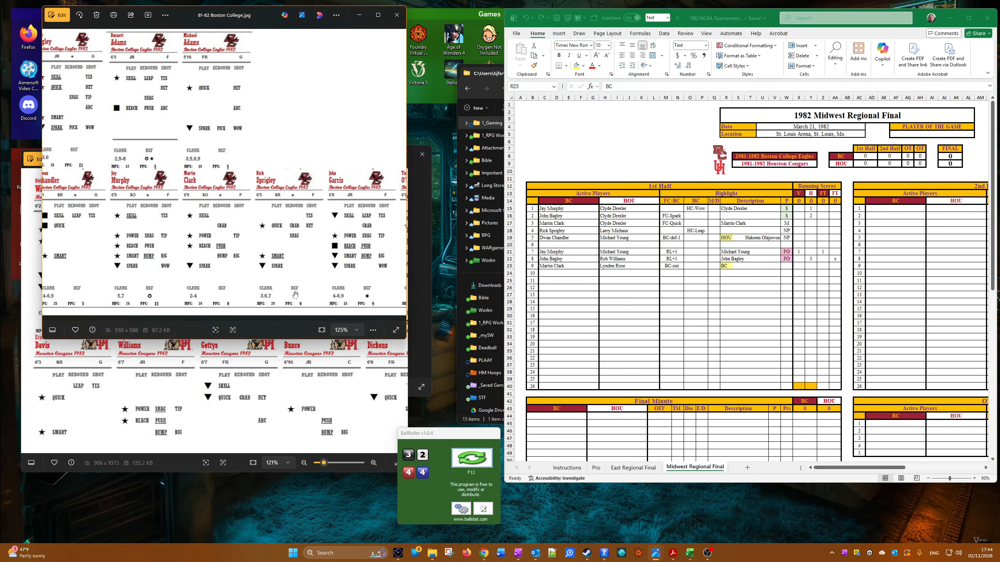
{"action": "left_click", "coordinate": [867, 468]}
{"action": "left_click_drag", "start_coordinate": [892, 469], "coordinate": [970, 469]}
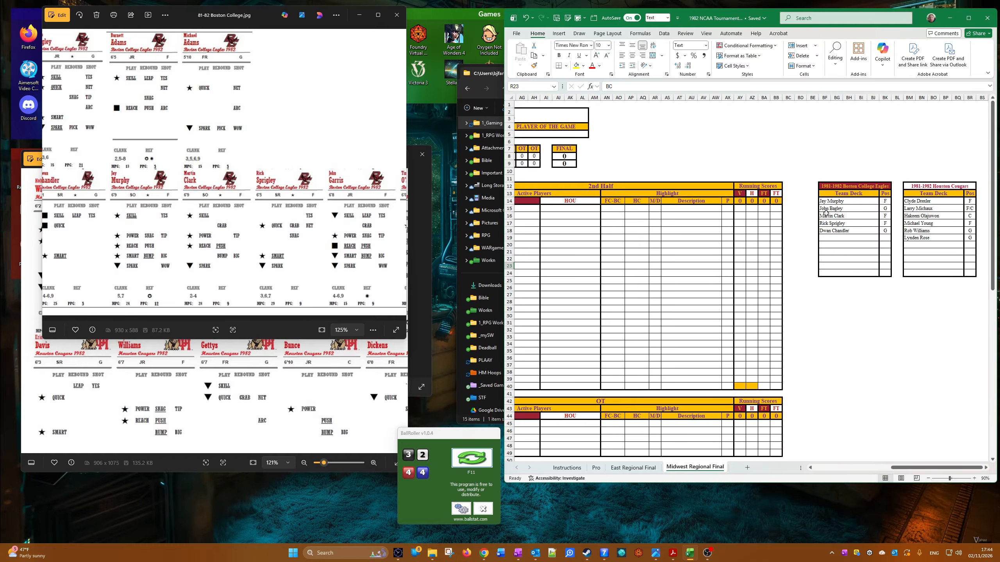
{"action": "left_click_drag", "start_coordinate": [826, 214], "coordinate": [887, 244]}
{"action": "right_click", "coordinate": [893, 250]}
{"action": "left_click", "coordinate": [901, 274]}
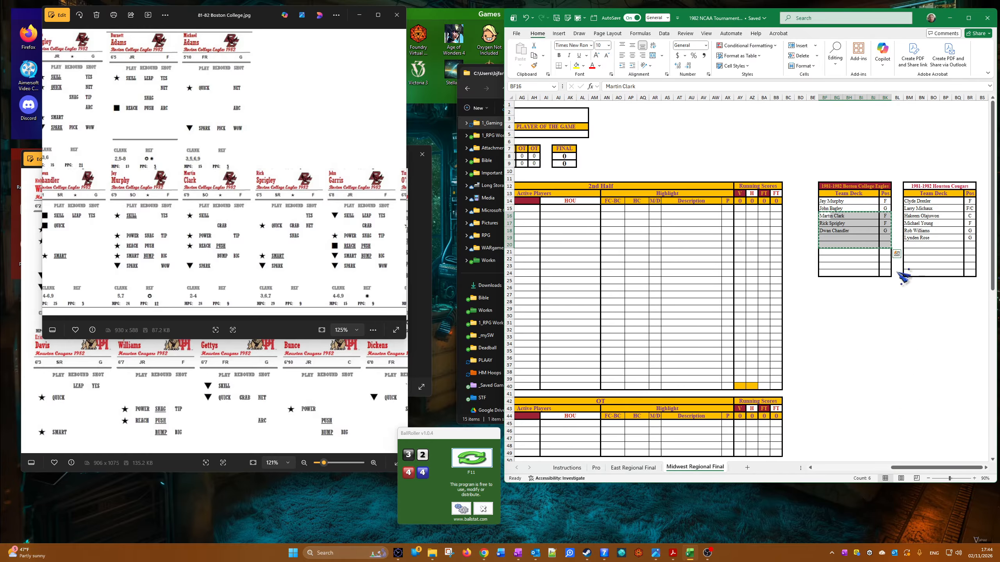
{"action": "left_click", "coordinate": [826, 224]}
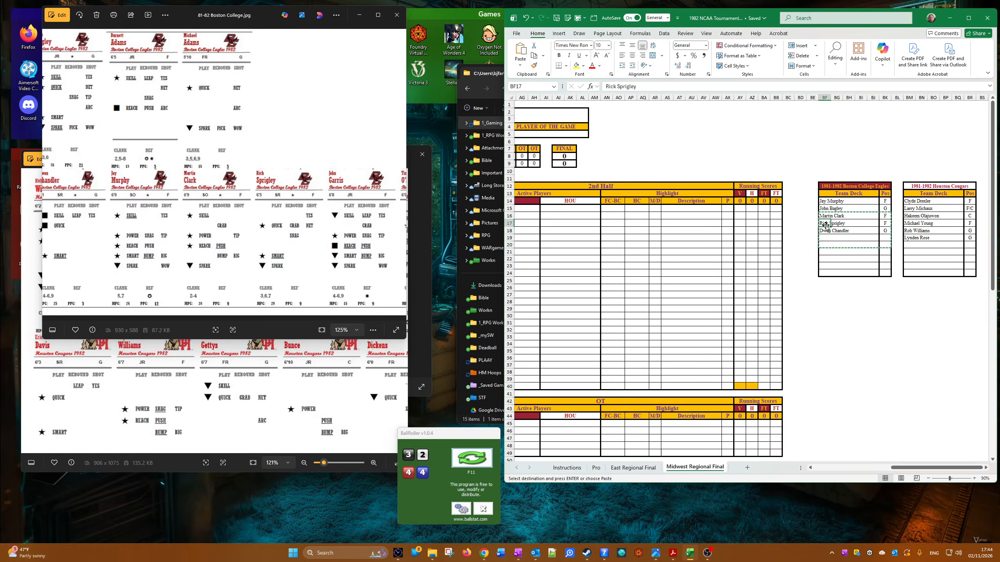
{"action": "right_click", "coordinate": [826, 225]}
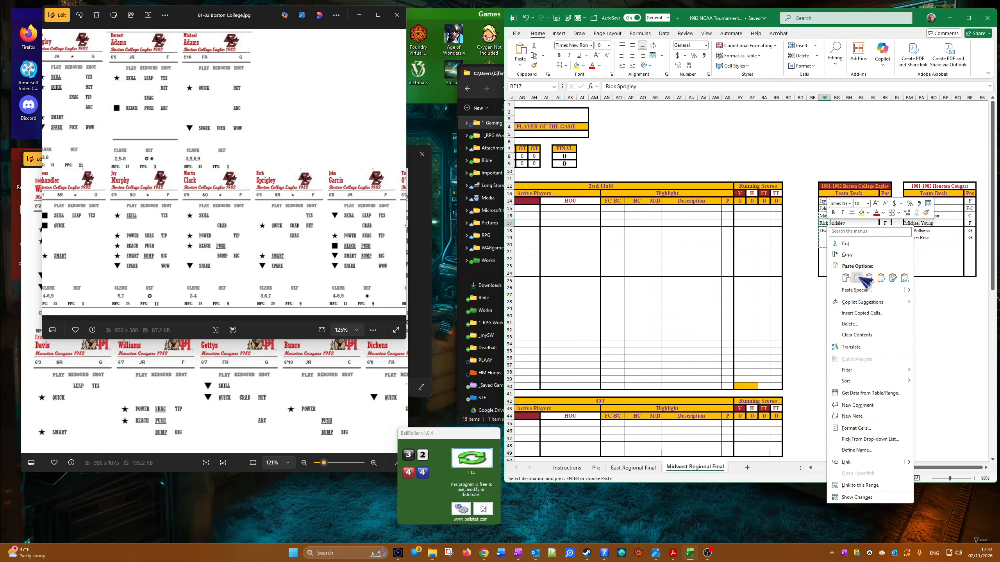
{"action": "left_click", "coordinate": [858, 277]}
{"action": "key", "text": "Escape"}
{"action": "key", "text": "Up"}
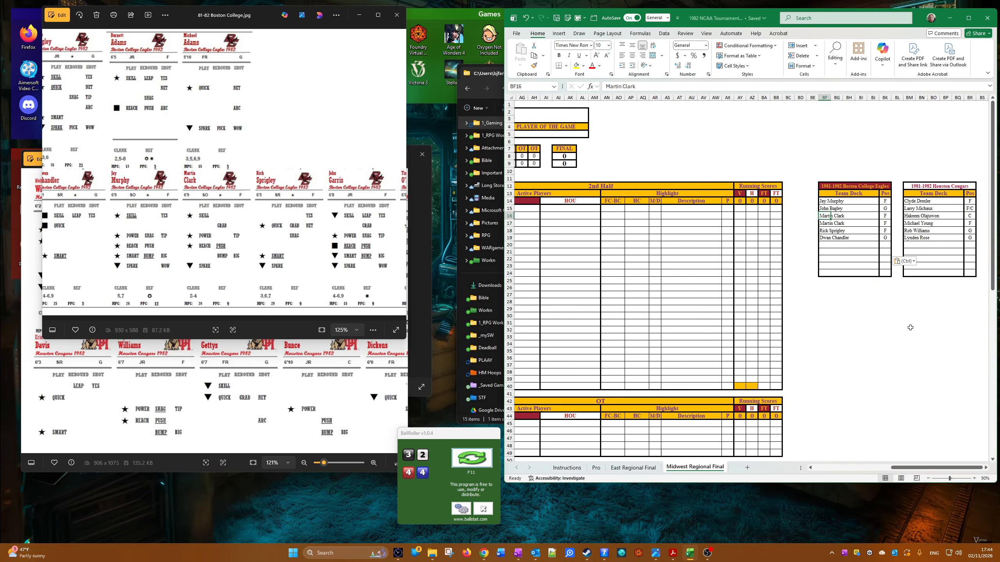
{"action": "key", "text": "Delete"}
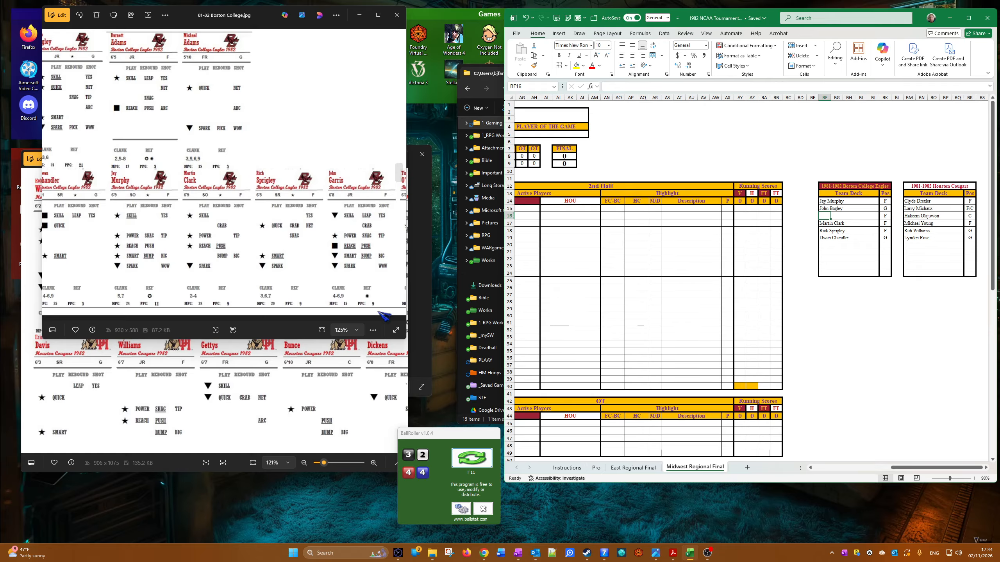
Step: Check the forwards' cards for Boston College and enter John Garris in the empty third row of its team deck
{"action": "left_click_drag", "start_coordinate": [260, 258], "coordinate": [239, 256]}
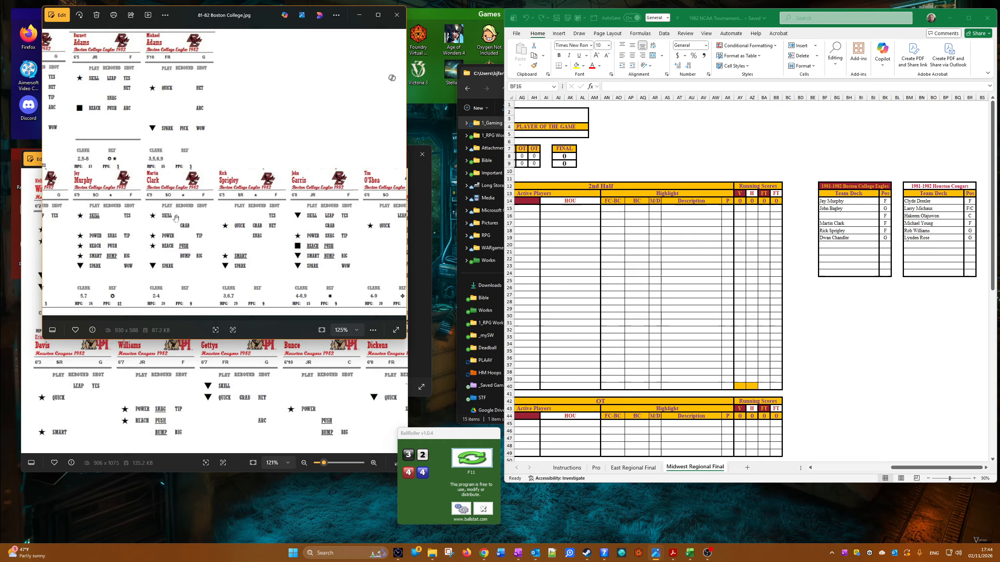
{"action": "left_click_drag", "start_coordinate": [177, 222], "coordinate": [165, 239]}
{"action": "scroll", "coordinate": [282, 231], "scroll_direction": "up", "scroll_amount": 4}
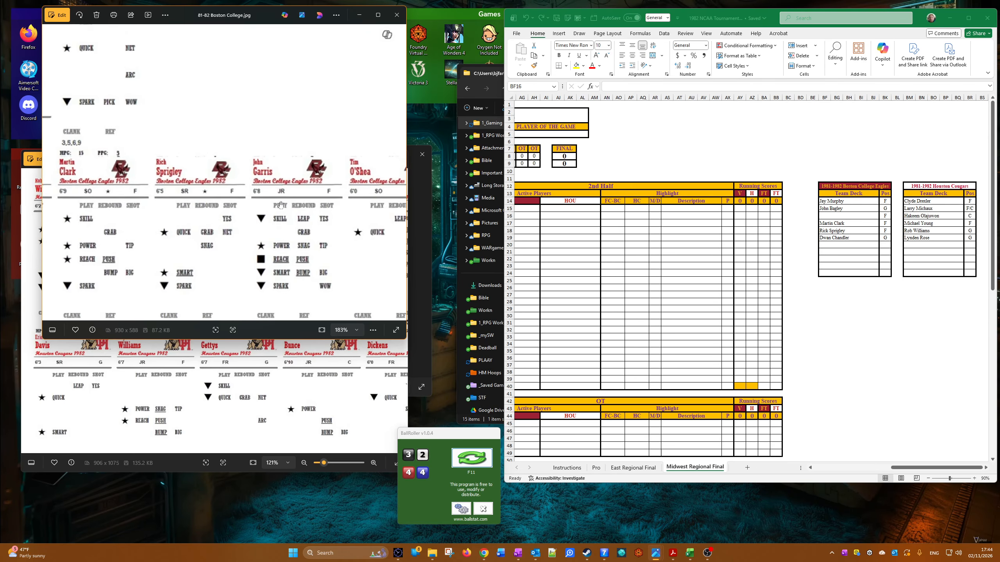
{"action": "left_click", "coordinate": [833, 219]}
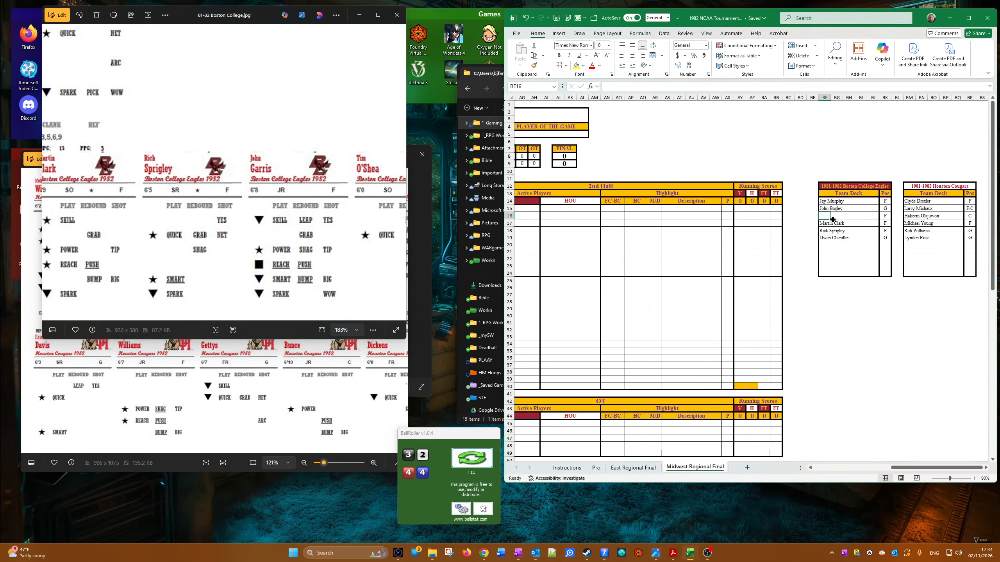
{"action": "type", "text": "Joph"}
{"action": "key", "text": "BackSpace"}
{"action": "key", "text": "BackSpace"}
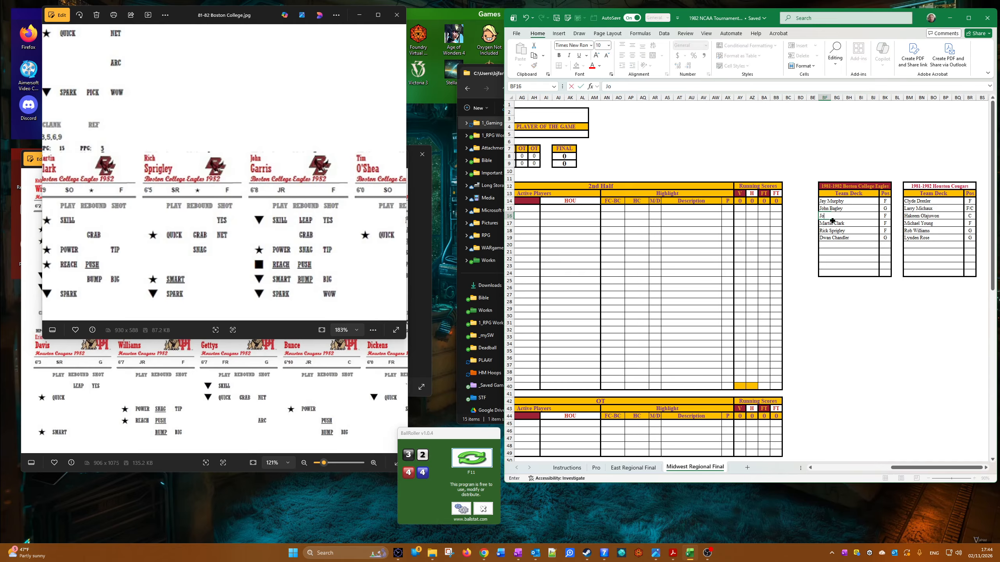
{"action": "type", "text": "hn Garris"}
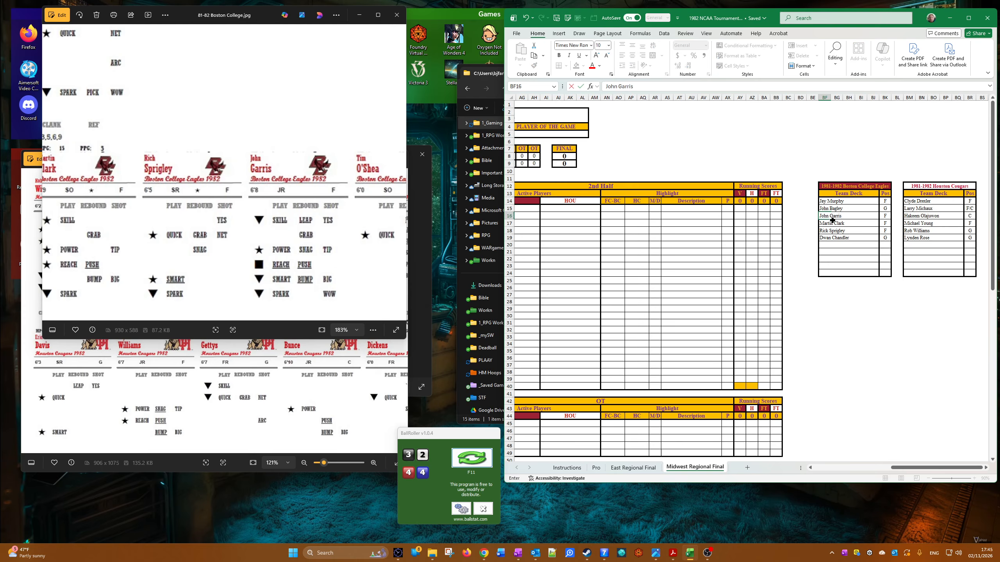
{"action": "key", "text": "Tab"}
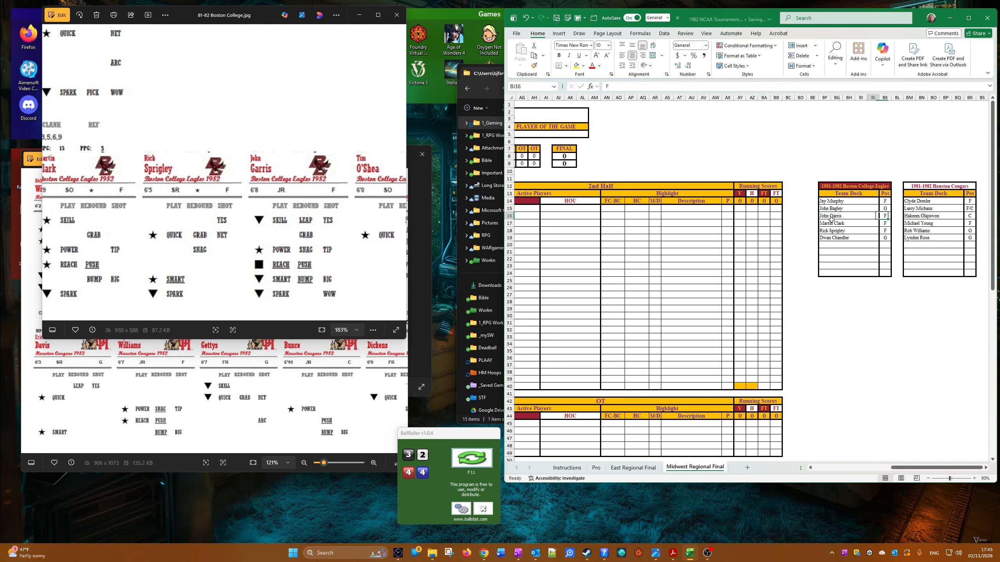
Step: Copy John Garris from the team deck as values into the ninth play's description beside BC, and adjust that cell's border formatting
{"action": "left_click", "coordinate": [831, 219]}
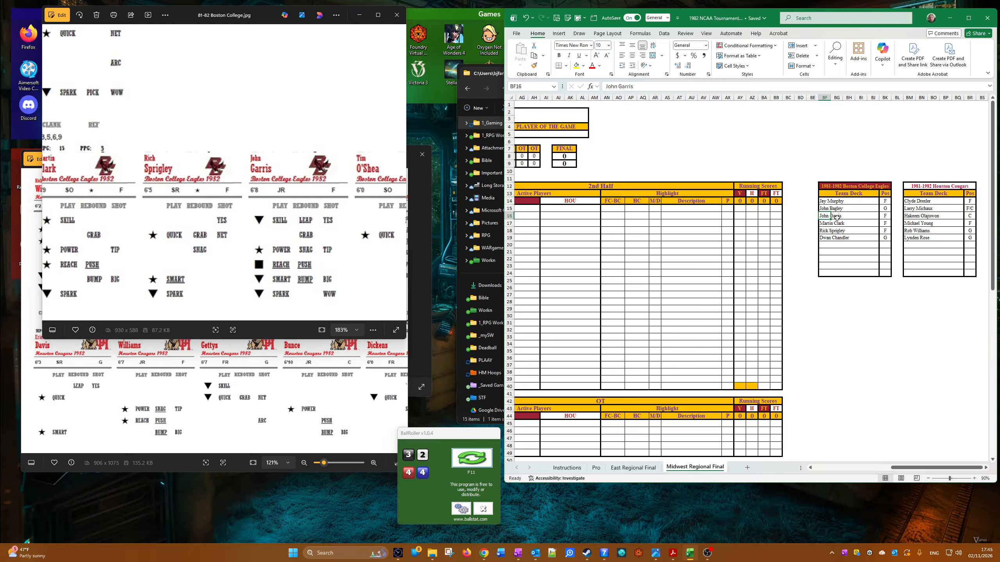
{"action": "right_click", "coordinate": [827, 216]}
{"action": "left_click", "coordinate": [850, 257]}
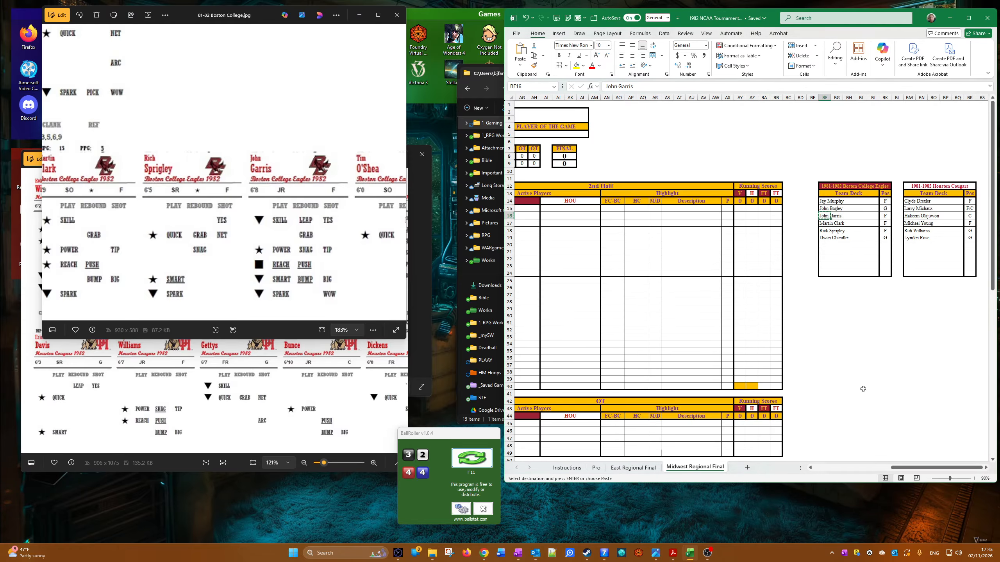
{"action": "scroll", "coordinate": [802, 388], "scroll_direction": "left", "scroll_amount": 10}
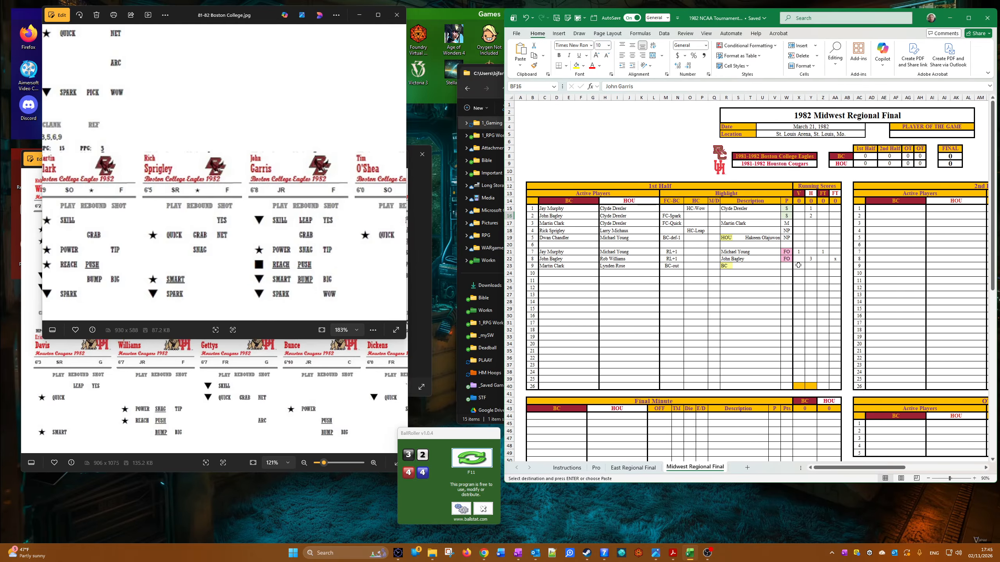
{"action": "right_click", "coordinate": [746, 267]}
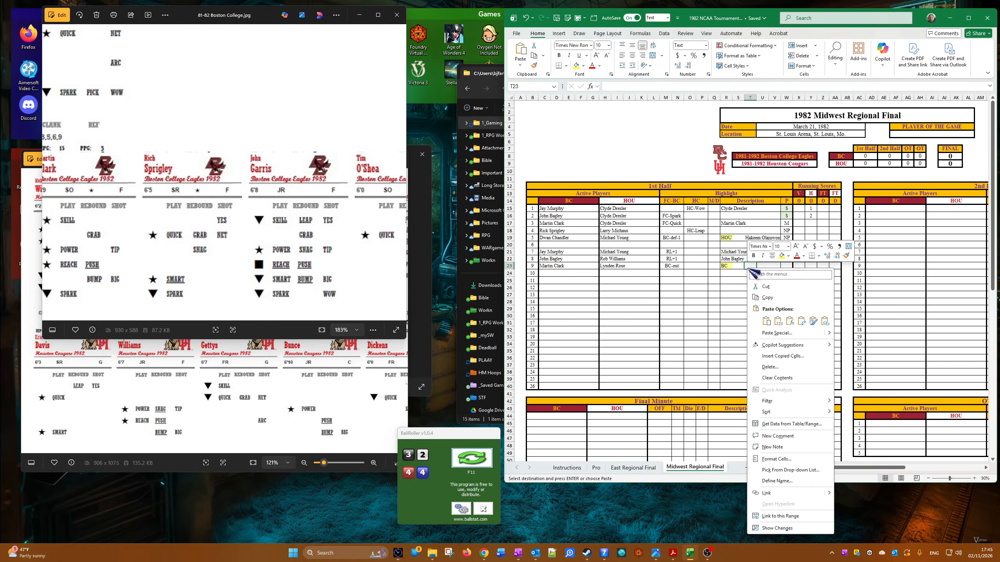
{"action": "left_click", "coordinate": [777, 323]}
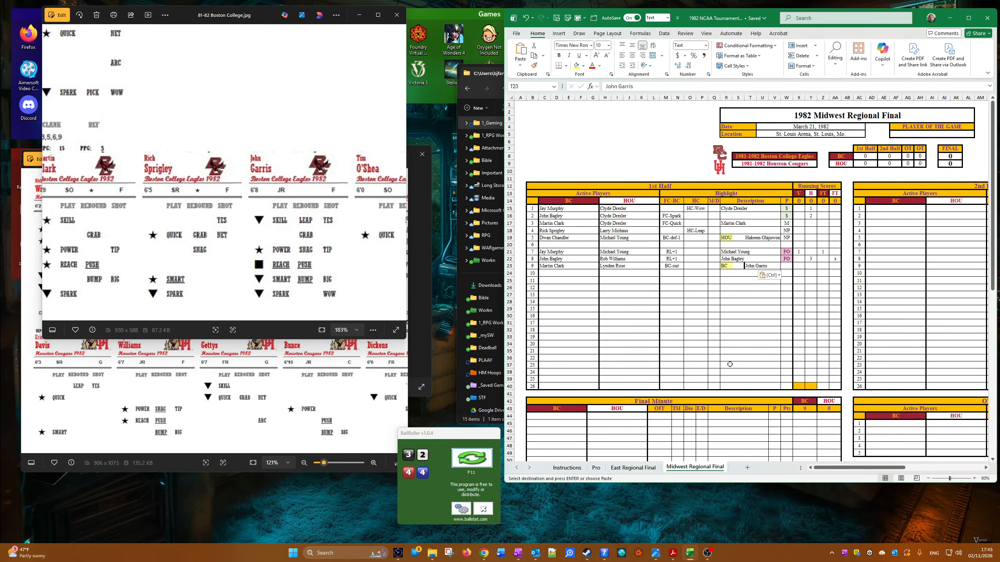
{"action": "right_click", "coordinate": [746, 265]}
{"action": "left_click", "coordinate": [796, 465]}
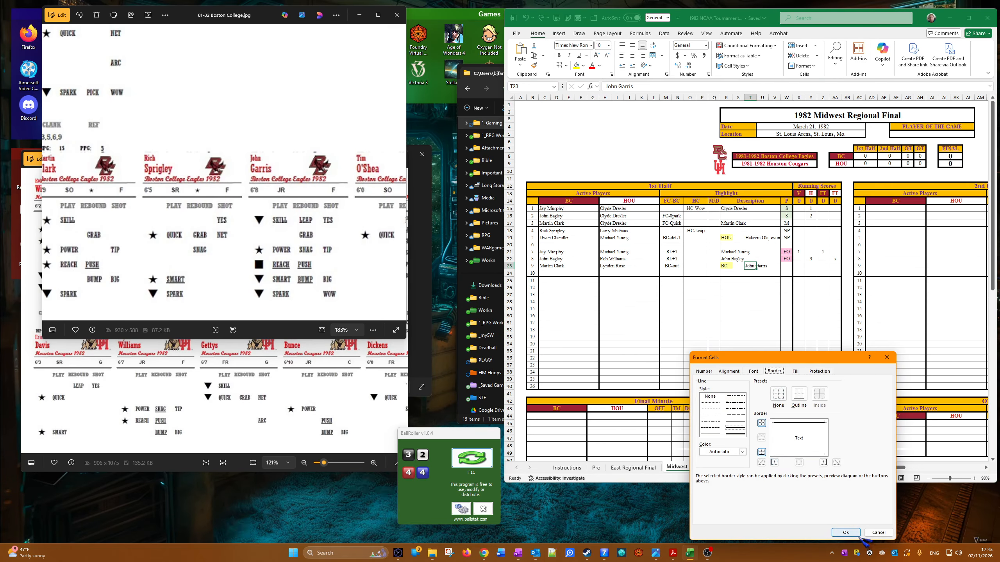
{"action": "left_click", "coordinate": [845, 532]}
Step: Bring up the Boston College coach card from BC.jpg and roll new dice in BallRoller
{"action": "left_click", "coordinate": [335, 388]}
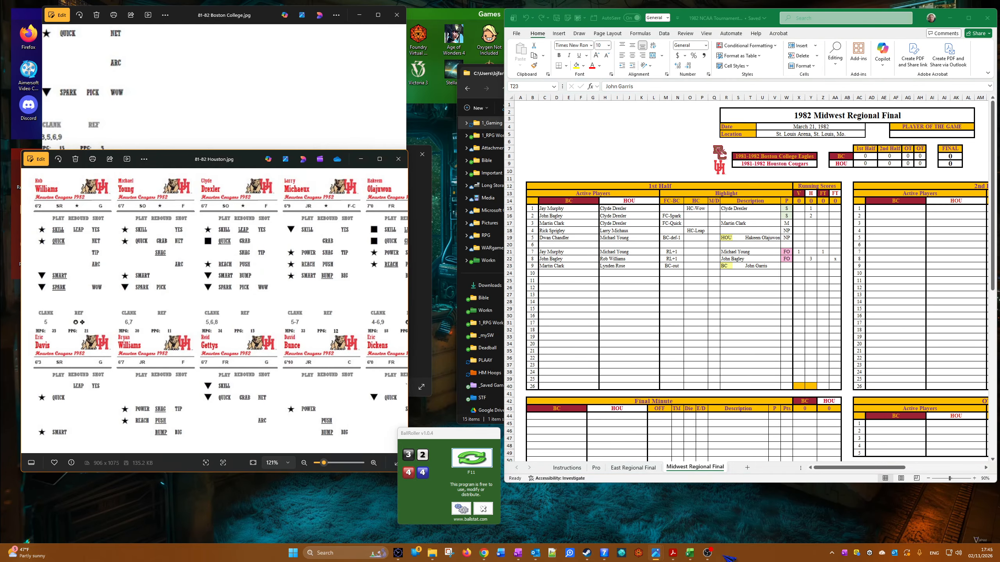
{"action": "mouse_move", "coordinate": [658, 556]}
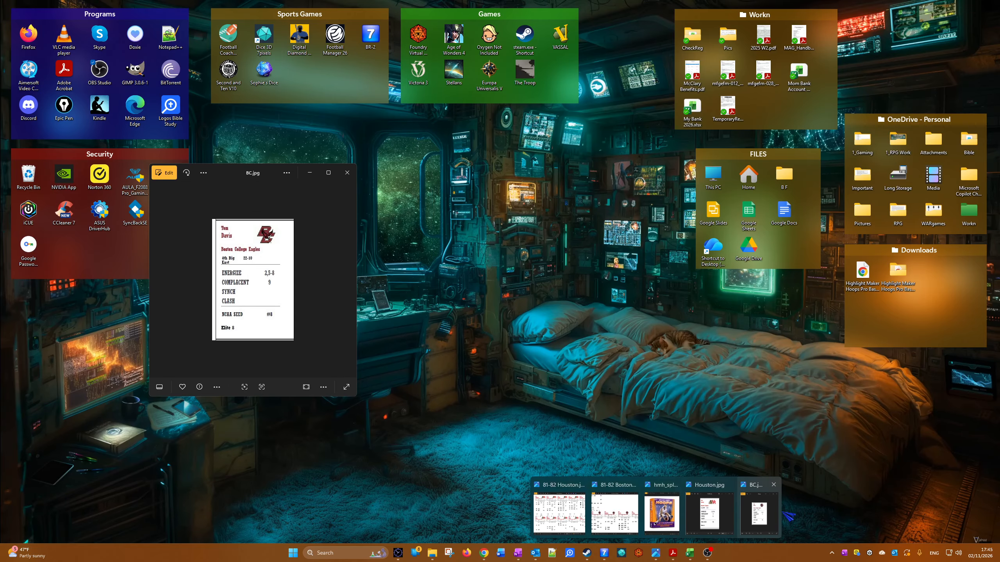
{"action": "left_click", "coordinate": [757, 512]}
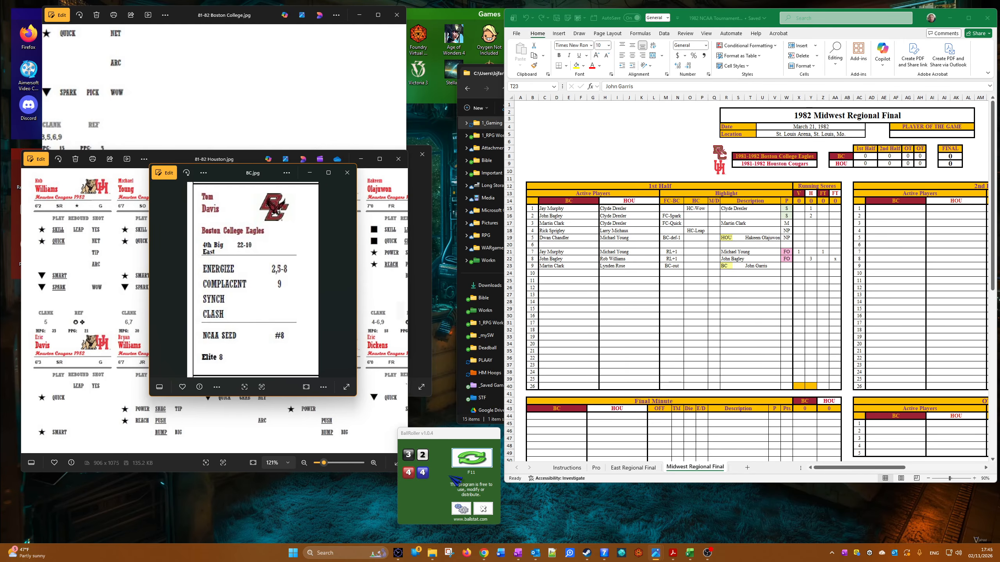
{"action": "left_click", "coordinate": [483, 459]}
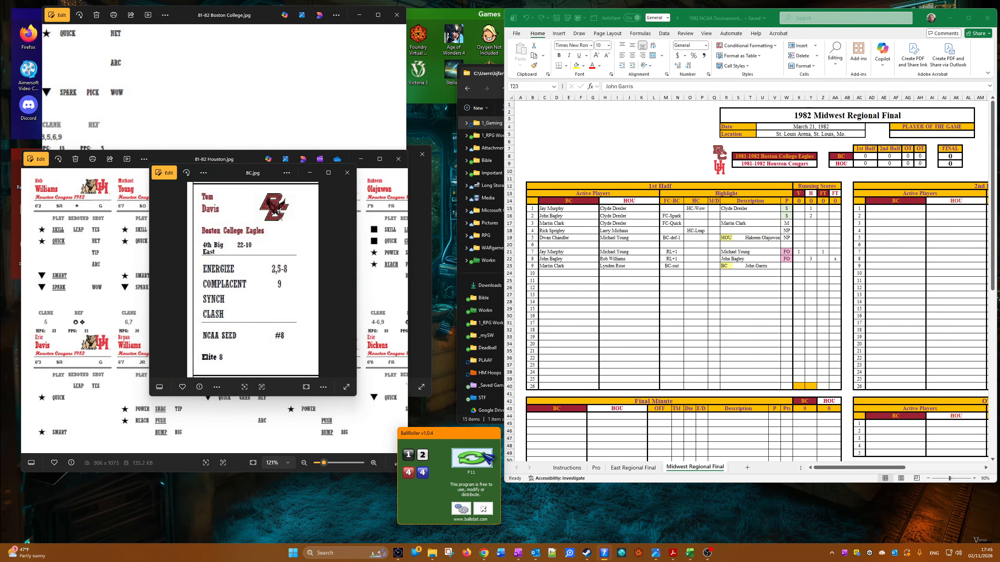
Step: Set the ninth play's P result to NP in the 1st Half table
{"action": "left_click", "coordinate": [790, 322]}
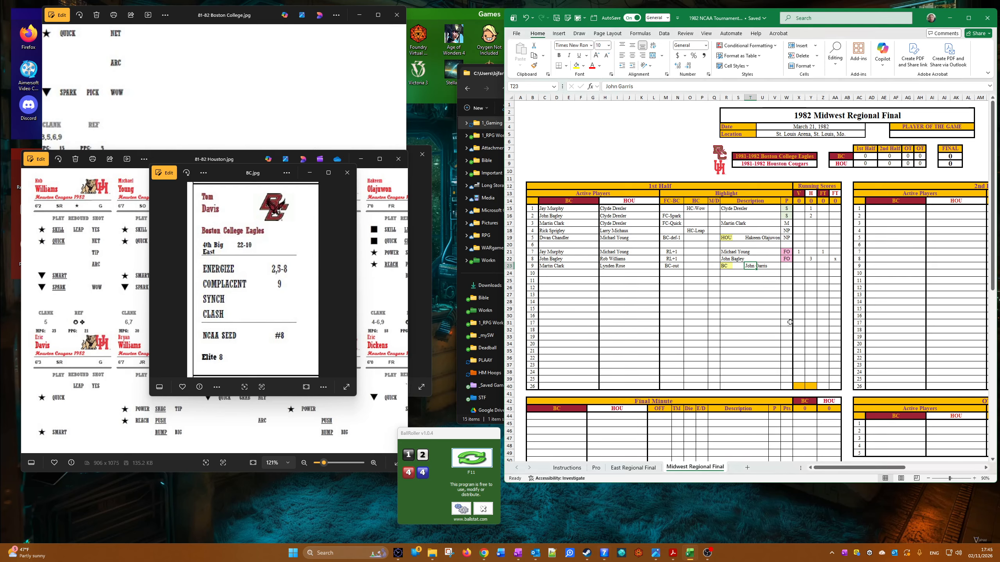
{"action": "left_click", "coordinate": [785, 267]}
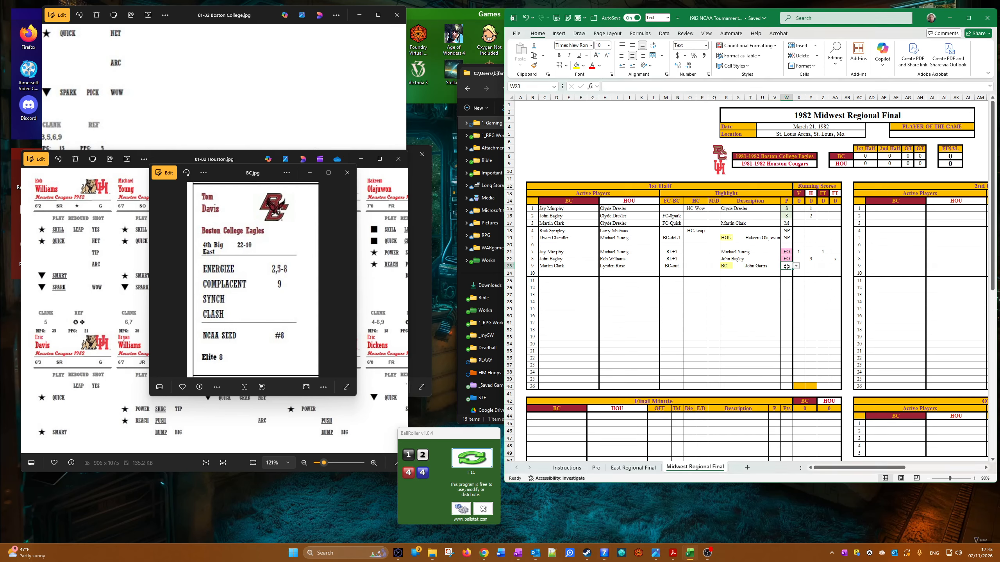
{"action": "left_click", "coordinate": [796, 266]}
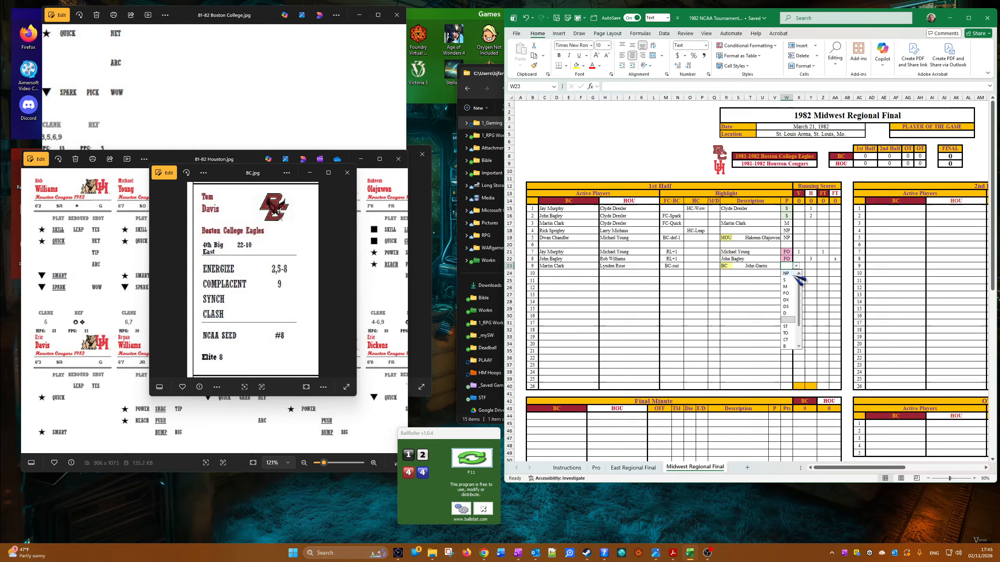
{"action": "left_click", "coordinate": [791, 287]}
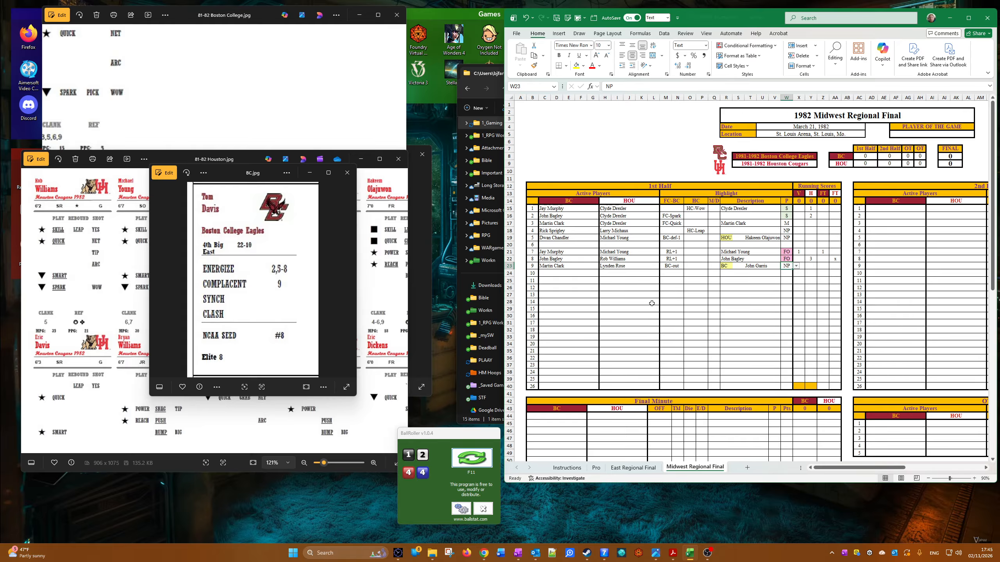
Step: Enter Martin Clark for BC and Clyde Drexler for HOU as the tenth play's active players
{"action": "left_click", "coordinate": [545, 273]}
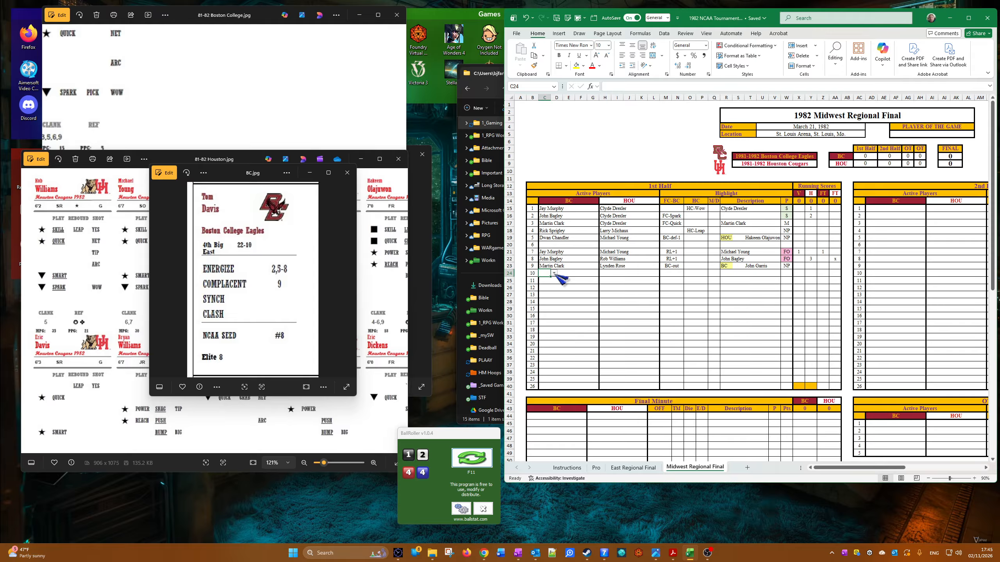
{"action": "left_click", "coordinate": [554, 273]}
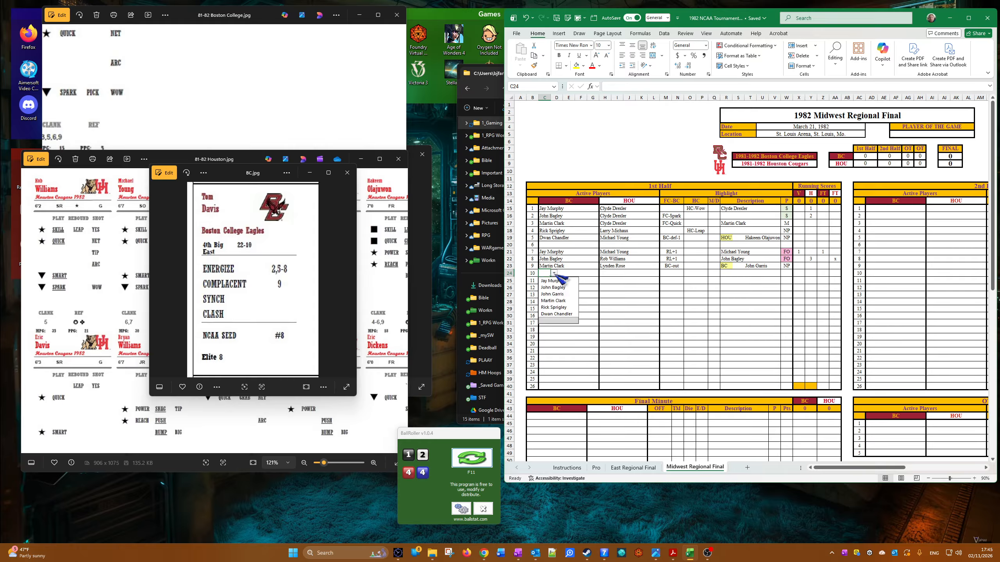
{"action": "left_click", "coordinate": [575, 301]}
{"action": "left_click", "coordinate": [623, 275]}
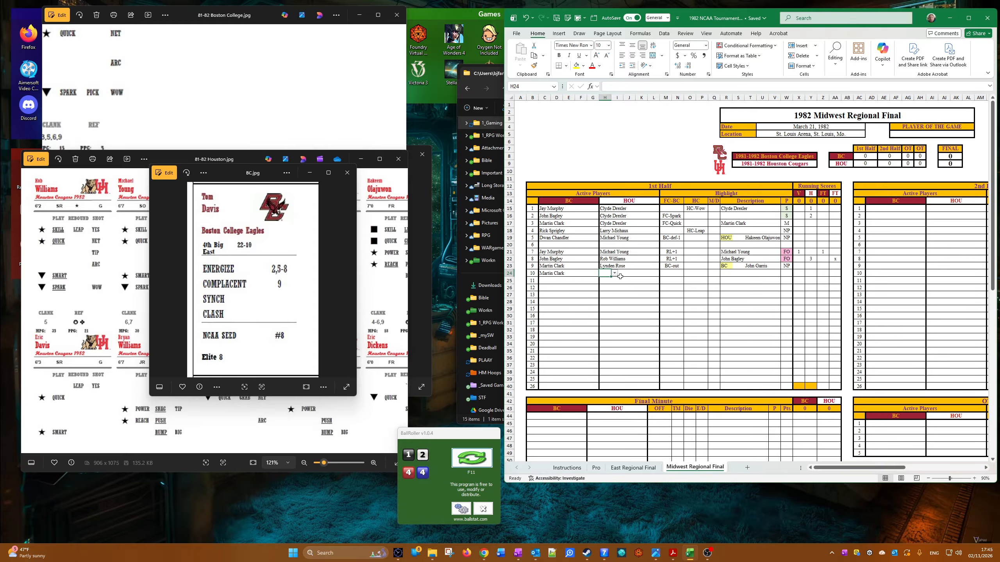
{"action": "left_click", "coordinate": [614, 273]}
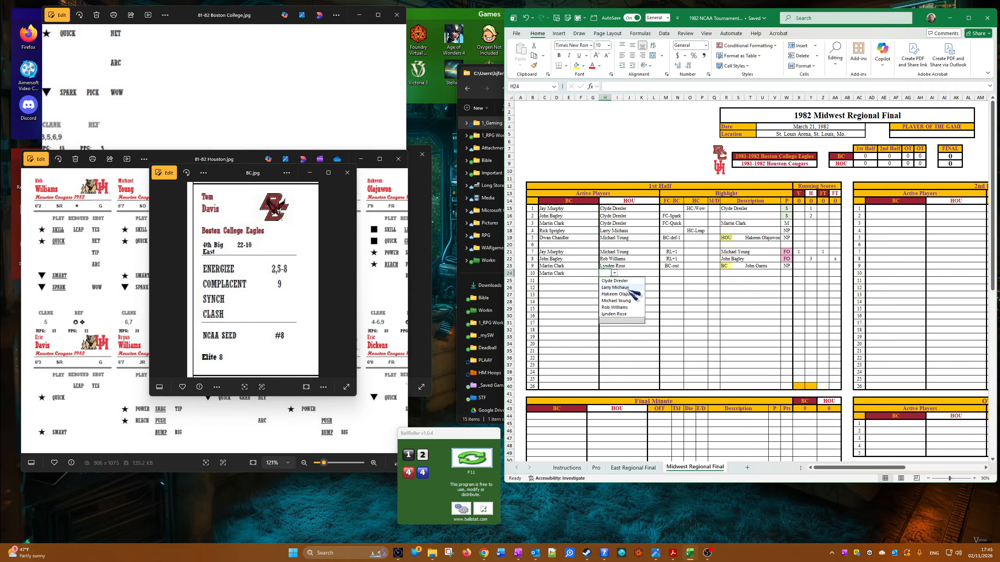
{"action": "left_click", "coordinate": [626, 280]}
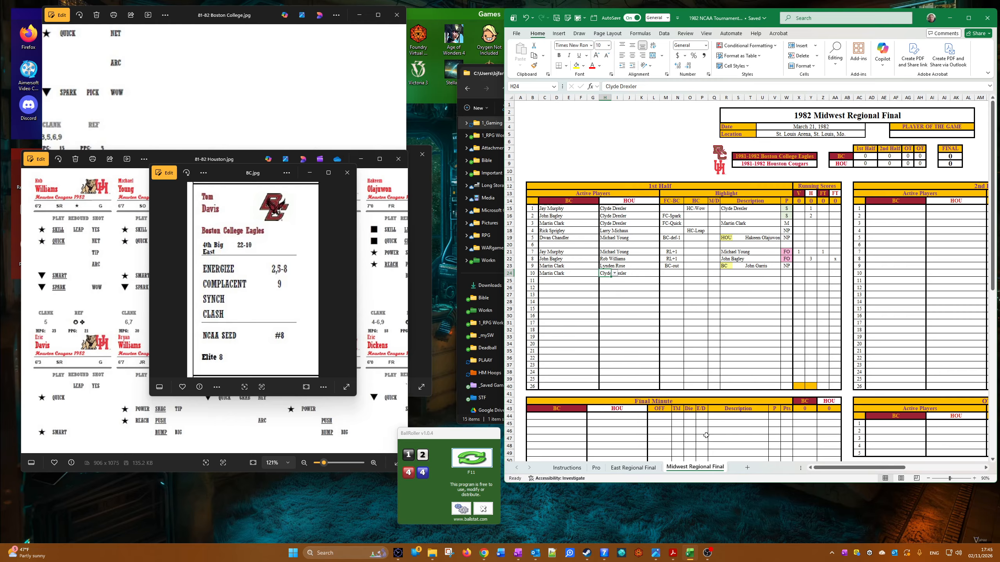
Step: Set the tenth play's FC-BC highlight to BC-out and copy the highlighted HOU label from the fifth play into its description
{"action": "left_click", "coordinate": [674, 273]}
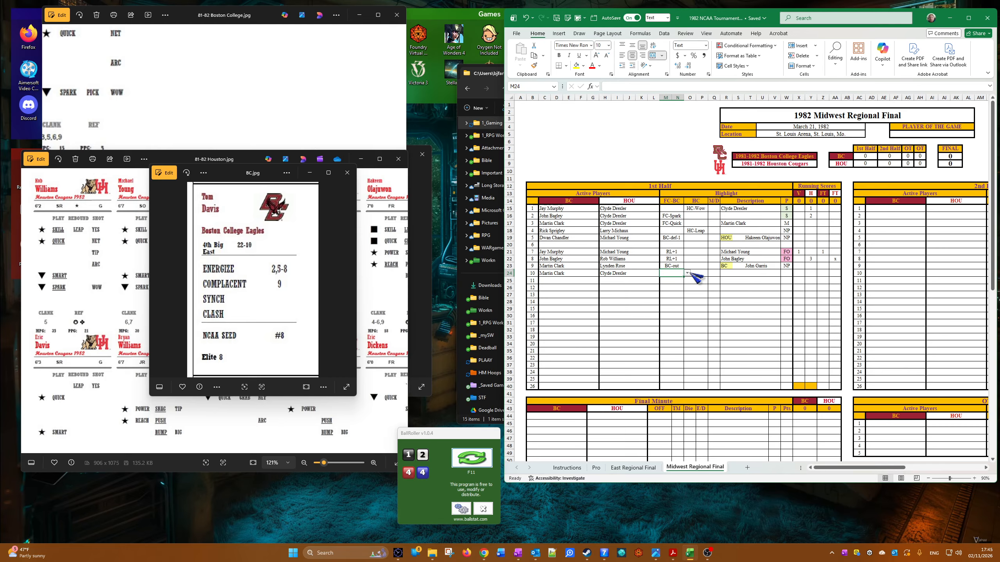
{"action": "left_click", "coordinate": [687, 273]}
{"action": "left_click", "coordinate": [675, 354]}
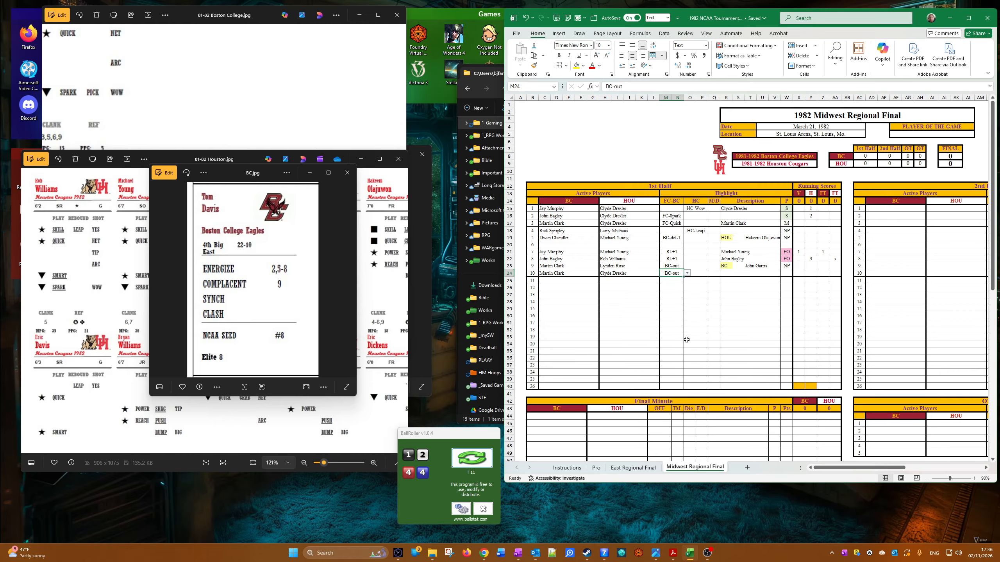
{"action": "left_click", "coordinate": [727, 238]}
{"action": "right_click", "coordinate": [726, 237]}
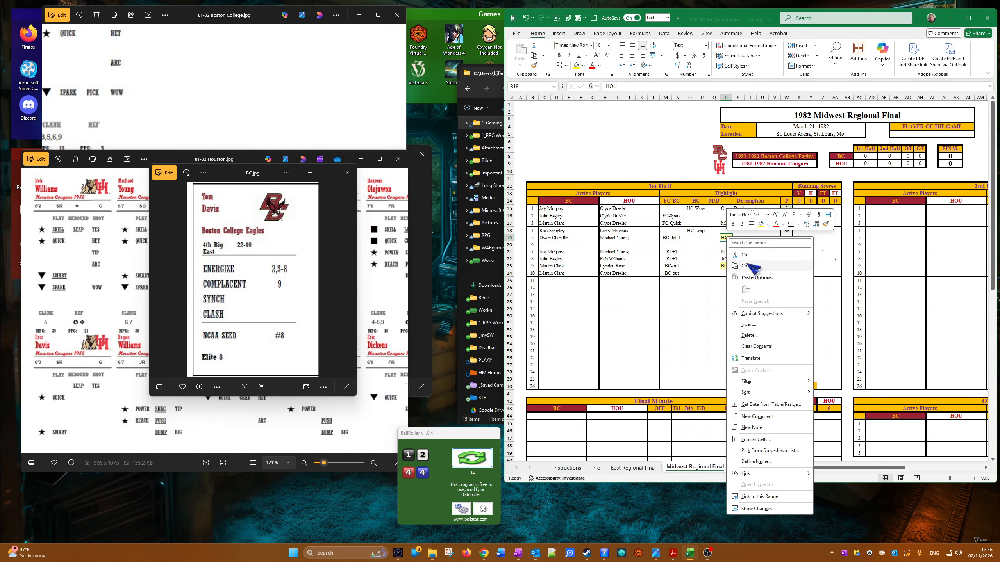
{"action": "left_click", "coordinate": [719, 271]}
{"action": "right_click", "coordinate": [718, 272]}
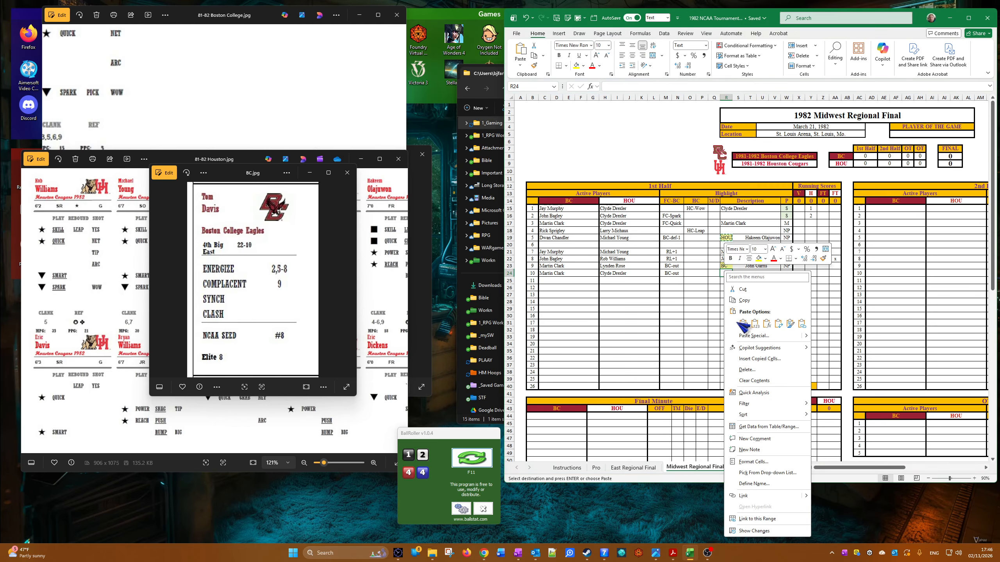
{"action": "left_click", "coordinate": [744, 324]}
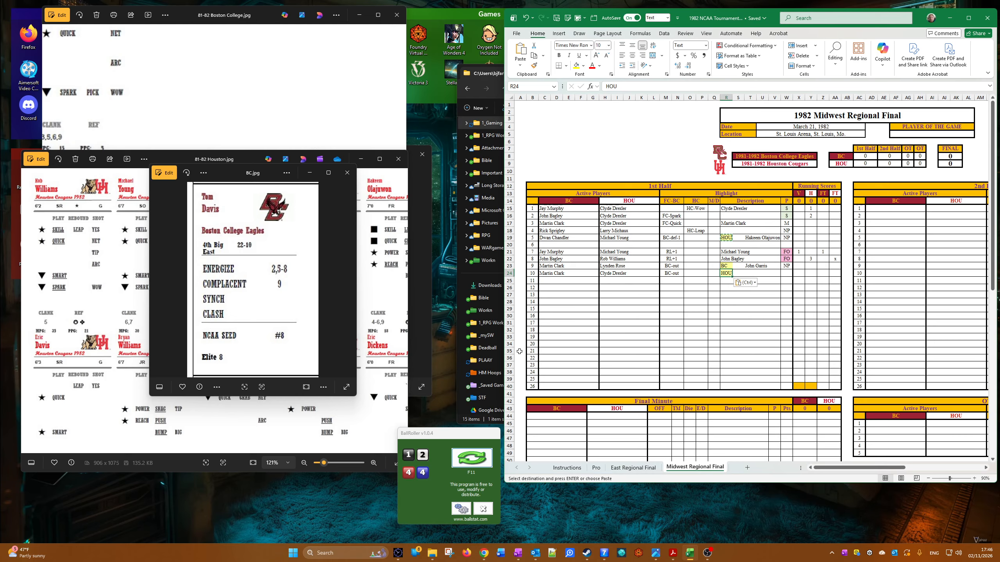
Step: Bring up the Houston player cards, shift the whole Houston team deck down one row by copying, and clear the freed first name cell
{"action": "left_click", "coordinate": [104, 302]}
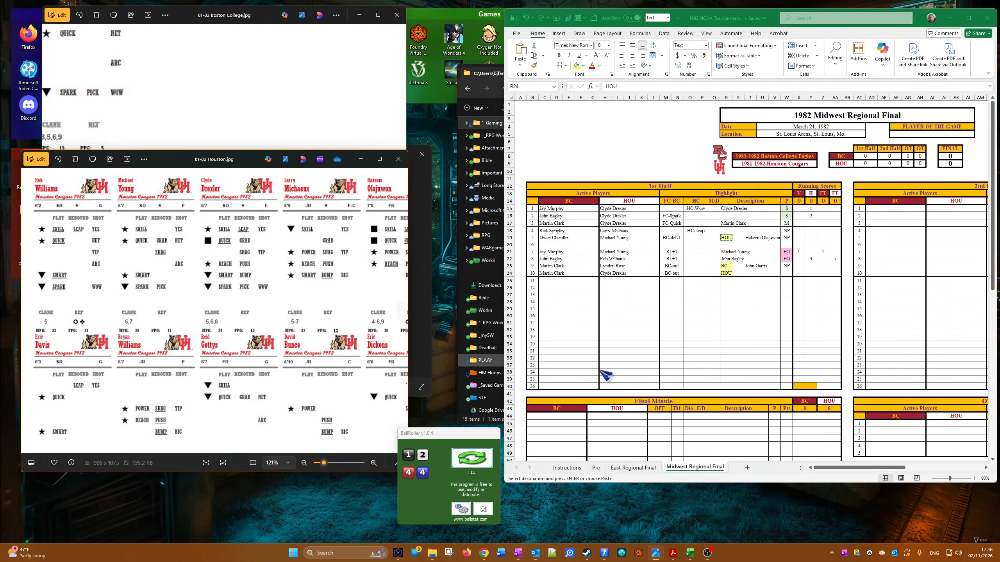
{"action": "left_click_drag", "start_coordinate": [858, 468], "coordinate": [906, 470]}
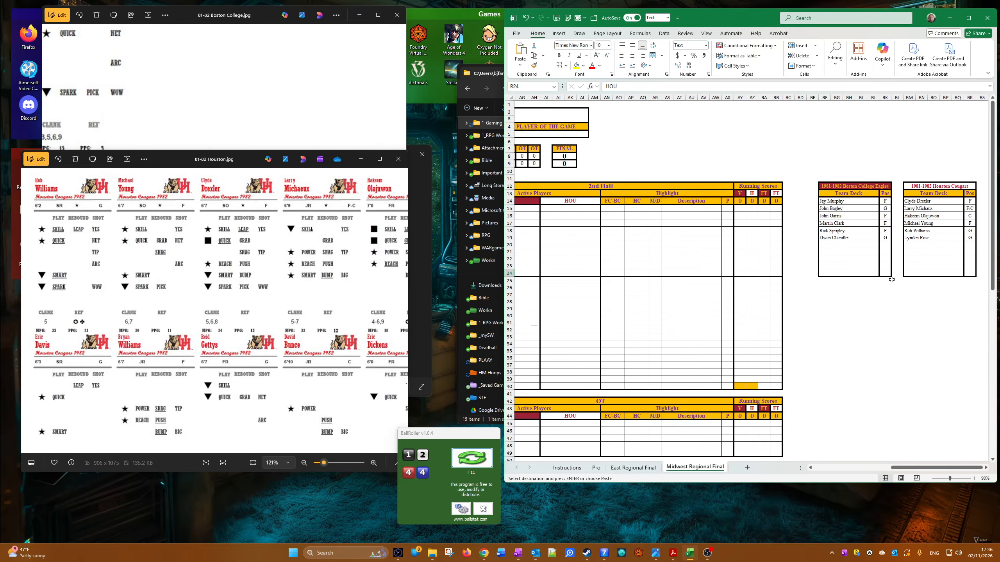
{"action": "left_click_drag", "start_coordinate": [905, 200], "coordinate": [970, 239]}
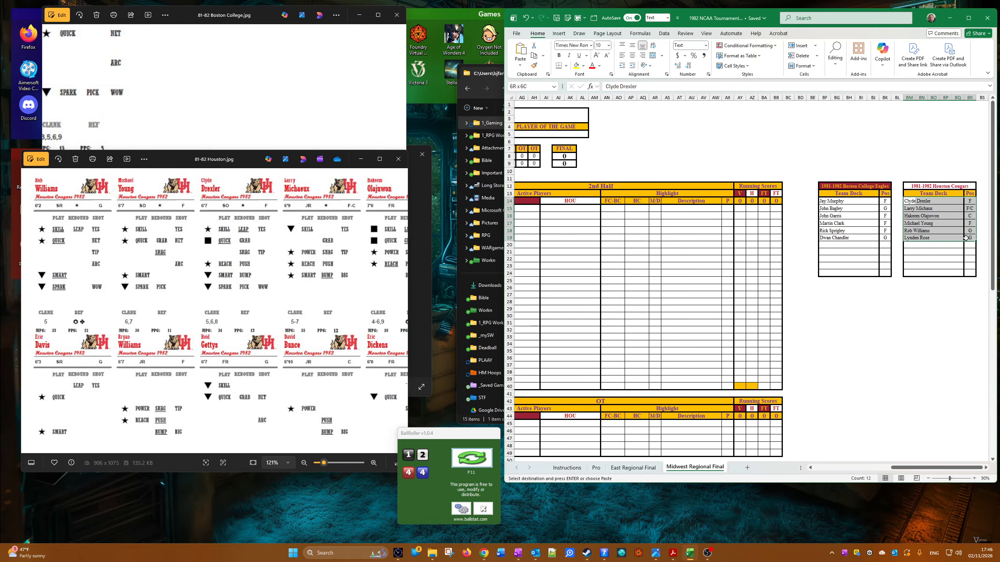
{"action": "right_click", "coordinate": [969, 240]}
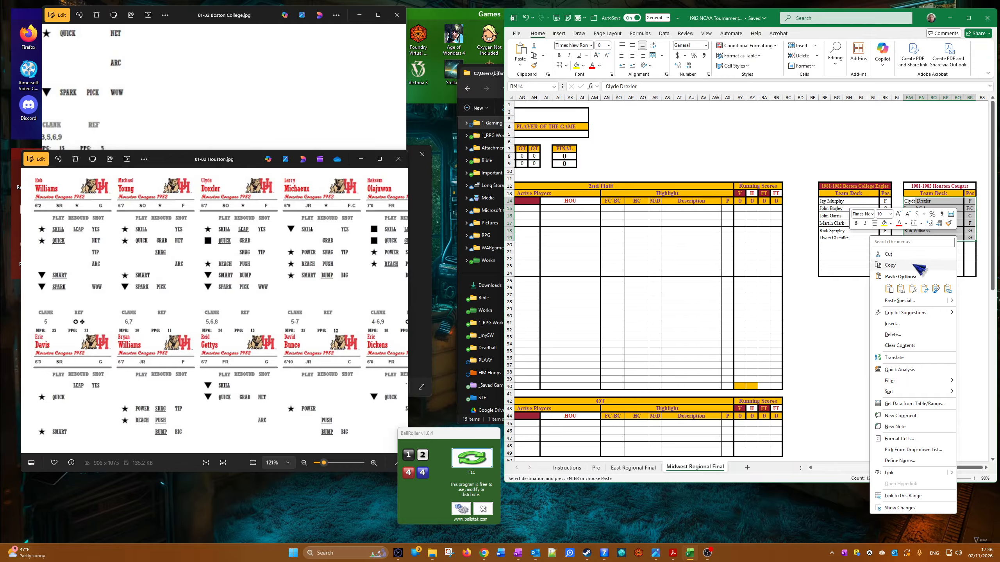
{"action": "left_click", "coordinate": [890, 265]}
{"action": "left_click", "coordinate": [909, 207]}
{"action": "right_click", "coordinate": [909, 207]}
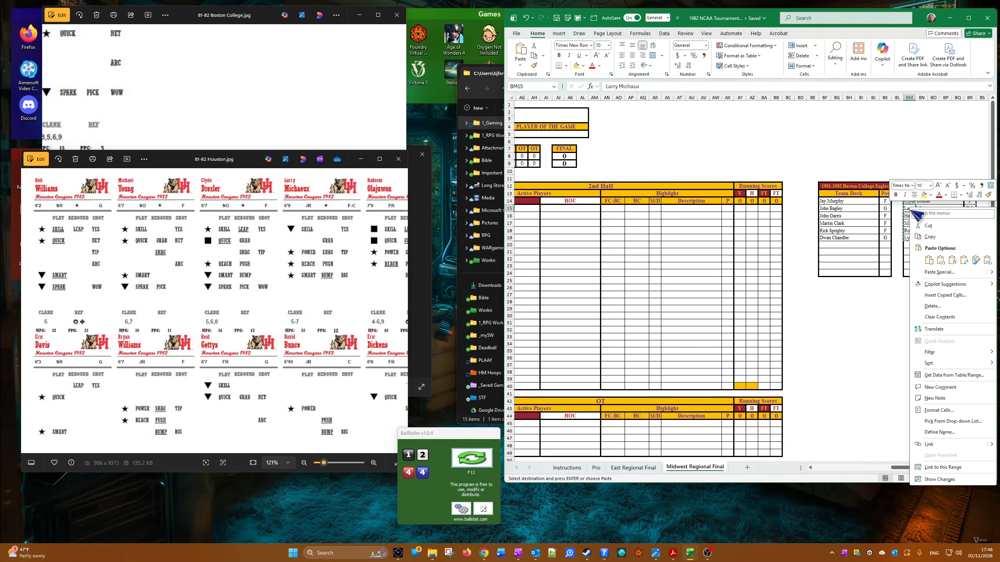
{"action": "left_click", "coordinate": [953, 268]}
{"action": "left_click", "coordinate": [912, 201]}
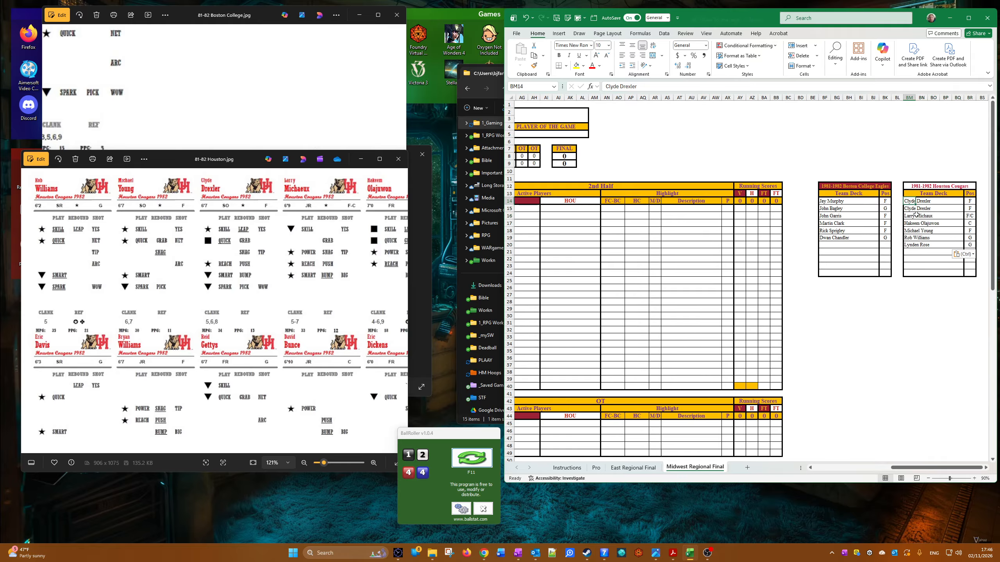
{"action": "key", "text": "Delete"}
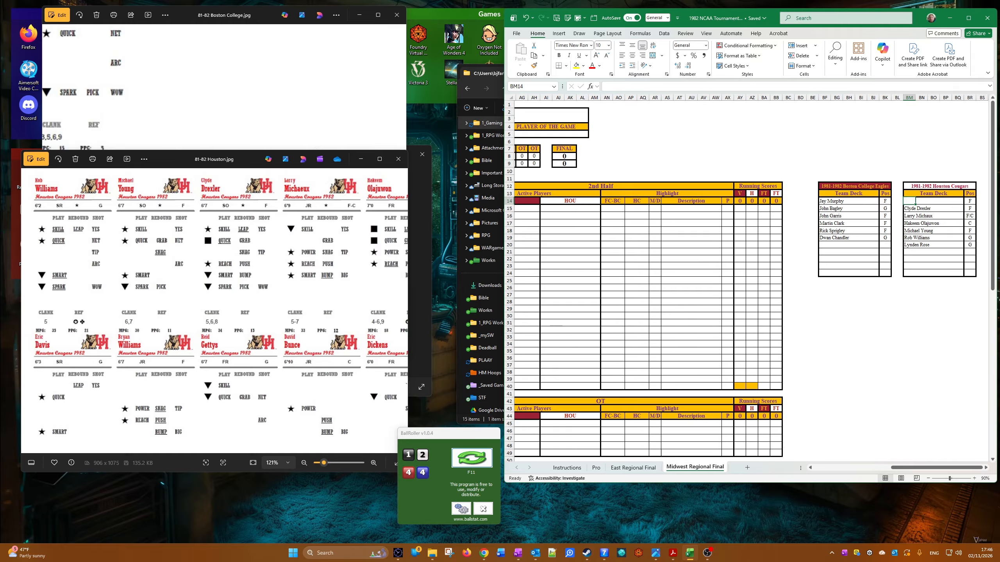
Step: Examine the Houston player cards to choose a player for the empty first row of the team deck
{"action": "scroll", "coordinate": [256, 275], "scroll_direction": "down", "scroll_amount": 3}
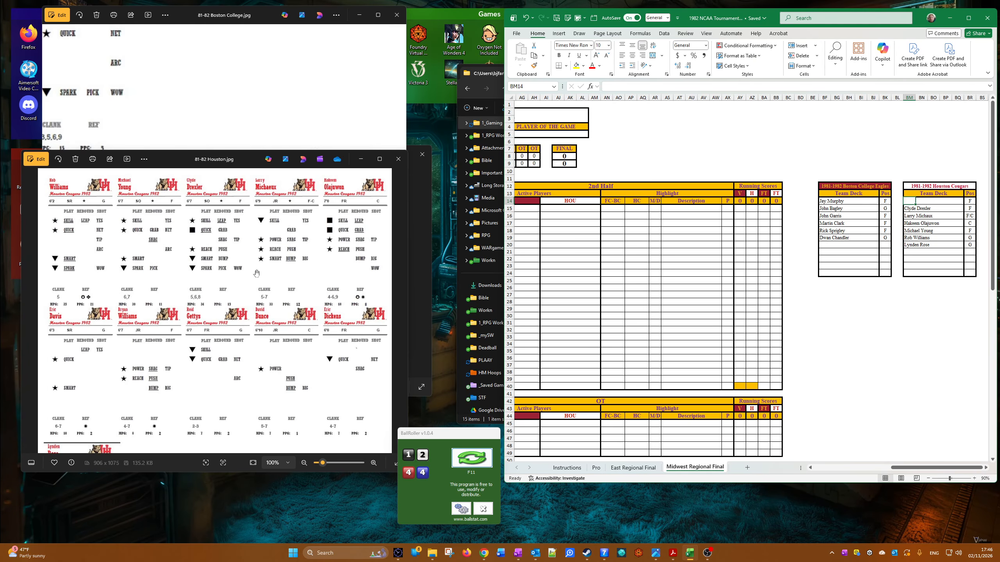
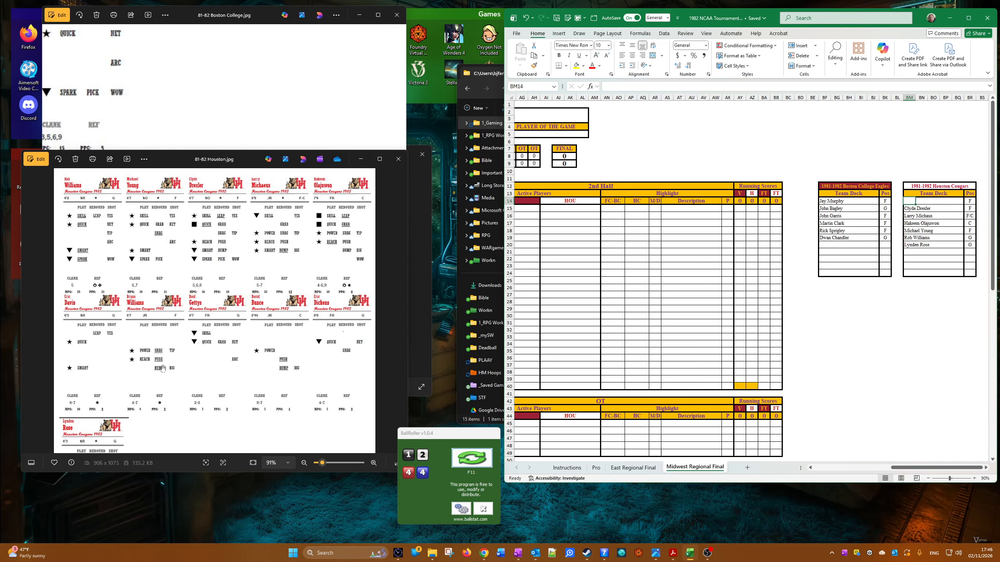
Step: Find Reid Gettys' player card and enter him with position G in the empty first row of the Houston team deck
{"action": "scroll", "coordinate": [163, 368], "scroll_direction": "down", "scroll_amount": 2}
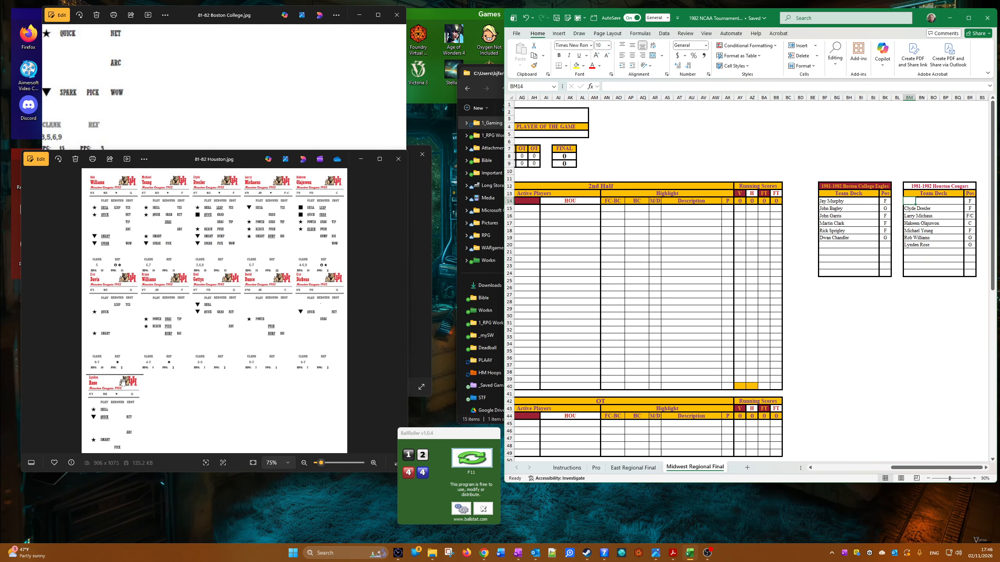
{"action": "scroll", "coordinate": [123, 382], "scroll_direction": "up", "scroll_amount": 1}
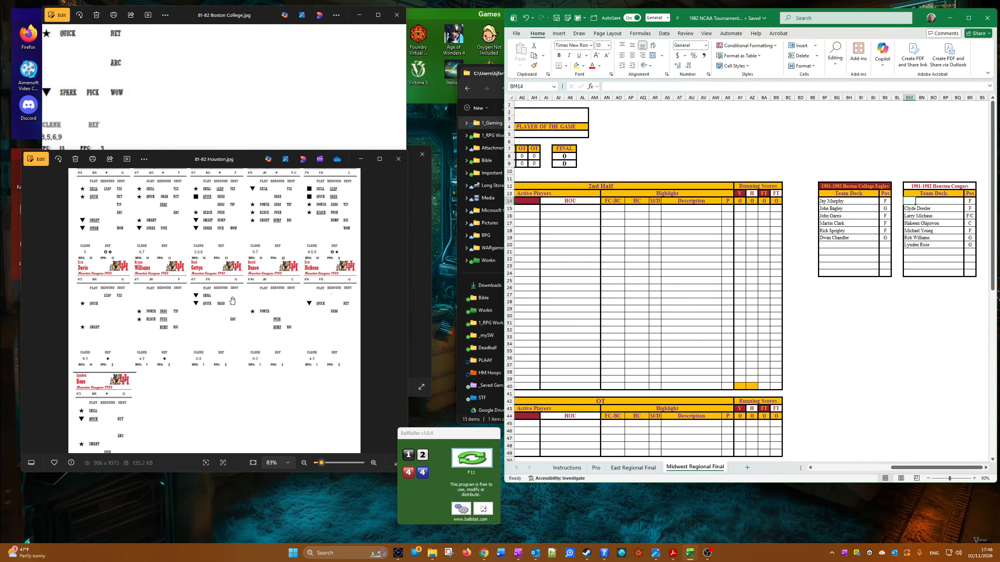
{"action": "scroll", "coordinate": [178, 315], "scroll_direction": "up", "scroll_amount": 5}
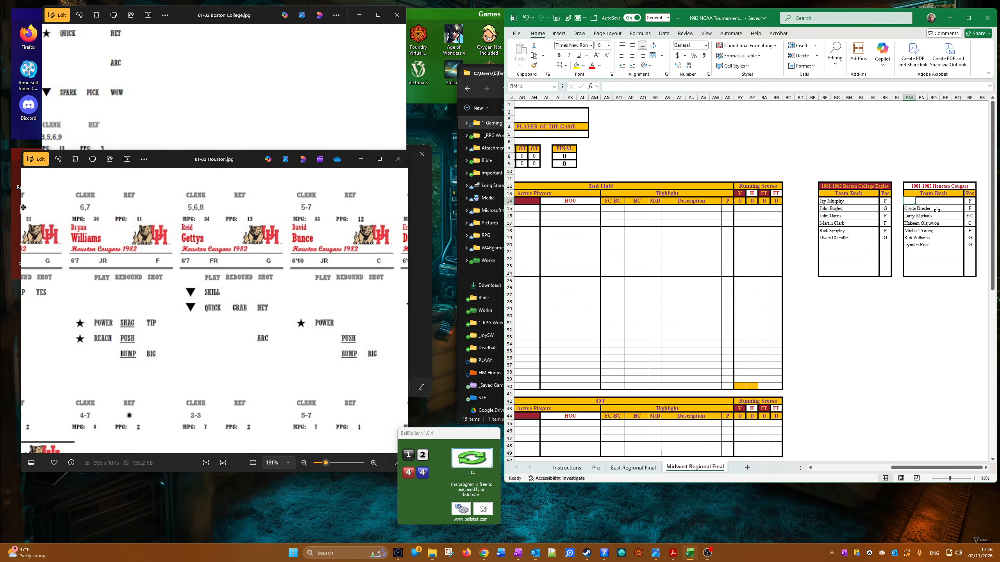
{"action": "type", "text": "Reid Gettys"}
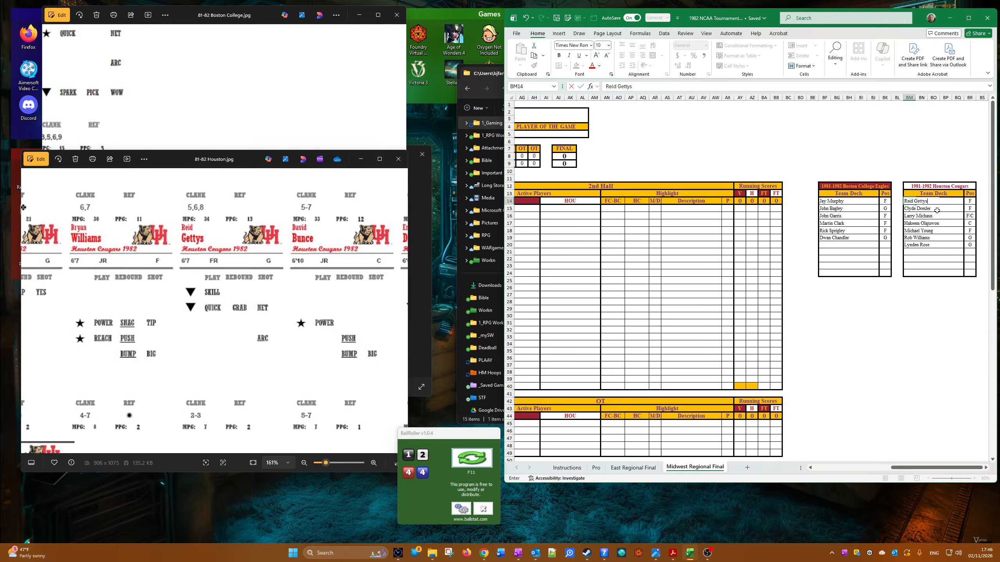
{"action": "key", "text": "Tab"}
{"action": "key", "text": "Tab"}
{"action": "key", "text": "Tab"}
{"action": "key", "text": "Tab"}
{"action": "key", "text": "Tab"}
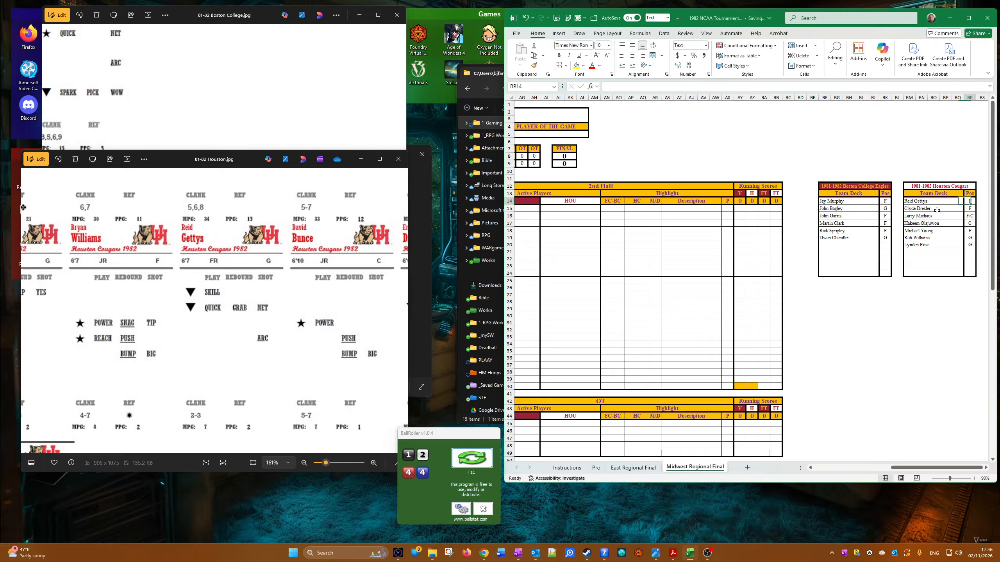
{"action": "type", "text": "G"}
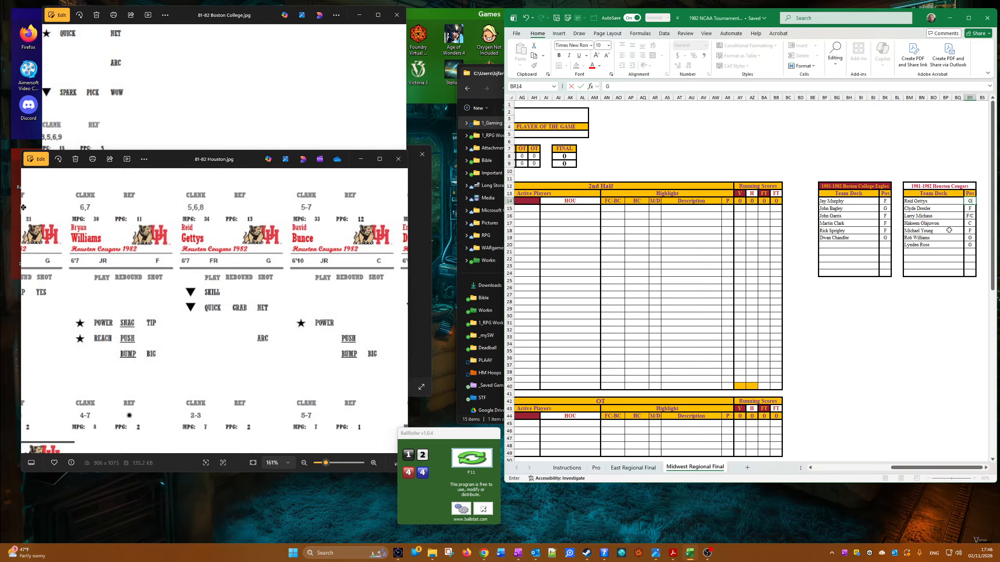
Step: Copy Reid Gettys from the Houston team deck into the tenth play's description, beside the HOU label, as a value only
{"action": "left_click", "coordinate": [913, 204]}
{"action": "right_click", "coordinate": [913, 204]}
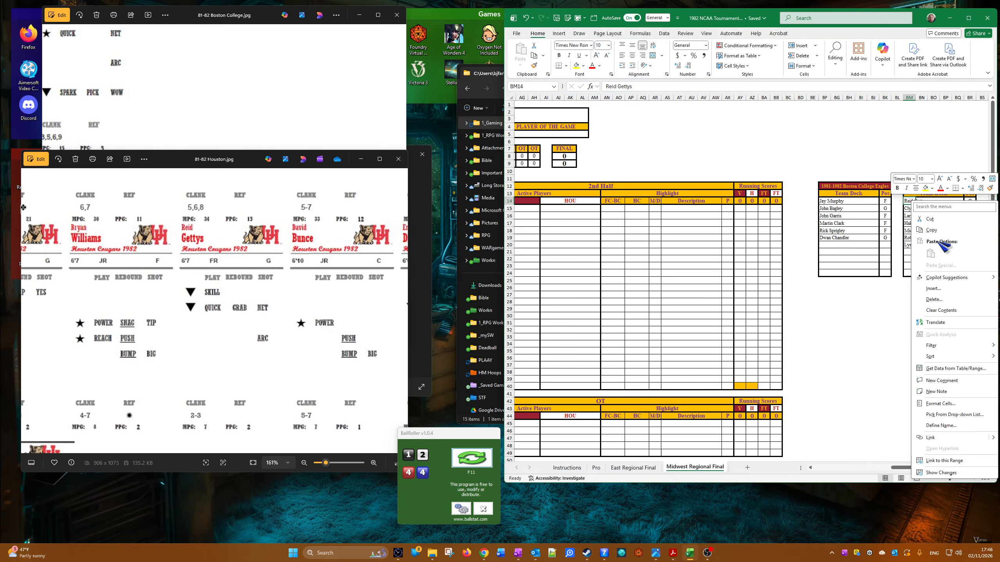
{"action": "left_click", "coordinate": [944, 240]}
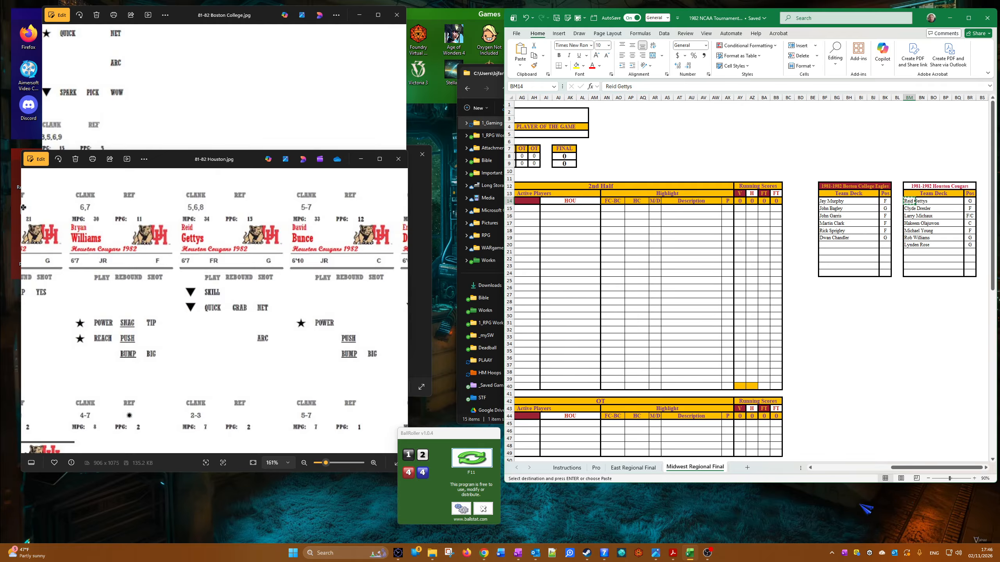
{"action": "left_click", "coordinate": [828, 466]}
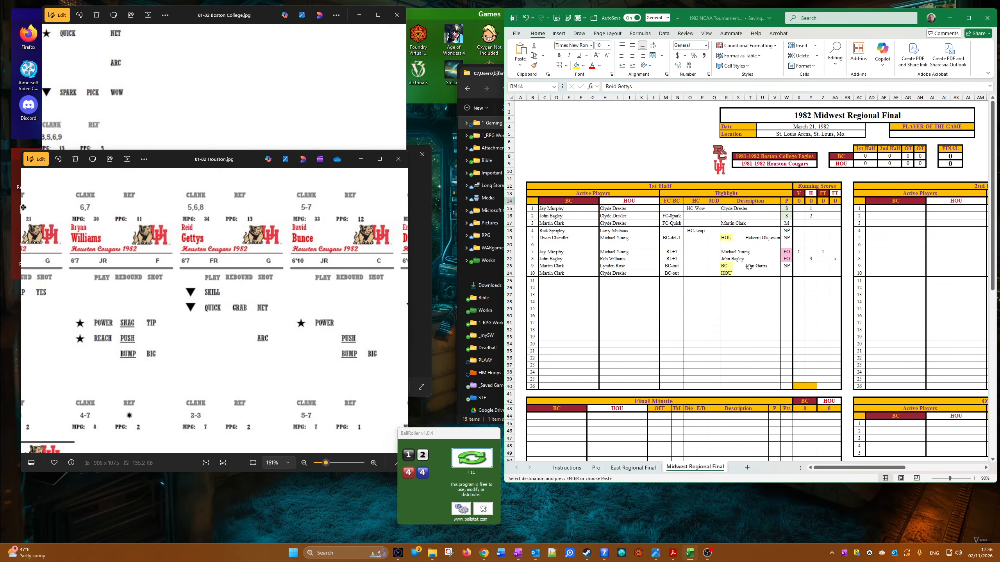
{"action": "right_click", "coordinate": [748, 273]}
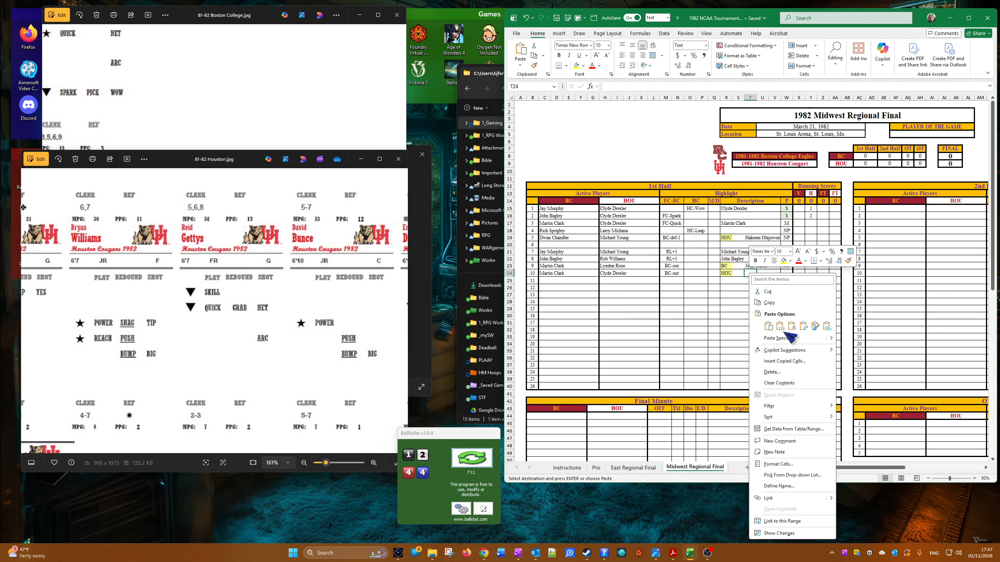
{"action": "left_click", "coordinate": [779, 326]}
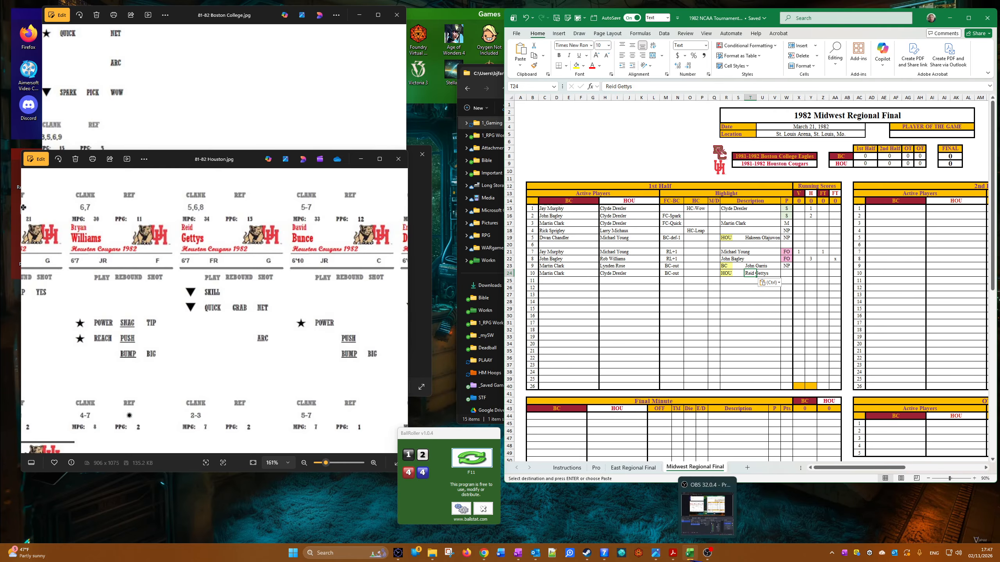
Step: Bring up the Houston team card and roll the dice for the tenth play
{"action": "mouse_move", "coordinate": [672, 552]}
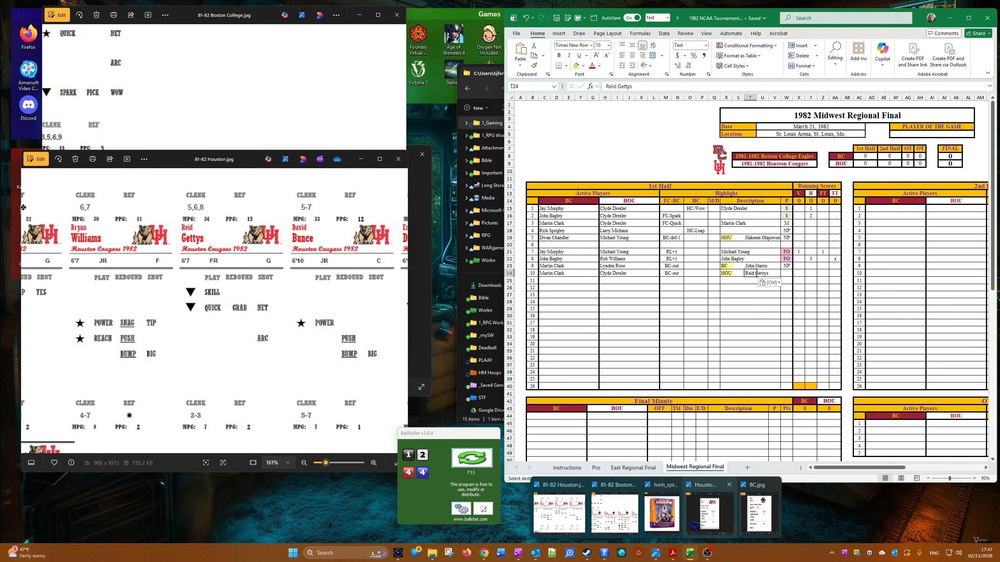
{"action": "left_click", "coordinate": [714, 509]}
{"action": "left_click", "coordinate": [475, 458]}
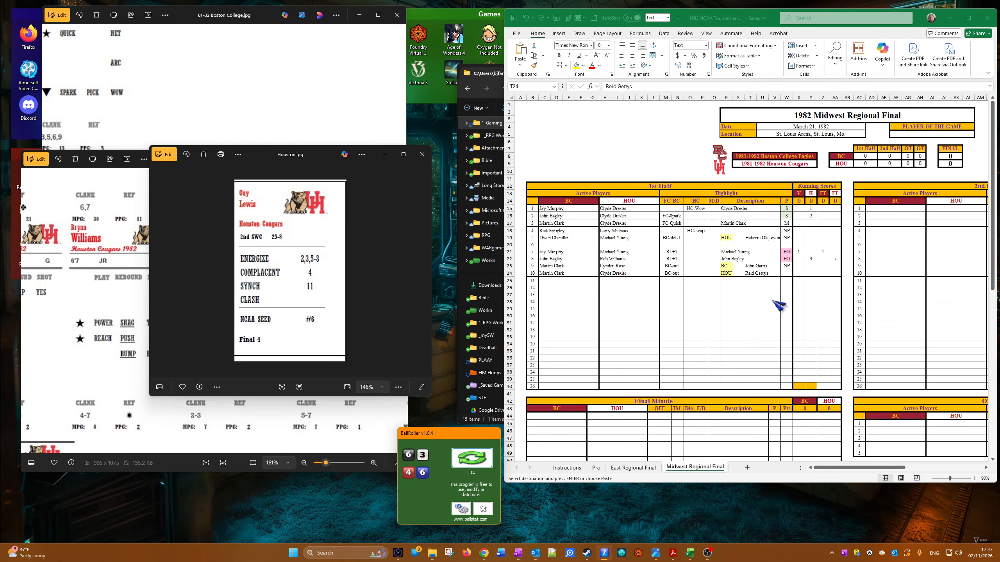
Step: Set the tenth play's P result to NP
{"action": "left_click", "coordinate": [787, 273]}
{"action": "key", "text": "ctrl+v"}
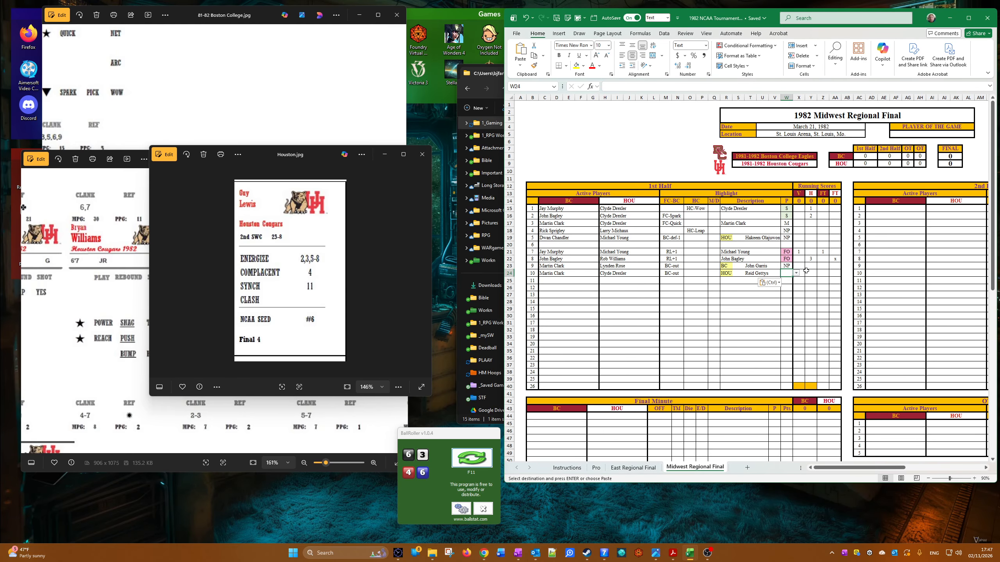
{"action": "left_click", "coordinate": [796, 274]}
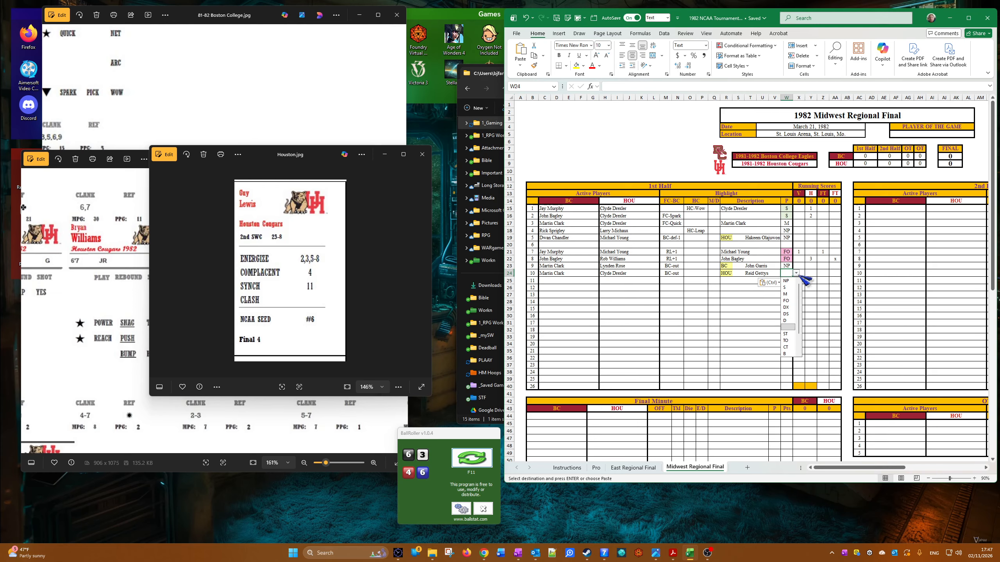
{"action": "left_click", "coordinate": [792, 308]}
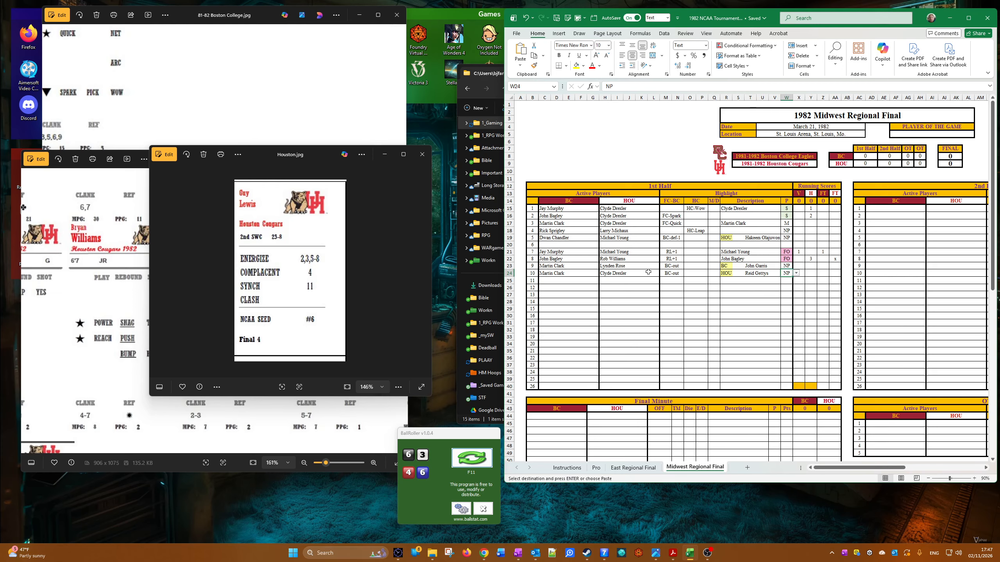
Step: Enter Rick Sprigley for BC and Clyde Drexler for HOU as the eleventh play's active players
{"action": "left_click", "coordinate": [541, 282]}
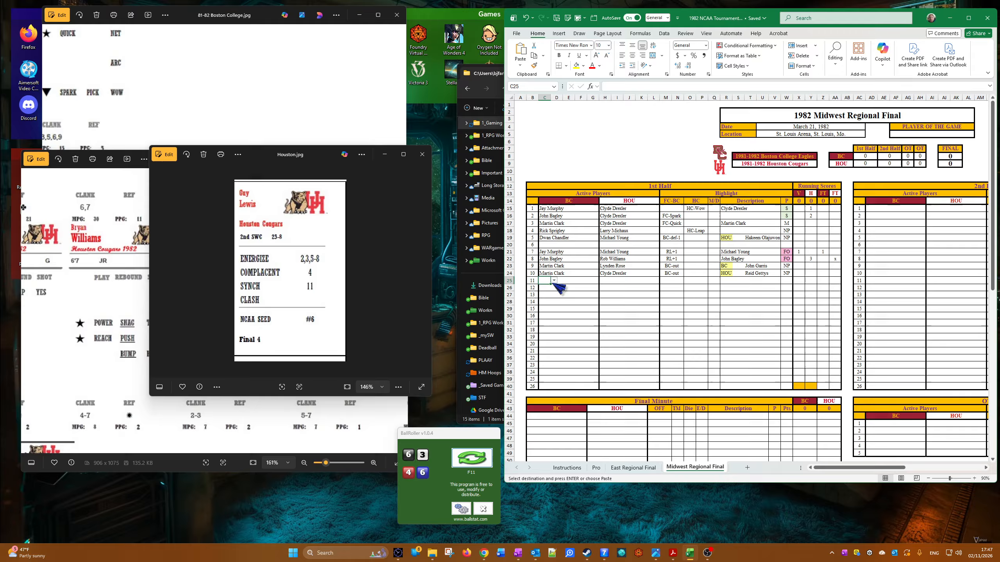
{"action": "left_click", "coordinate": [554, 280]}
{"action": "left_click", "coordinate": [554, 315]}
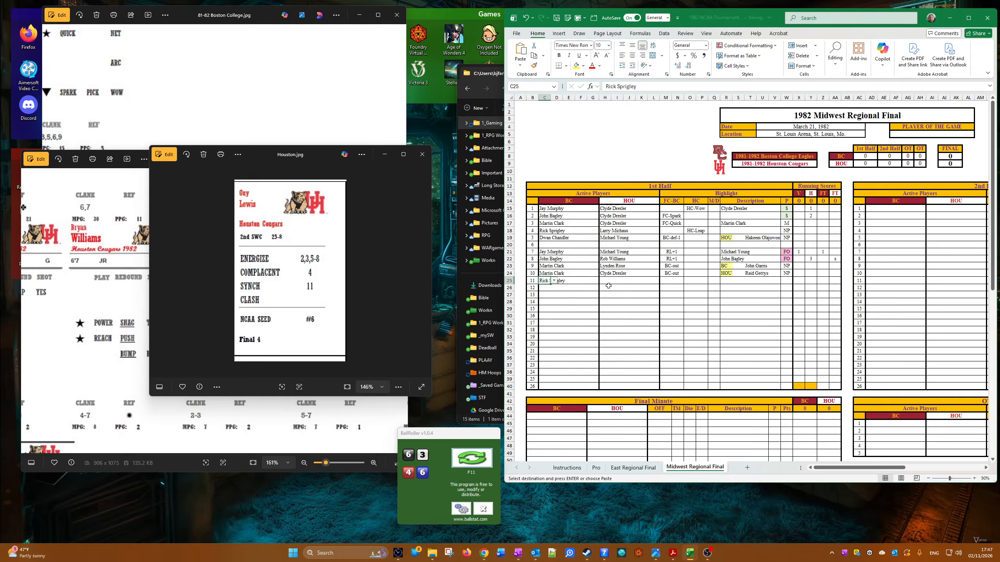
{"action": "left_click", "coordinate": [614, 283]}
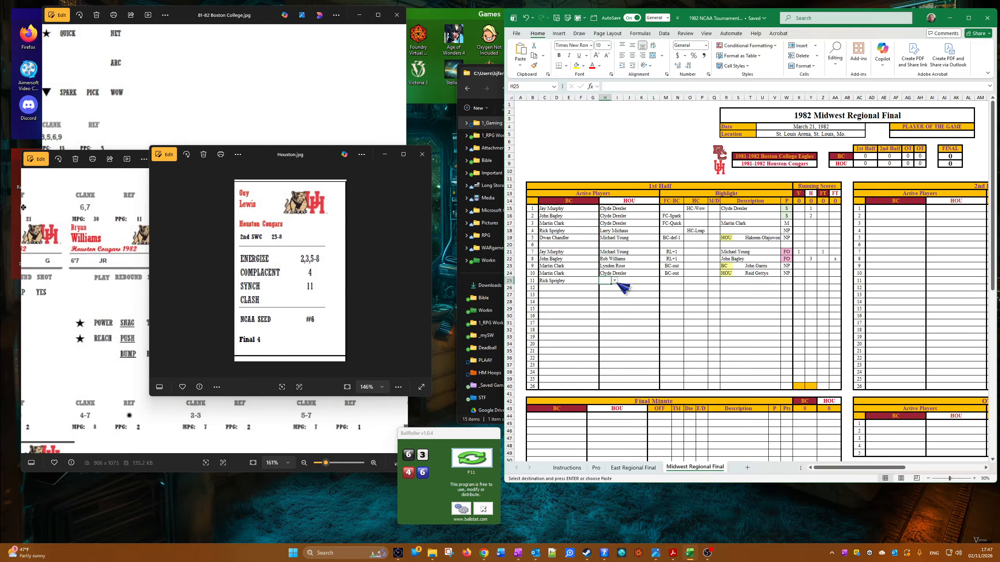
{"action": "left_click", "coordinate": [614, 280]}
{"action": "left_click", "coordinate": [623, 303]}
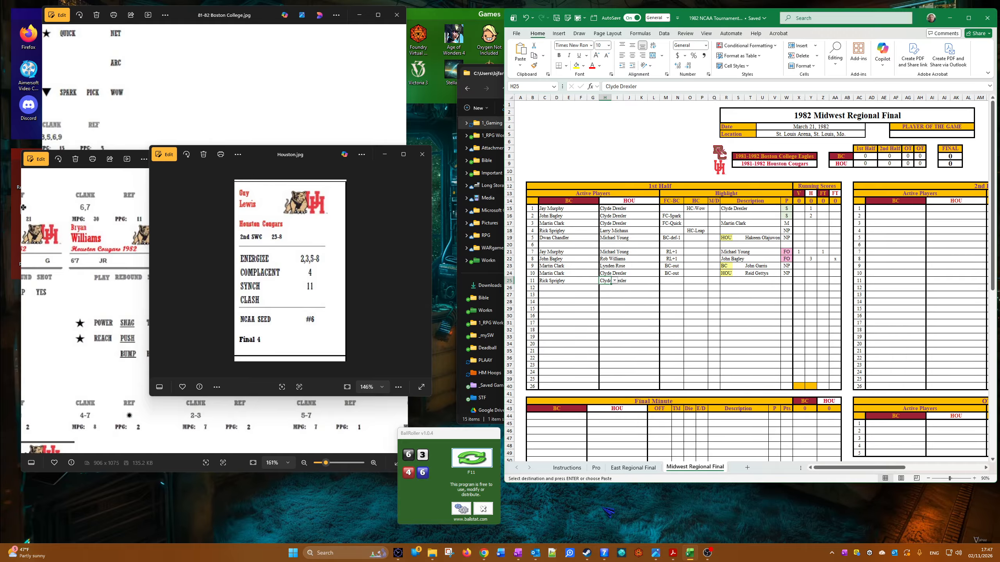
Step: Set the eleventh play's FC-BC highlight to FC-Reach
{"action": "left_click", "coordinate": [678, 281]}
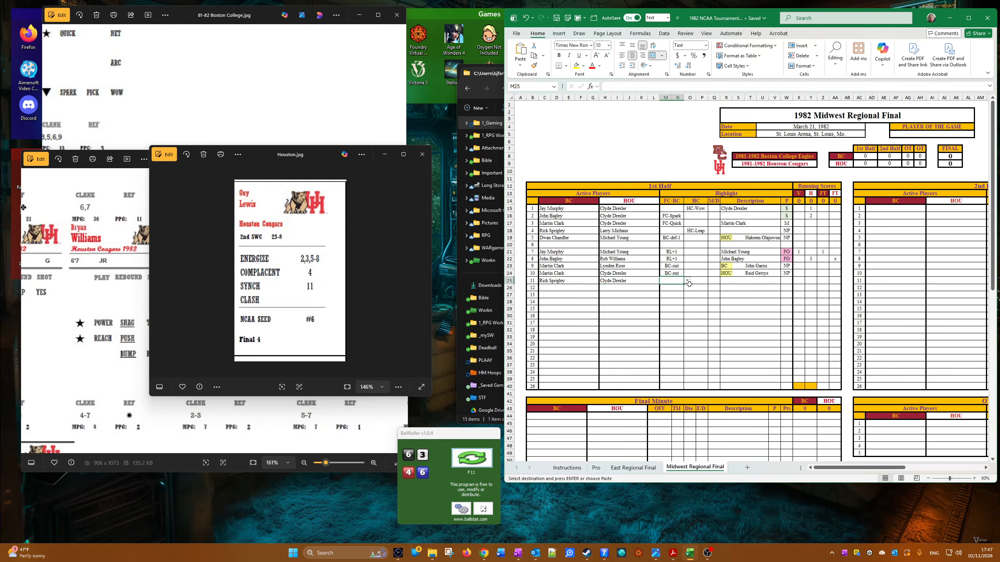
{"action": "left_click", "coordinate": [687, 280]}
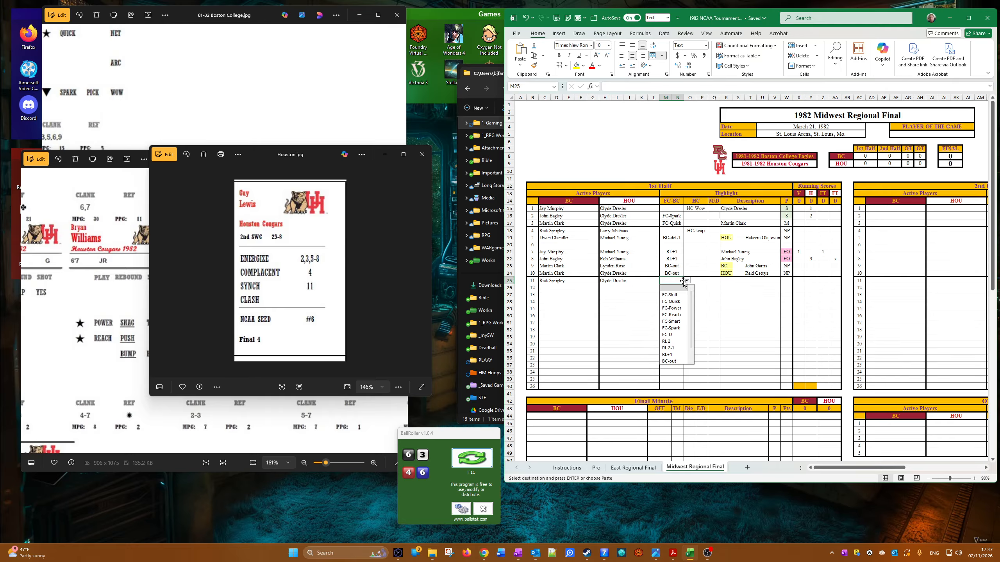
{"action": "left_click", "coordinate": [677, 315]}
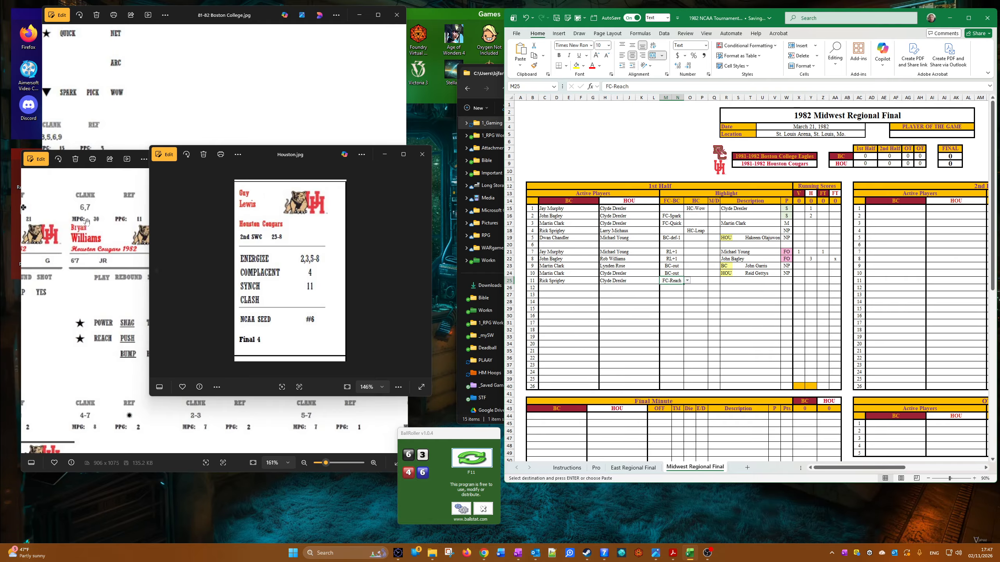
Step: Check Rick Sprigley's Boston College player card and copy his name as a value into the eleventh play's description
{"action": "left_click", "coordinate": [119, 106]}
{"action": "scroll", "coordinate": [118, 106], "scroll_direction": "down", "scroll_amount": 3}
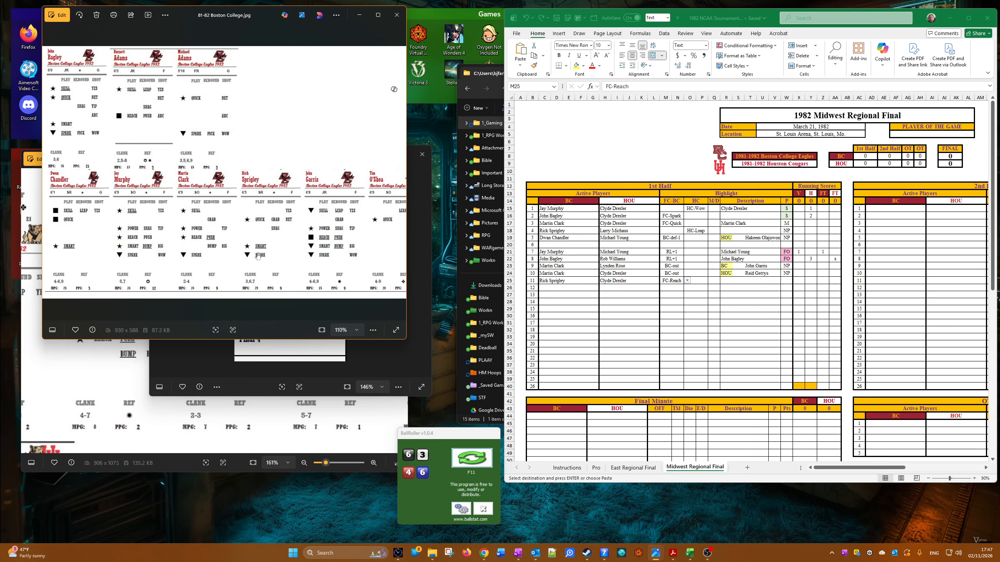
{"action": "scroll", "coordinate": [258, 256], "scroll_direction": "up", "scroll_amount": 2}
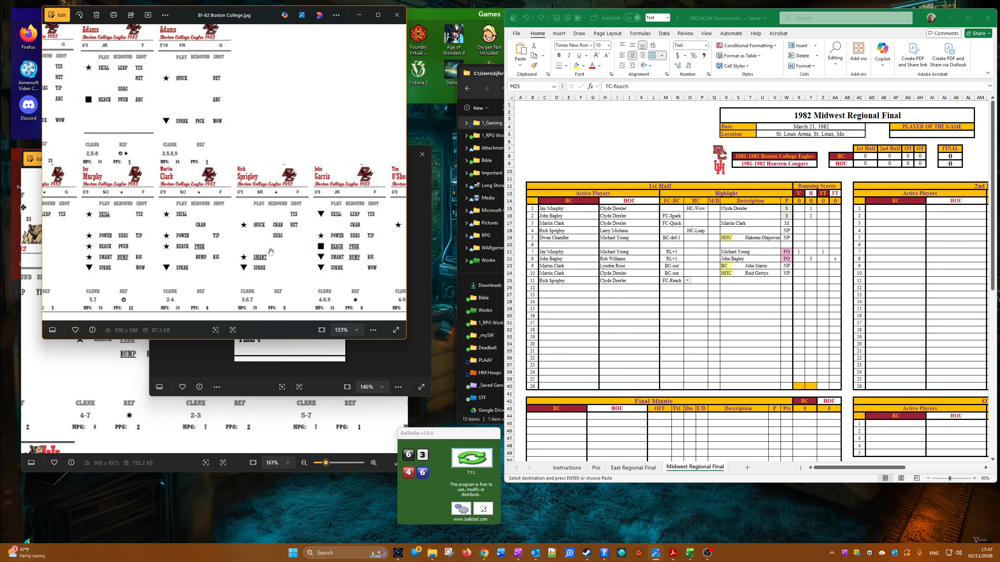
{"action": "left_click", "coordinate": [622, 337]}
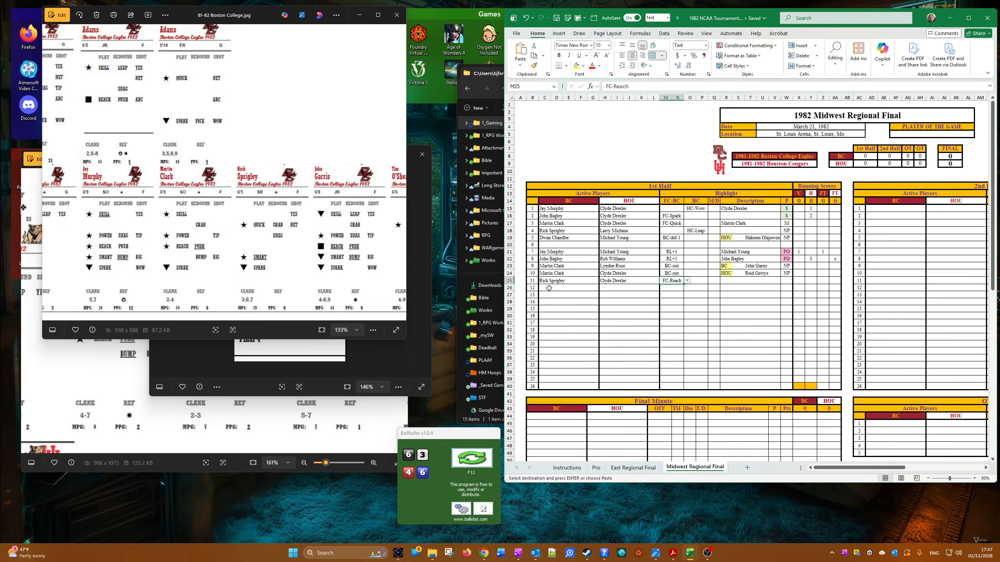
{"action": "right_click", "coordinate": [541, 278]}
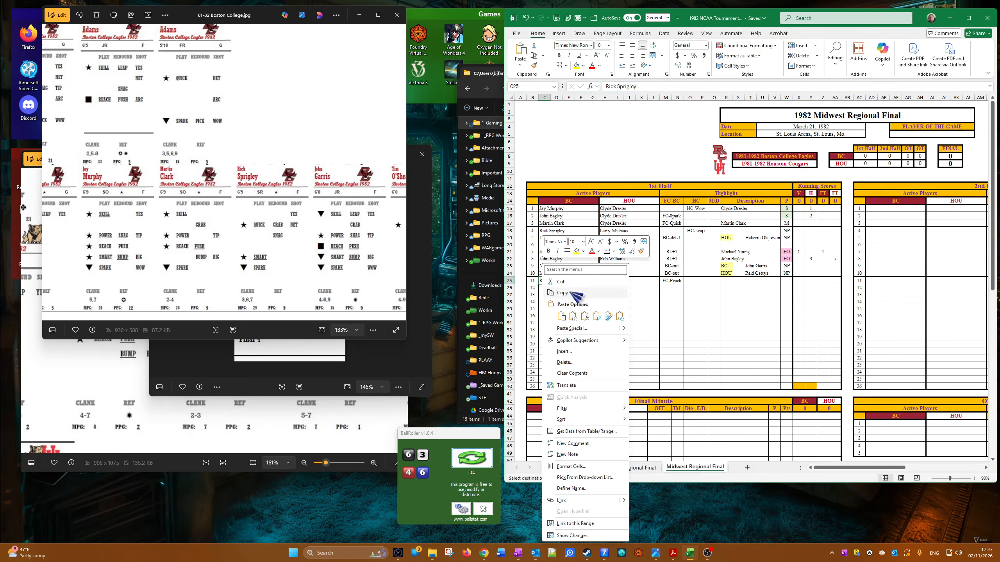
{"action": "left_click", "coordinate": [692, 296]}
{"action": "right_click", "coordinate": [725, 279]}
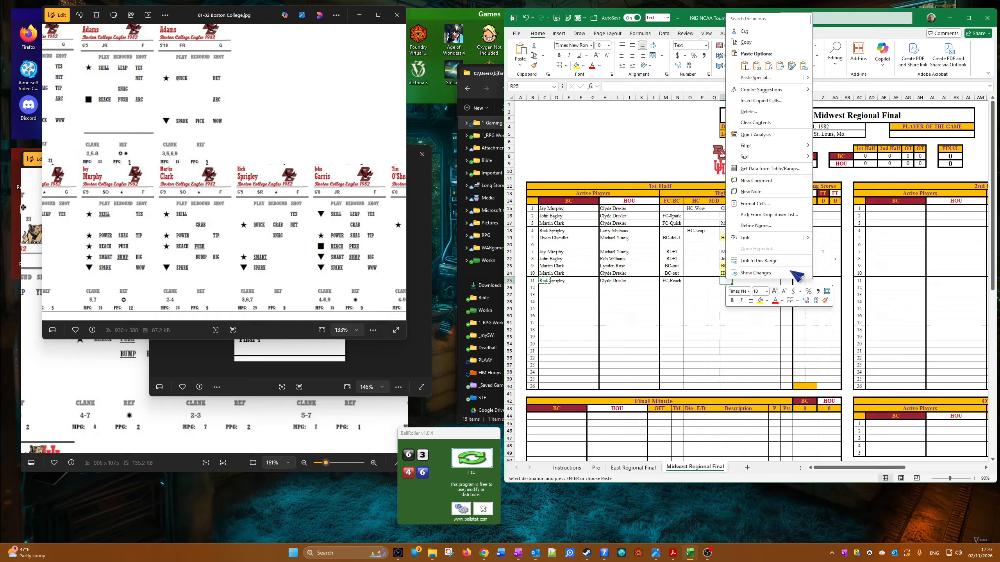
{"action": "left_click", "coordinate": [765, 67]}
Step: Set the eleventh play's P result to M
{"action": "left_click", "coordinate": [791, 282]}
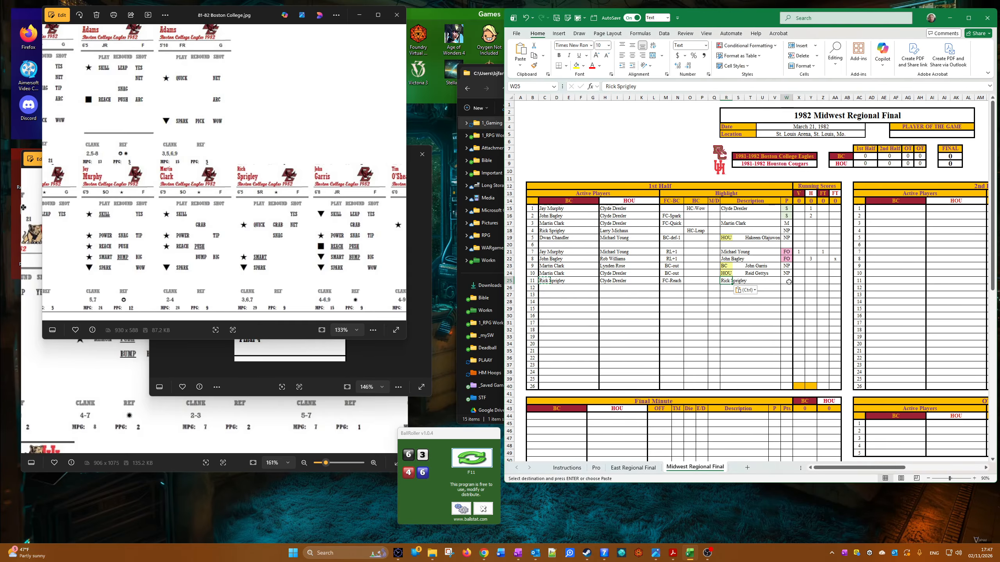
{"action": "left_click", "coordinate": [796, 281]}
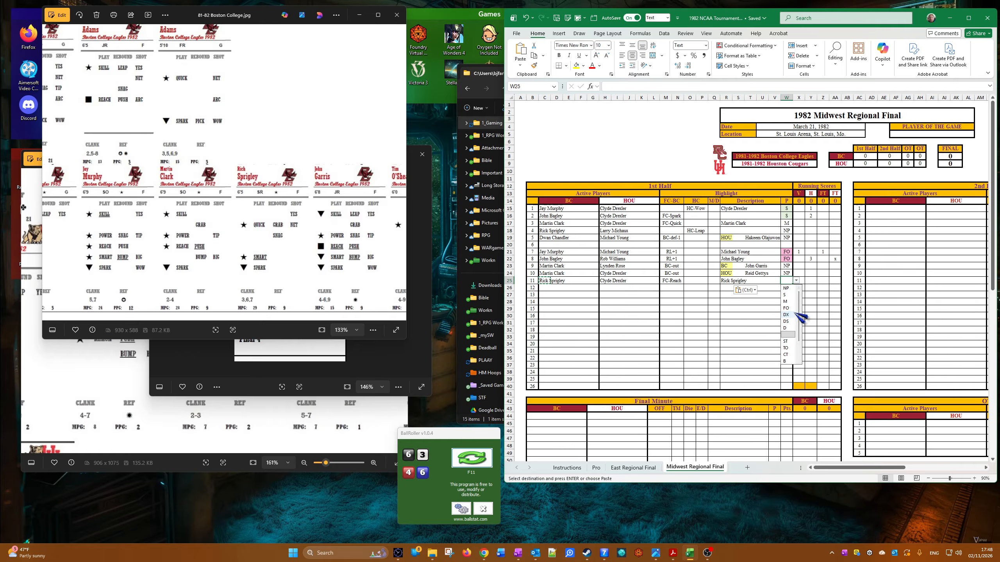
{"action": "left_click", "coordinate": [785, 302]}
Step: Enter Dwan Chandler for BC and Larry Michaux for HOU as the twelfth play's active players
{"action": "left_click", "coordinate": [549, 288]}
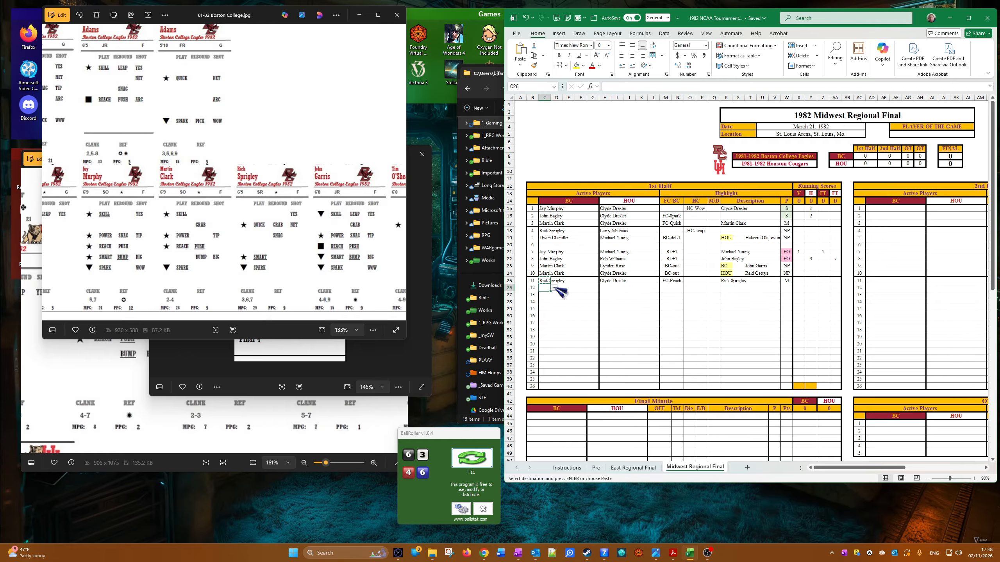
{"action": "left_click", "coordinate": [553, 288]}
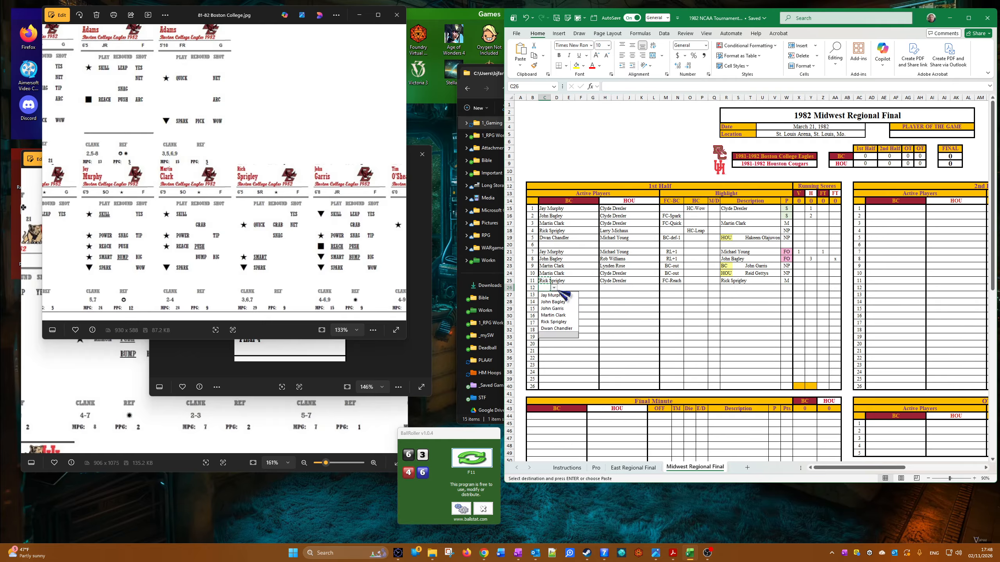
{"action": "left_click", "coordinate": [571, 329]}
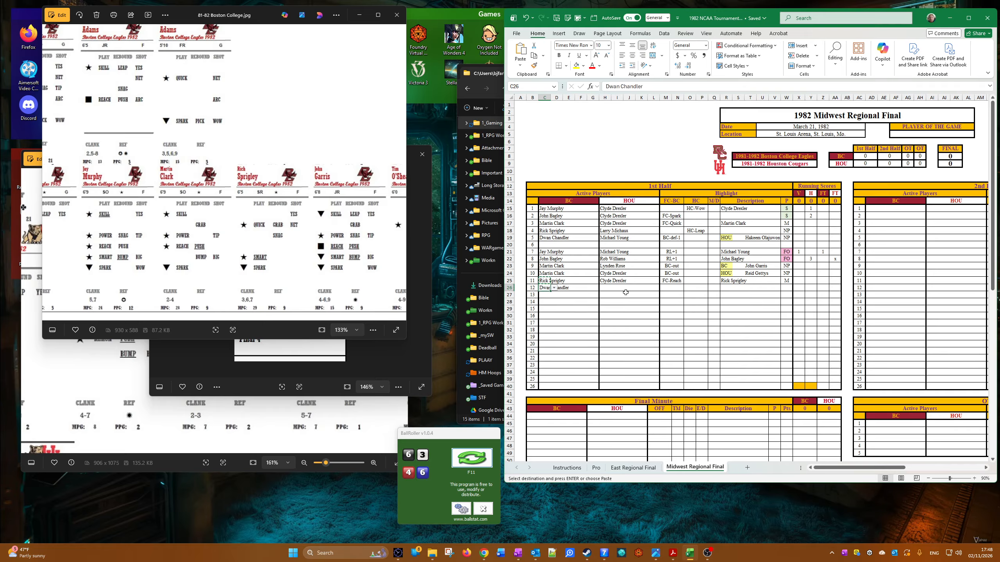
{"action": "left_click", "coordinate": [612, 289]}
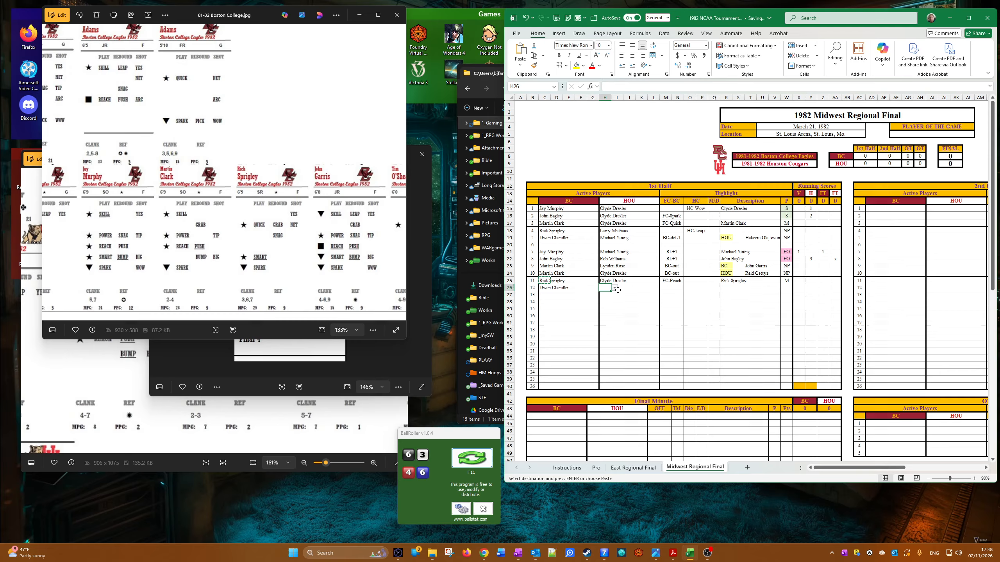
{"action": "left_click", "coordinate": [614, 288]}
{"action": "left_click", "coordinate": [626, 301]}
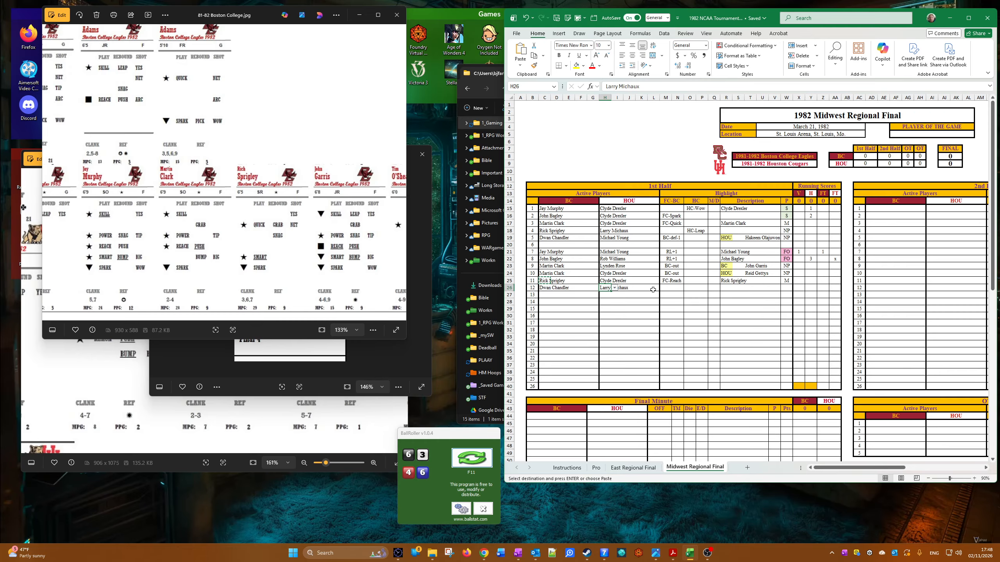
{"action": "left_click", "coordinate": [674, 287]}
{"action": "left_click", "coordinate": [687, 288]}
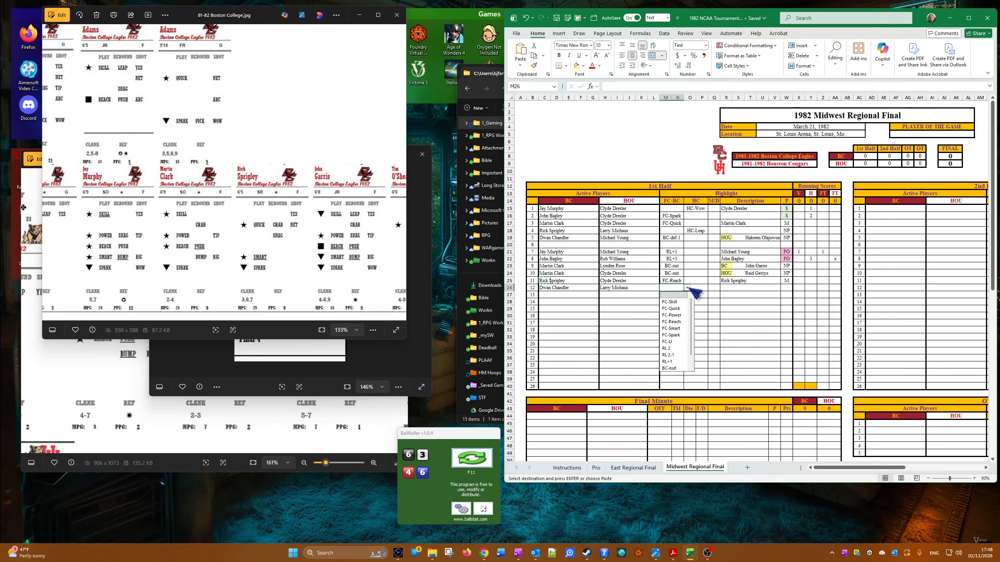
{"action": "left_click", "coordinate": [685, 349]}
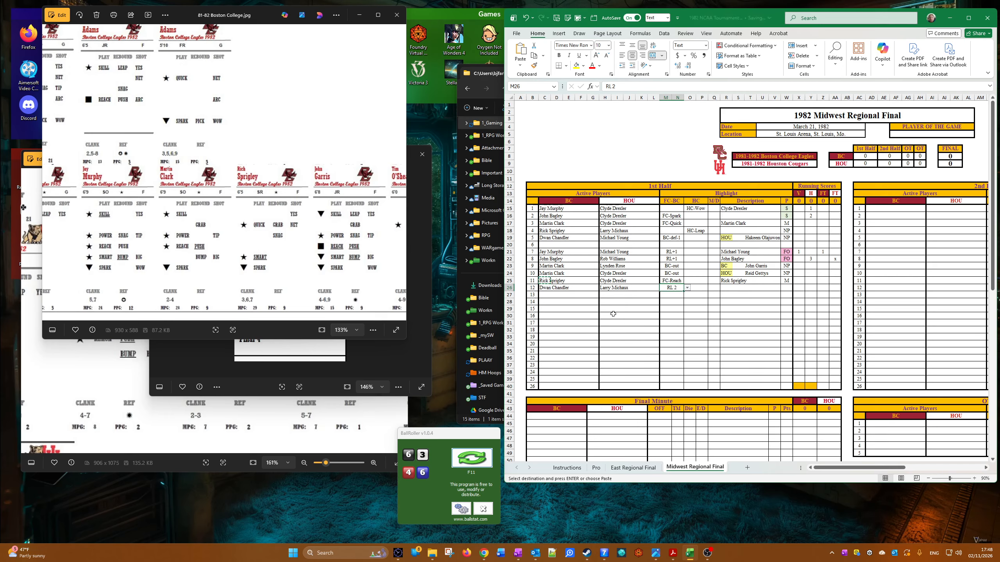
{"action": "right_click", "coordinate": [605, 288]}
{"action": "left_click", "coordinate": [630, 46]}
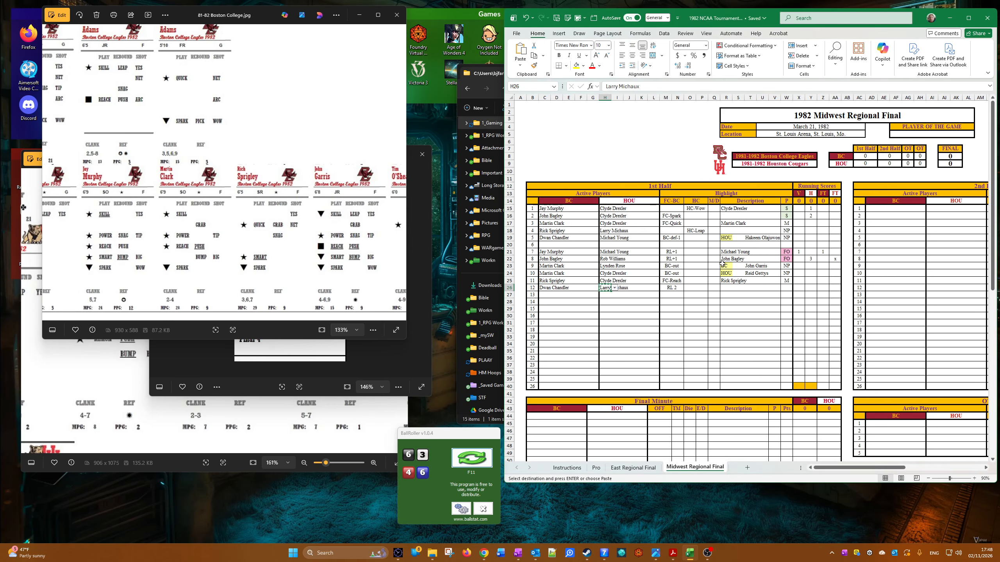
{"action": "right_click", "coordinate": [724, 288]}
{"action": "left_click", "coordinate": [836, 227]}
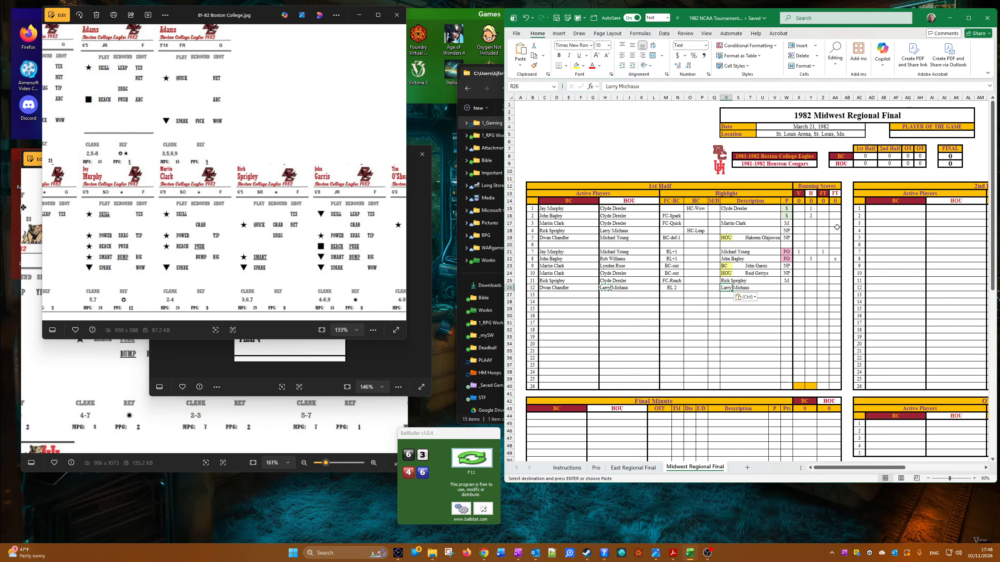
Step: Set the twelfth play's P result to FO and apply the FOUL cell style to it
{"action": "left_click", "coordinate": [791, 288]}
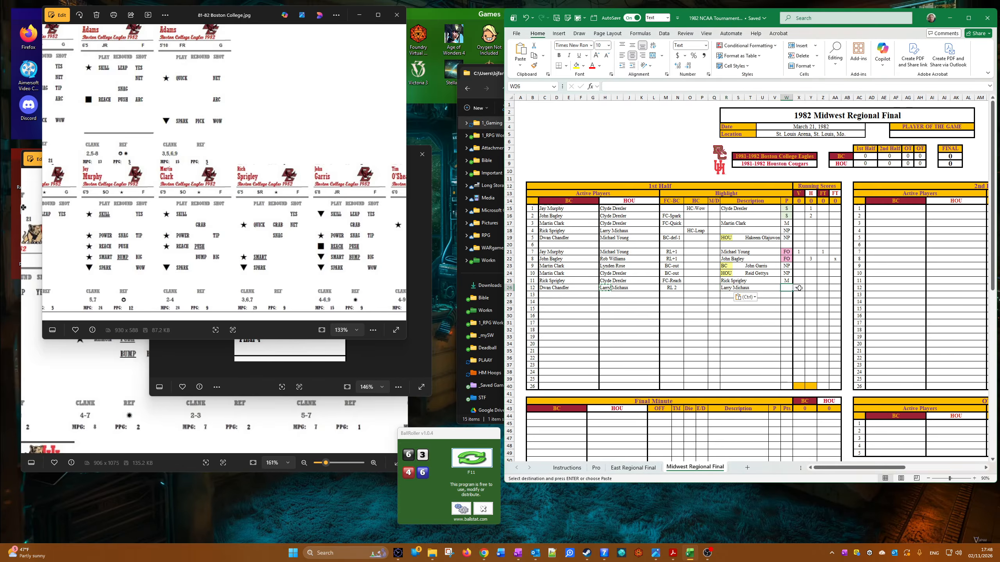
{"action": "left_click", "coordinate": [796, 289]}
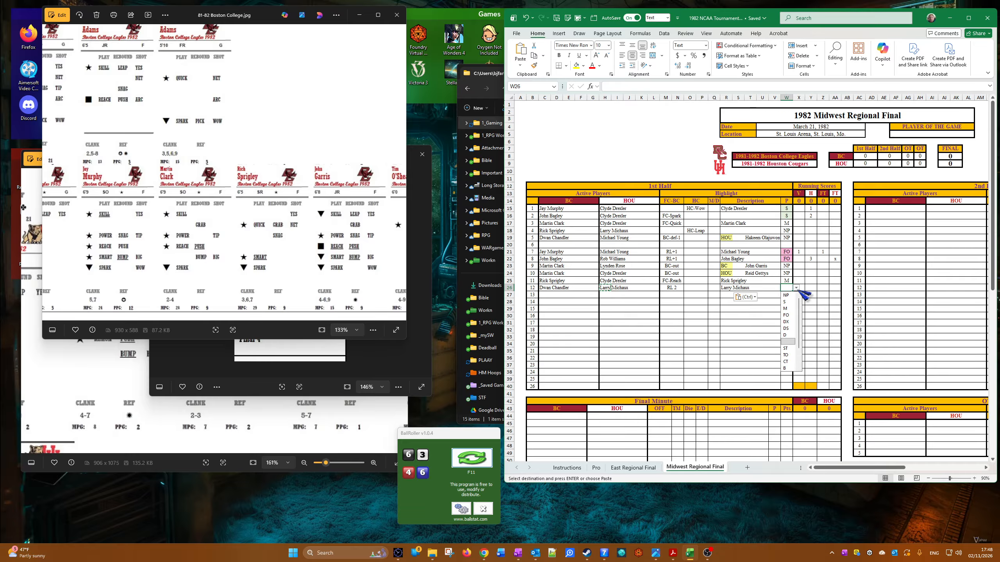
{"action": "left_click", "coordinate": [786, 316]}
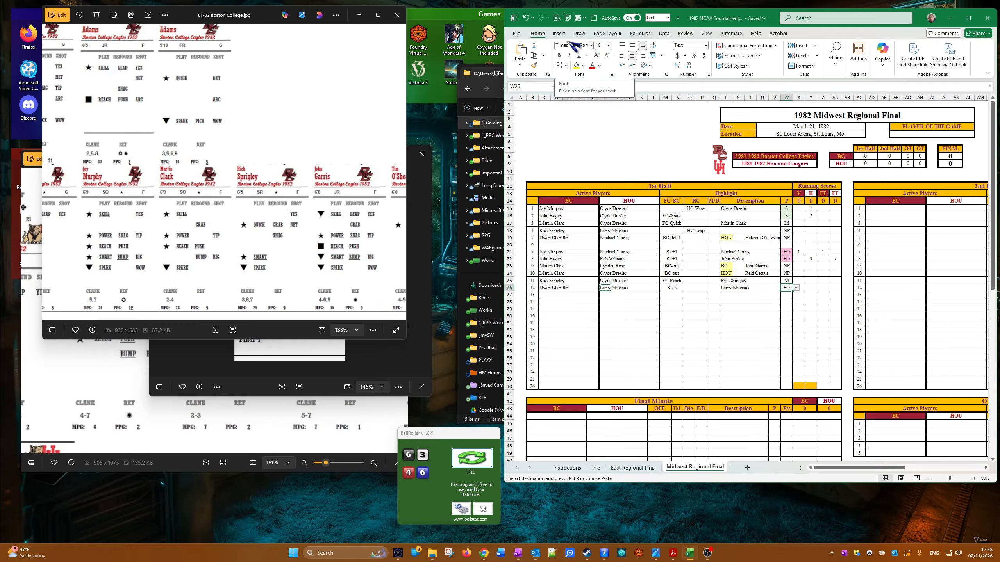
{"action": "left_click", "coordinate": [579, 17]}
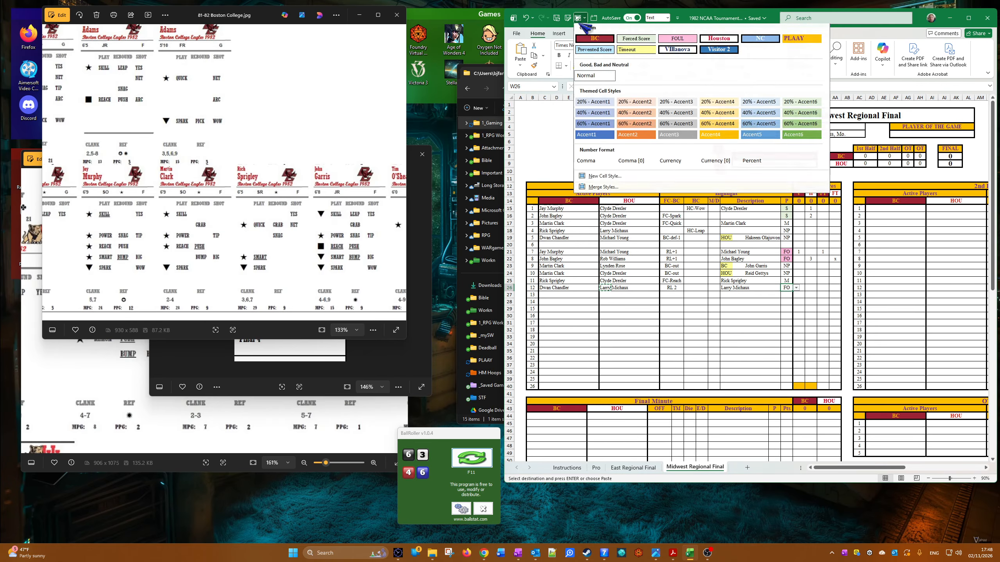
{"action": "left_click", "coordinate": [678, 40]}
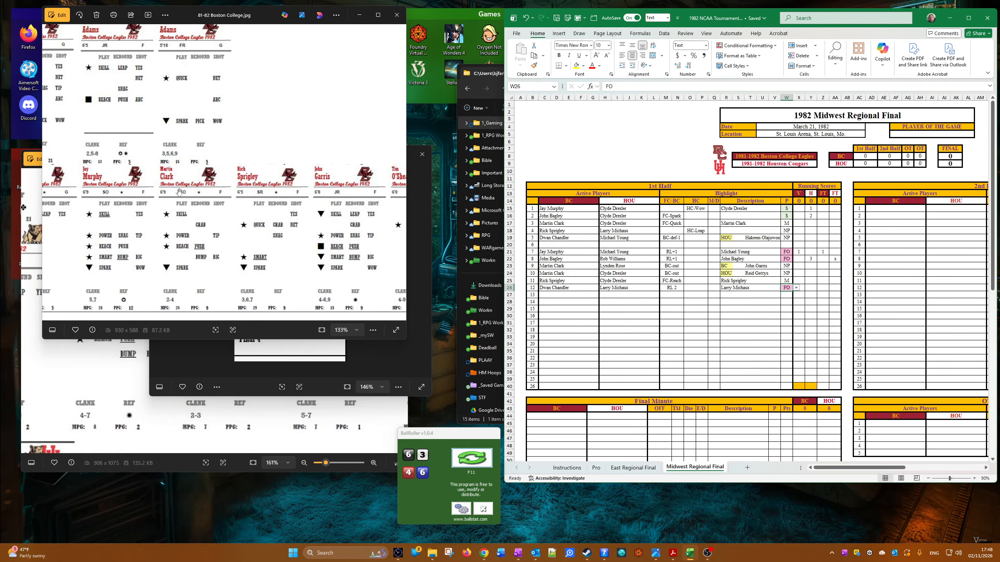
Step: Check Dwan Chandler's Boston College player card and roll the dice twice for the free throws
{"action": "scroll", "coordinate": [176, 187], "scroll_direction": "down", "scroll_amount": 2}
{"action": "left_click", "coordinate": [170, 181]}
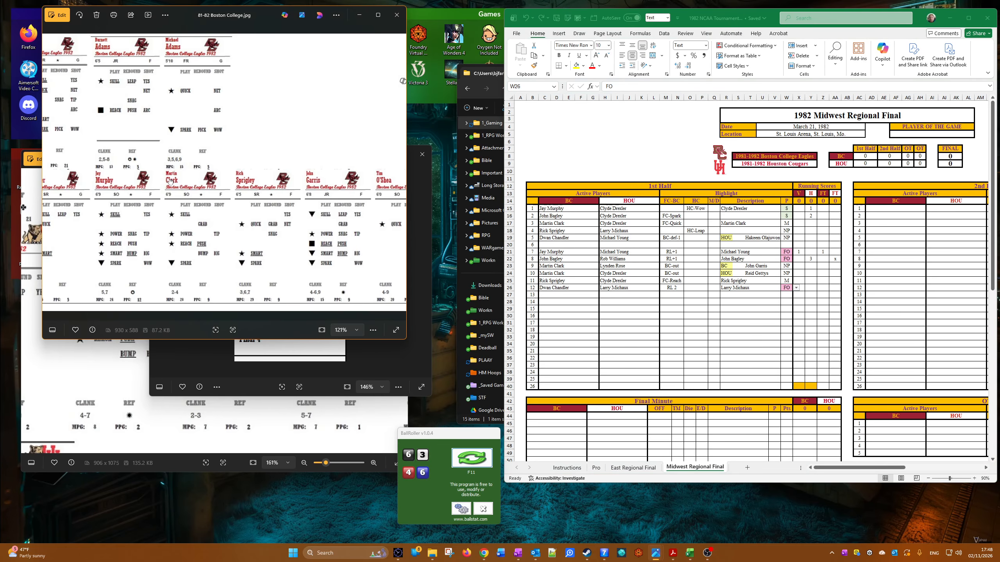
{"action": "left_click_drag", "start_coordinate": [169, 182], "coordinate": [329, 180]}
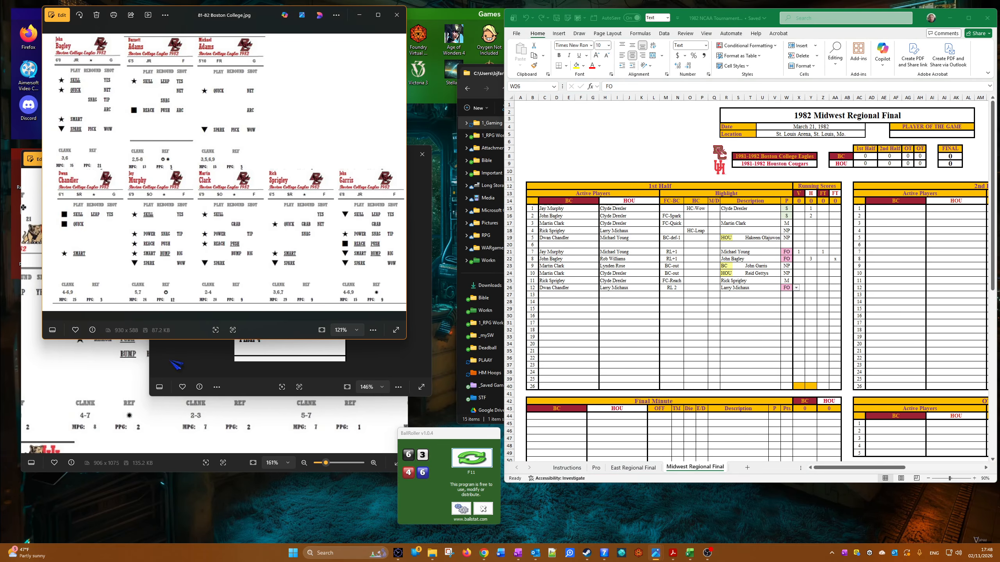
{"action": "scroll", "coordinate": [106, 305], "scroll_direction": "up", "scroll_amount": 4}
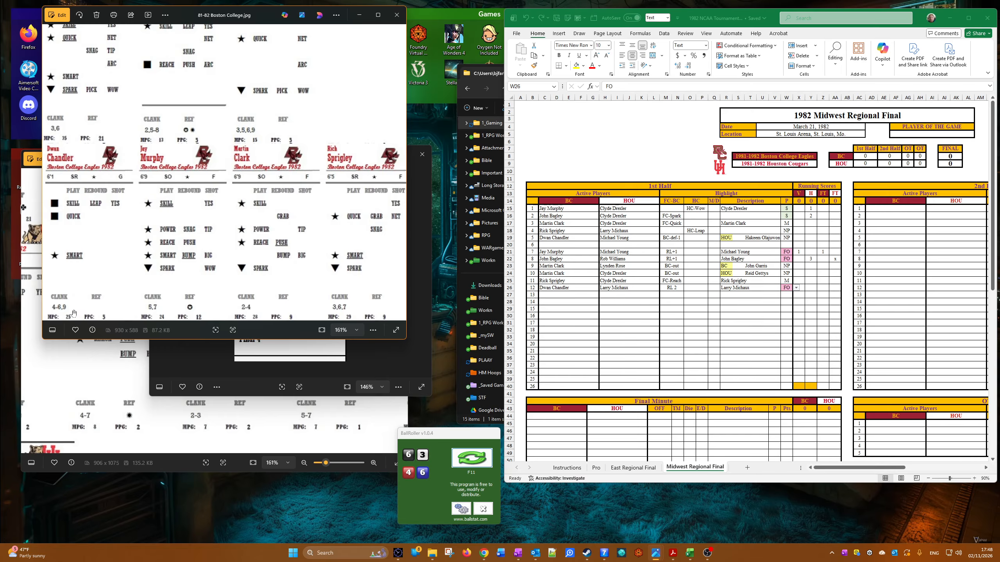
{"action": "left_click", "coordinate": [481, 461]}
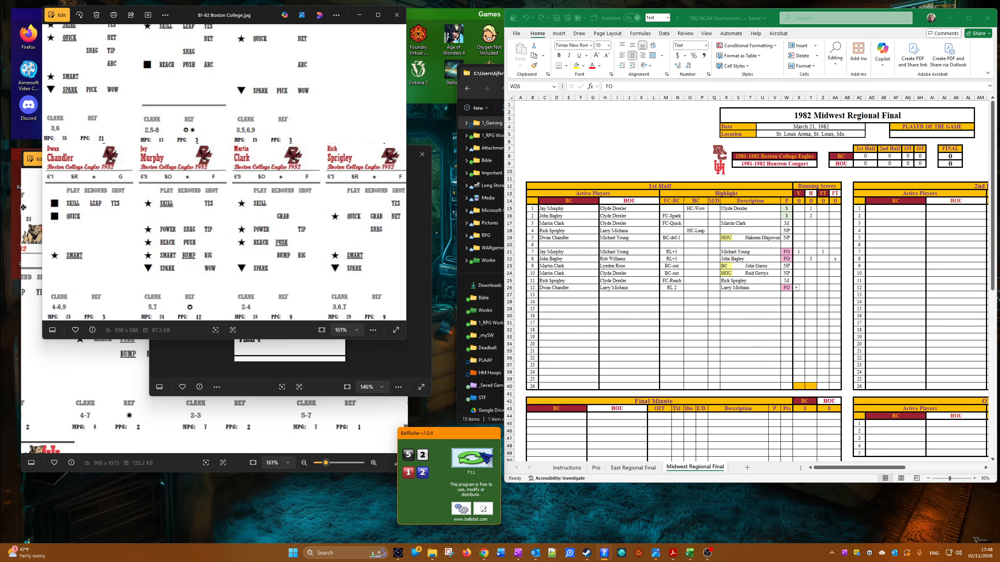
{"action": "left_click", "coordinate": [480, 461]}
Step: Enter 2 in BC's FT running-score column for the twelfth play
{"action": "left_click", "coordinate": [821, 289]}
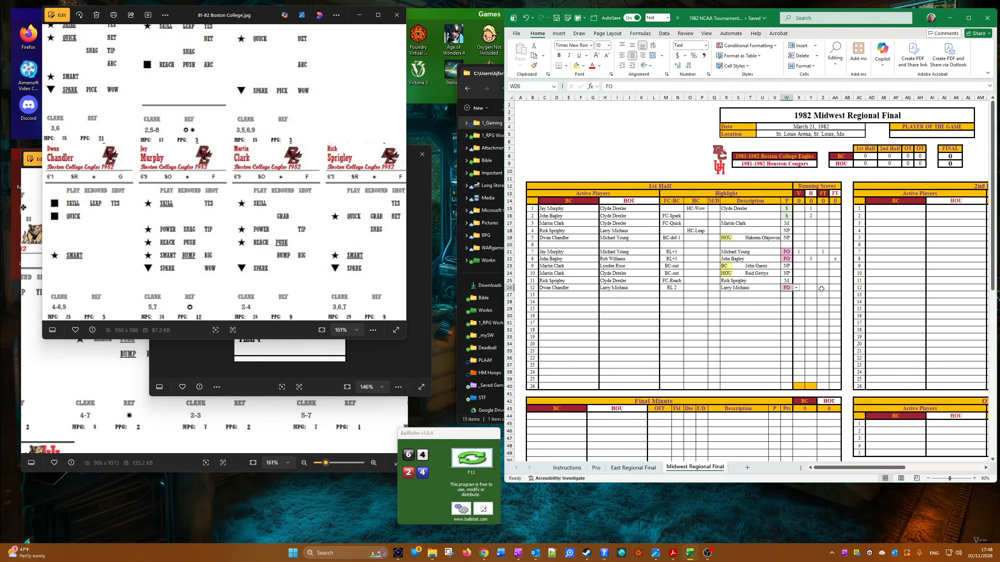
{"action": "left_click", "coordinate": [821, 288]}
{"action": "type", "text": "2"}
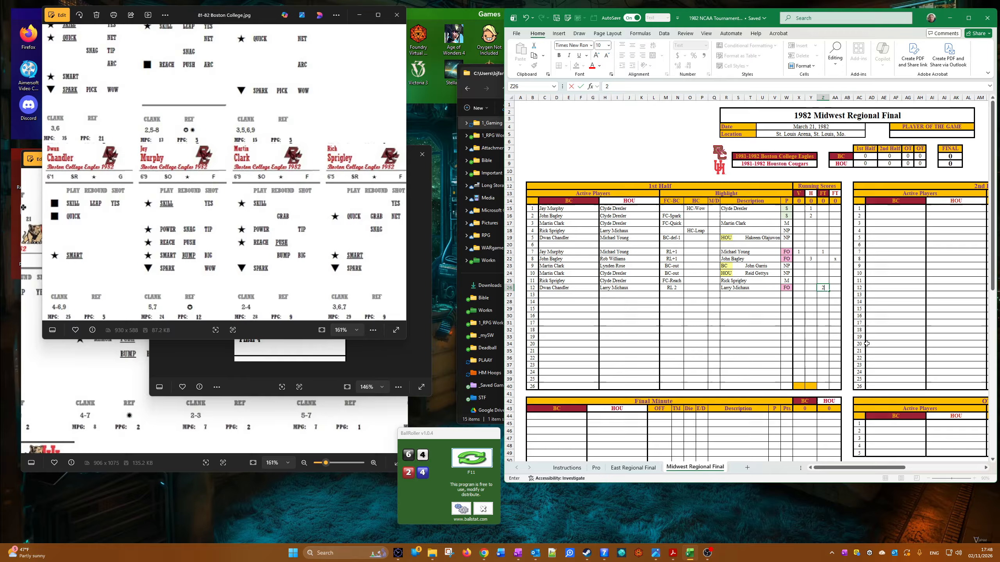
Step: Enter Jay Murphy for BC and Hakeem Olajuwon for HOU as the thirteenth play's active players
{"action": "left_click", "coordinate": [540, 294]}
{"action": "left_click", "coordinate": [554, 294]}
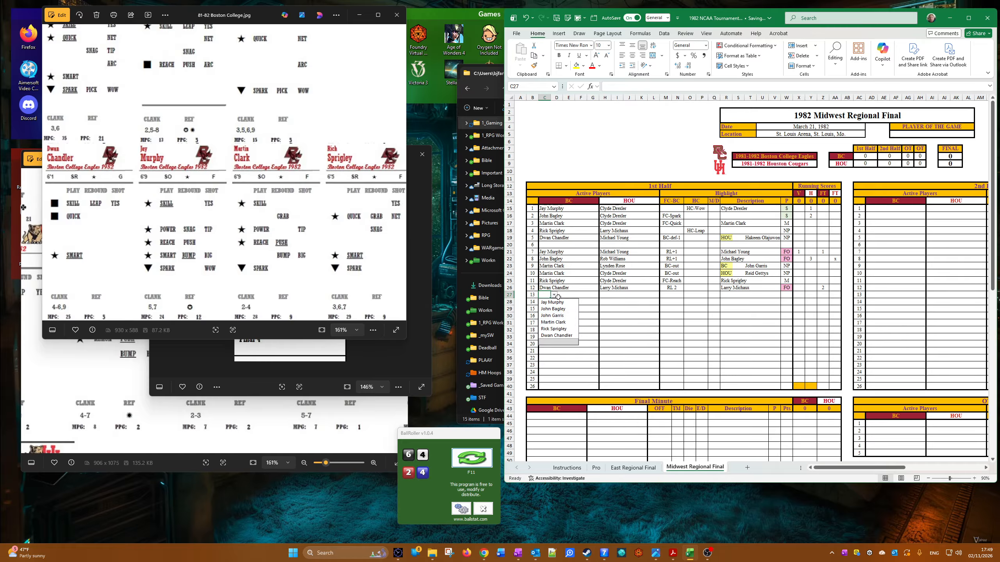
{"action": "left_click", "coordinate": [552, 302]}
{"action": "left_click", "coordinate": [608, 296]}
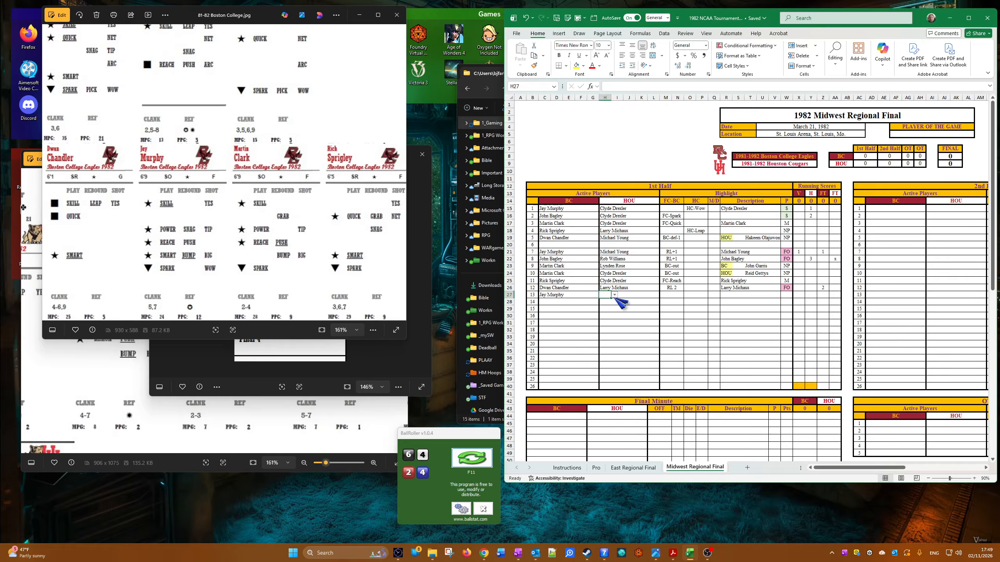
{"action": "left_click", "coordinate": [614, 295]}
{"action": "left_click", "coordinate": [623, 327]}
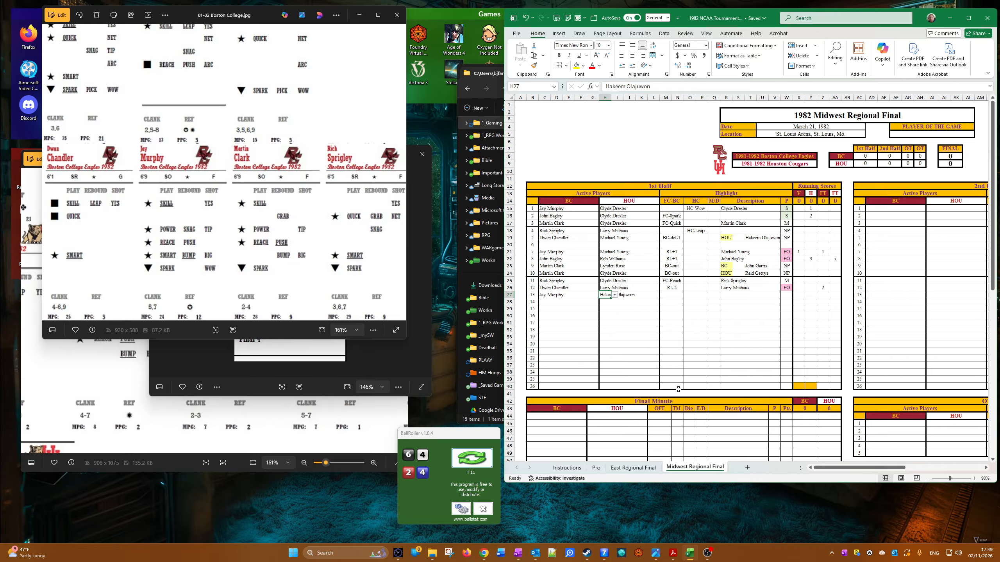
Step: Set the thirteenth play's FC-BC highlight to FC-Quick
{"action": "left_click", "coordinate": [676, 295]}
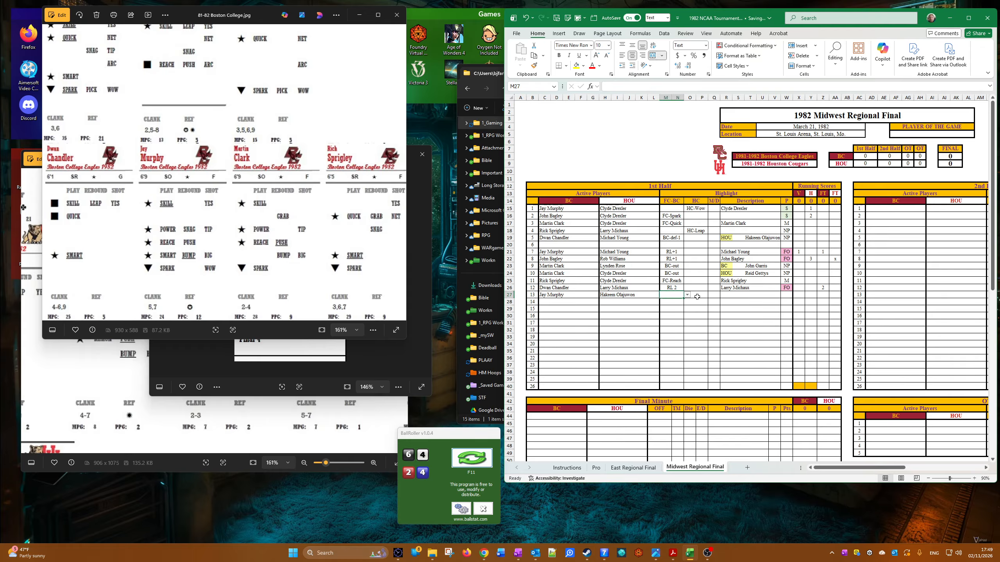
{"action": "left_click", "coordinate": [688, 295]}
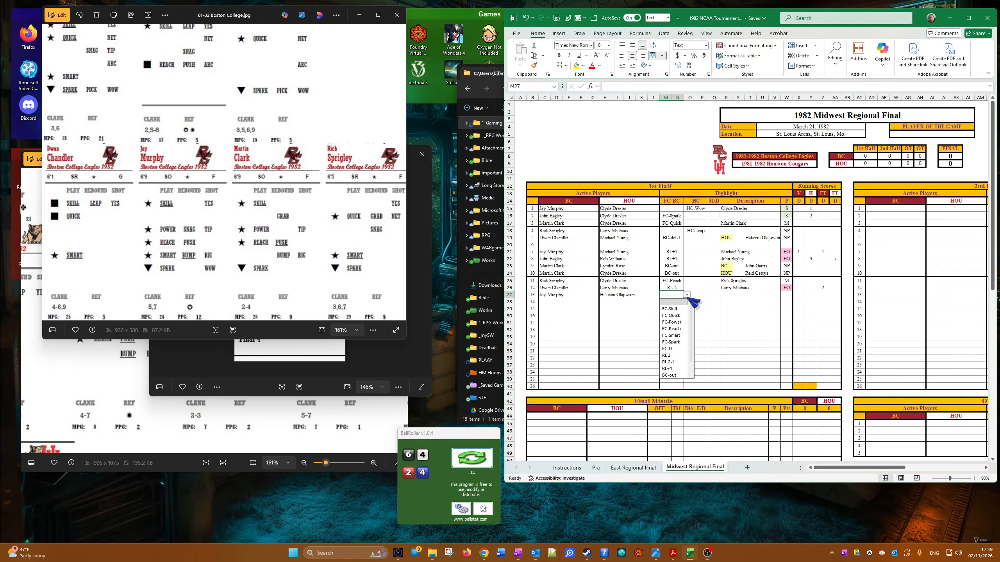
{"action": "left_click", "coordinate": [673, 316]}
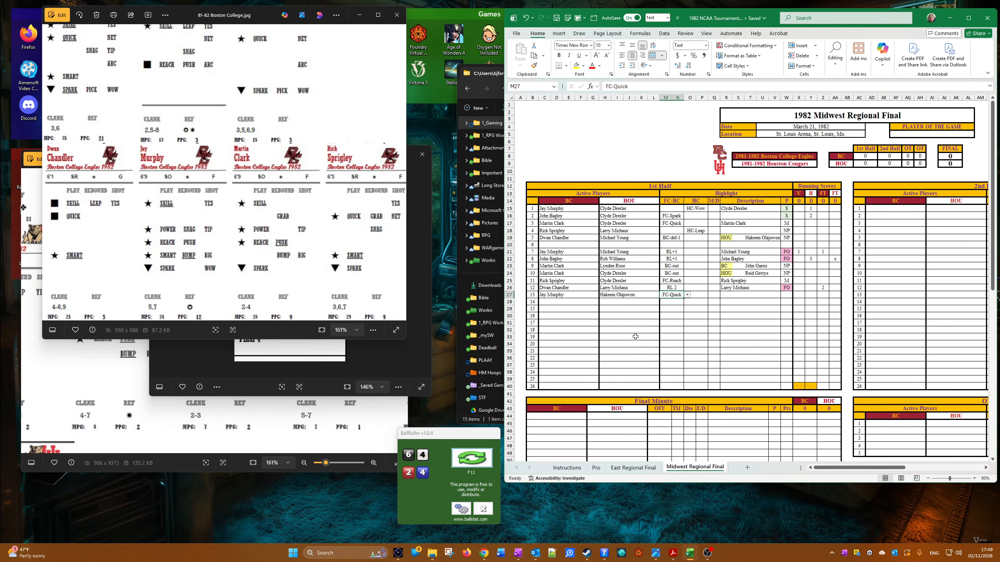
Step: Check the Quick rating on Hakeem Olajuwon's card in the 1981-82 Houston card image
{"action": "left_click", "coordinate": [182, 405]}
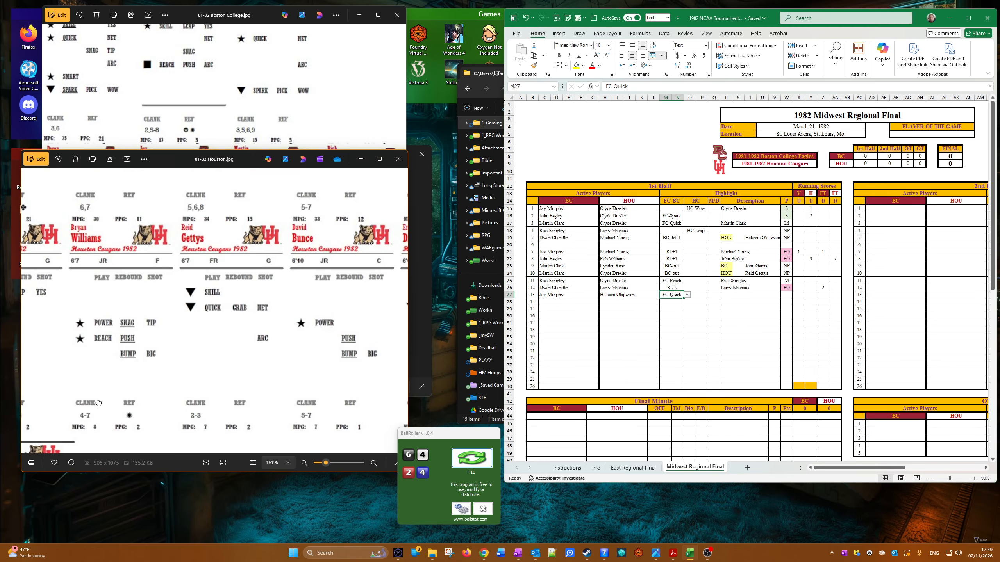
{"action": "scroll", "coordinate": [298, 338], "scroll_direction": "down", "scroll_amount": 4}
{"action": "key", "text": "Right"}
{"action": "key", "text": "Right"}
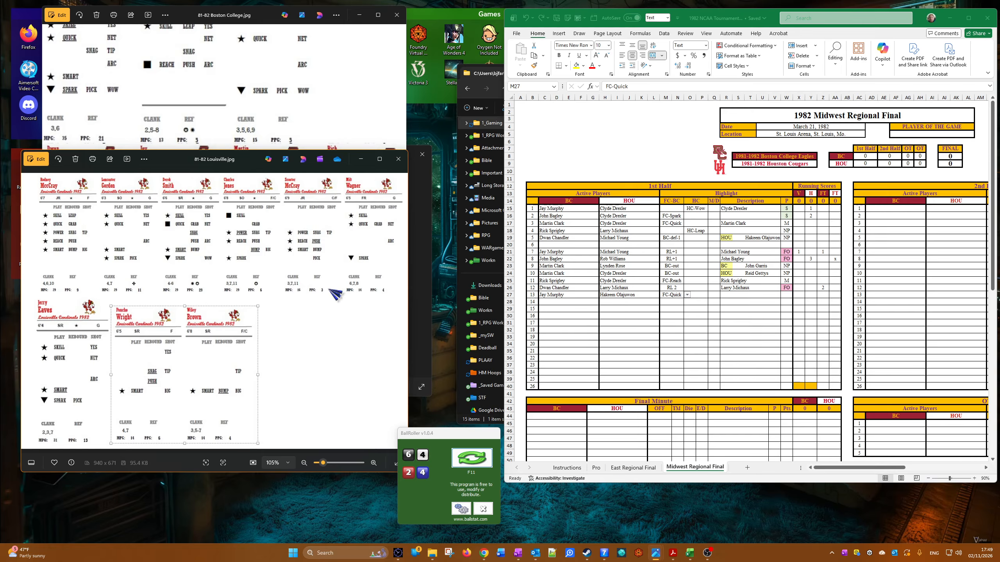
{"action": "left_click", "coordinate": [28, 311]}
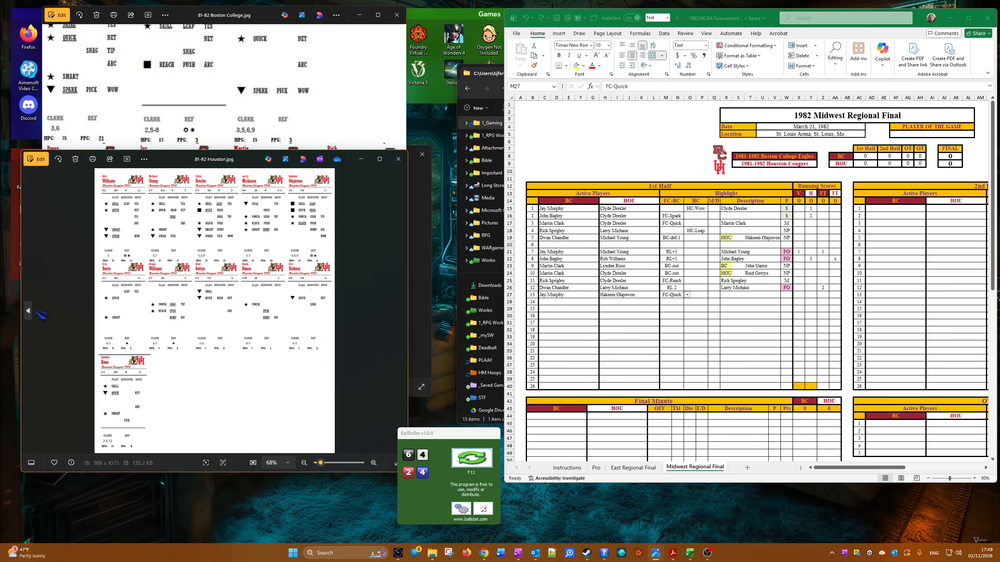
{"action": "scroll", "coordinate": [229, 274], "scroll_direction": "up", "scroll_amount": 5}
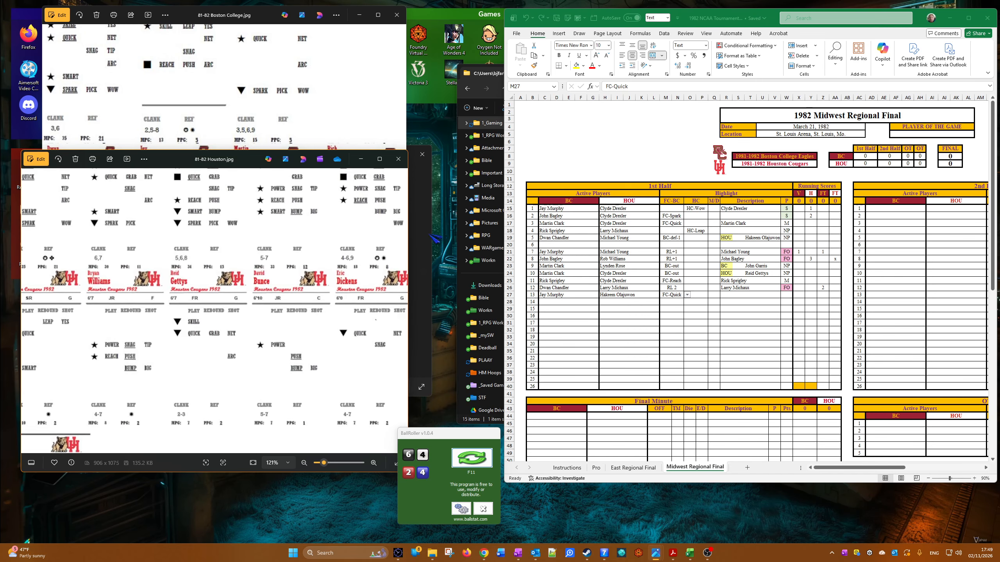
{"action": "left_click_drag", "start_coordinate": [341, 233], "coordinate": [330, 299]}
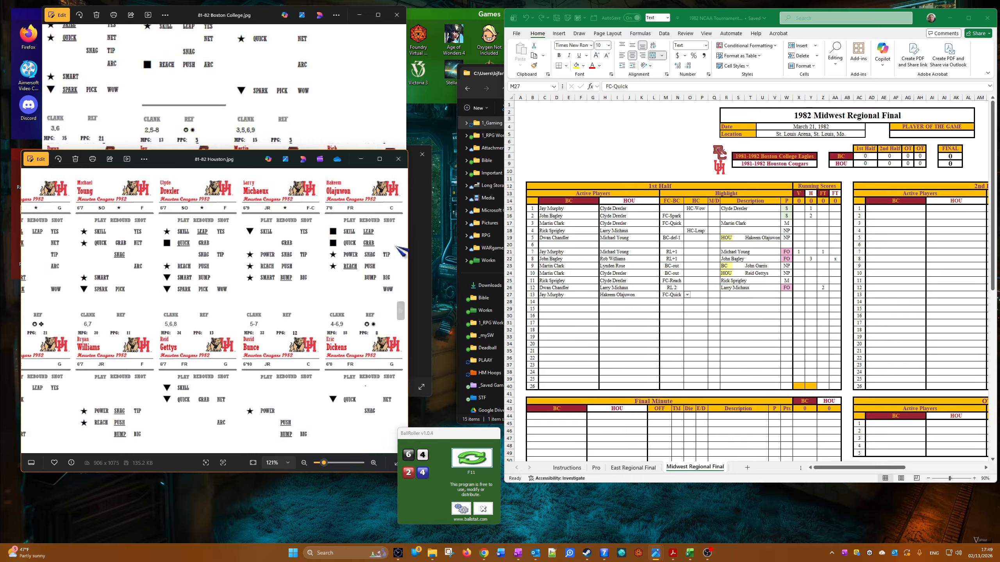
Step: Copy Hakeem Olajuwon's name from the HOU active player cell into the thirteenth play's description
{"action": "left_click", "coordinate": [619, 321]}
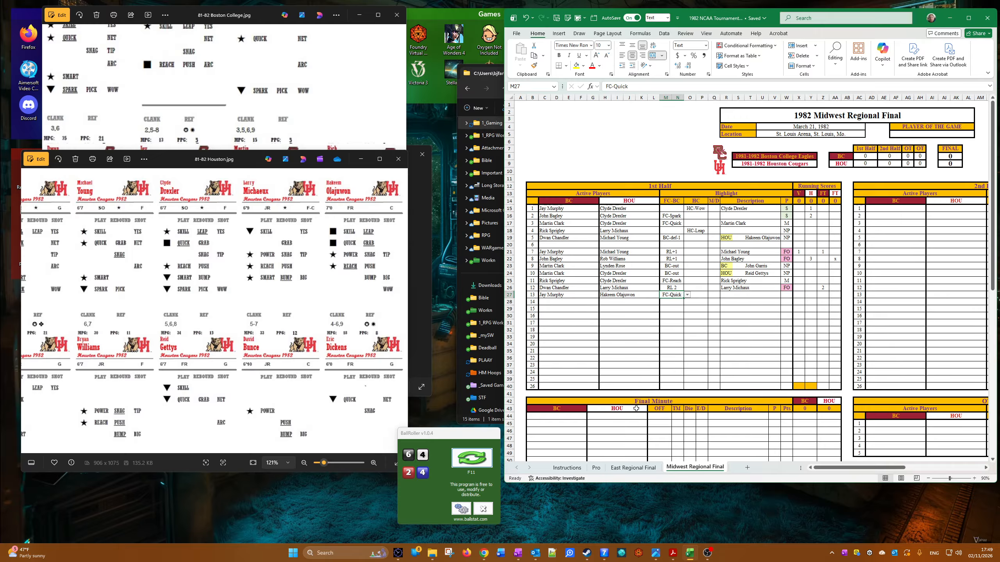
{"action": "right_click", "coordinate": [604, 295]}
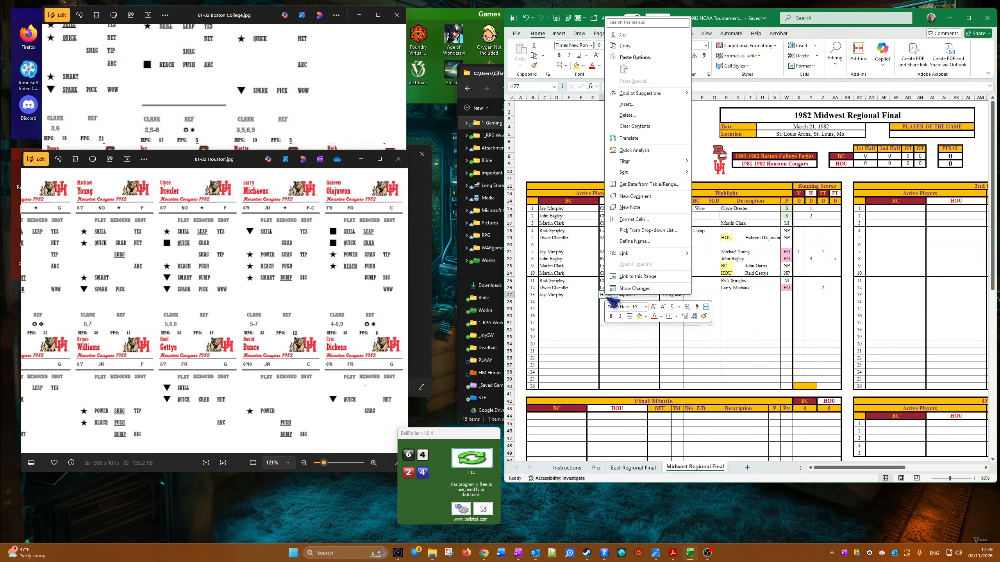
{"action": "left_click", "coordinate": [640, 46]}
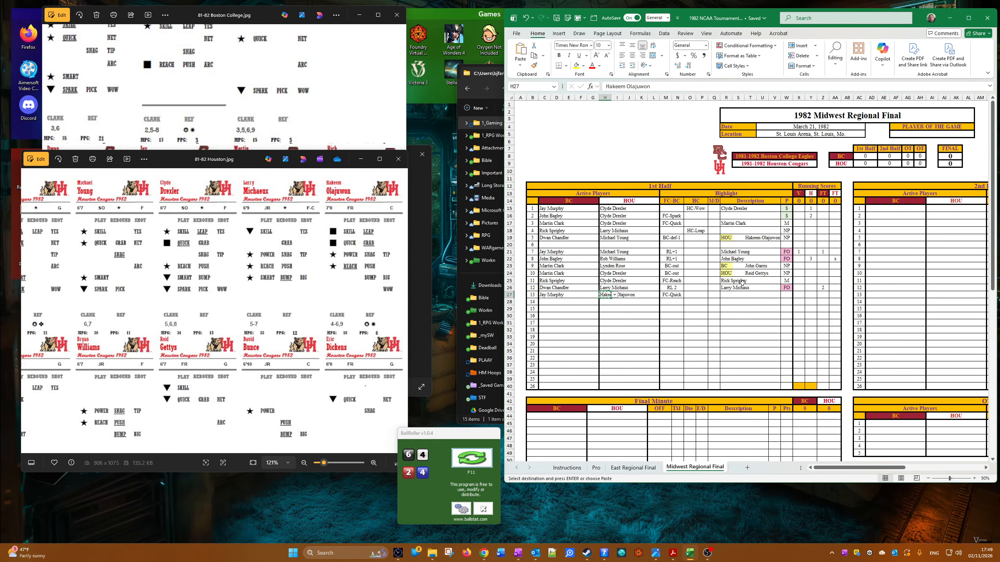
{"action": "right_click", "coordinate": [728, 295]}
{"action": "left_click", "coordinate": [758, 79]}
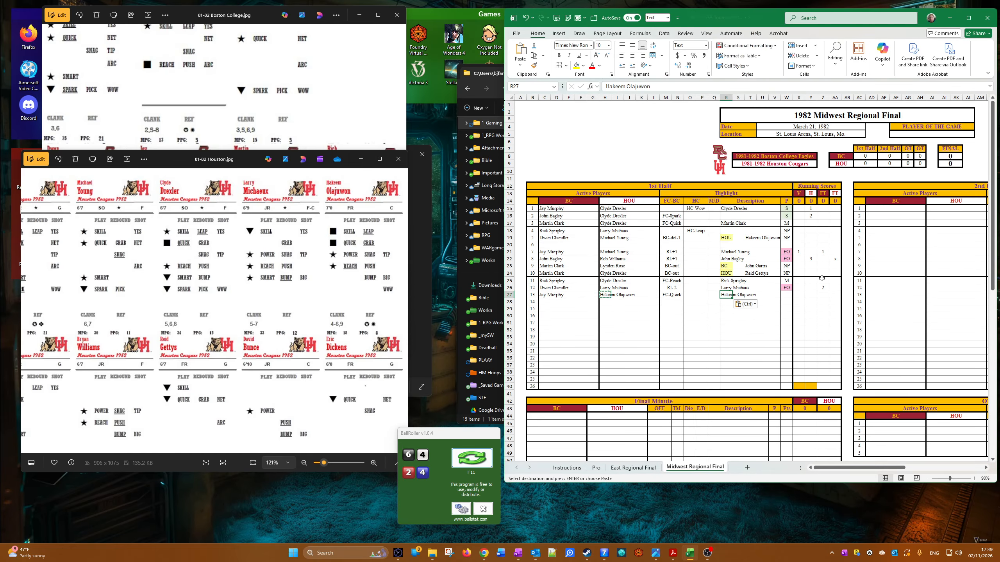
Step: Set the thirteenth play's P result to TO
{"action": "left_click", "coordinate": [791, 294]}
{"action": "left_click", "coordinate": [796, 295]}
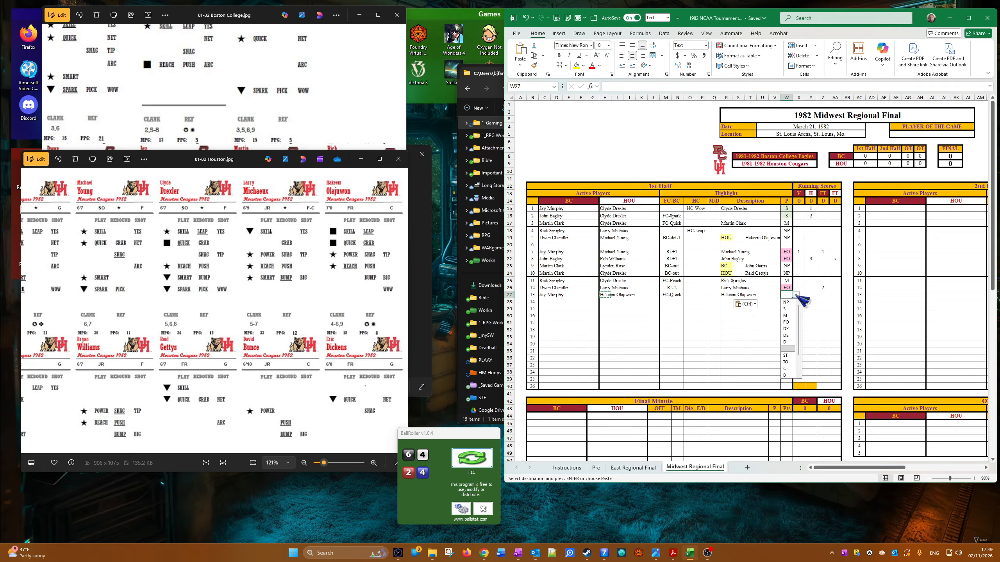
{"action": "left_click", "coordinate": [786, 362]}
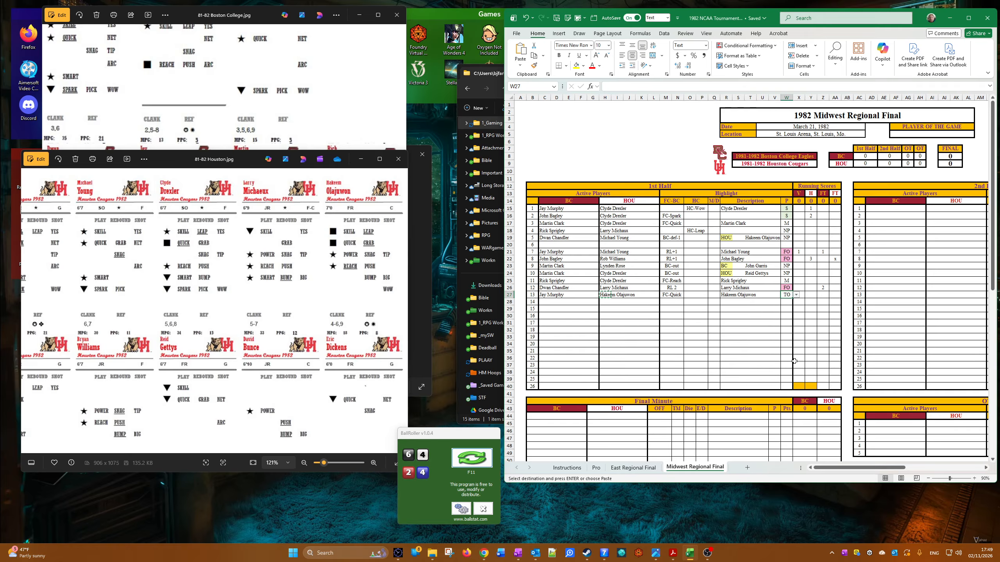
Step: Set the fourteenth play's active players to John Bagley for BC and Michael Young for HOU
{"action": "left_click", "coordinate": [545, 301]}
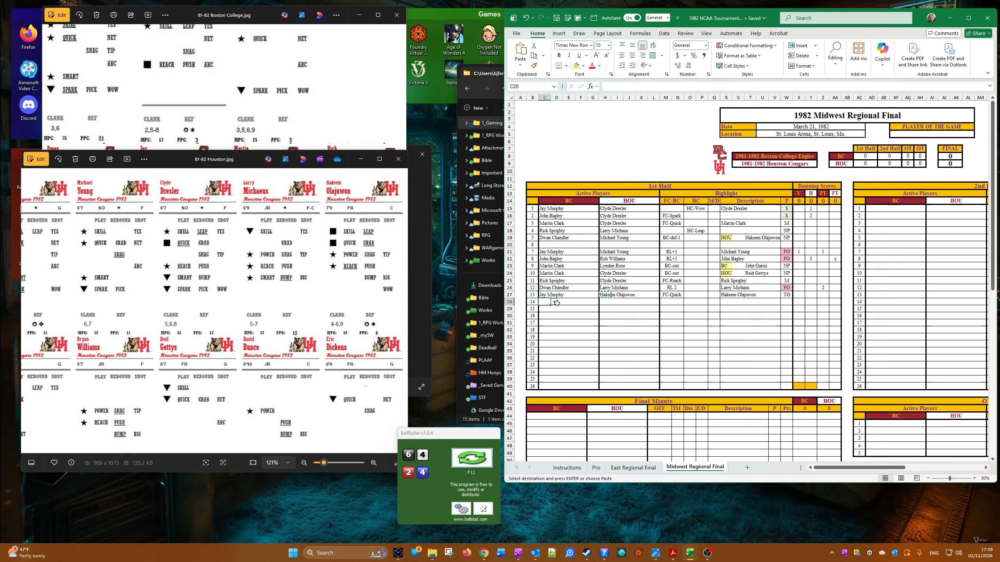
{"action": "left_click", "coordinate": [554, 302]}
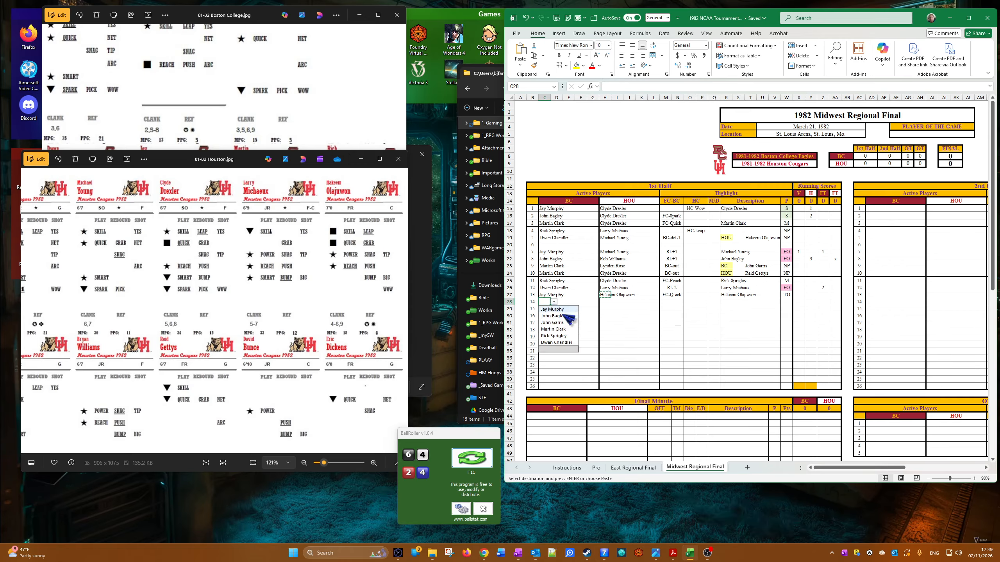
{"action": "left_click", "coordinate": [559, 315]}
{"action": "left_click", "coordinate": [608, 305]}
{"action": "left_click", "coordinate": [615, 302]}
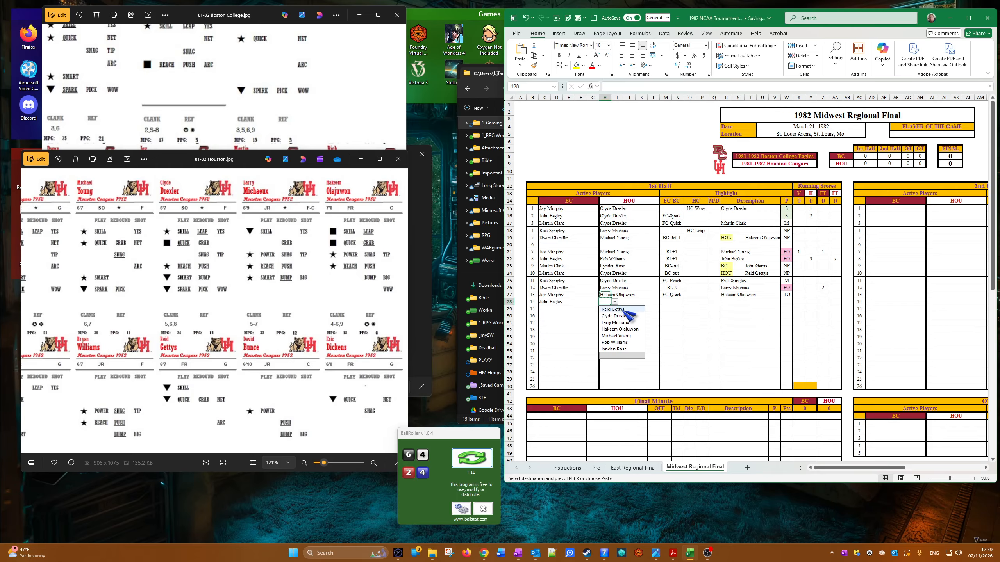
{"action": "left_click", "coordinate": [635, 336]}
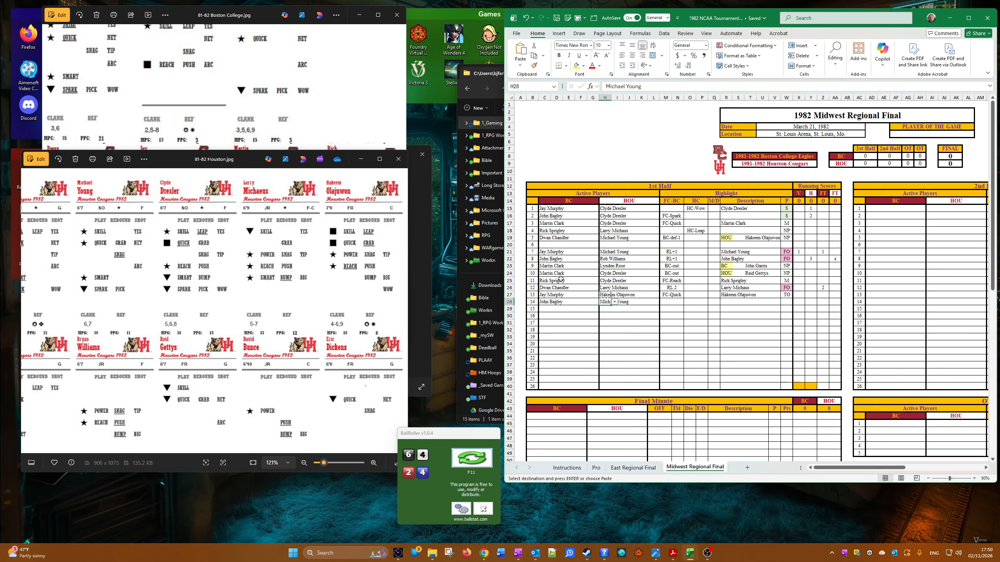
Step: Set the fourteenth play's FC-BC highlight to FC-Power
{"action": "left_click", "coordinate": [677, 303]}
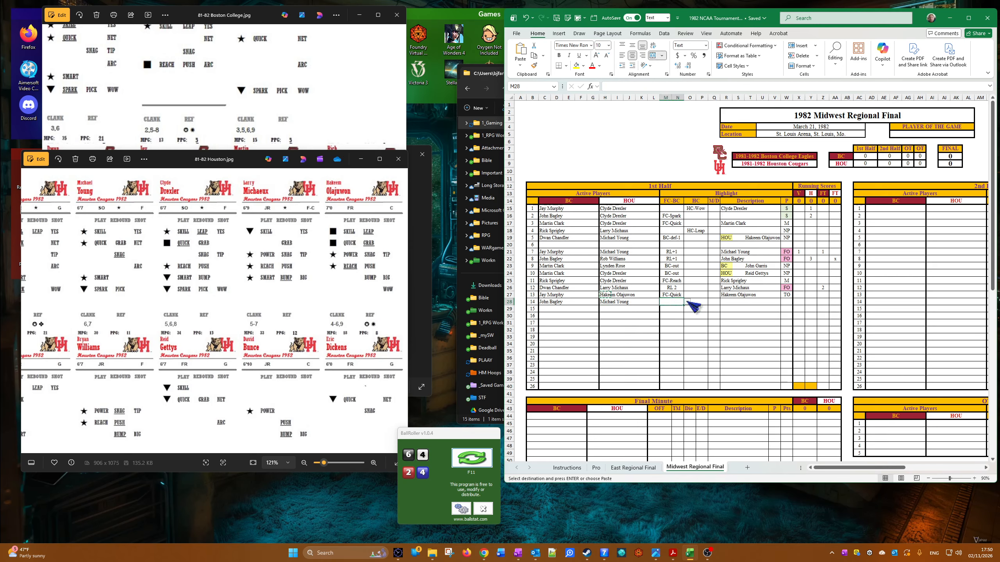
{"action": "left_click", "coordinate": [687, 302]}
{"action": "left_click", "coordinate": [674, 330]}
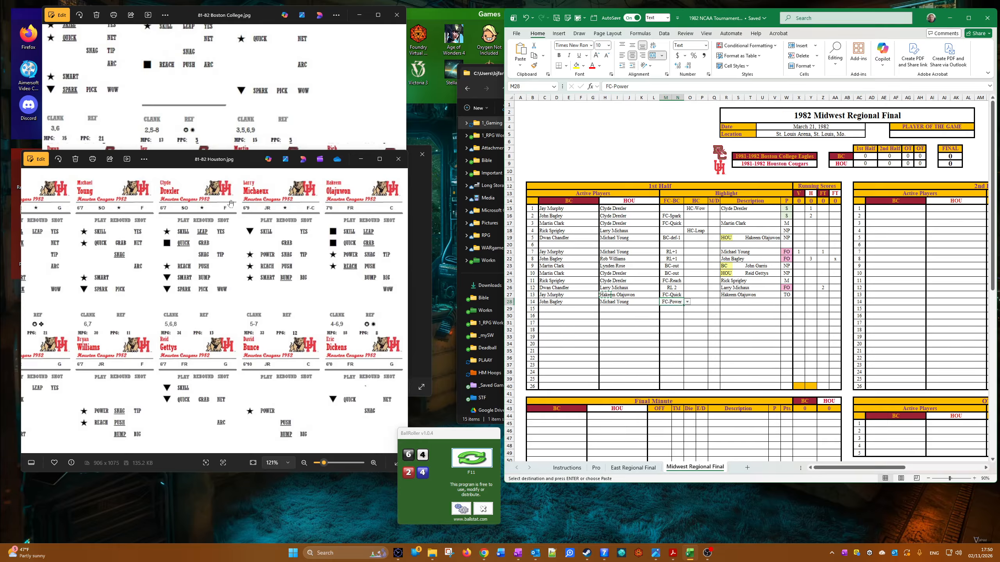
Step: Consult John Bagley's card in the 81-82 Boston College image and copy his name from the BC active player cell into the fourteenth play's description
{"action": "left_click", "coordinate": [136, 55]}
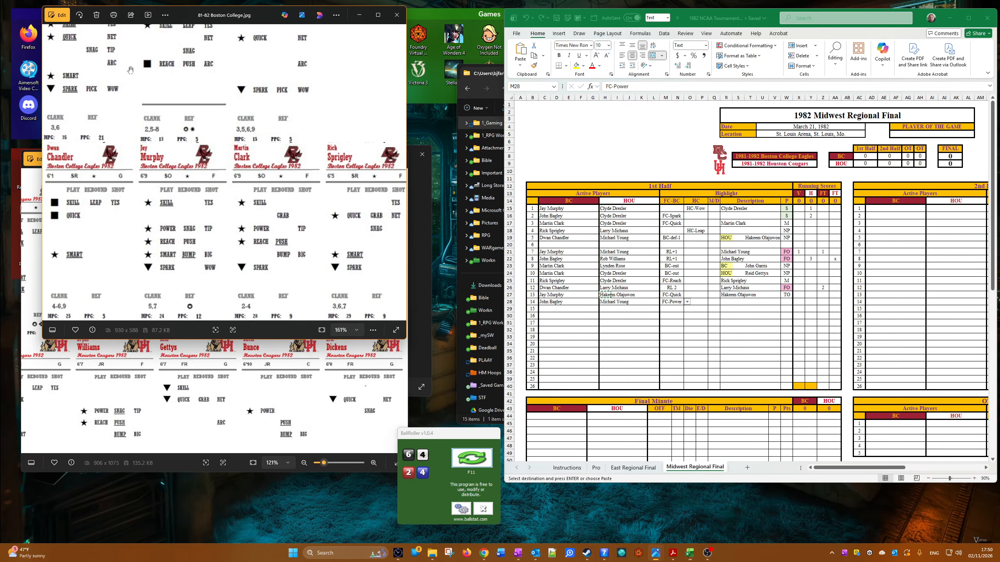
{"action": "scroll", "coordinate": [206, 192], "scroll_direction": "down", "scroll_amount": 3}
{"action": "left_click_drag", "start_coordinate": [256, 196], "coordinate": [212, 206]}
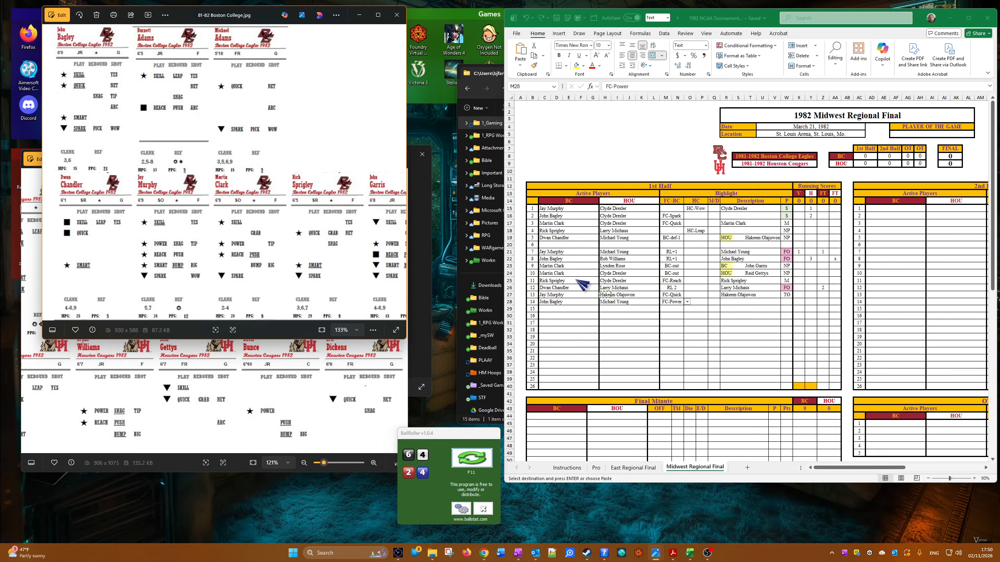
{"action": "left_click", "coordinate": [580, 301]}
{"action": "right_click", "coordinate": [547, 301]}
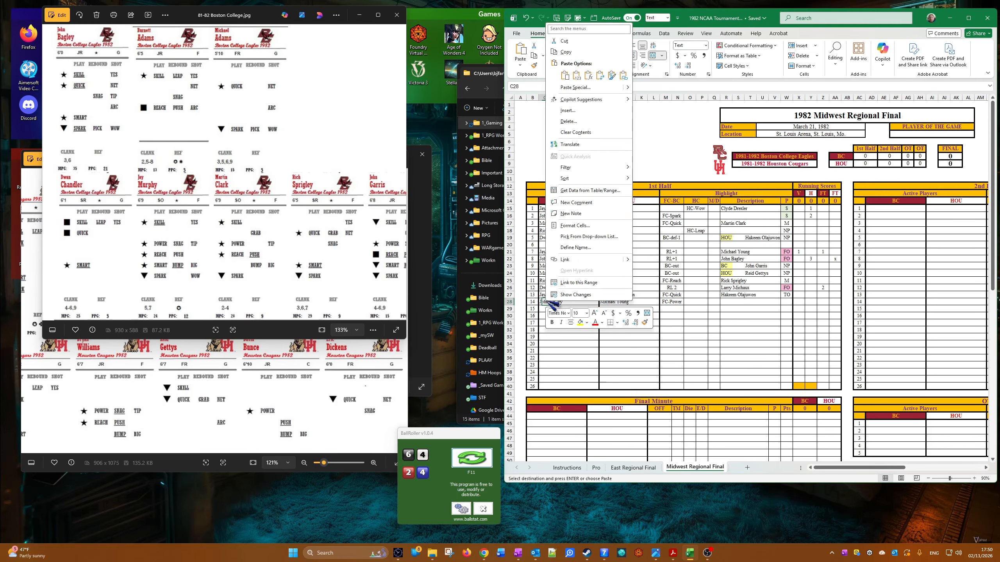
{"action": "left_click", "coordinate": [586, 50]}
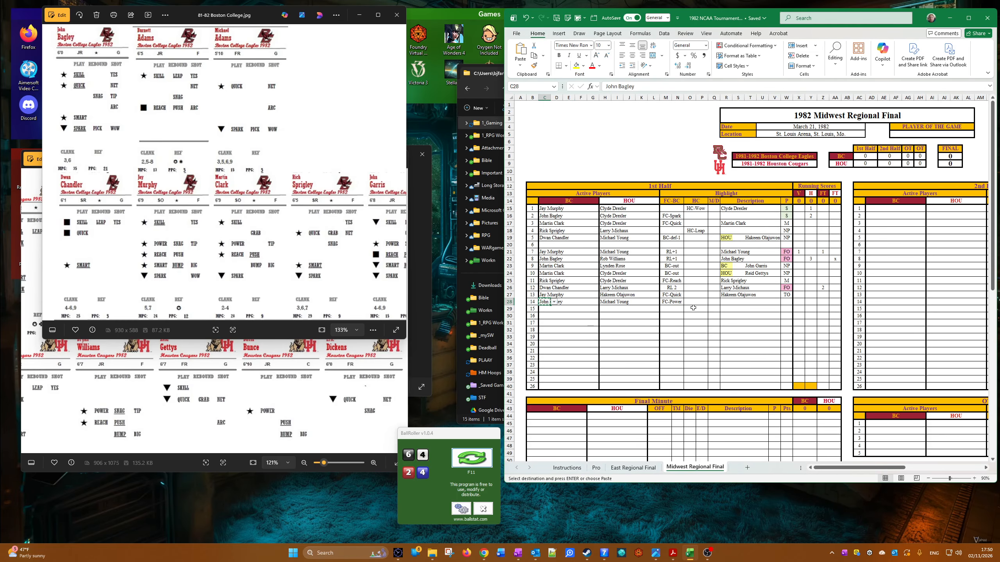
{"action": "right_click", "coordinate": [721, 299]}
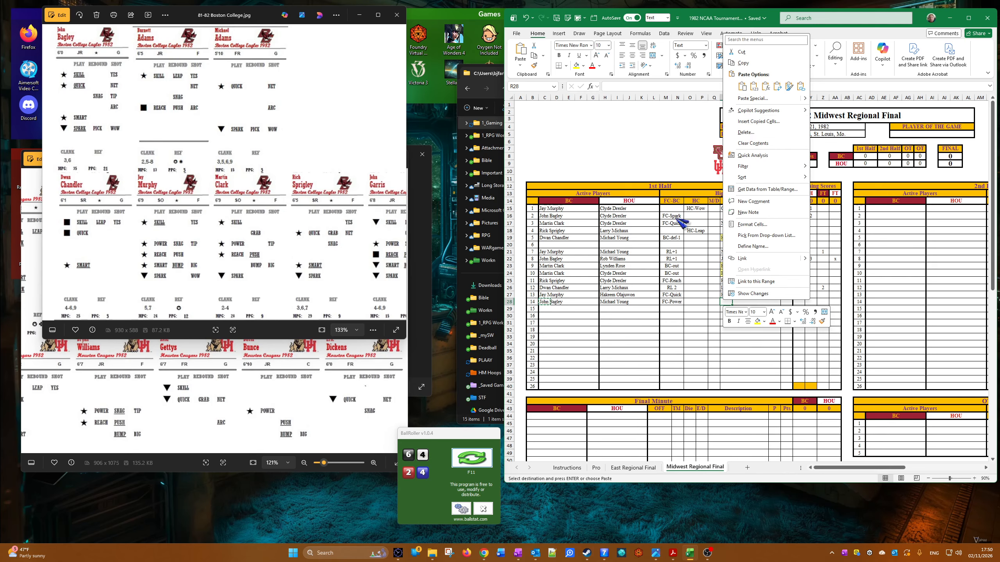
{"action": "left_click", "coordinate": [754, 87]}
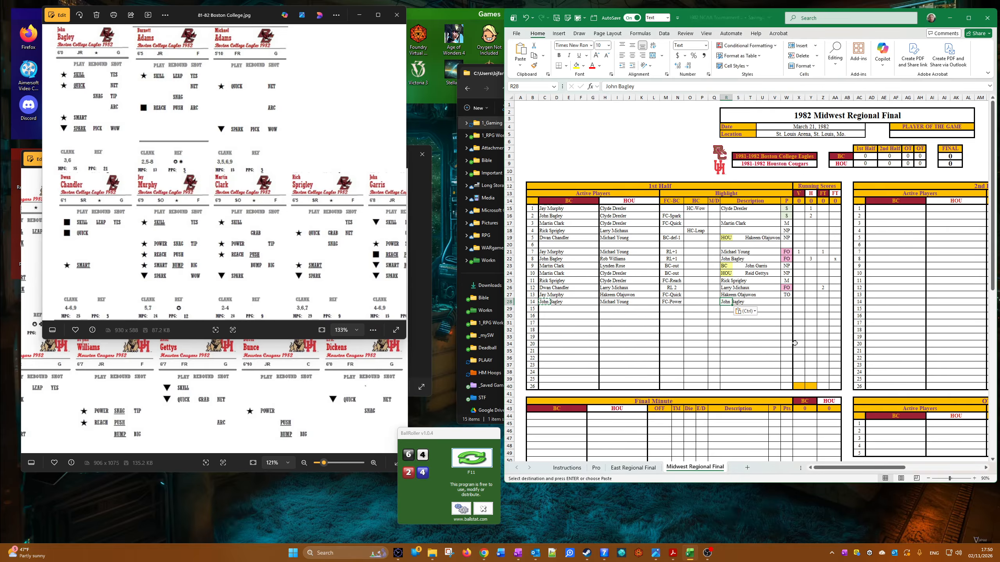
Step: Set the fourteenth play's P result to M
{"action": "left_click", "coordinate": [786, 301]}
{"action": "left_click", "coordinate": [796, 301]}
{"action": "left_click", "coordinate": [786, 324]}
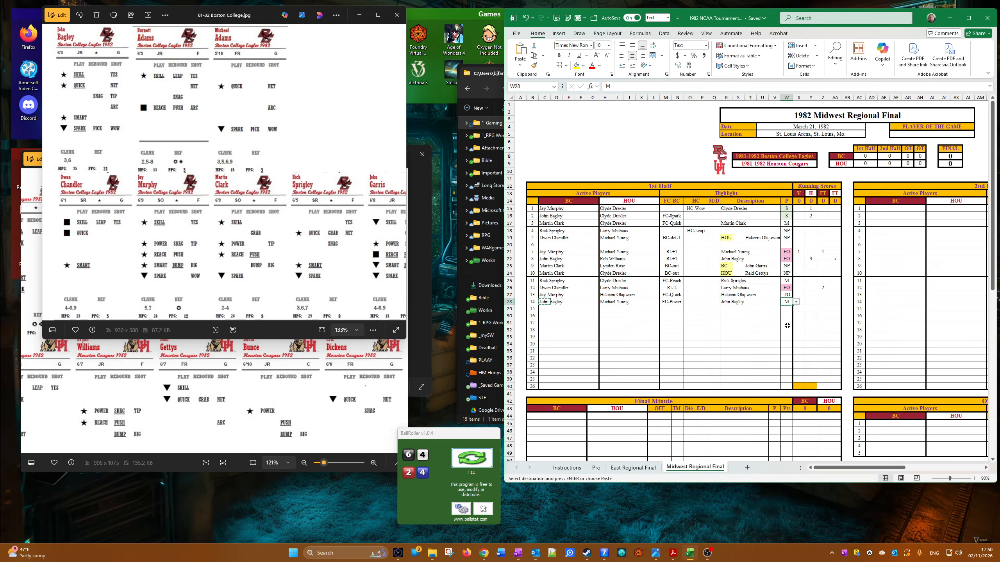
Step: Set the fifteenth play's active players to John Garris for BC and Rob Williams for HOU
{"action": "left_click", "coordinate": [544, 310]}
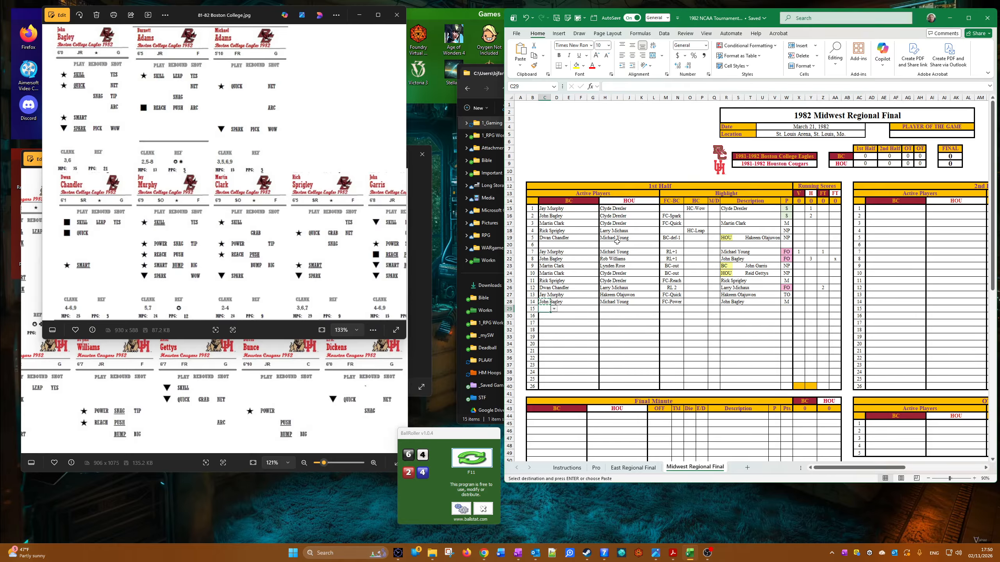
{"action": "left_click", "coordinate": [554, 310]}
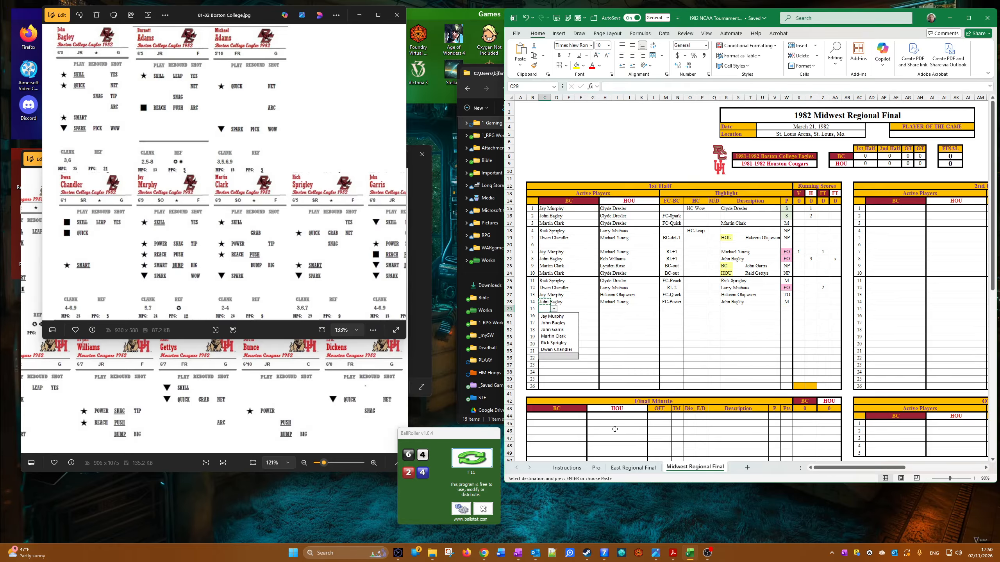
{"action": "left_click", "coordinate": [574, 330]}
{"action": "left_click", "coordinate": [608, 309]}
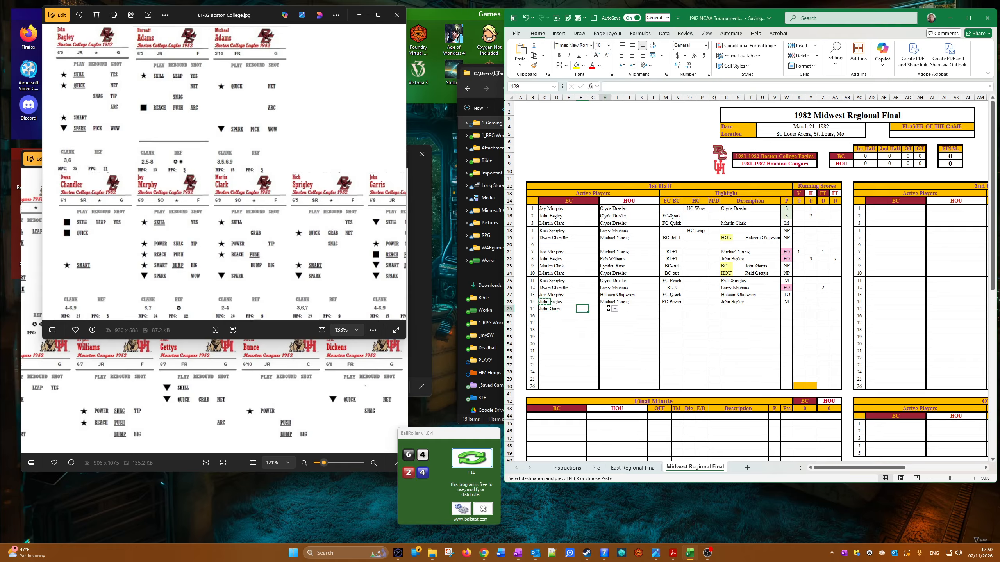
{"action": "left_click", "coordinate": [616, 310]}
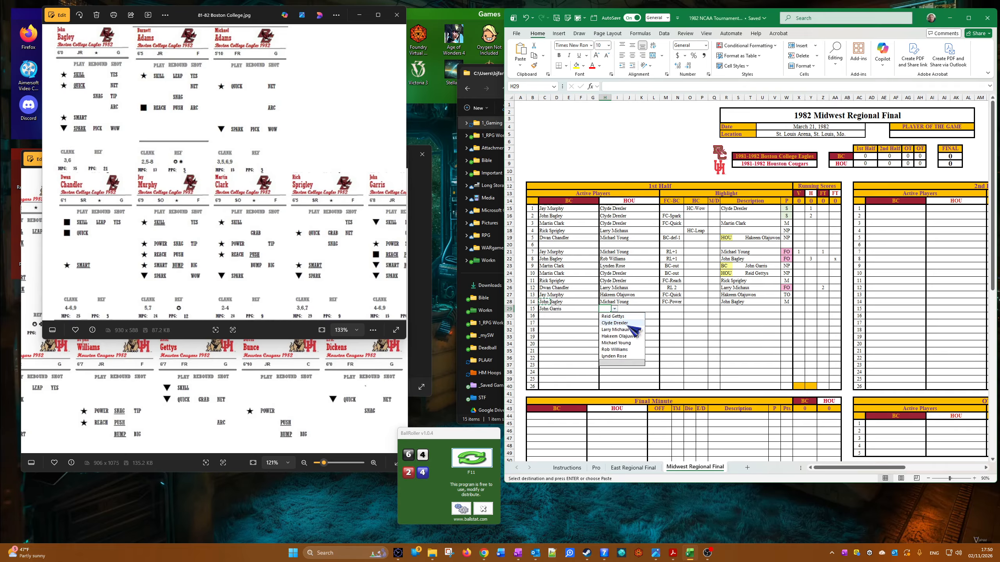
{"action": "left_click", "coordinate": [620, 349]}
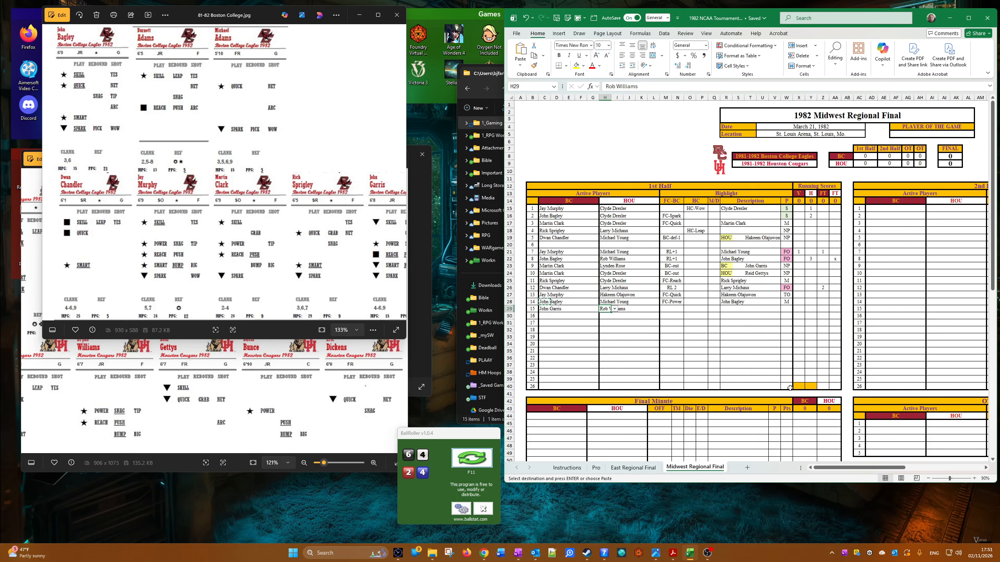
Step: Set the fifteenth play's FC-BC highlight to FC-Spark
{"action": "left_click", "coordinate": [665, 308]}
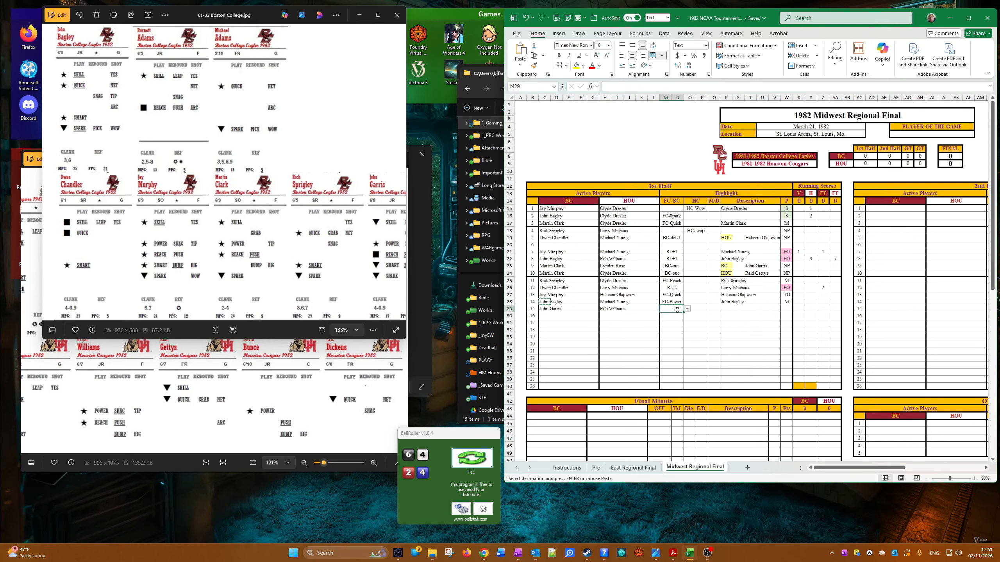
{"action": "left_click", "coordinate": [687, 310]}
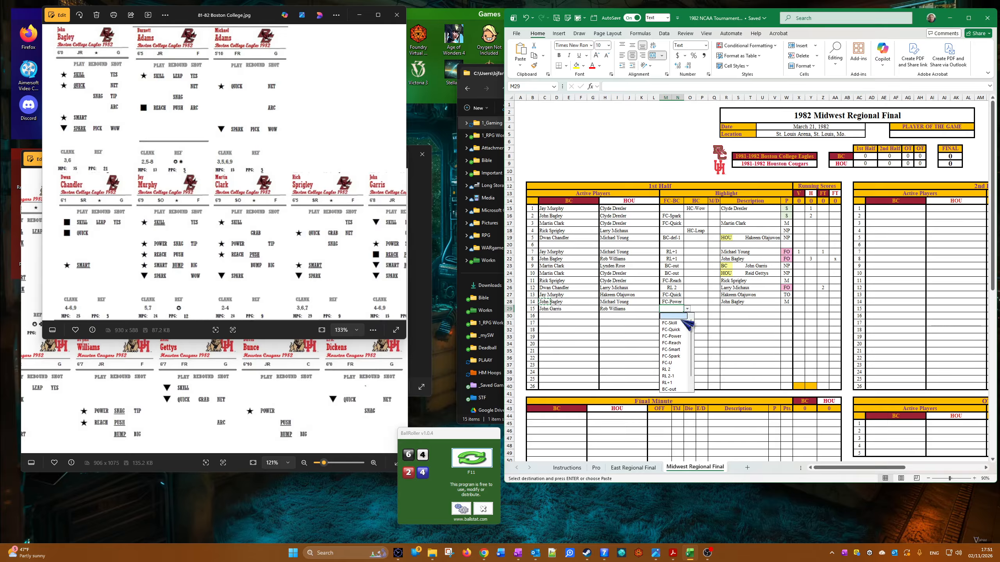
{"action": "left_click", "coordinate": [684, 356]}
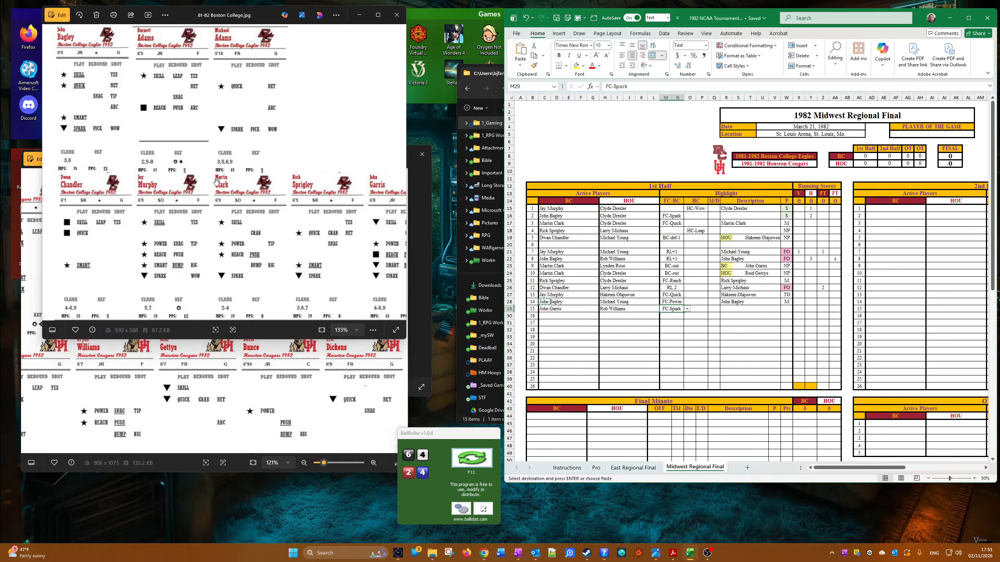
Step: Consult John Garris's card in the Boston College image and copy his name from the BC active player cell into the fifteenth play's description
{"action": "left_click_drag", "start_coordinate": [260, 235], "coordinate": [156, 230]}
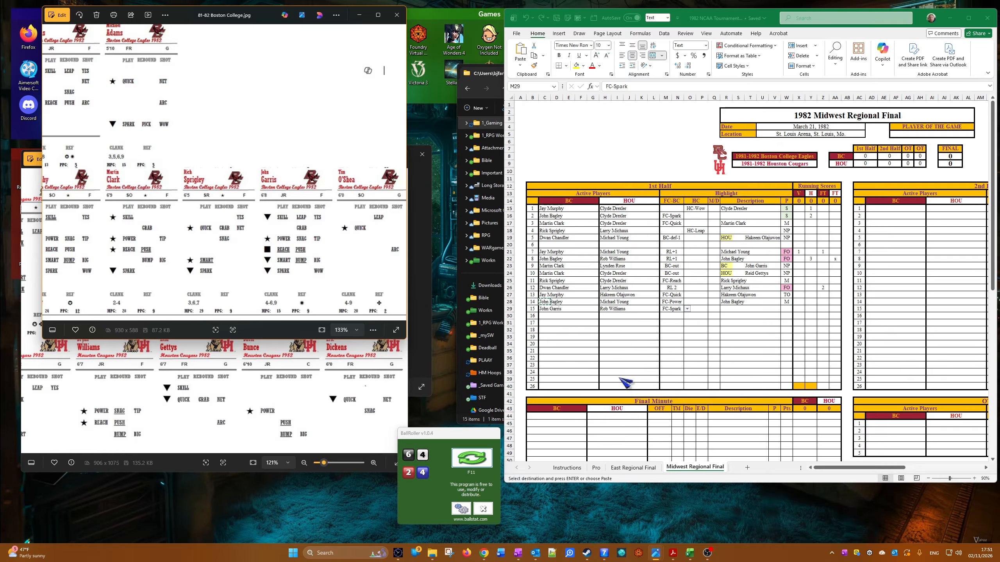
{"action": "left_click", "coordinate": [559, 315]}
{"action": "right_click", "coordinate": [543, 311]}
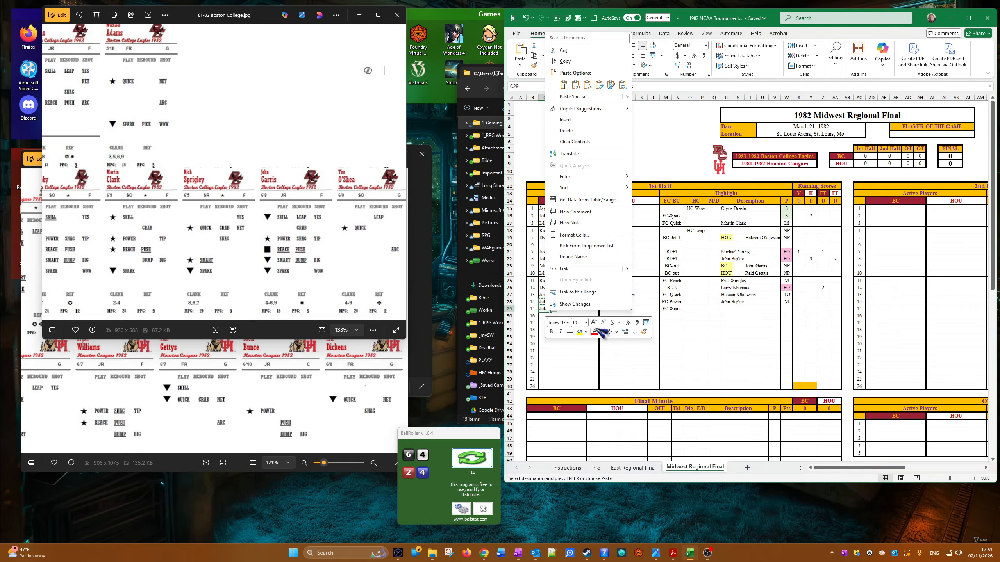
{"action": "left_click", "coordinate": [580, 68]}
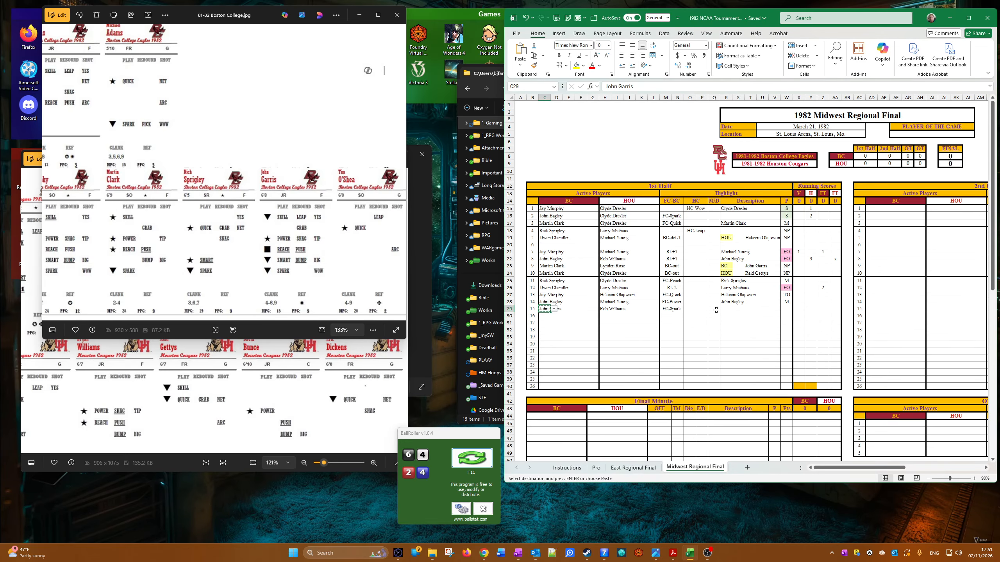
{"action": "right_click", "coordinate": [728, 310]}
{"action": "left_click", "coordinate": [765, 70]}
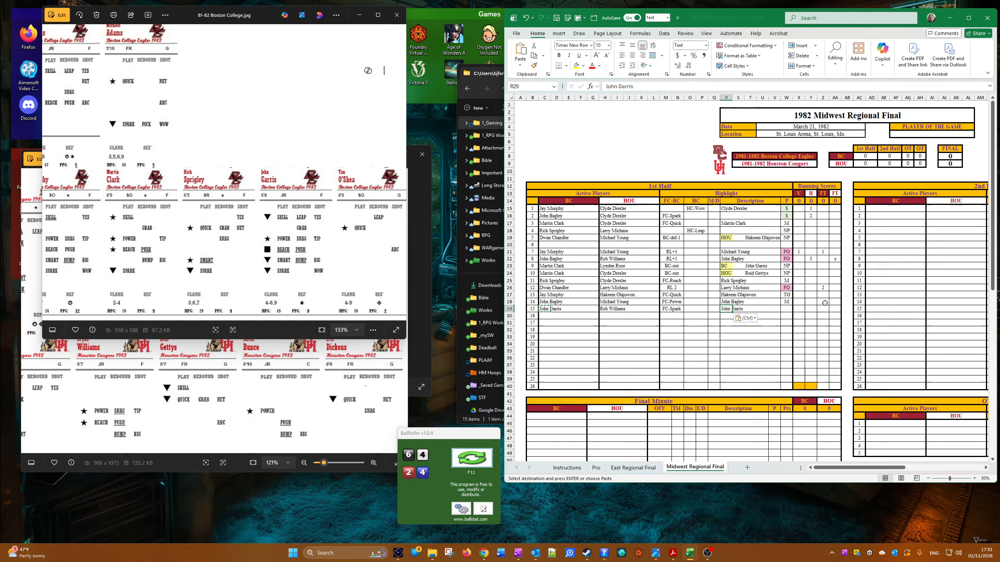
Step: Copy the S result from the second play into the fifteenth play's P cell
{"action": "right_click", "coordinate": [787, 216]}
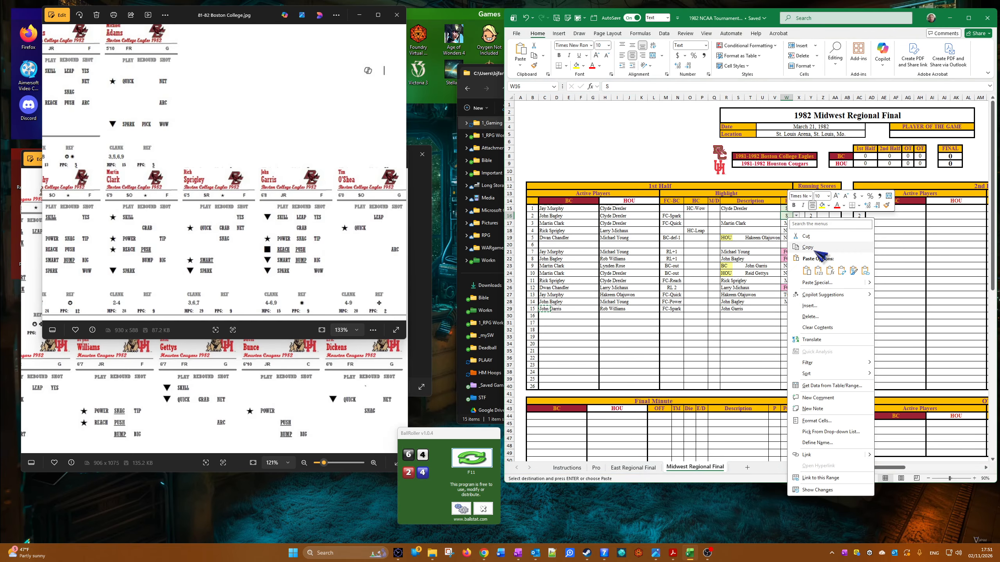
{"action": "left_click", "coordinate": [819, 250]}
{"action": "right_click", "coordinate": [786, 310]}
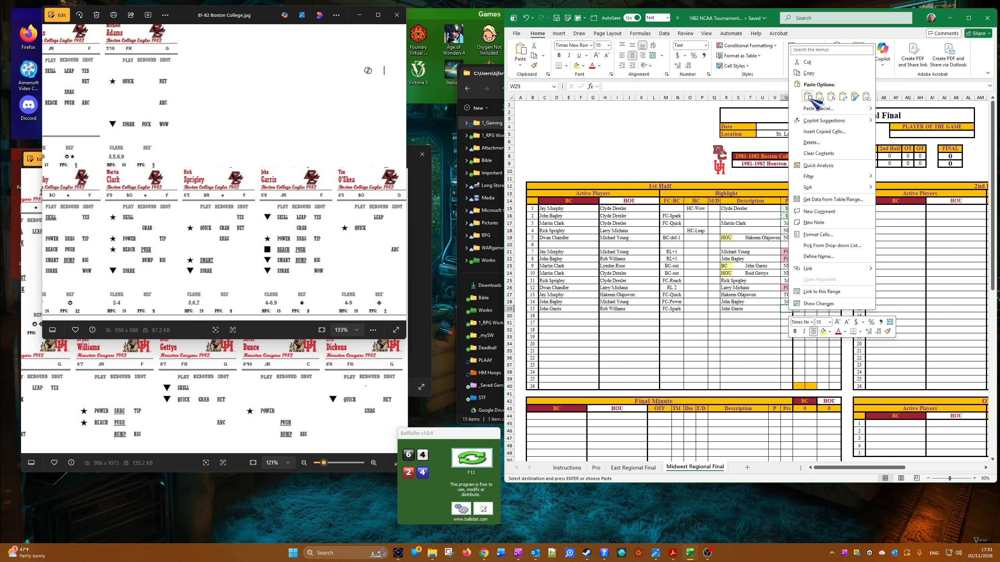
{"action": "left_click", "coordinate": [812, 100]}
Step: Enter 2 in the V running score for the fifteenth play
{"action": "left_click", "coordinate": [807, 309]}
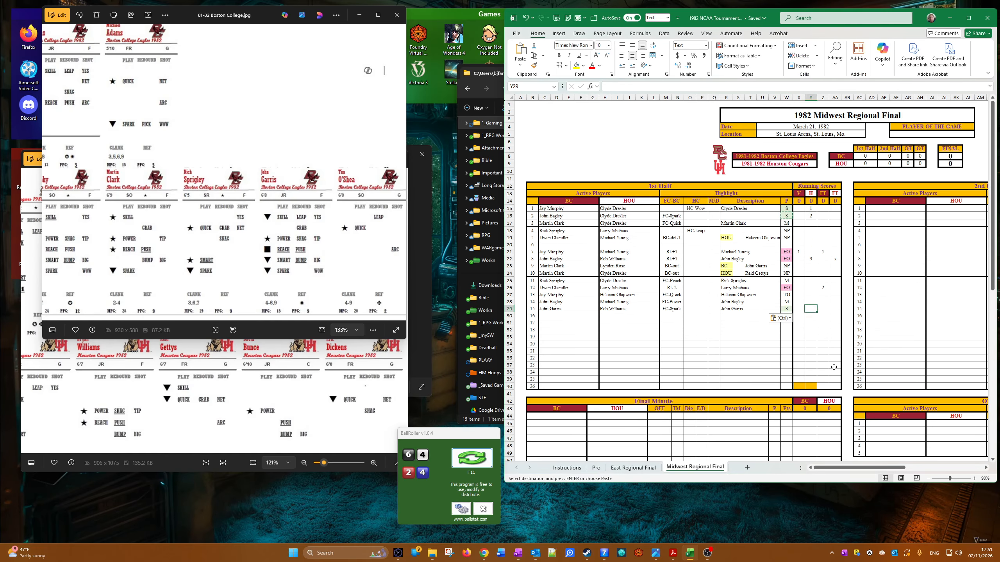
{"action": "key", "text": "Left"}
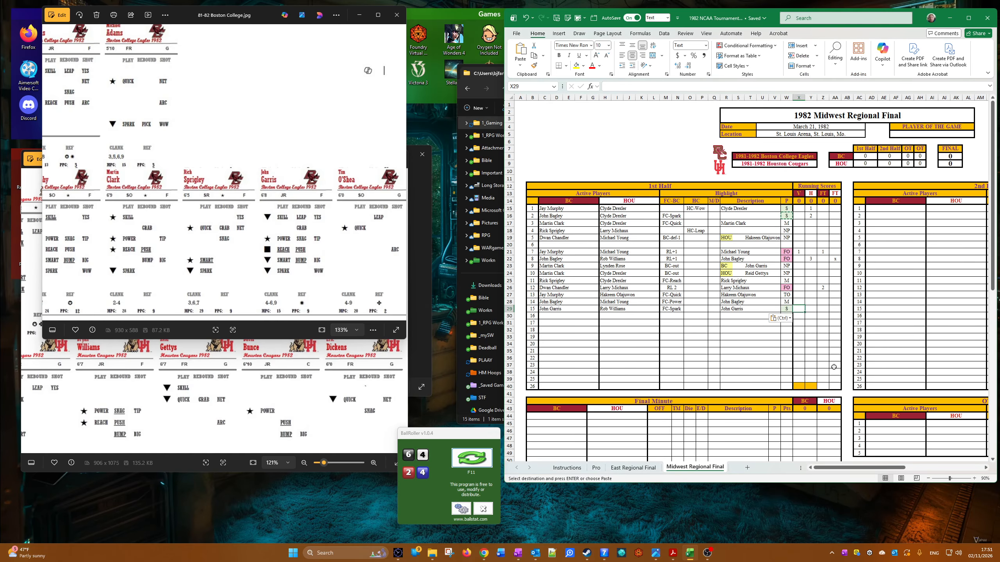
{"action": "type", "text": "2"}
{"action": "key", "text": "Right"}
{"action": "key", "text": "Right"}
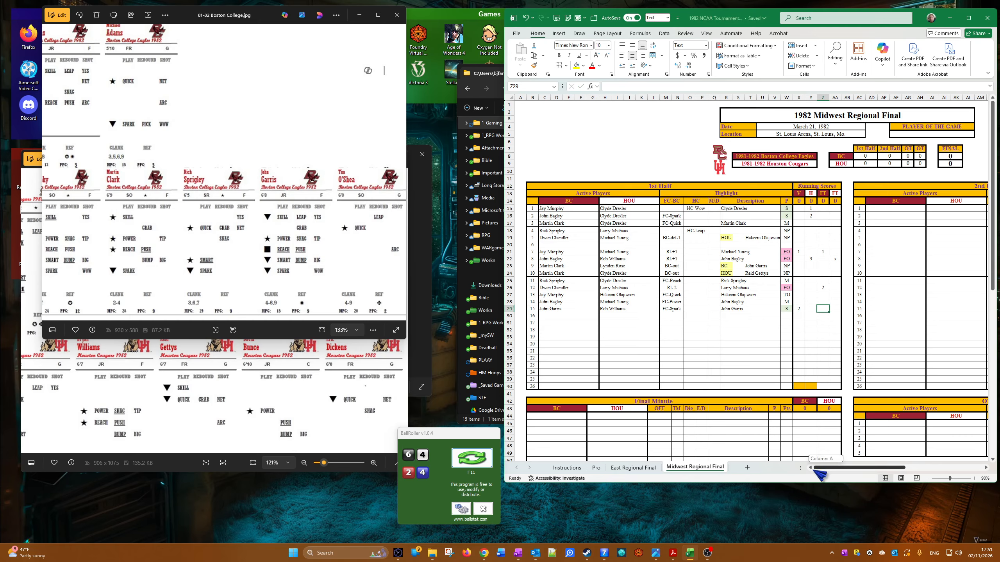
Step: Set the sixteenth play's active players to John Garris for BC and Lynden Rose for HOU
{"action": "left_click", "coordinate": [548, 316]}
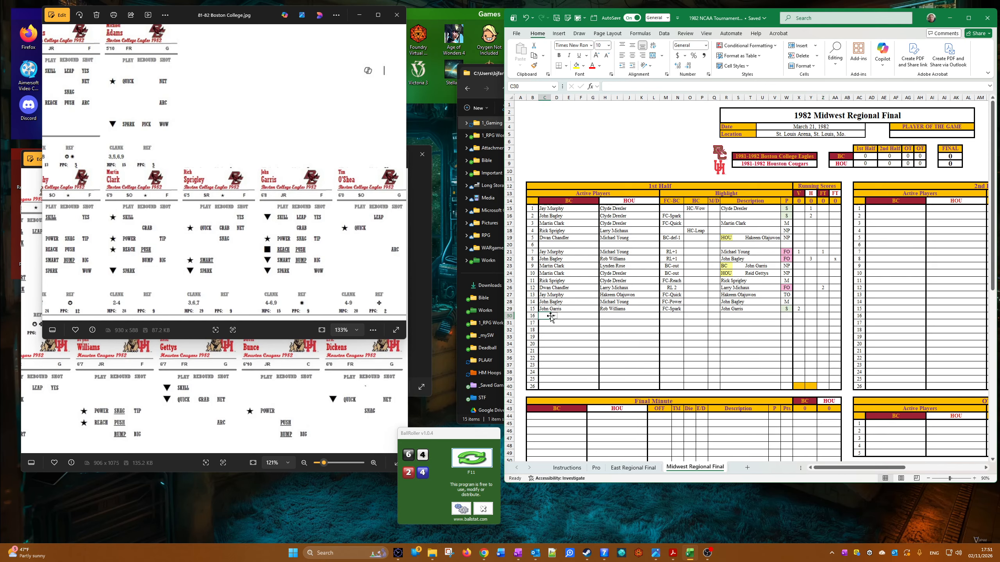
{"action": "left_click", "coordinate": [556, 316]}
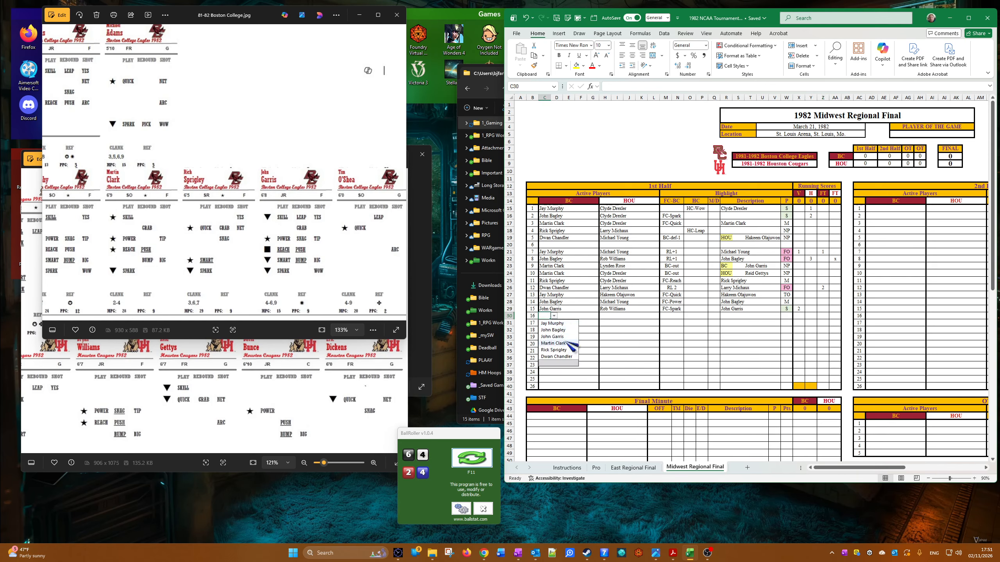
{"action": "left_click", "coordinate": [552, 337]}
{"action": "left_click", "coordinate": [606, 316]}
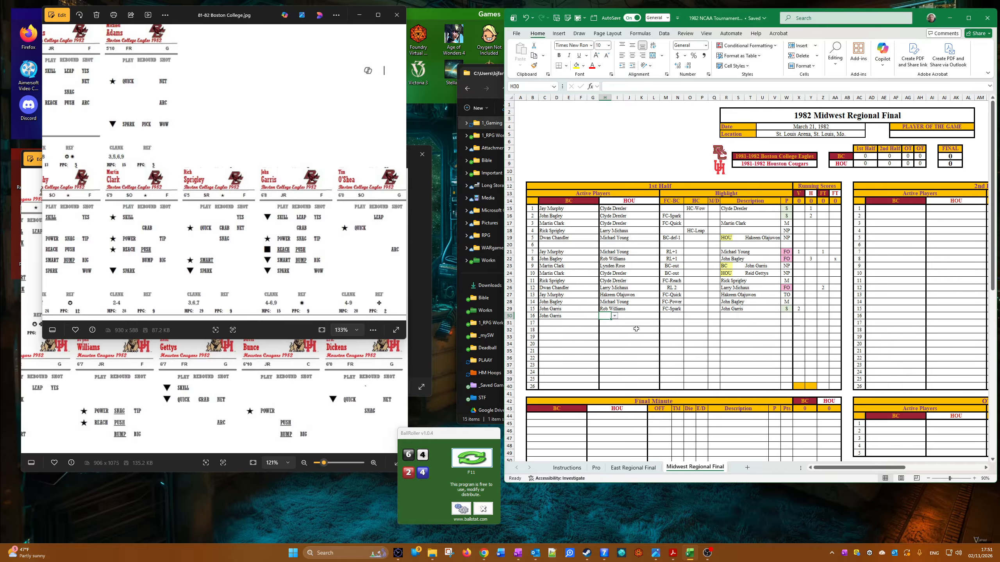
{"action": "left_click", "coordinate": [614, 316]}
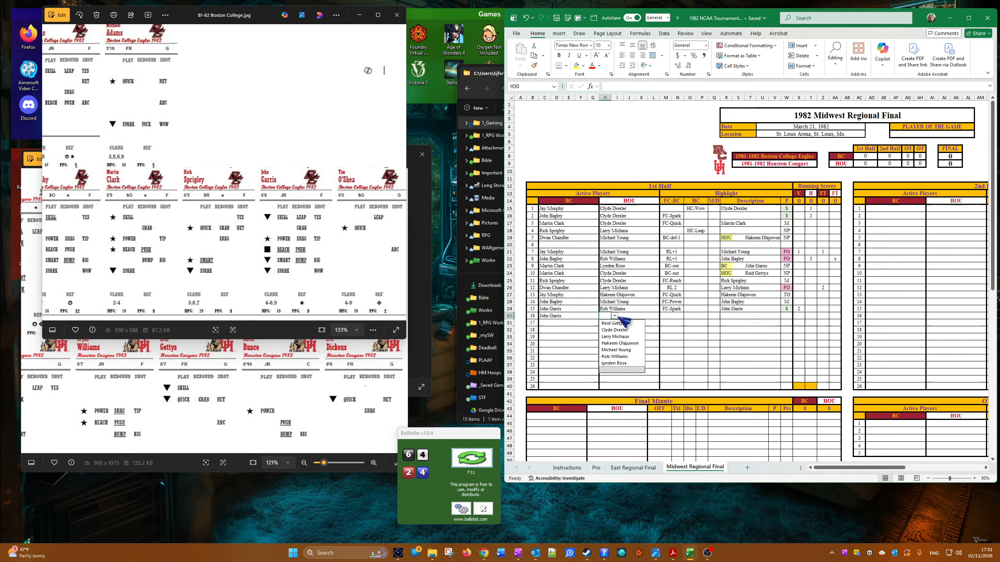
{"action": "left_click", "coordinate": [624, 364]}
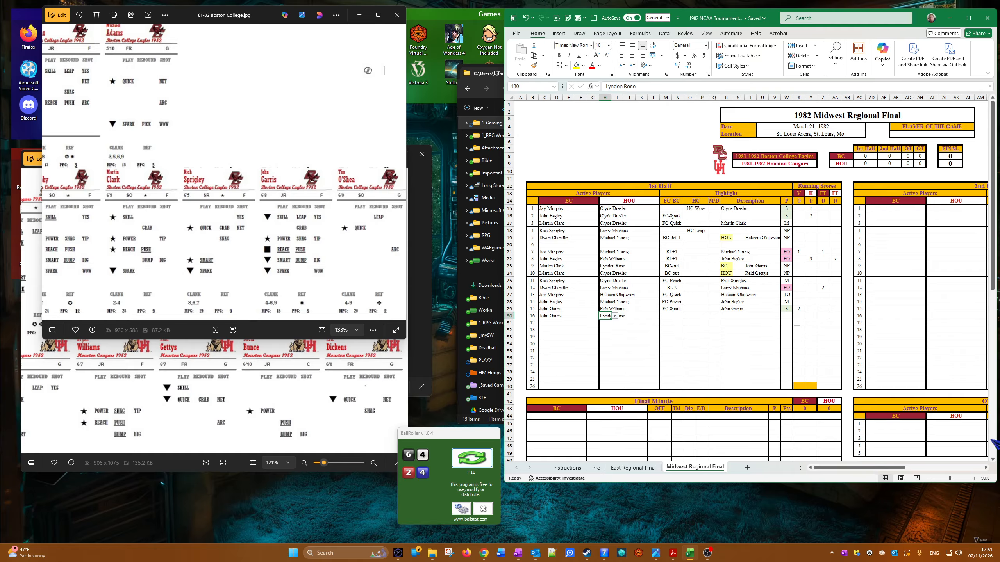
Step: Set the sixteenth play's HC highlight to HC-Grab
{"action": "left_click", "coordinate": [696, 316]}
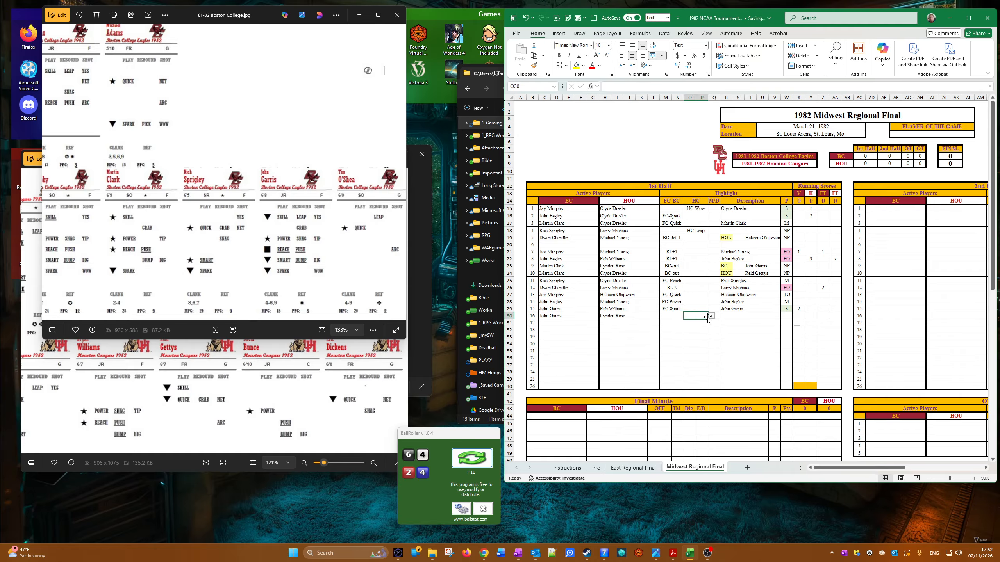
{"action": "left_click", "coordinate": [711, 316]}
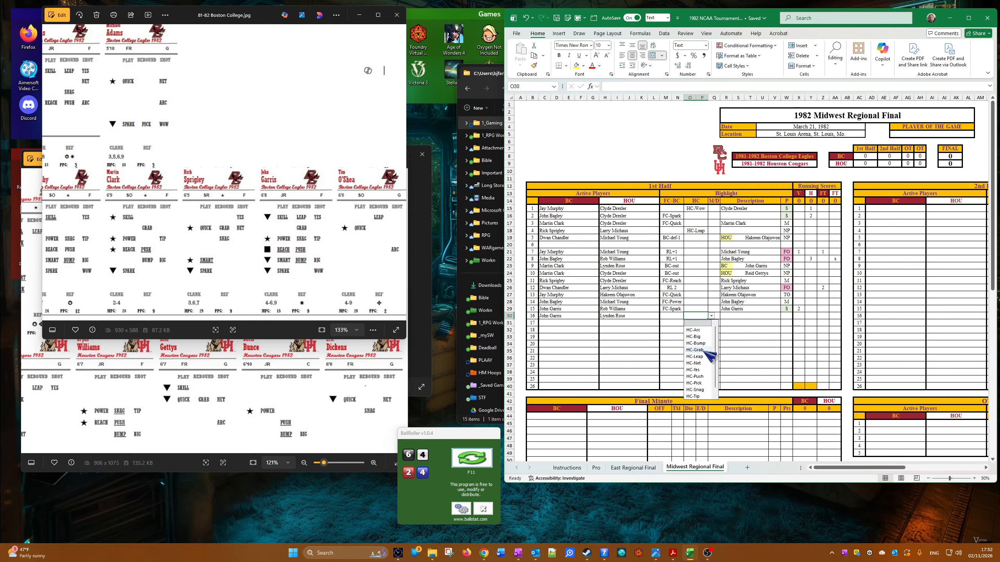
{"action": "left_click", "coordinate": [705, 356]}
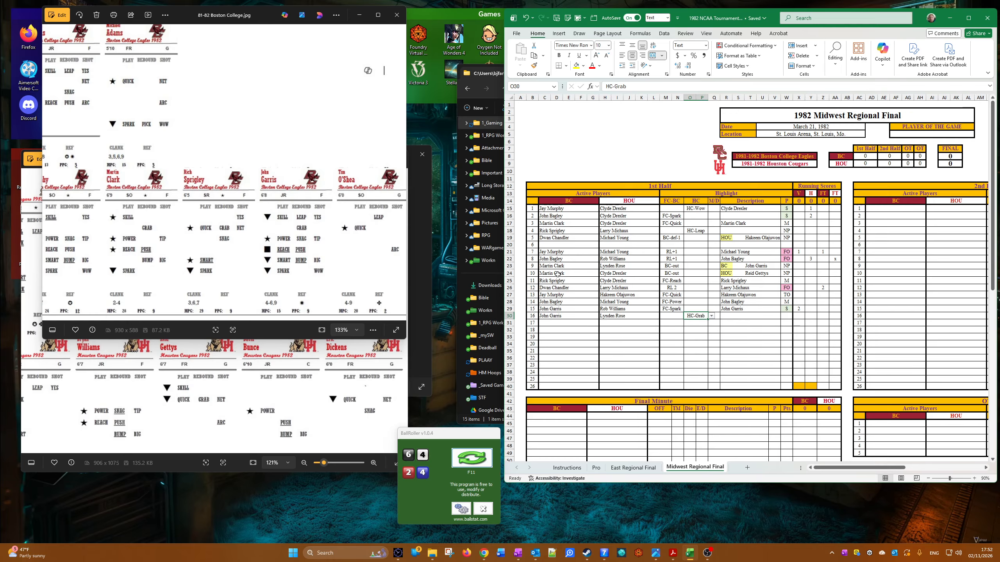
Step: Consult the Boston College and Houston cards and copy John Garris from the BC active player cell into the sixteenth play's description
{"action": "scroll", "coordinate": [307, 229], "scroll_direction": "up", "scroll_amount": 3}
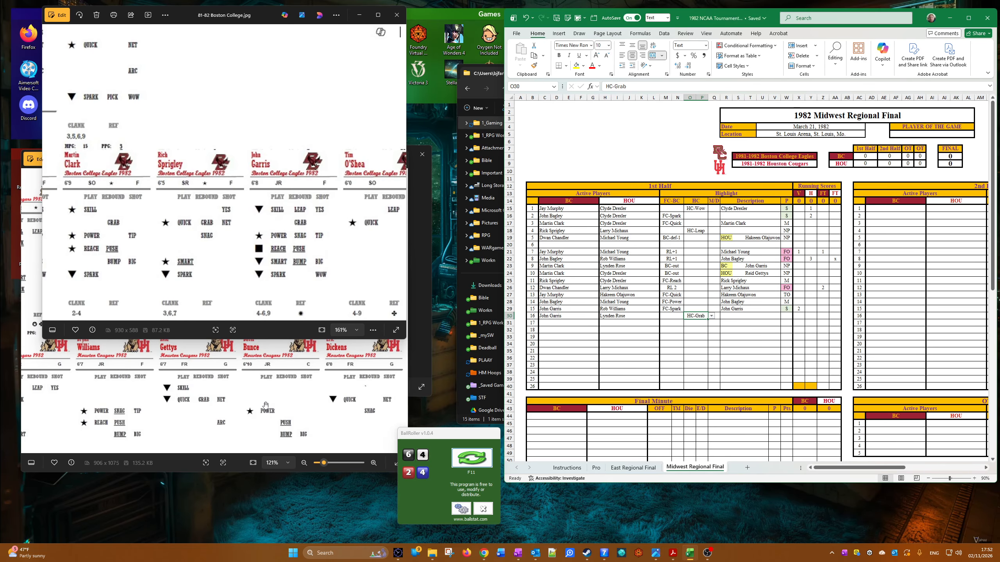
{"action": "left_click", "coordinate": [271, 370]}
{"action": "scroll", "coordinate": [272, 370], "scroll_direction": "down", "scroll_amount": 4}
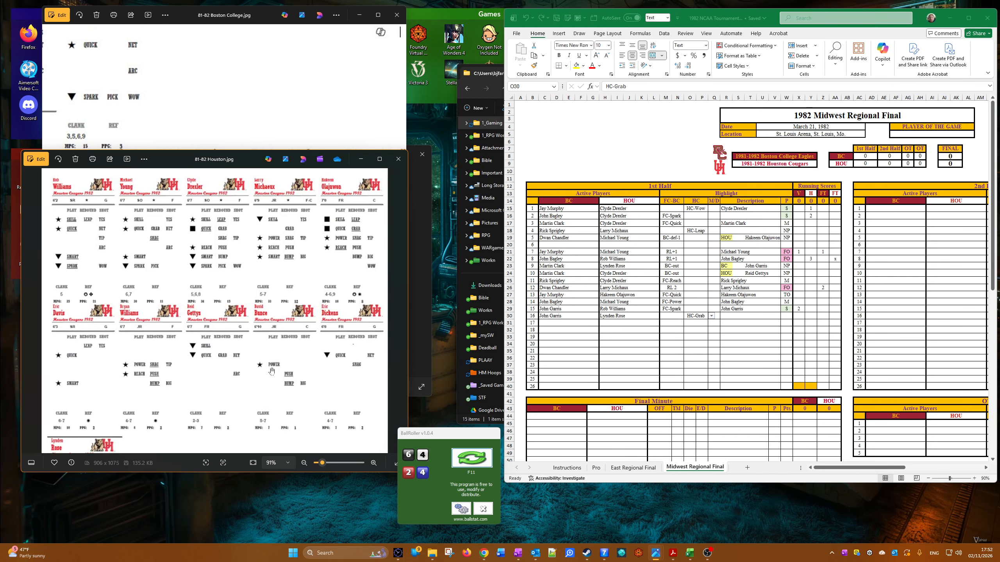
{"action": "scroll", "coordinate": [181, 287], "scroll_direction": "up", "scroll_amount": 2}
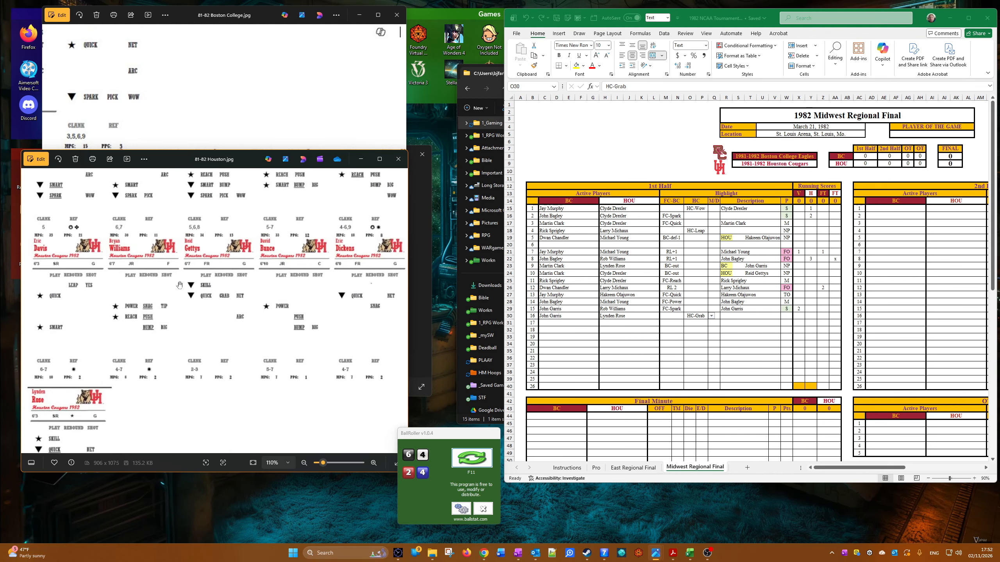
{"action": "left_click_drag", "start_coordinate": [172, 242], "coordinate": [172, 303]}
{"action": "right_click", "coordinate": [545, 319]}
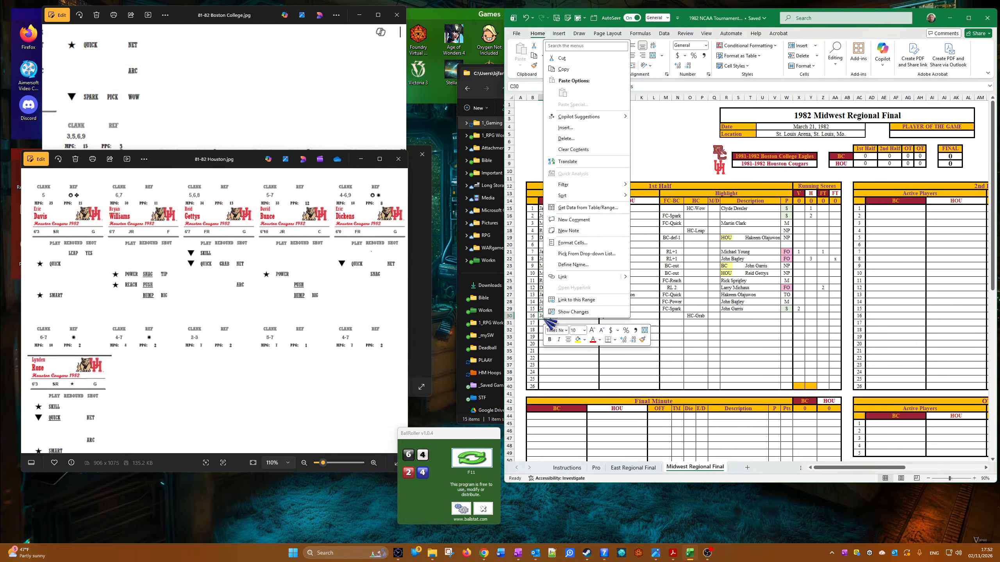
{"action": "left_click", "coordinate": [568, 69]}
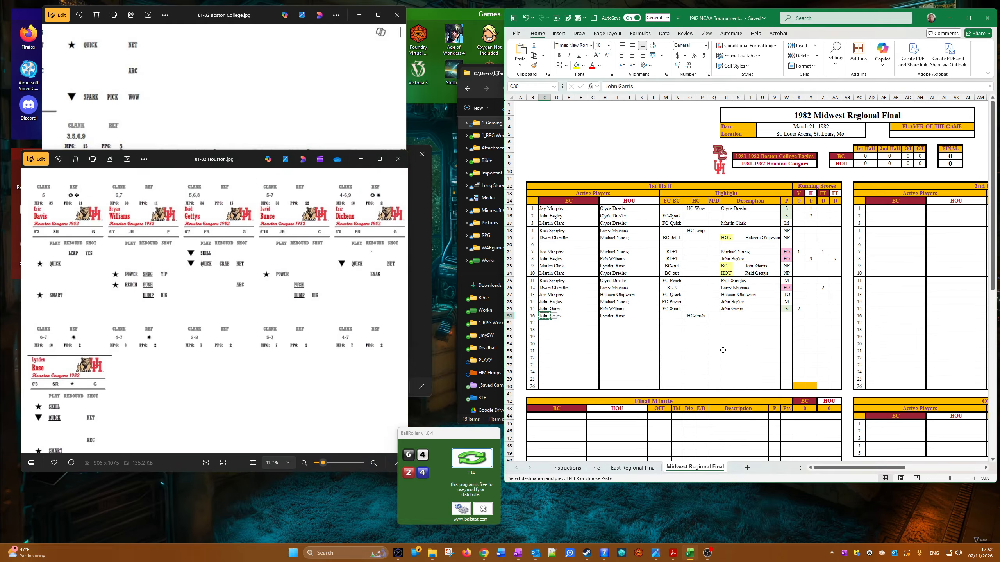
{"action": "right_click", "coordinate": [726, 316]}
{"action": "left_click", "coordinate": [736, 103]}
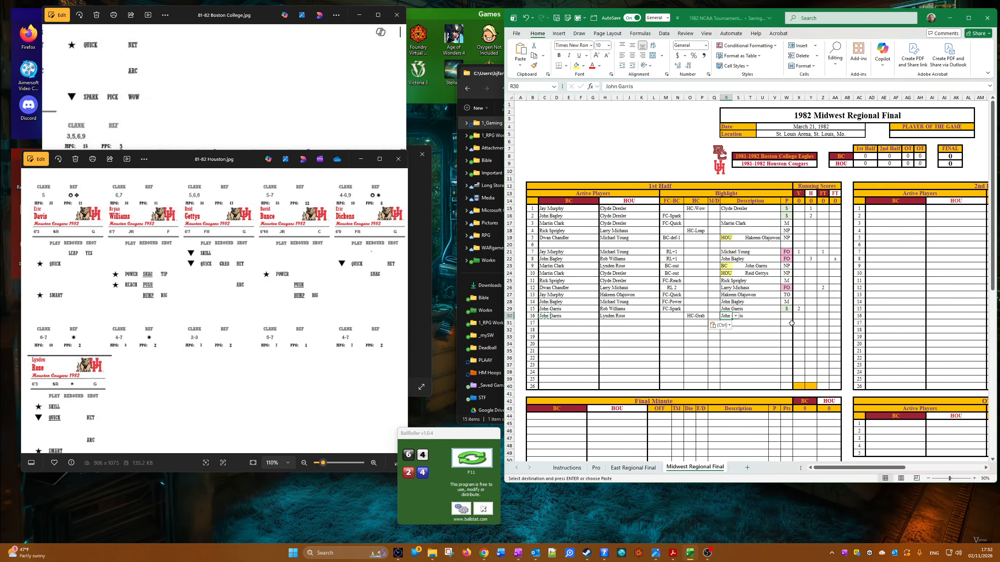
Step: Copy the fifteenth play's S result down to the sixteenth play's P cell and enter 3 in its V running score
{"action": "left_click", "coordinate": [790, 309]}
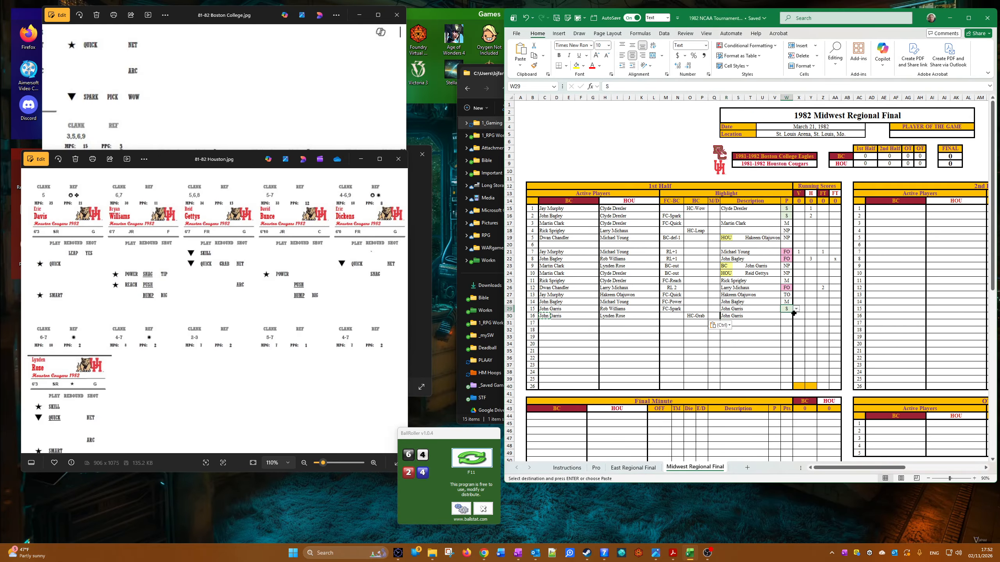
{"action": "left_click_drag", "start_coordinate": [794, 314], "coordinate": [787, 317]}
{"action": "left_click", "coordinate": [799, 309]}
{"action": "type", "text": "2"}
{"action": "key", "text": "Return"}
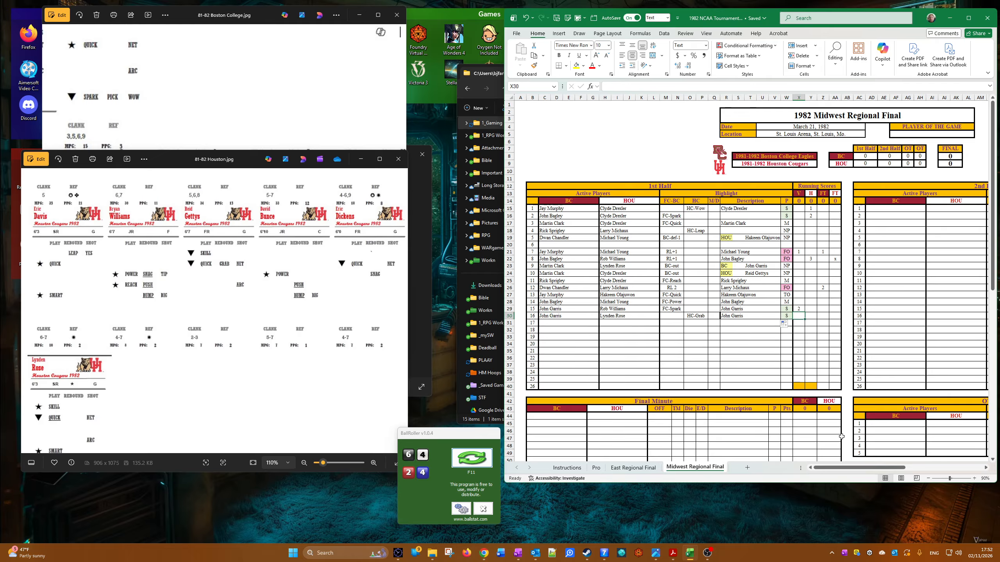
{"action": "type", "text": "3"}
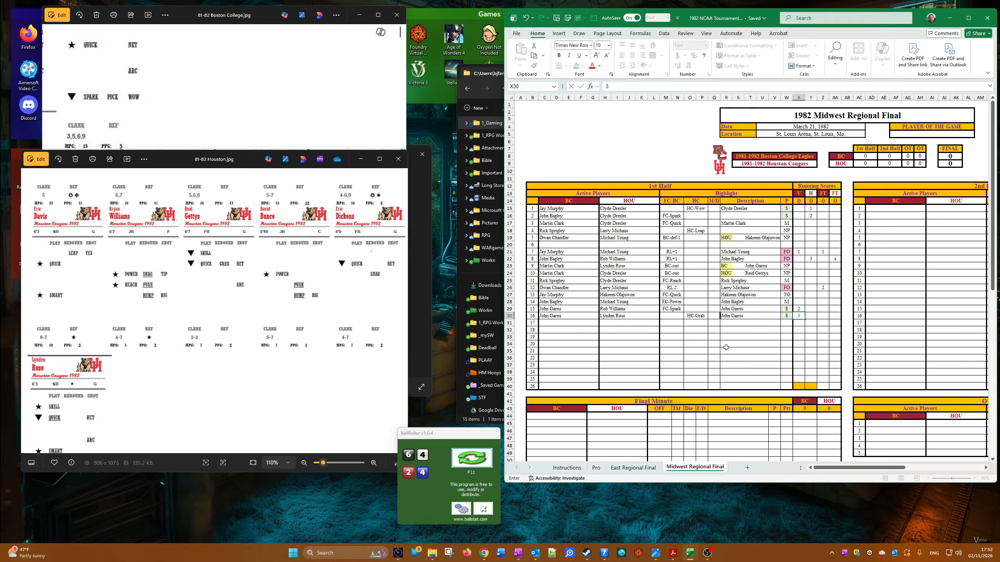
Step: Set the seventeenth play's active players to John Garris for BC and Reid Gettys for HOU
{"action": "left_click", "coordinate": [545, 323]}
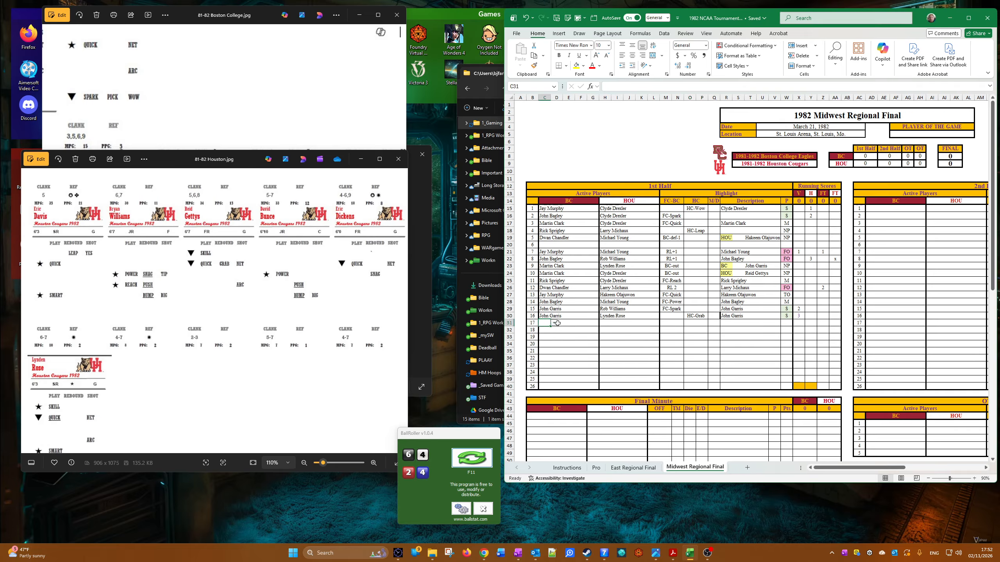
{"action": "left_click", "coordinate": [554, 323]}
{"action": "left_click", "coordinate": [557, 343]}
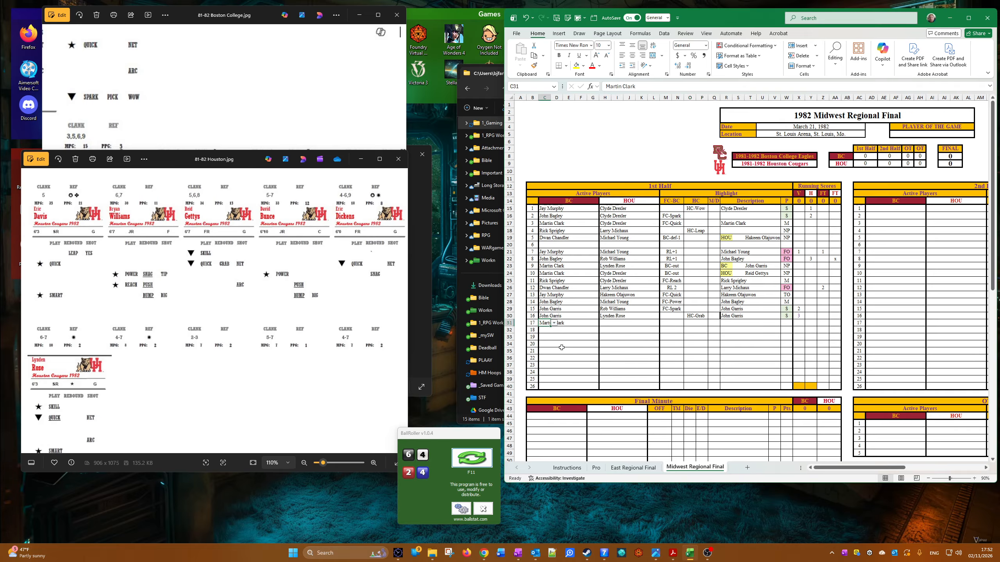
{"action": "left_click", "coordinate": [553, 323]}
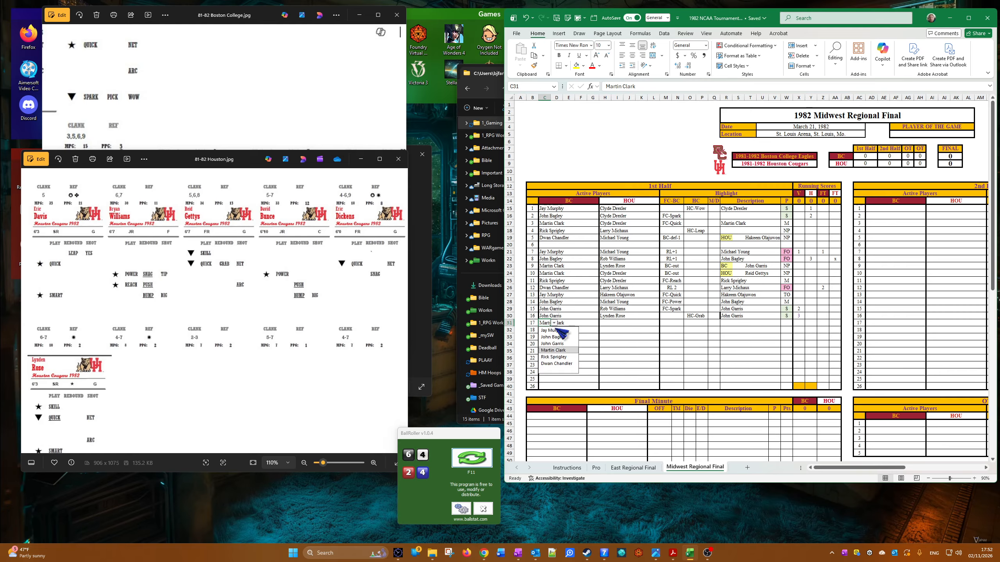
{"action": "left_click", "coordinate": [555, 343]}
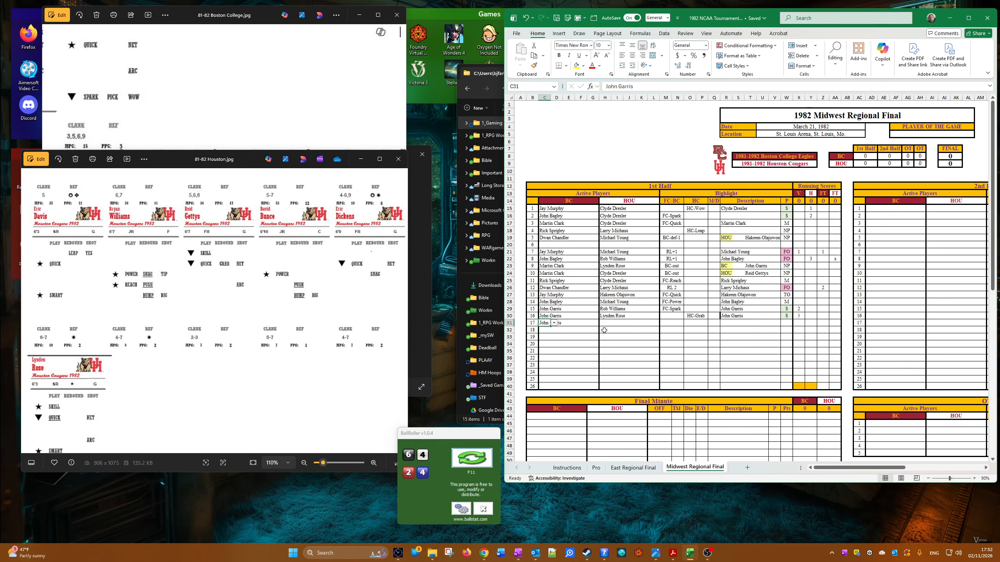
{"action": "left_click", "coordinate": [604, 324]}
{"action": "left_click", "coordinate": [614, 323]}
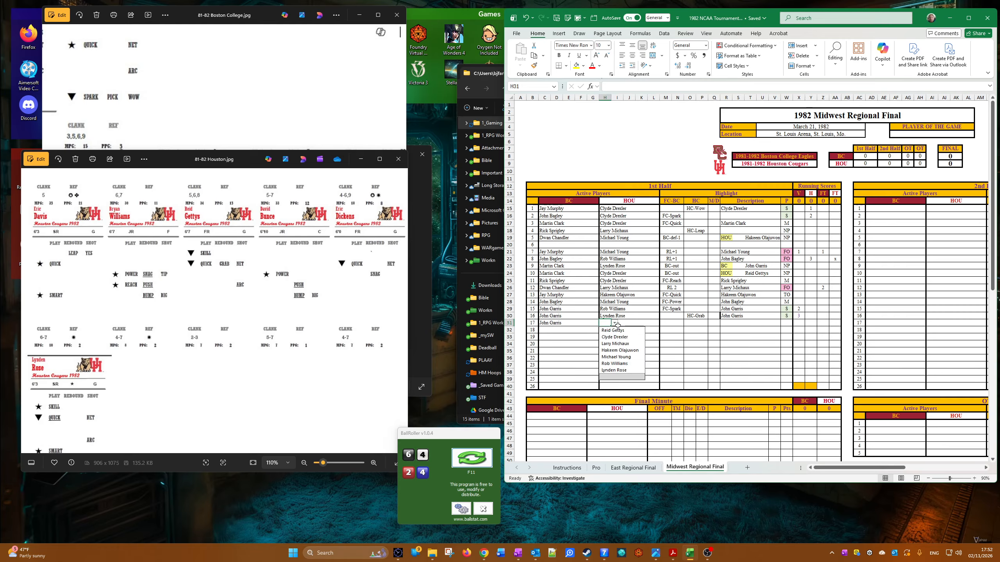
{"action": "left_click", "coordinate": [613, 331]}
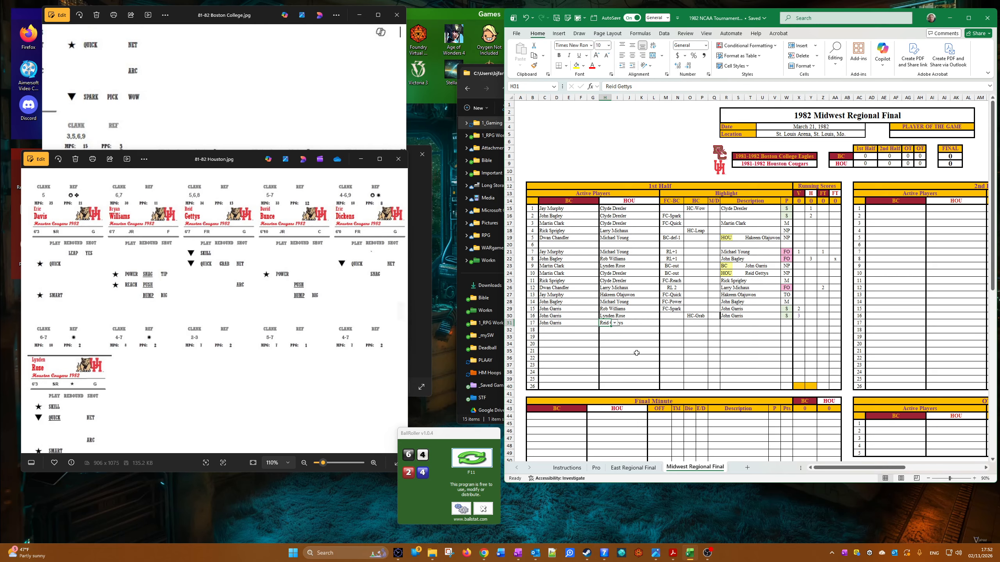
Step: Set the seventeenth play's HC highlight to HC-Big and choose the last available symbol for its M/D cell
{"action": "left_click", "coordinate": [686, 322]}
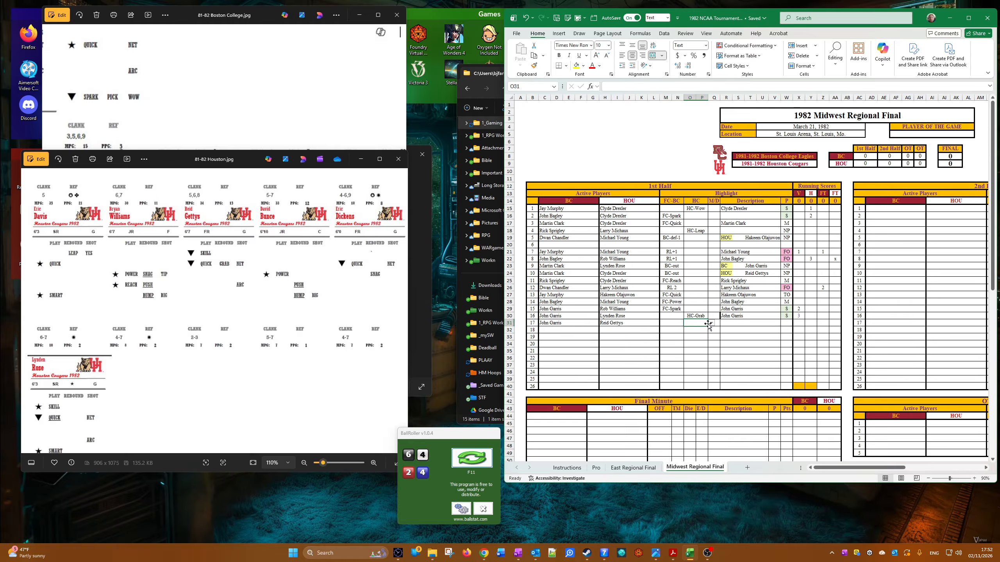
{"action": "left_click", "coordinate": [712, 323]}
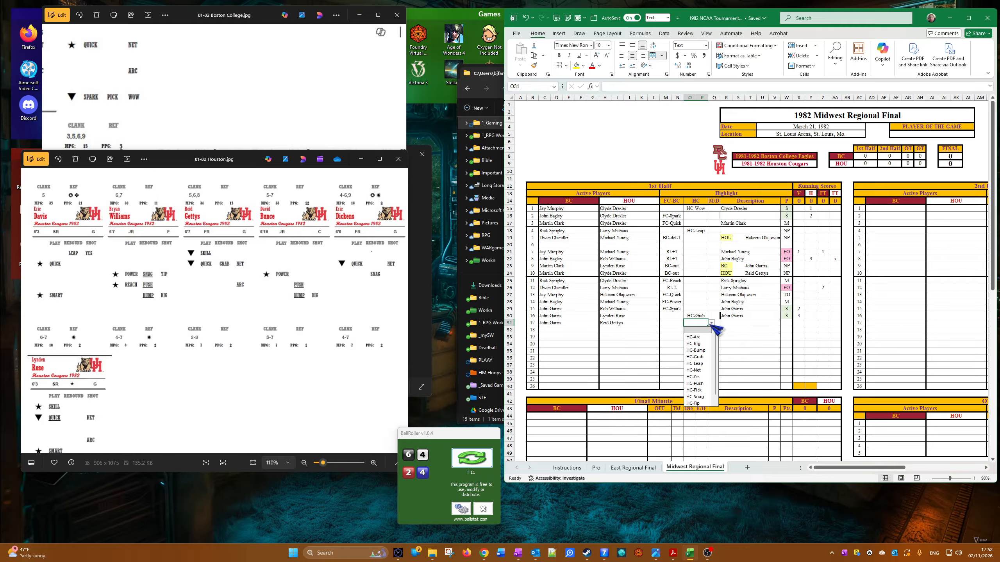
{"action": "scroll", "coordinate": [709, 396], "scroll_direction": "down", "scroll_amount": 1}
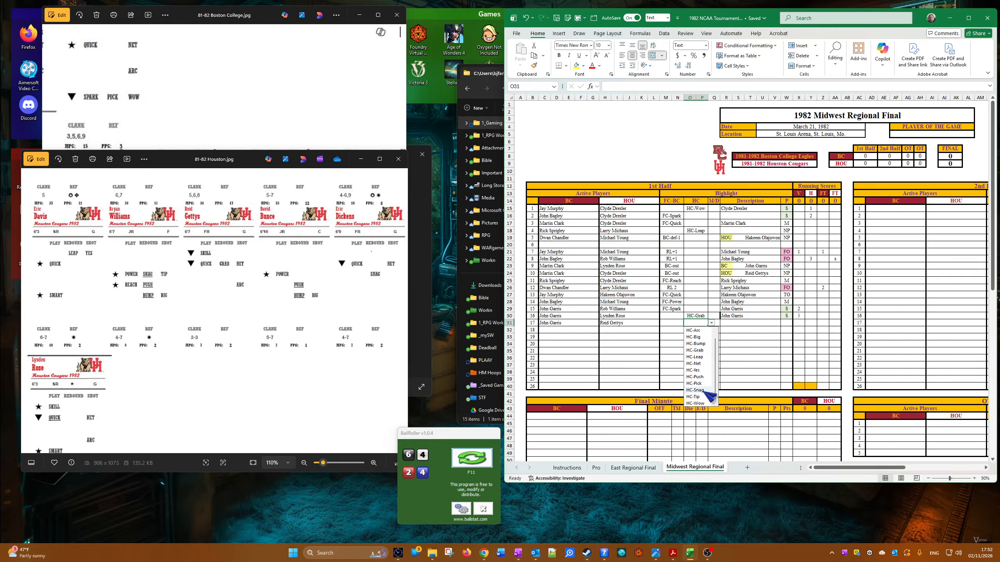
{"action": "left_click", "coordinate": [695, 337]}
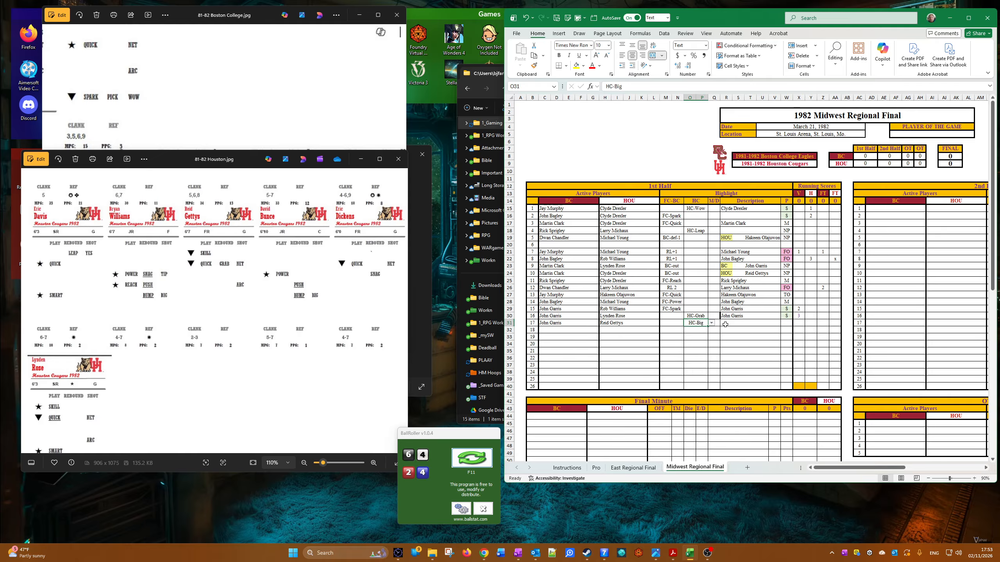
{"action": "left_click", "coordinate": [716, 325]}
{"action": "left_click", "coordinate": [723, 323]}
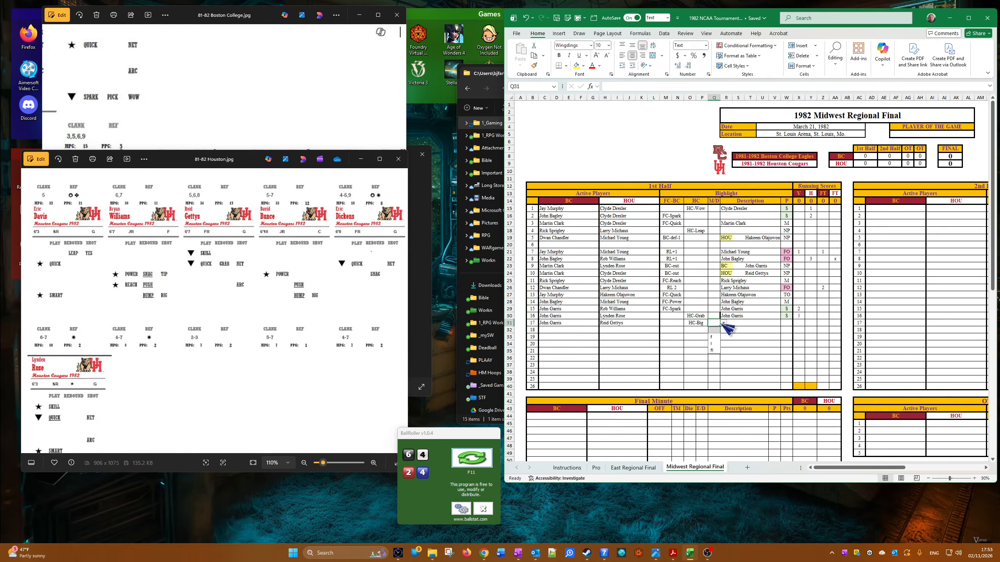
{"action": "left_click", "coordinate": [711, 350]}
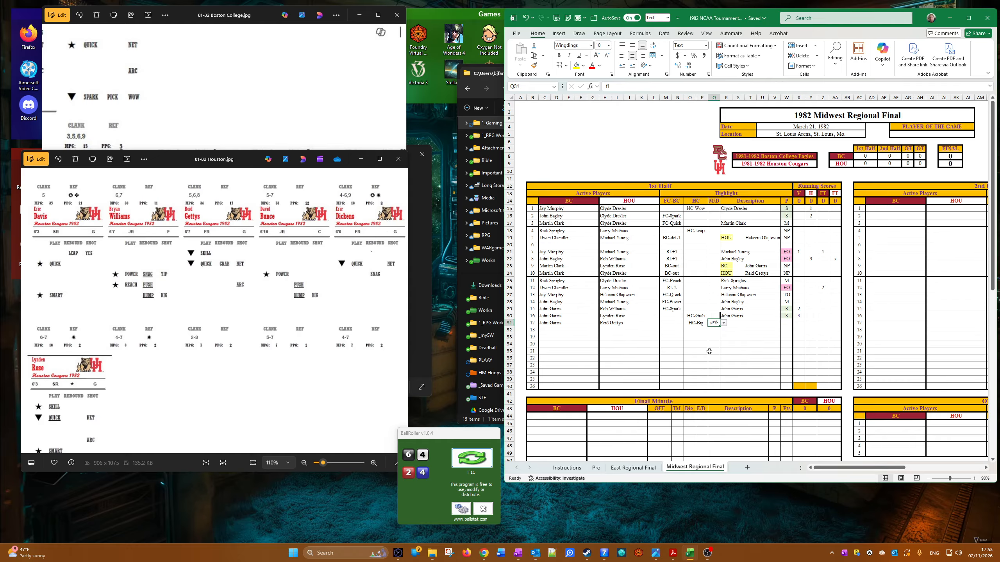
Step: Adjust the left border of the sixteenth play's description cell in its cell formatting
{"action": "right_click", "coordinate": [729, 316]}
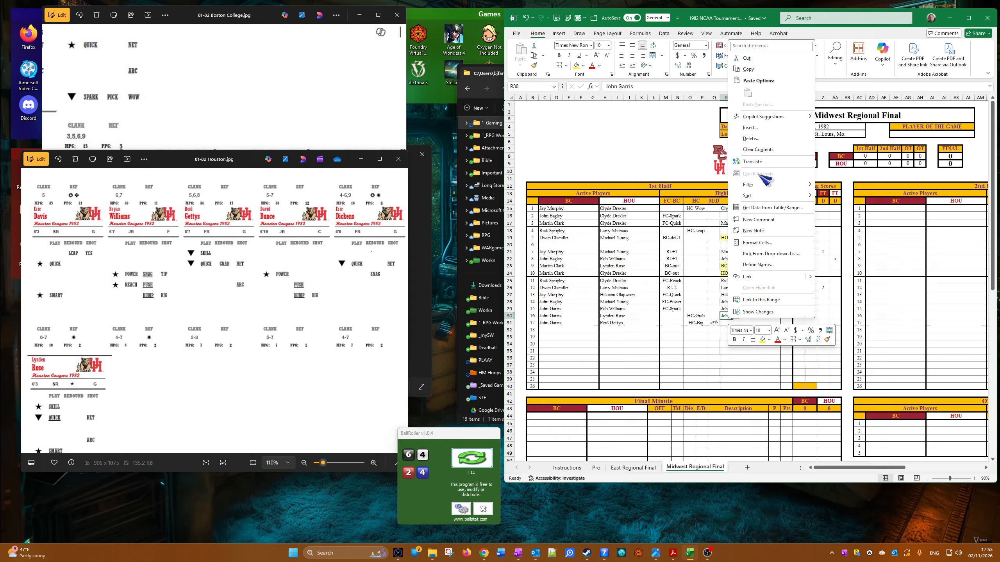
{"action": "left_click", "coordinate": [758, 243]}
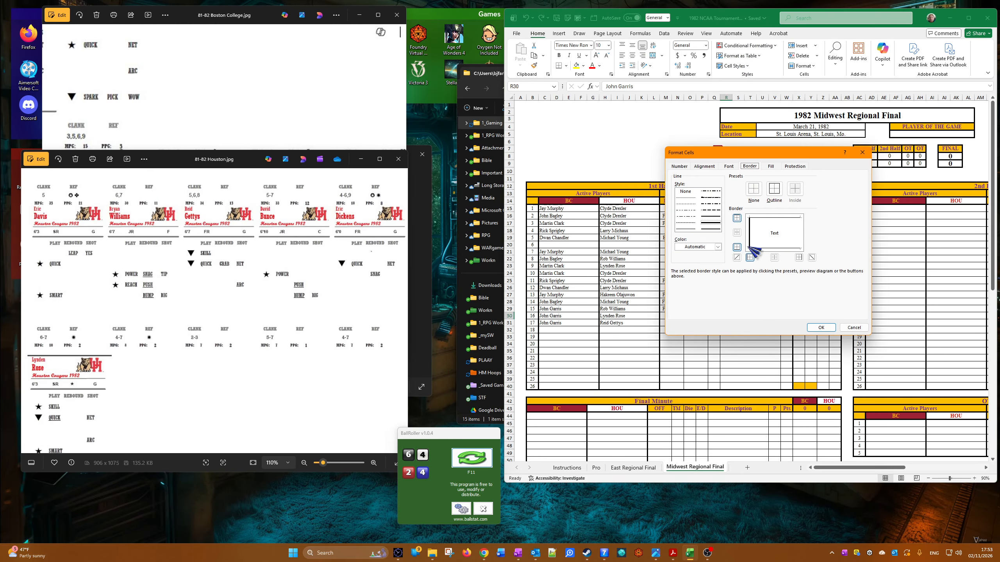
{"action": "left_click", "coordinate": [753, 230]}
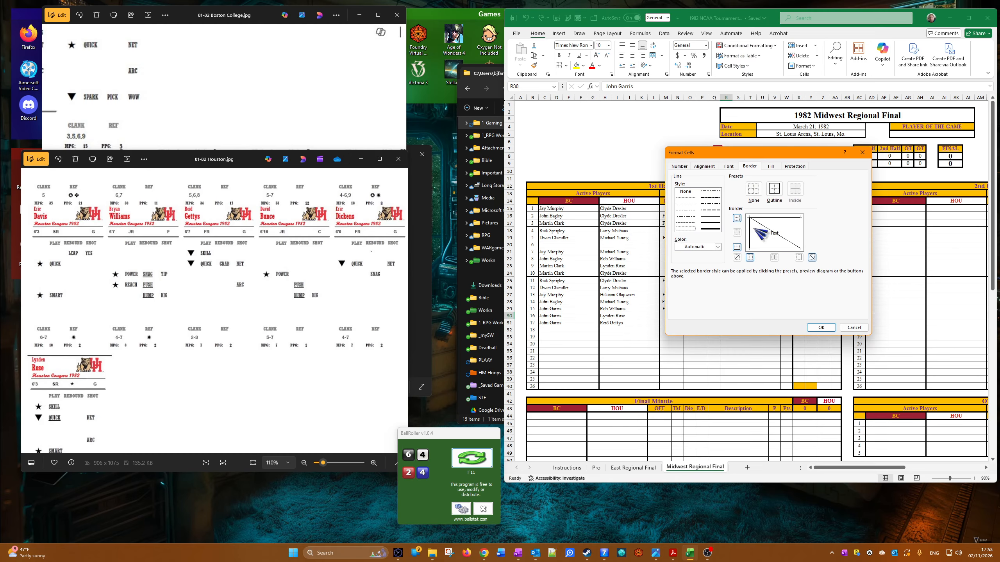
{"action": "left_click", "coordinate": [765, 234]}
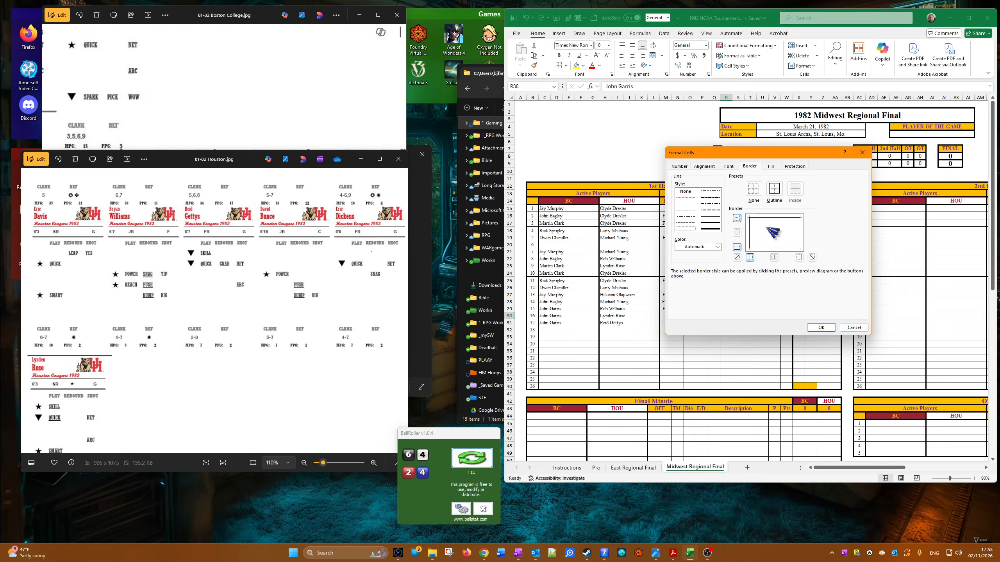
{"action": "left_click", "coordinate": [822, 327]}
Step: Examine the John Garris and Reid Gettys player cards for the seventeenth play's Big highlight
{"action": "left_click", "coordinate": [694, 358]}
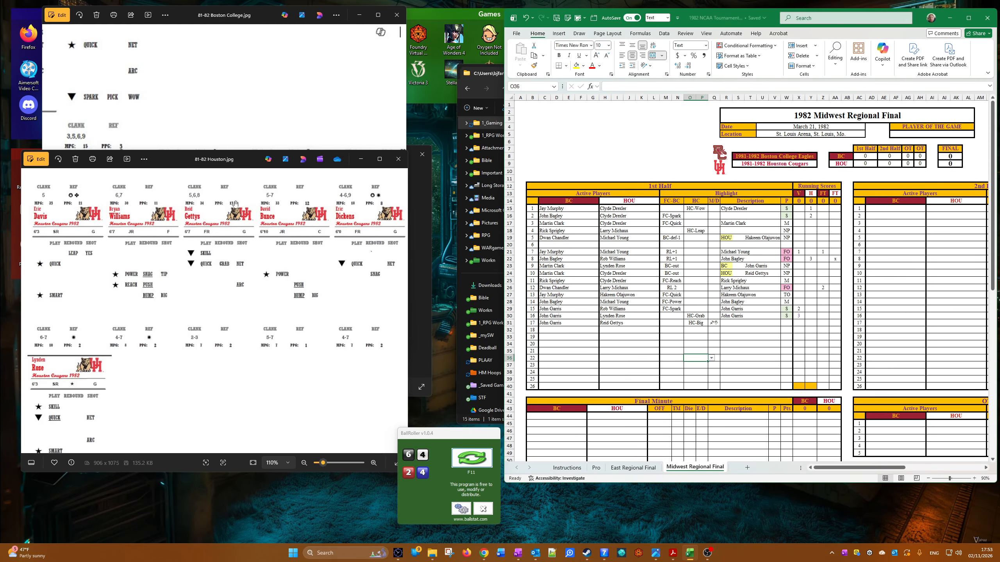
{"action": "scroll", "coordinate": [309, 113], "scroll_direction": "down", "scroll_amount": 2}
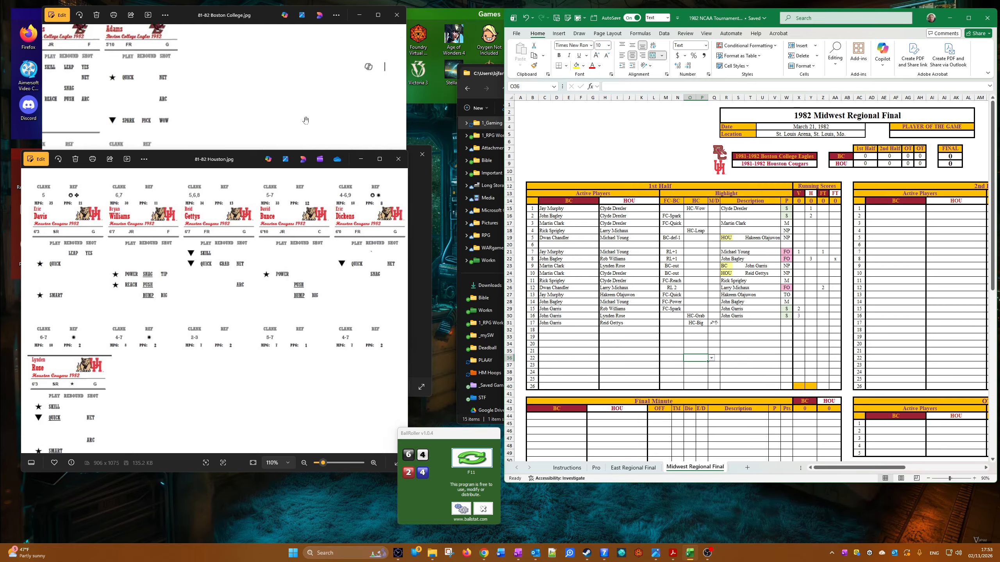
{"action": "scroll", "coordinate": [196, 74], "scroll_direction": "down", "scroll_amount": 1}
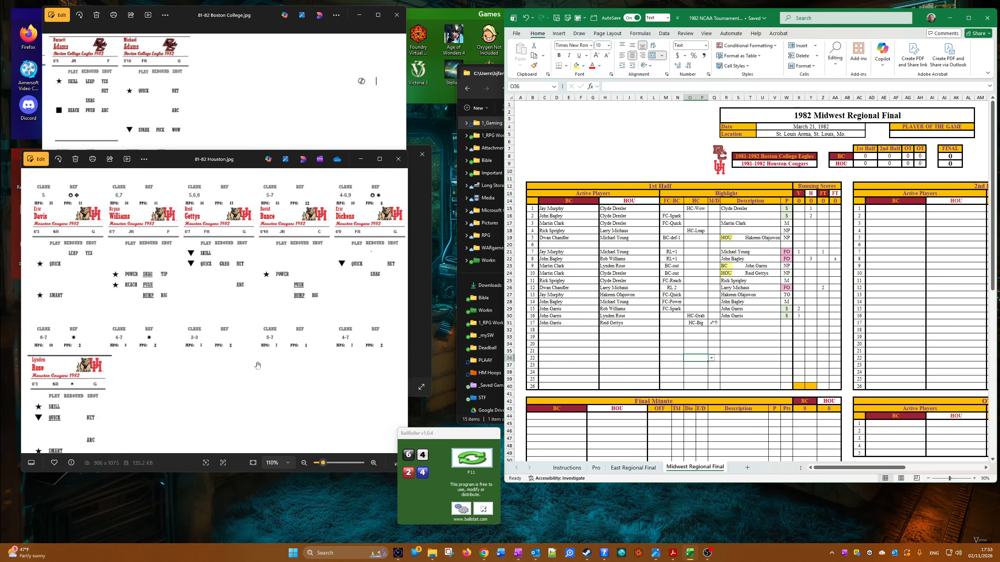
{"action": "left_click", "coordinate": [274, 98]}
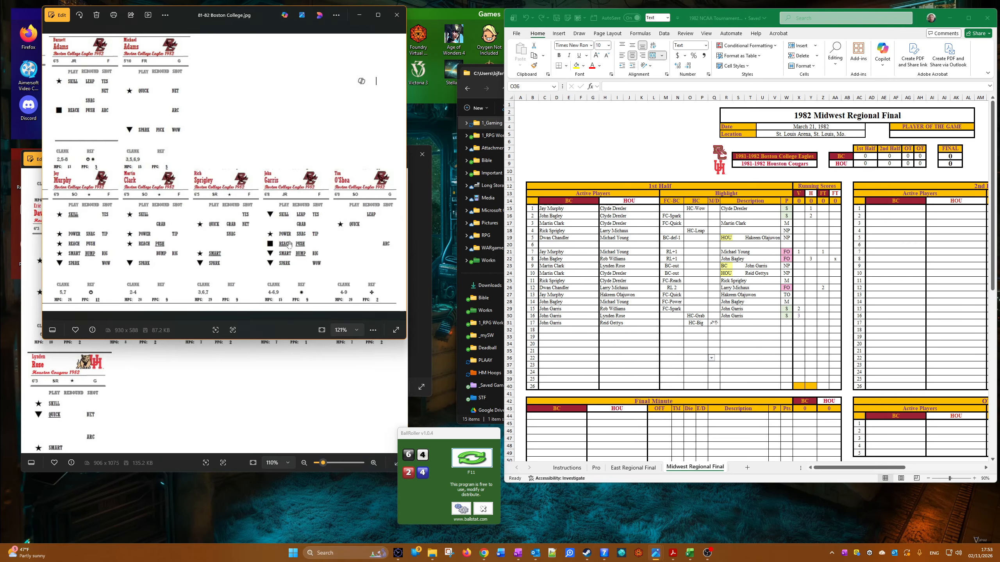
{"action": "scroll", "coordinate": [288, 245], "scroll_direction": "up", "scroll_amount": 1}
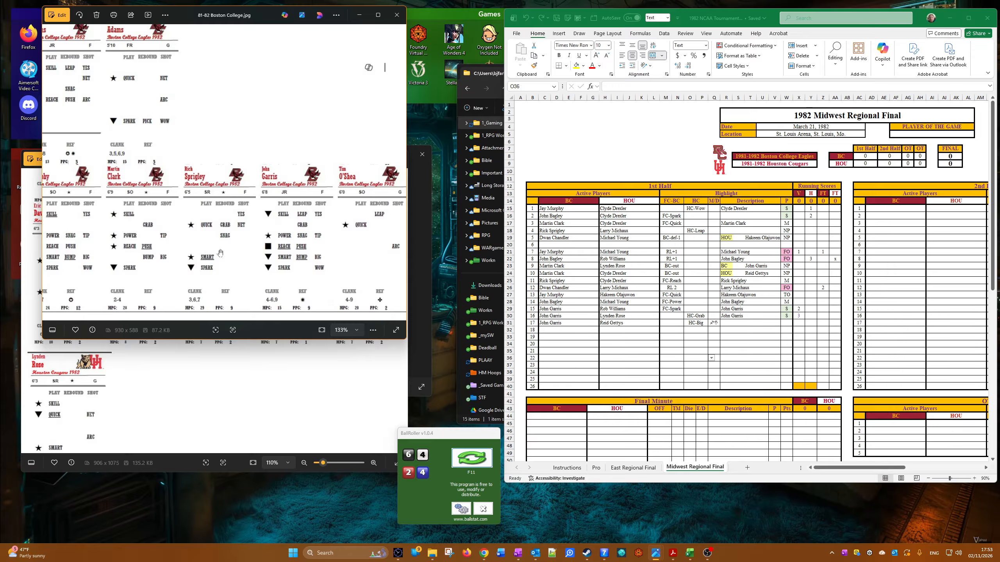
{"action": "left_click", "coordinate": [272, 425]}
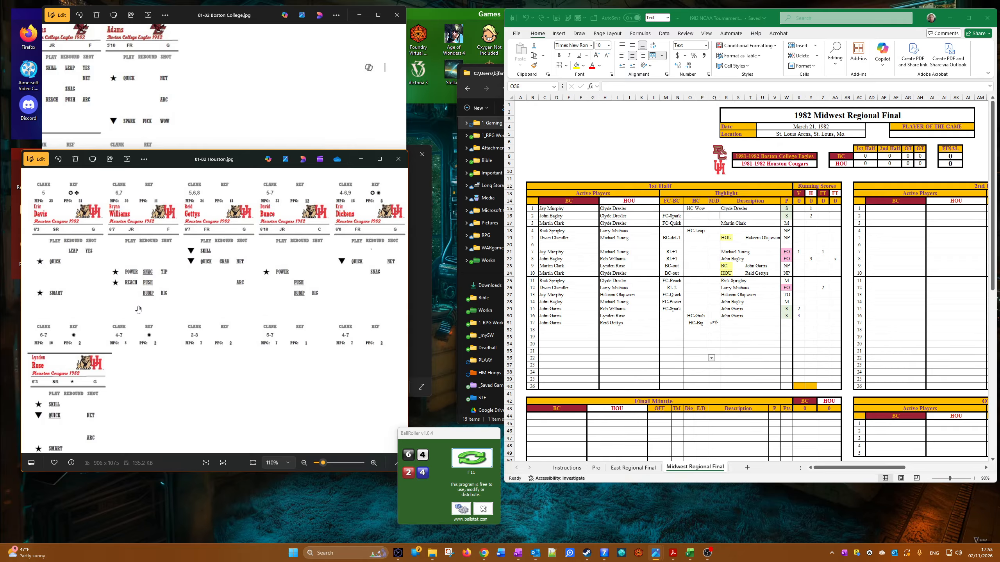
{"action": "scroll", "coordinate": [139, 310], "scroll_direction": "up", "scroll_amount": 3}
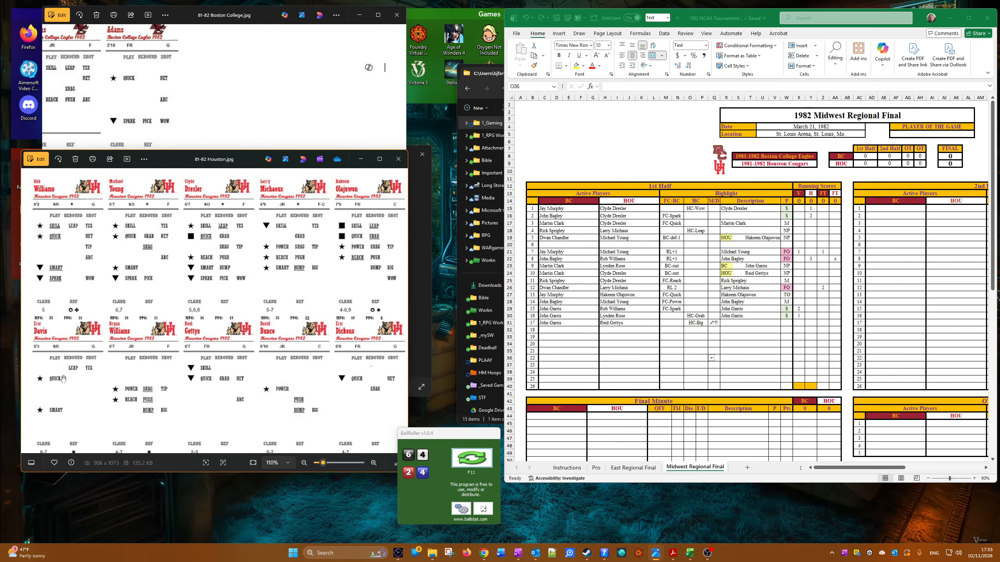
{"action": "scroll", "coordinate": [243, 365], "scroll_direction": "down", "scroll_amount": 2}
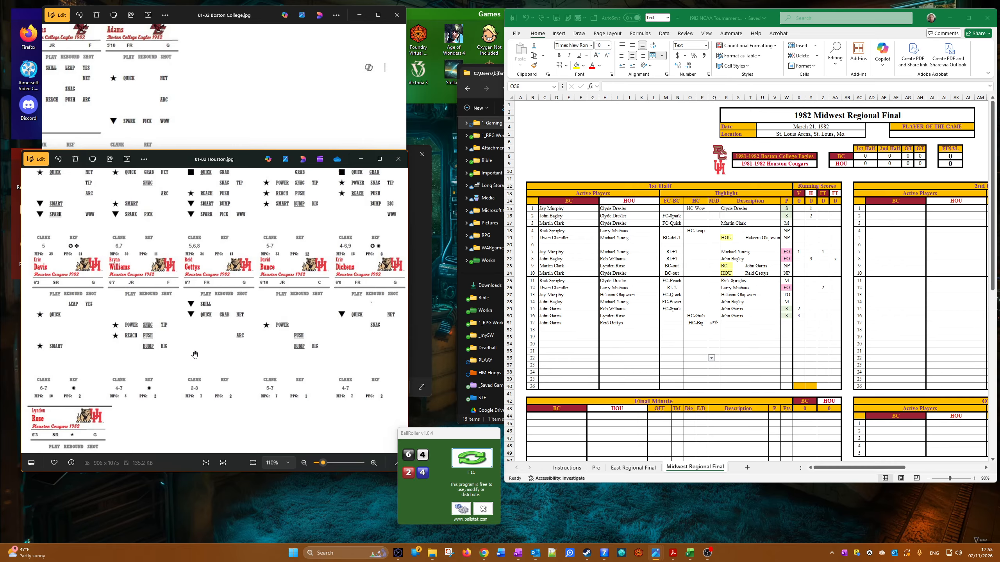
Step: Copy John Garris from the seventeenth play's BC cell into its description cell
{"action": "left_click", "coordinate": [572, 322]}
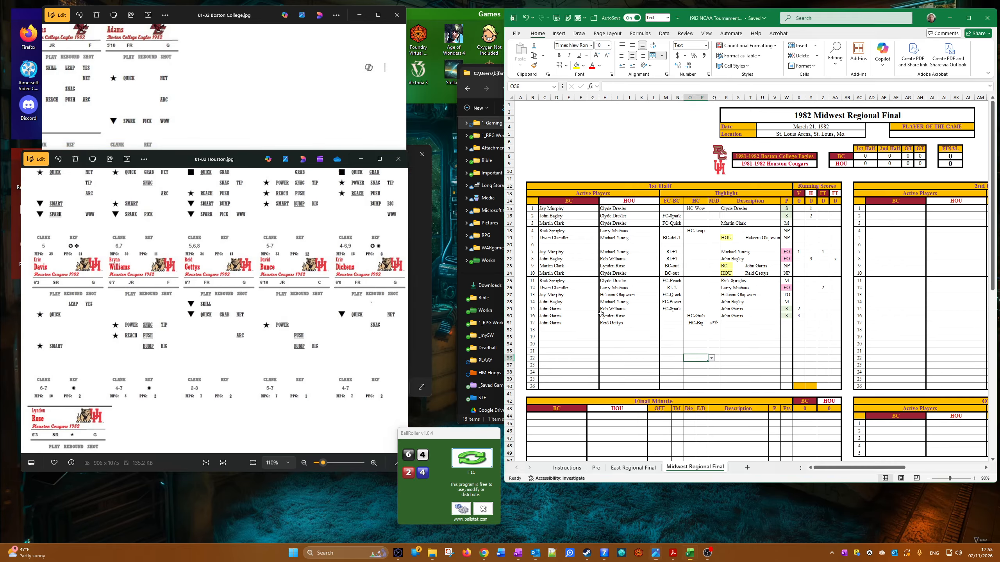
{"action": "right_click", "coordinate": [543, 323]}
{"action": "left_click", "coordinate": [628, 81]}
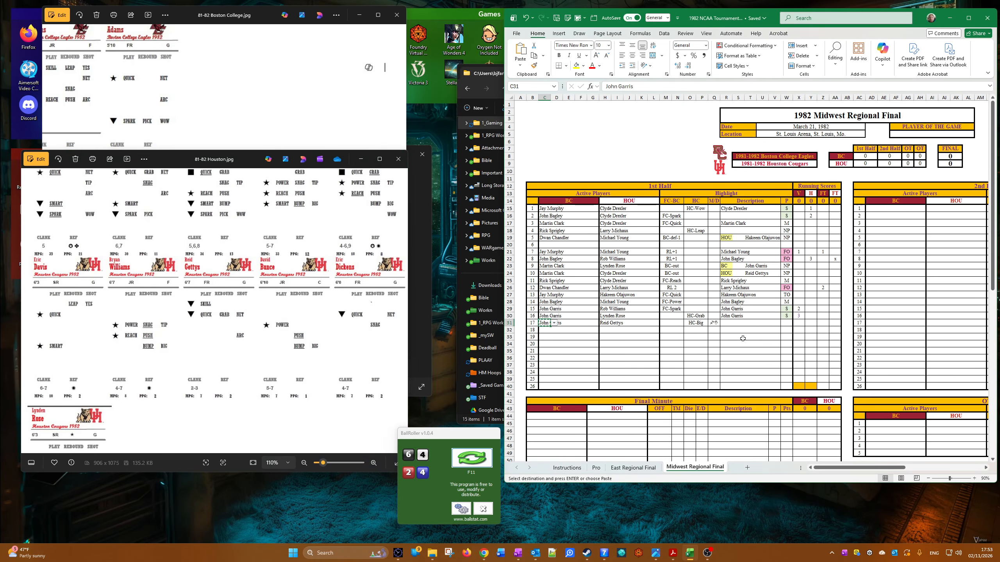
{"action": "right_click", "coordinate": [730, 323]}
{"action": "left_click", "coordinate": [740, 118]}
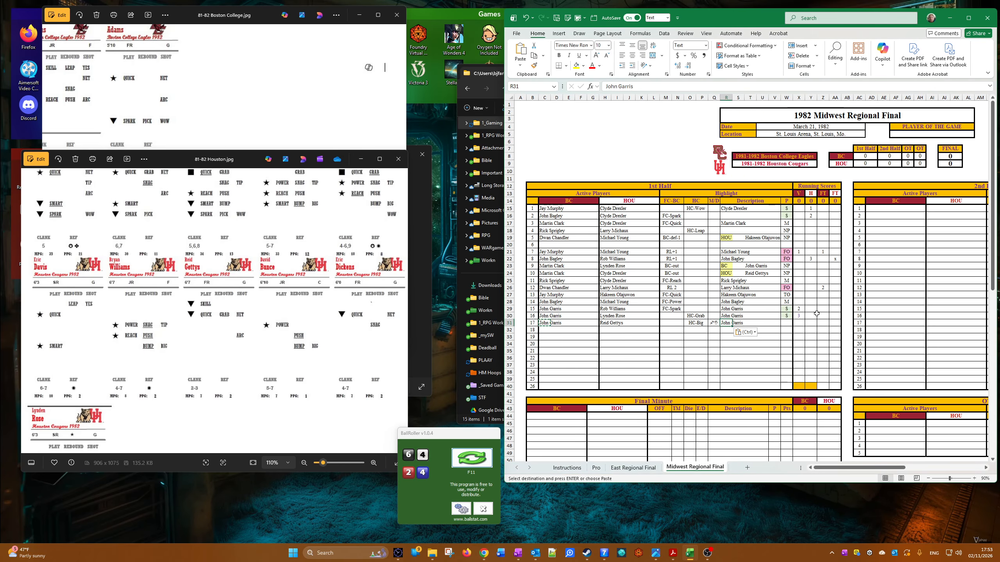
Step: Copy the sixteenth play's S result down to the seventeenth play's P cell and enter 4 in its V running score
{"action": "left_click", "coordinate": [788, 316]}
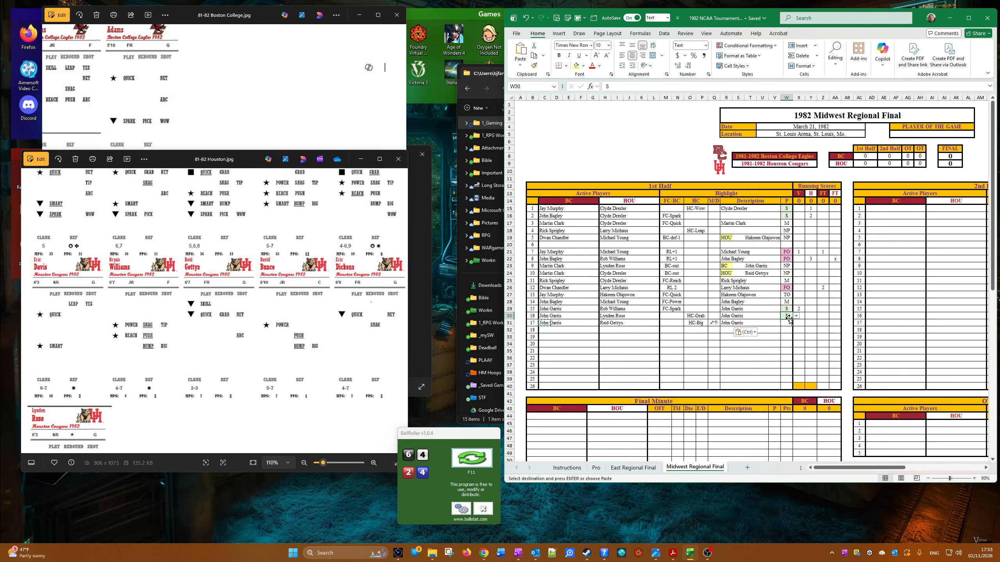
{"action": "left_click", "coordinate": [796, 316]}
{"action": "type", "text": "3"}
{"action": "key", "text": "Return"}
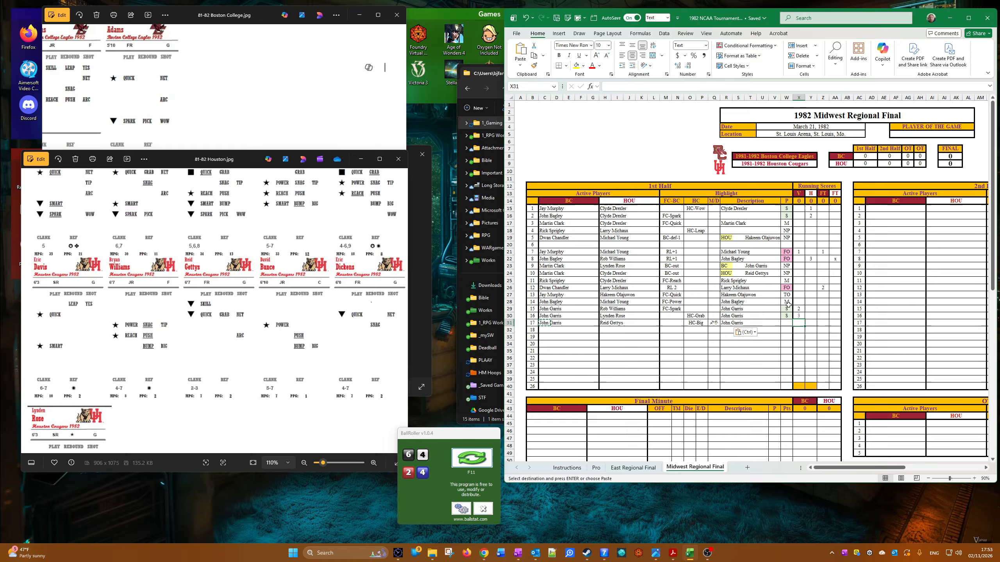
{"action": "left_click", "coordinate": [786, 317]}
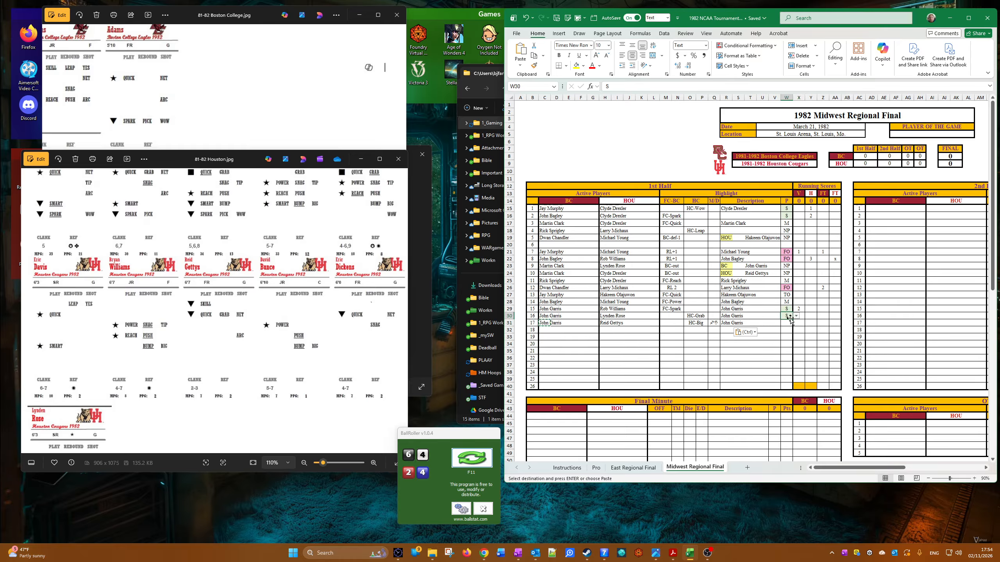
{"action": "left_click_drag", "start_coordinate": [793, 321], "coordinate": [793, 326]}
{"action": "left_click", "coordinate": [799, 324]}
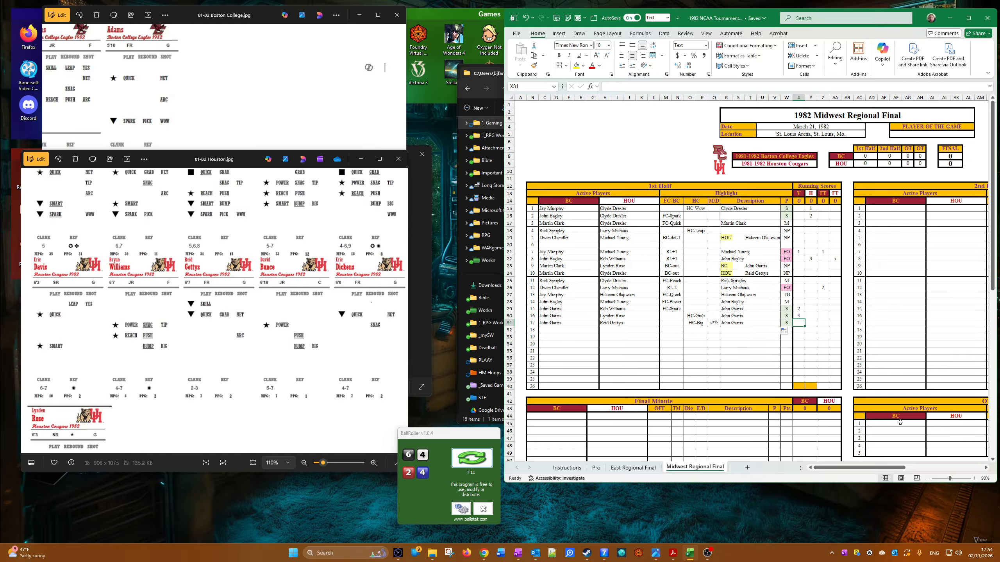
{"action": "type", "text": "4"}
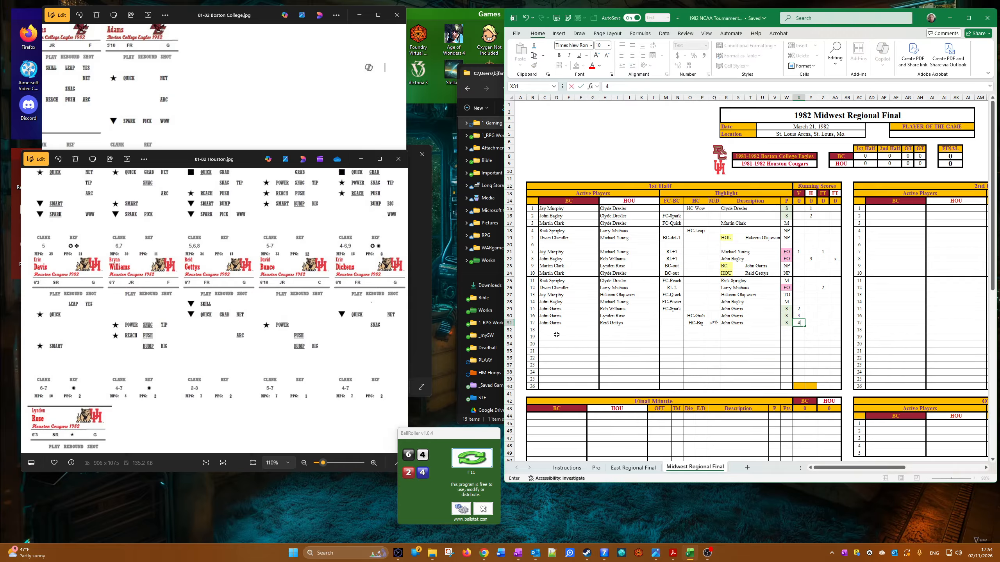
Step: Set the eighteenth play's active players to John Garris for BC and Clyde Drexler for HOU
{"action": "left_click", "coordinate": [543, 329]}
{"action": "left_click", "coordinate": [554, 330]}
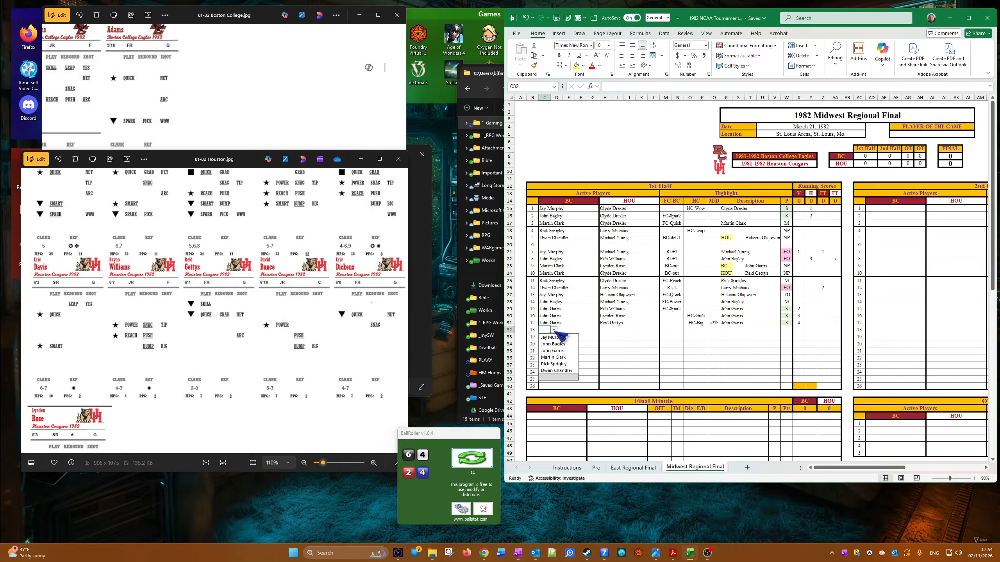
{"action": "left_click", "coordinate": [565, 347]}
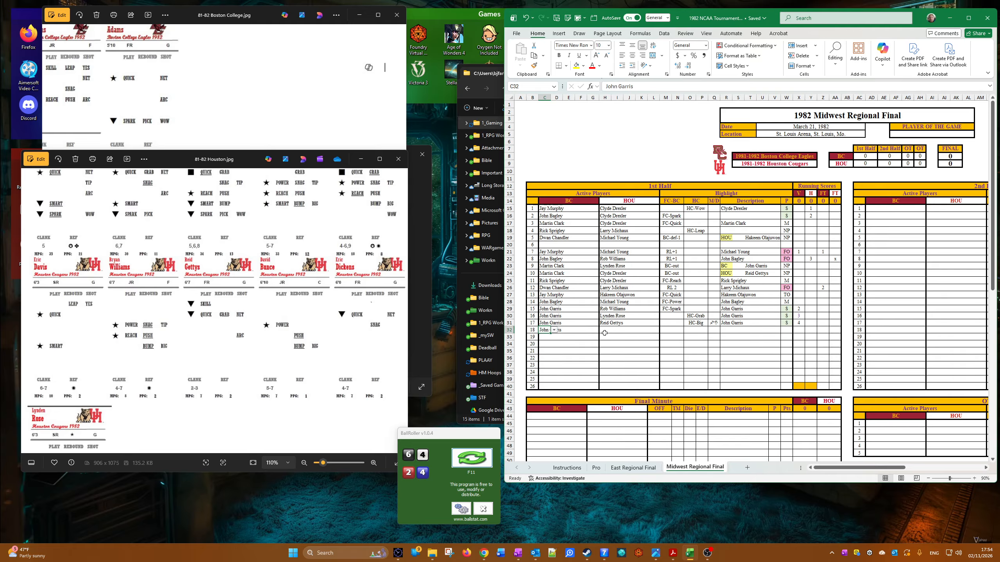
{"action": "left_click", "coordinate": [604, 333]}
{"action": "left_click", "coordinate": [615, 330]}
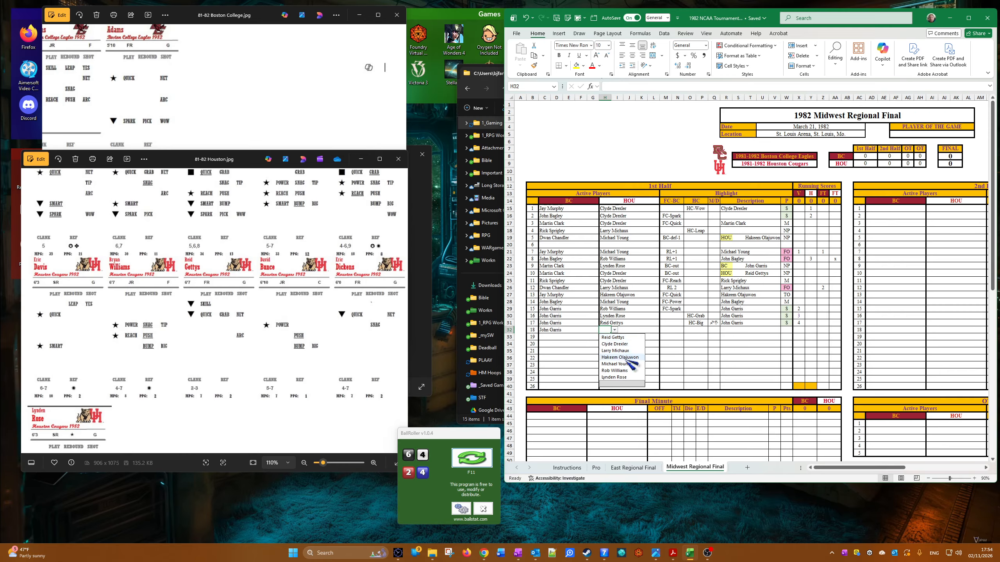
{"action": "left_click", "coordinate": [635, 345]}
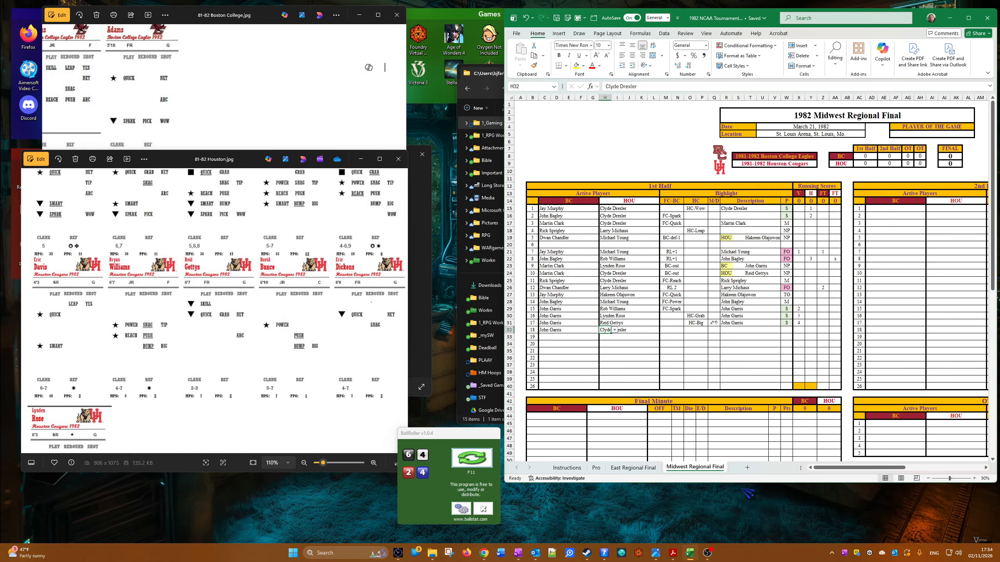
Step: Set the eighteenth play's HC highlight to HC-Leap
{"action": "left_click", "coordinate": [698, 330]}
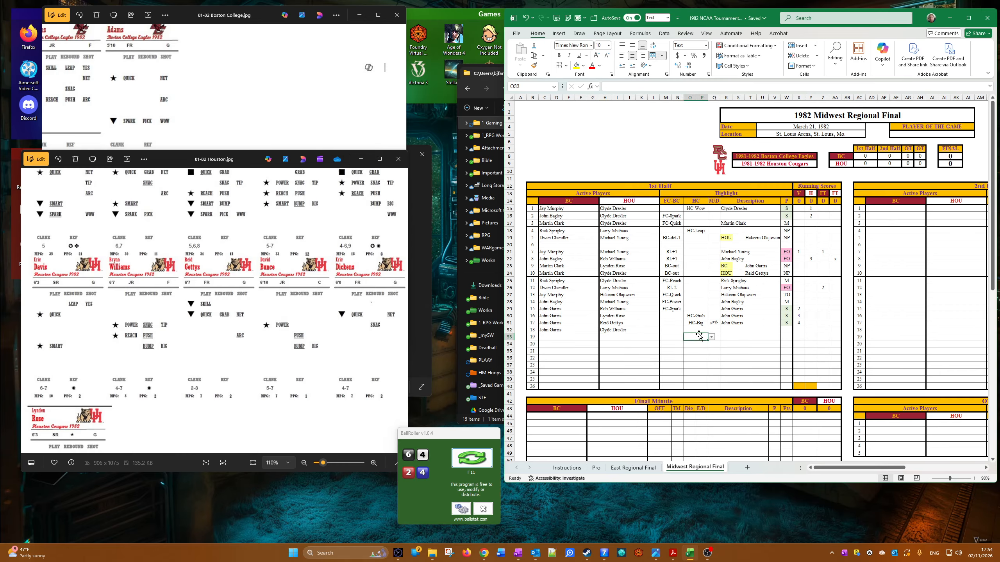
{"action": "left_click", "coordinate": [712, 331]}
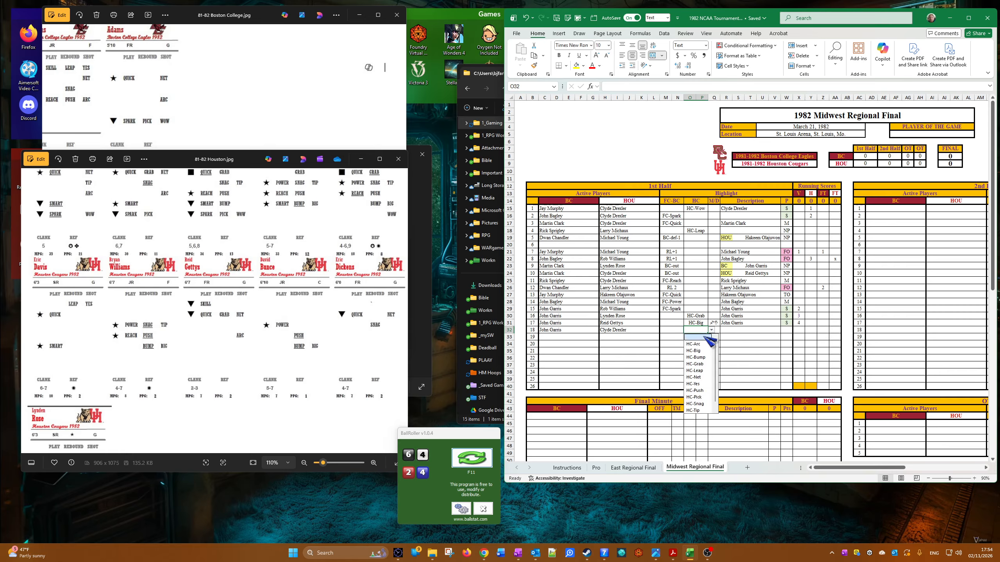
{"action": "left_click", "coordinate": [696, 371]}
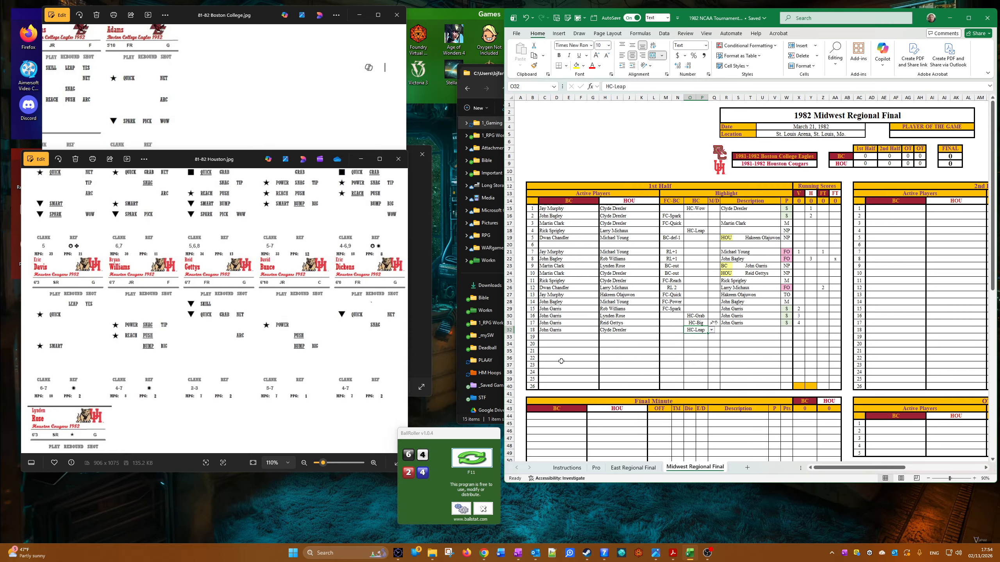
Step: Compare the Clyde Drexler and John Garris player cards for the eighteenth play's Leap highlight
{"action": "left_click", "coordinate": [261, 323]}
{"action": "scroll", "coordinate": [261, 323], "scroll_direction": "up", "scroll_amount": 2}
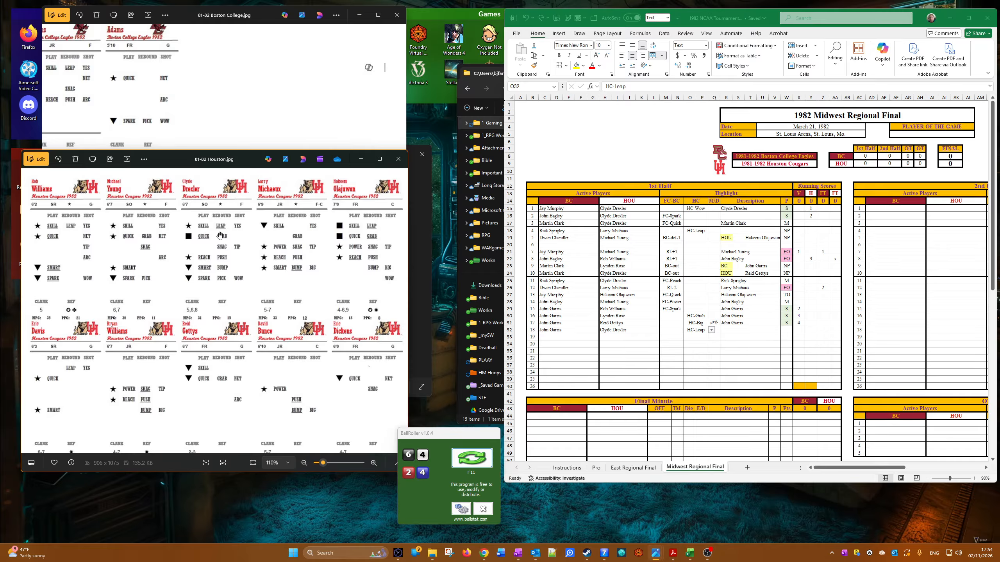
{"action": "left_click", "coordinate": [207, 125]}
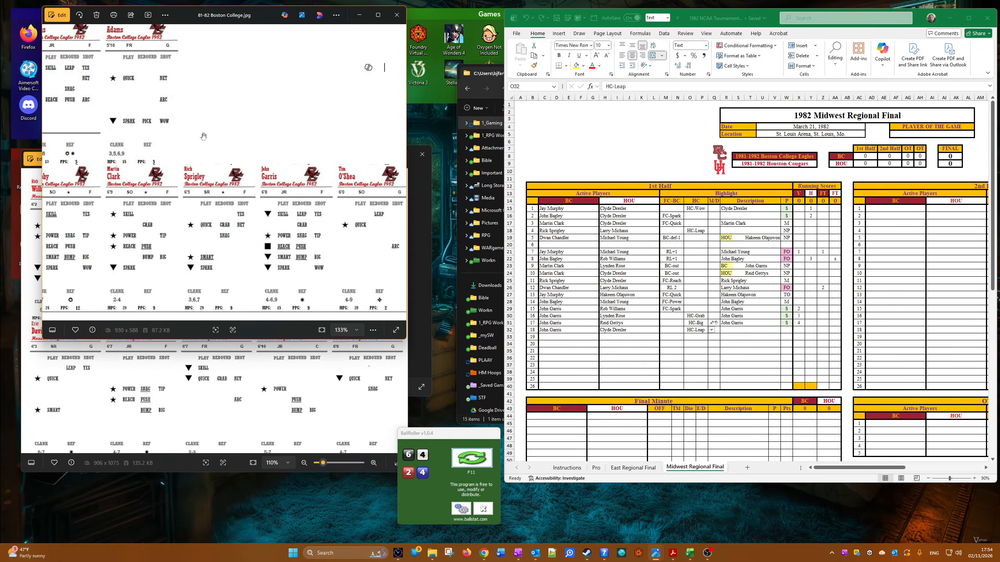
{"action": "left_click_drag", "start_coordinate": [164, 196], "coordinate": [230, 203]}
{"action": "scroll", "coordinate": [356, 246], "scroll_direction": "up", "scroll_amount": 5}
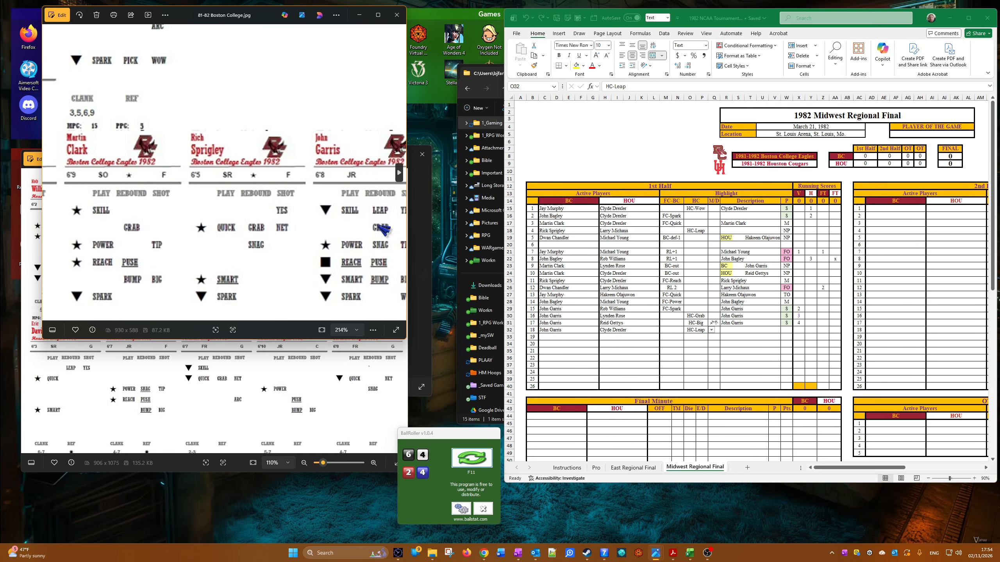
{"action": "scroll", "coordinate": [379, 249], "scroll_direction": "down", "scroll_amount": 1}
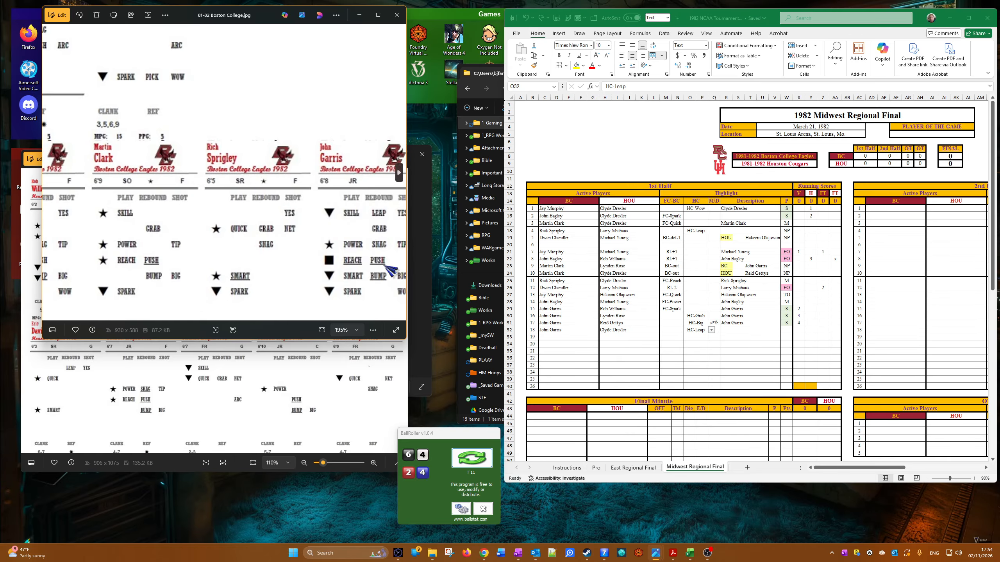
{"action": "left_click", "coordinate": [174, 340]}
{"action": "scroll", "coordinate": [187, 242], "scroll_direction": "up", "scroll_amount": 4}
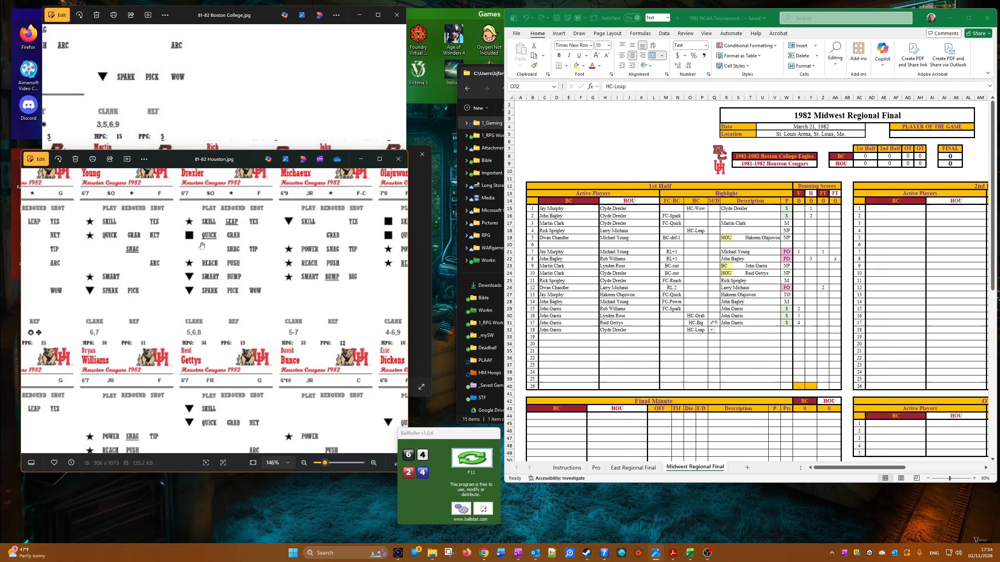
{"action": "scroll", "coordinate": [240, 252], "scroll_direction": "down", "scroll_amount": 3}
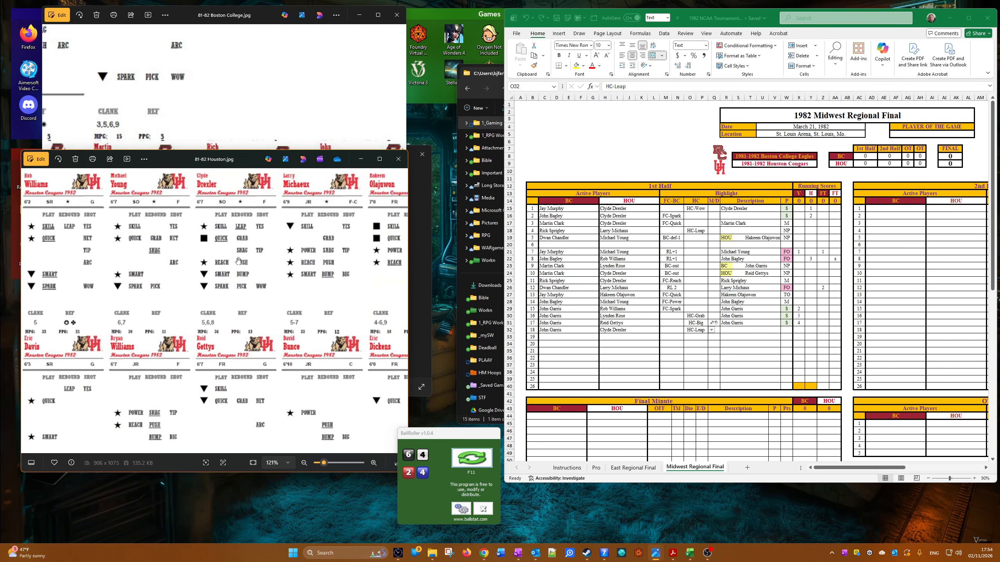
Step: Copy Clyde Drexler from the eighteenth play's HOU cell into its description cell
{"action": "left_click", "coordinate": [616, 345]}
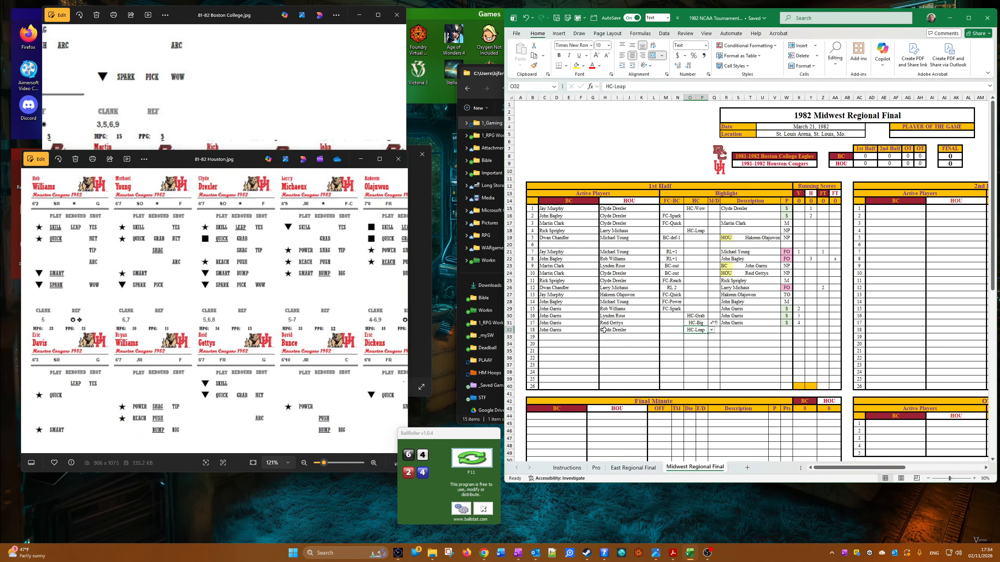
{"action": "right_click", "coordinate": [603, 330]}
{"action": "left_click", "coordinate": [630, 85]}
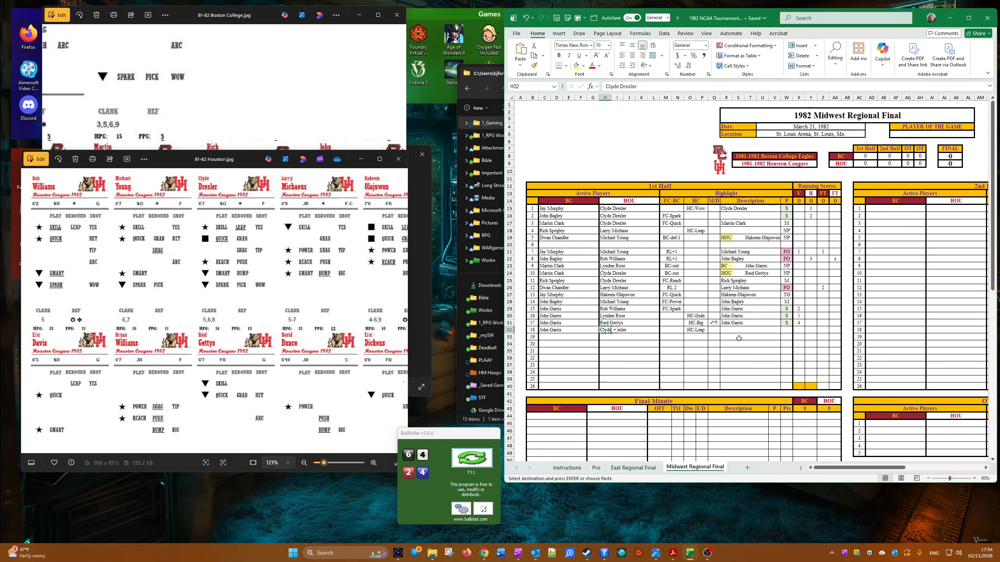
{"action": "right_click", "coordinate": [723, 330]}
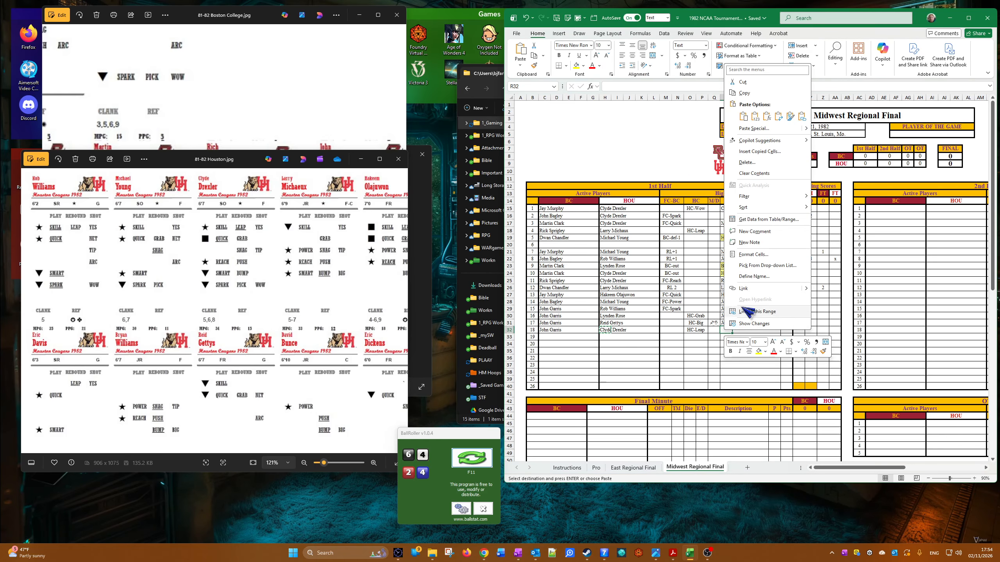
{"action": "left_click", "coordinate": [760, 116]}
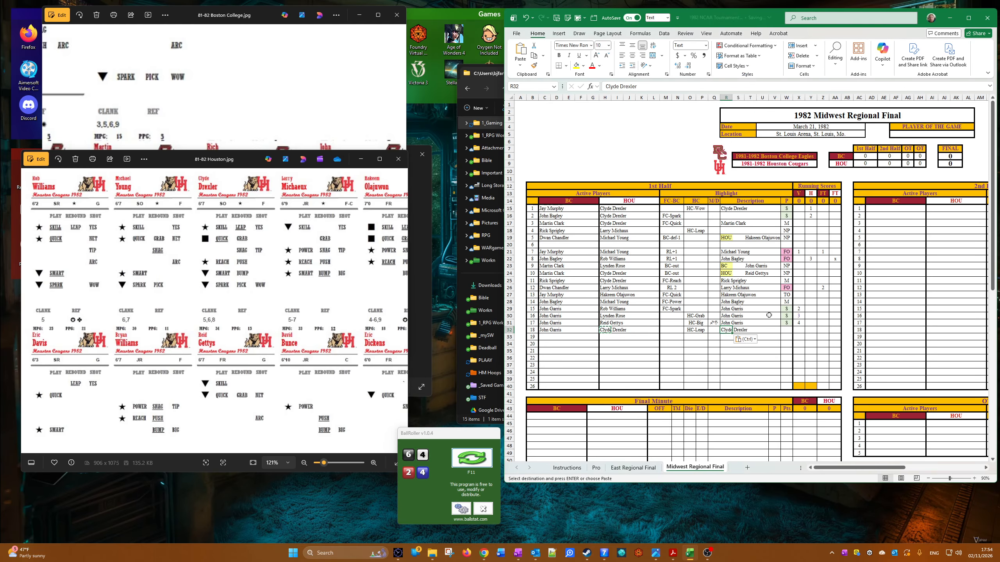
Step: Mark the eighteenth play's result as S, matching the seventeenth play's result cell, and set its HOU running score to 4
{"action": "left_click", "coordinate": [785, 331]}
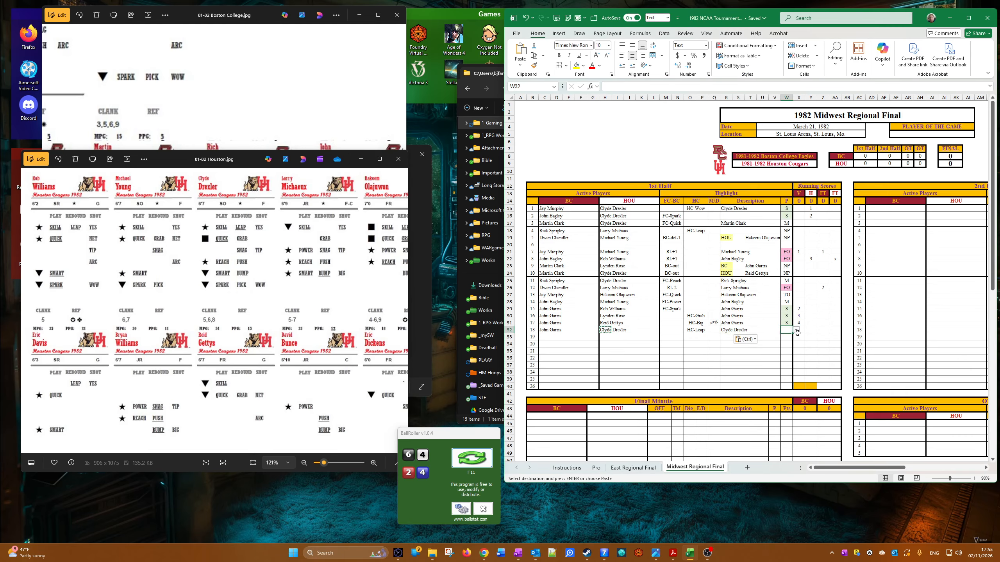
{"action": "left_click", "coordinate": [796, 331]}
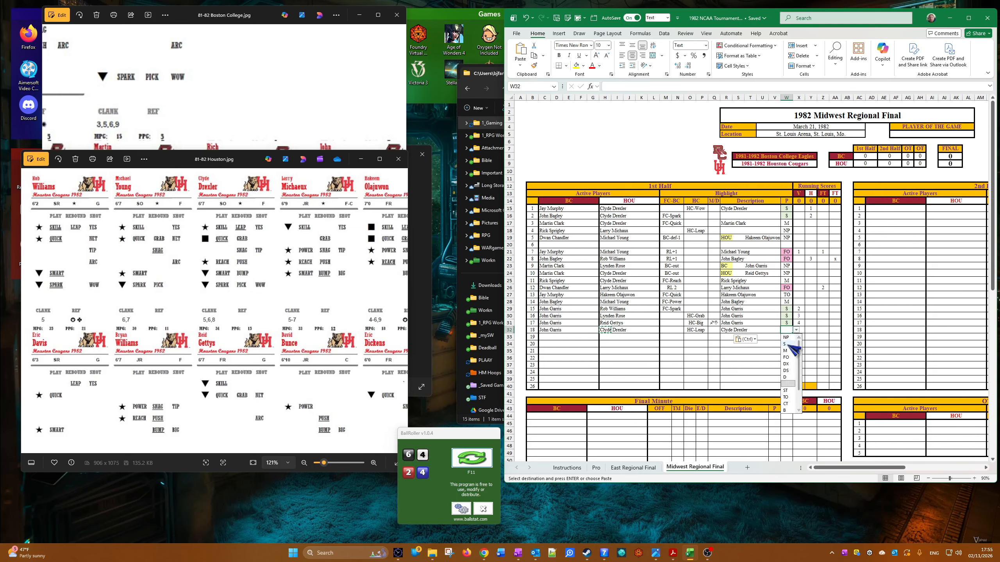
{"action": "left_click", "coordinate": [786, 344]}
{"action": "left_click", "coordinate": [789, 324]}
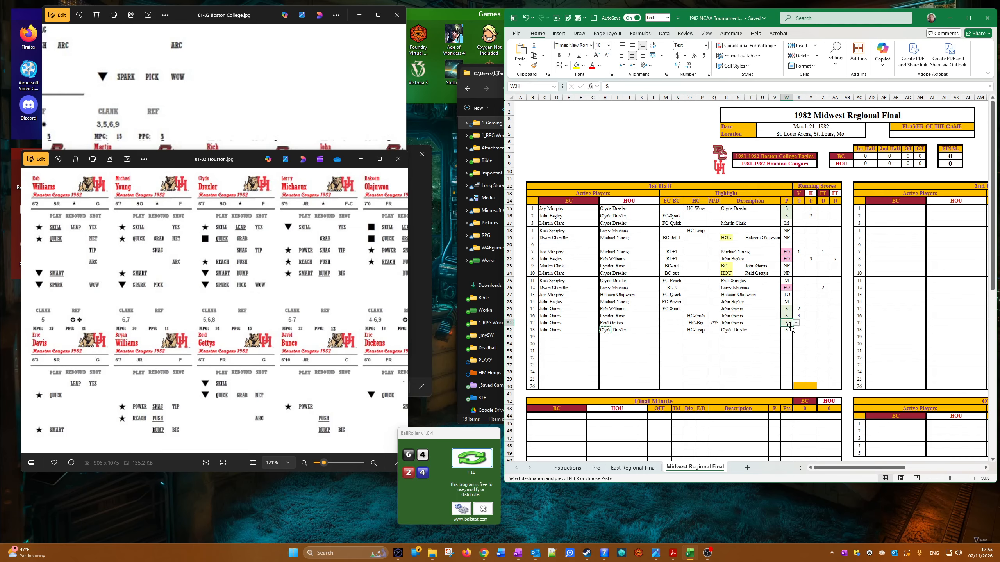
{"action": "left_click_drag", "start_coordinate": [793, 327], "coordinate": [793, 332]}
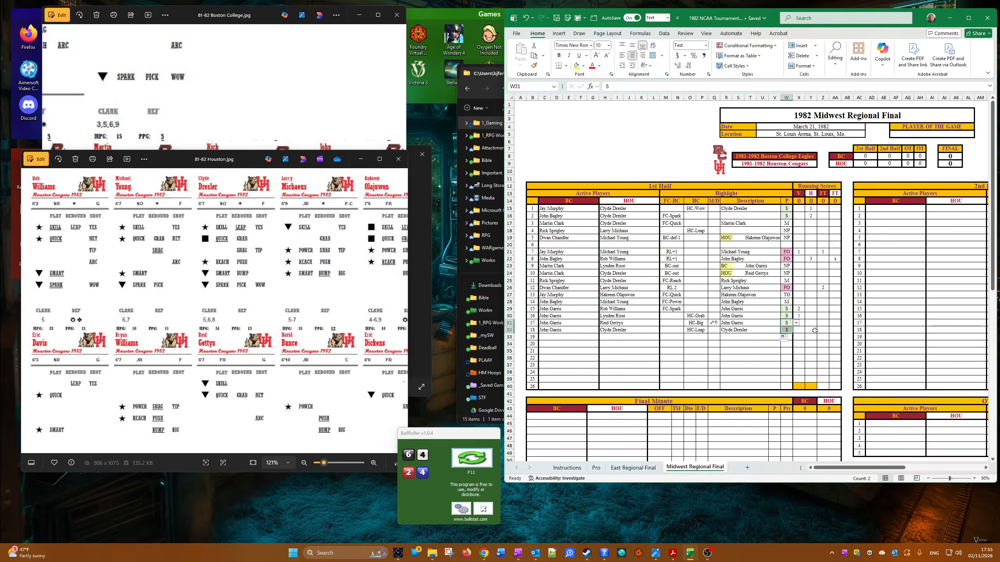
{"action": "left_click", "coordinate": [814, 330]}
{"action": "type", "text": "4"}
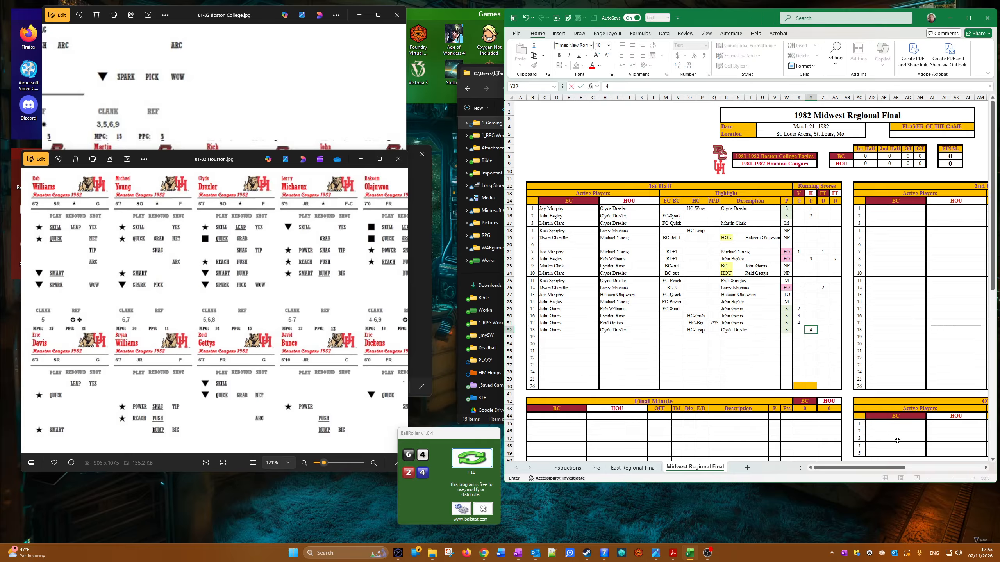
Step: Set the nineteenth play's active players to Martin Clark for BC and Clyde Drexler for HOU
{"action": "left_click", "coordinate": [542, 336]}
{"action": "left_click", "coordinate": [555, 337]}
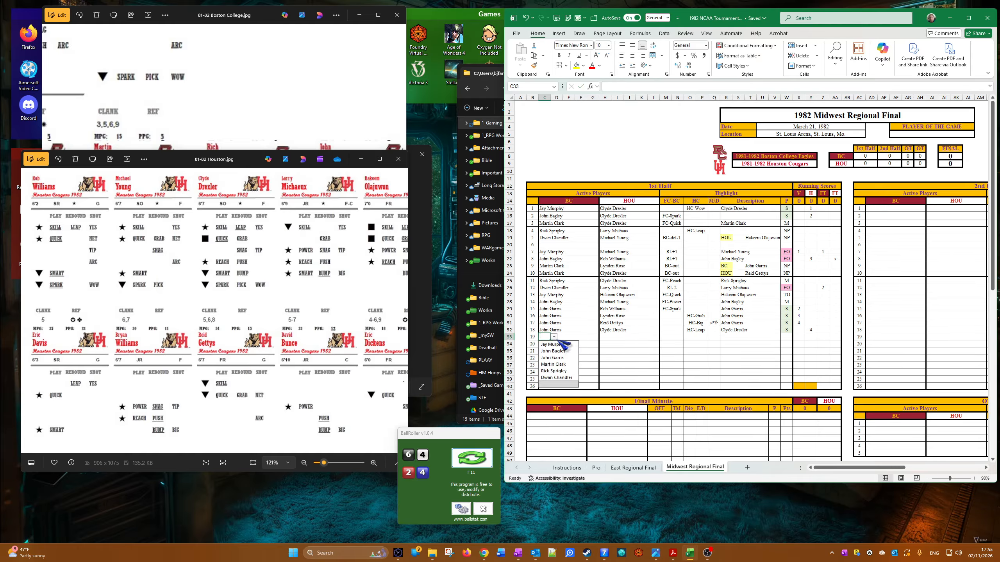
{"action": "left_click", "coordinate": [553, 365]}
{"action": "left_click", "coordinate": [612, 338]}
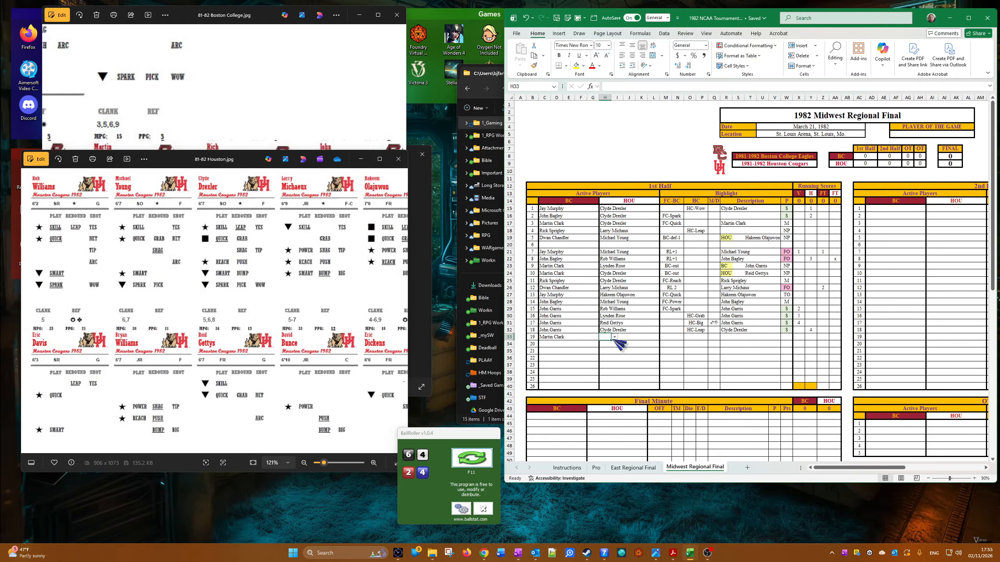
{"action": "left_click", "coordinate": [614, 338]}
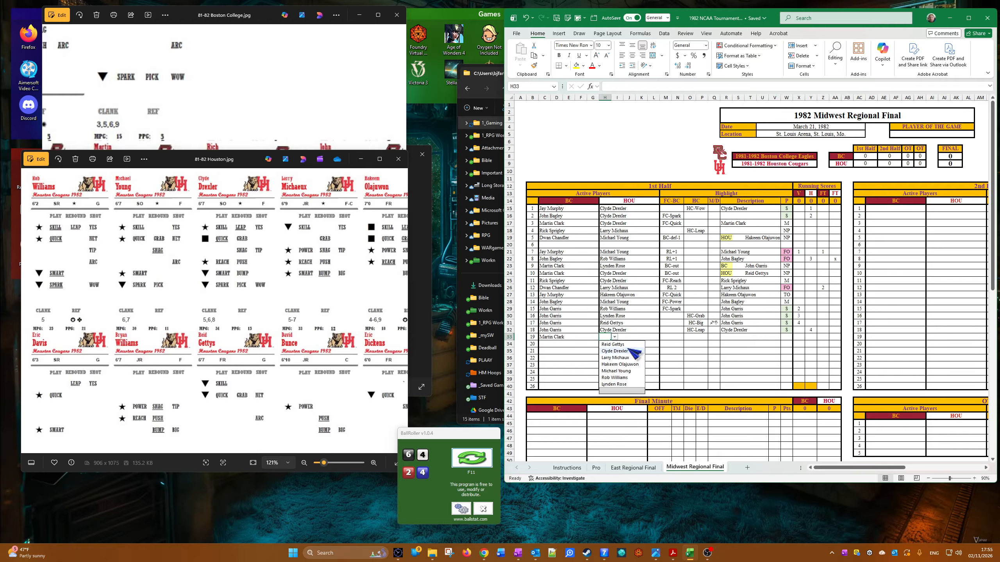
{"action": "left_click", "coordinate": [615, 358]}
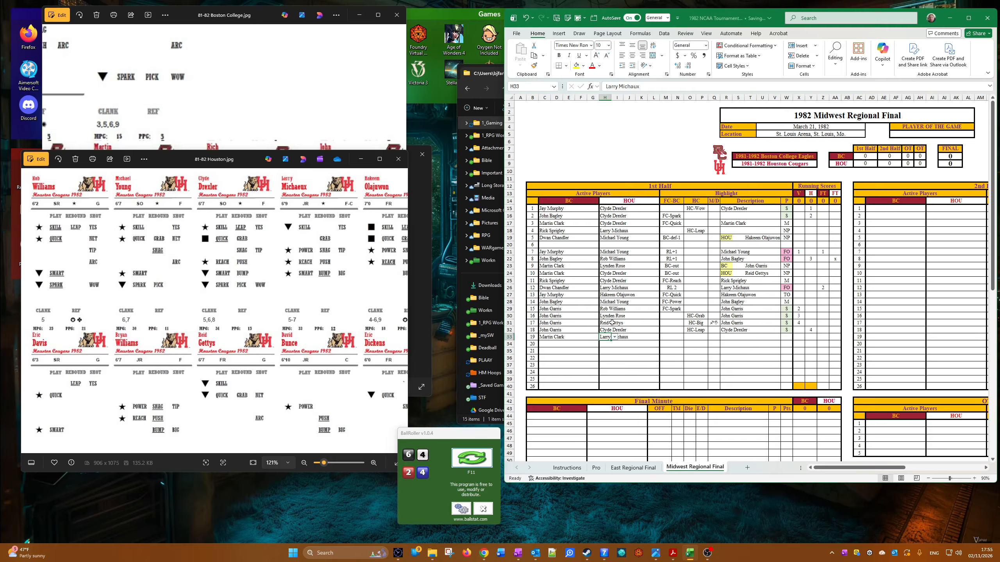
{"action": "left_click", "coordinate": [615, 337]}
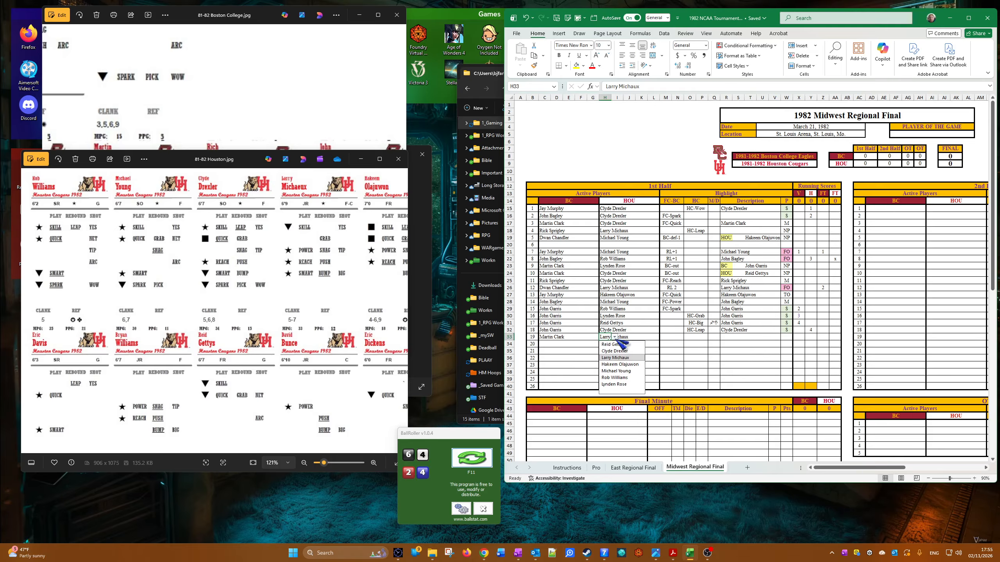
{"action": "left_click", "coordinate": [614, 351]}
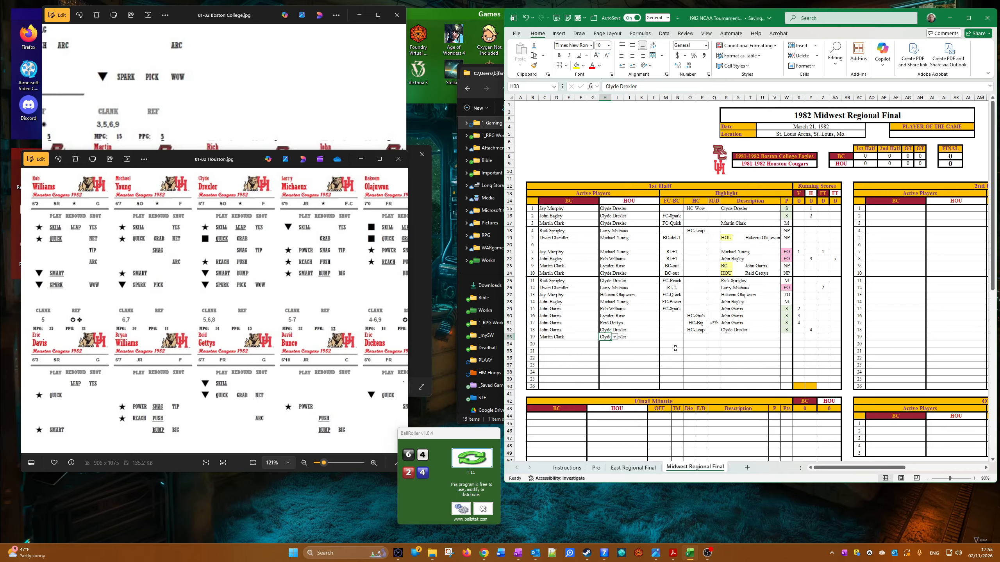
Step: Set the nineteenth play's HC highlight to HC-Arc and its M/D cell to the symbol used on the seventeenth play
{"action": "left_click", "coordinate": [702, 338]}
{"action": "left_click", "coordinate": [711, 337]}
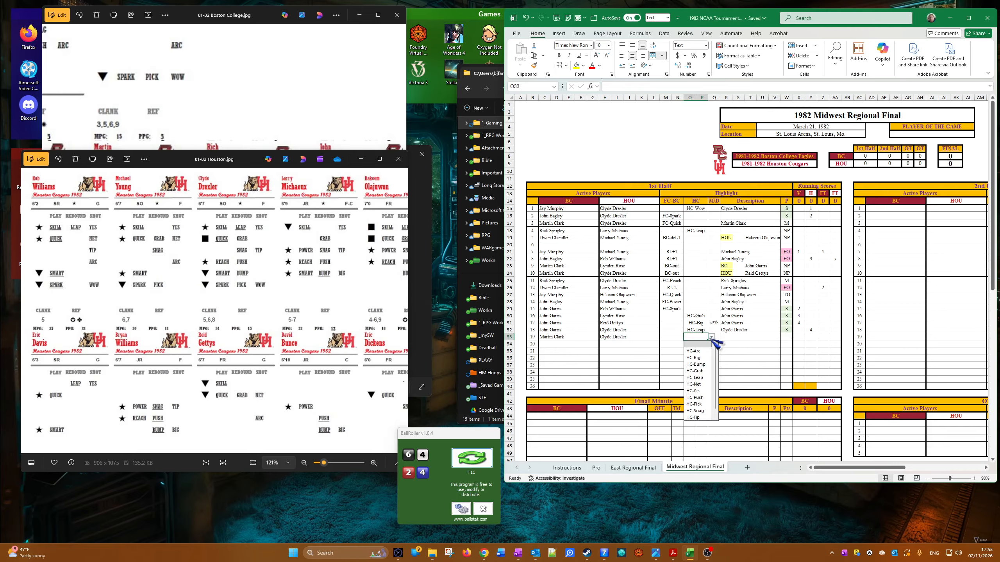
{"action": "left_click", "coordinate": [699, 350]}
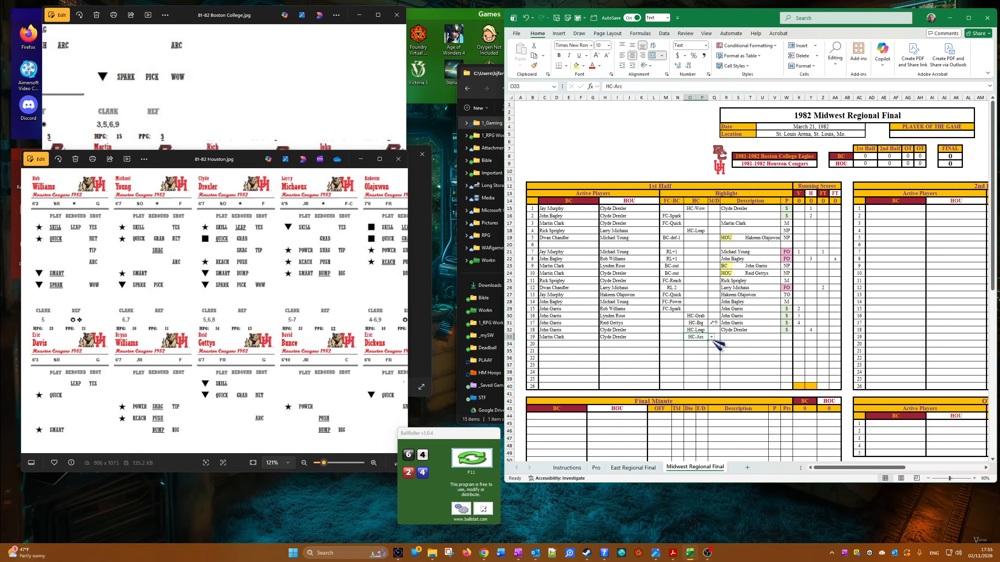
{"action": "left_click", "coordinate": [712, 337]}
{"action": "left_click", "coordinate": [715, 338]}
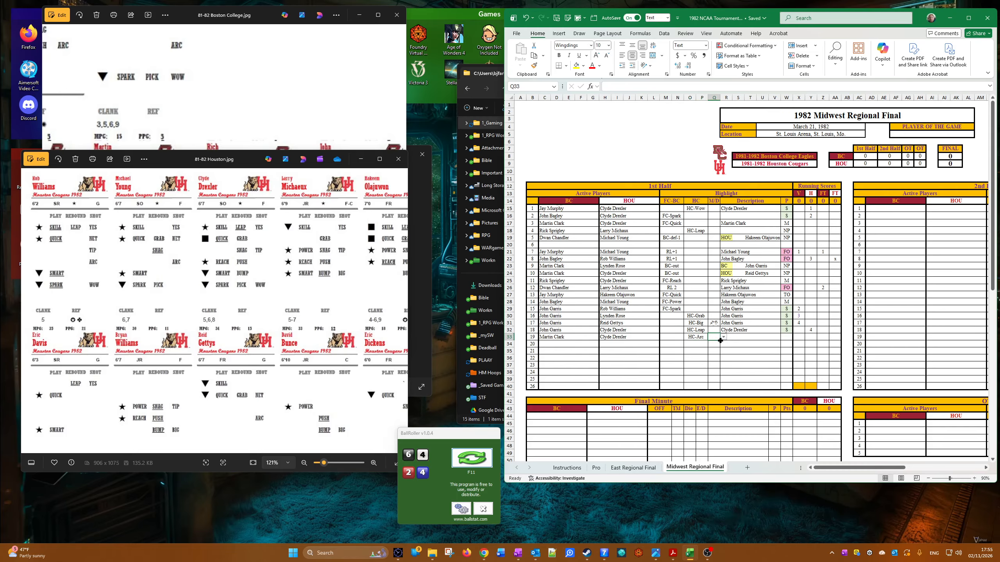
{"action": "left_click", "coordinate": [723, 337]}
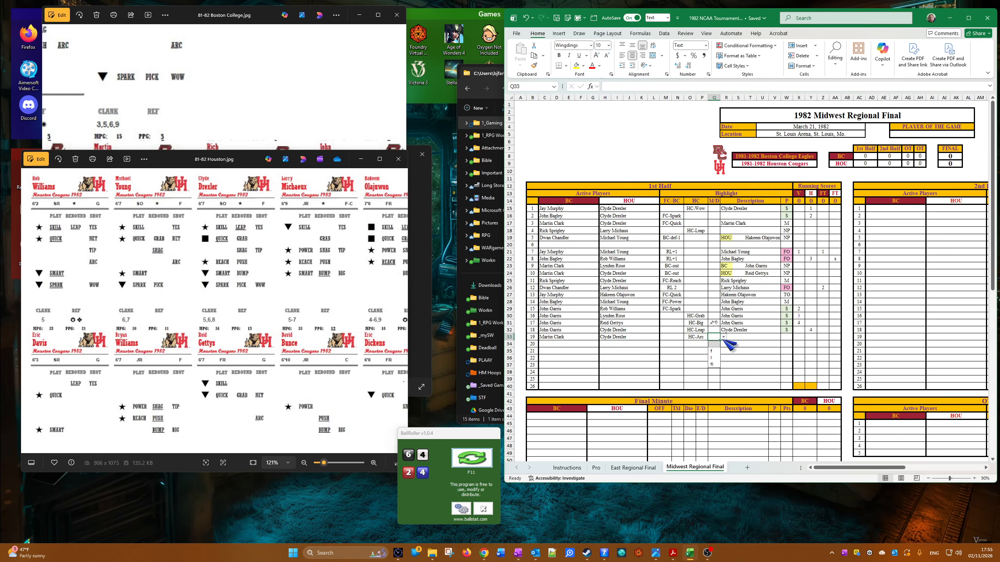
{"action": "left_click", "coordinate": [717, 365]}
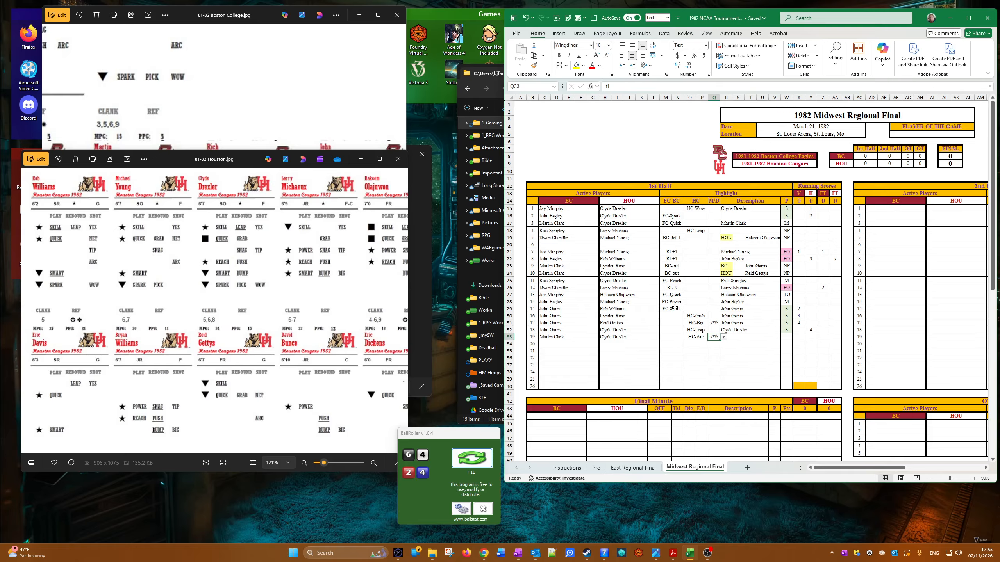
Step: Try to enter PUSH as the nineteenth play's description, checking the Boston College player cards
{"action": "key", "text": "Right"}
{"action": "key", "text": "Right"}
{"action": "key", "text": "Left"}
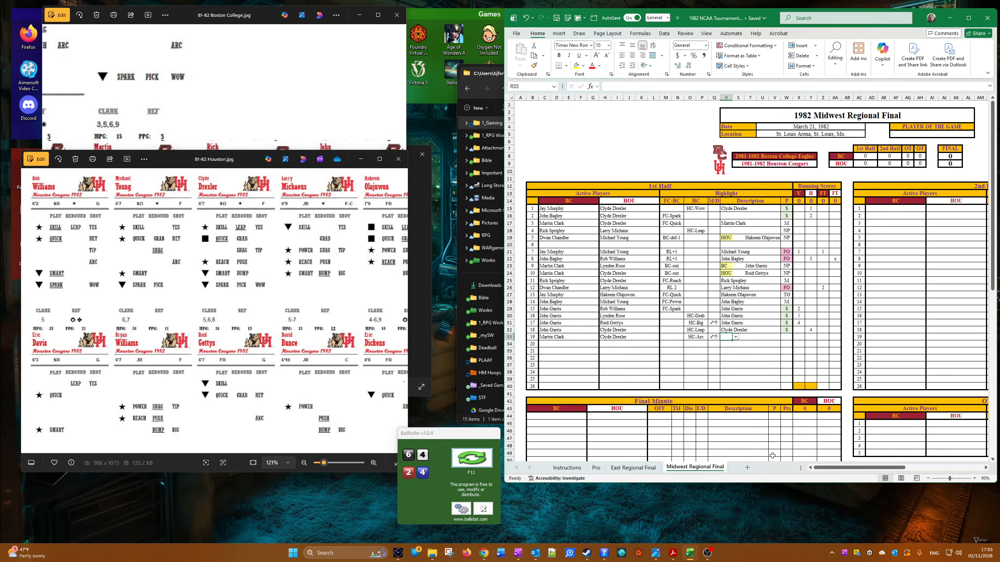
{"action": "type", "text": "P"}
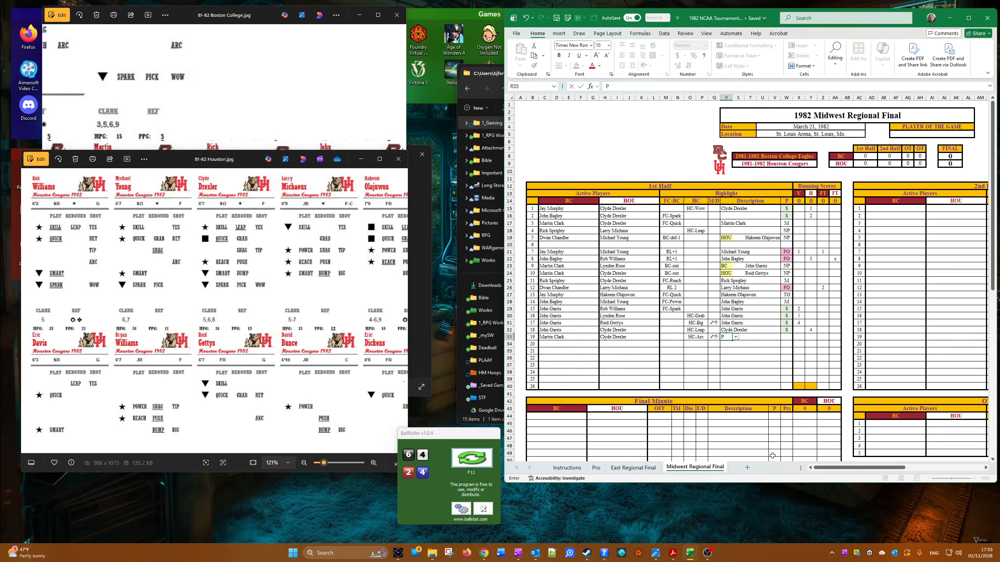
{"action": "type", "text": "USH"}
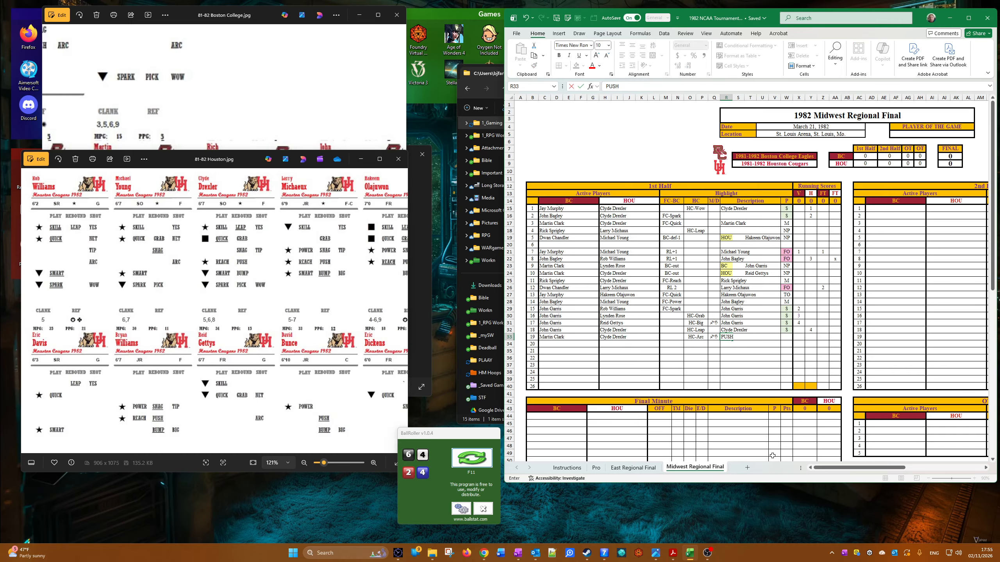
{"action": "left_click", "coordinate": [269, 129]}
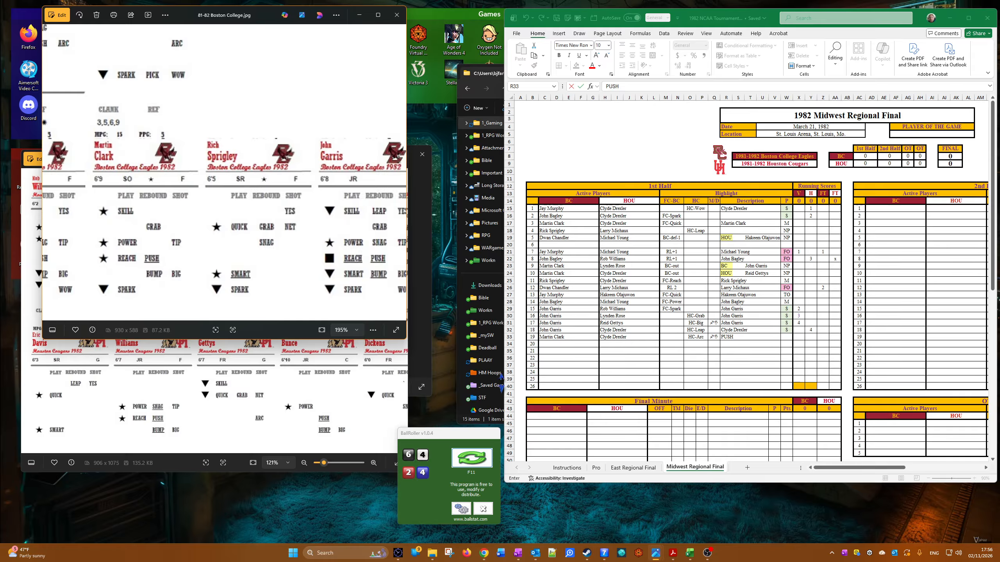
{"action": "left_click", "coordinate": [760, 365]}
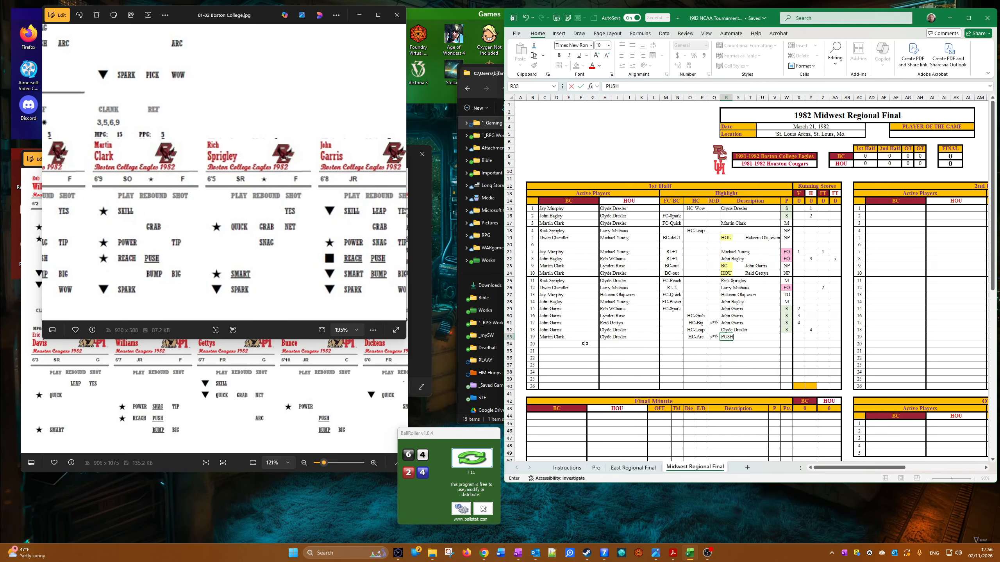
{"action": "left_click", "coordinate": [542, 336]}
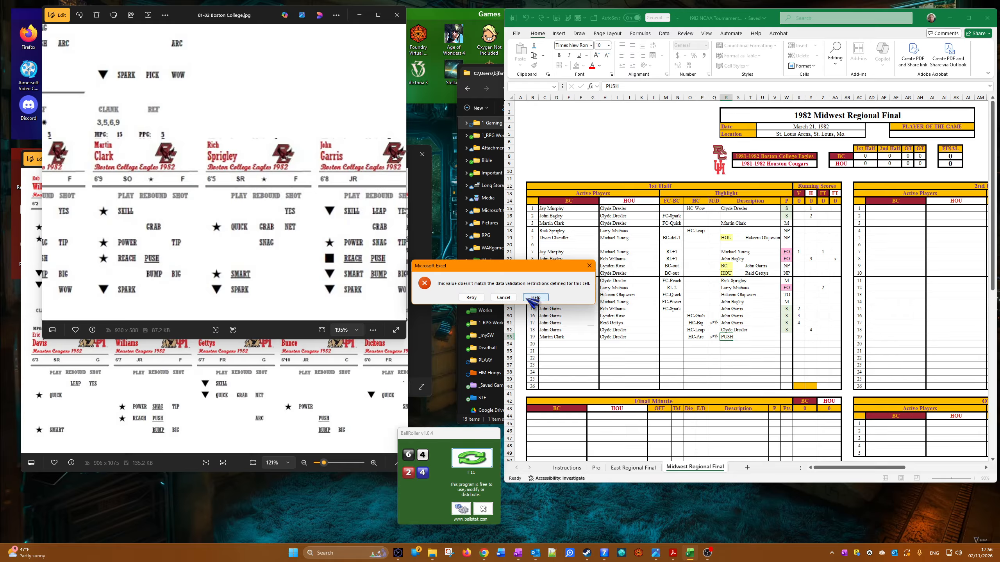
{"action": "left_click", "coordinate": [508, 297]}
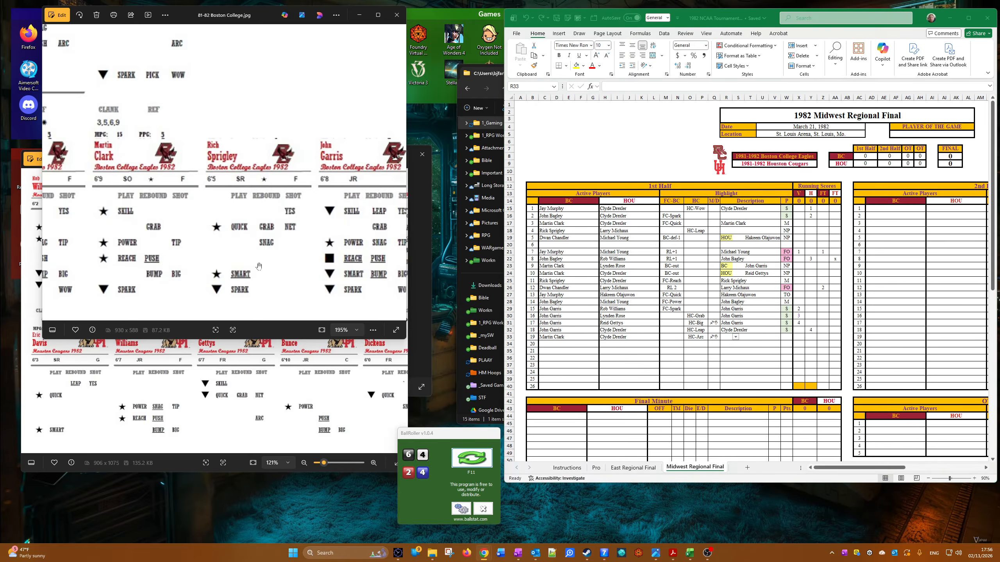
Step: Paste the twentieth play's blank description cell over the nineteenth play's one, and enter PUSH as the nineteenth play's description
{"action": "right_click", "coordinate": [725, 343]}
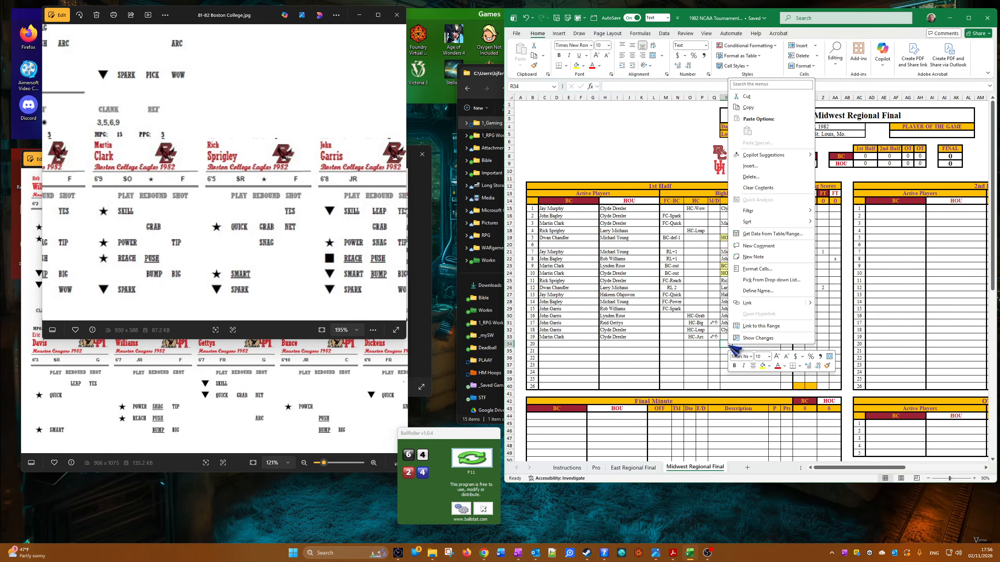
{"action": "left_click", "coordinate": [748, 107]}
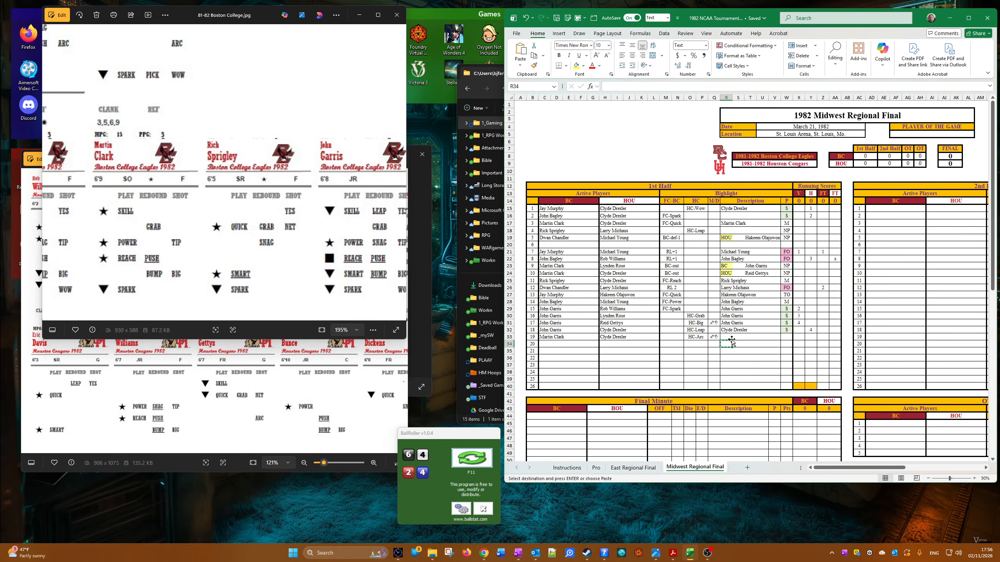
{"action": "right_click", "coordinate": [729, 338]}
{"action": "left_click", "coordinate": [746, 127]}
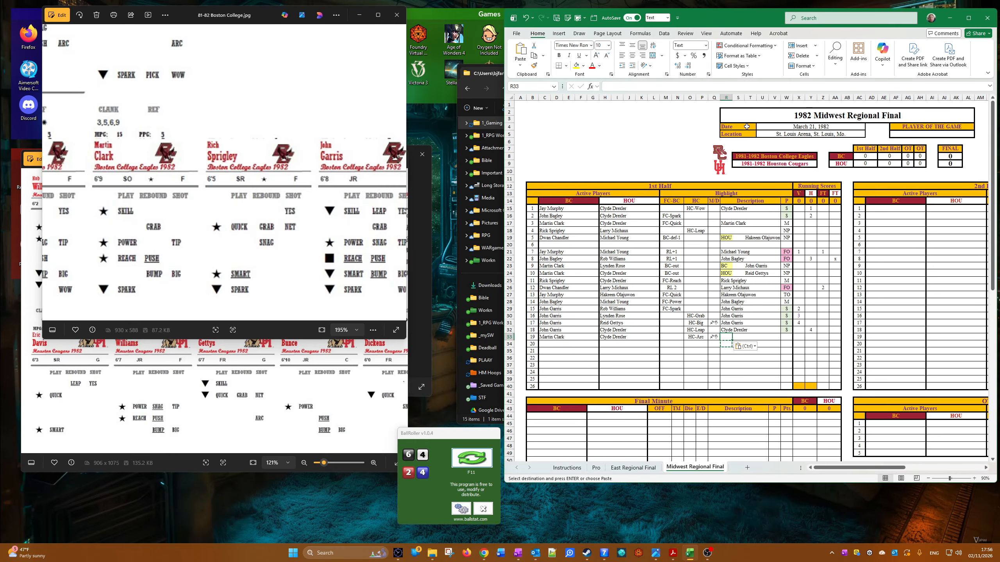
{"action": "type", "text": "PU"}
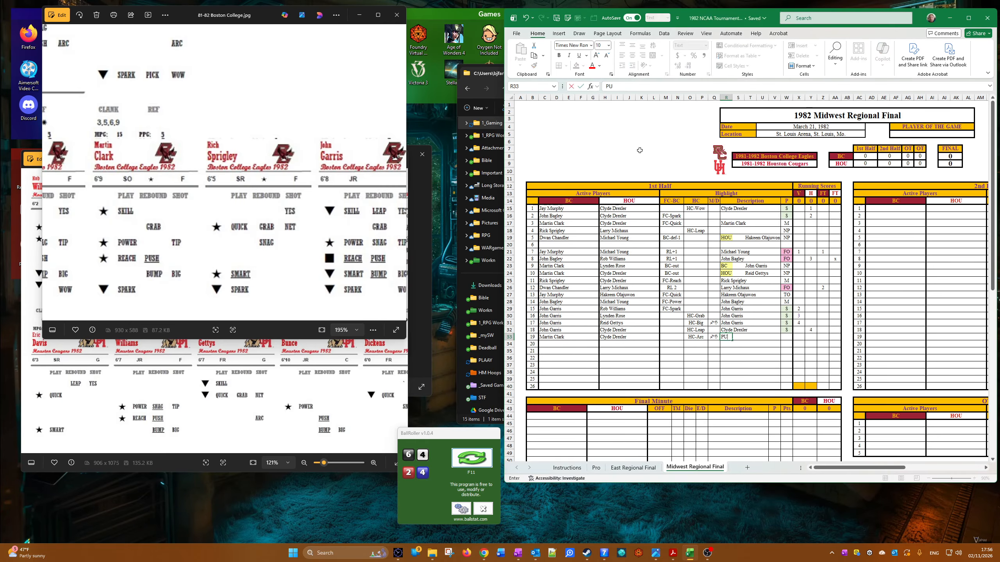
{"action": "type", "text": "SD"}
{"action": "type", "text": "H"}
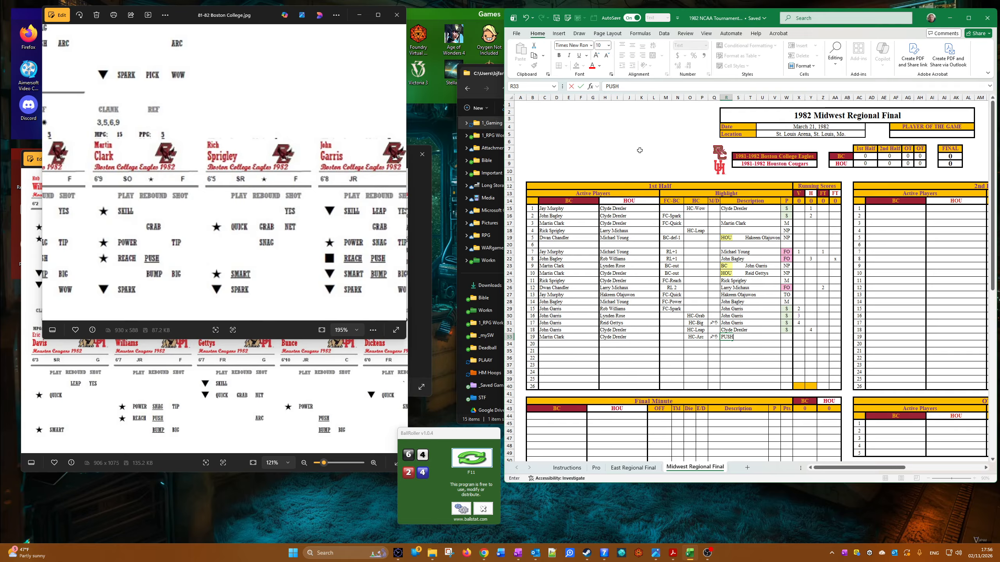
Step: Set the nineteenth play's BC running score to 5 and fill the S result down from the eighteenth play
{"action": "left_click", "coordinate": [802, 338]}
{"action": "type", "text": "5"}
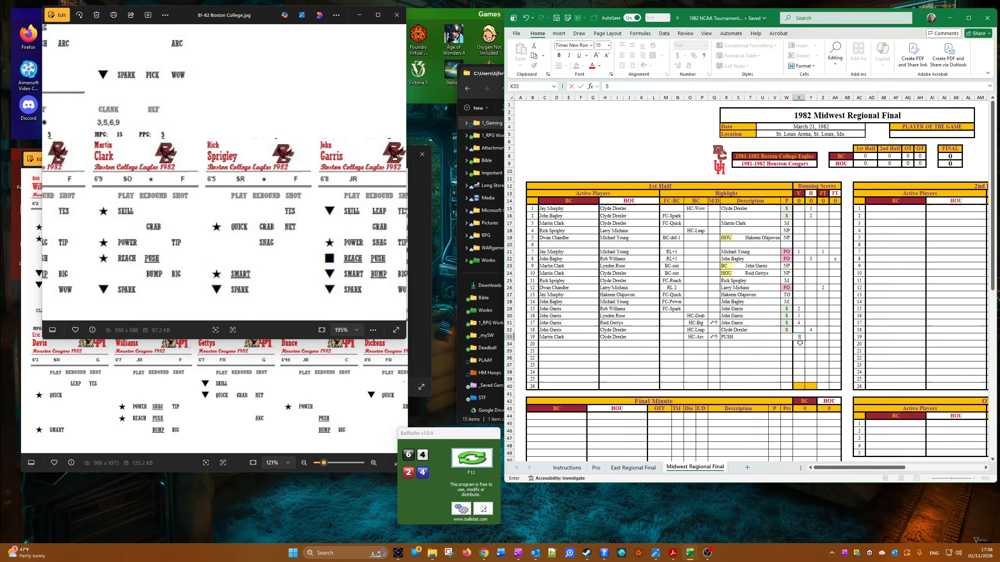
{"action": "left_click", "coordinate": [787, 331]}
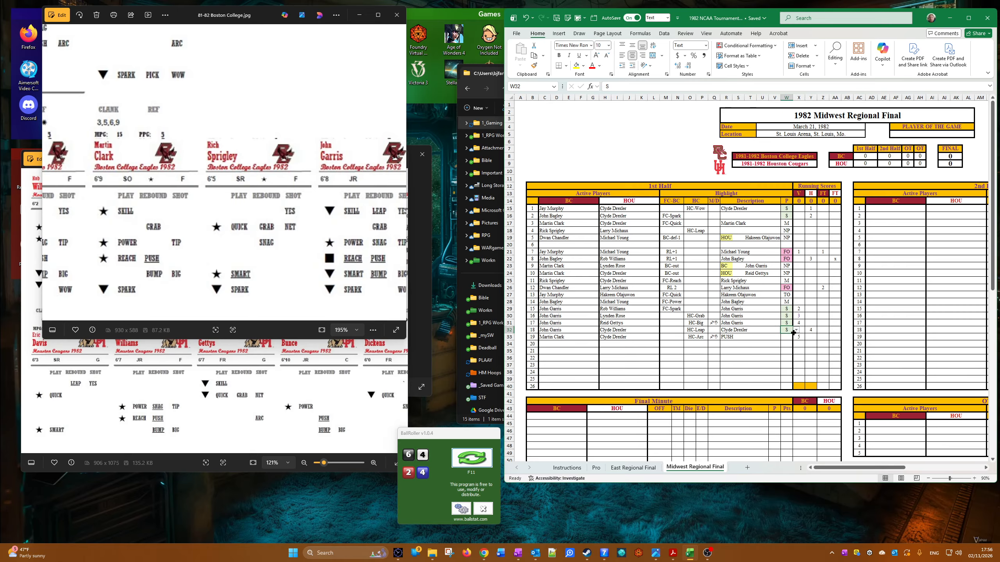
{"action": "left_click_drag", "start_coordinate": [793, 333], "coordinate": [795, 341]}
Step: Set the twentieth play's active players to Martin Clark for BC and Larry Michaux for HOU
{"action": "left_click", "coordinate": [565, 345]}
{"action": "left_click", "coordinate": [554, 344]}
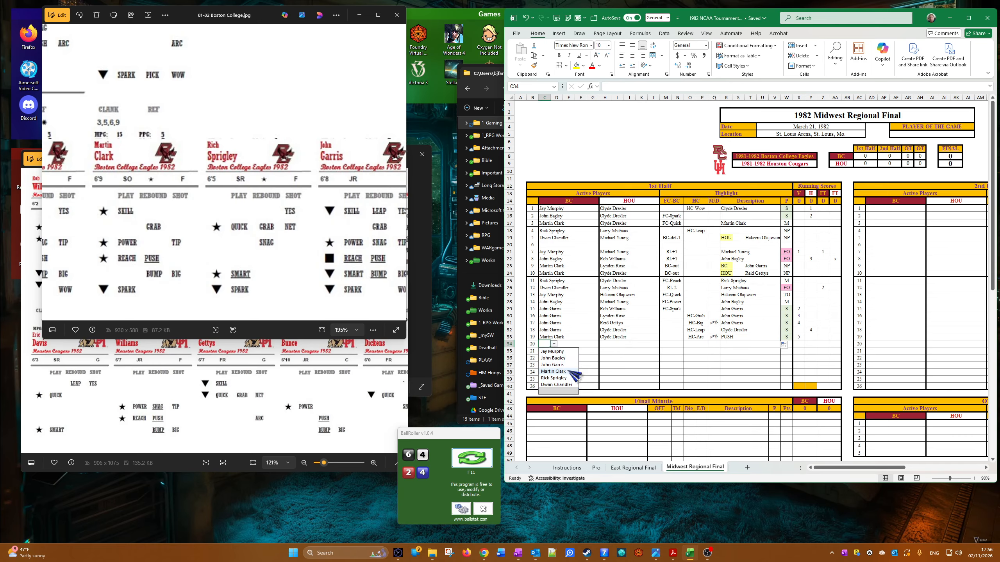
{"action": "left_click", "coordinate": [569, 372]}
{"action": "key", "text": "Tab"}
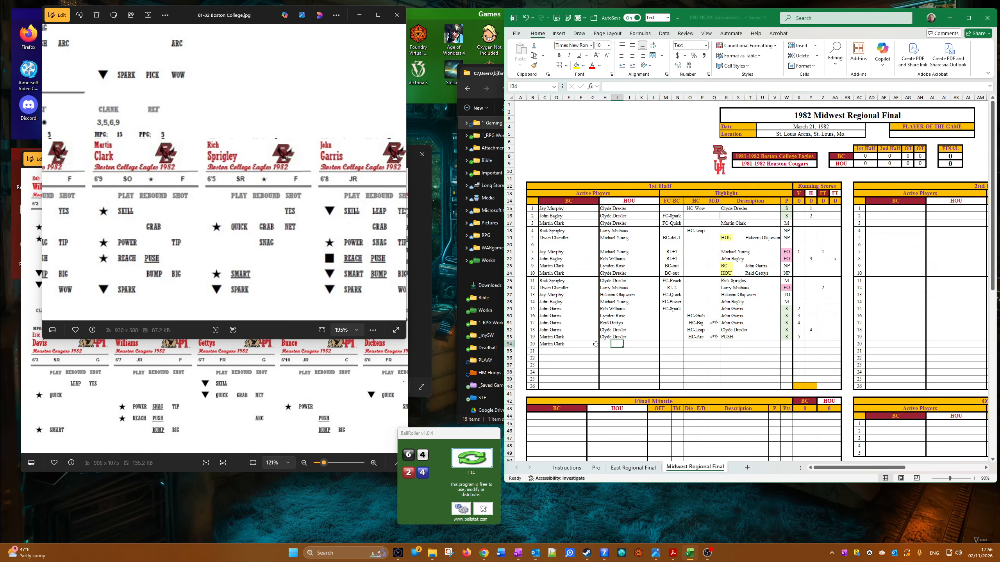
{"action": "left_click", "coordinate": [602, 343]}
{"action": "left_click", "coordinate": [613, 344]}
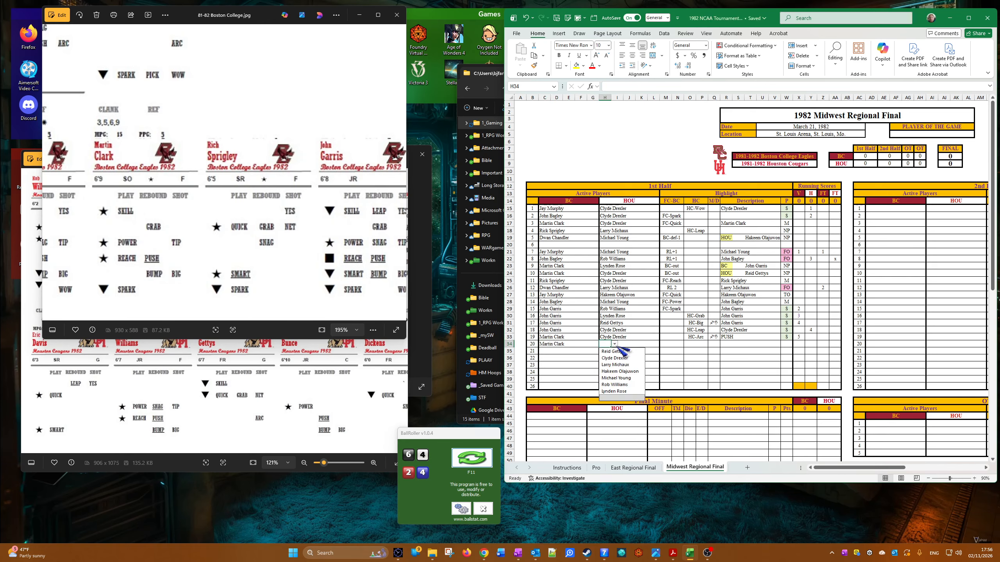
{"action": "left_click", "coordinate": [632, 365]}
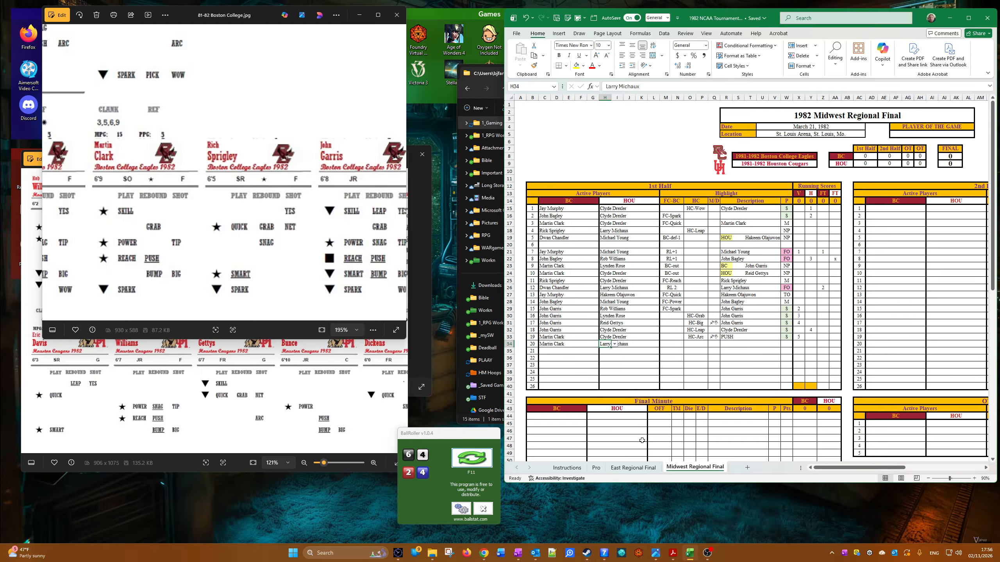
Step: Set the twentieth play's FC-BC highlight to FC-Reach and check the Boston College player cards for Reach
{"action": "left_click", "coordinate": [673, 346]}
{"action": "left_click", "coordinate": [687, 344]}
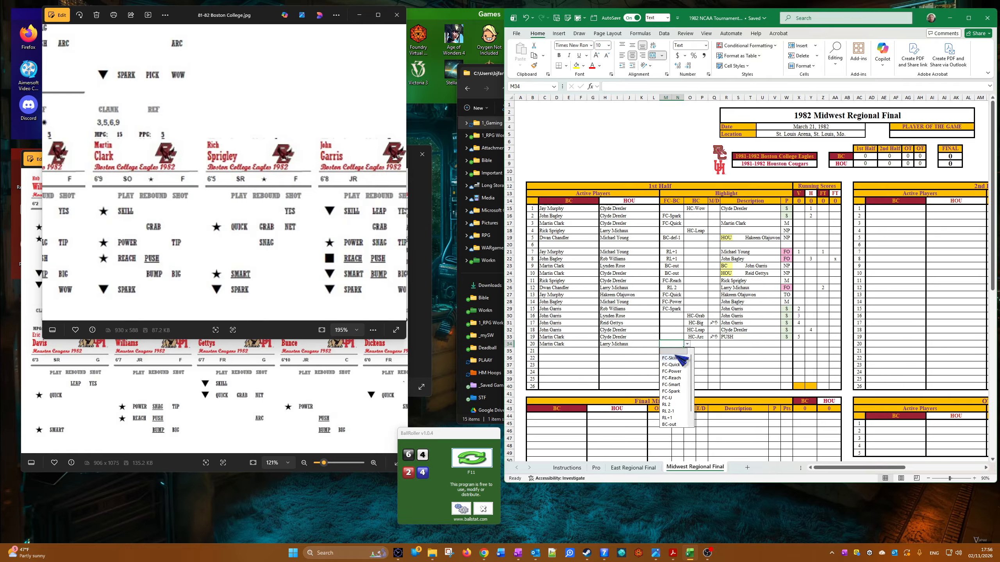
{"action": "left_click", "coordinate": [671, 378]}
{"action": "left_click", "coordinate": [221, 188]}
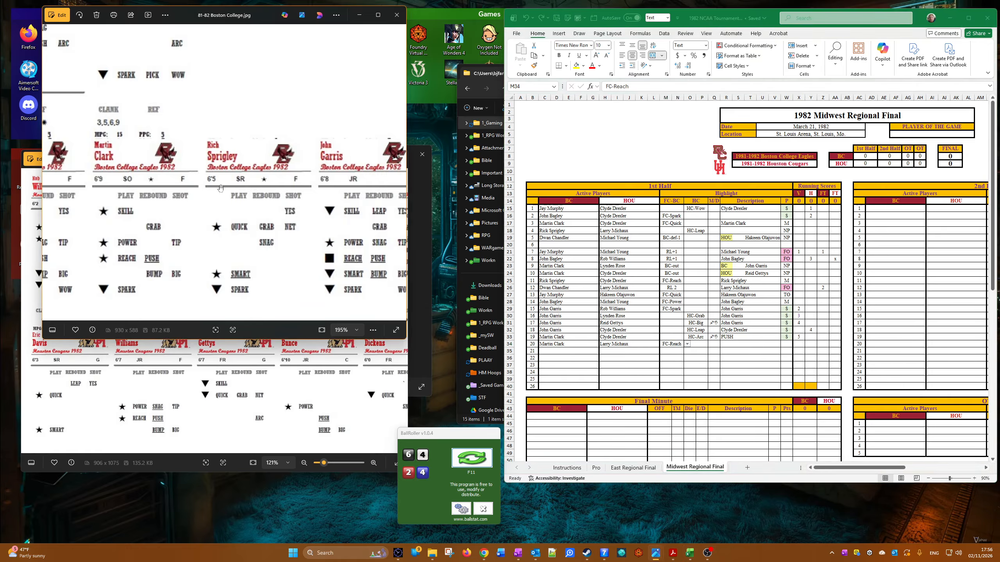
{"action": "scroll", "coordinate": [221, 189], "scroll_direction": "down", "scroll_amount": 3}
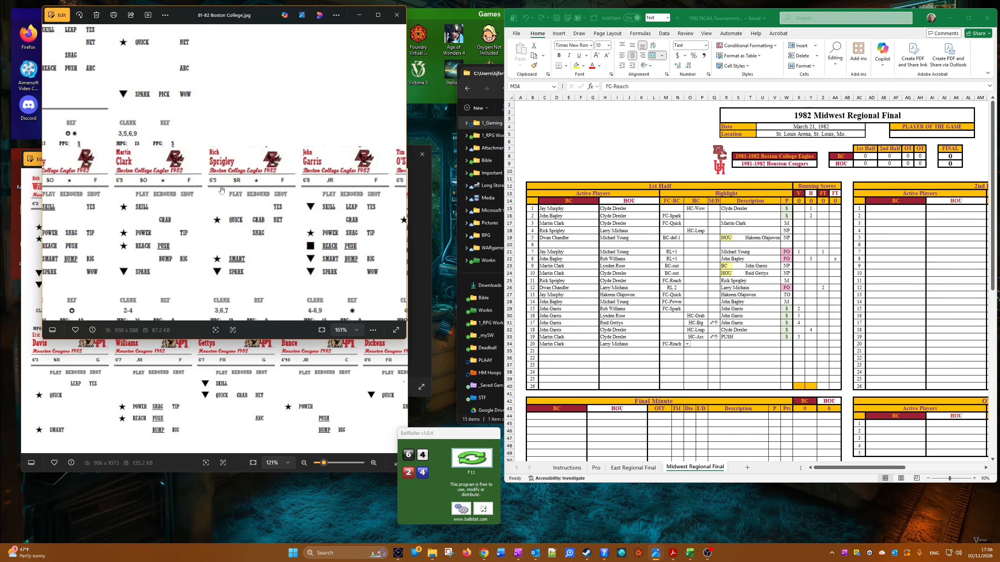
{"action": "scroll", "coordinate": [222, 190], "scroll_direction": "up", "scroll_amount": 1}
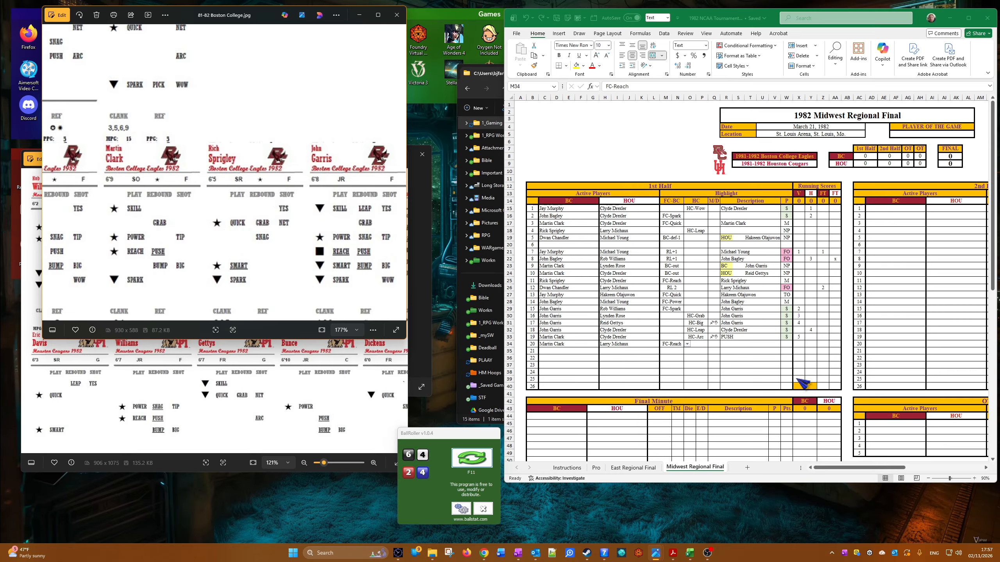
Step: Fill the S result down from the nineteenth to the twentieth play and set the twentieth play's BC running score to 6
{"action": "left_click", "coordinate": [787, 338]}
{"action": "left_click", "coordinate": [786, 337]}
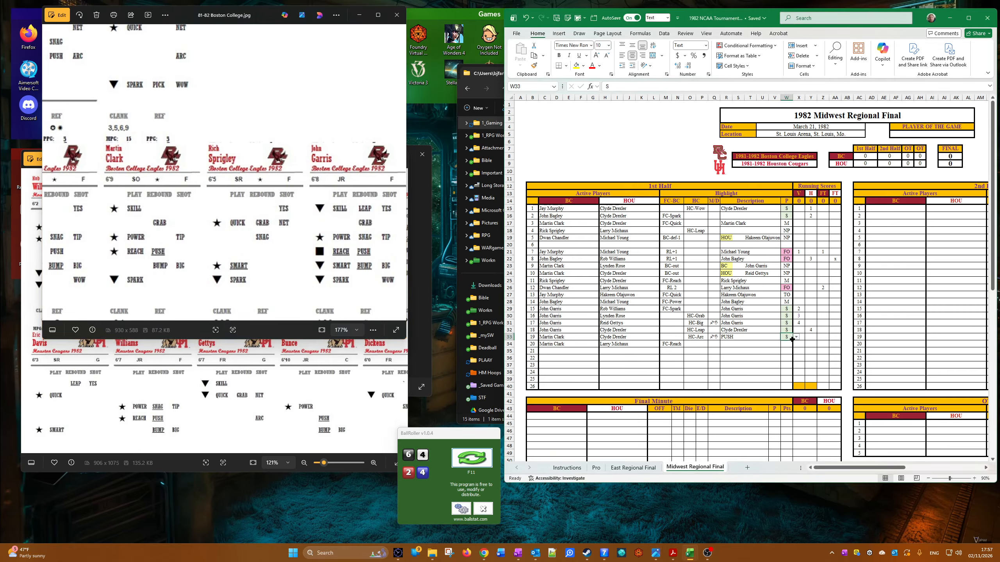
{"action": "left_click_drag", "start_coordinate": [792, 341], "coordinate": [794, 347]}
{"action": "left_click", "coordinate": [800, 338]}
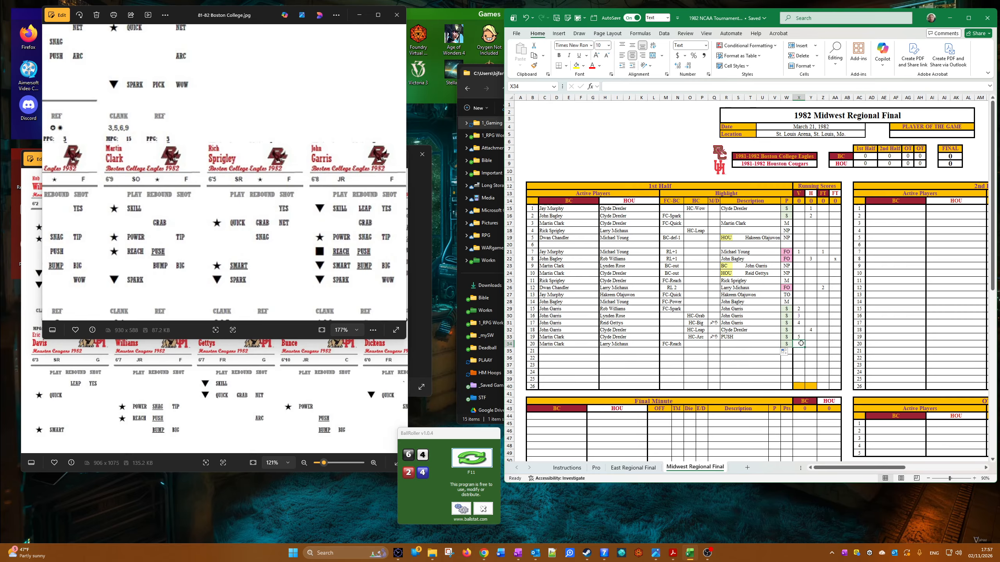
{"action": "type", "text": "5"}
{"action": "key", "text": "Return"}
{"action": "type", "text": "6"}
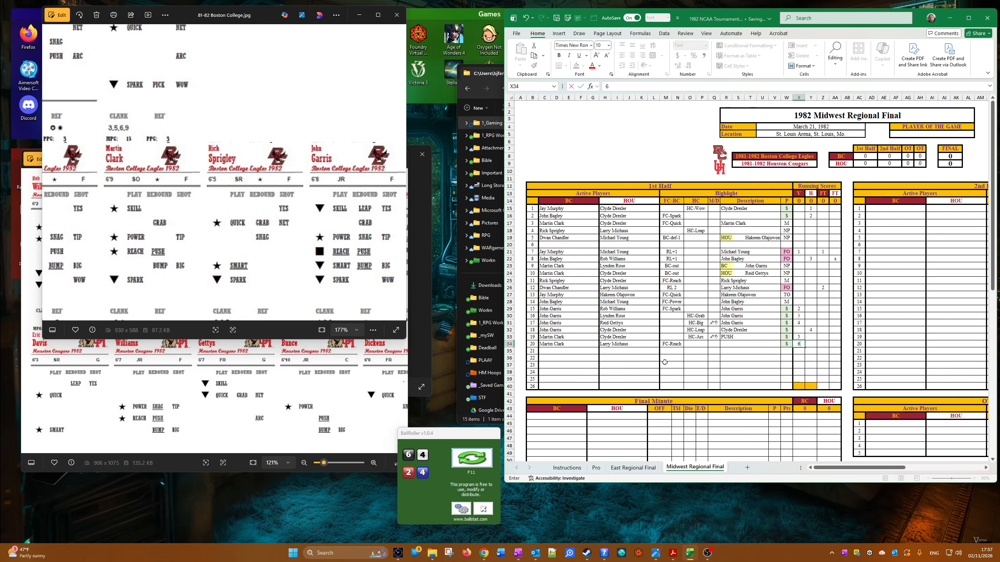
Step: Copy Martin Clark from the twentieth play's BC player cell and paste it as values beside PUSH in the nineteenth play's description
{"action": "left_click", "coordinate": [541, 343]}
{"action": "right_click", "coordinate": [541, 343]}
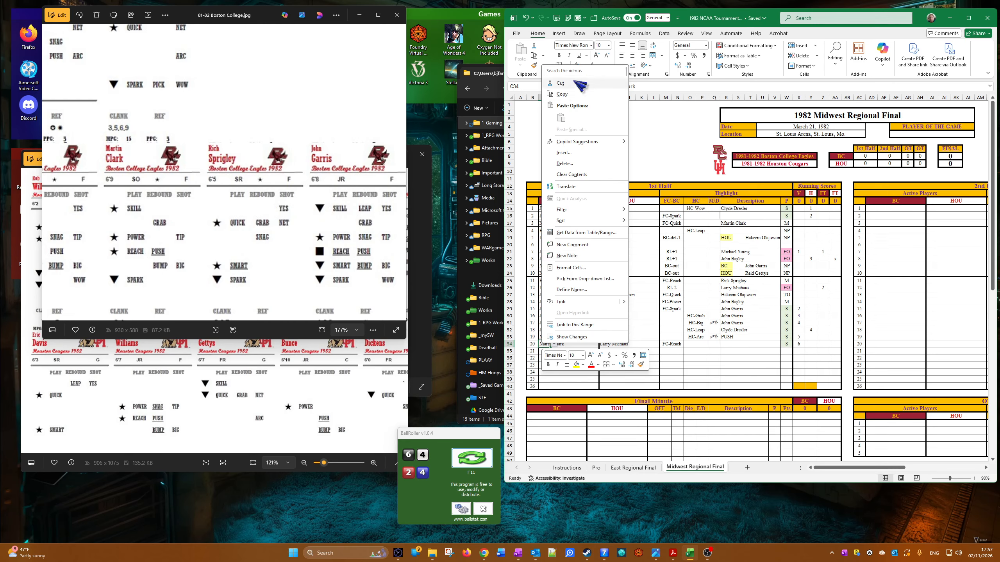
{"action": "left_click", "coordinate": [559, 91]}
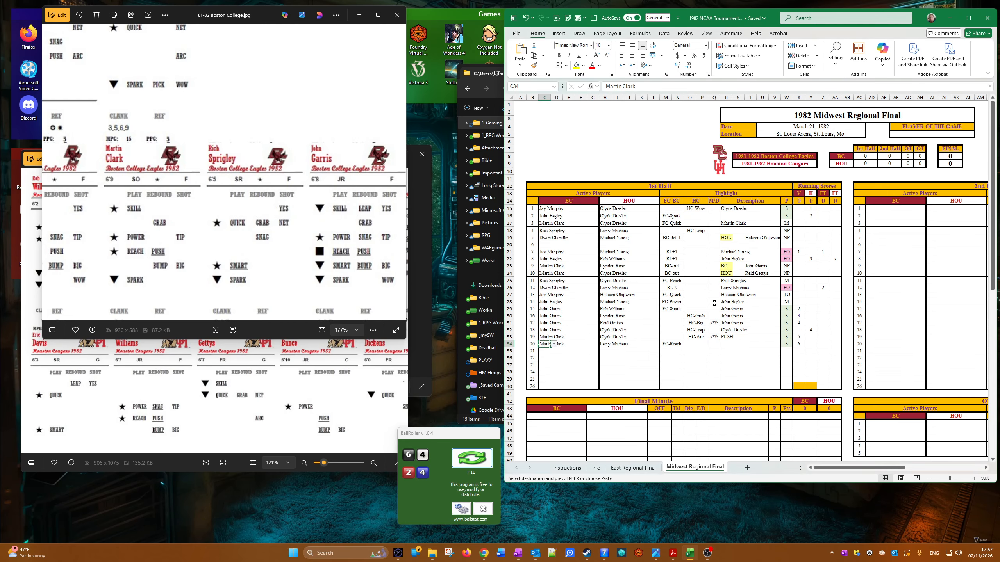
{"action": "right_click", "coordinate": [744, 337]}
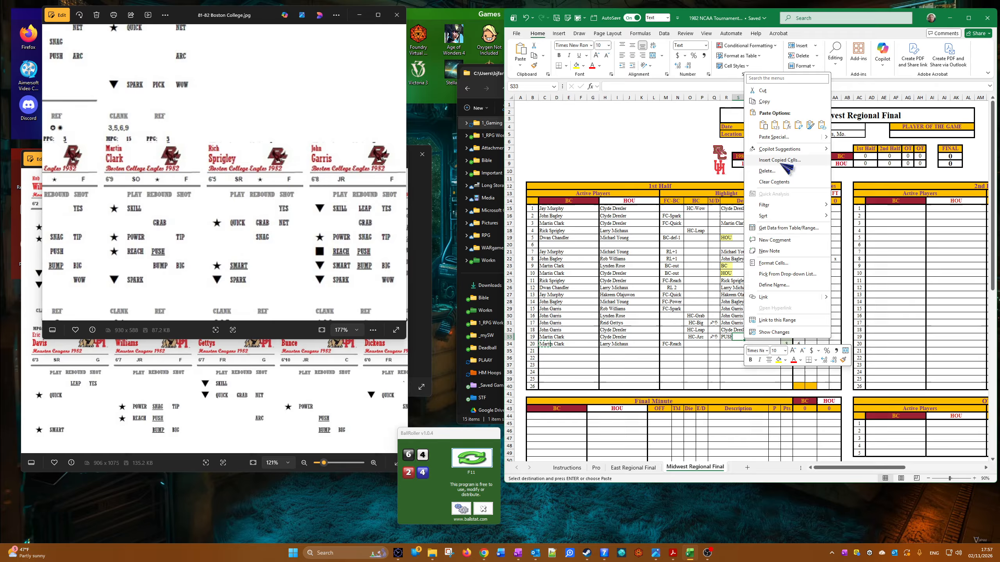
{"action": "left_click", "coordinate": [749, 375]}
{"action": "right_click", "coordinate": [754, 338]}
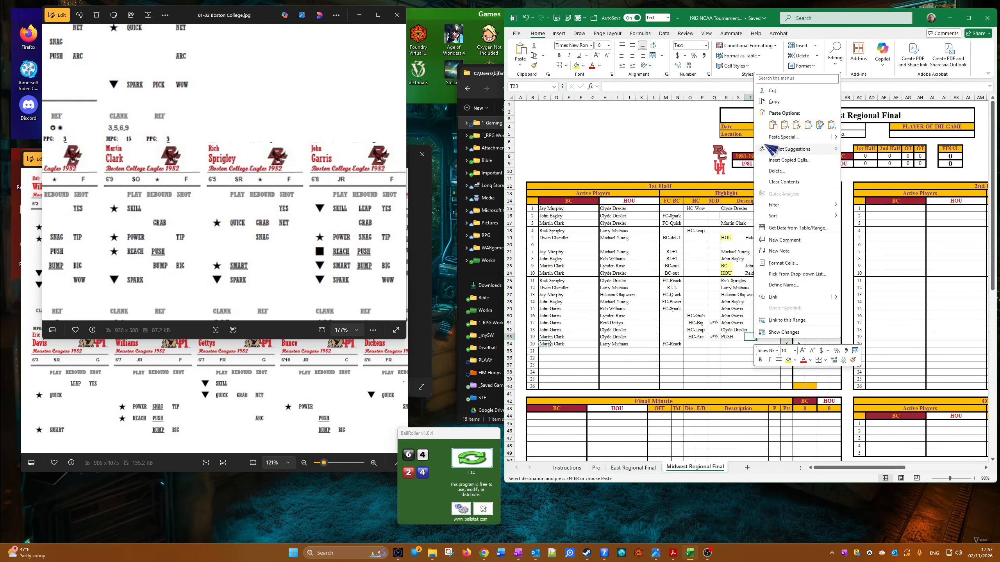
{"action": "left_click", "coordinate": [785, 125]}
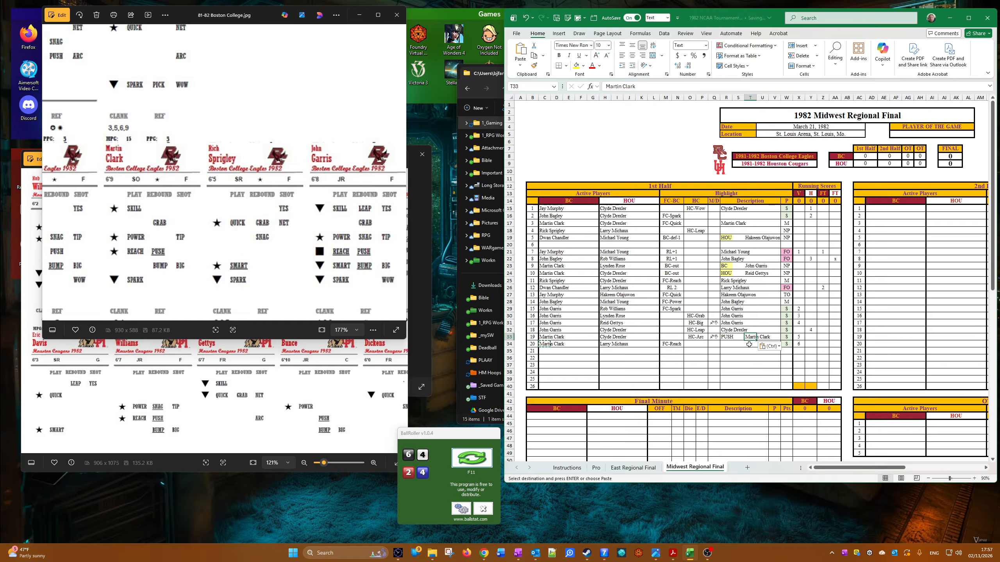
Step: Paste Martin Clark as values into the twentieth play's description
{"action": "right_click", "coordinate": [749, 344]}
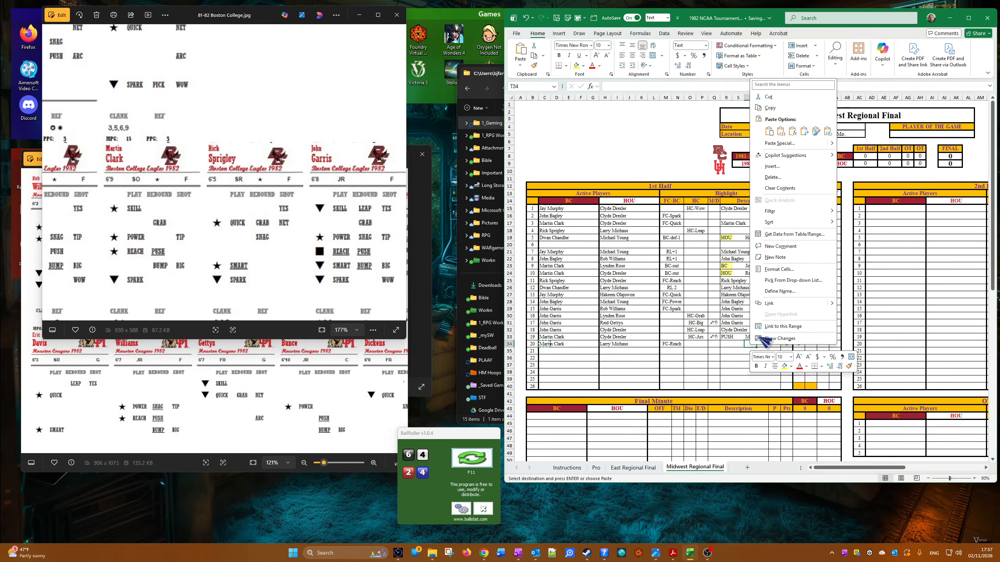
{"action": "left_click", "coordinate": [729, 344]}
{"action": "right_click", "coordinate": [729, 343]}
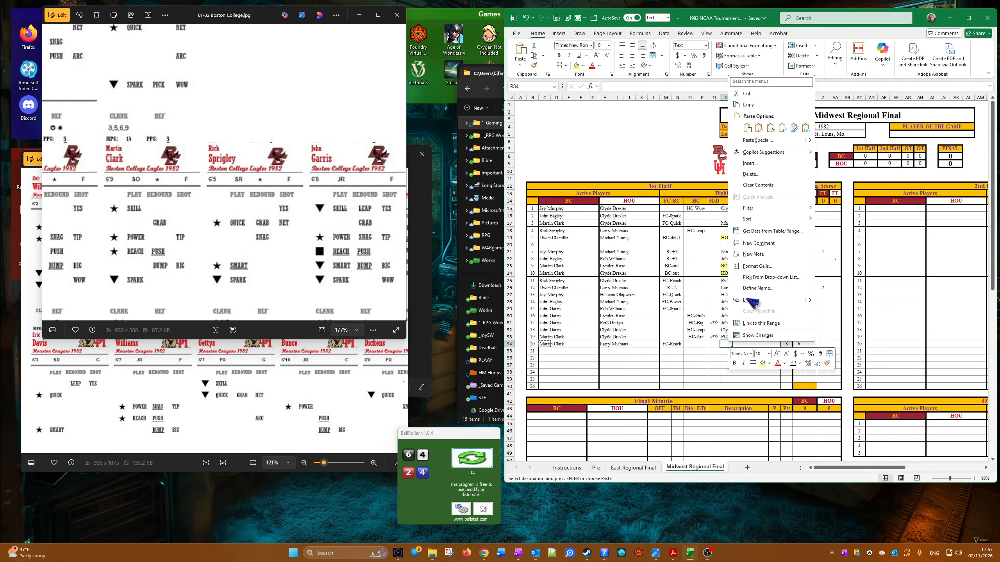
{"action": "left_click", "coordinate": [759, 129]}
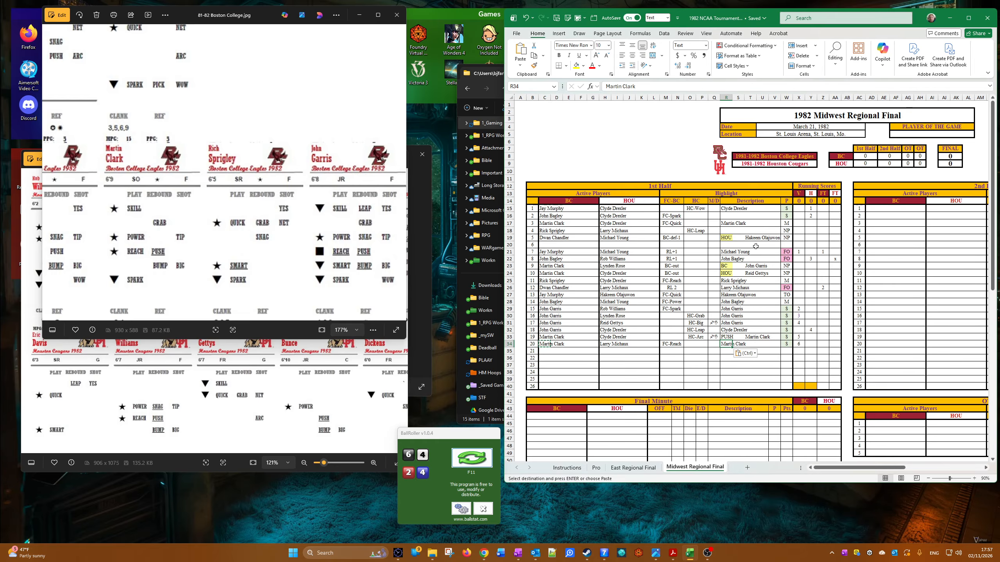
Step: Copy Clyde Drexler from the second play's HOU player cell and paste it as values into that play's description
{"action": "right_click", "coordinate": [612, 216]}
{"action": "left_click", "coordinate": [625, 246]}
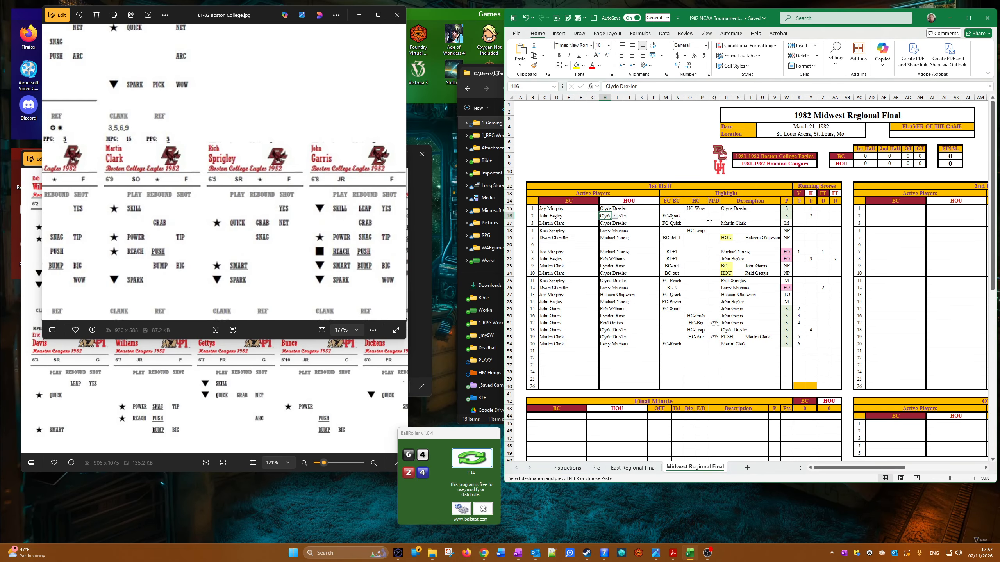
{"action": "right_click", "coordinate": [728, 216]}
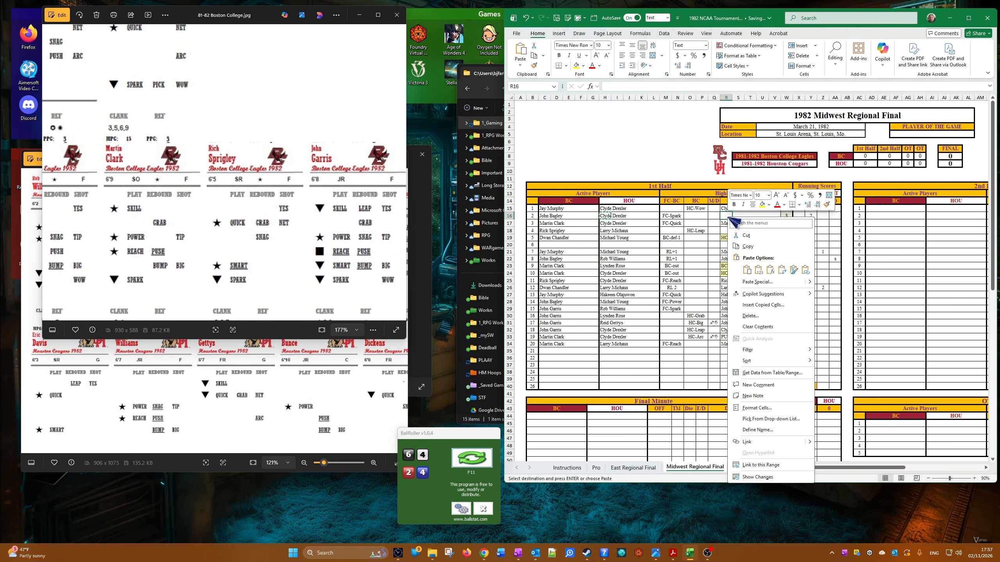
{"action": "left_click", "coordinate": [758, 271]}
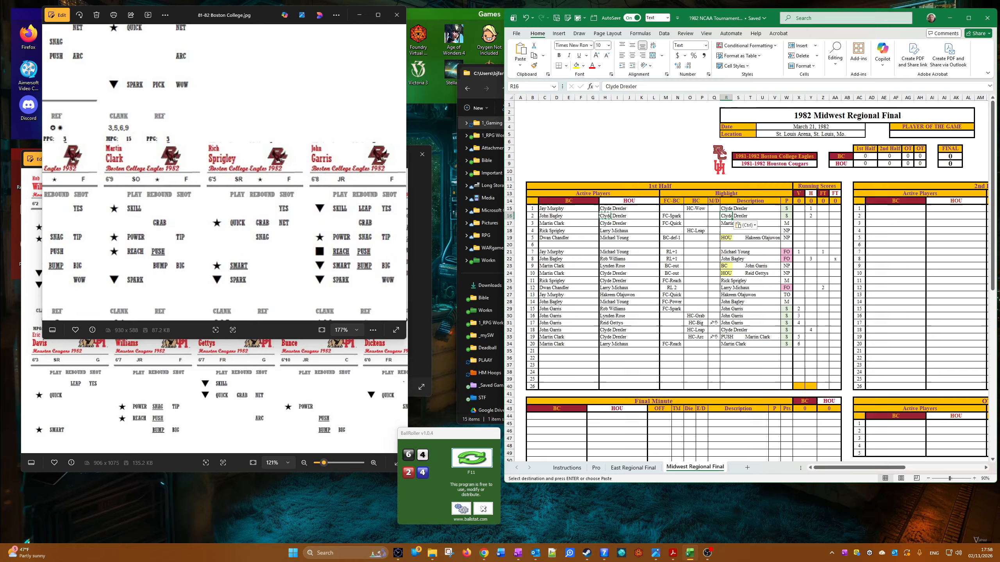
Step: Enter 42 for BC and 31 for HOU in the highlighted running-score cells at the end of the 1st Half table
{"action": "key", "text": "alt+Tab"}
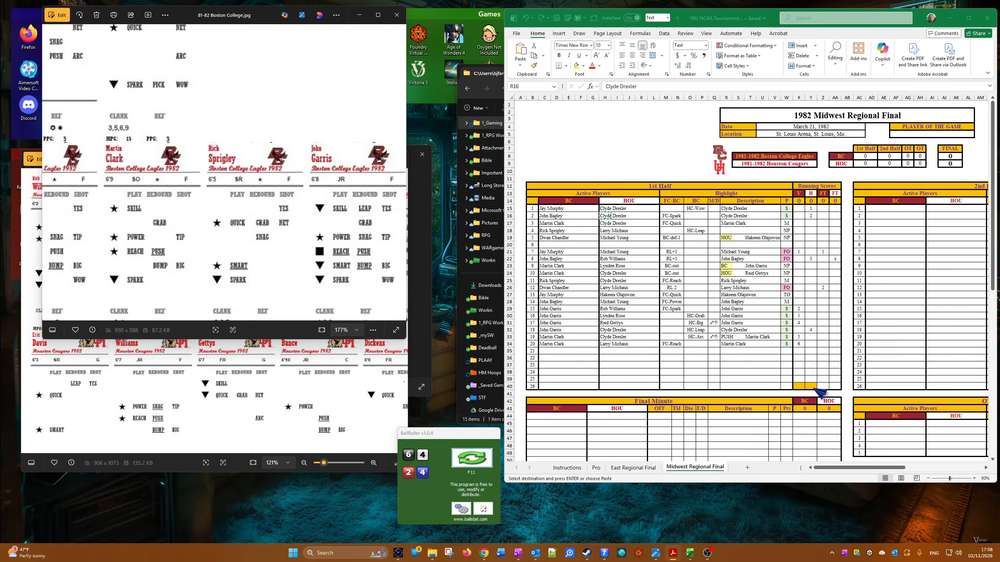
{"action": "key", "text": "ctrl+v"}
{"action": "left_click", "coordinate": [800, 386]}
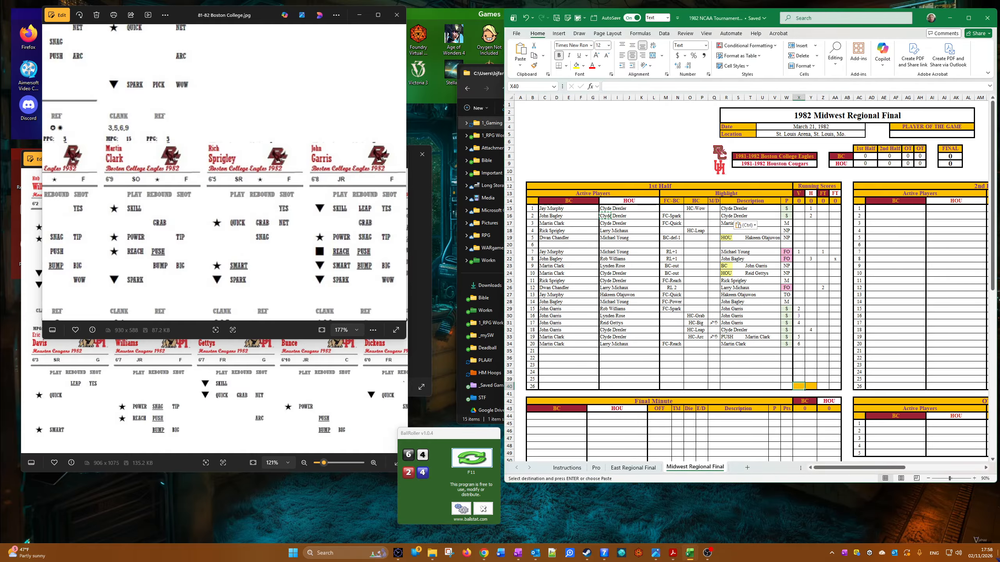
{"action": "type", "text": "42"}
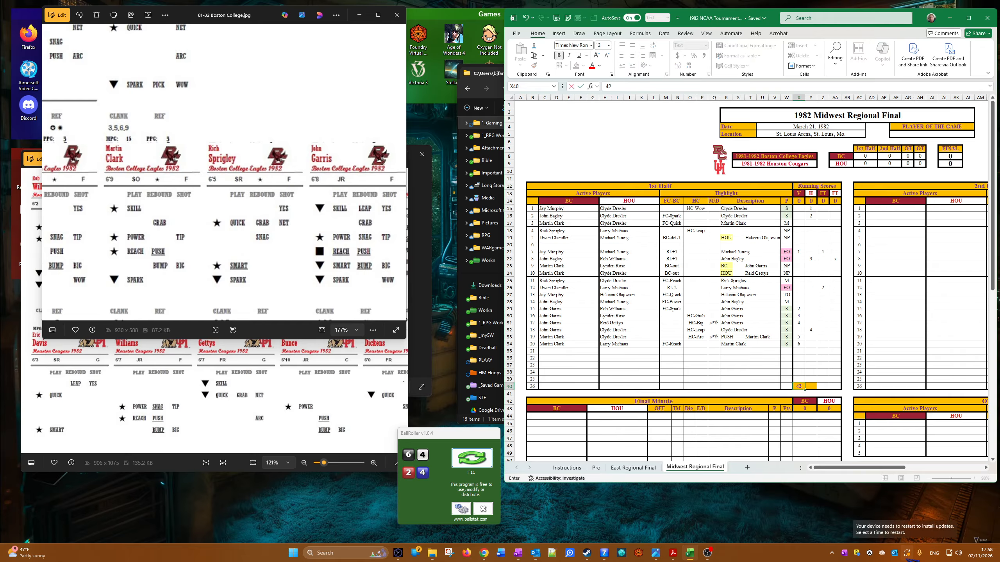
{"action": "key", "text": "Tab"}
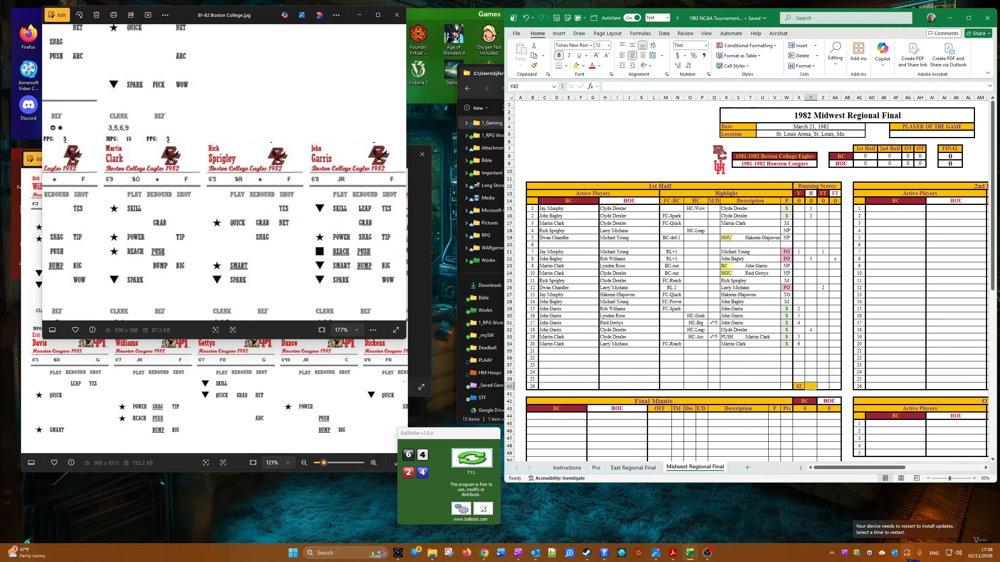
{"action": "type", "text": "31"}
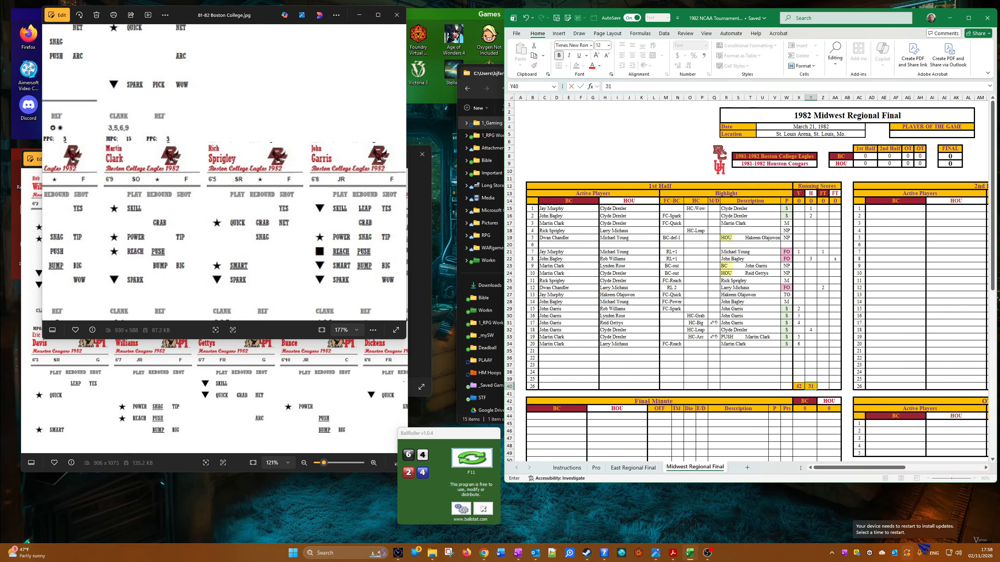
Step: Set the 1st Half scores in the game's score summary to 42 for BC and 31 for HOU
{"action": "left_click", "coordinate": [876, 159]}
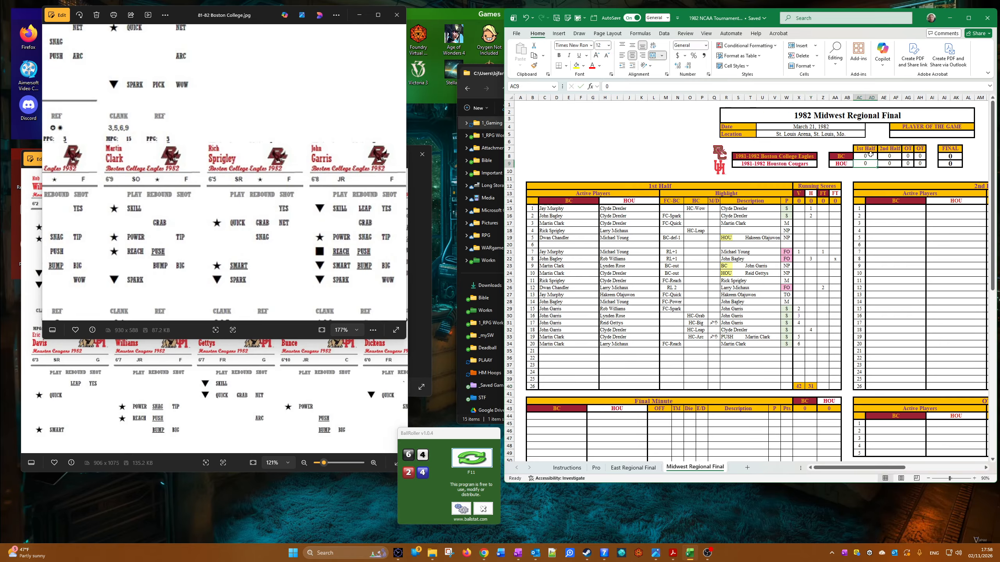
{"action": "type", "text": "42"}
{"action": "key", "text": "Return"}
{"action": "type", "text": "3"}
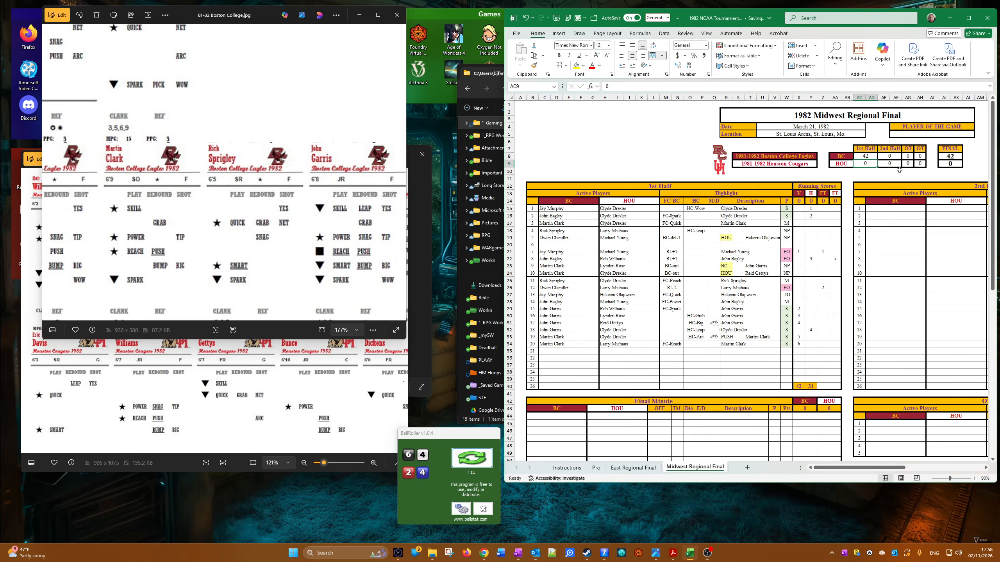
{"action": "type", "text": "1"}
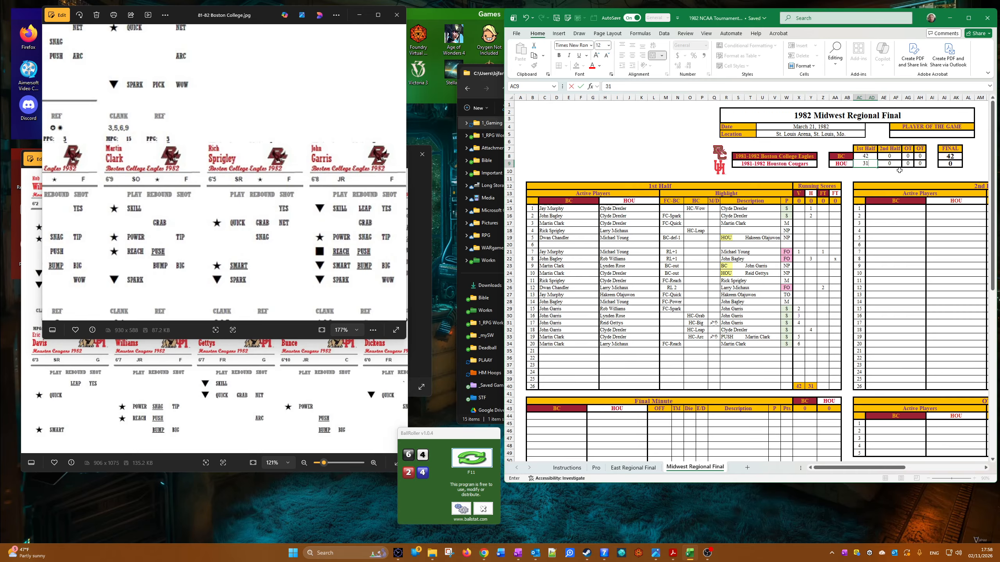
{"action": "key", "text": "Return"}
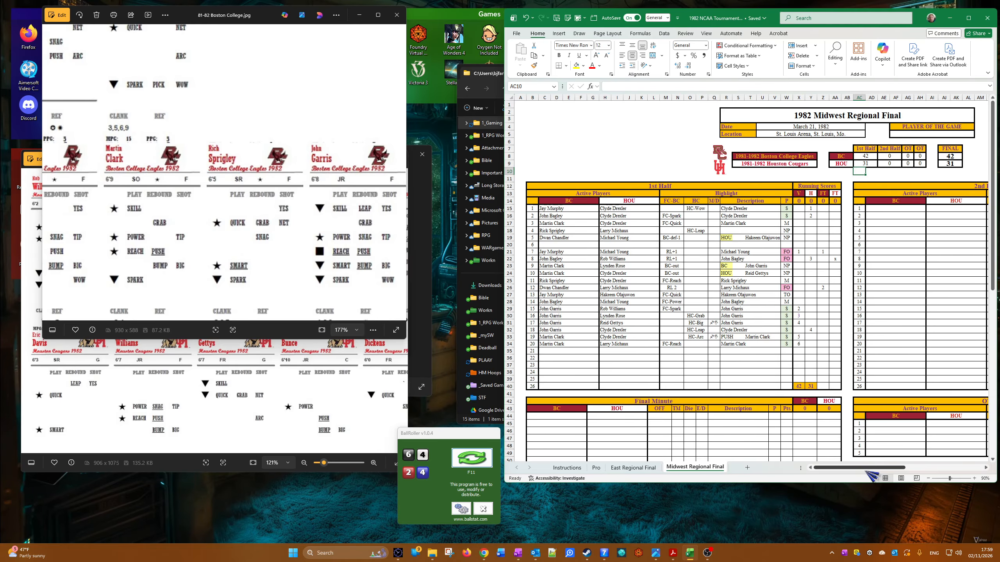
Step: Examine the whole Boston College card sheet at 100% alongside the team decks
{"action": "left_click_drag", "start_coordinate": [866, 468], "coordinate": [944, 484]}
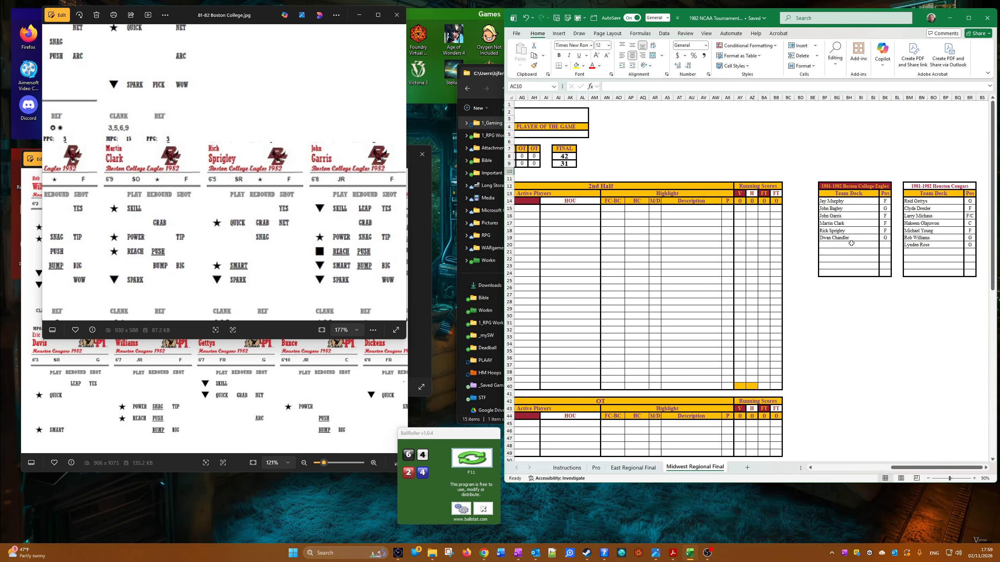
{"action": "left_click", "coordinate": [313, 230]}
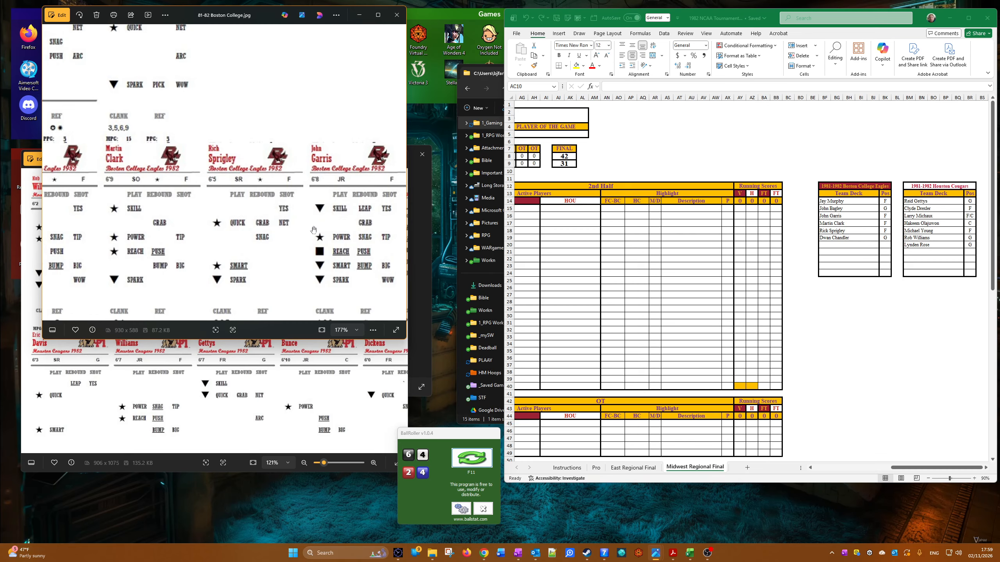
{"action": "scroll", "coordinate": [314, 229], "scroll_direction": "down", "scroll_amount": 2}
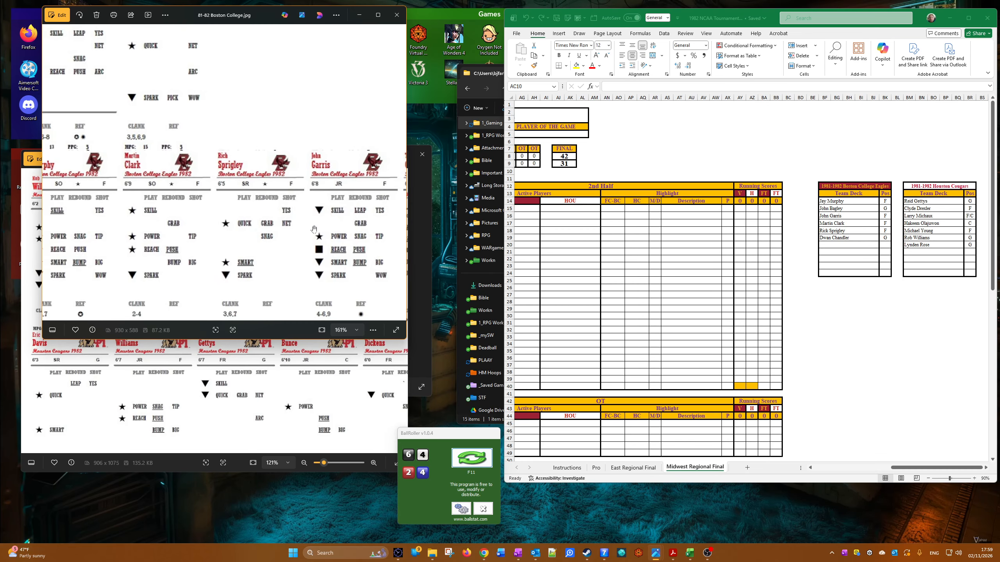
{"action": "scroll", "coordinate": [314, 230], "scroll_direction": "down", "scroll_amount": 3}
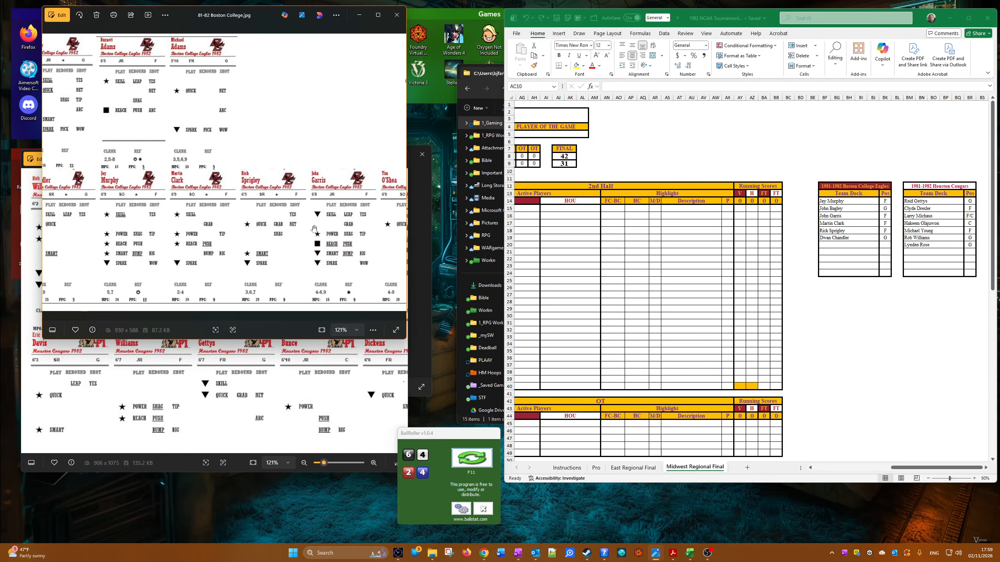
{"action": "scroll", "coordinate": [313, 230], "scroll_direction": "down", "scroll_amount": 1}
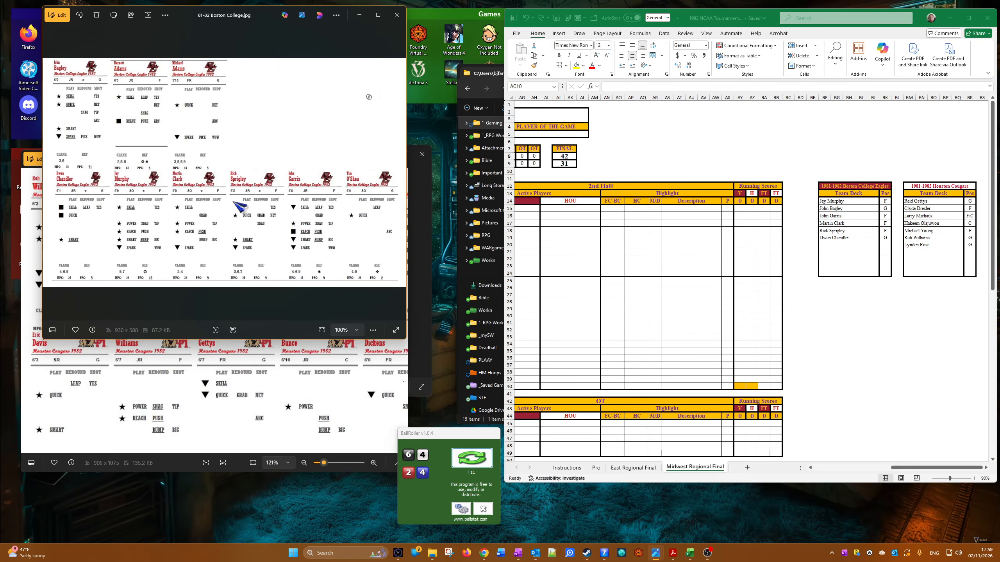
{"action": "scroll", "coordinate": [233, 202], "scroll_direction": "down", "scroll_amount": 1}
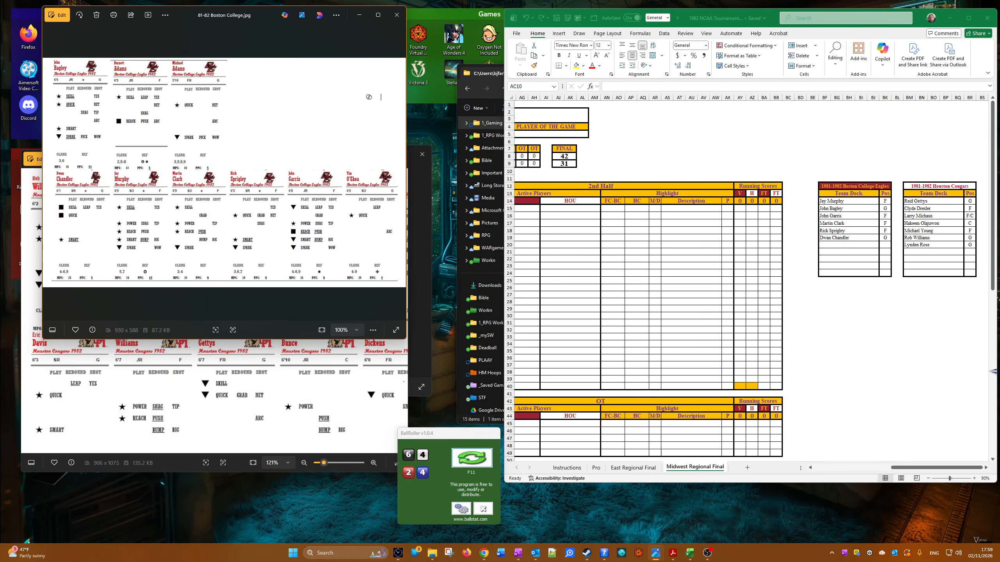
Step: Copy Reid Gettys's name and position from the top of the Houston team deck into the first empty row below Lynden Rose
{"action": "left_click", "coordinate": [938, 208]}
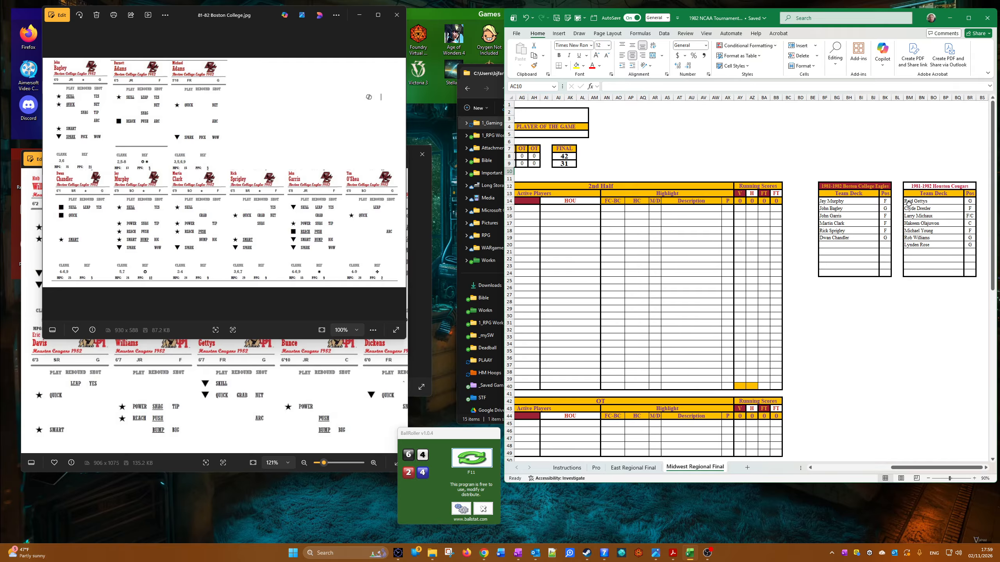
{"action": "left_click_drag", "start_coordinate": [903, 203], "coordinate": [976, 204]}
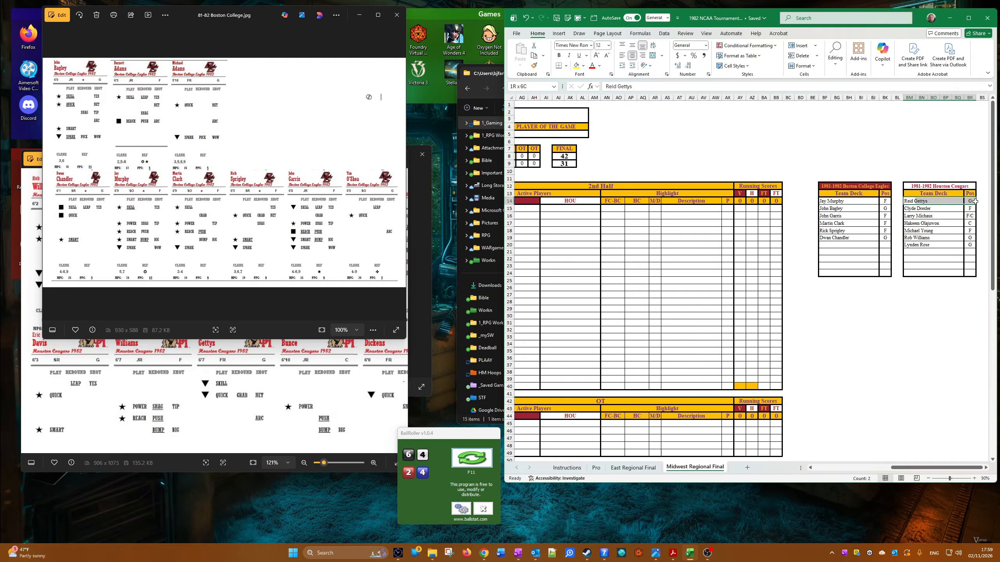
{"action": "right_click", "coordinate": [976, 204]}
{"action": "left_click", "coordinate": [939, 230]}
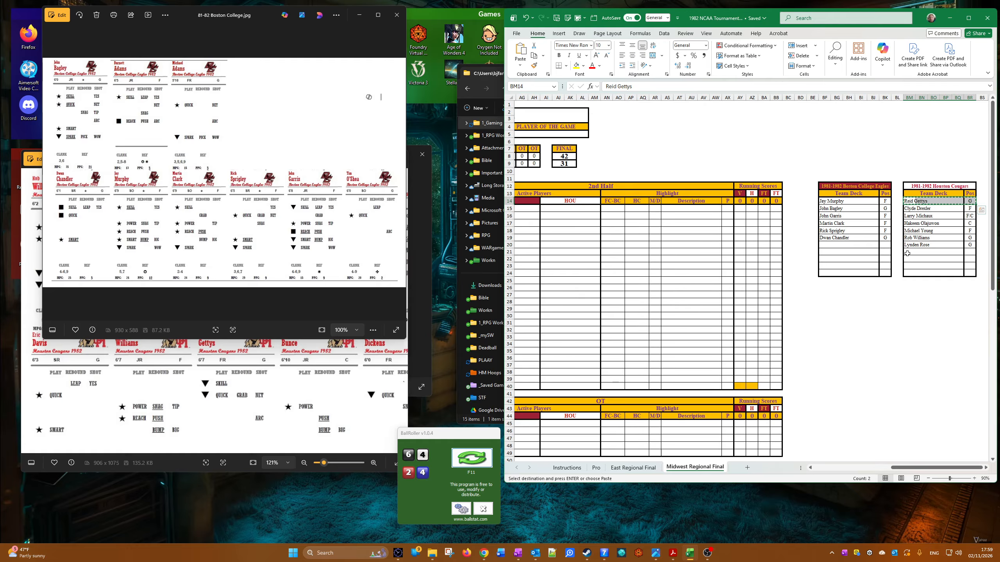
{"action": "right_click", "coordinate": [907, 252]}
{"action": "left_click", "coordinate": [940, 306]}
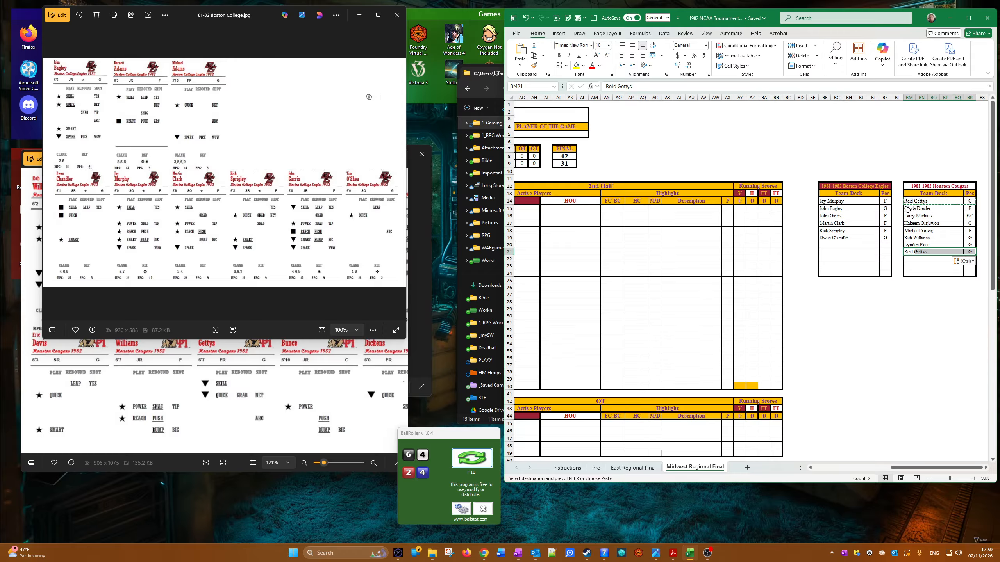
Step: Copy the seven Houston team deck entries from Clyde Drexler through the second Reid Gettys and paste them starting at the deck's first row
{"action": "left_click_drag", "start_coordinate": [907, 210], "coordinate": [971, 251]}
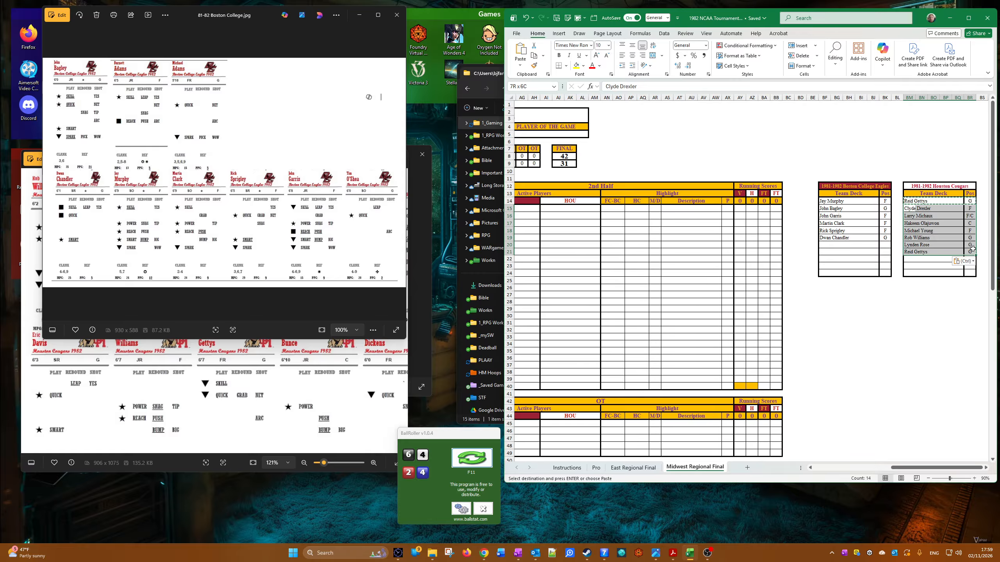
{"action": "right_click", "coordinate": [960, 248]}
{"action": "left_click", "coordinate": [886, 272]}
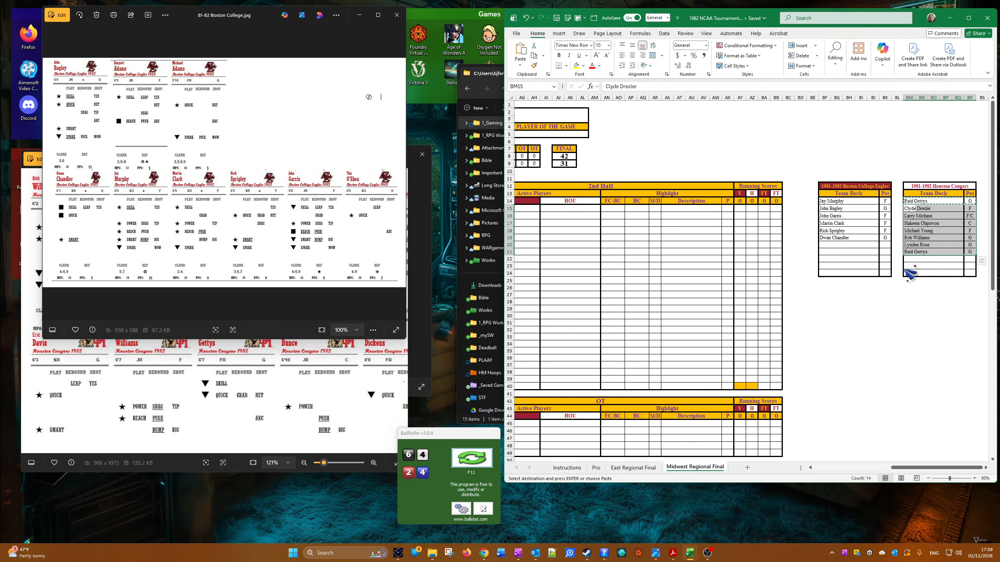
{"action": "left_click", "coordinate": [907, 199]}
{"action": "right_click", "coordinate": [907, 200]}
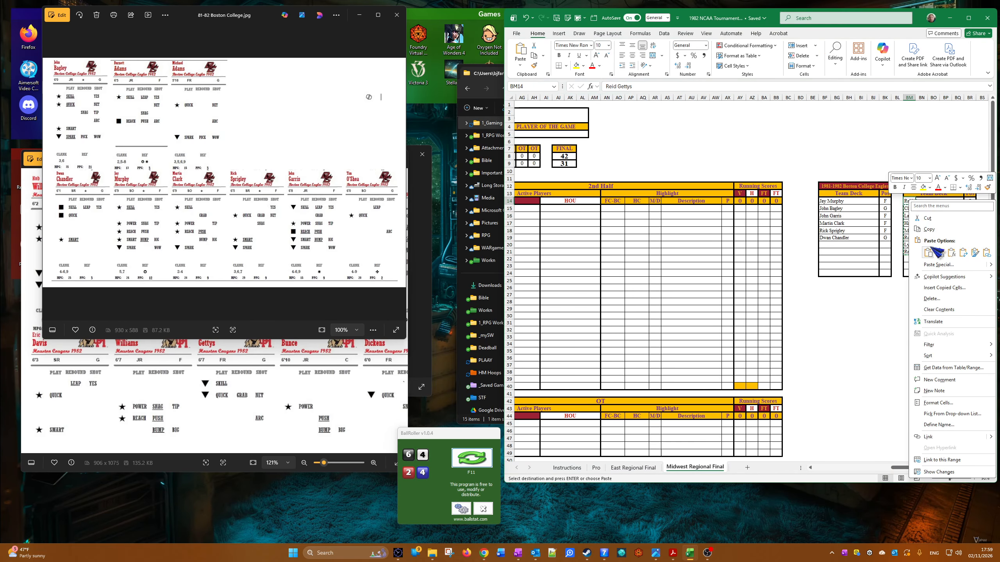
{"action": "left_click", "coordinate": [940, 252]}
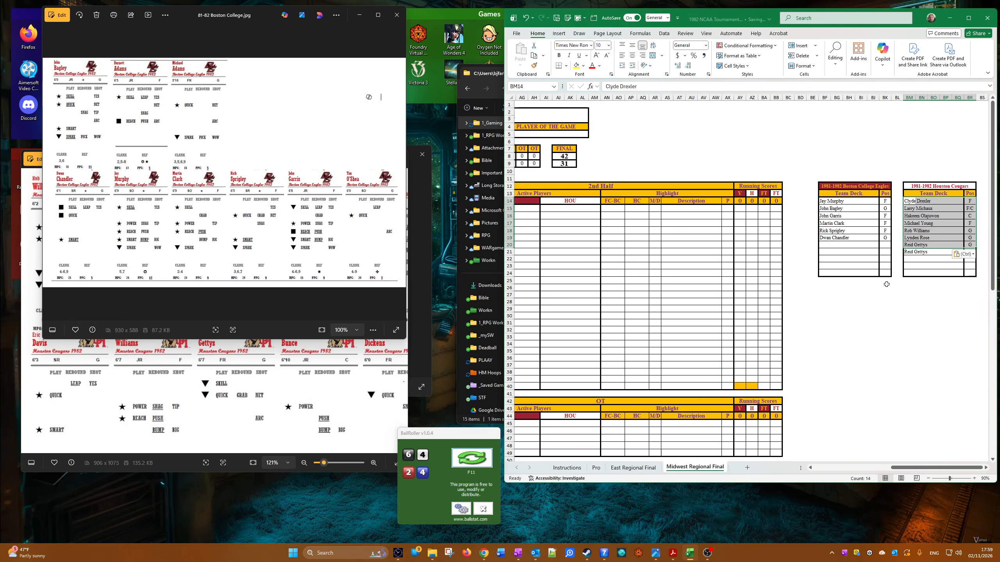
Step: Clear the duplicate Reid Gettys entry from the row below the reordered Houston team deck
{"action": "left_click_drag", "start_coordinate": [906, 252], "coordinate": [969, 258]}
{"action": "key", "text": "Delete"}
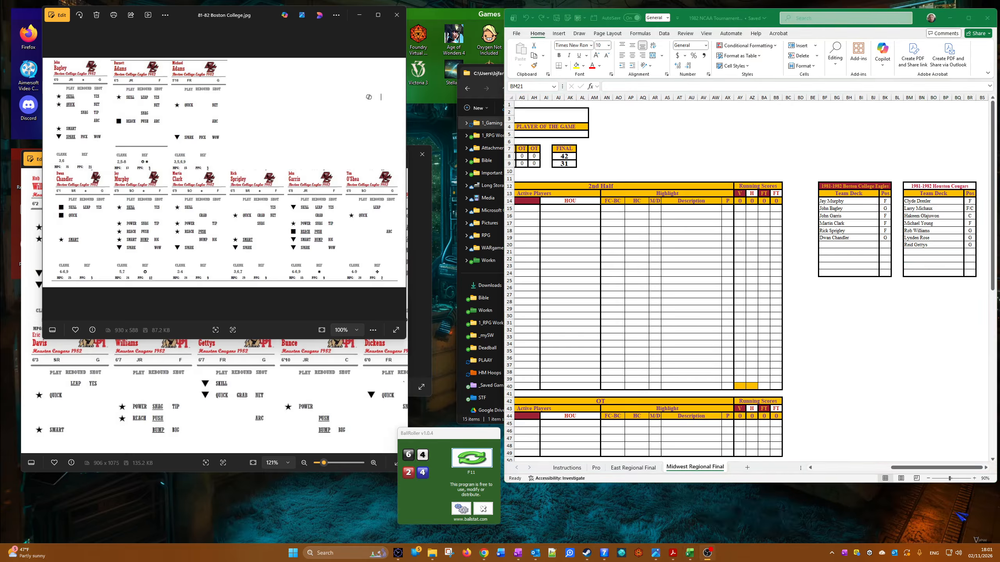
{"action": "left_click", "coordinate": [906, 470]}
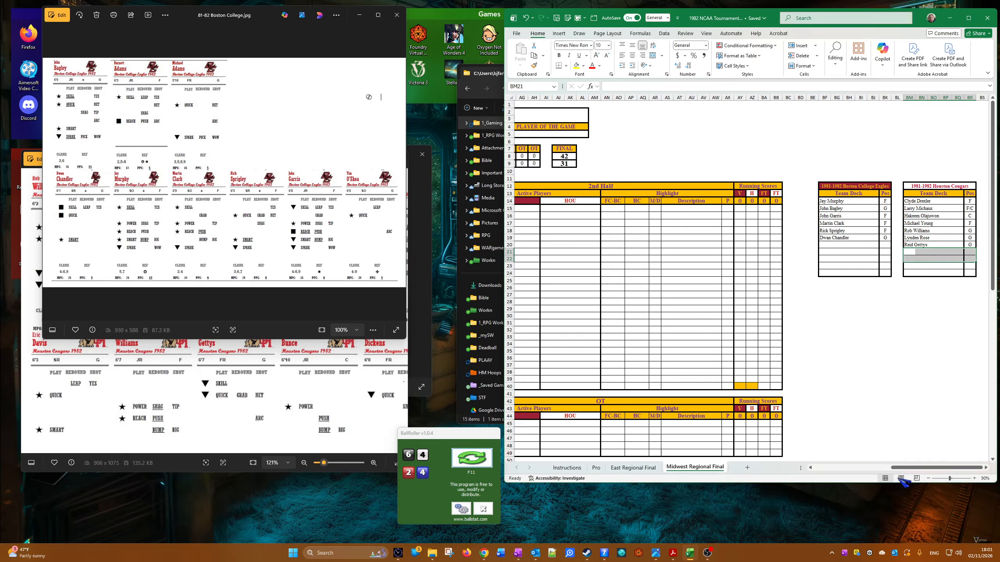
{"action": "left_click_drag", "start_coordinate": [907, 470], "coordinate": [862, 480]}
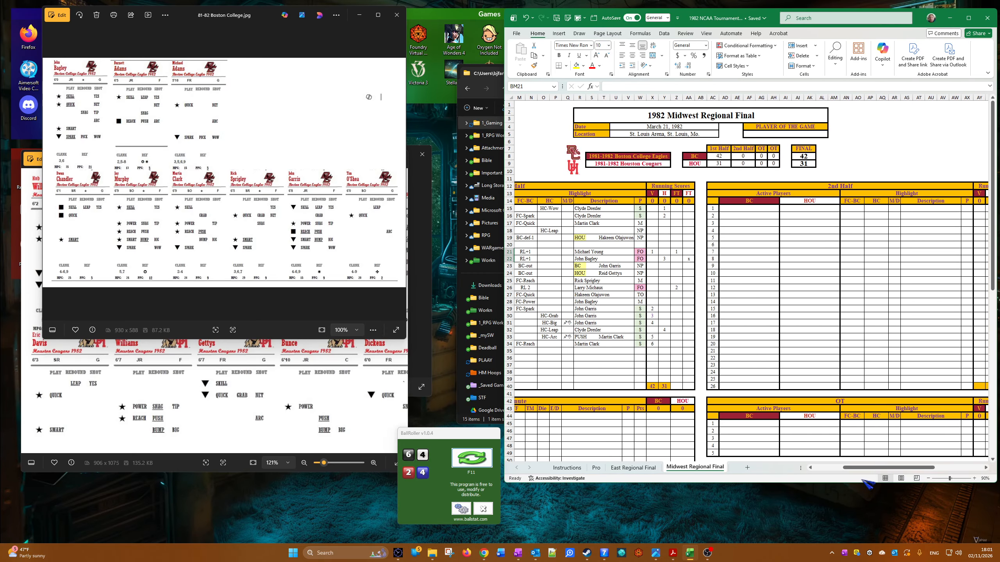
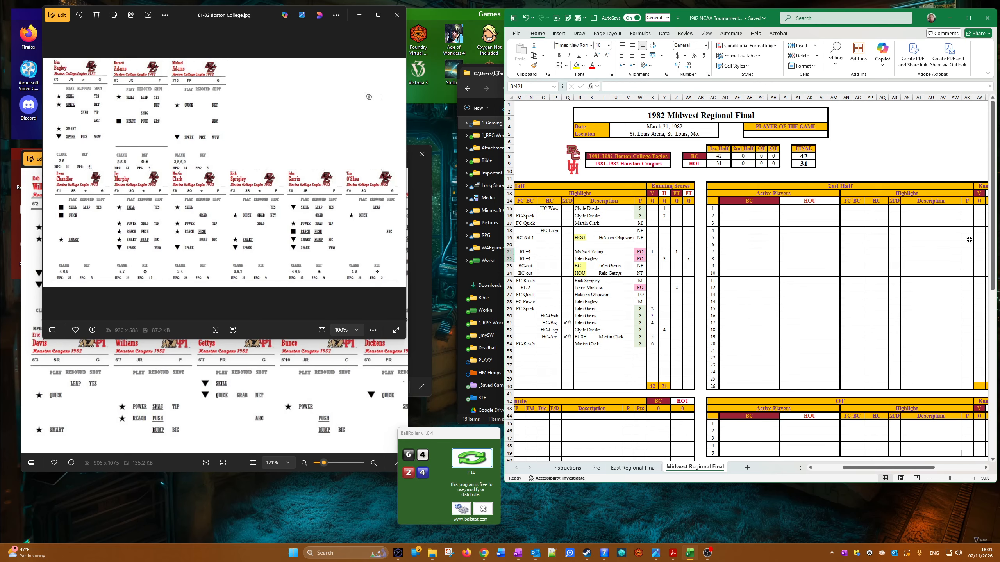
Step: Set the first 2nd-half row's active players to Jay Murphy for BC and Clyde Drexler for HOU
{"action": "left_click", "coordinate": [728, 208]}
{"action": "left_click", "coordinate": [734, 208]}
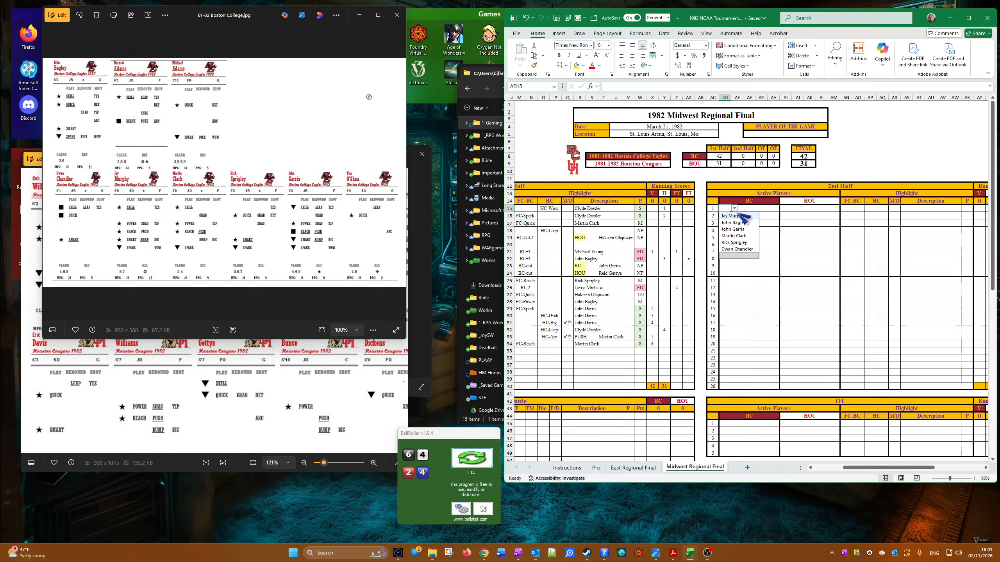
{"action": "left_click", "coordinate": [737, 236]}
{"action": "left_click", "coordinate": [790, 208]}
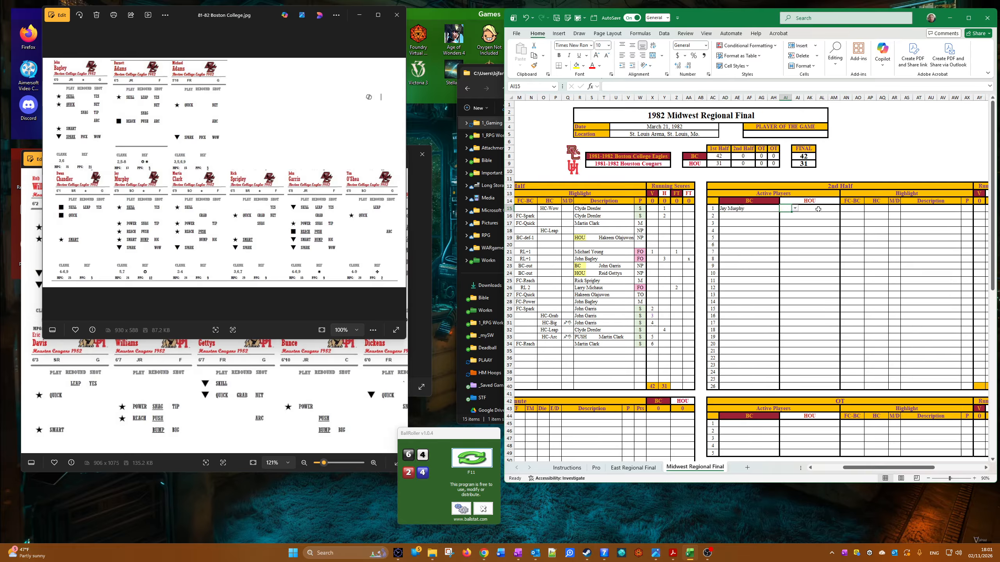
{"action": "left_click", "coordinate": [795, 209]}
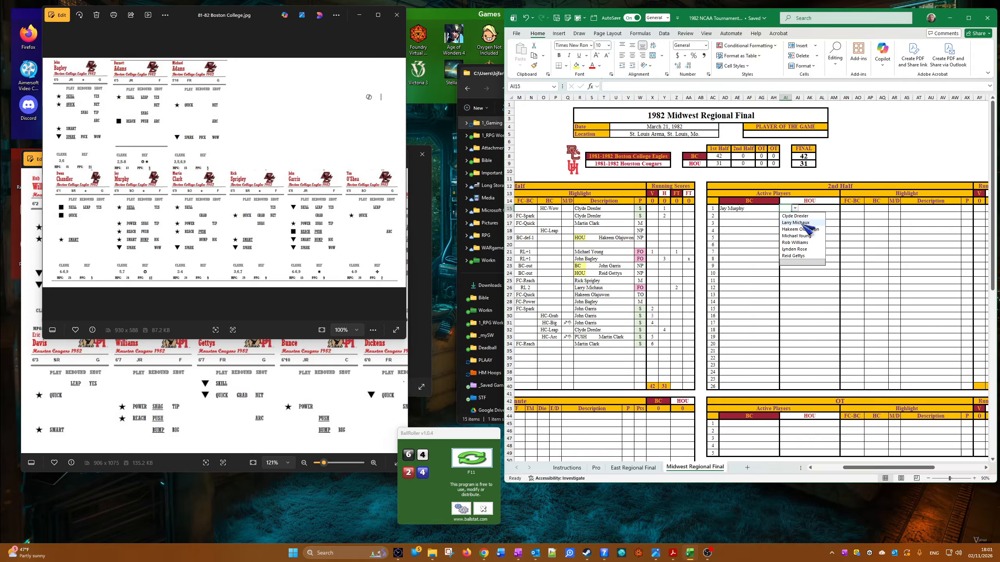
{"action": "left_click", "coordinate": [799, 215]}
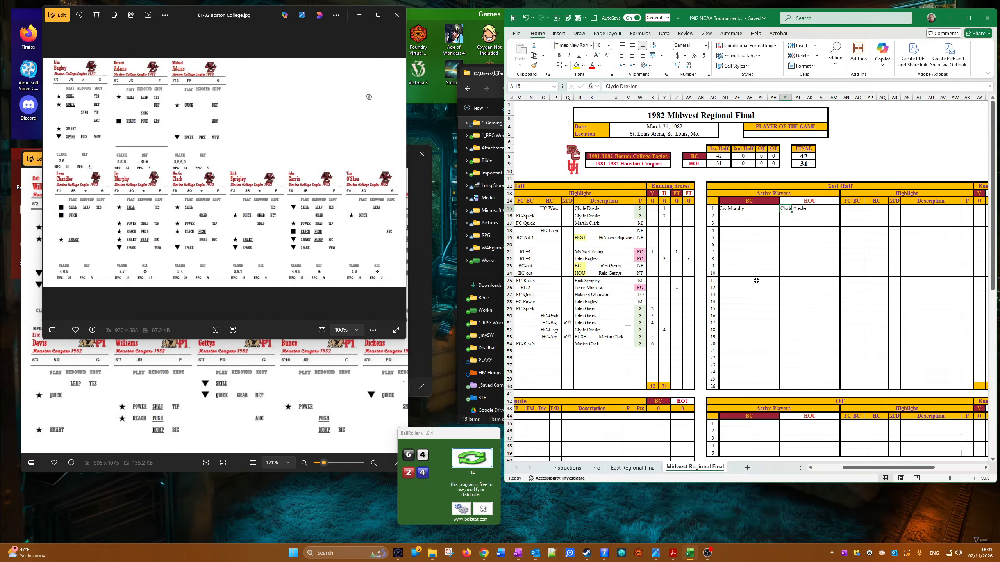
Step: Set the first 2nd-half row's FC-BC highlight to RL 2 and copy Clyde Drexler into its Description
{"action": "left_click", "coordinate": [850, 208]}
{"action": "left_click", "coordinate": [868, 208]}
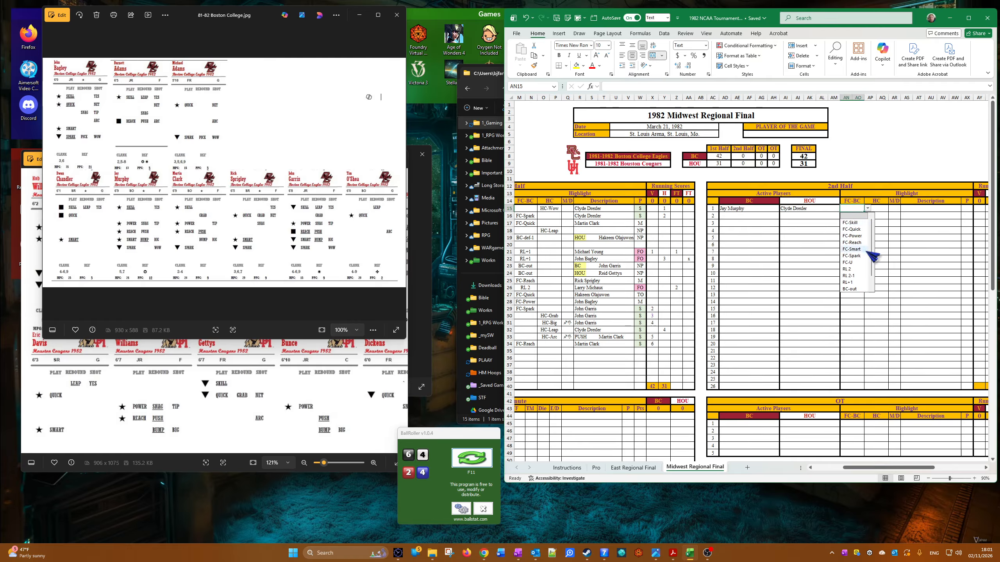
{"action": "left_click", "coordinate": [852, 269]}
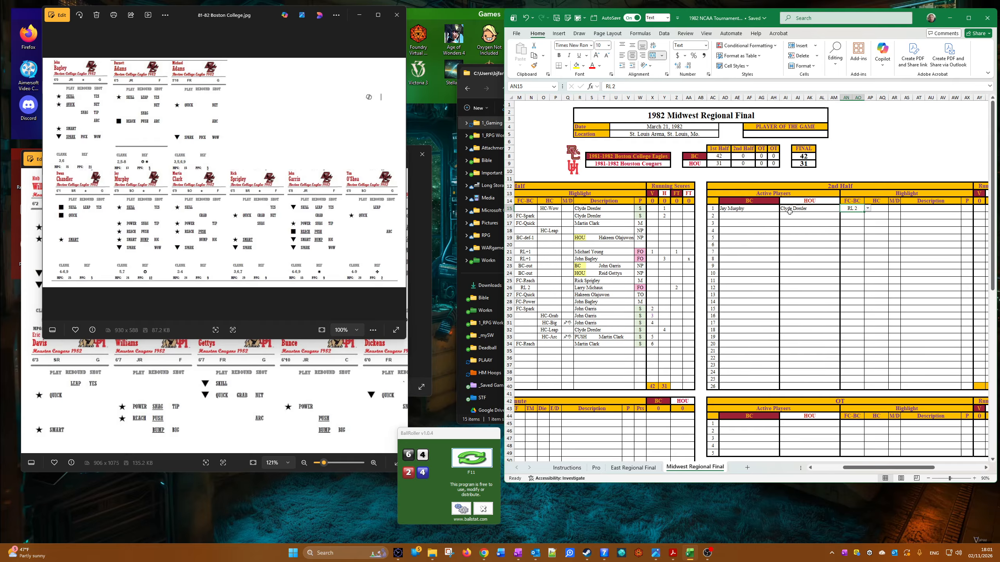
{"action": "right_click", "coordinate": [786, 205]}
{"action": "left_click", "coordinate": [807, 241]}
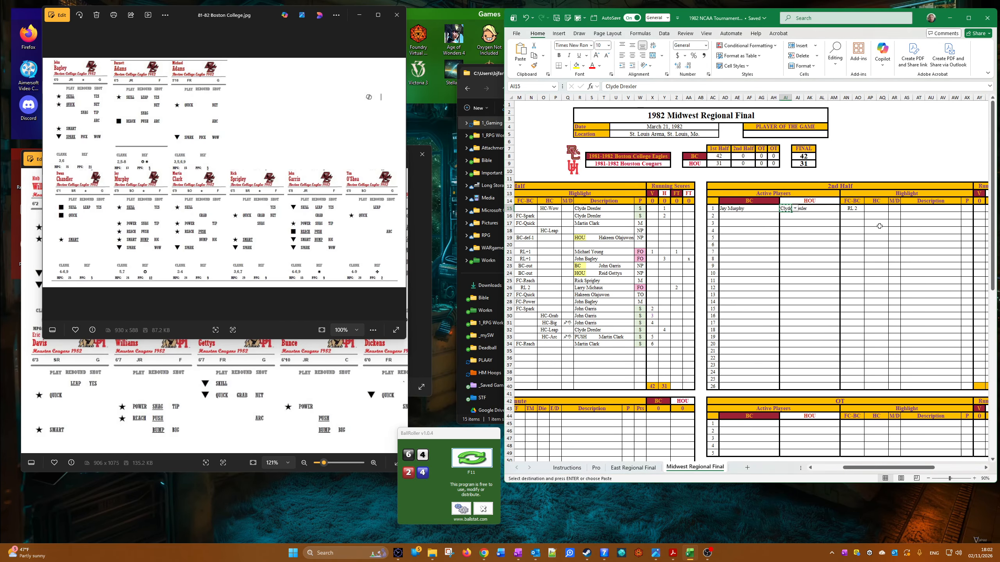
{"action": "right_click", "coordinate": [904, 212]}
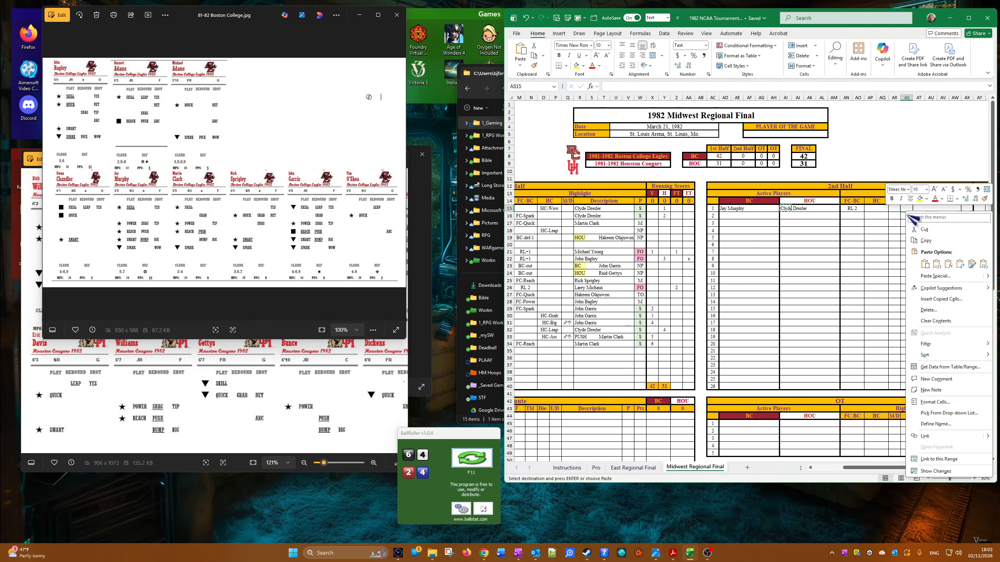
{"action": "left_click", "coordinate": [926, 264]}
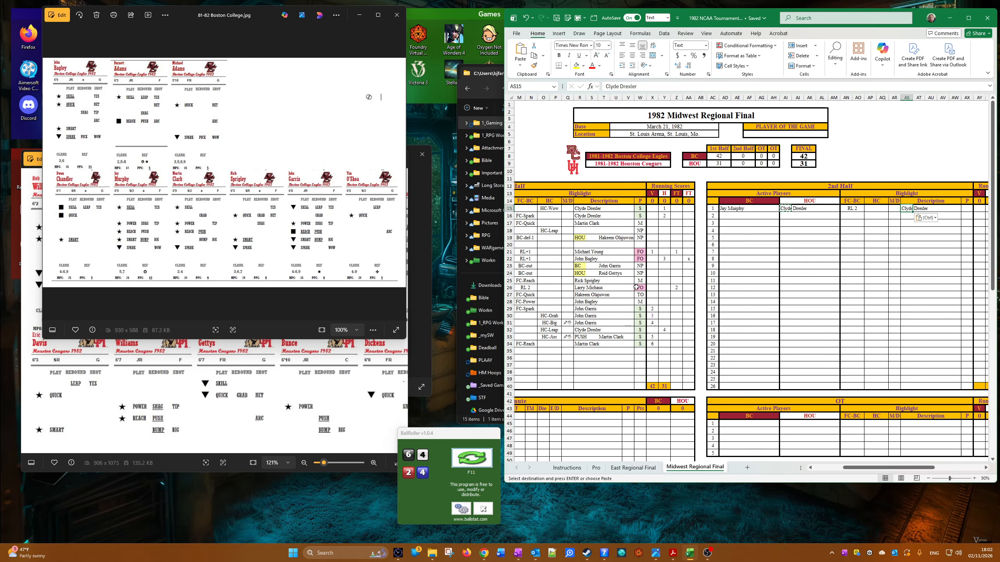
Step: Set the first 2nd-half row's P result to FO and apply the FOUL cell style to it
{"action": "left_click", "coordinate": [971, 209]}
{"action": "left_click", "coordinate": [977, 208]}
{"action": "left_click", "coordinate": [970, 236]}
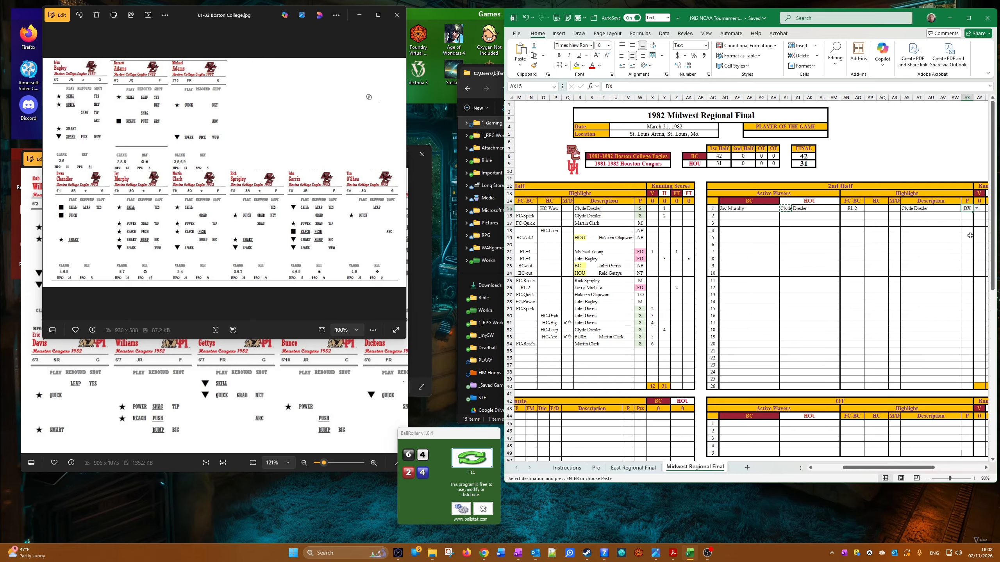
{"action": "left_click", "coordinate": [977, 208]}
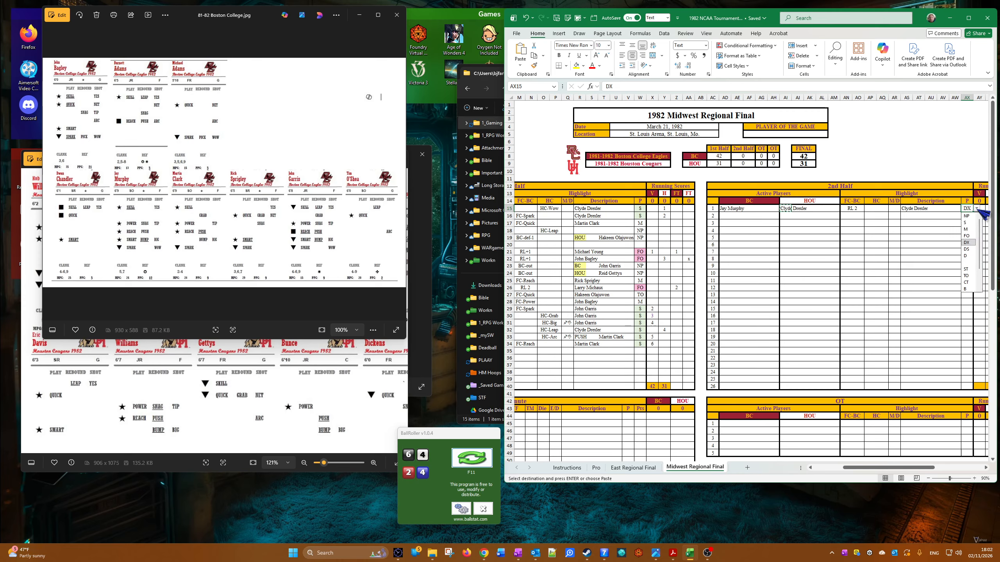
{"action": "left_click", "coordinate": [970, 236]}
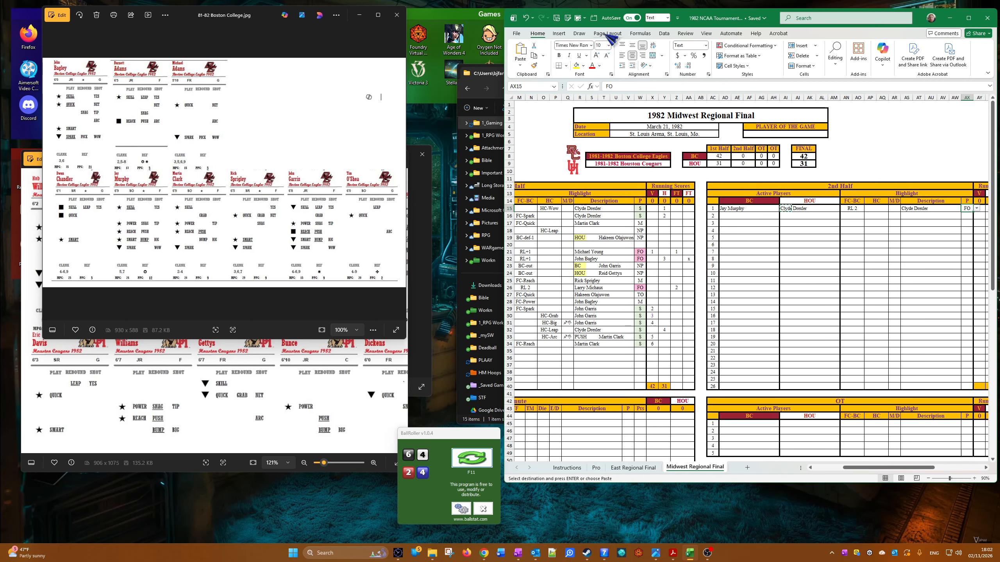
{"action": "left_click", "coordinate": [581, 18]}
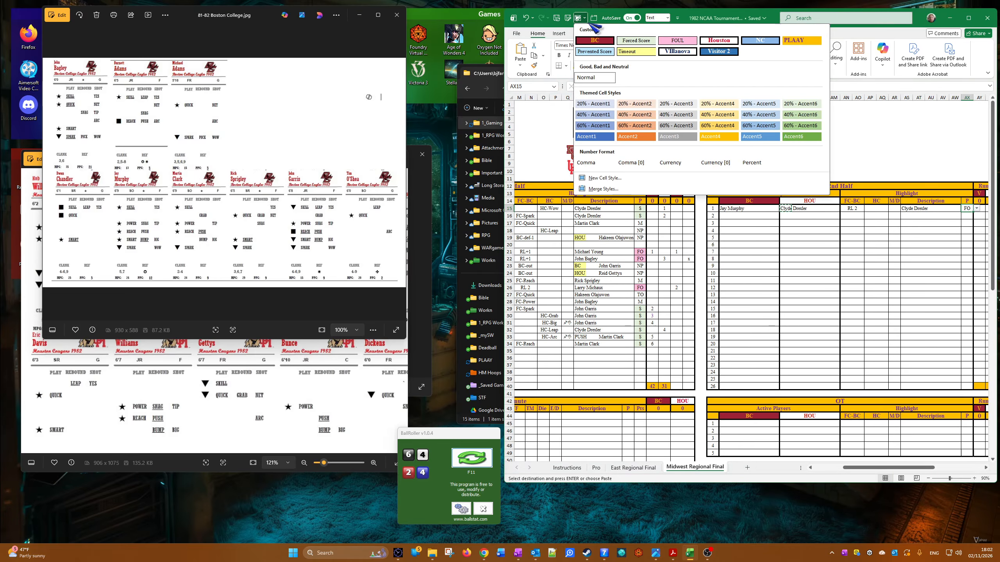
{"action": "key", "text": "Escape"}
{"action": "key", "text": "Escape"}
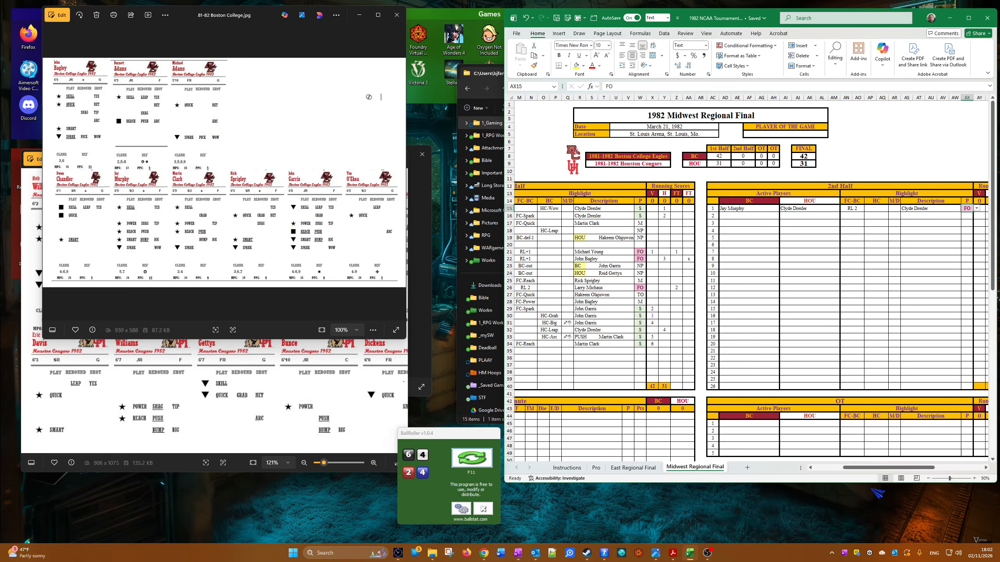
Step: Enlarge the Boston College card sheet to 177% around Jay Murphy's card to read his ratings
{"action": "left_click_drag", "start_coordinate": [877, 468], "coordinate": [889, 467]}
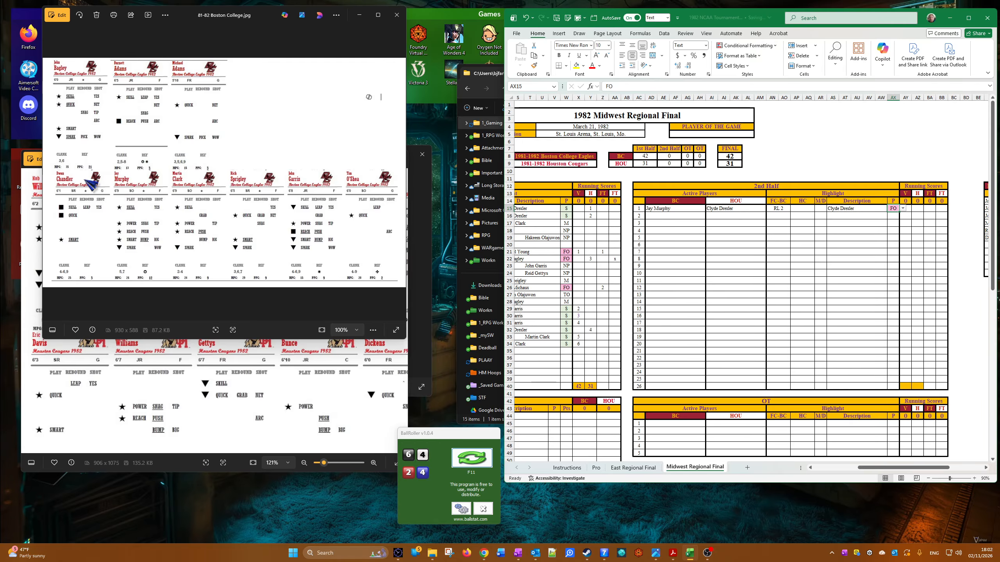
{"action": "scroll", "coordinate": [86, 182], "scroll_direction": "up", "scroll_amount": 2}
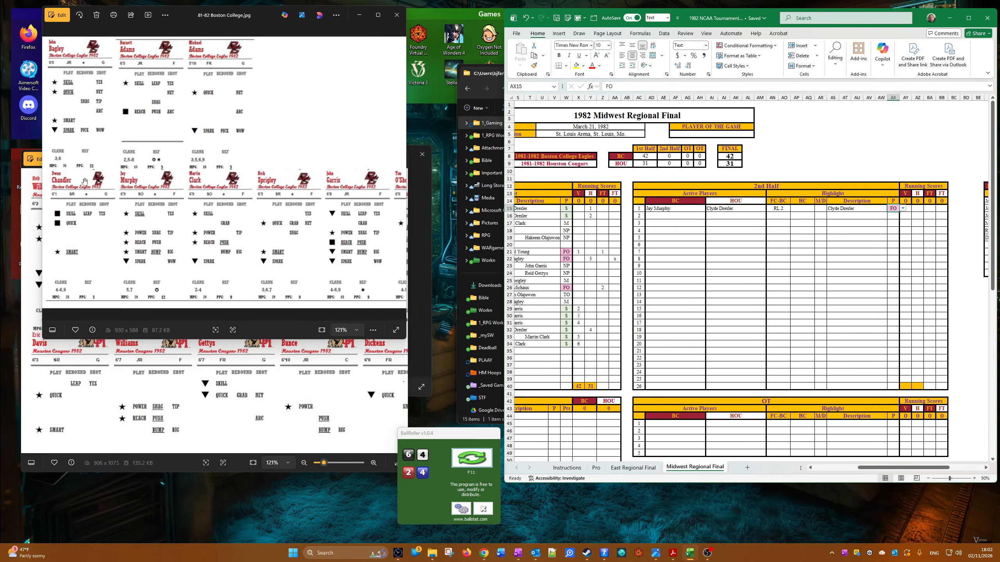
{"action": "scroll", "coordinate": [85, 181], "scroll_direction": "up", "scroll_amount": 1}
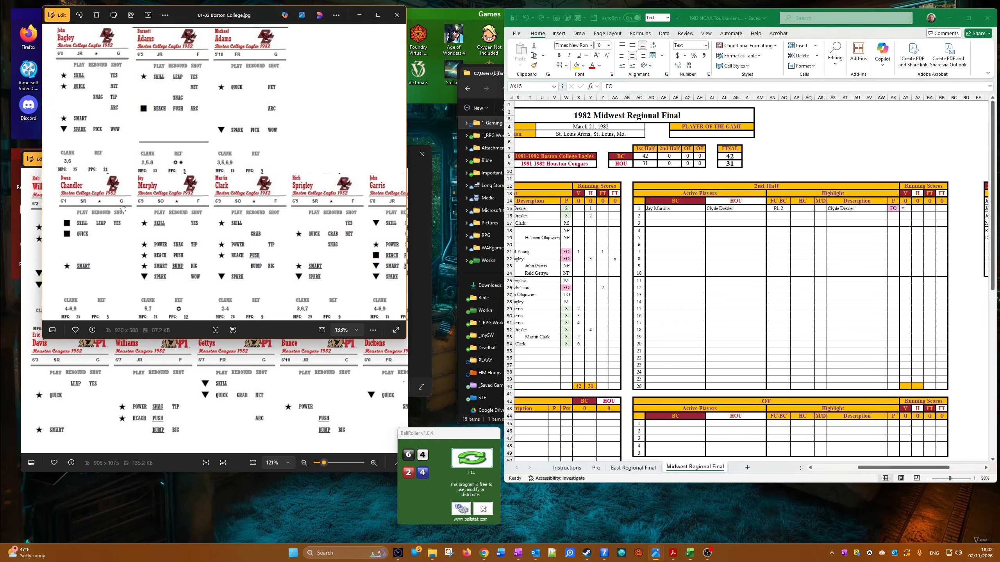
{"action": "left_click_drag", "start_coordinate": [164, 214], "coordinate": [164, 211]}
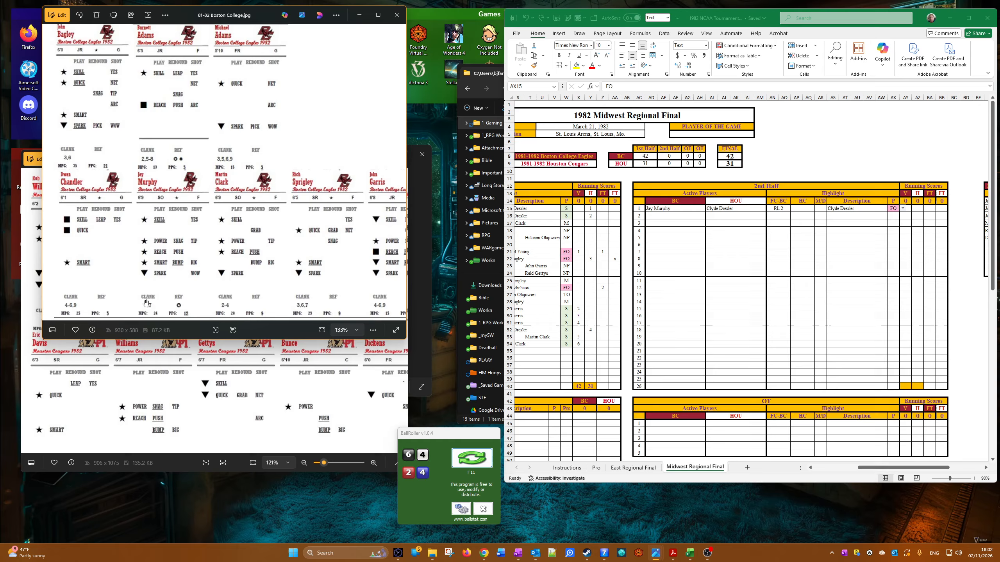
{"action": "scroll", "coordinate": [170, 243], "scroll_direction": "up", "scroll_amount": 3}
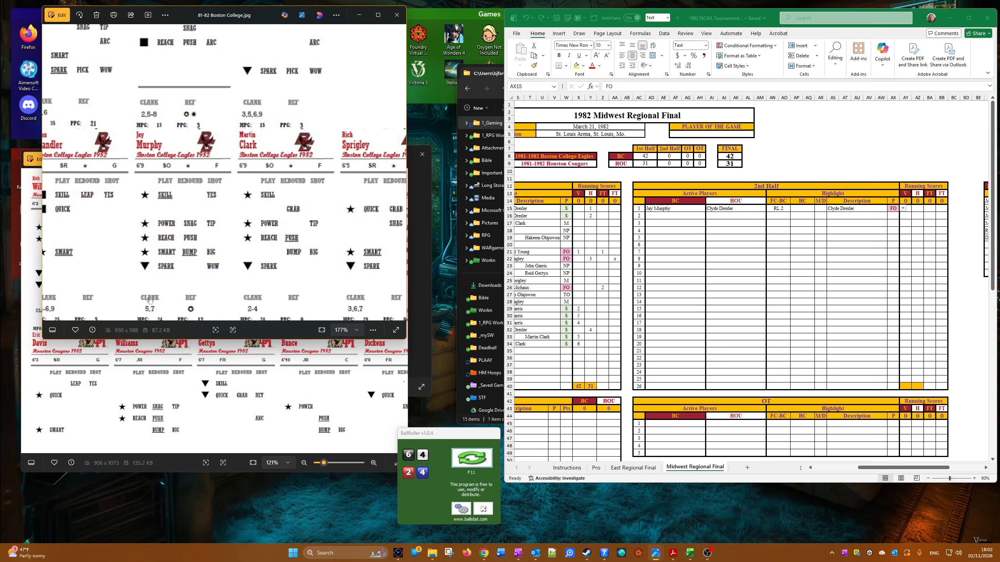
Step: Roll the dice for Jay Murphy's free throws and enter x1 in the first 2nd-half row's BC FT column
{"action": "left_click", "coordinate": [492, 459]}
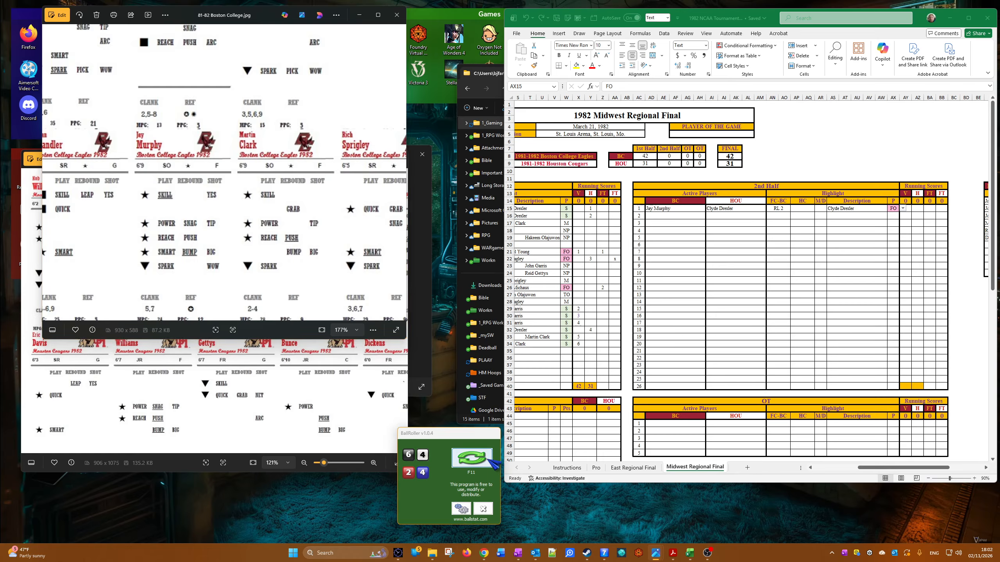
{"action": "left_click", "coordinate": [473, 453]}
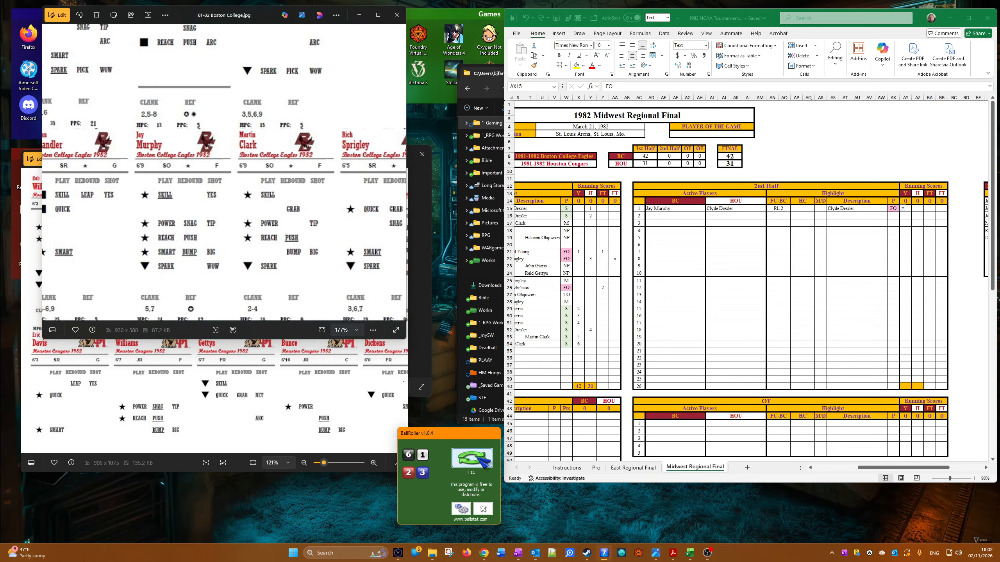
{"action": "left_click", "coordinate": [481, 459]}
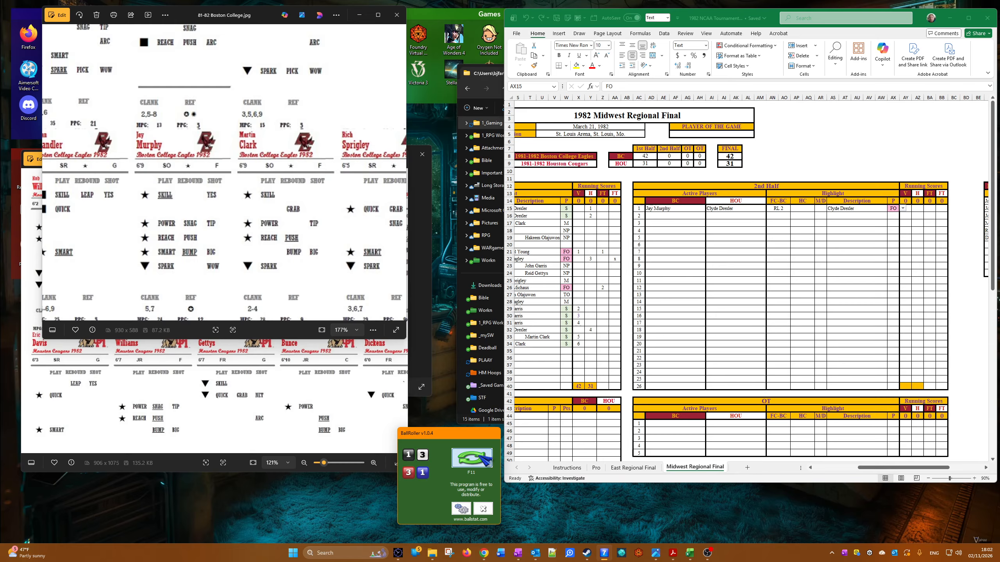
{"action": "left_click", "coordinate": [931, 222]}
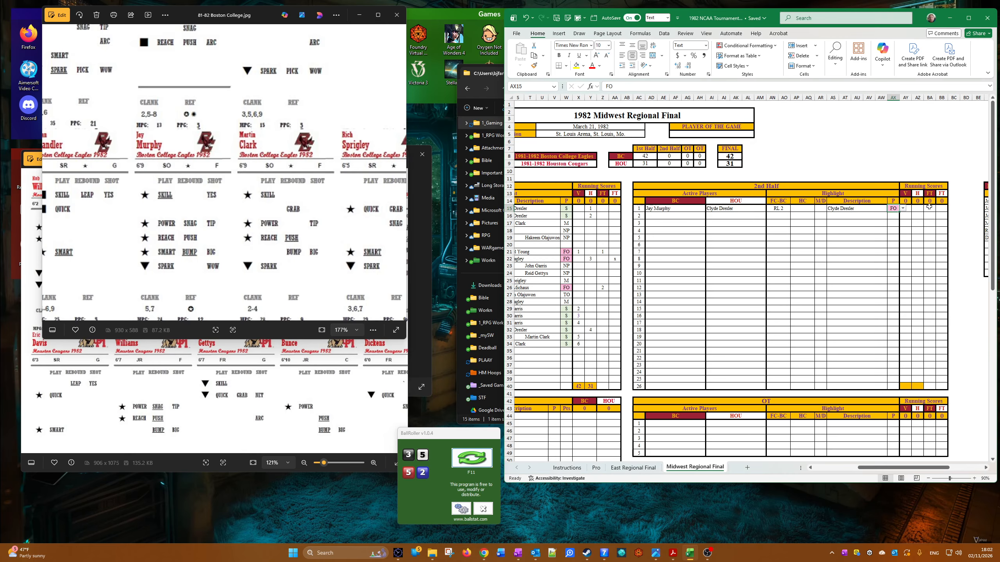
{"action": "left_click", "coordinate": [930, 207]}
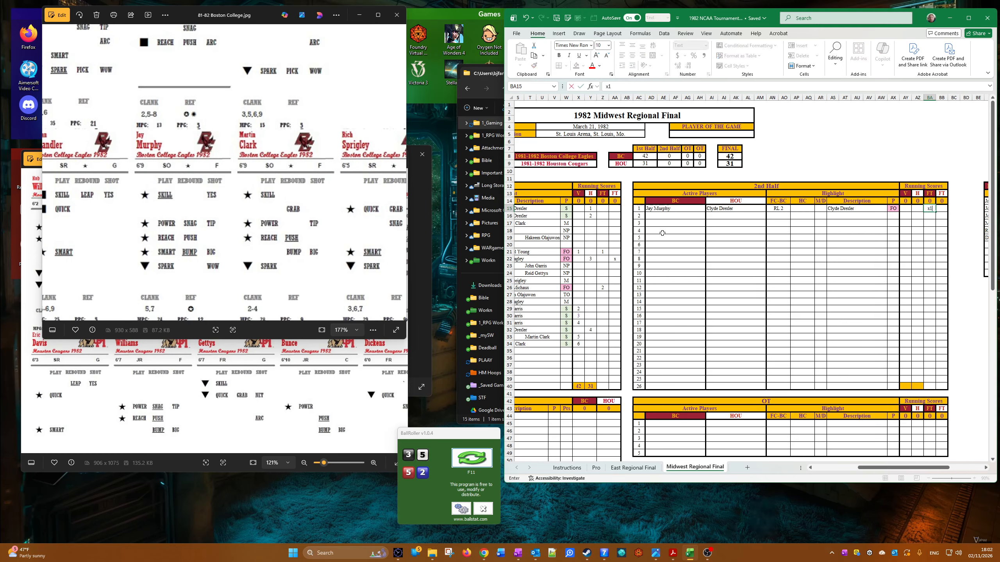
Step: Set the second 2nd-half row's active players to John Bagley for BC and Larry Michaux for HOU
{"action": "left_click", "coordinate": [657, 216]}
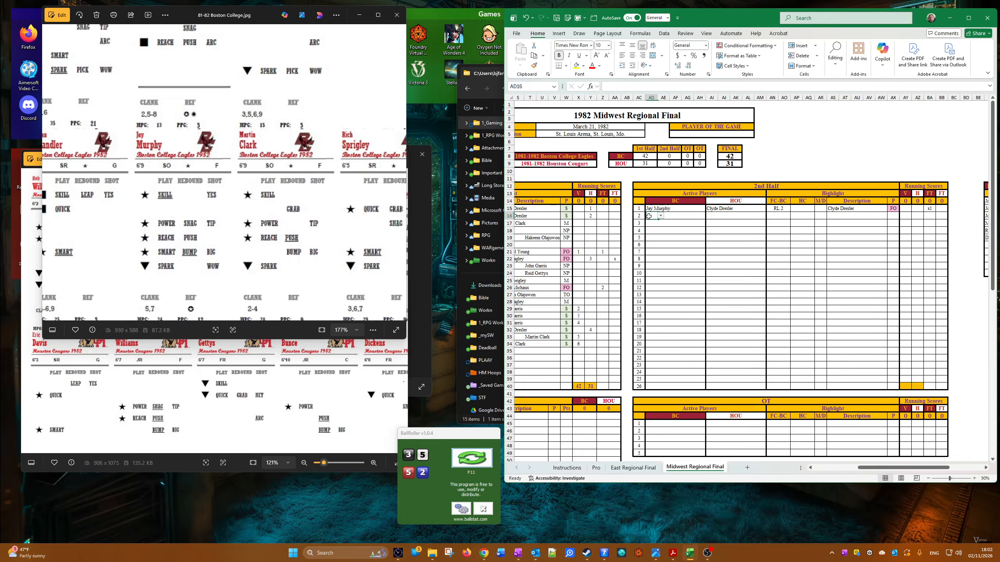
{"action": "left_click", "coordinate": [661, 217]}
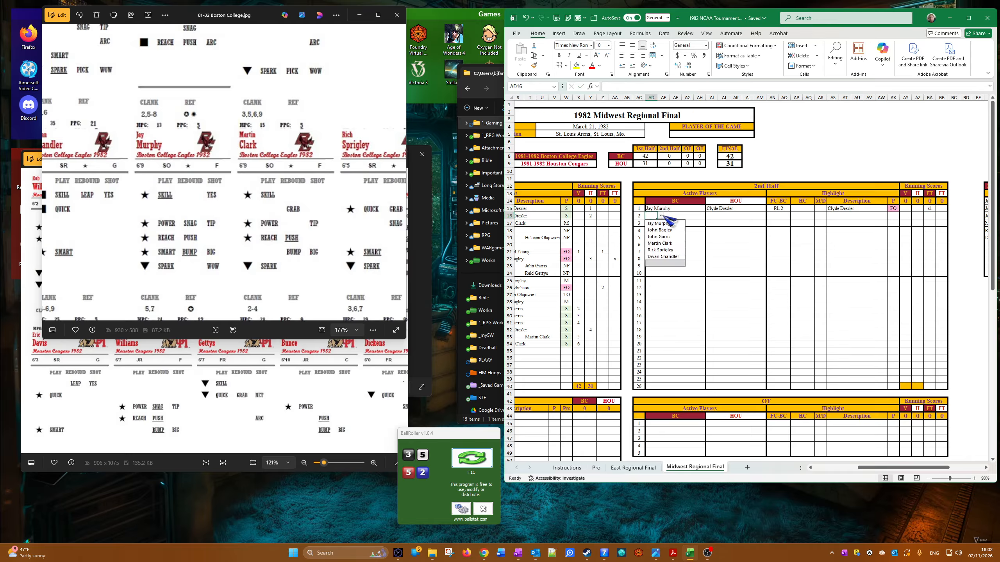
{"action": "left_click", "coordinate": [676, 231]}
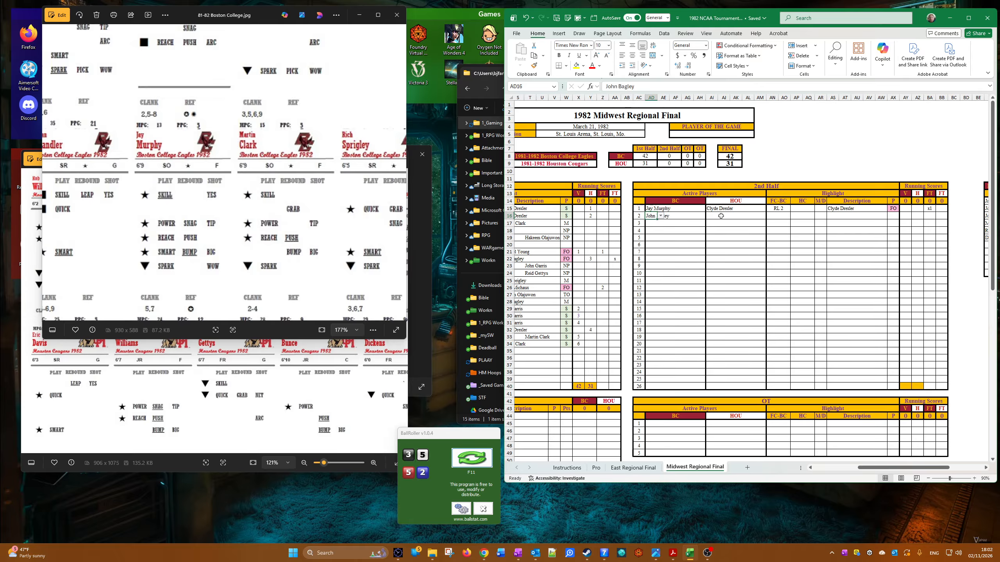
{"action": "left_click", "coordinate": [715, 216]}
{"action": "left_click", "coordinate": [720, 216]}
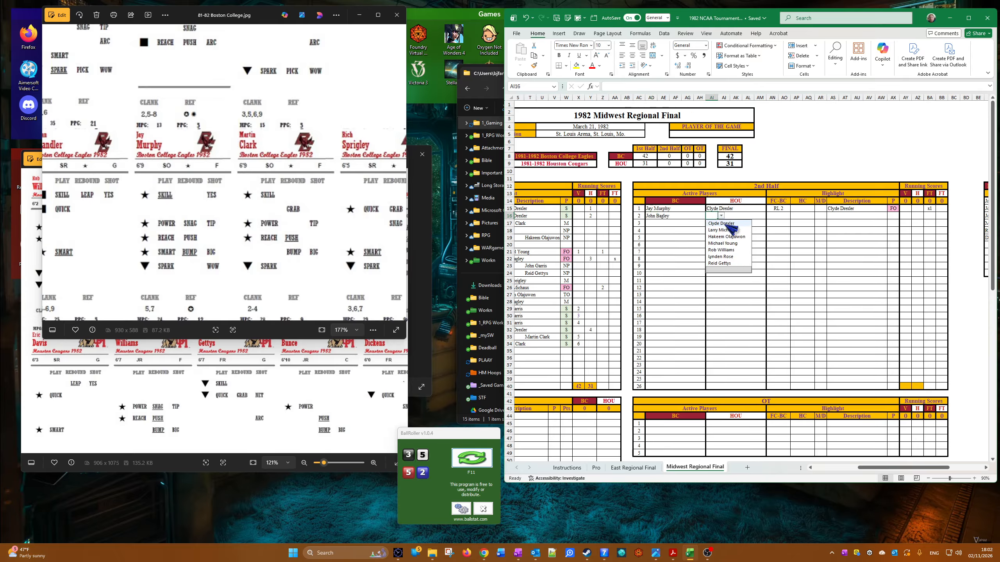
{"action": "left_click", "coordinate": [729, 230]}
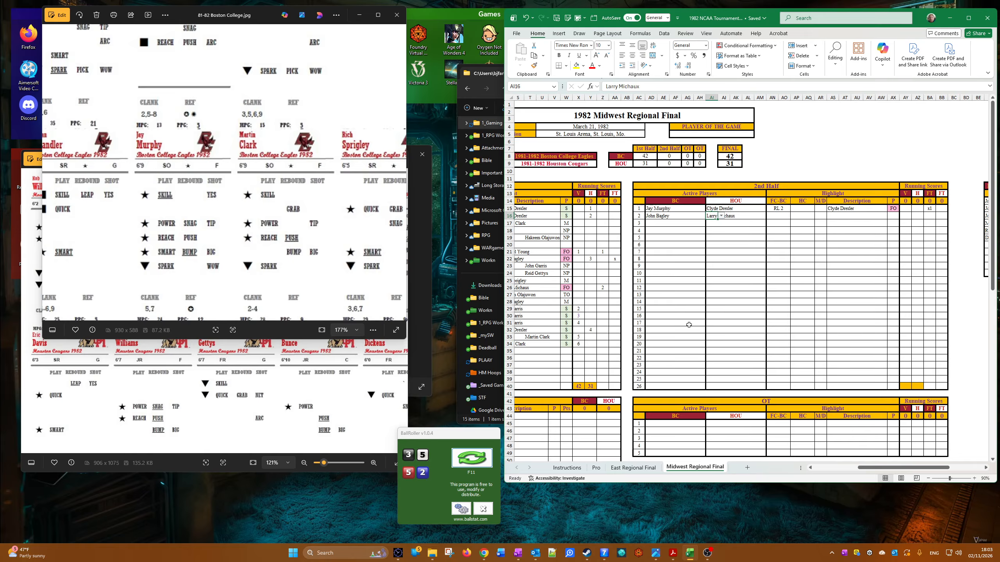
Step: Set the second 2nd-half row's FC-BC highlight to RL 2 and check the Bagley and Micheaux cards
{"action": "left_click", "coordinate": [784, 216]}
{"action": "left_click", "coordinate": [793, 215]}
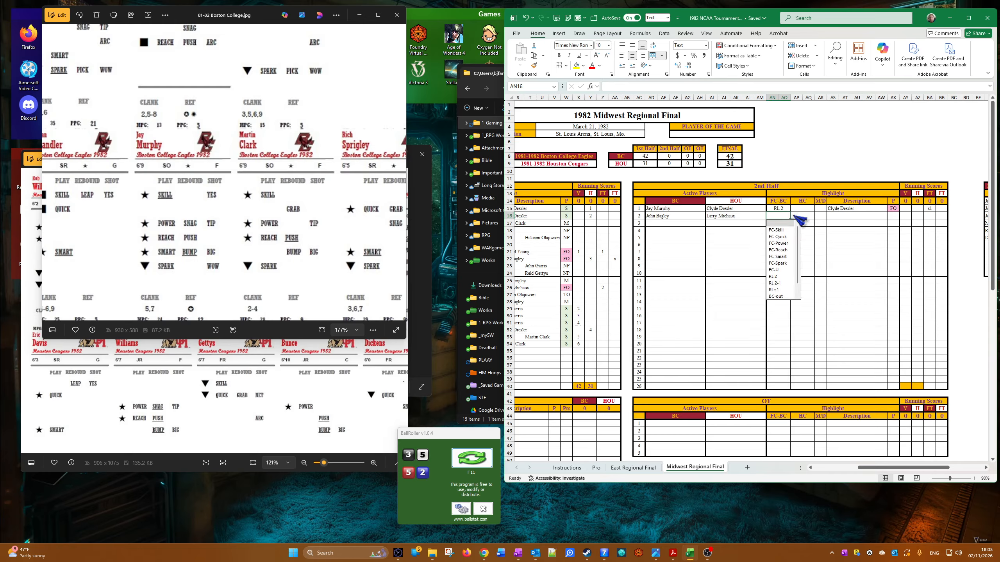
{"action": "left_click", "coordinate": [782, 277]}
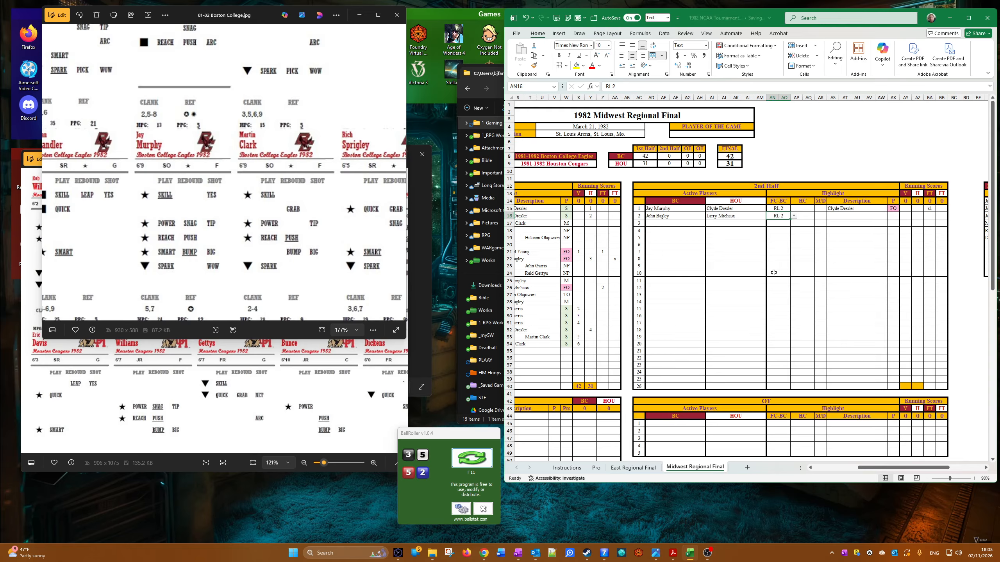
{"action": "left_click_drag", "start_coordinate": [138, 172], "coordinate": [272, 184]}
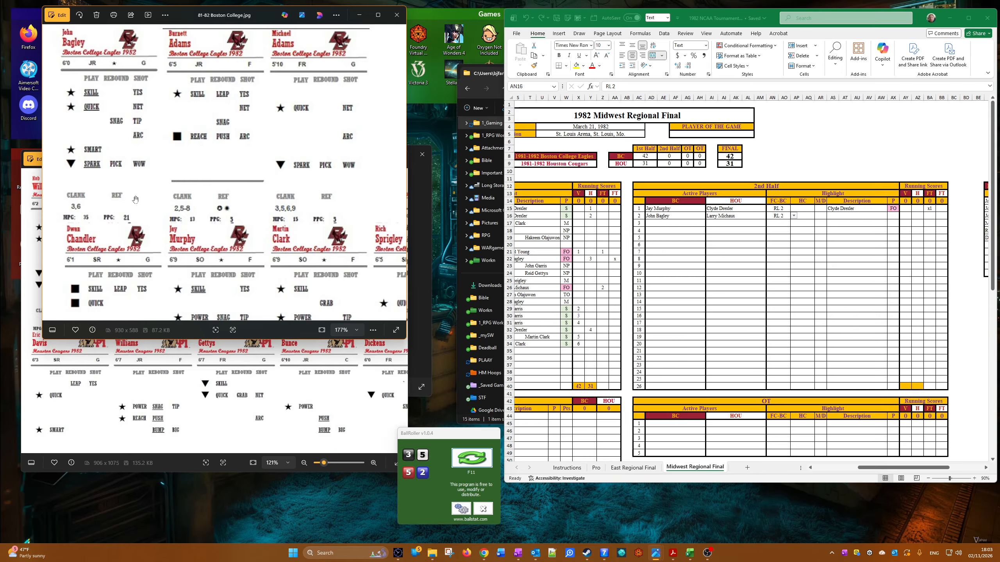
{"action": "left_click", "coordinate": [148, 388]}
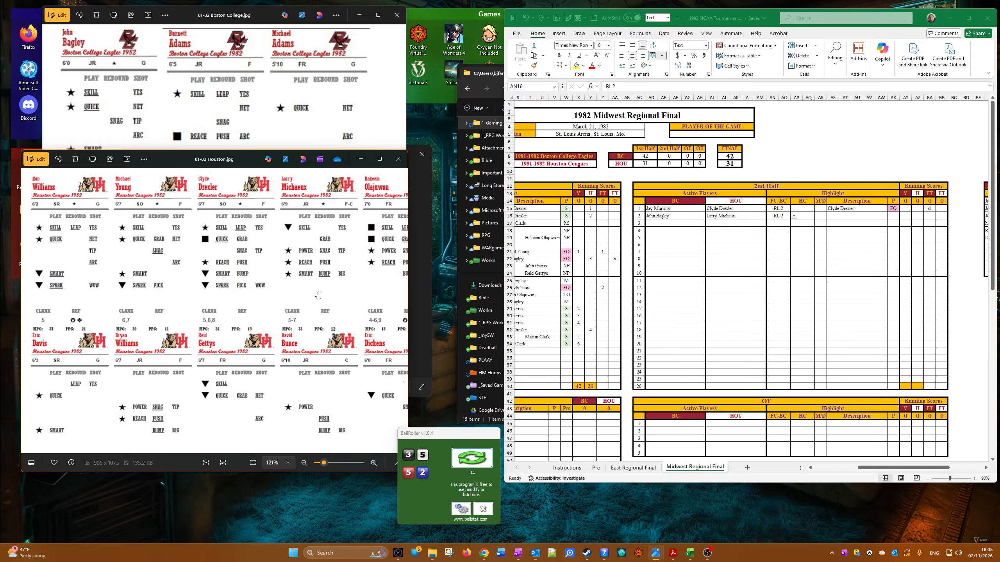
Step: Copy Larry Michaux from the second 2nd-half row's HOU active player cell into that row's highlight Description
{"action": "left_click", "coordinate": [754, 223]}
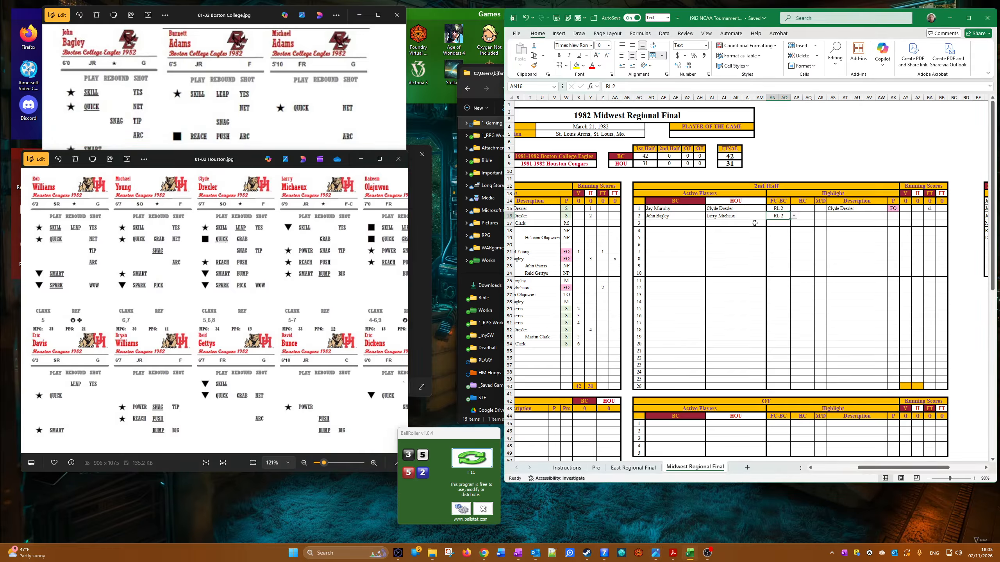
{"action": "right_click", "coordinate": [716, 217]}
{"action": "left_click", "coordinate": [740, 253]}
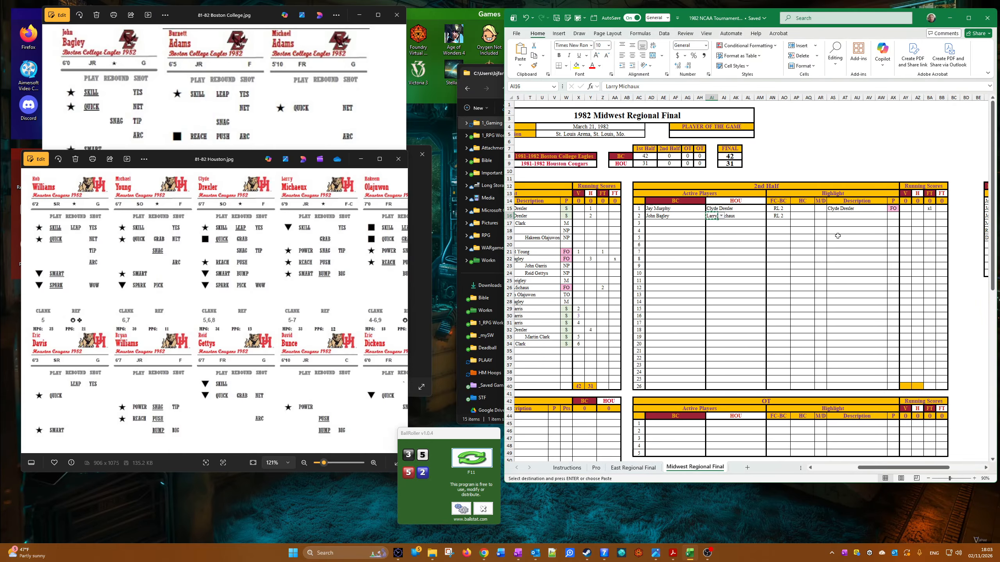
{"action": "right_click", "coordinate": [830, 216]}
{"action": "left_click", "coordinate": [861, 268]}
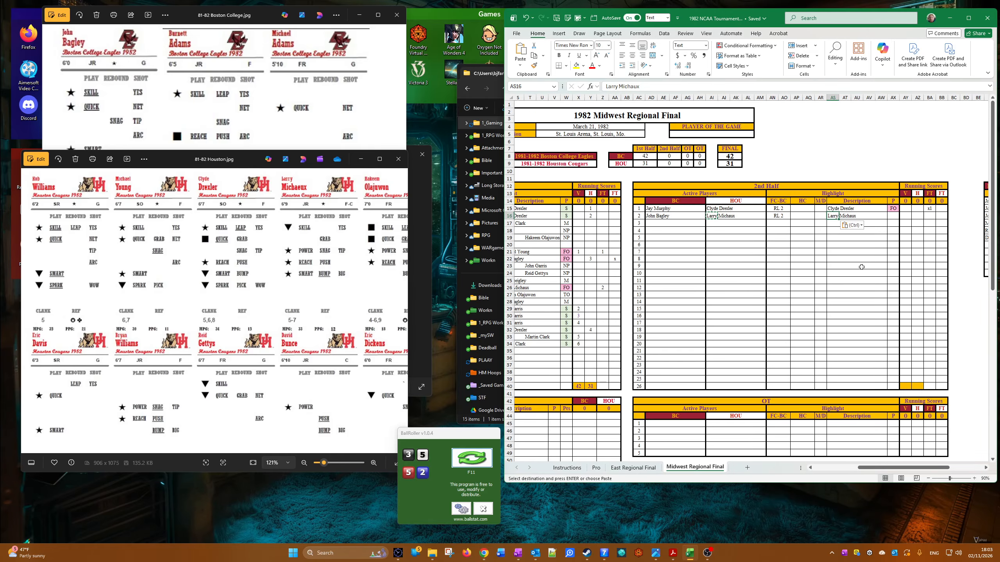
Step: Fill the FO result from the first 2nd-half row down into the second row's P cell
{"action": "left_click", "coordinate": [556, 295]}
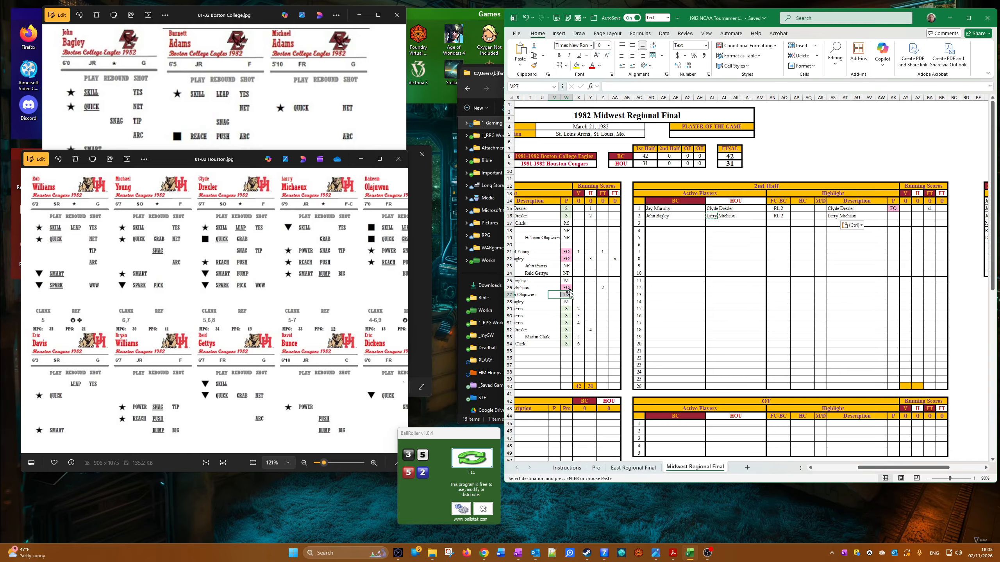
{"action": "key", "text": "Up"}
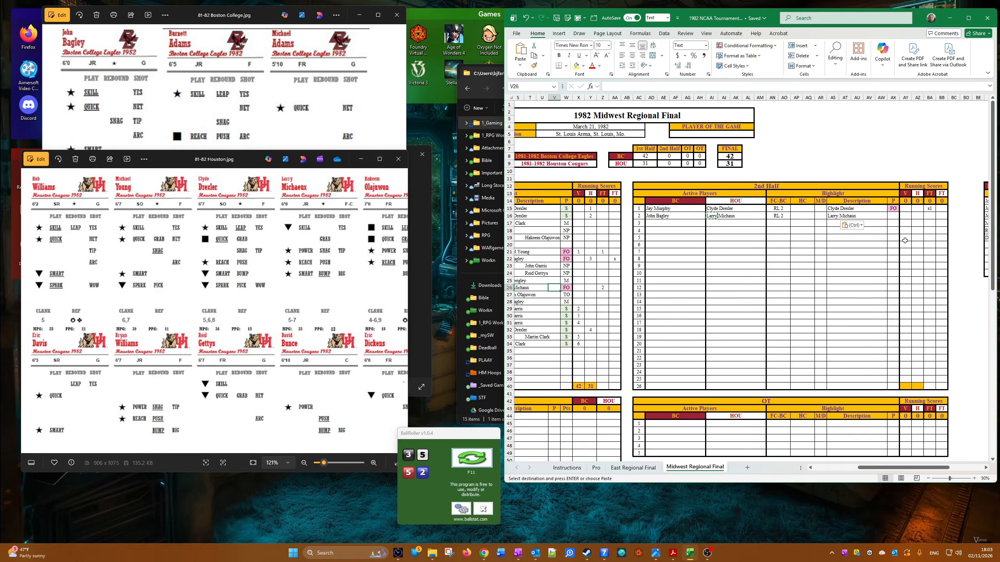
{"action": "left_click", "coordinate": [895, 209]}
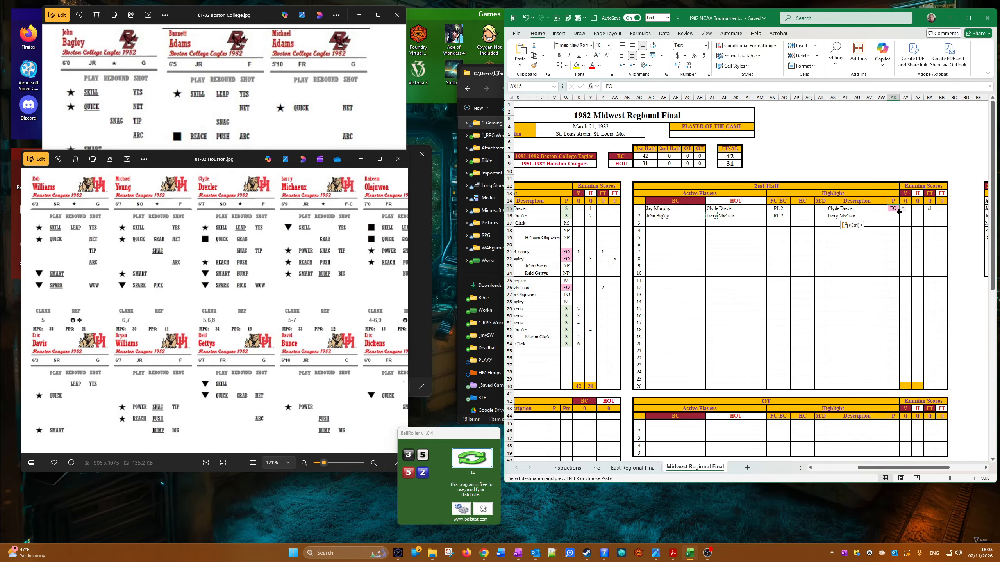
{"action": "left_click_drag", "start_coordinate": [899, 212], "coordinate": [898, 219]}
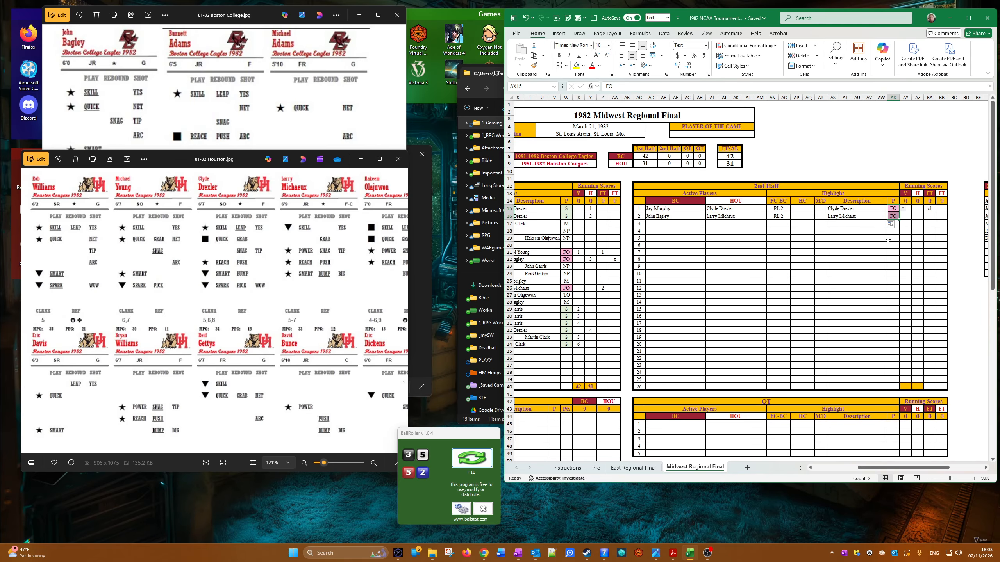
Step: Adjust the border of the second 2nd-half row's P cell through its cell formatting
{"action": "right_click", "coordinate": [897, 217]}
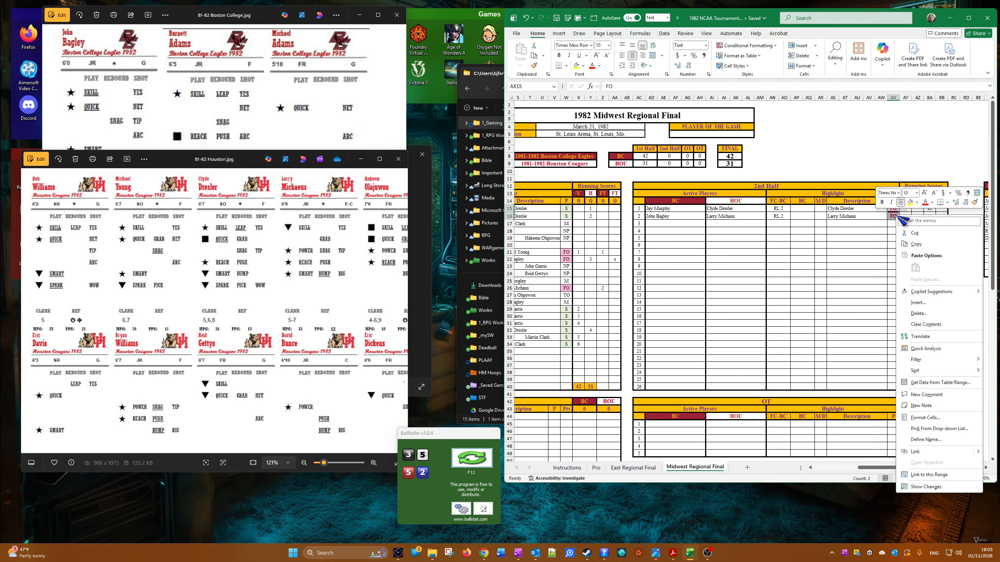
{"action": "left_click", "coordinate": [898, 217]}
{"action": "right_click", "coordinate": [897, 217]}
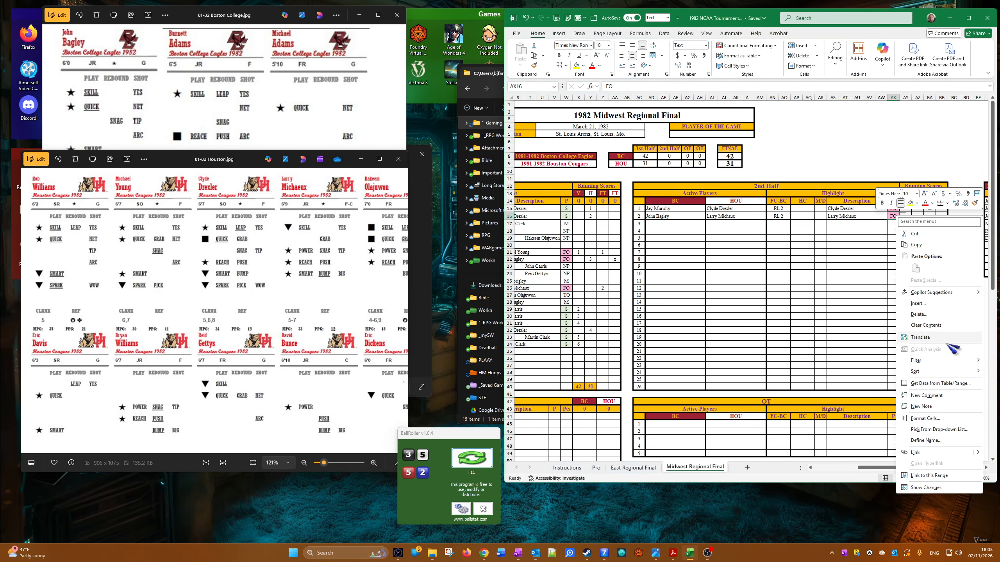
{"action": "left_click", "coordinate": [939, 419]}
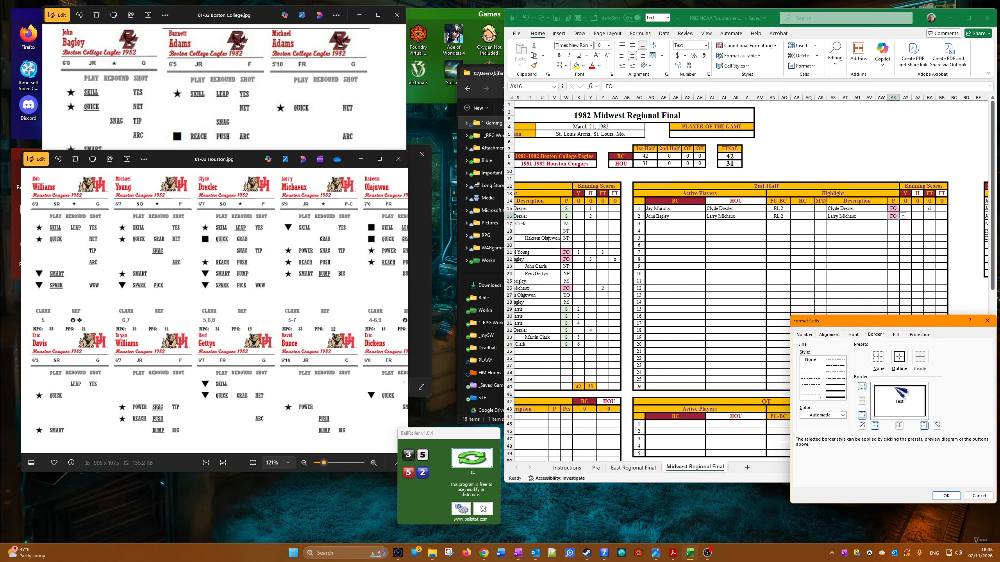
{"action": "left_click", "coordinate": [945, 496]}
{"action": "left_click", "coordinate": [835, 307]}
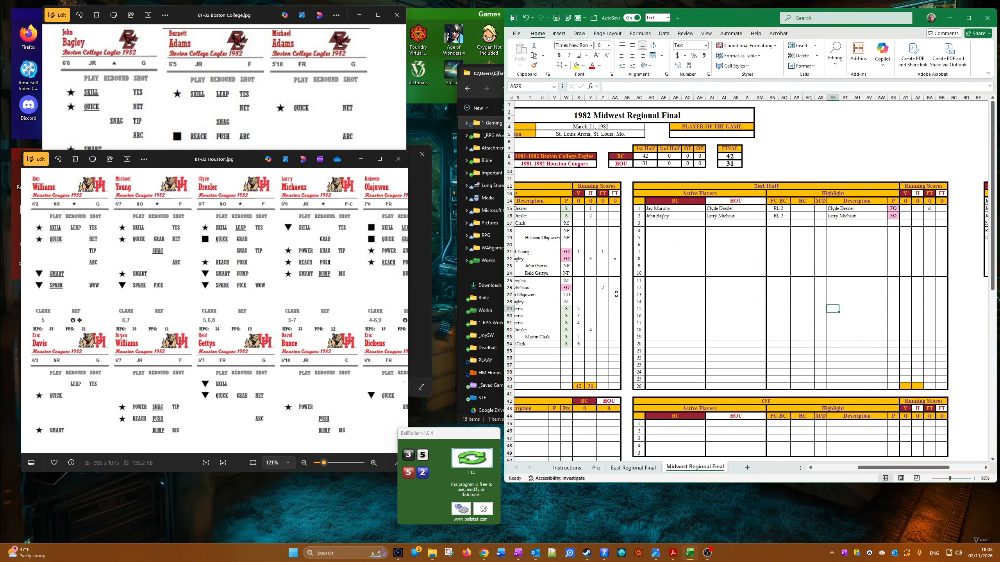
Step: Roll the dice for John Bagley's free throws and enter 2 in the second 2nd-half row's BC FT column
{"action": "left_click", "coordinate": [90, 51]}
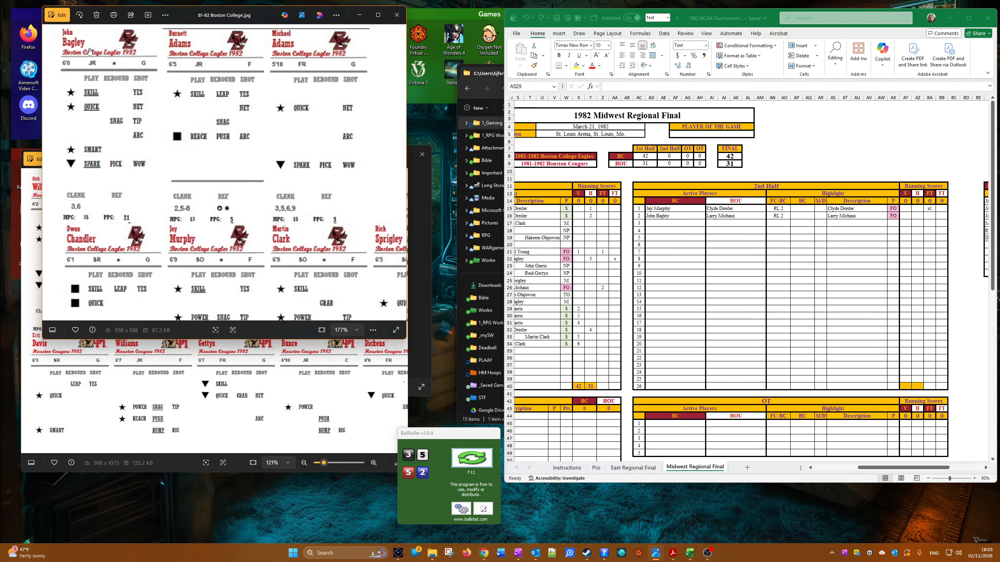
{"action": "left_click", "coordinate": [471, 461]}
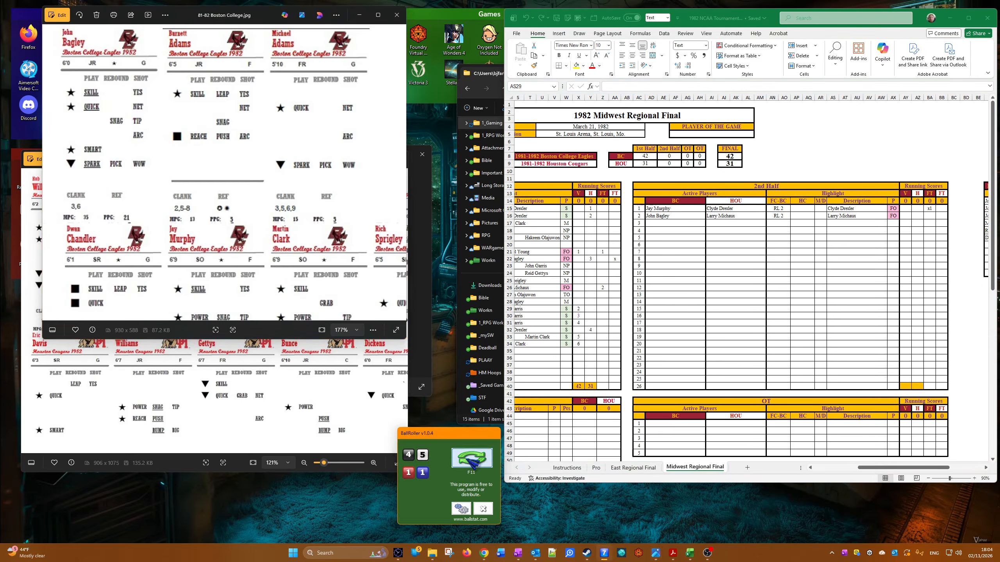
{"action": "left_click", "coordinate": [470, 462]}
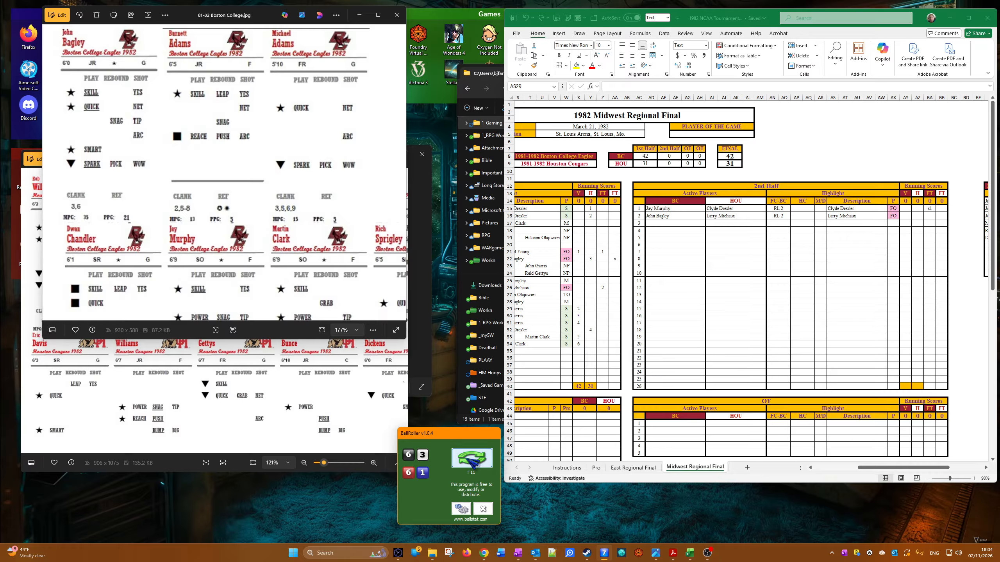
{"action": "left_click", "coordinate": [905, 304]}
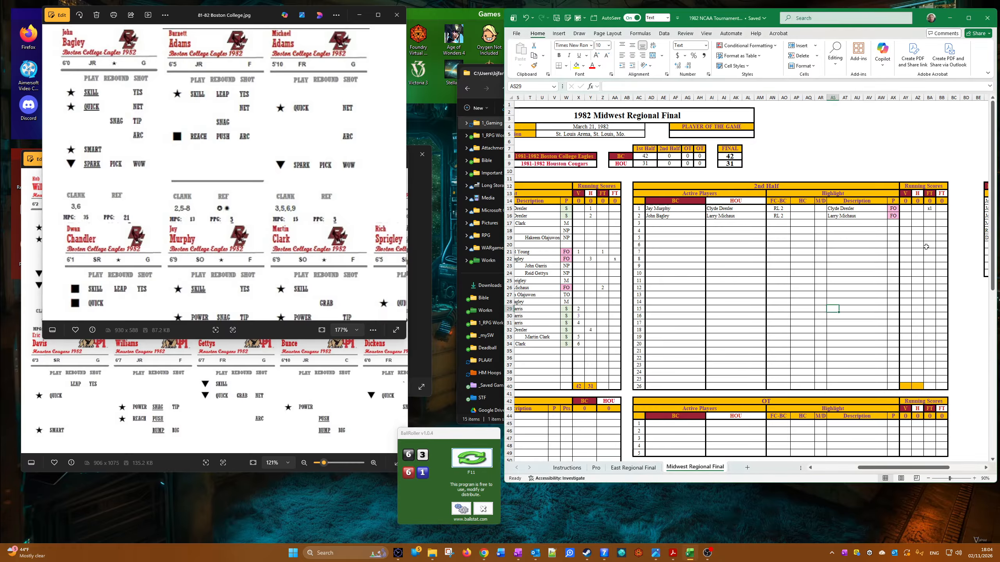
{"action": "left_click", "coordinate": [929, 217]}
{"action": "type", "text": "2"}
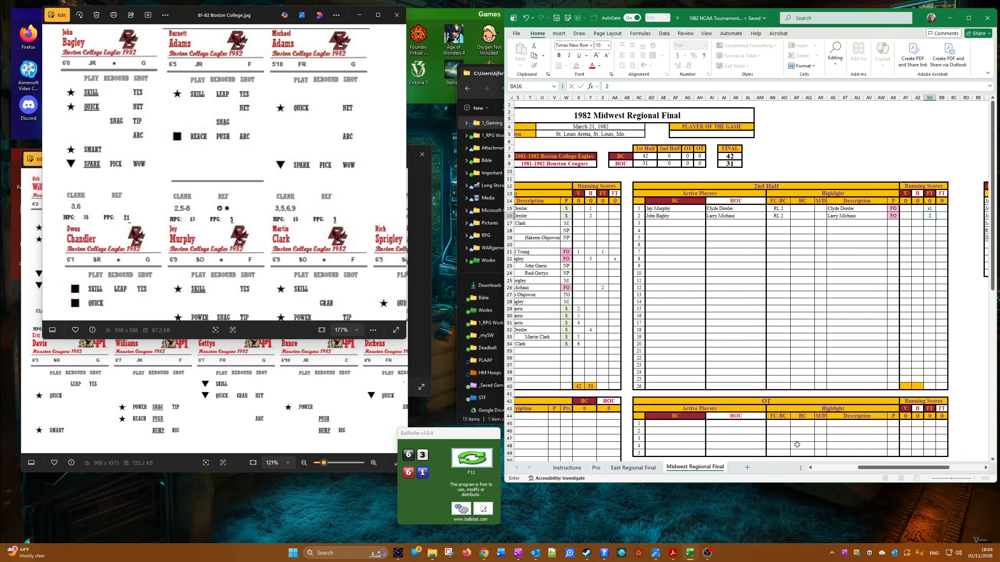
Step: Set the third 2nd-half row's active players to John Garris for BC and Hakeem Olajuwon for HOU
{"action": "left_click", "coordinate": [656, 223]}
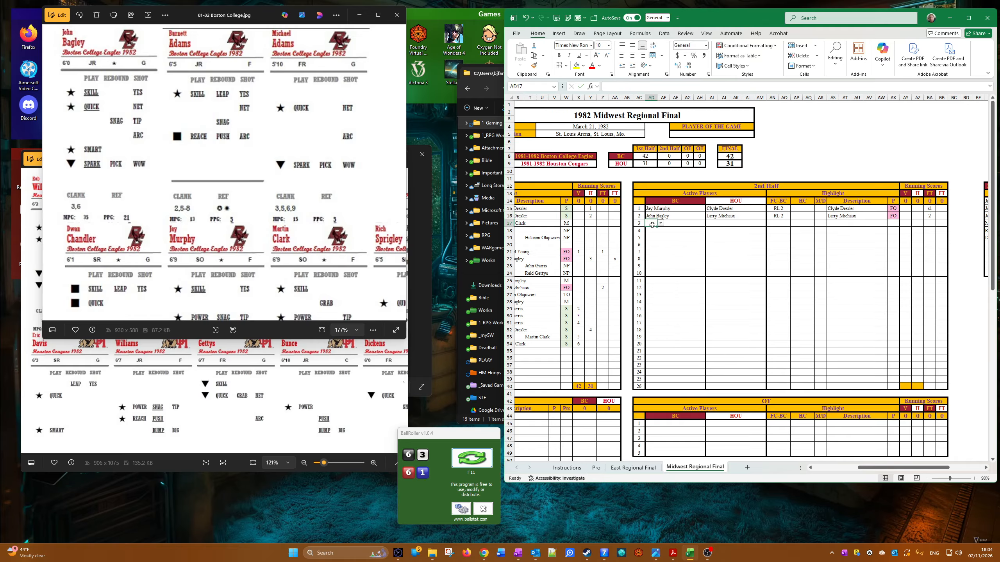
{"action": "left_click", "coordinate": [661, 223]}
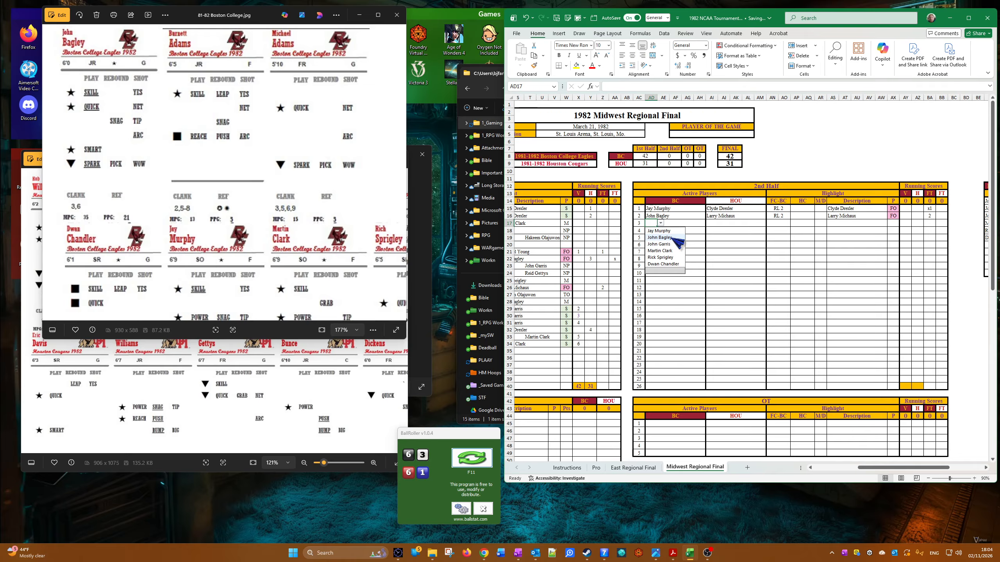
{"action": "left_click", "coordinate": [658, 244]}
{"action": "left_click", "coordinate": [718, 224]}
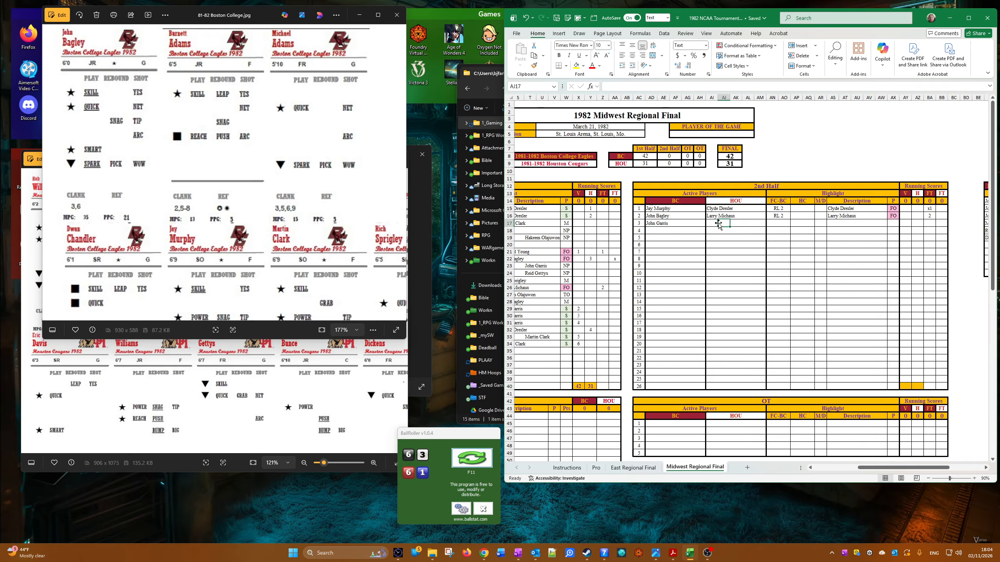
{"action": "left_click", "coordinate": [712, 222]}
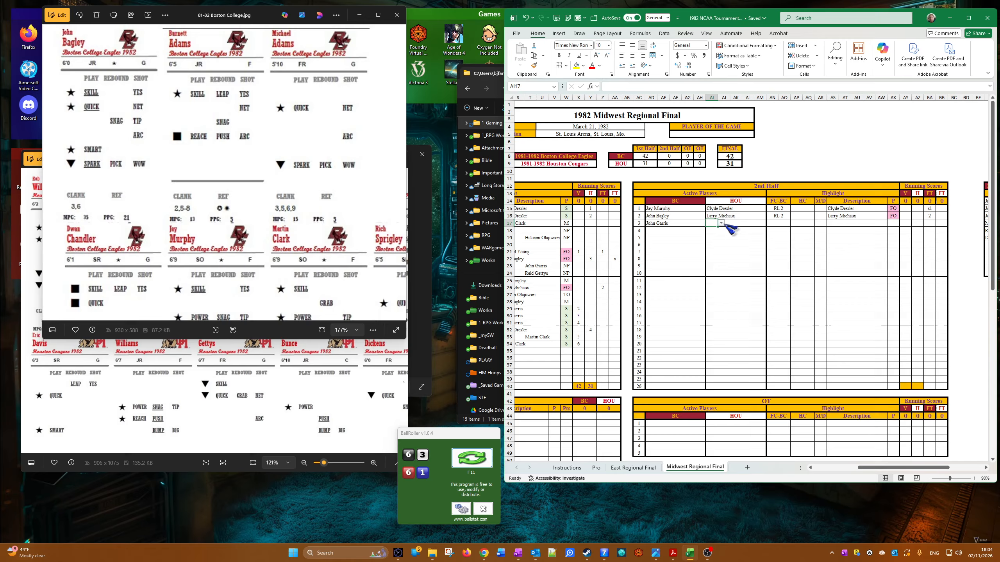
{"action": "left_click", "coordinate": [720, 224]}
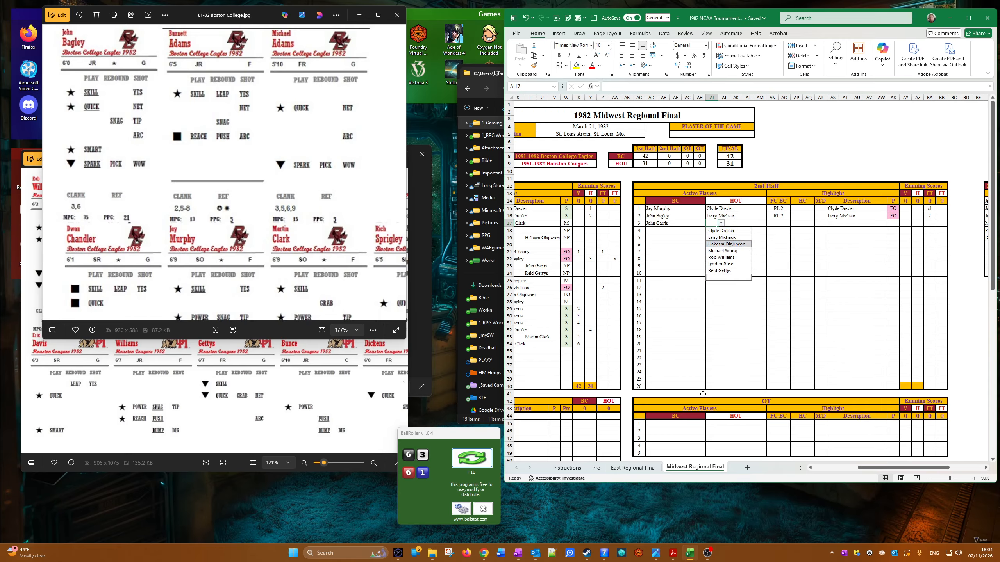
{"action": "left_click", "coordinate": [731, 244]}
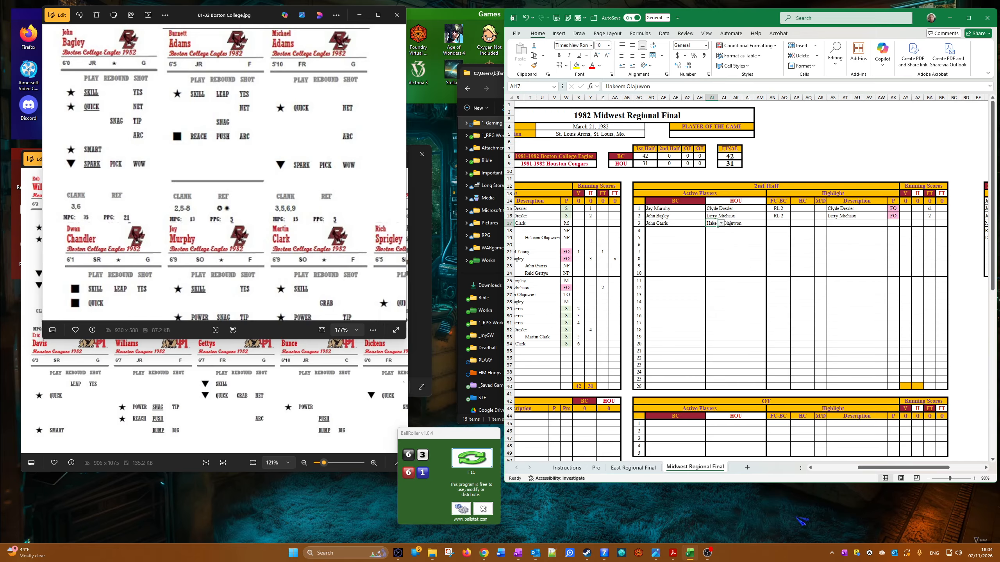
Step: Set the third 2nd-half row's HC highlight to HC-Bump and check the Garris and Olajuwon cards
{"action": "left_click", "coordinate": [811, 223]}
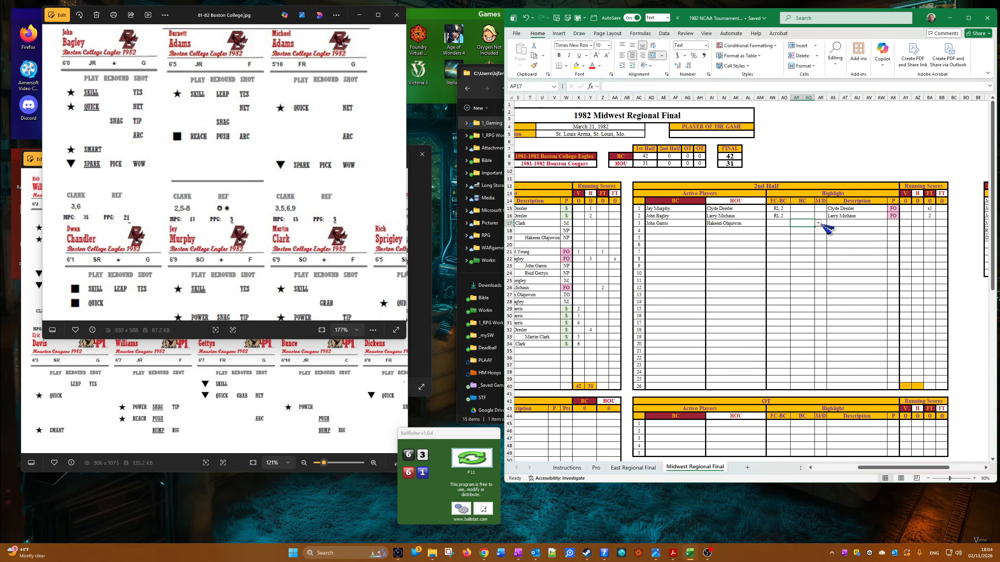
{"action": "left_click", "coordinate": [818, 224]}
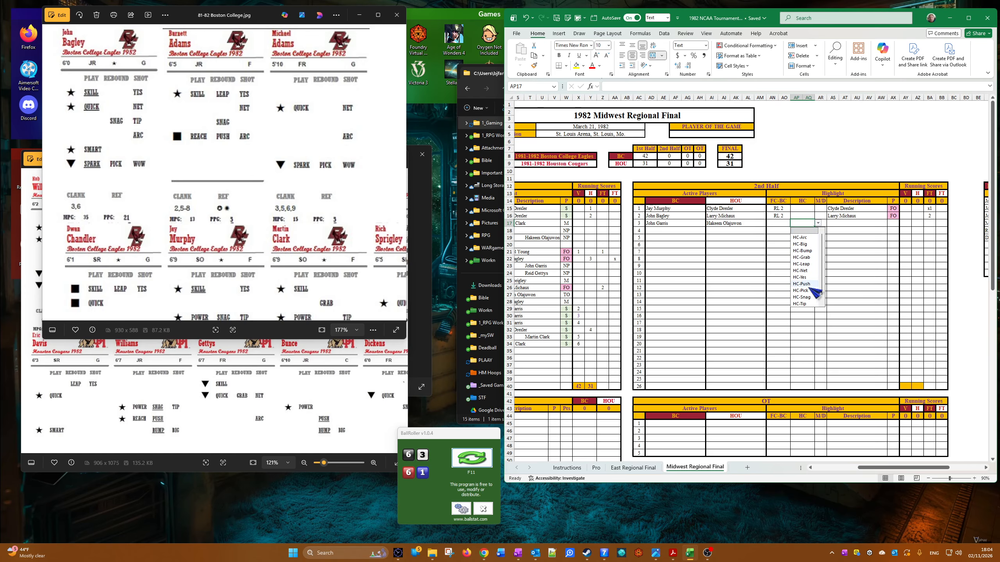
{"action": "left_click", "coordinate": [802, 251]}
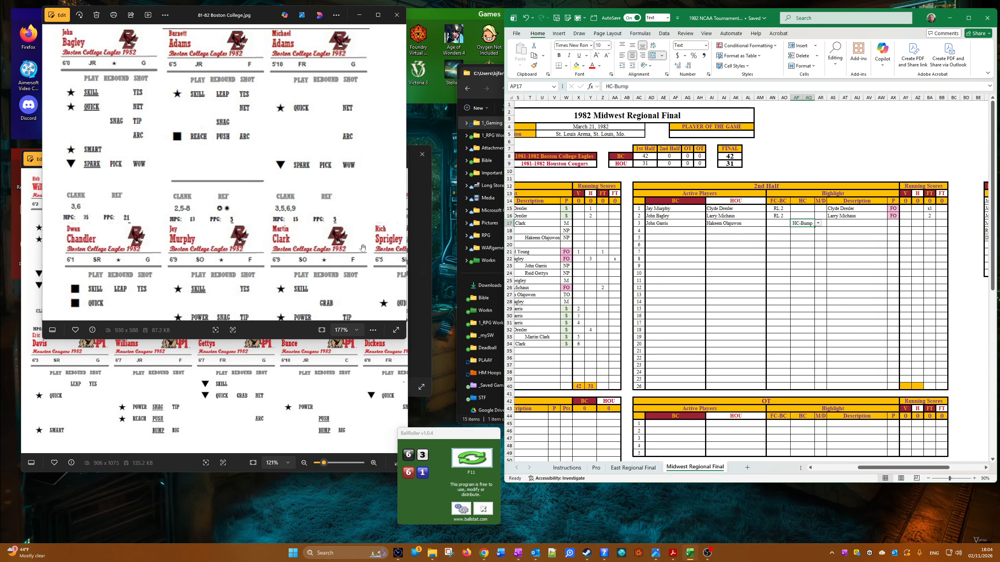
{"action": "left_click_drag", "start_coordinate": [187, 179], "coordinate": [45, 110]}
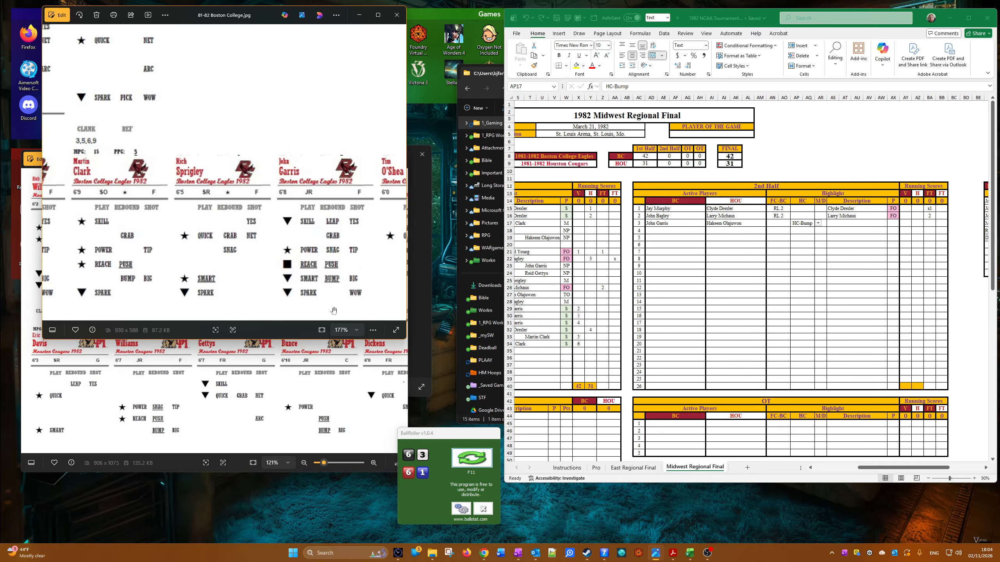
{"action": "right_click", "coordinate": [302, 324]}
{"action": "left_click", "coordinate": [294, 349]}
{"action": "left_click_drag", "start_coordinate": [308, 271], "coordinate": [270, 275]}
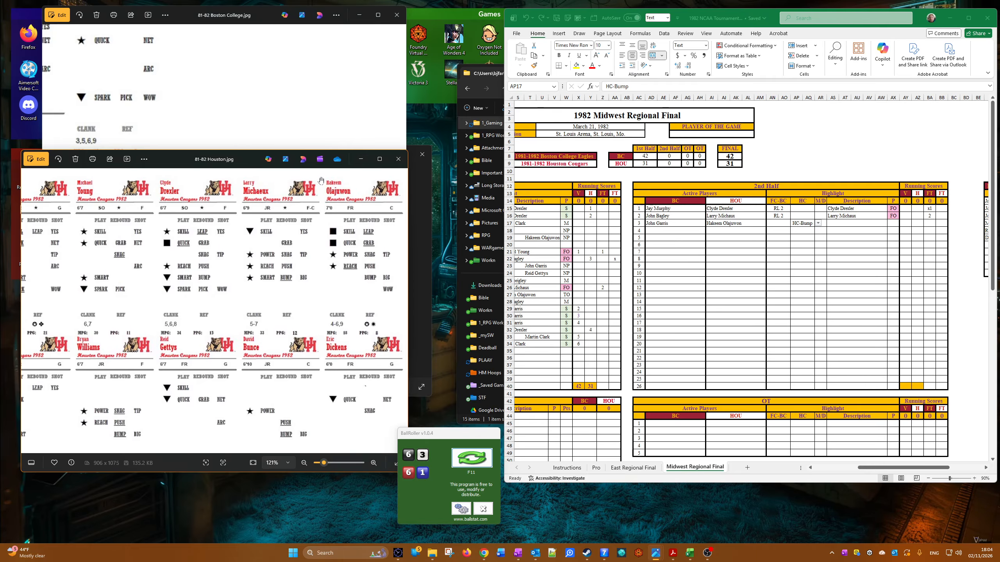
{"action": "left_click", "coordinate": [297, 108]}
{"action": "left_click", "coordinate": [794, 346]}
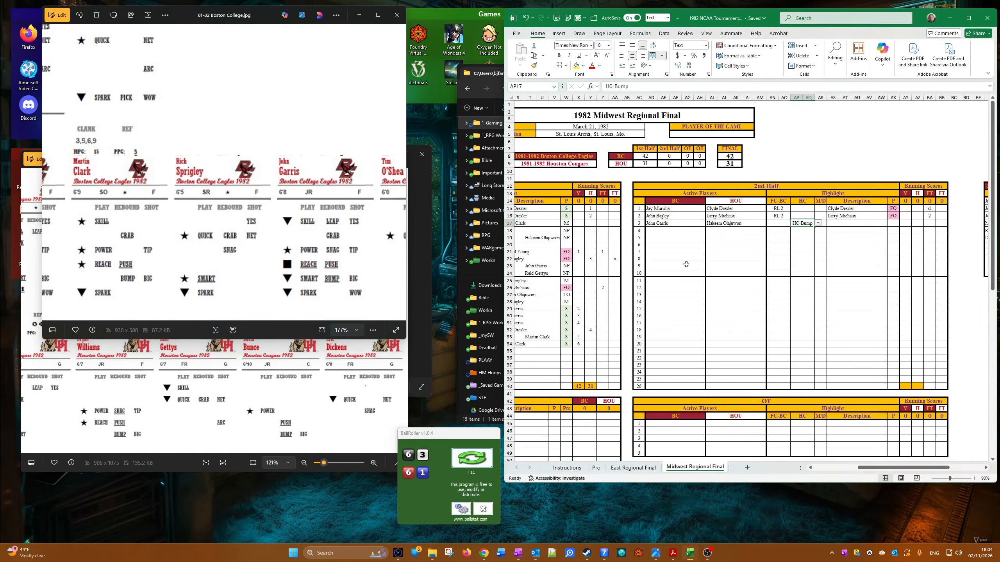
{"action": "right_click", "coordinate": [650, 222]}
{"action": "left_click", "coordinate": [669, 236]}
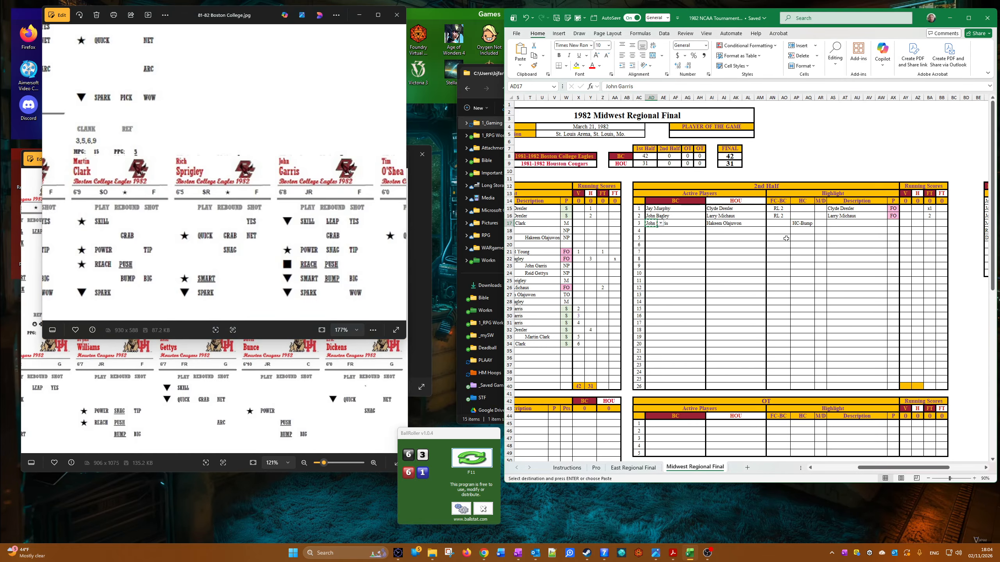
{"action": "right_click", "coordinate": [833, 226]}
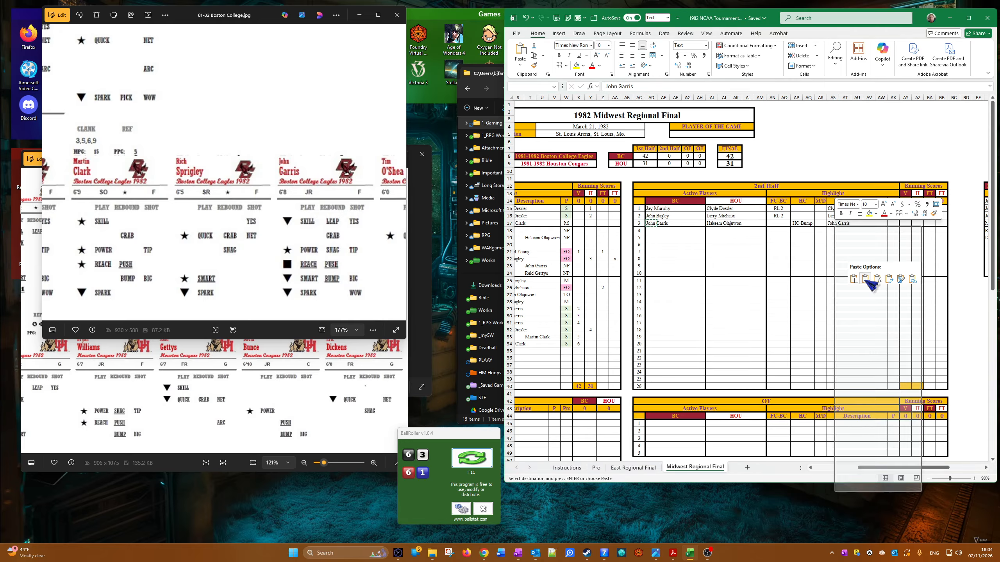
{"action": "left_click", "coordinate": [871, 280]}
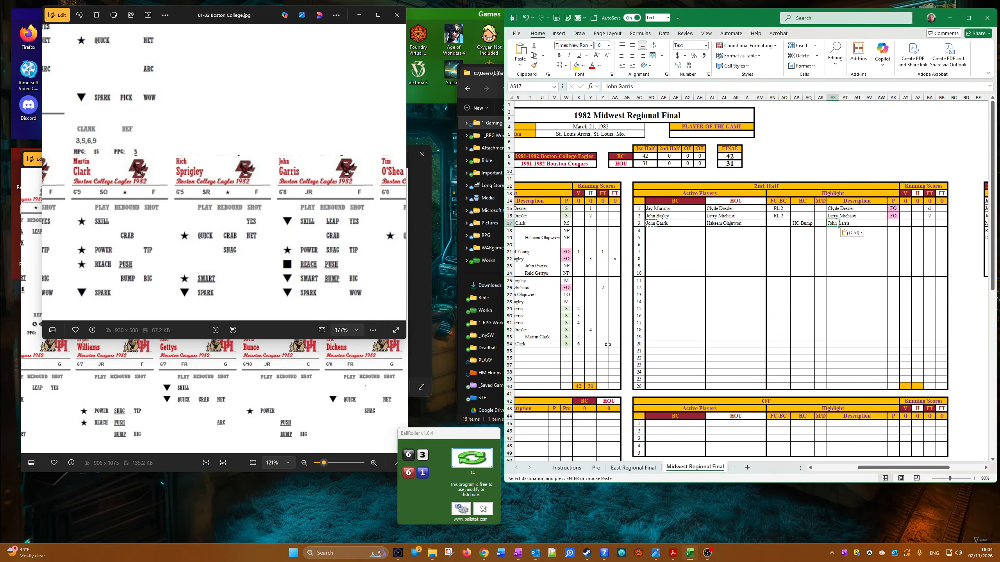
Step: Copy a green $ result from the first half's P column into the third 2nd-half row's P cell
{"action": "right_click", "coordinate": [567, 323]}
{"action": "left_click", "coordinate": [607, 74]}
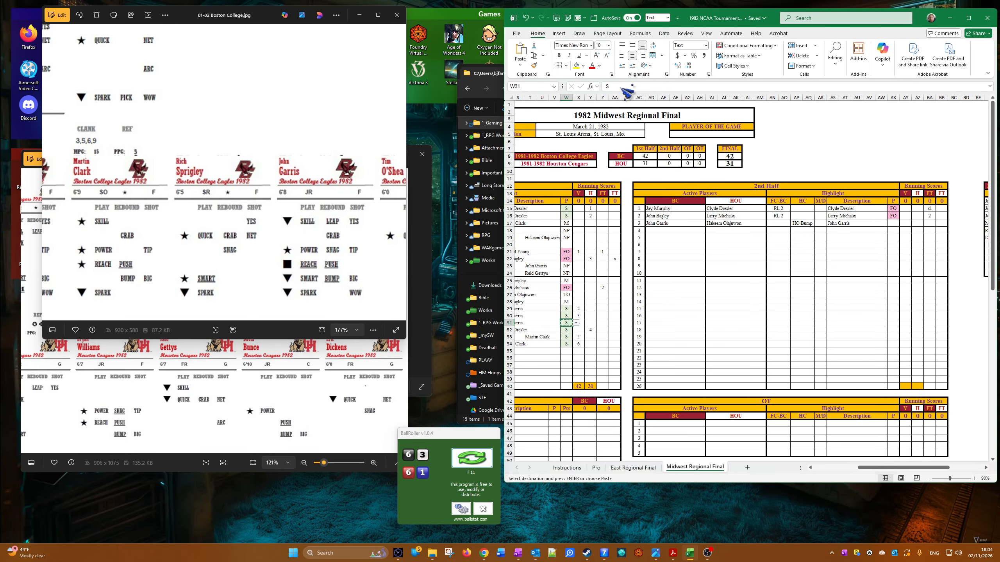
{"action": "right_click", "coordinate": [904, 221]}
{"action": "left_click", "coordinate": [888, 272]}
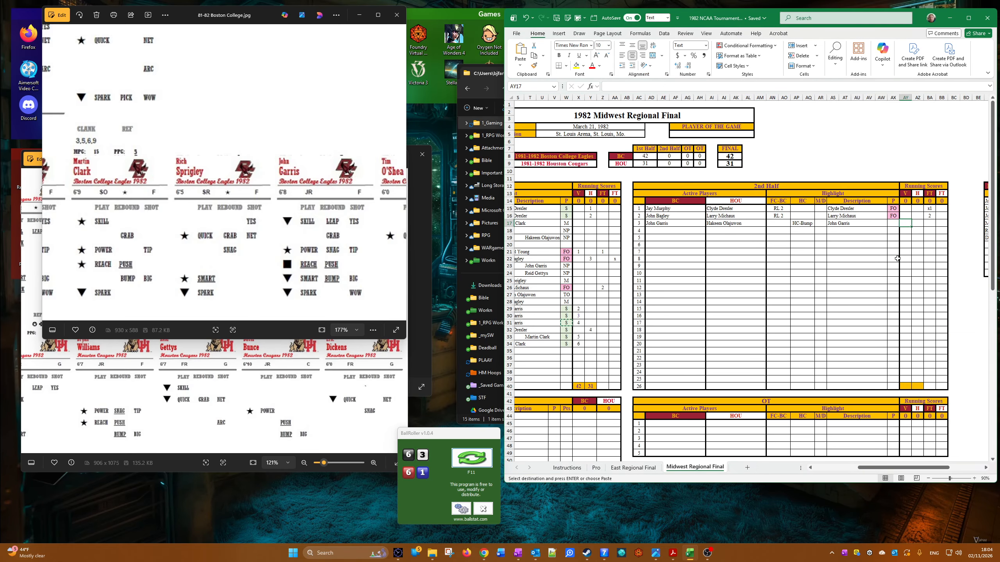
{"action": "right_click", "coordinate": [893, 224]}
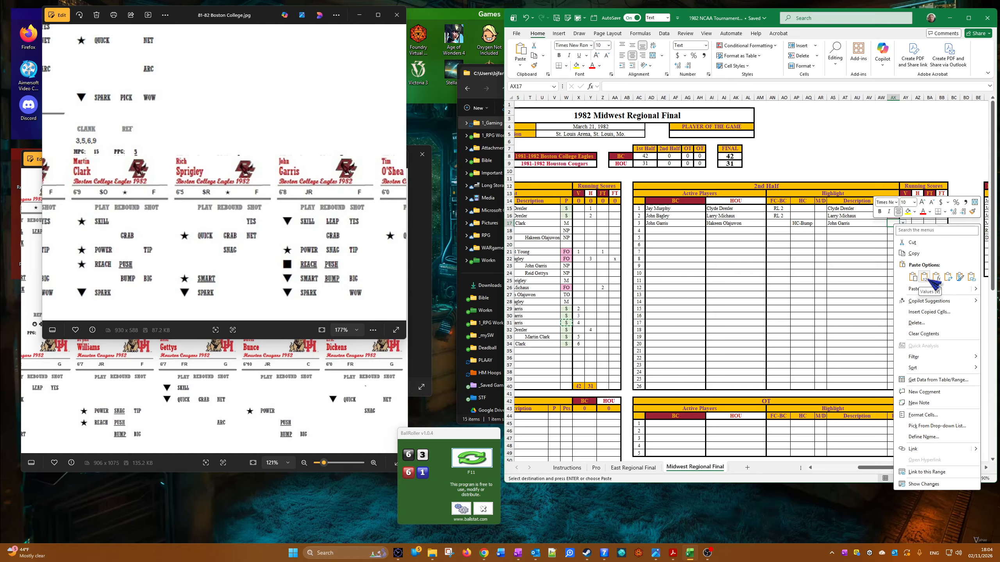
{"action": "left_click", "coordinate": [913, 278]}
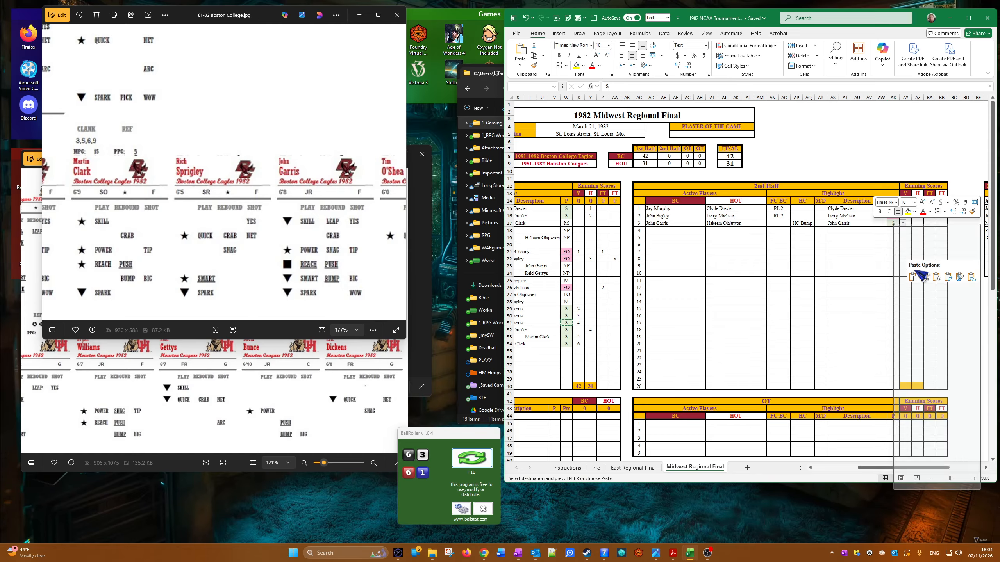
Step: Paste the copied $ result into the third 2nd-half row's P cell
{"action": "left_click", "coordinate": [913, 278]}
{"action": "key", "text": "Right"}
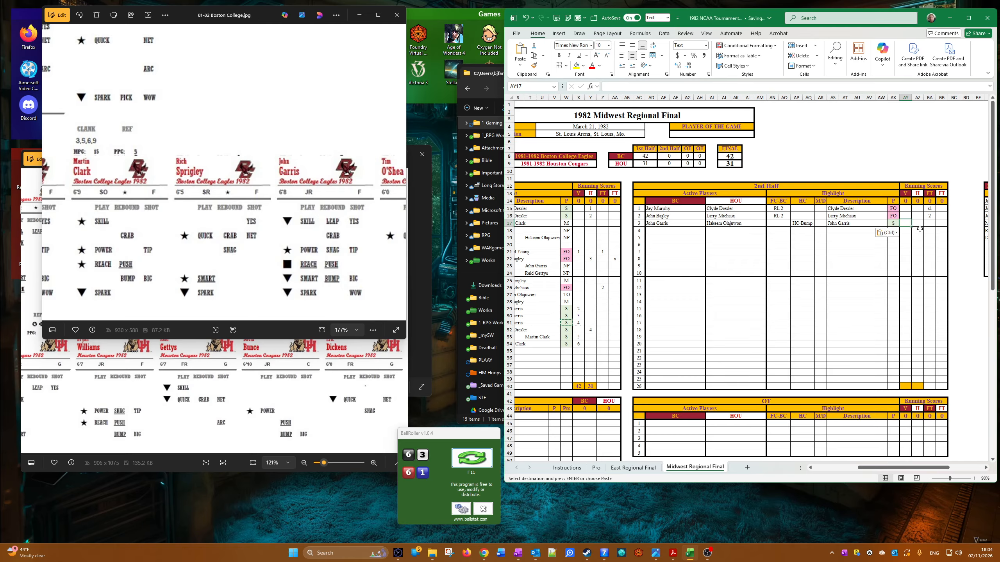
Step: Set the four 2nd-half Running Scores header values to 6, 4, 3 and 0, and enter 7 as the third row's V score
{"action": "left_click", "coordinate": [905, 202]}
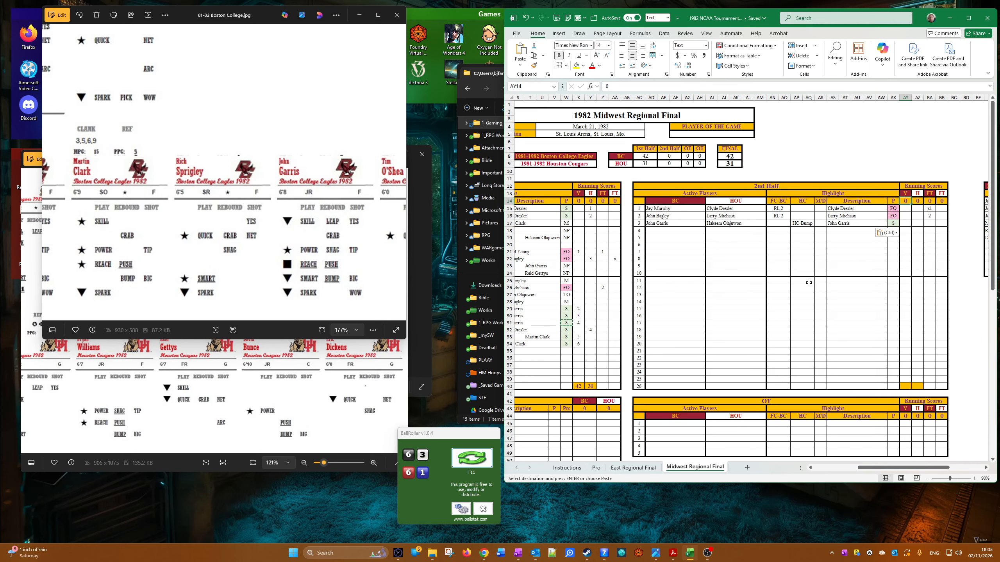
{"action": "type", "text": "6"}
{"action": "key", "text": "Right"}
{"action": "type", "text": "4"}
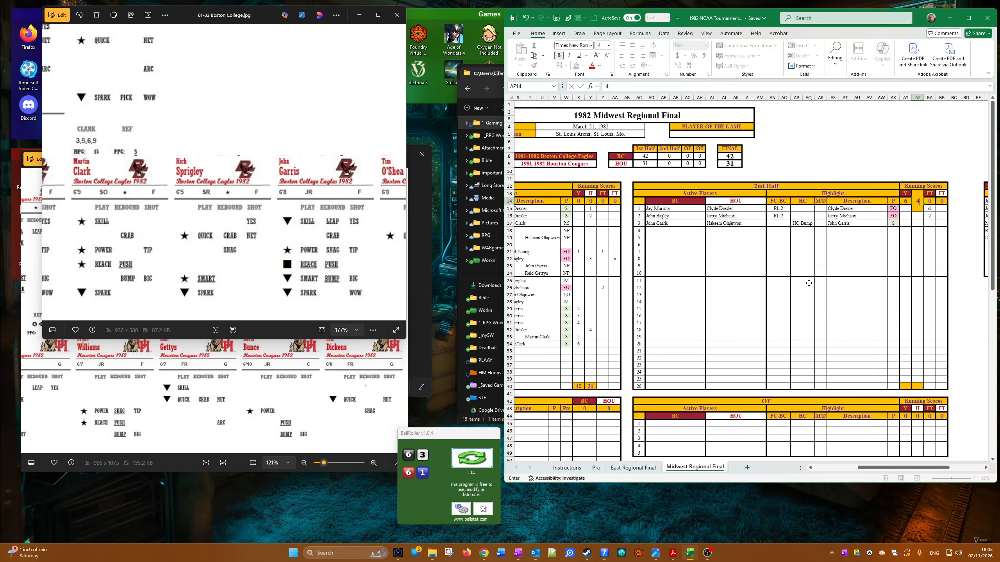
{"action": "key", "text": "Right"}
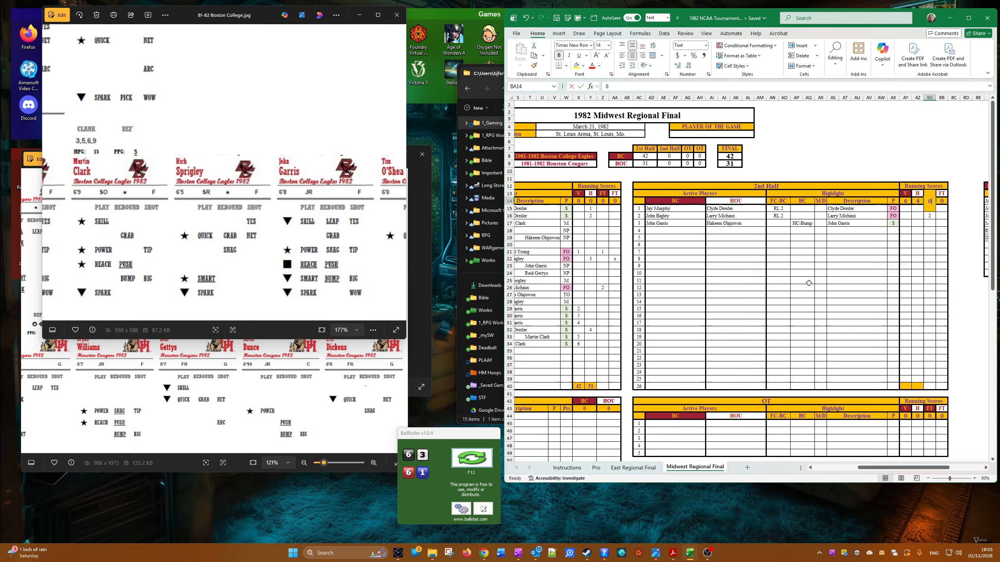
{"action": "type", "text": "3"}
{"action": "key", "text": "Right"}
{"action": "type", "text": "0"}
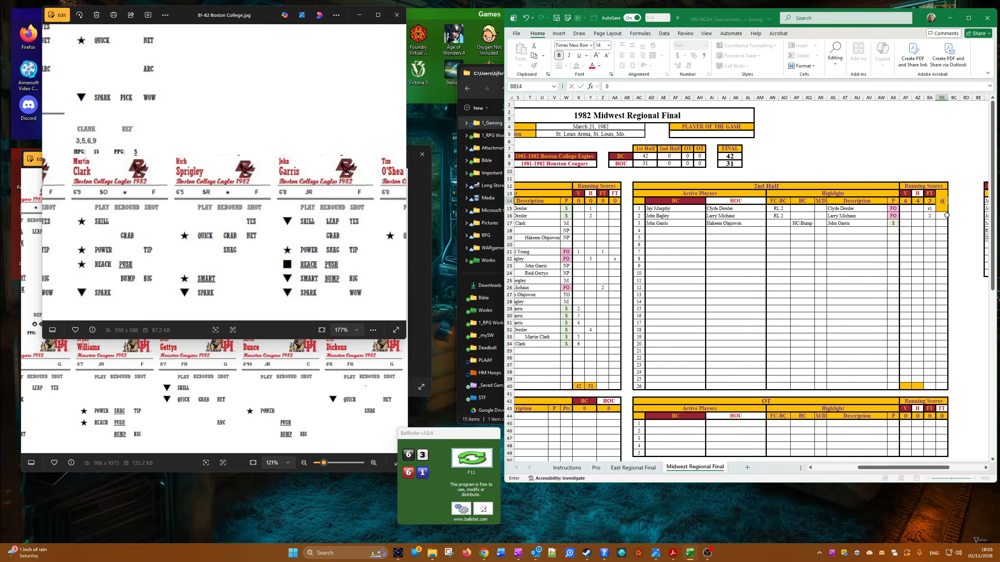
{"action": "left_click", "coordinate": [906, 223]}
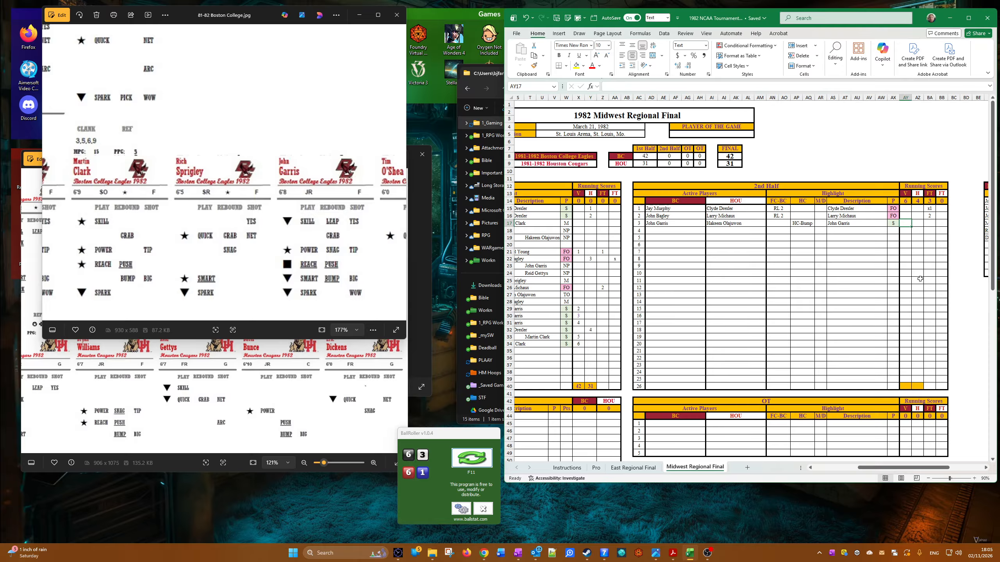
{"action": "type", "text": "7"}
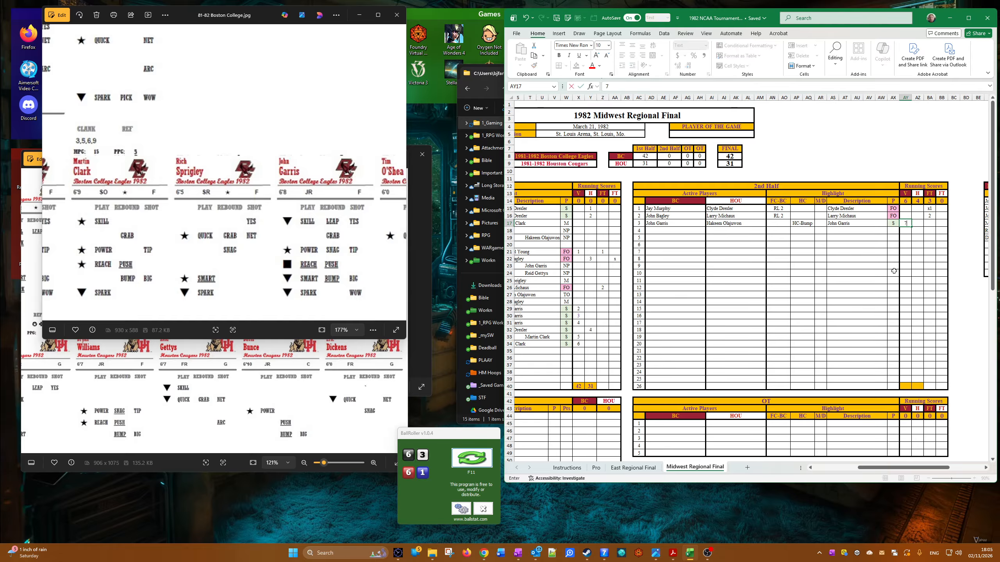
Step: Set the fourth 2nd-half row's active players to John Garris for BC, filled from the row above, and Michael Young for HOU
{"action": "left_click", "coordinate": [649, 224]}
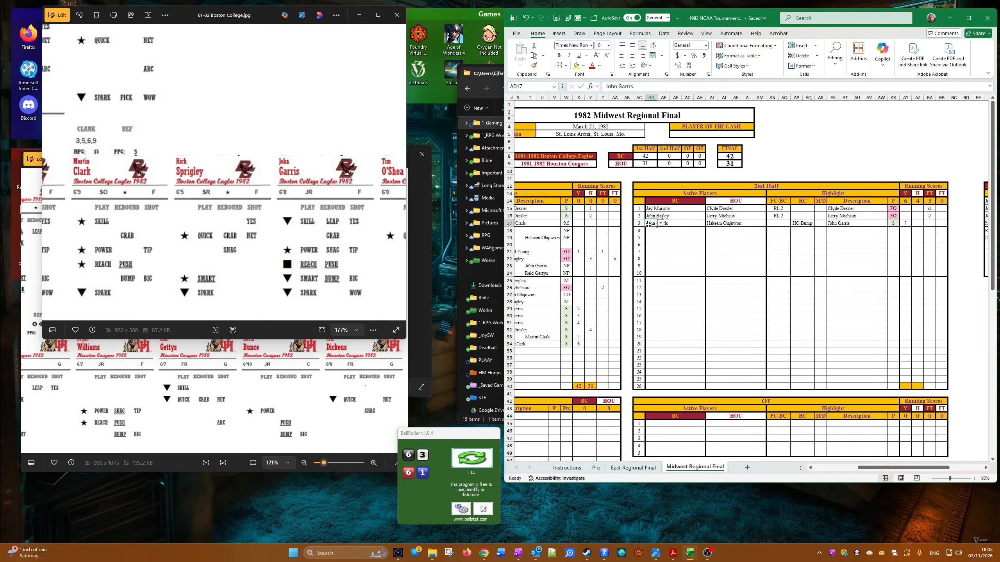
{"action": "left_click_drag", "start_coordinate": [656, 228], "coordinate": [657, 234]}
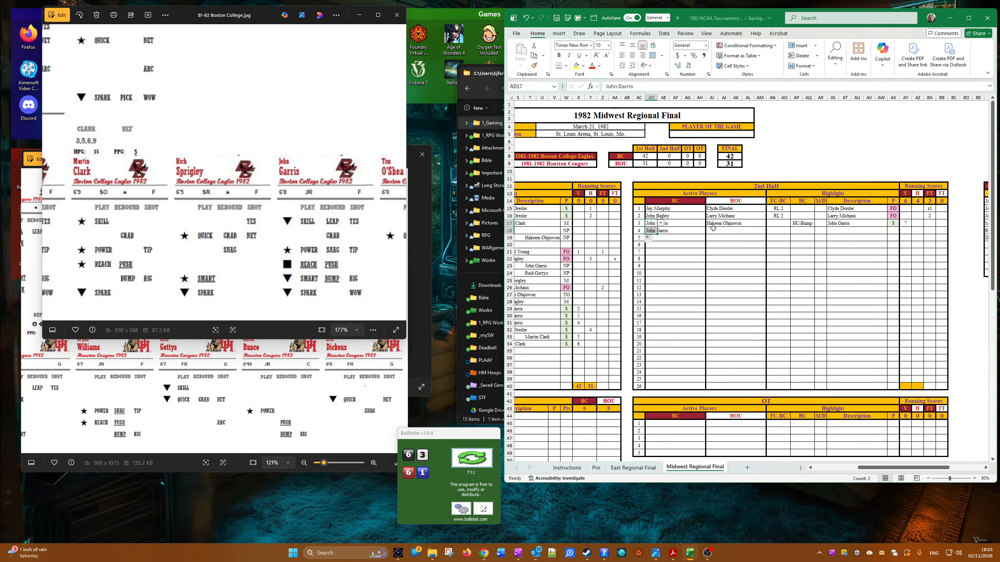
{"action": "left_click", "coordinate": [711, 230]}
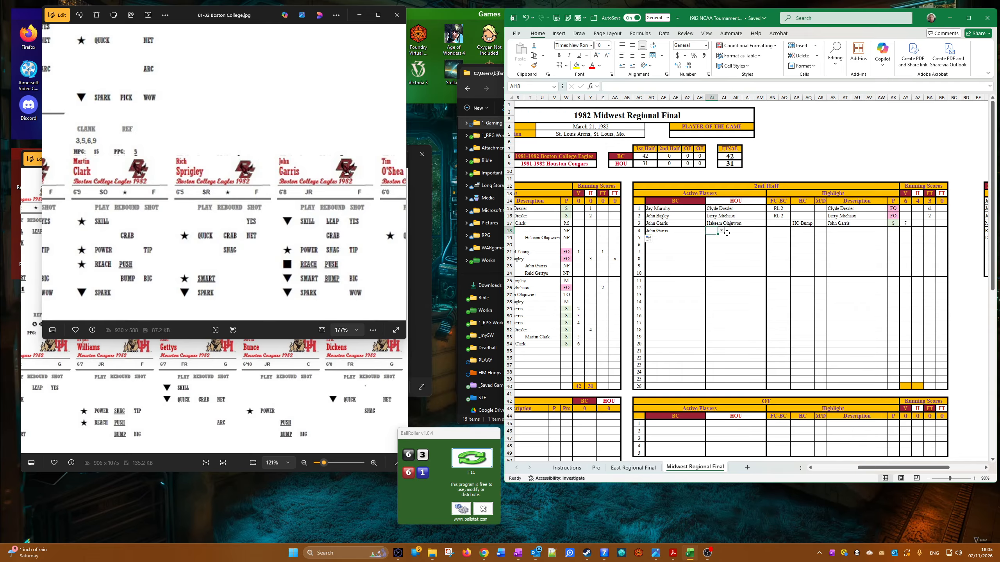
{"action": "left_click", "coordinate": [720, 230]}
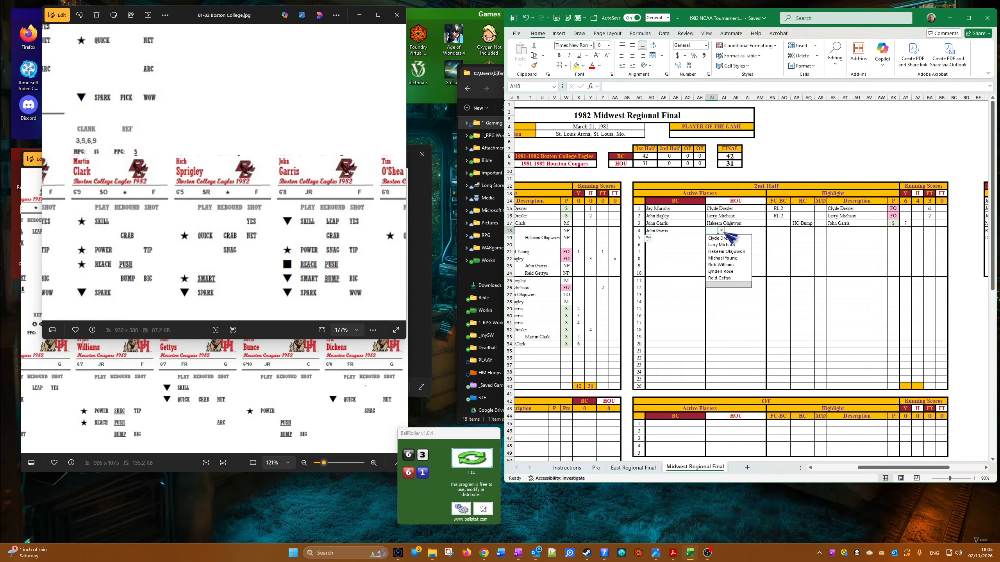
{"action": "left_click", "coordinate": [734, 258]}
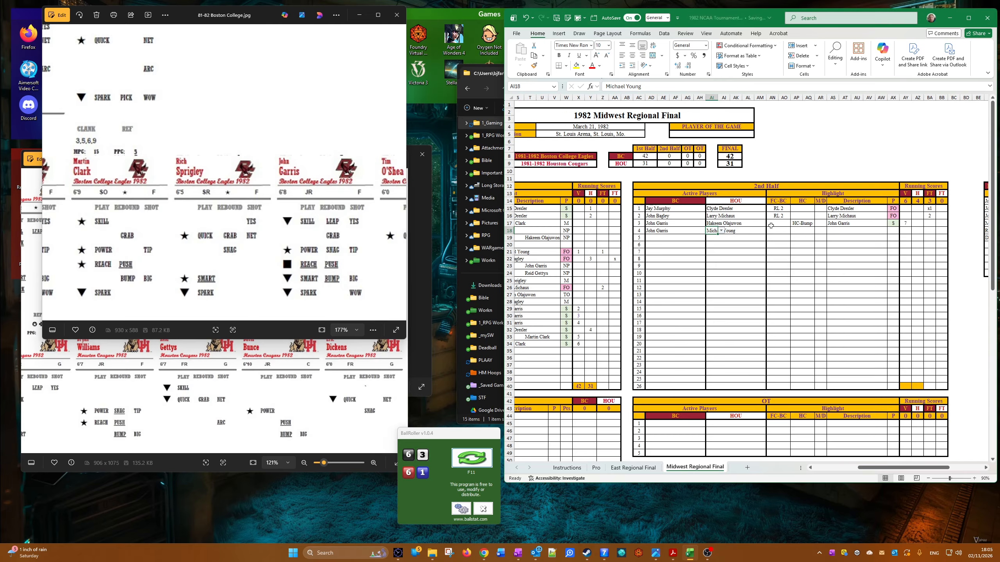
Step: Set the fourth 2nd-half row's FC-BC highlight to RL 2-1 and check the clank and ref numbers on the Boston College cards
{"action": "left_click", "coordinate": [784, 232]}
{"action": "left_click", "coordinate": [794, 231]}
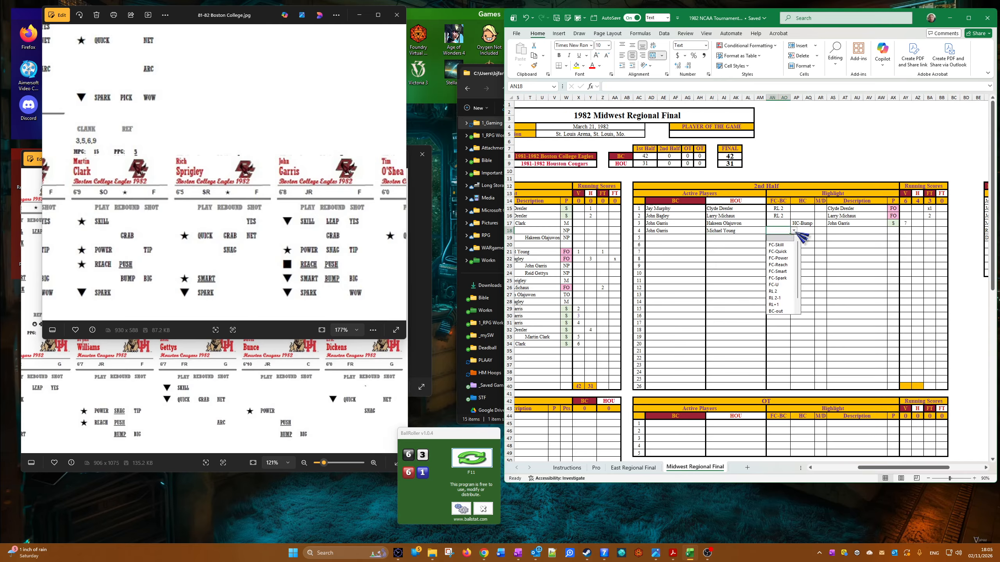
{"action": "left_click", "coordinate": [787, 298]}
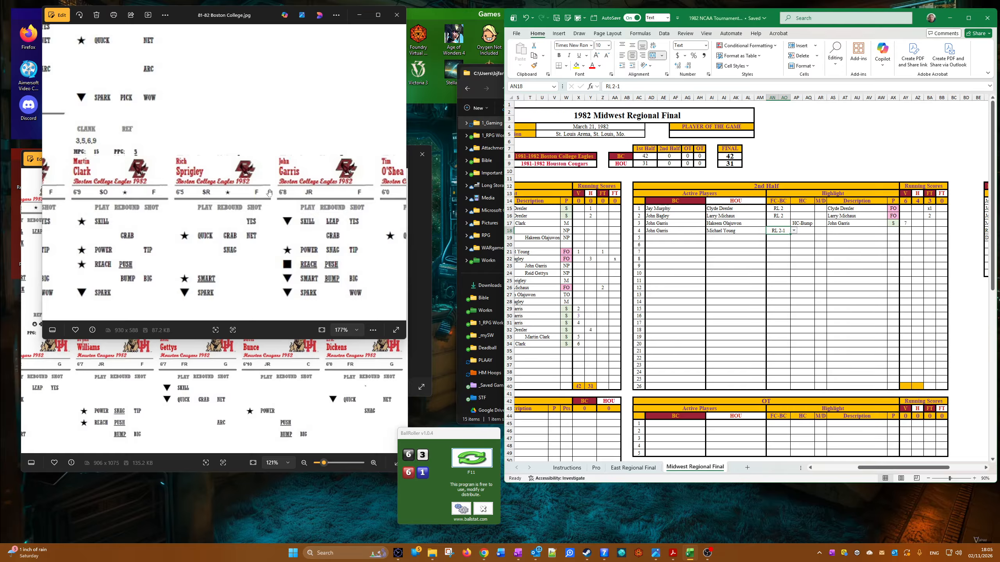
{"action": "left_click_drag", "start_coordinate": [300, 206], "coordinate": [285, 168]}
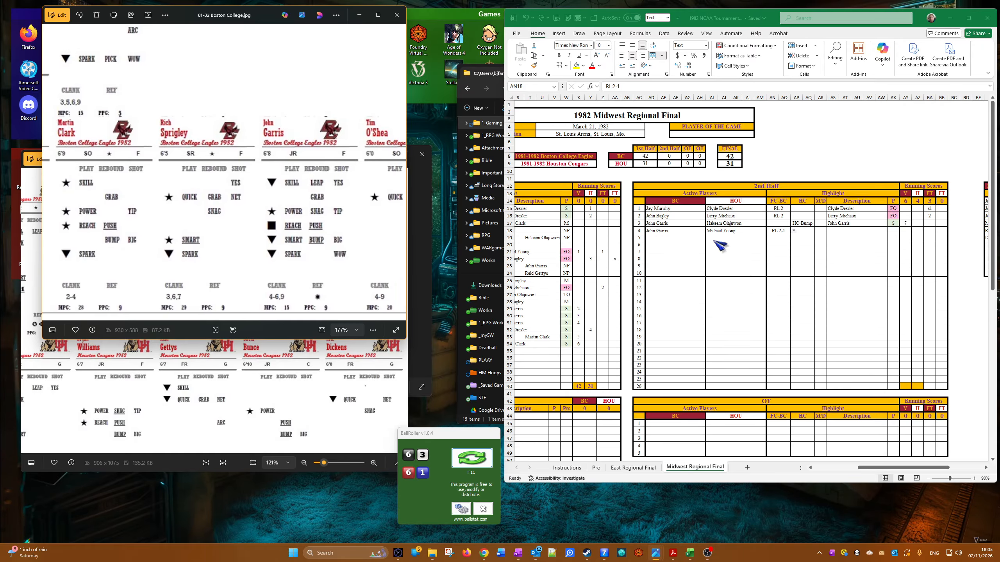
Step: Copy John Garris from the fourth 2nd-half row's BC active player cell into that row's highlight Description as a value
{"action": "right_click", "coordinate": [649, 231]}
{"action": "left_click", "coordinate": [686, 261]}
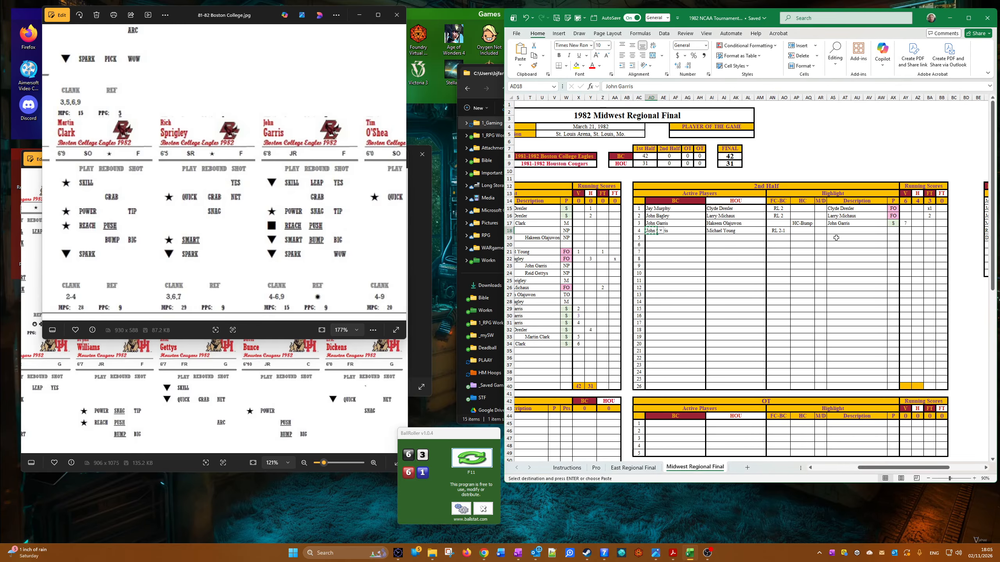
{"action": "right_click", "coordinate": [830, 229]}
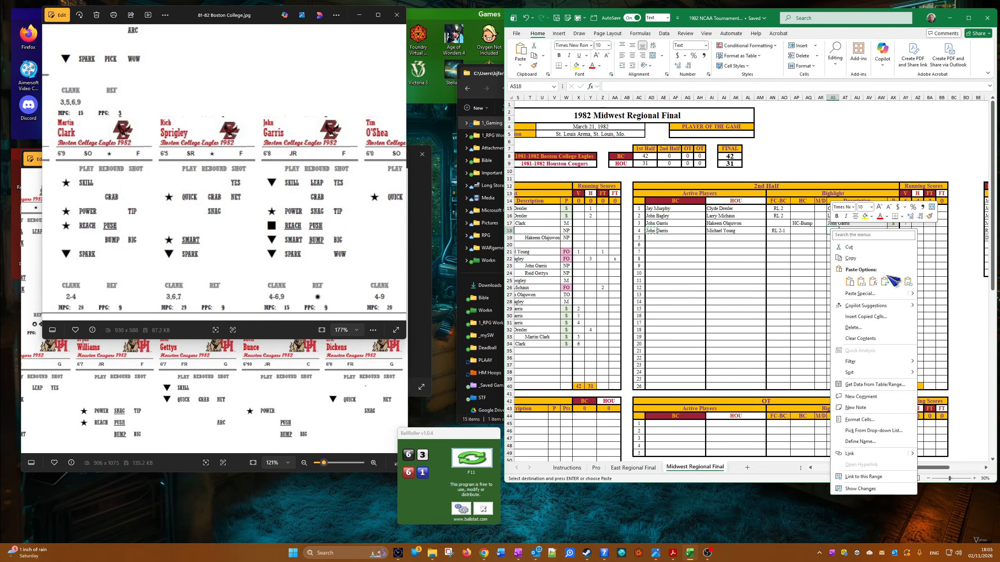
{"action": "left_click", "coordinate": [865, 282]}
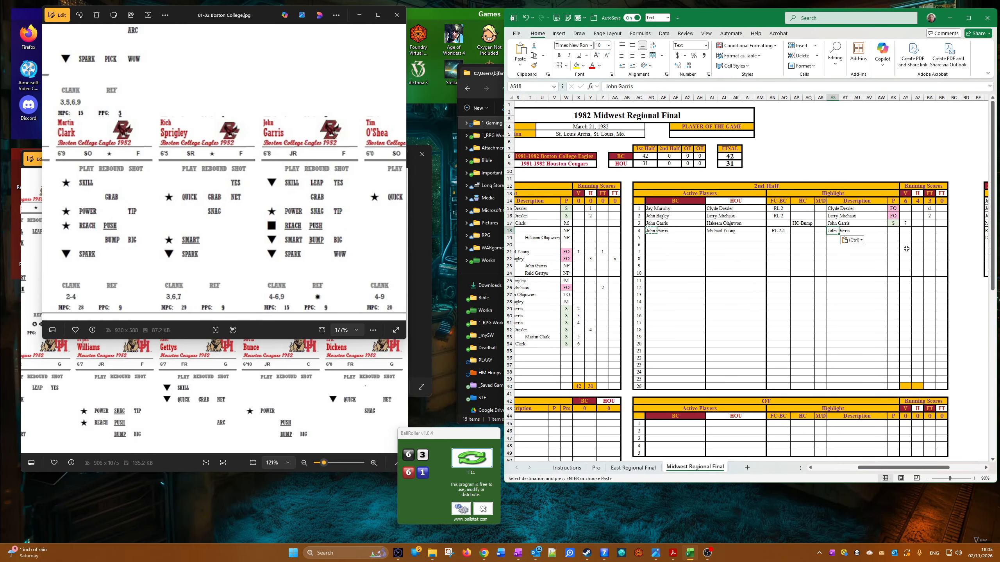
Step: Copy the FO result from the second 2nd-half row's P cell into the fourth row's P cell as a value
{"action": "right_click", "coordinate": [898, 216]}
{"action": "key", "text": "Escape"}
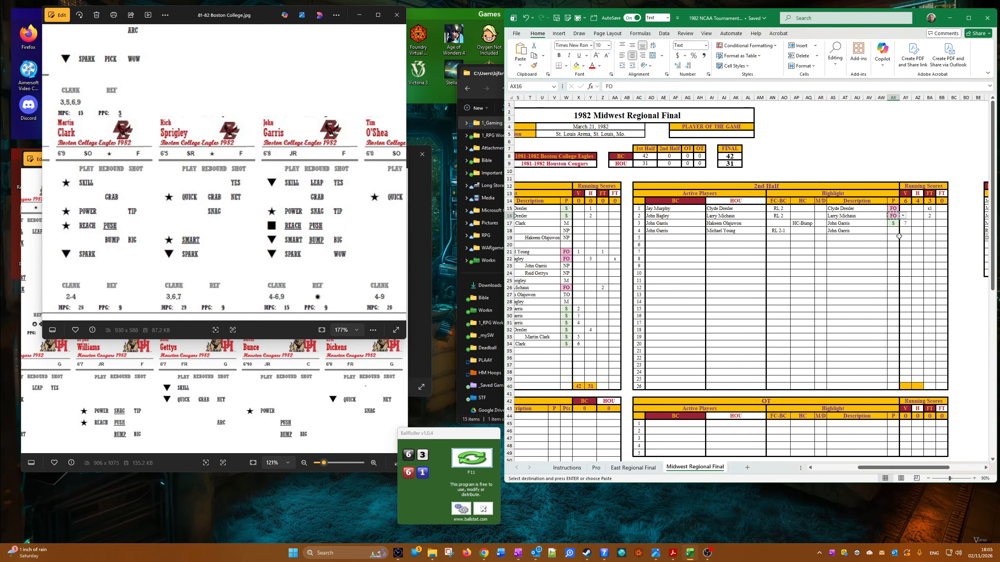
{"action": "right_click", "coordinate": [891, 234]}
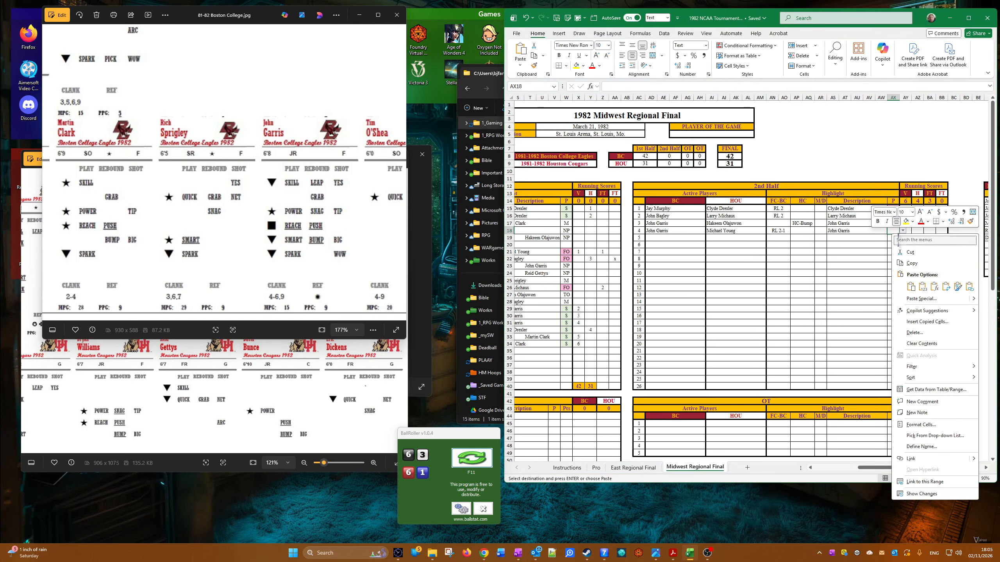
{"action": "left_click", "coordinate": [923, 287]}
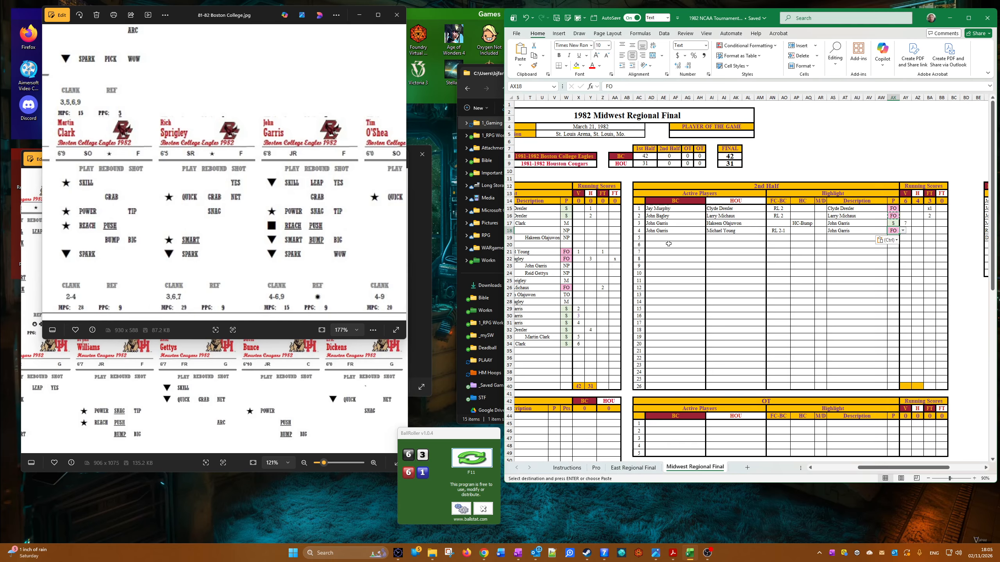
Step: Check Michael Young's Houston card, roll the dice, and enter xx in the fourth 2nd-half row's second FT cell
{"action": "left_click", "coordinate": [157, 365]}
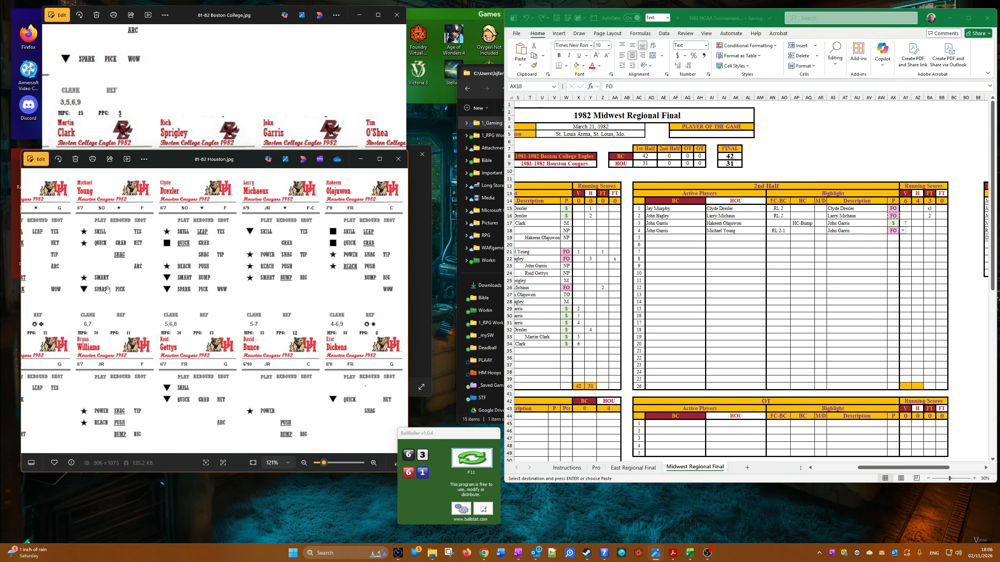
{"action": "left_click", "coordinate": [474, 460]}
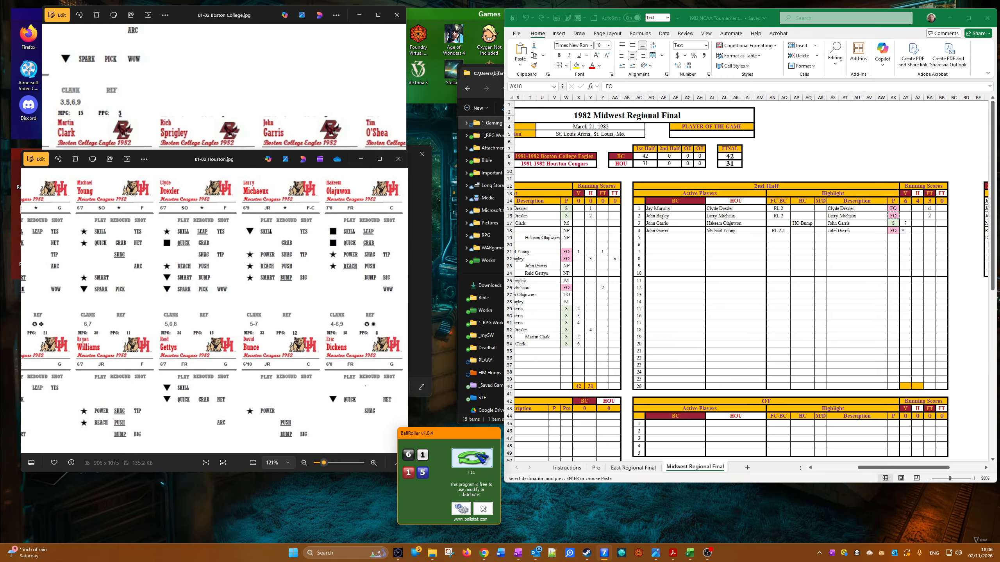
{"action": "left_click", "coordinate": [930, 224]}
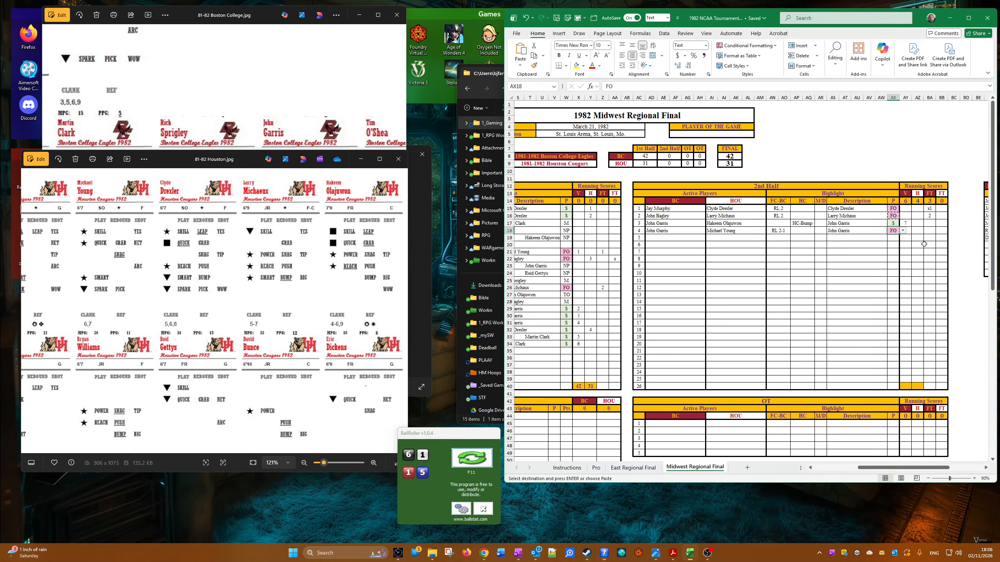
{"action": "left_click", "coordinate": [941, 229]}
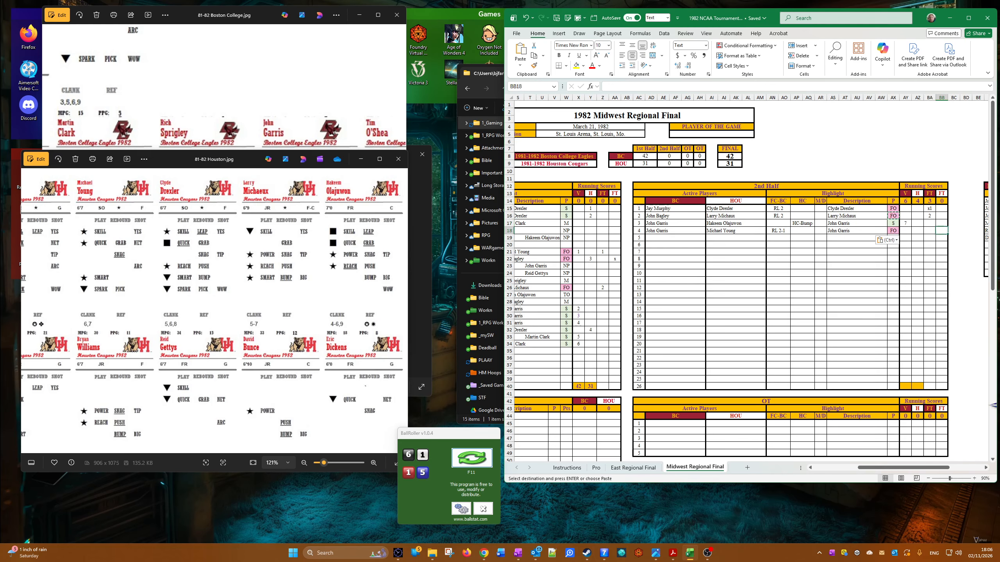
{"action": "type", "text": "xx"}
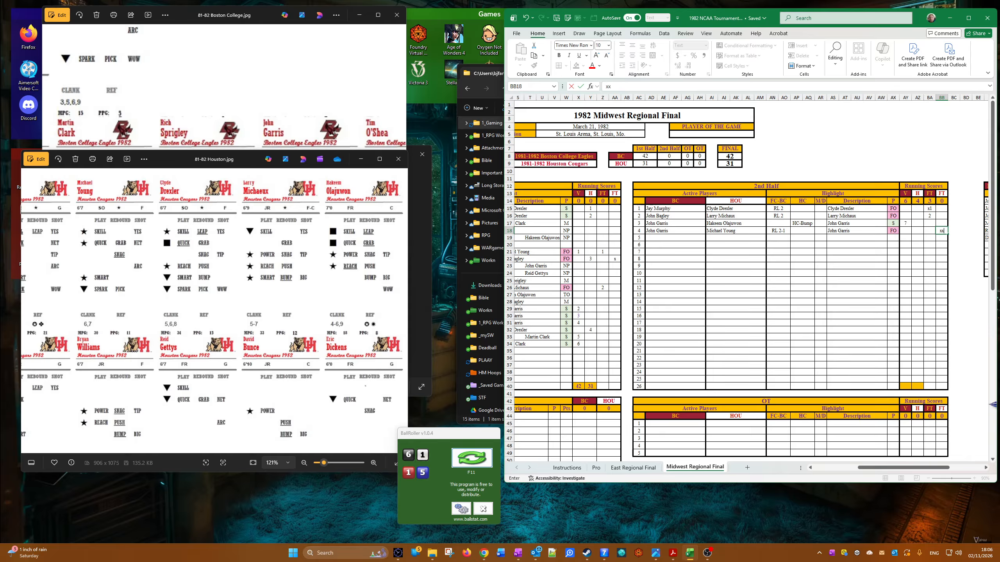
Step: Set the fifth 2nd-half row's active players to Martin Clark for BC and Rob Williams for HOU
{"action": "left_click", "coordinate": [652, 239]}
{"action": "left_click", "coordinate": [661, 239]}
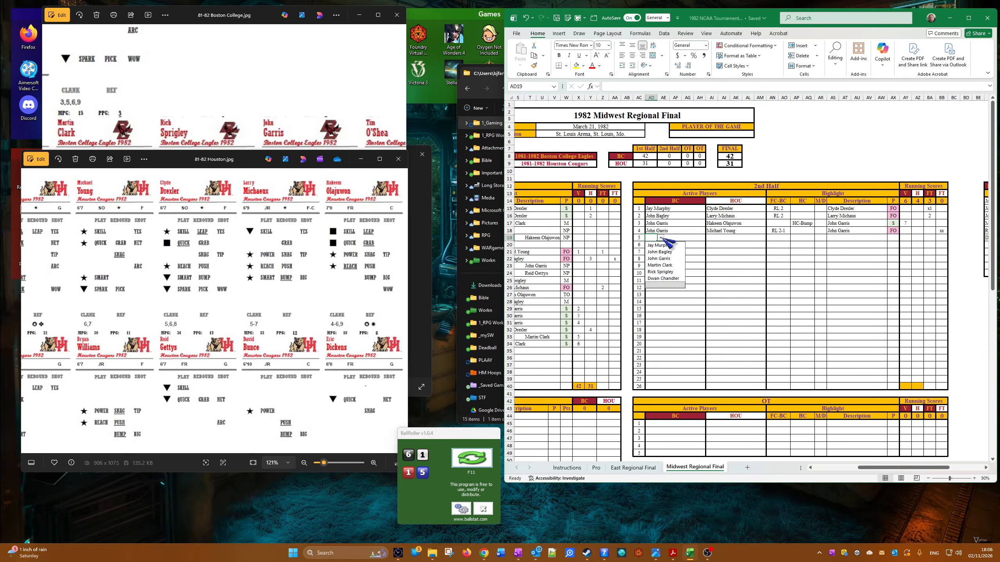
{"action": "left_click", "coordinate": [681, 266]}
{"action": "left_click", "coordinate": [719, 238]}
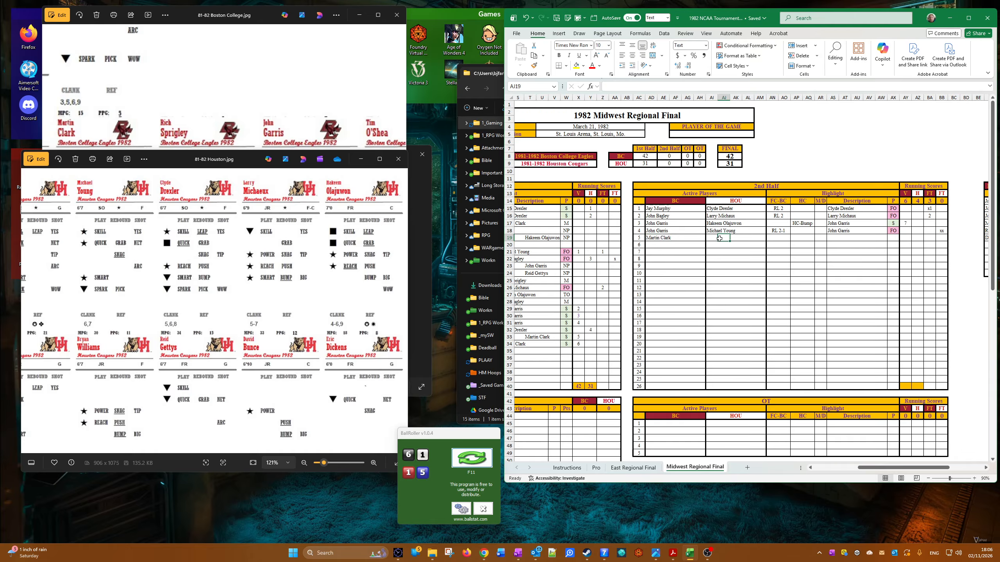
{"action": "left_click", "coordinate": [716, 238]}
{"action": "left_click", "coordinate": [721, 238]}
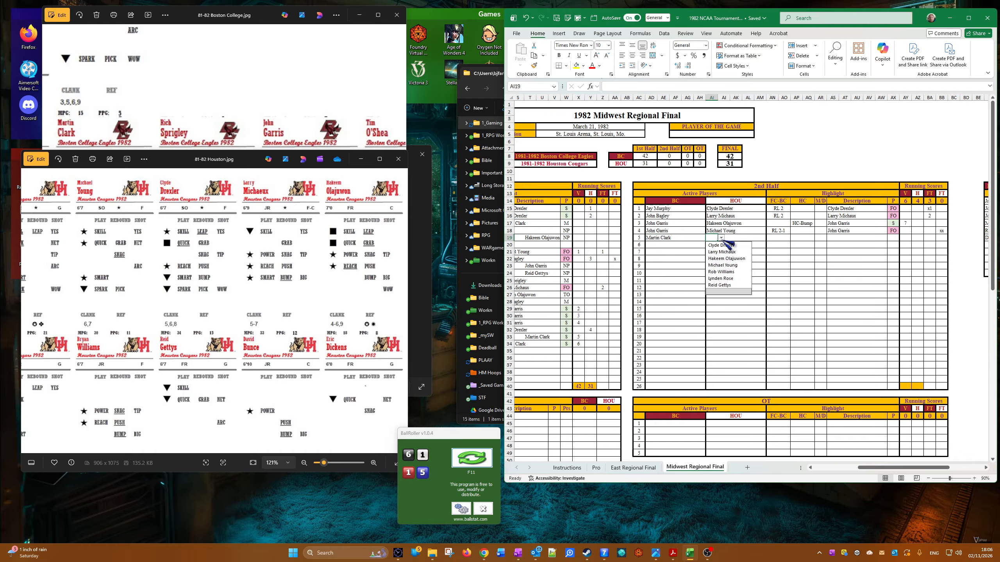
{"action": "left_click", "coordinate": [721, 272]}
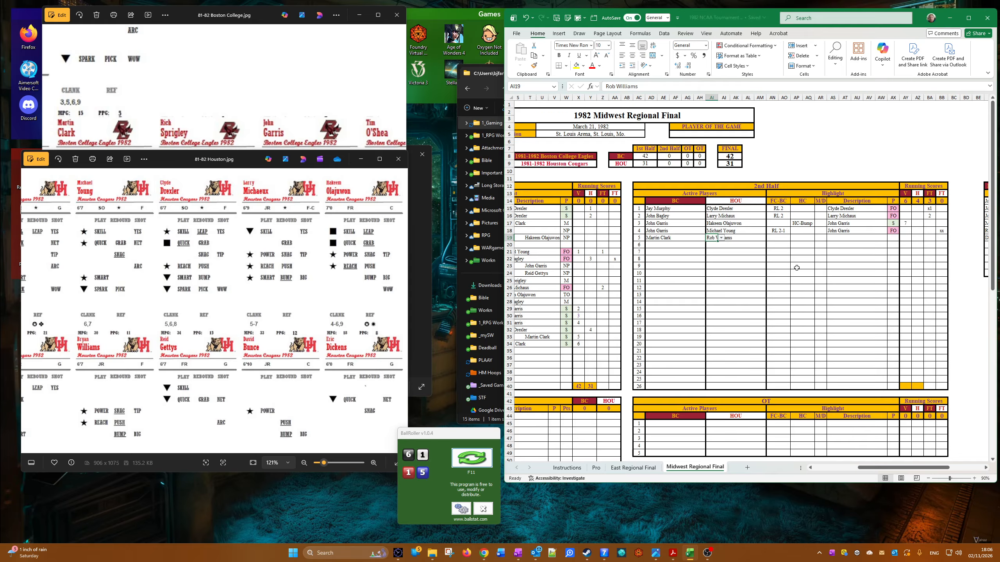
Step: Set the fifth 2nd-half row's HC highlight to HC-Bump and check Rob Williams' Houston card
{"action": "left_click", "coordinate": [768, 238]}
{"action": "key", "text": "Tab"}
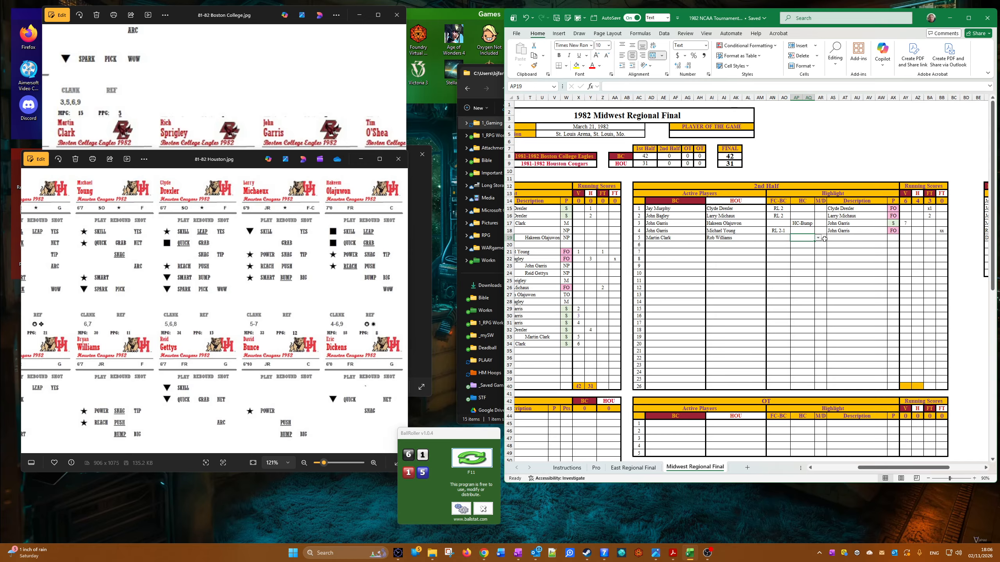
{"action": "left_click", "coordinate": [821, 238]}
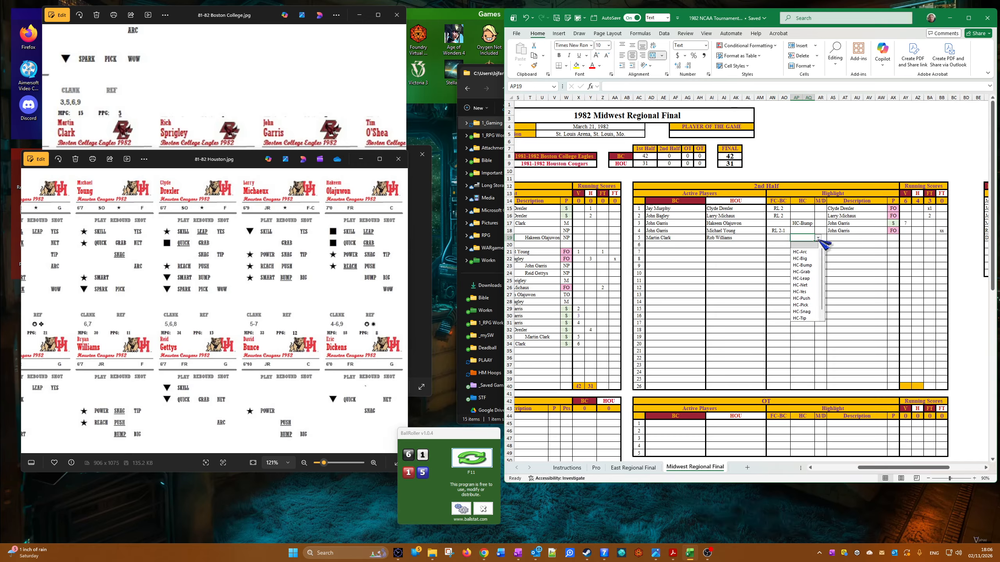
{"action": "left_click", "coordinate": [799, 267]}
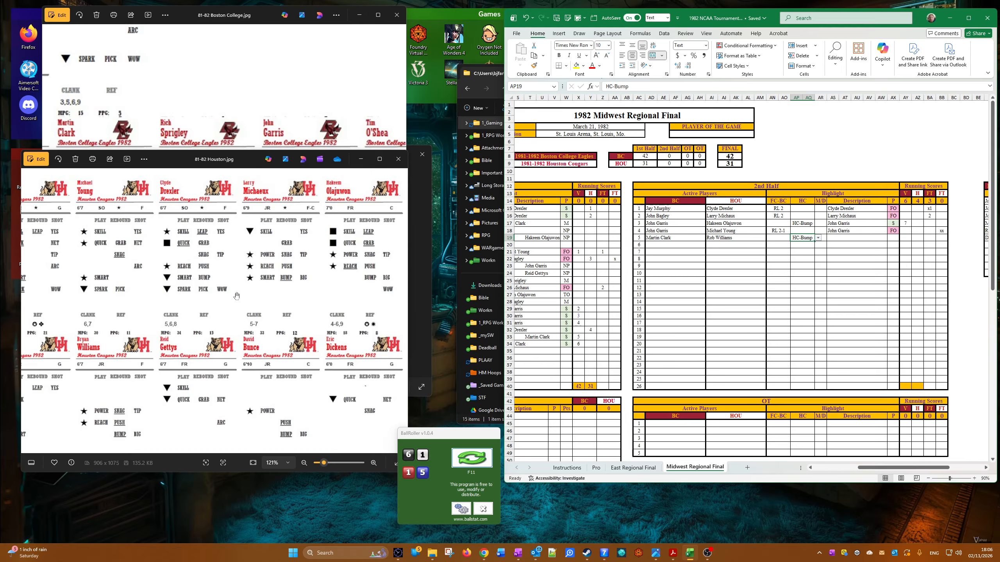
{"action": "left_click_drag", "start_coordinate": [235, 296], "coordinate": [283, 301]}
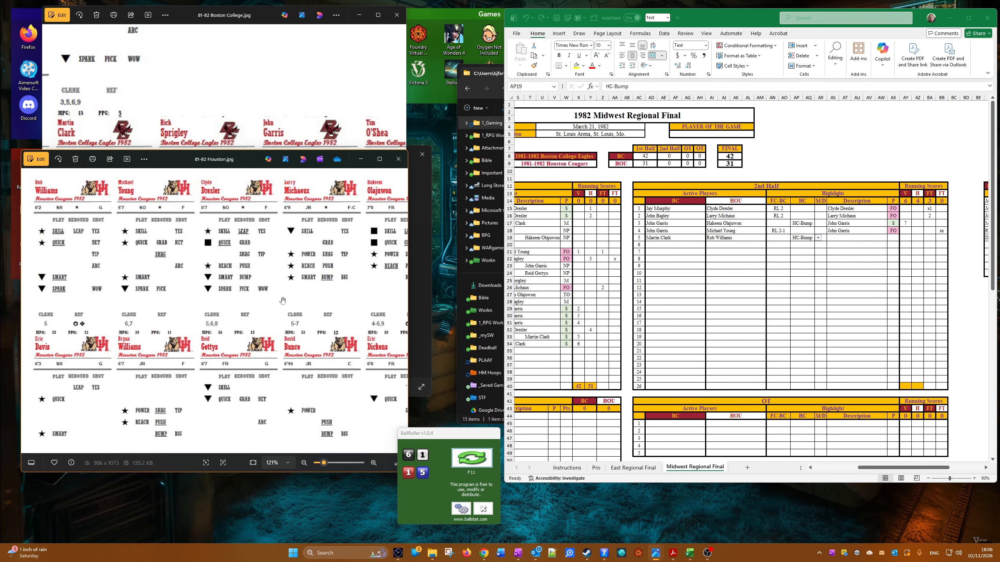
{"action": "left_click_drag", "start_coordinate": [177, 299], "coordinate": [169, 298]}
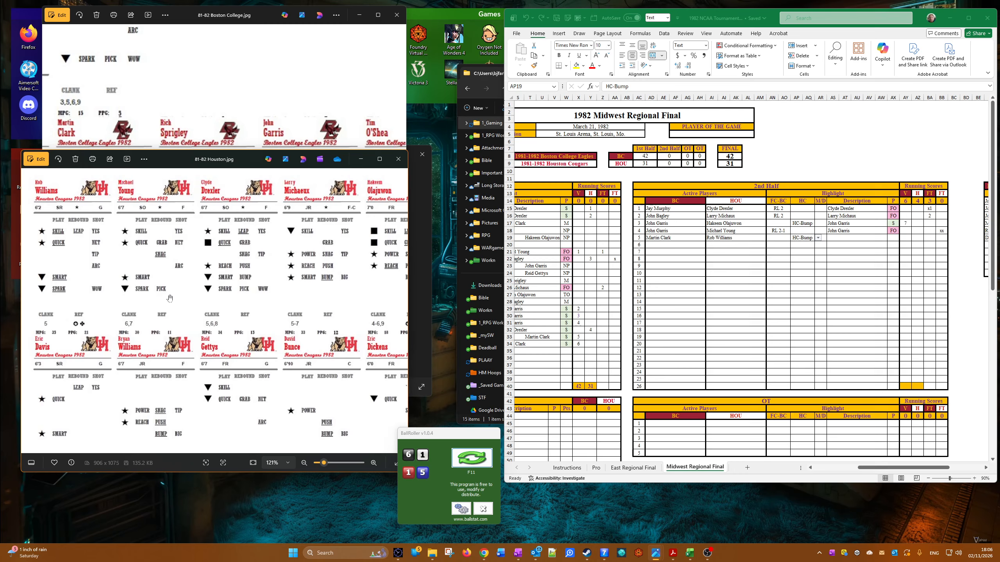
Step: Check Martin Clark's Boston College card and copy Martin Clark into the fifth 2nd-half row's Description as a value
{"action": "left_click", "coordinate": [209, 98]}
{"action": "left_click_drag", "start_coordinate": [205, 105], "coordinate": [204, 106]}
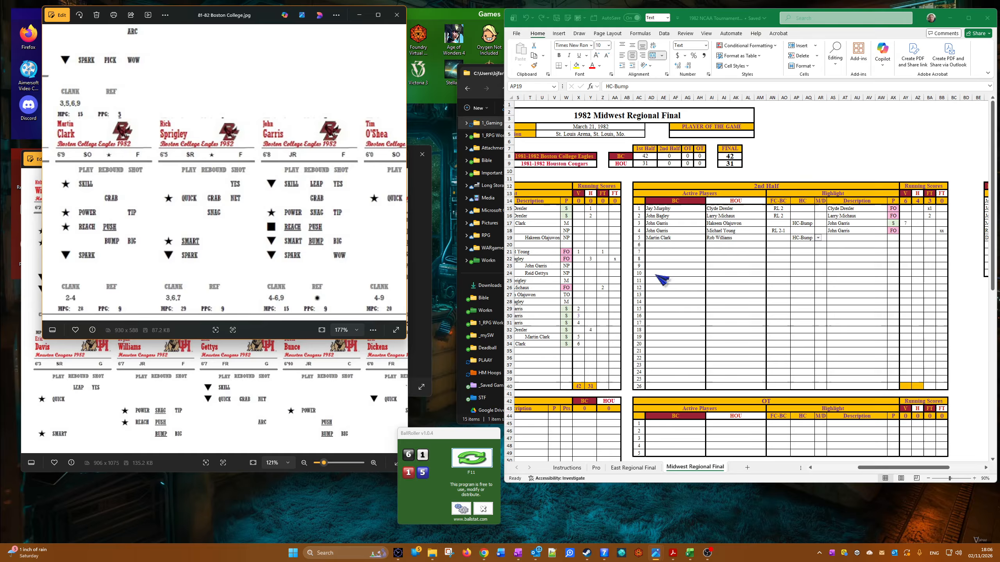
{"action": "right_click", "coordinate": [651, 238]}
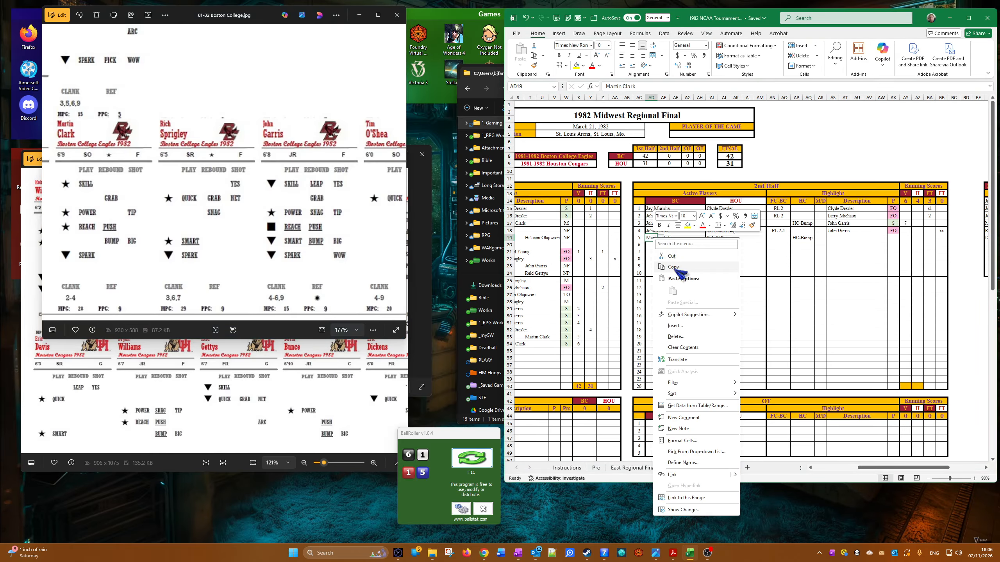
{"action": "left_click", "coordinate": [672, 267]}
{"action": "right_click", "coordinate": [832, 237]}
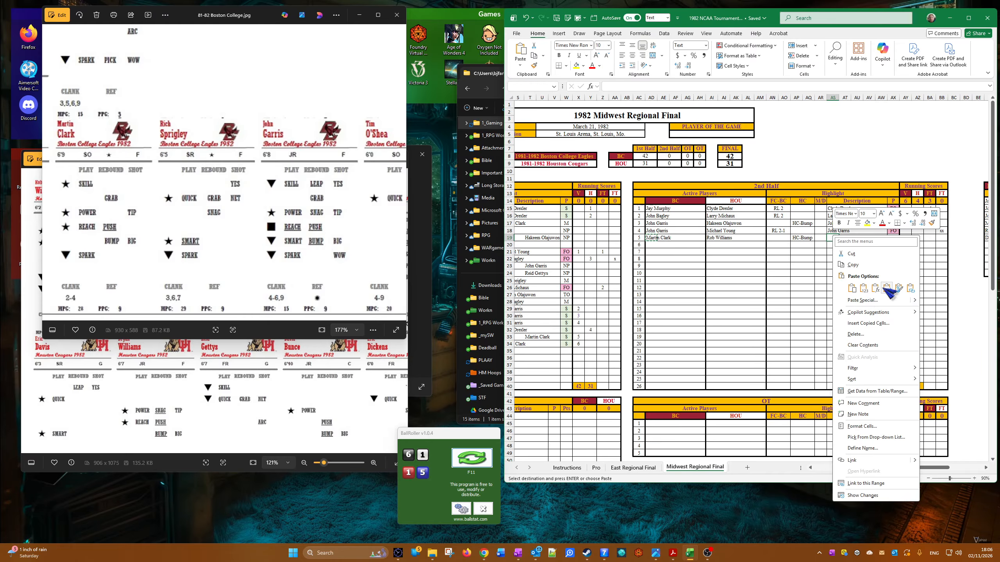
{"action": "left_click", "coordinate": [864, 290]}
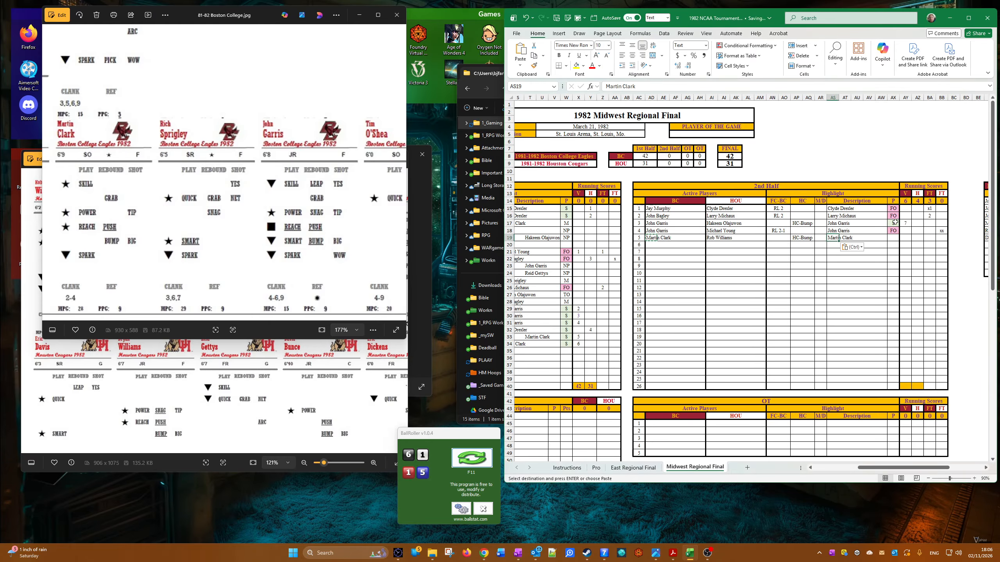
Step: Copy the third 2nd-half row's P result into the fifth row's P cell and enter 8 as that row's V running score
{"action": "right_click", "coordinate": [894, 223]}
{"action": "left_click", "coordinate": [919, 253]}
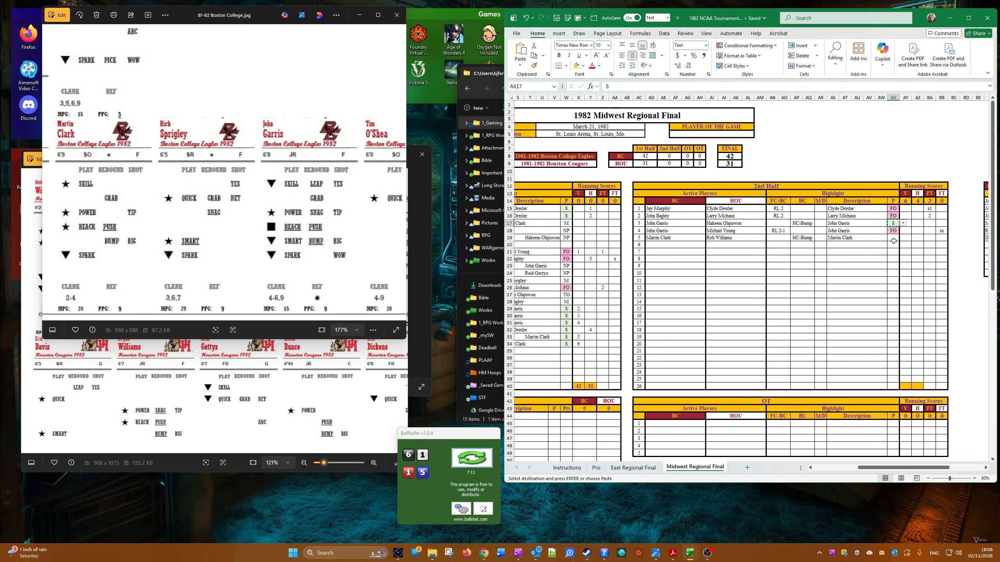
{"action": "right_click", "coordinate": [894, 240]}
{"action": "left_click", "coordinate": [930, 291]}
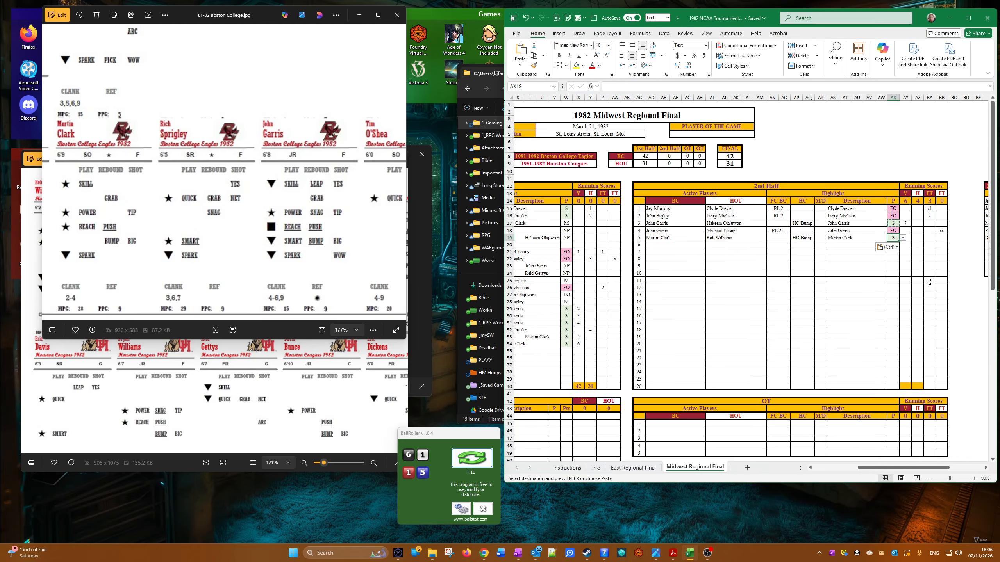
{"action": "key", "text": "Right"}
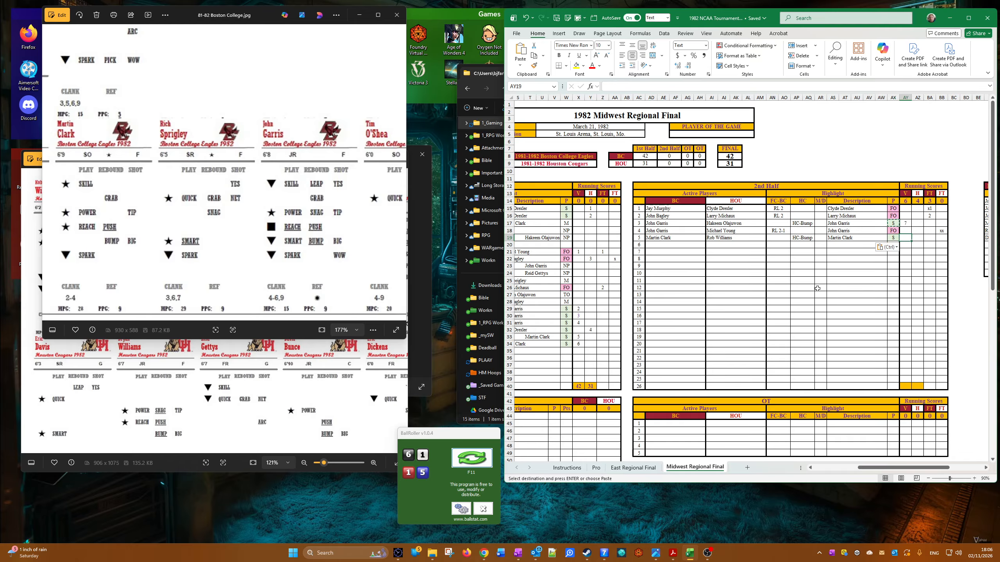
{"action": "type", "text": "8"}
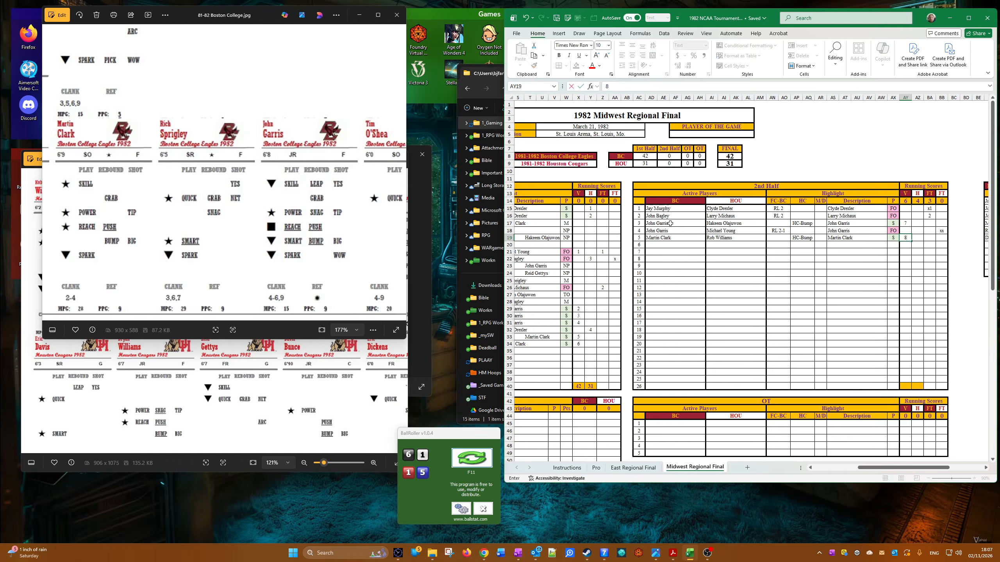
{"action": "left_click_drag", "start_coordinate": [650, 240], "coordinate": [942, 236]}
{"action": "right_click", "coordinate": [942, 237]}
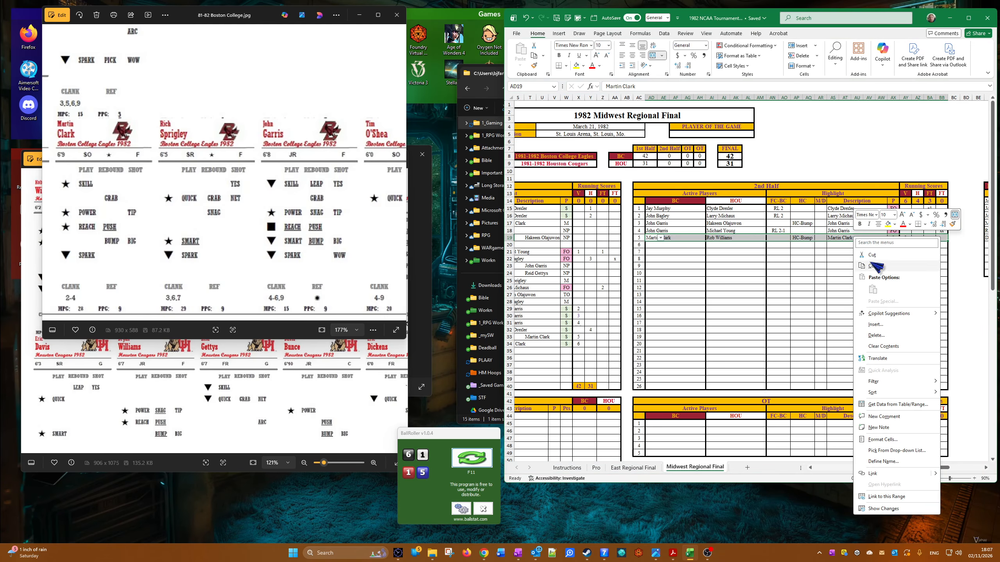
{"action": "left_click", "coordinate": [873, 266]}
{"action": "right_click", "coordinate": [740, 238]}
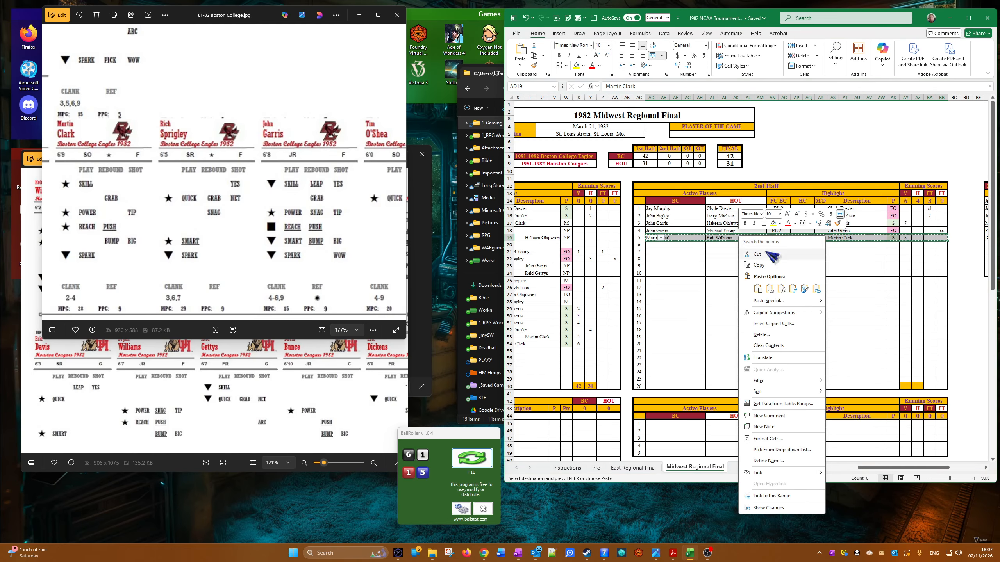
{"action": "key", "text": "Escape"}
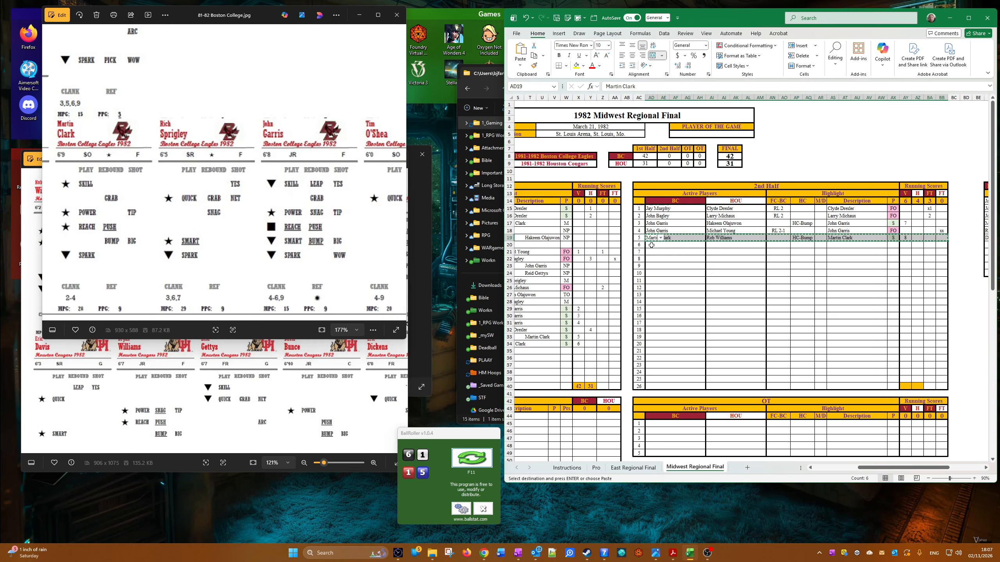
{"action": "right_click", "coordinate": [654, 245]}
{"action": "left_click", "coordinate": [671, 298]}
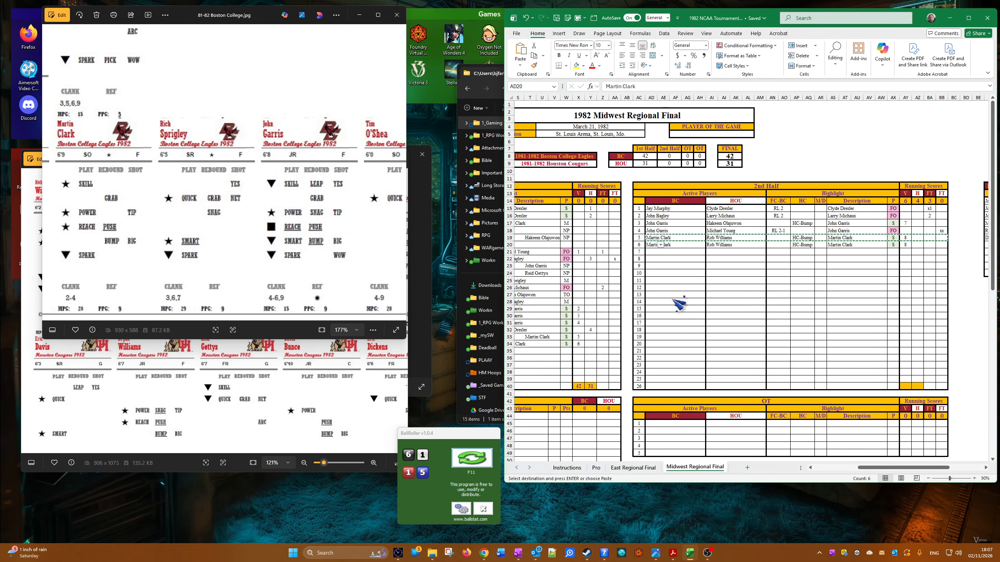
Step: Clear the fifth 2nd-half row's entries and set its cells to No Fill
{"action": "left_click_drag", "start_coordinate": [649, 238], "coordinate": [936, 240]}
{"action": "key", "text": "Delete"}
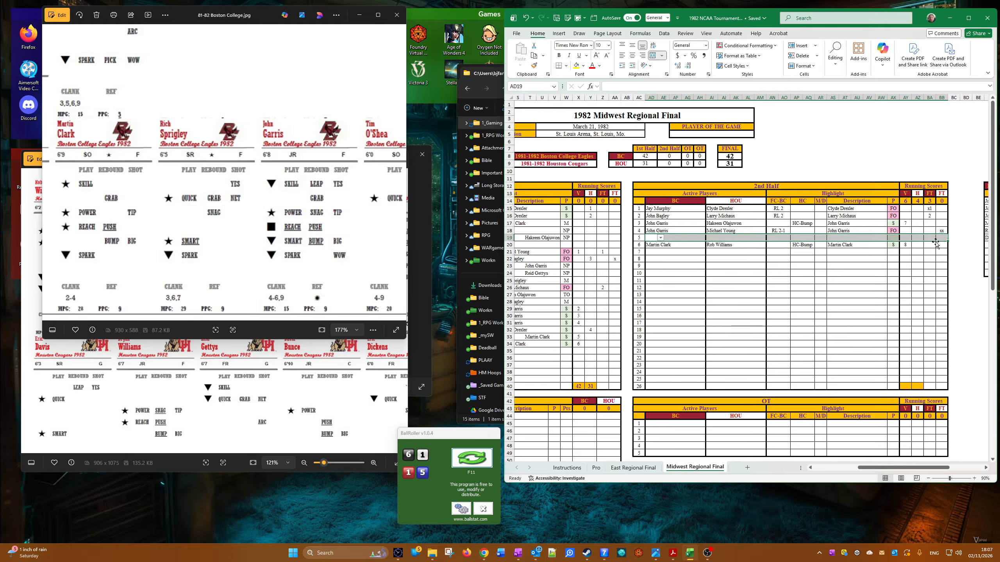
{"action": "left_click", "coordinate": [583, 65]}
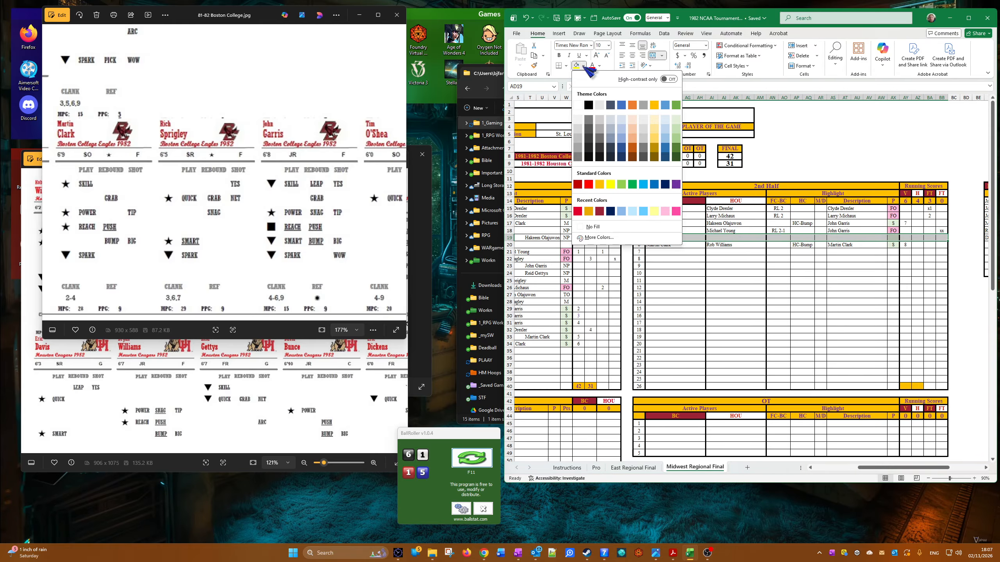
{"action": "left_click", "coordinate": [592, 227]}
{"action": "left_click", "coordinate": [778, 371]}
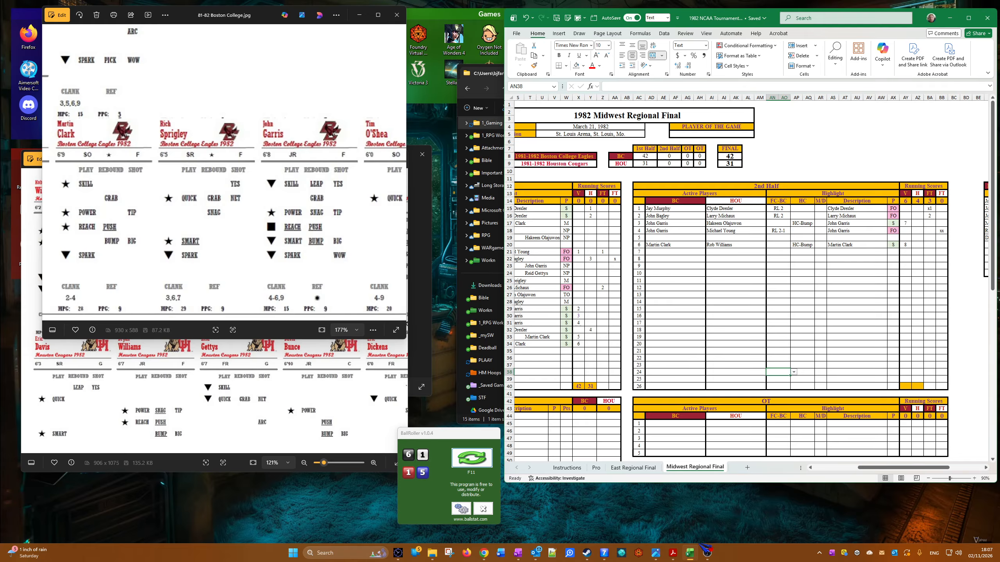
Step: Set the seventh 2nd-half row's active players to Martin Clark for BC and Lynden Rose for HOU, with RL 2 under FC-BC
{"action": "left_click", "coordinate": [648, 252]}
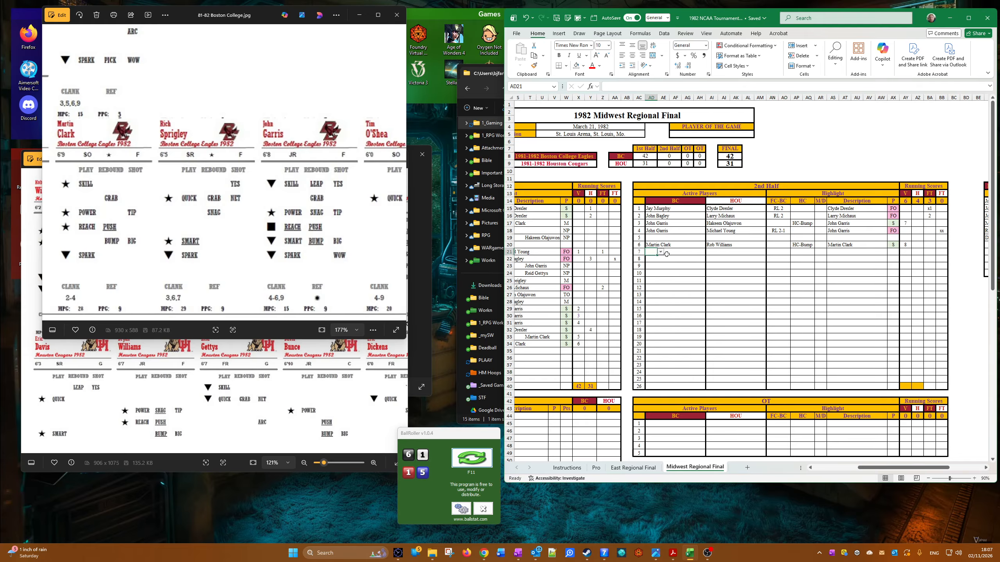
{"action": "left_click", "coordinate": [661, 252]}
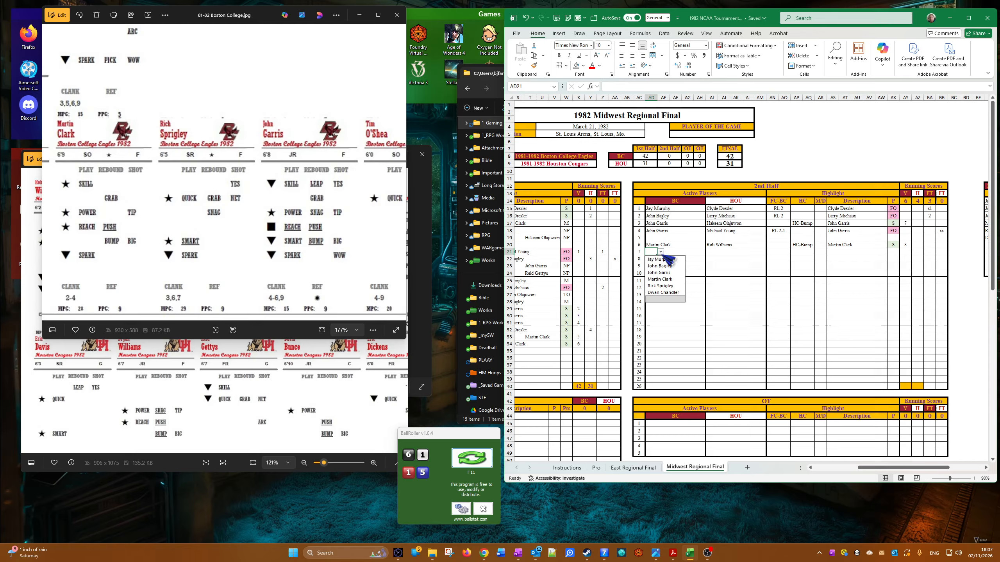
{"action": "left_click", "coordinate": [667, 280]}
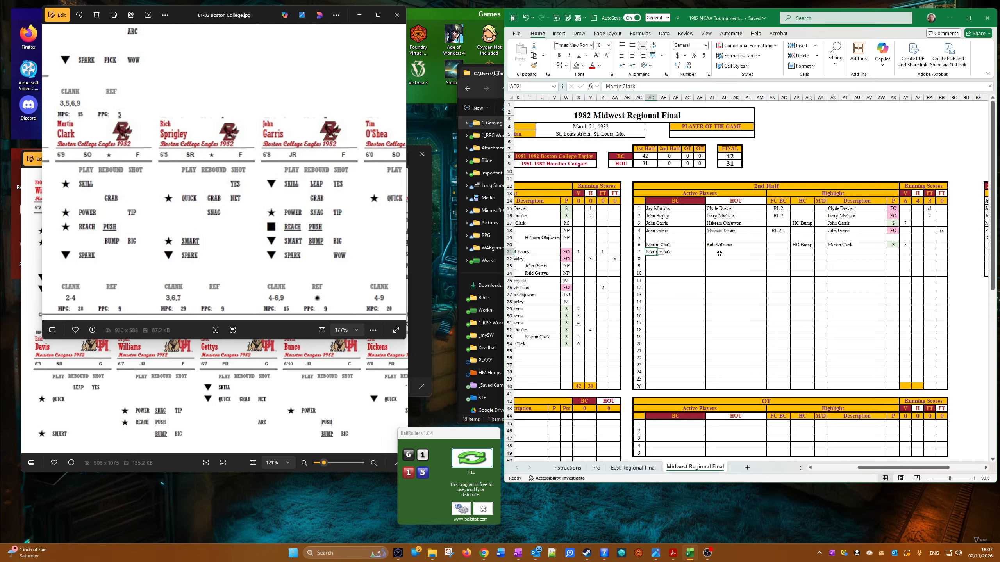
{"action": "left_click", "coordinate": [719, 253]}
{"action": "left_click", "coordinate": [721, 252]}
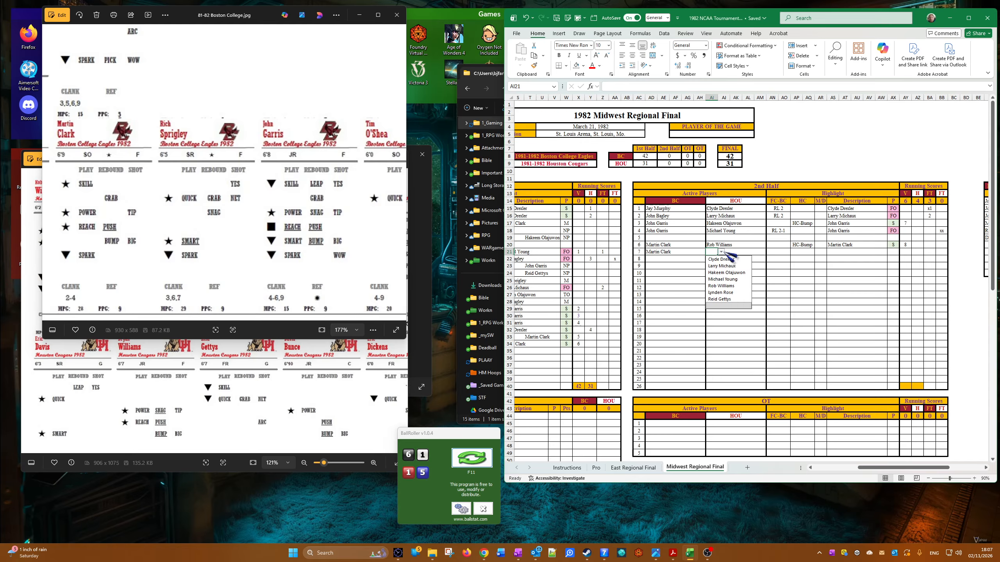
{"action": "left_click", "coordinate": [728, 293]}
{"action": "left_click", "coordinate": [786, 253]}
{"action": "left_click", "coordinate": [794, 252]}
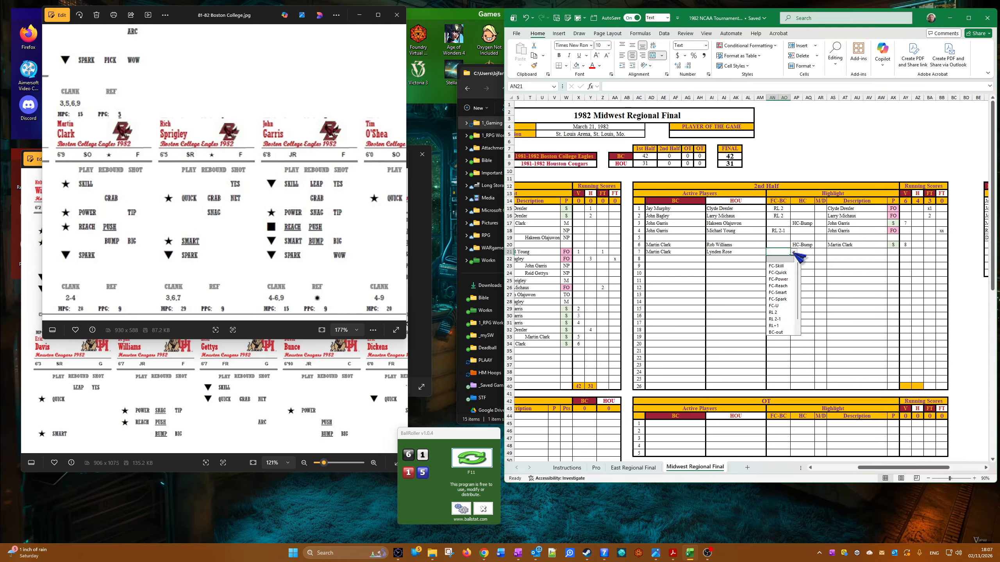
{"action": "left_click", "coordinate": [773, 312]}
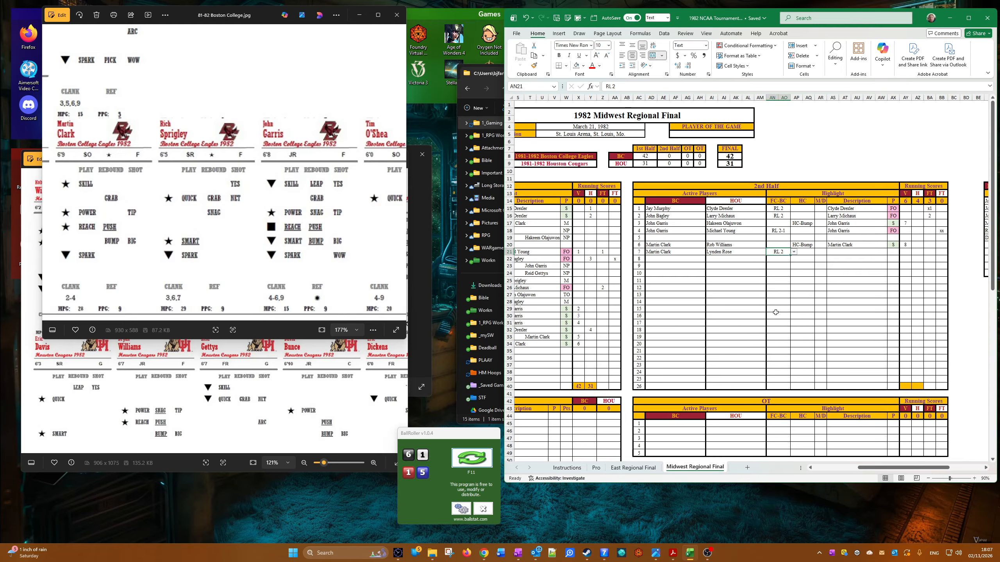
Step: Check the Martin Clark and Lynden Rose cards, and copy Lynden Rose into the seventh 2nd-half row's Description as a value
{"action": "left_click", "coordinate": [296, 247]}
{"action": "left_click_drag", "start_coordinate": [296, 248], "coordinate": [405, 244]}
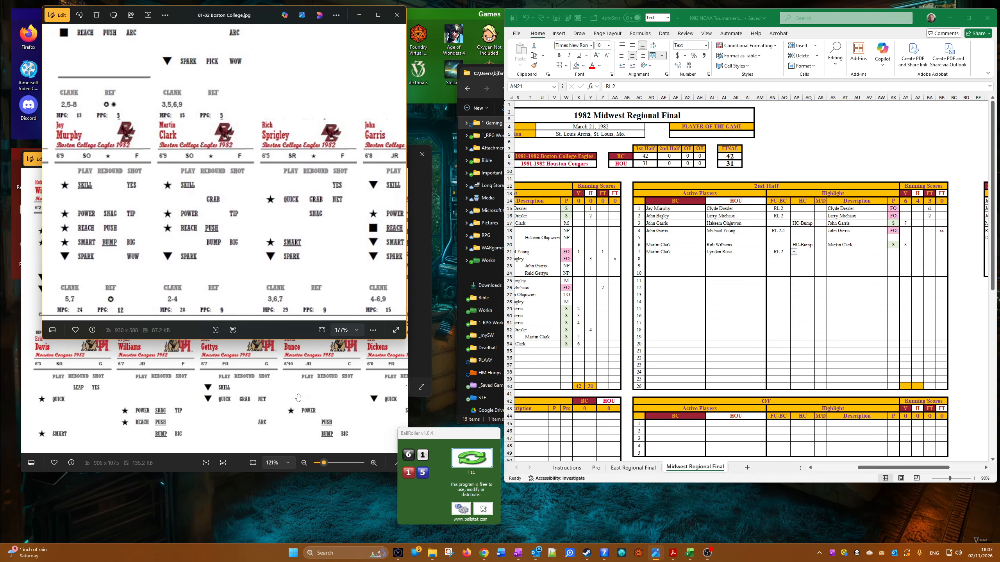
{"action": "left_click", "coordinate": [273, 386]}
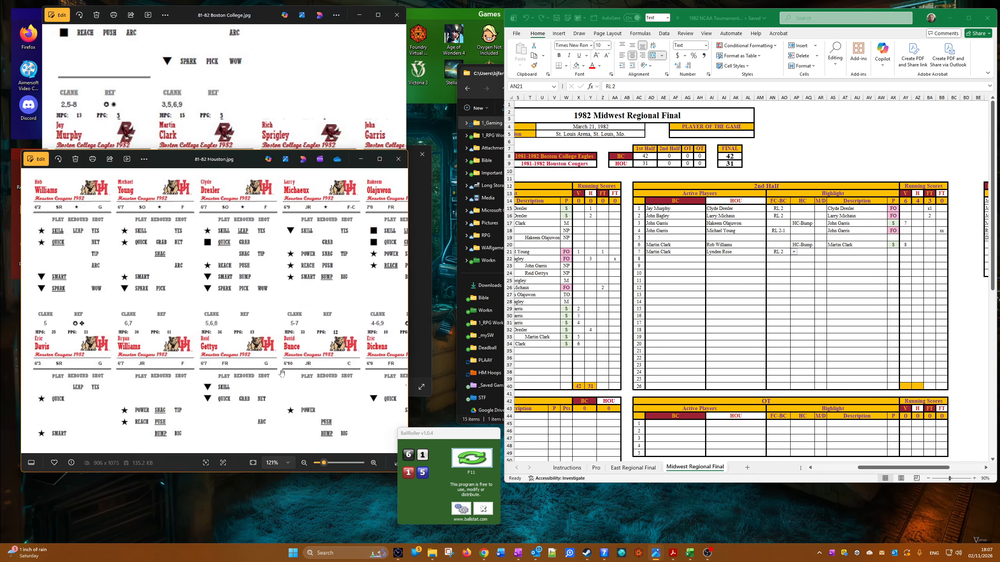
{"action": "left_click_drag", "start_coordinate": [282, 373], "coordinate": [343, 244]}
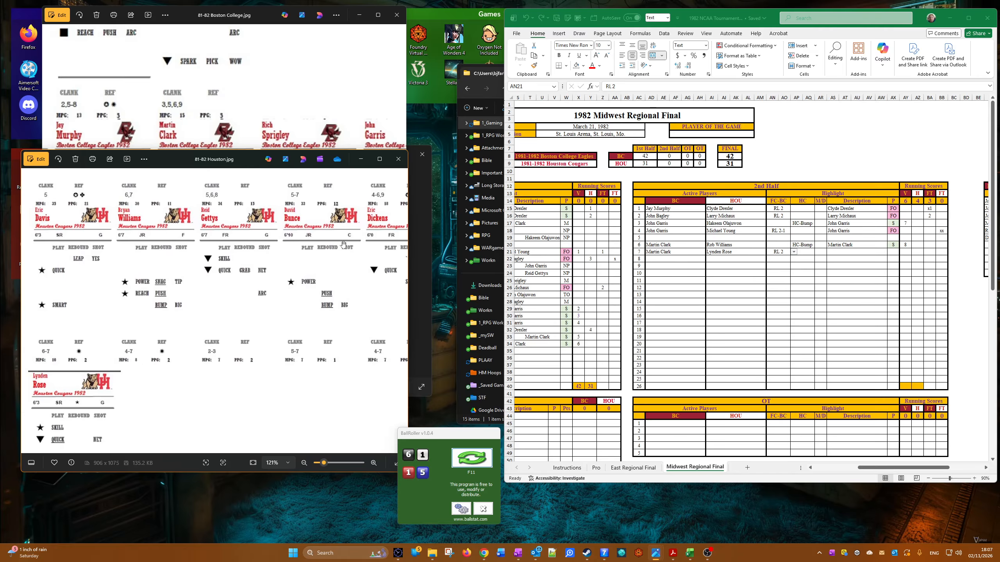
{"action": "left_click_drag", "start_coordinate": [126, 399], "coordinate": [248, 455]}
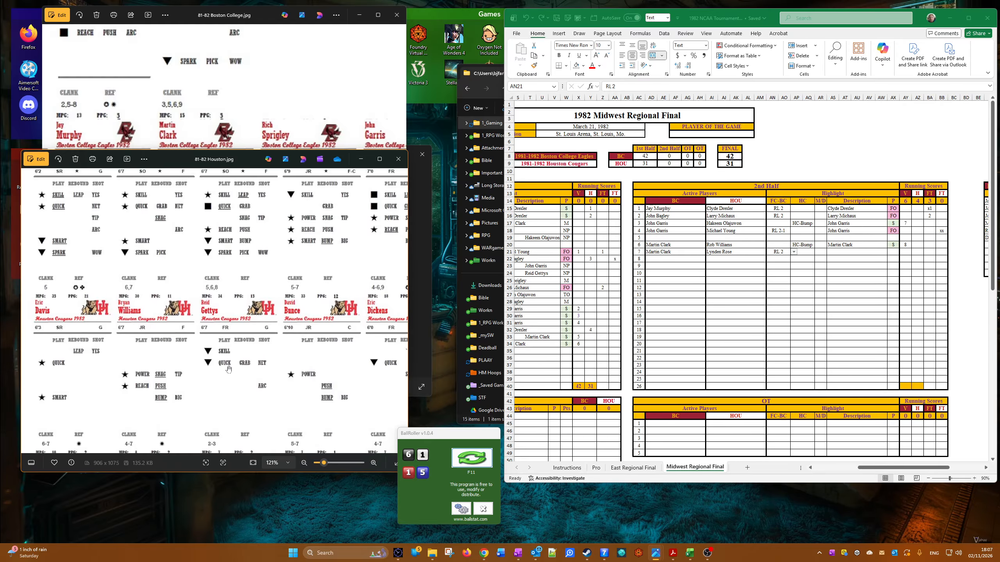
{"action": "left_click", "coordinate": [707, 255]}
{"action": "right_click", "coordinate": [714, 254]}
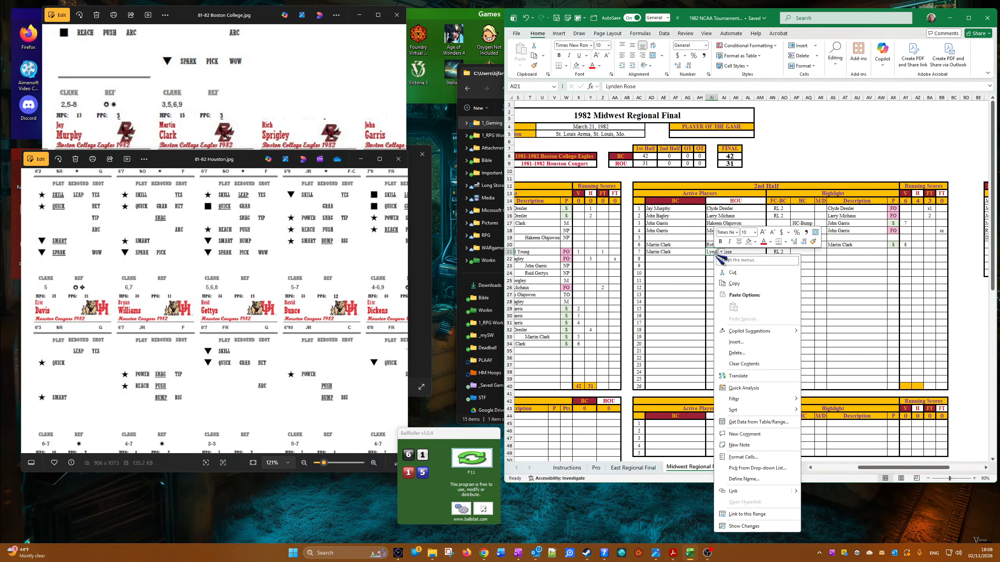
{"action": "left_click", "coordinate": [761, 283]}
{"action": "right_click", "coordinate": [834, 253]}
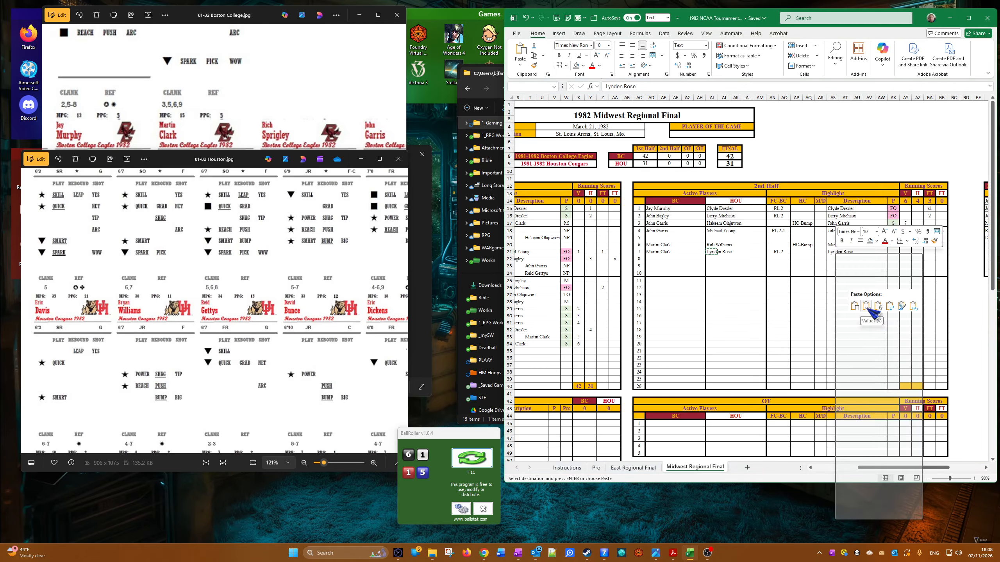
{"action": "left_click", "coordinate": [867, 308]}
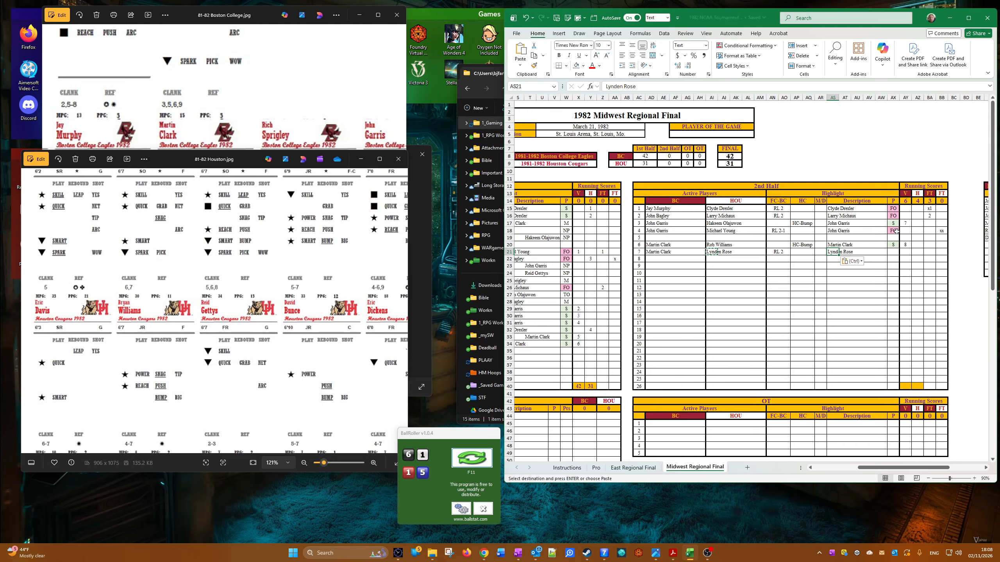
Step: Copy the FO result from the fourth 2nd-half row's P cell into the seventh row's P cell
{"action": "right_click", "coordinate": [896, 231]}
{"action": "left_click", "coordinate": [922, 265]}
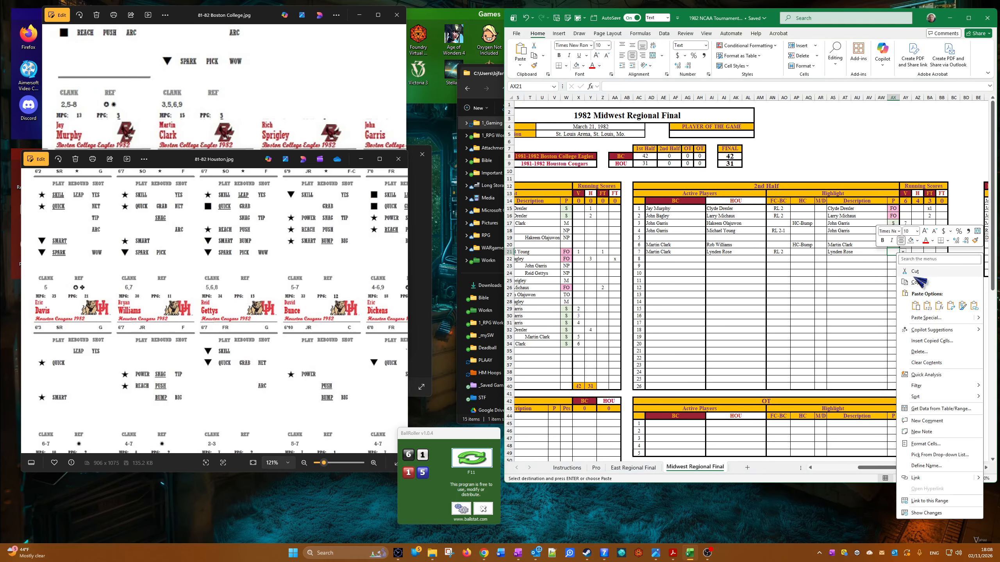
{"action": "left_click", "coordinate": [916, 306]}
{"action": "left_click", "coordinate": [917, 307]}
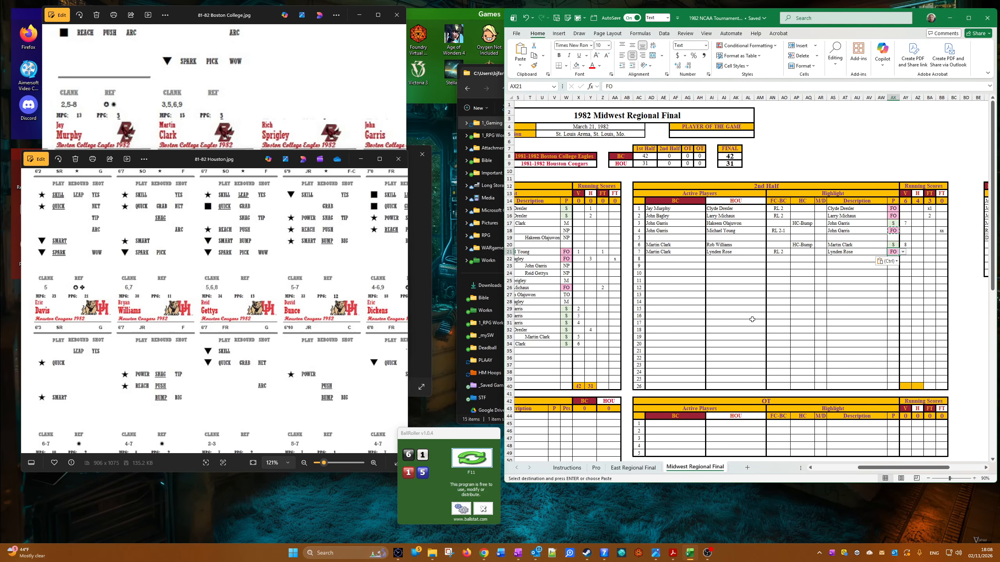
Step: Check Martin Clark's Boston College card, roll the dice, and enter 2 in the seventh 2nd-half row's first FT cell
{"action": "left_click_drag", "start_coordinate": [571, 319], "coordinate": [596, 320]}
{"action": "left_click_drag", "start_coordinate": [869, 468], "coordinate": [867, 466]}
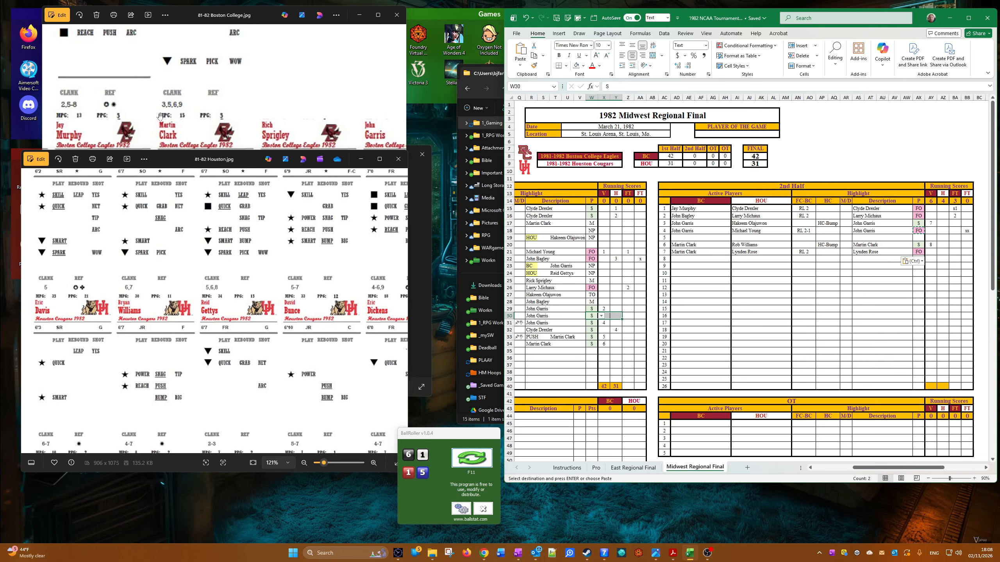
{"action": "left_click", "coordinate": [159, 117]}
{"action": "left_click", "coordinate": [471, 458]}
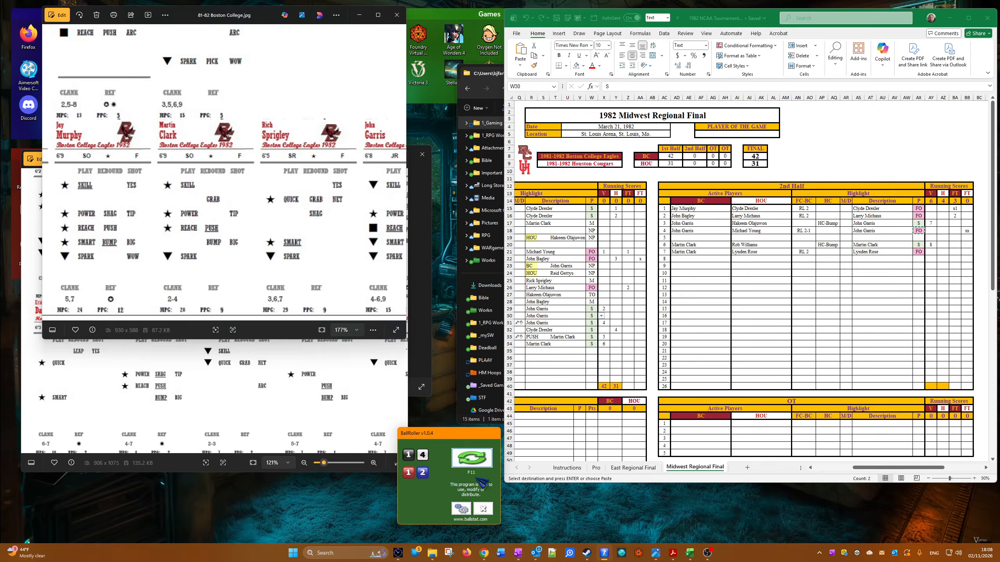
{"action": "left_click", "coordinate": [484, 457]}
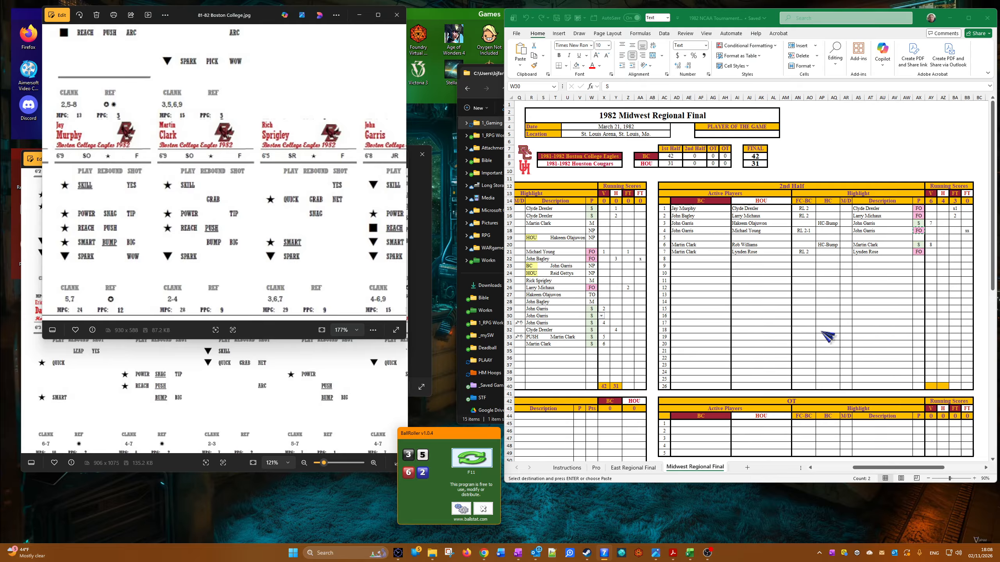
{"action": "left_click", "coordinate": [952, 253]}
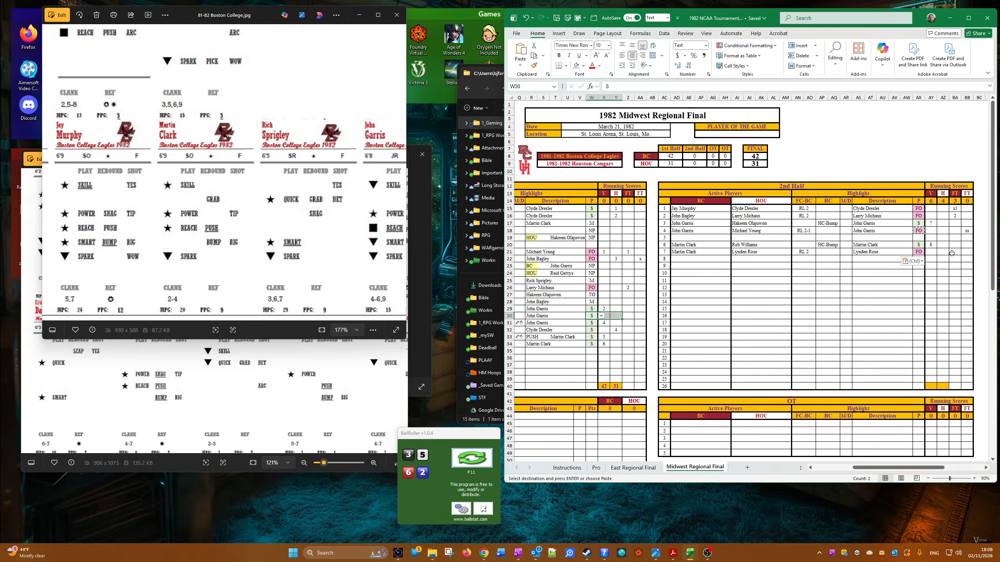
{"action": "left_click", "coordinate": [951, 253]}
{"action": "type", "text": "2"}
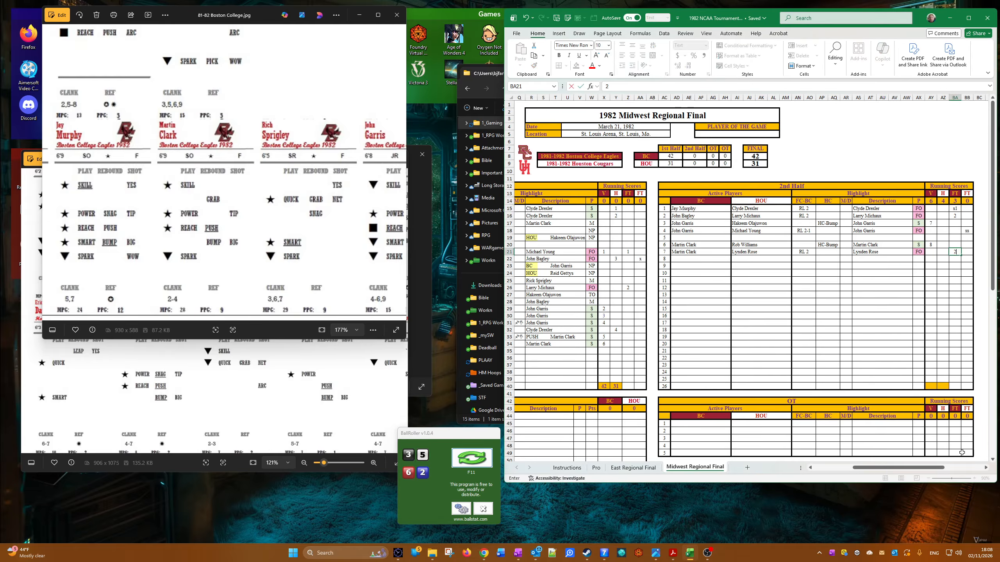
Step: Set the eighth 2nd-half row's active players to Rick Sprigley for BC and Reid Gettys for HOU
{"action": "left_click", "coordinate": [682, 257]}
{"action": "left_click", "coordinate": [686, 259]}
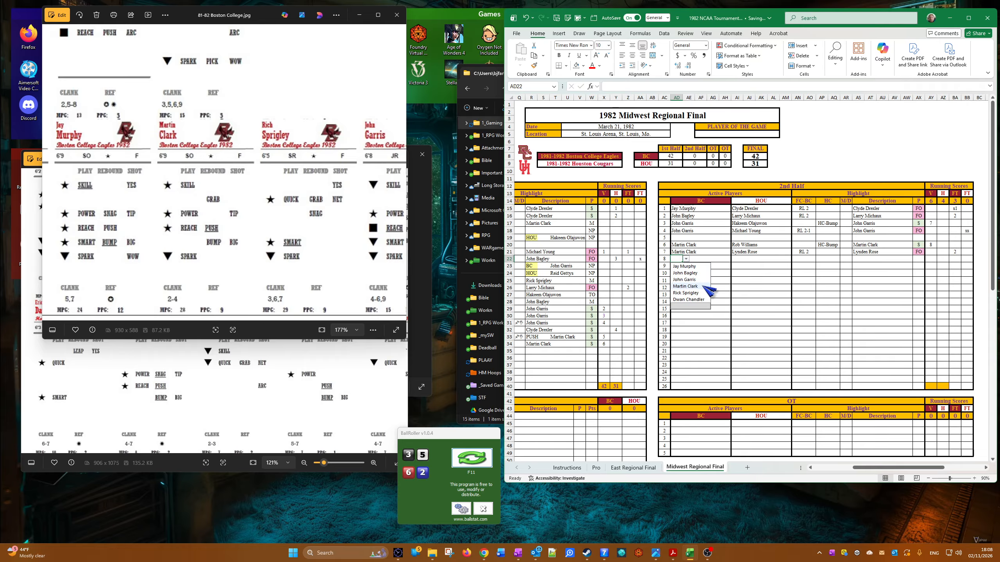
{"action": "left_click", "coordinate": [702, 286]}
{"action": "left_click", "coordinate": [686, 259]}
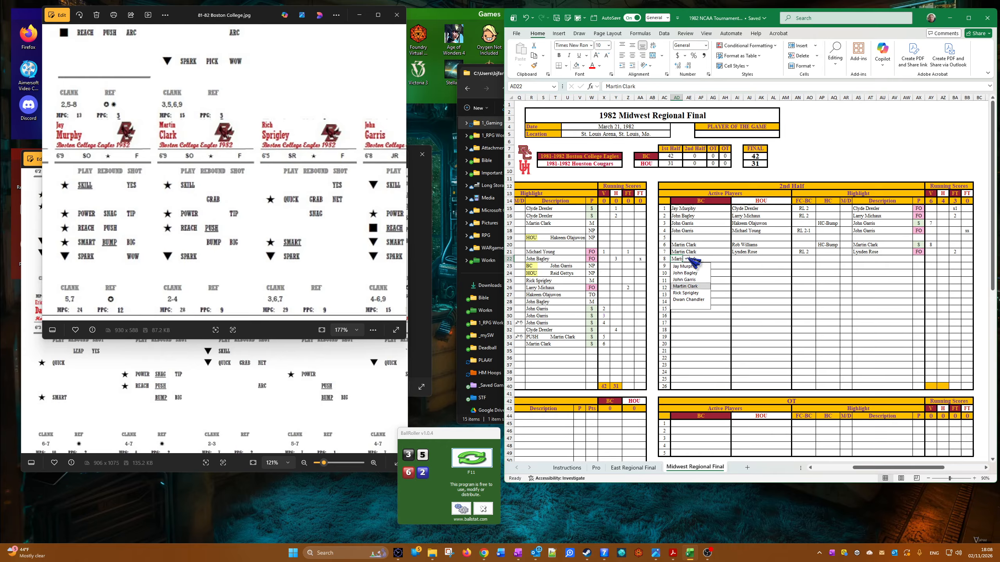
{"action": "left_click", "coordinate": [699, 292]}
{"action": "left_click", "coordinate": [734, 261]}
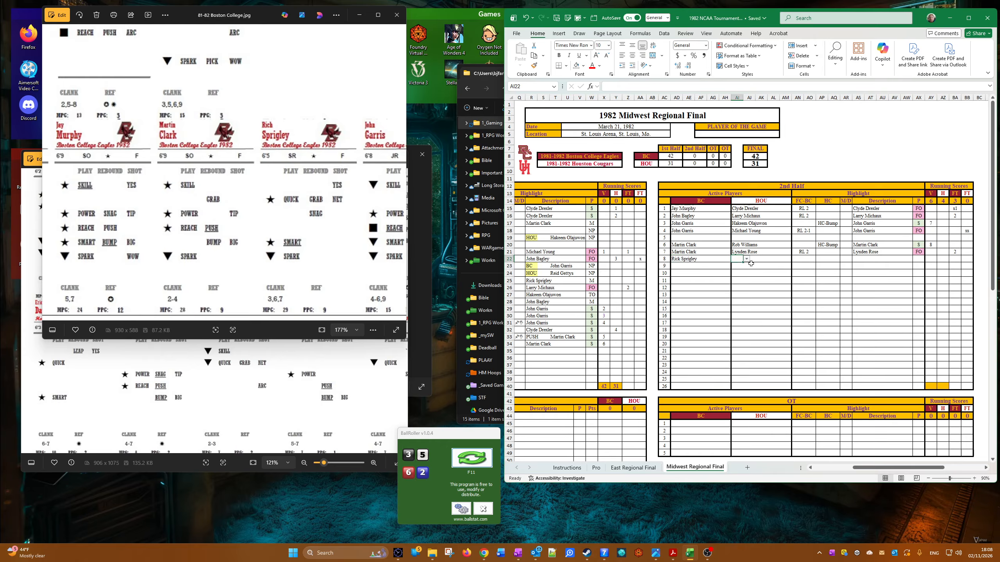
{"action": "left_click", "coordinate": [746, 259]}
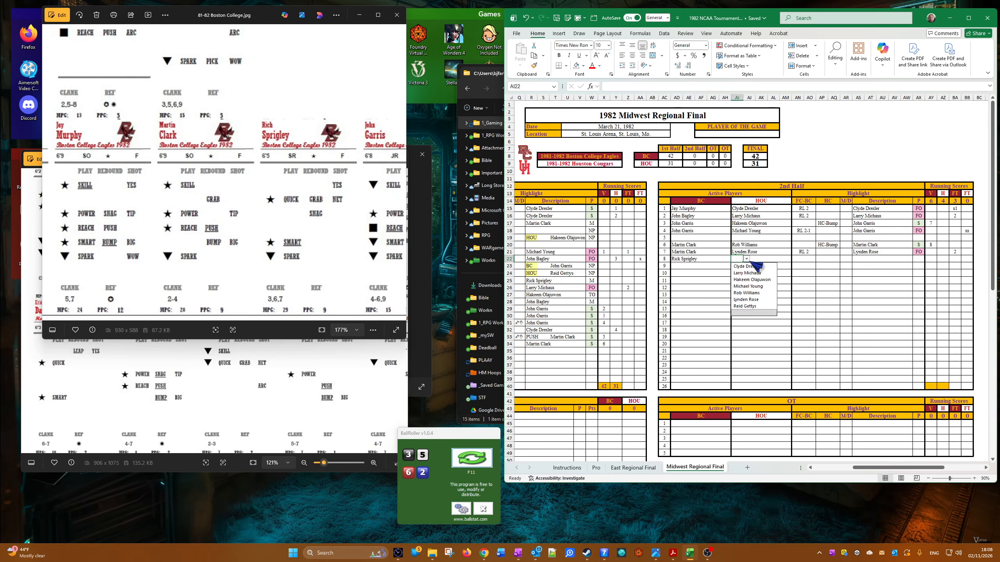
{"action": "left_click", "coordinate": [745, 306]}
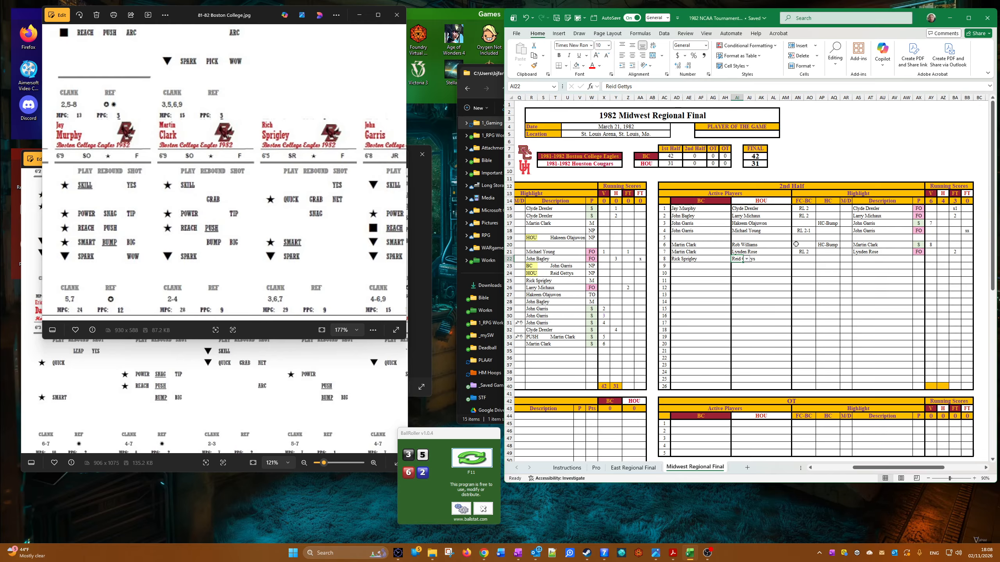
Step: Choose FC-Skill under FC-BC in the eighth 2nd-half row and check Reid Gettys's Houston card
{"action": "left_click", "coordinate": [803, 260]}
{"action": "left_click", "coordinate": [819, 259]}
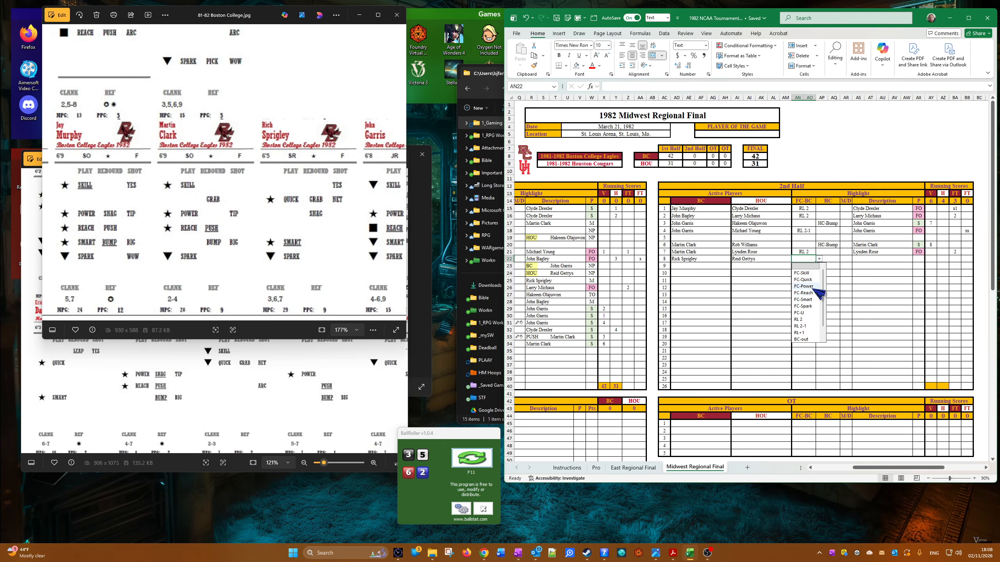
{"action": "left_click", "coordinate": [813, 274]}
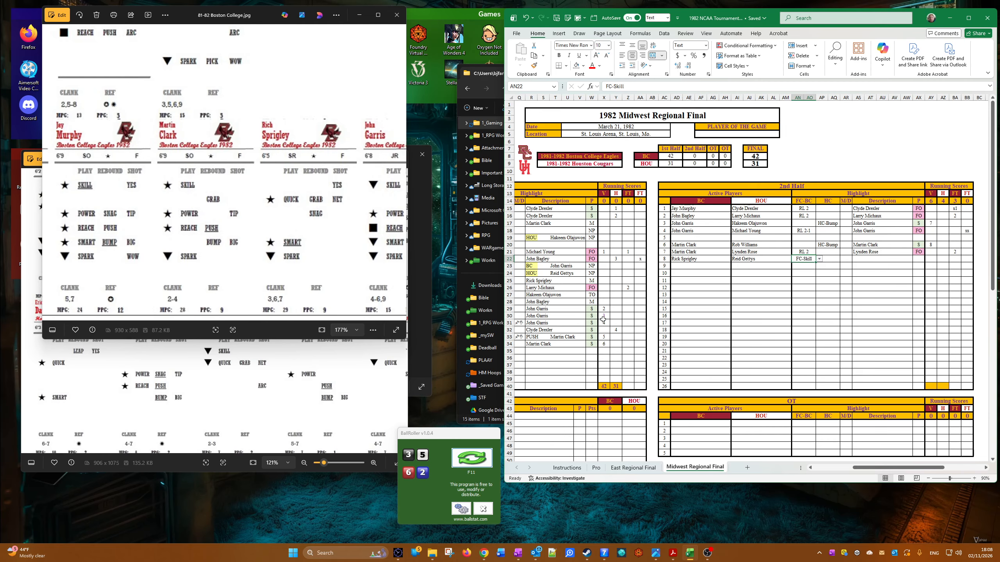
{"action": "left_click", "coordinate": [159, 382]}
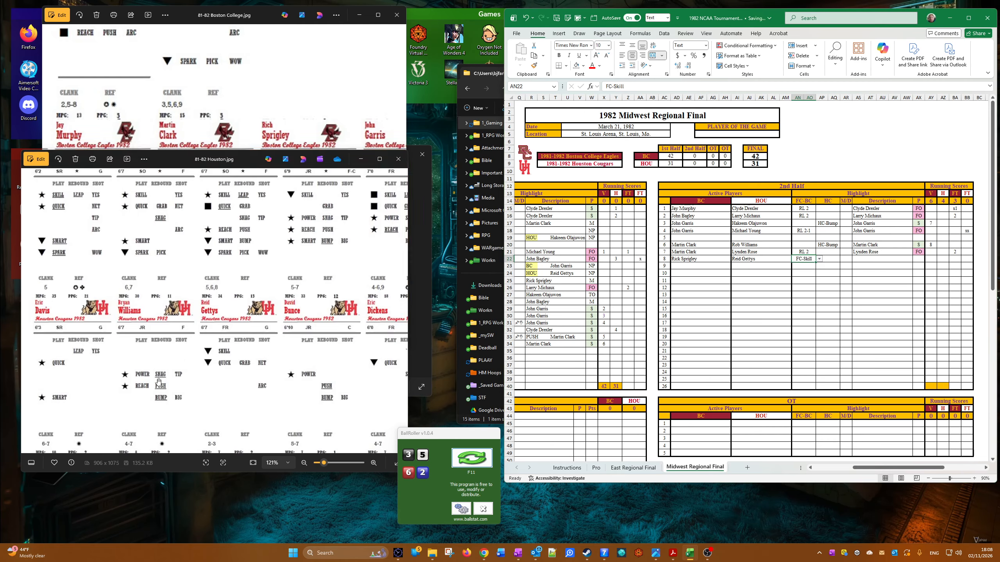
{"action": "scroll", "coordinate": [271, 274], "scroll_direction": "down", "scroll_amount": 4}
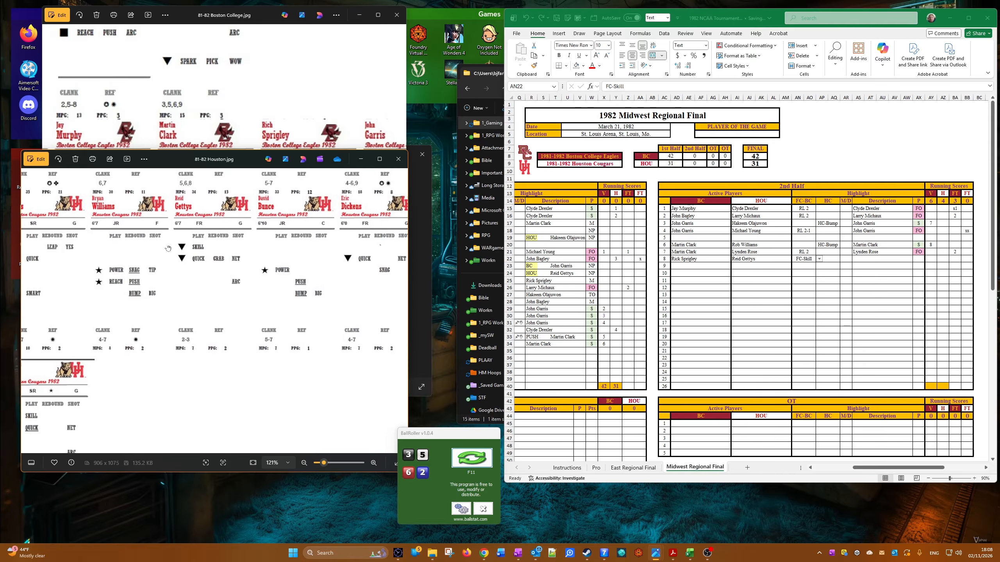
{"action": "scroll", "coordinate": [271, 274], "scroll_direction": "up", "scroll_amount": 5}
{"action": "left_click_drag", "start_coordinate": [229, 360], "coordinate": [228, 308]}
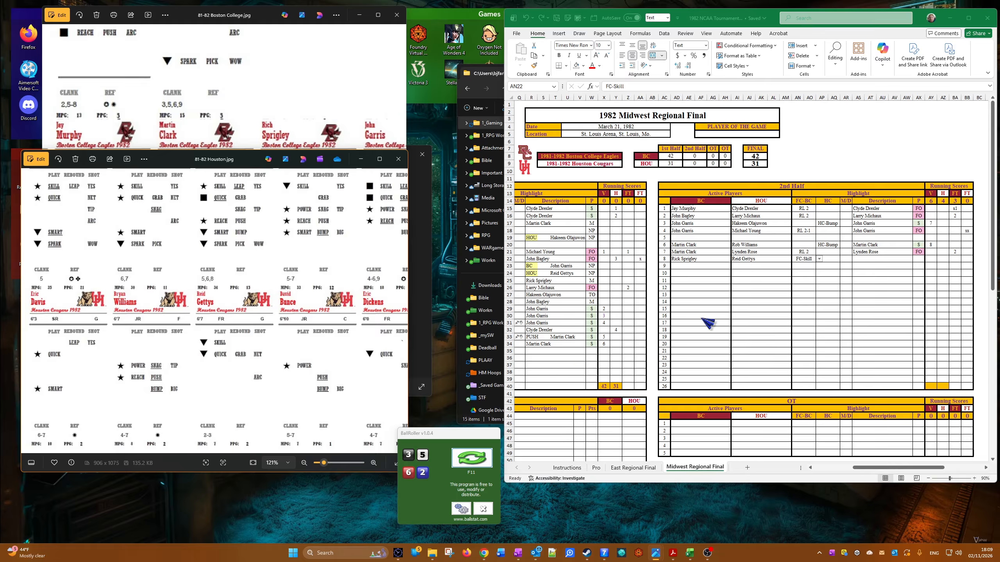
Step: Copy Reid Gettys from the eighth 2nd-half row's HOU cell into its Description as a value
{"action": "left_click", "coordinate": [731, 268]}
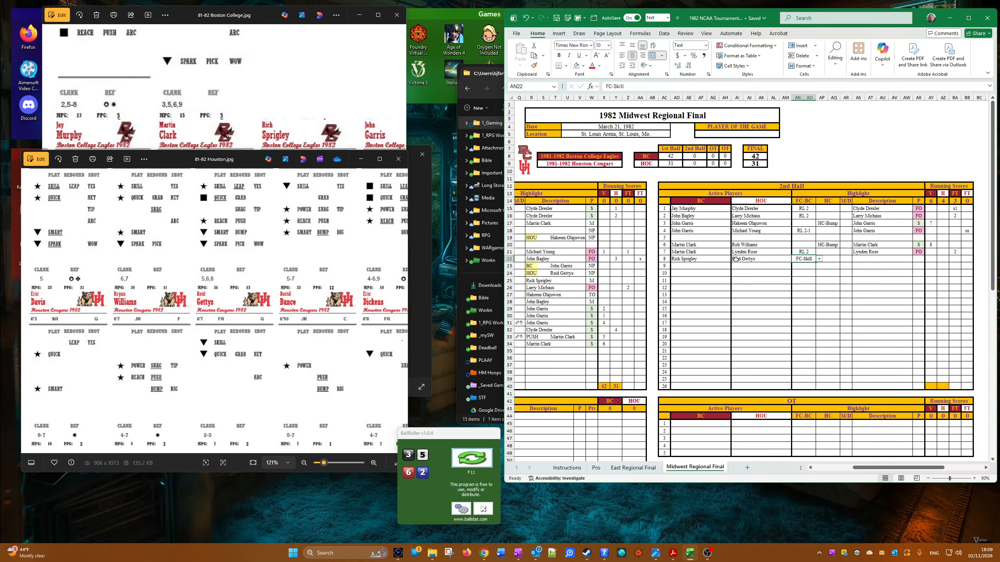
{"action": "right_click", "coordinate": [735, 260]}
{"action": "left_click", "coordinate": [757, 286]}
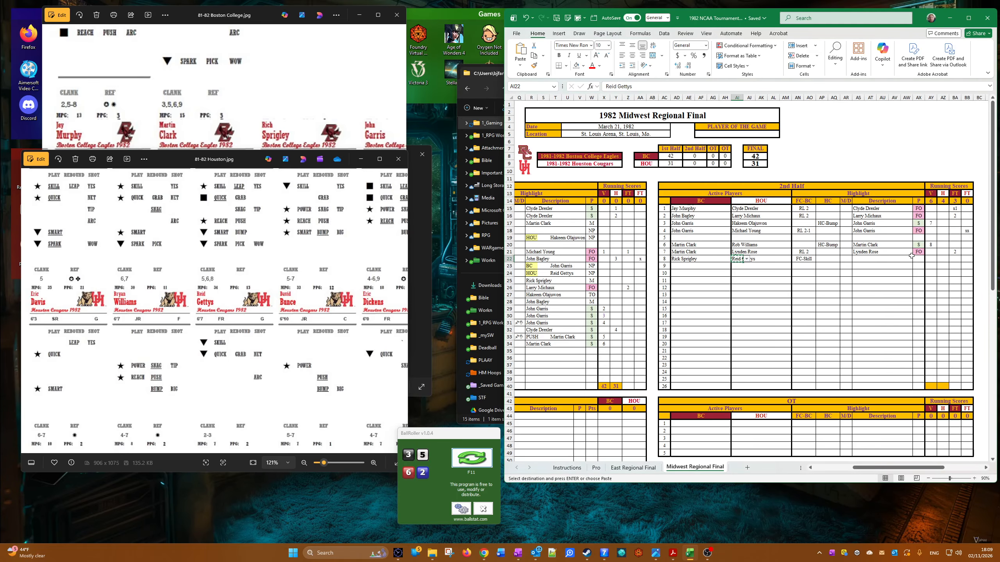
{"action": "right_click", "coordinate": [860, 254]}
{"action": "left_click", "coordinate": [858, 263]}
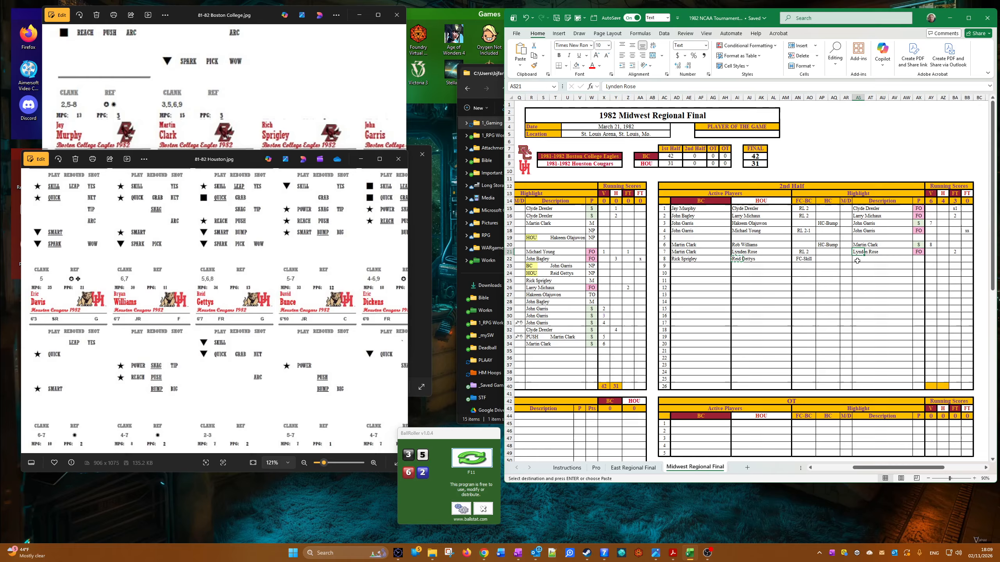
{"action": "right_click", "coordinate": [857, 261]}
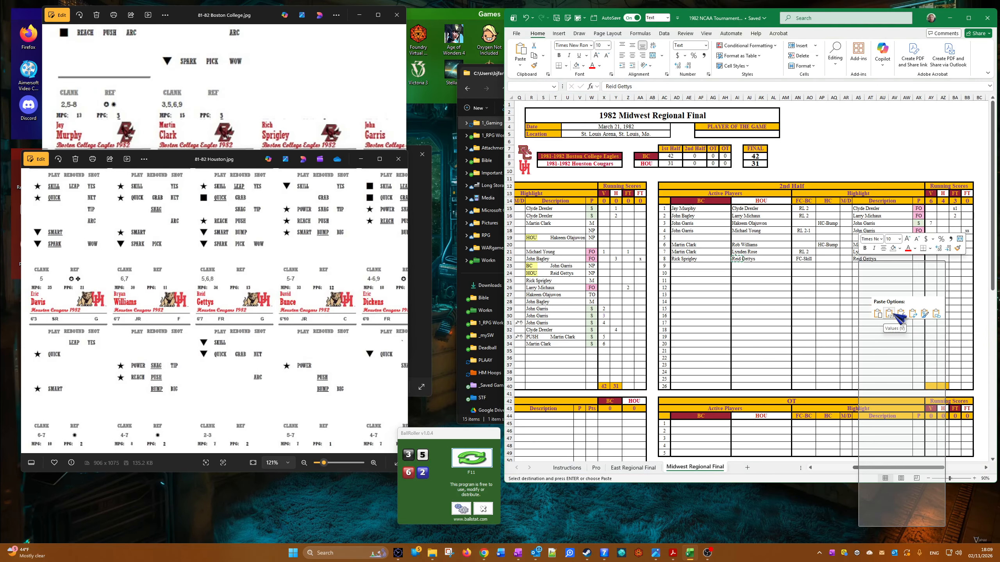
{"action": "left_click", "coordinate": [900, 314]}
Step: Set the eighth 2nd-half row's P result to DX in the Forced Score style, and enter 9 in its V score cell
{"action": "left_click", "coordinate": [926, 261]}
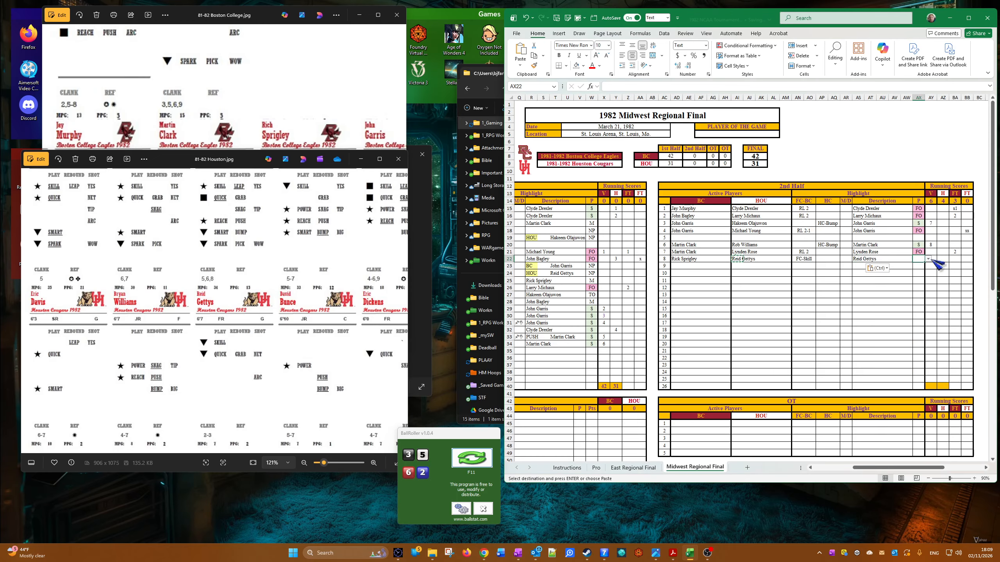
{"action": "left_click", "coordinate": [928, 260]}
{"action": "left_click", "coordinate": [923, 287]}
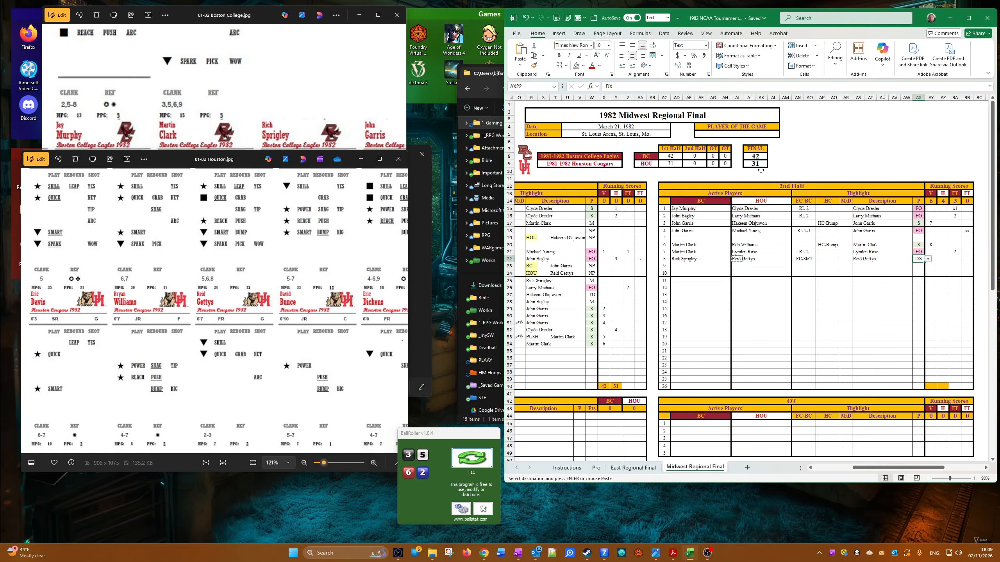
{"action": "left_click", "coordinate": [584, 18]}
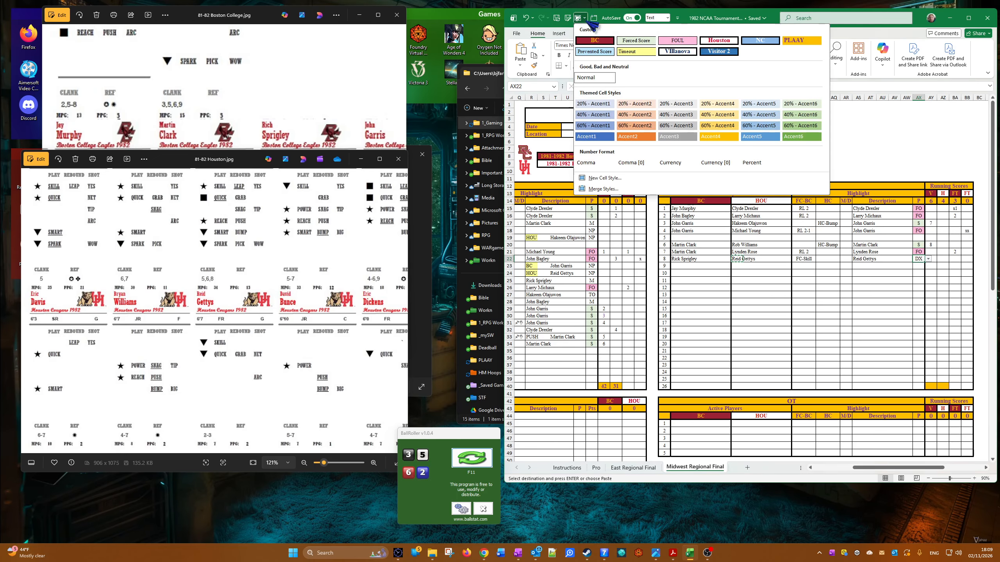
{"action": "left_click", "coordinate": [635, 41]}
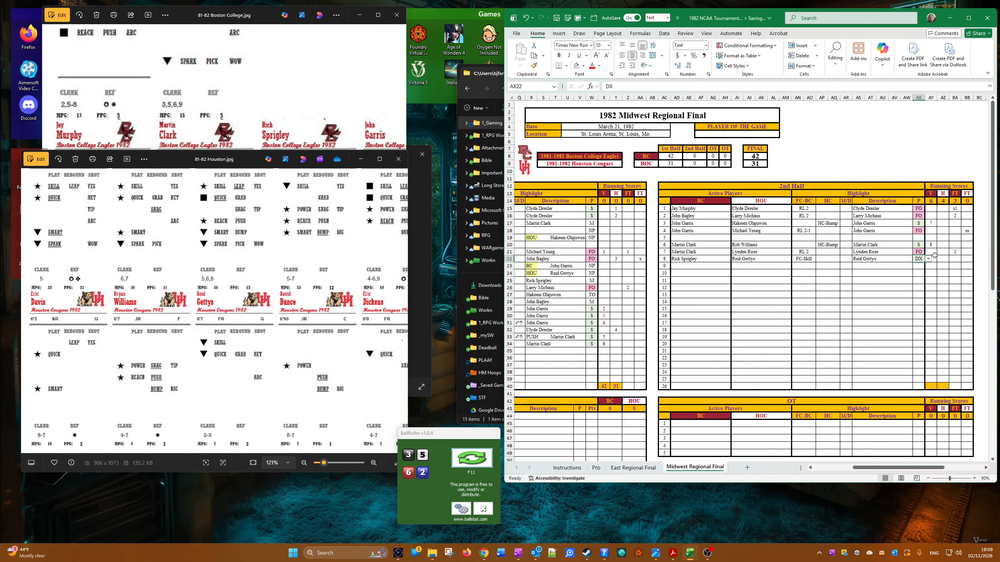
{"action": "left_click", "coordinate": [931, 261]}
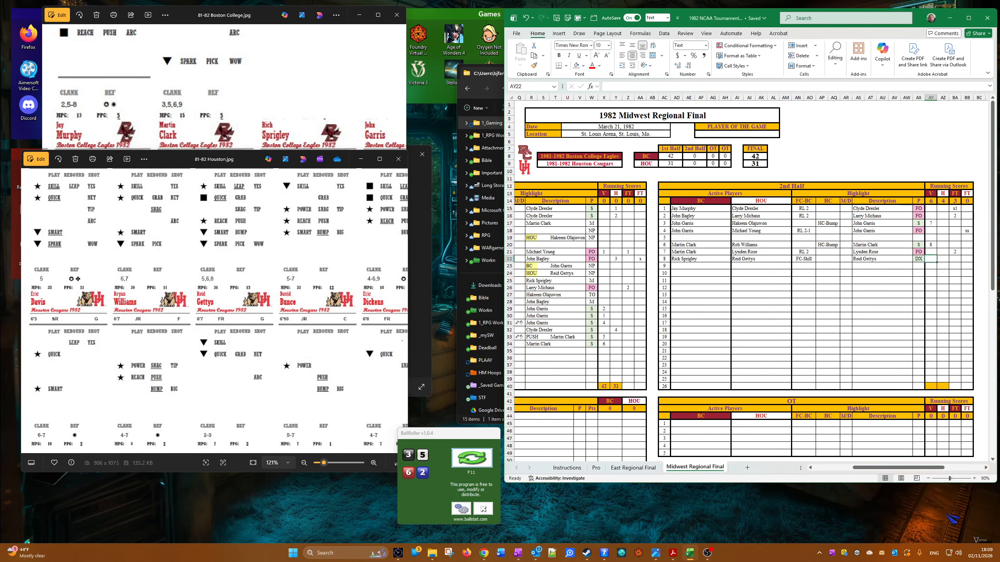
{"action": "type", "text": "9"}
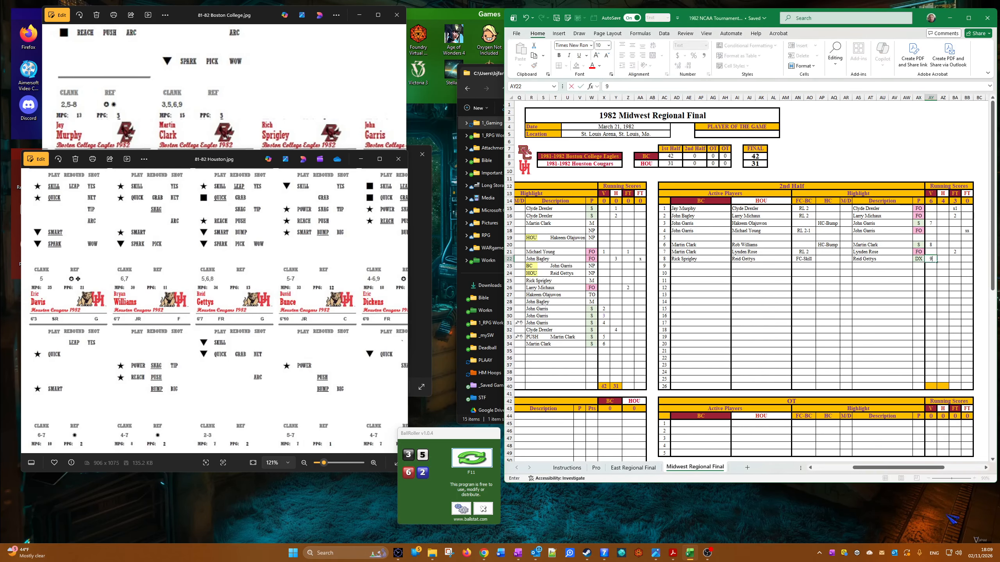
Step: Set the ninth 2nd-half row's active players to Dwan Chandler for BC and Clyde Drexler for HOU, with BC-out under FC-BC
{"action": "left_click", "coordinate": [680, 266]}
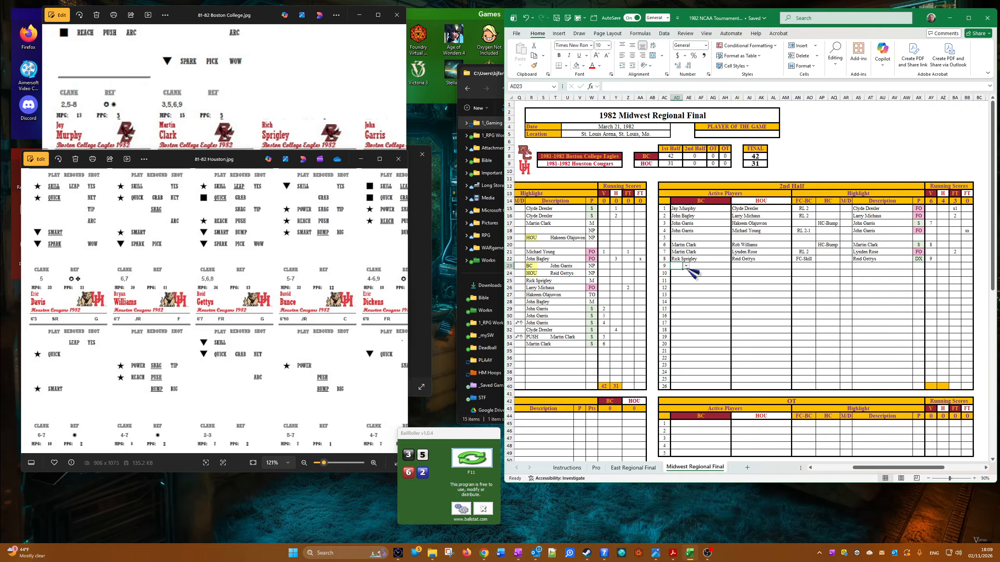
{"action": "left_click", "coordinate": [686, 266]}
{"action": "left_click", "coordinate": [709, 307]}
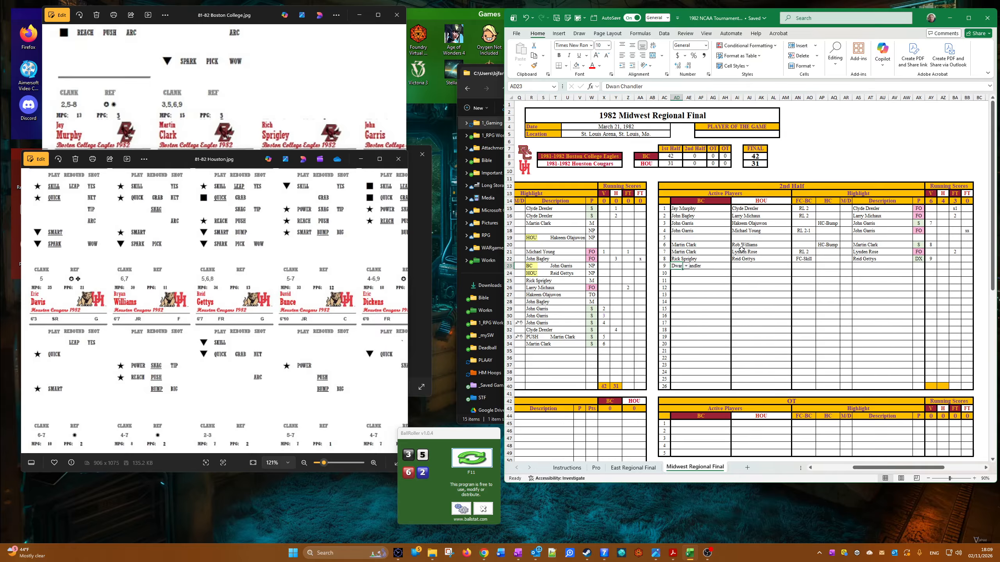
{"action": "left_click", "coordinate": [740, 266]}
{"action": "left_click", "coordinate": [746, 267]}
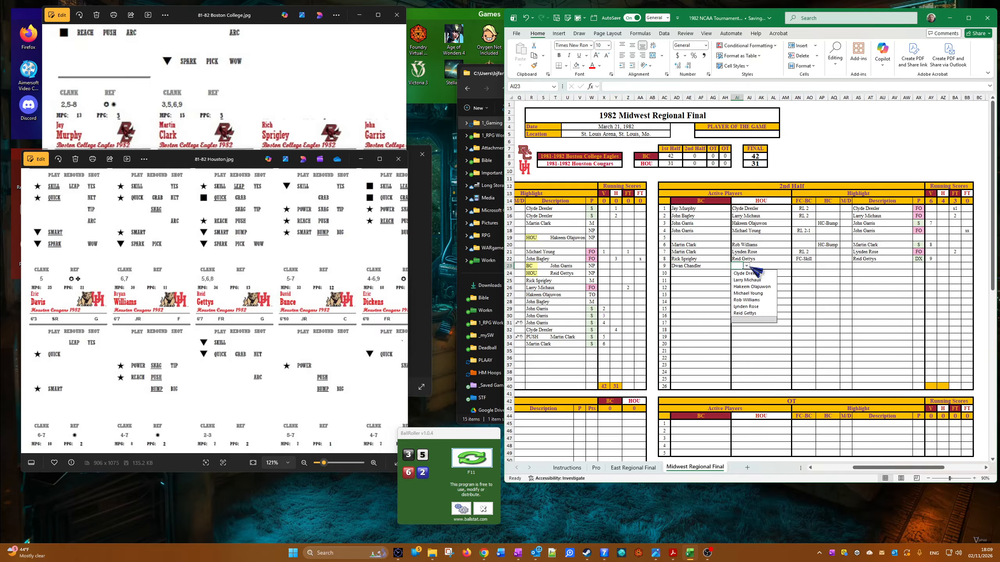
{"action": "left_click", "coordinate": [751, 273]}
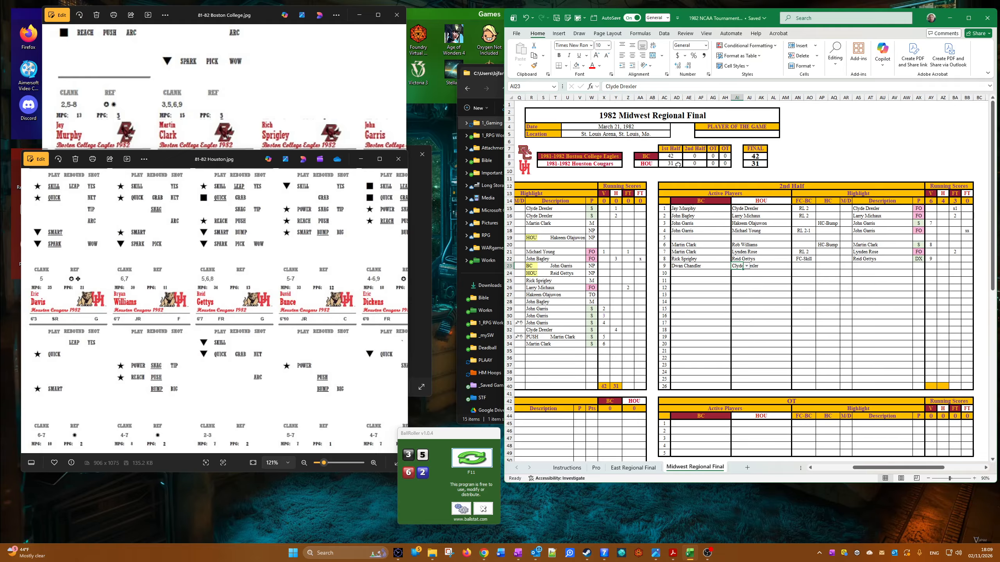
{"action": "left_click", "coordinate": [746, 266]}
{"action": "left_click", "coordinate": [750, 272]}
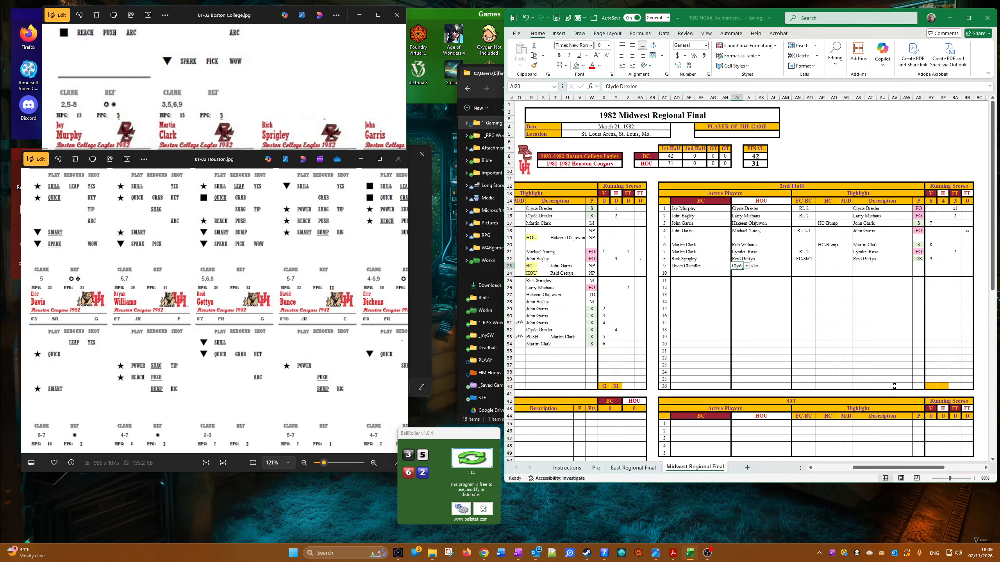
{"action": "left_click", "coordinate": [814, 266]}
{"action": "left_click", "coordinate": [818, 266]}
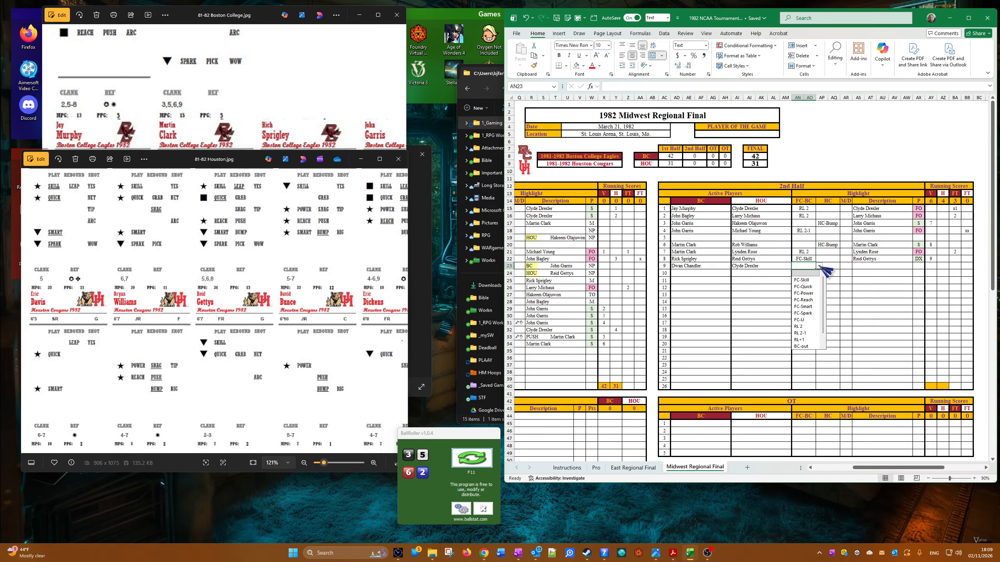
{"action": "left_click", "coordinate": [805, 347]}
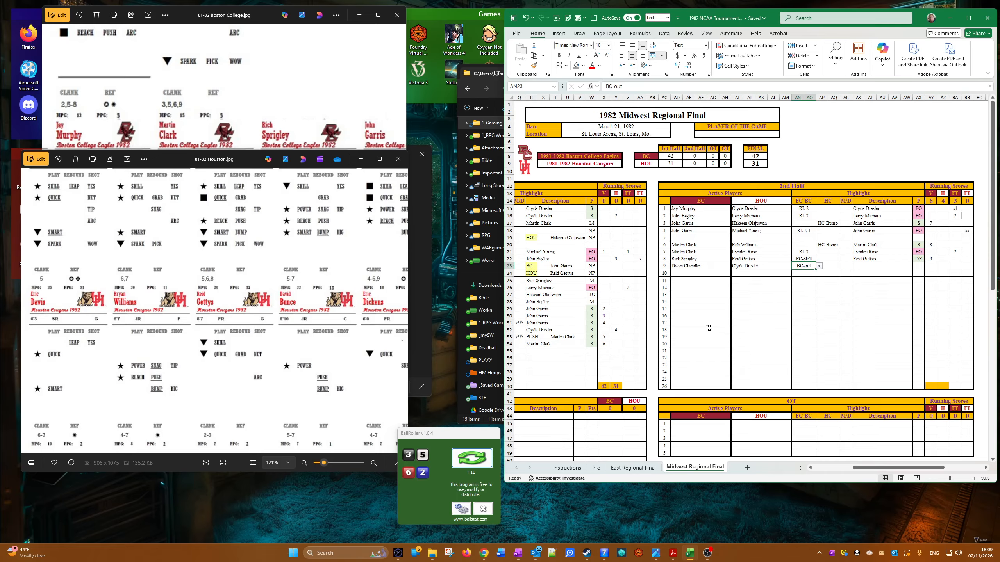
Step: Enter BC in the ninth 2nd-half row's Description and apply the Timeout cell style to it
{"action": "left_click", "coordinate": [863, 266]}
{"action": "type", "text": "BC"}
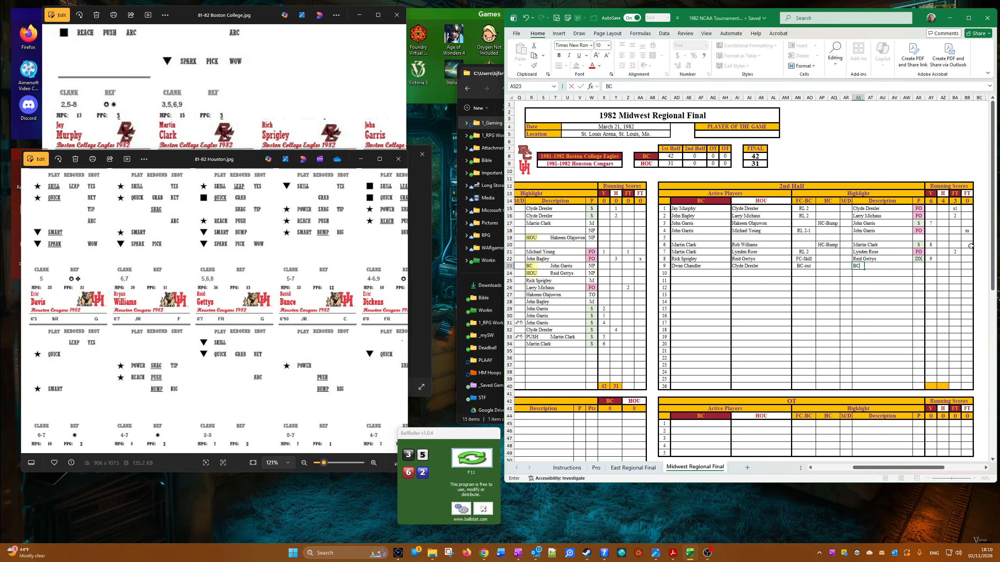
{"action": "left_click", "coordinate": [874, 312]}
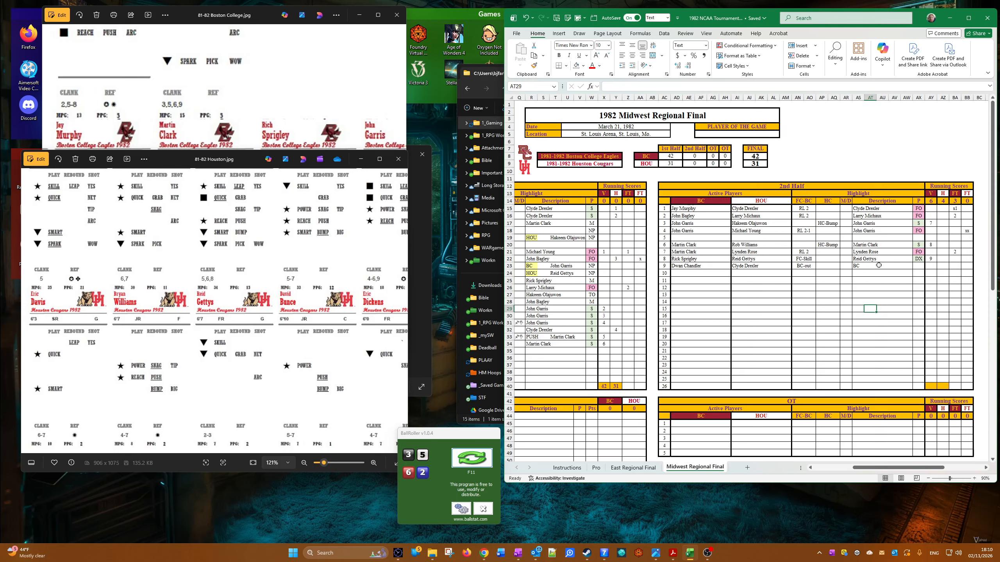
{"action": "left_click", "coordinate": [861, 267]}
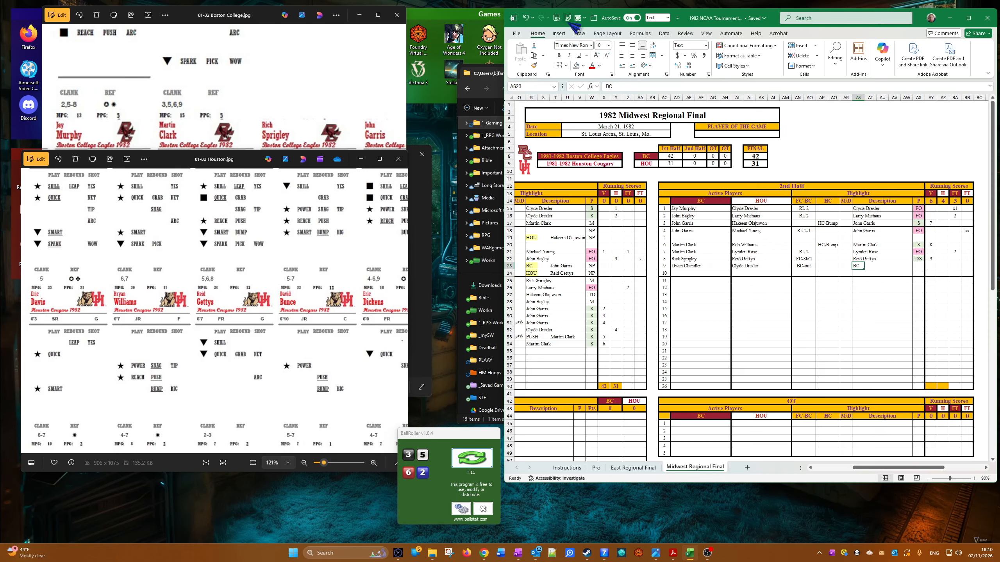
{"action": "left_click", "coordinate": [584, 18]}
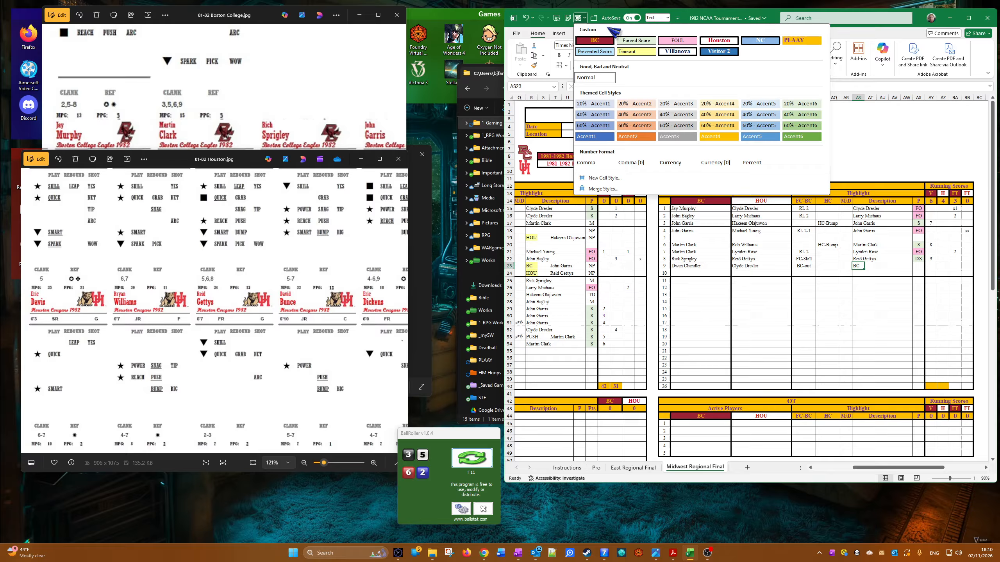
{"action": "left_click", "coordinate": [625, 56]}
Step: Examine the full set of Boston College player cards and the Team Deck rosters beside the 2nd Half table
{"action": "left_click", "coordinate": [290, 91]}
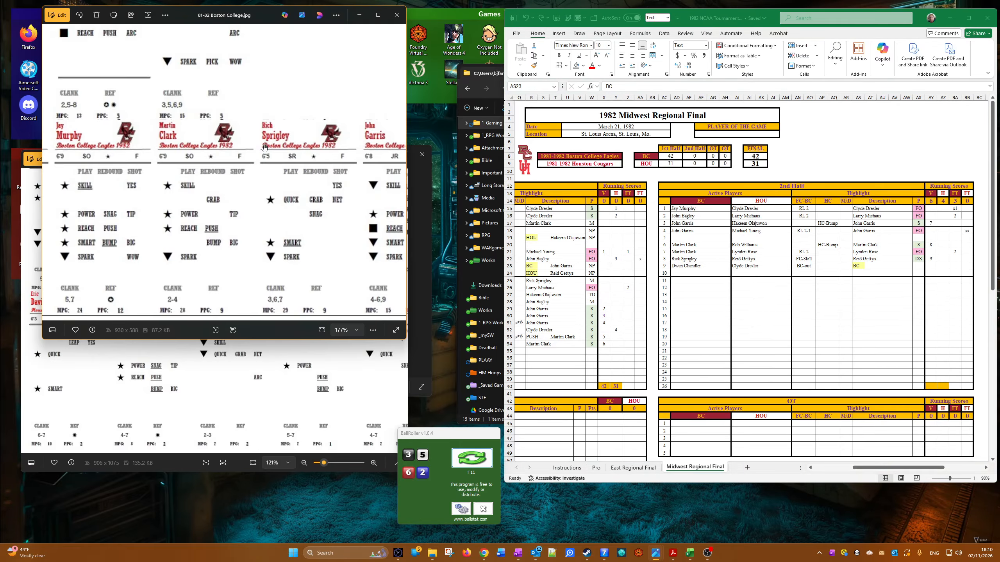
{"action": "scroll", "coordinate": [211, 284], "scroll_direction": "up", "scroll_amount": 1}
{"action": "scroll", "coordinate": [221, 271], "scroll_direction": "down", "scroll_amount": 3}
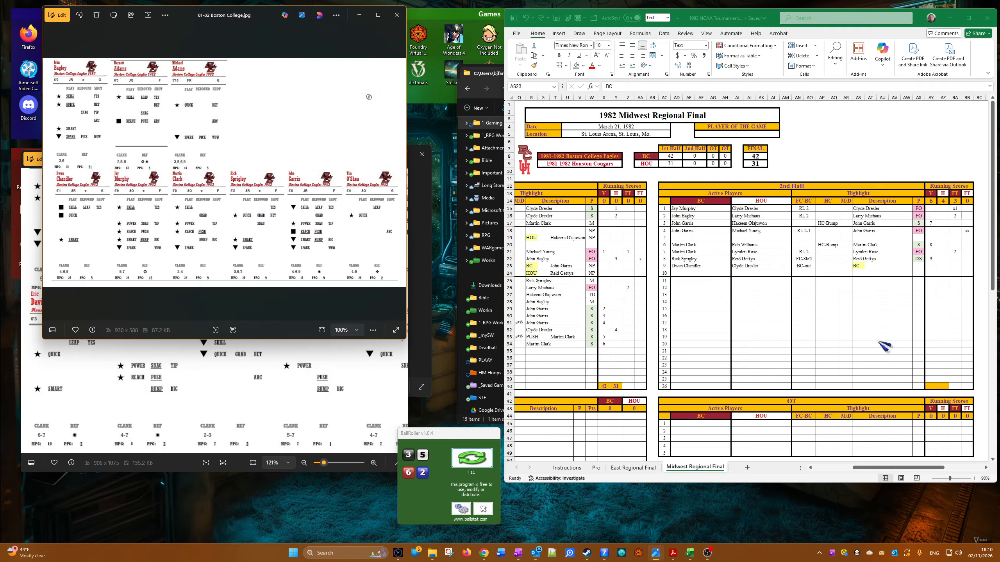
{"action": "left_click", "coordinate": [868, 469]}
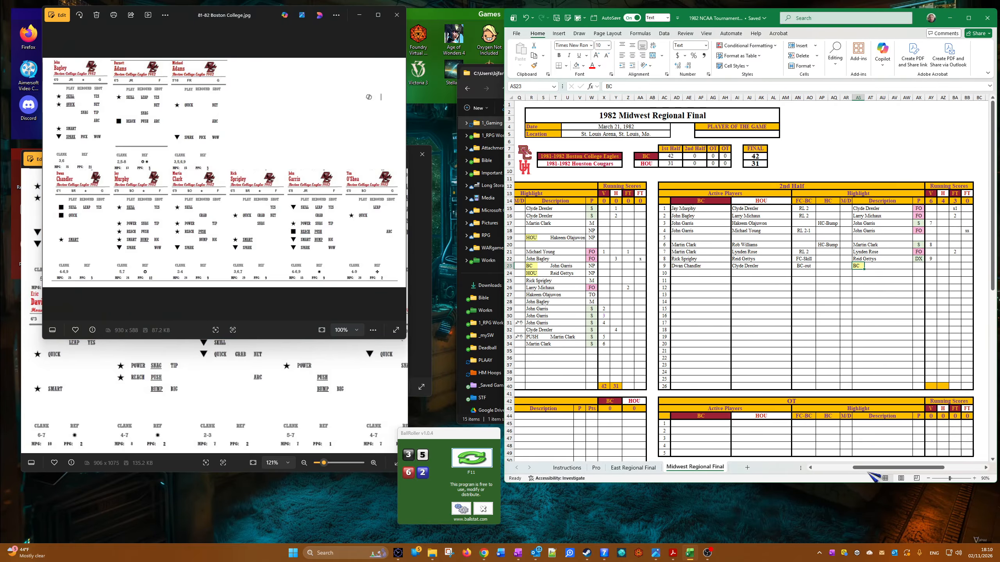
{"action": "left_click_drag", "start_coordinate": [897, 467], "coordinate": [935, 468]}
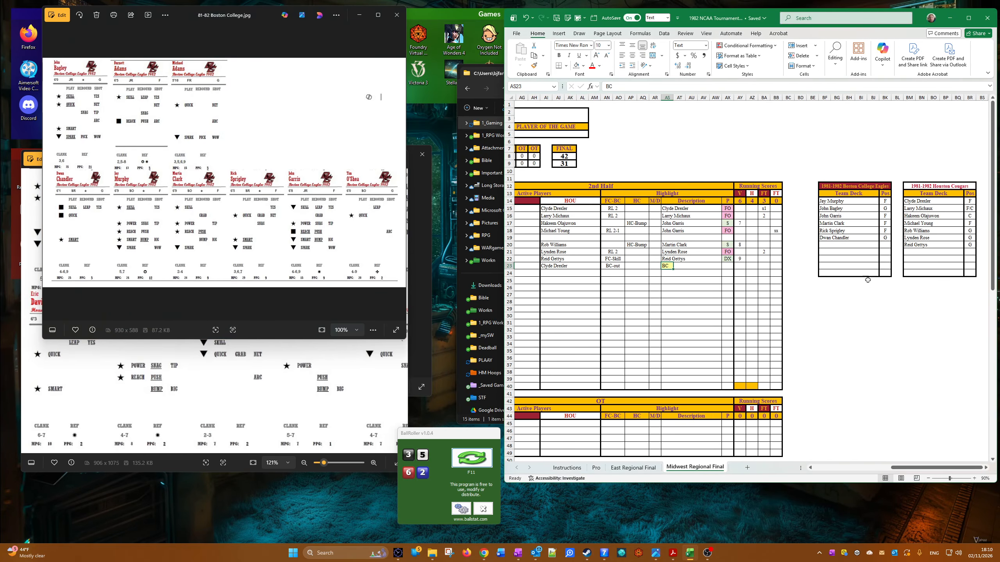
Step: Move Dwan Chandler one row down in the Boston College Team Deck, copying his position G along and clearing the original name cell
{"action": "left_click_drag", "start_coordinate": [823, 238], "coordinate": [883, 238]}
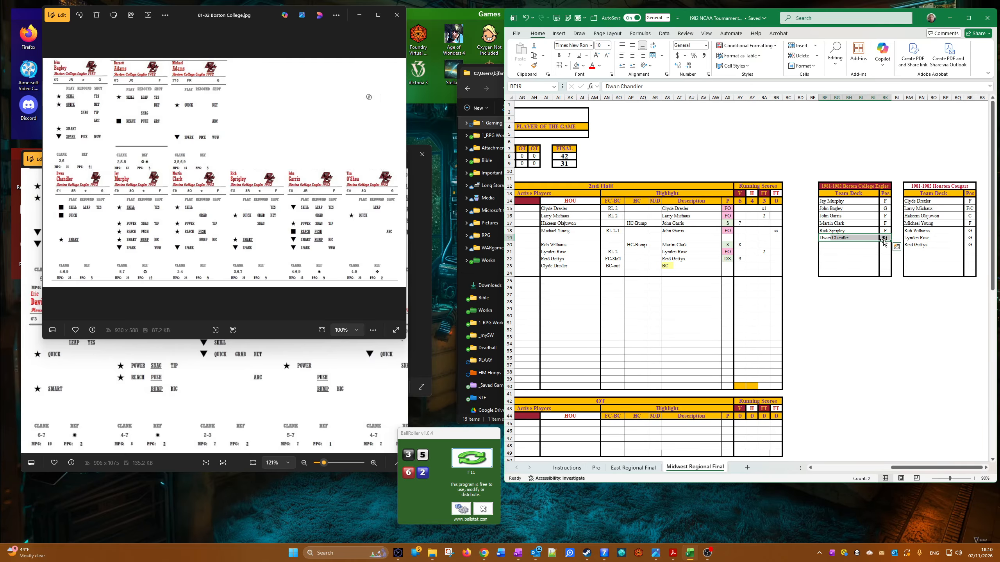
{"action": "right_click", "coordinate": [883, 239]}
{"action": "left_click", "coordinate": [901, 266]}
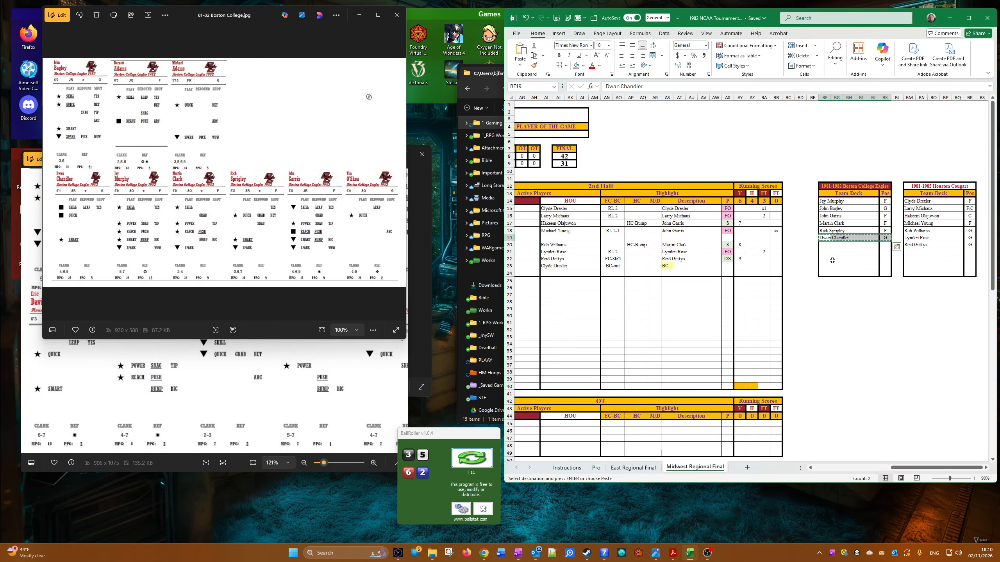
{"action": "right_click", "coordinate": [832, 245]}
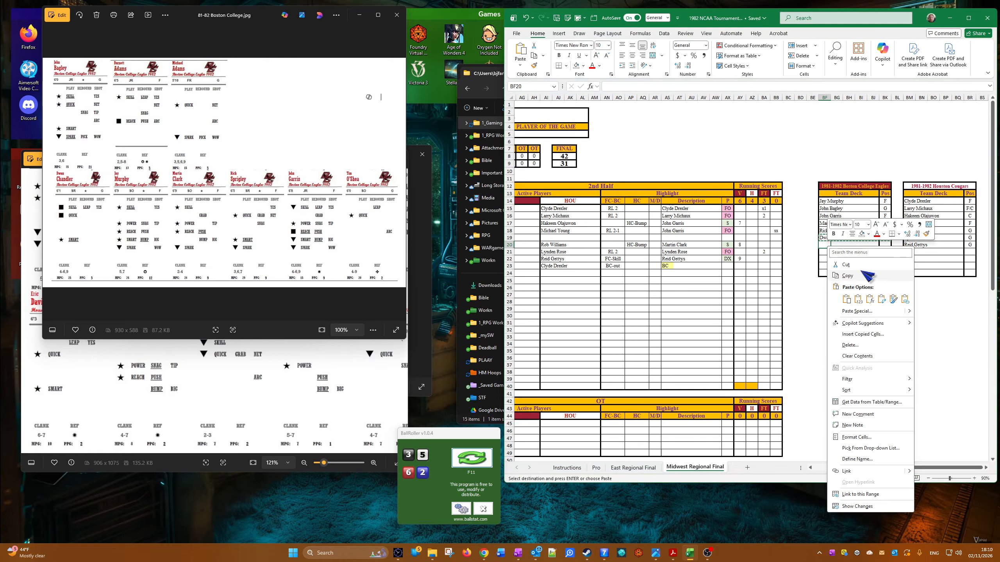
{"action": "left_click", "coordinate": [862, 301]}
{"action": "left_click", "coordinate": [831, 238]}
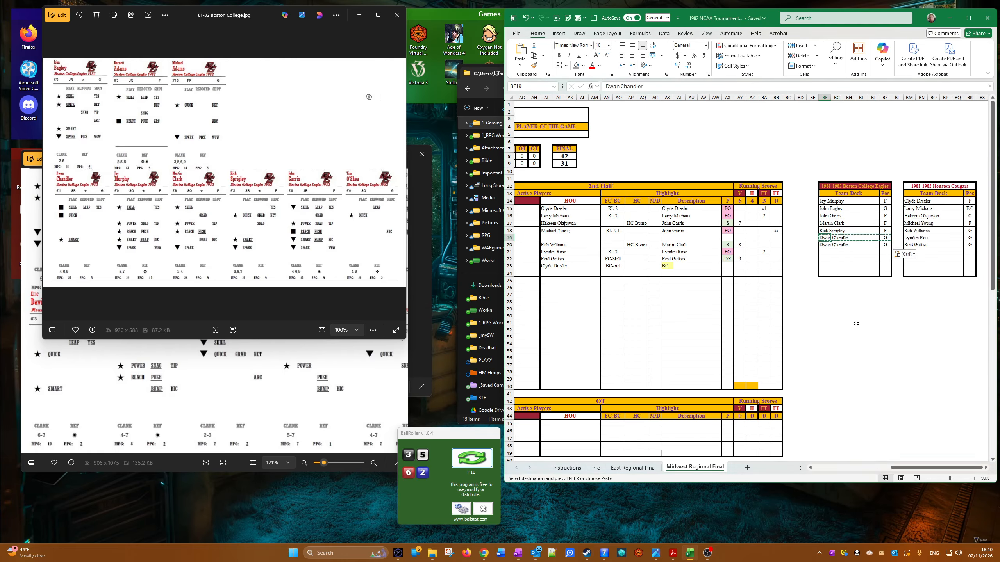
{"action": "key", "text": "Delete"}
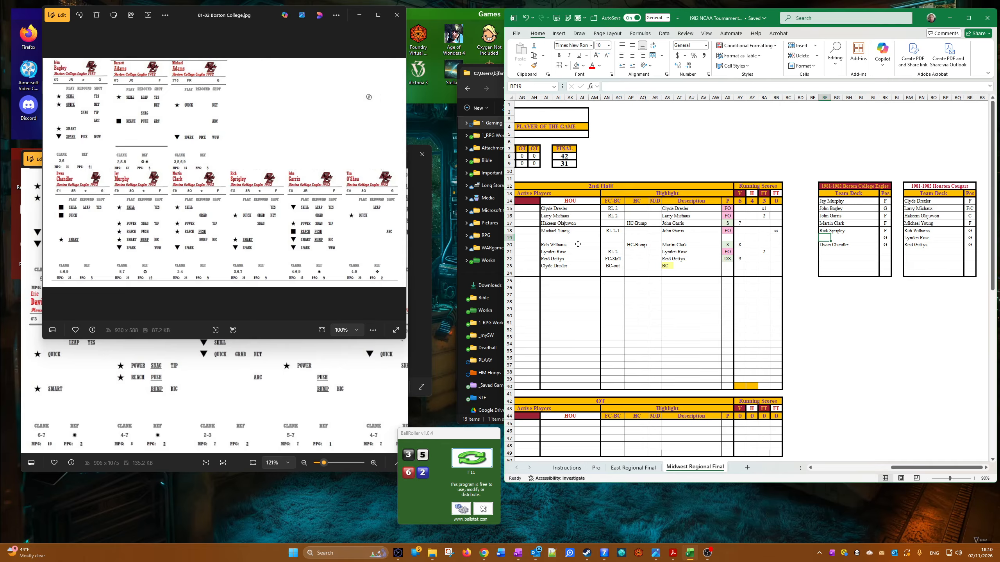
Step: Check Burnett Adams's player card and enter him with position F in the emptied Boston College Team Deck row
{"action": "left_click", "coordinate": [208, 169]}
{"action": "scroll", "coordinate": [209, 168], "scroll_direction": "up", "scroll_amount": 3}
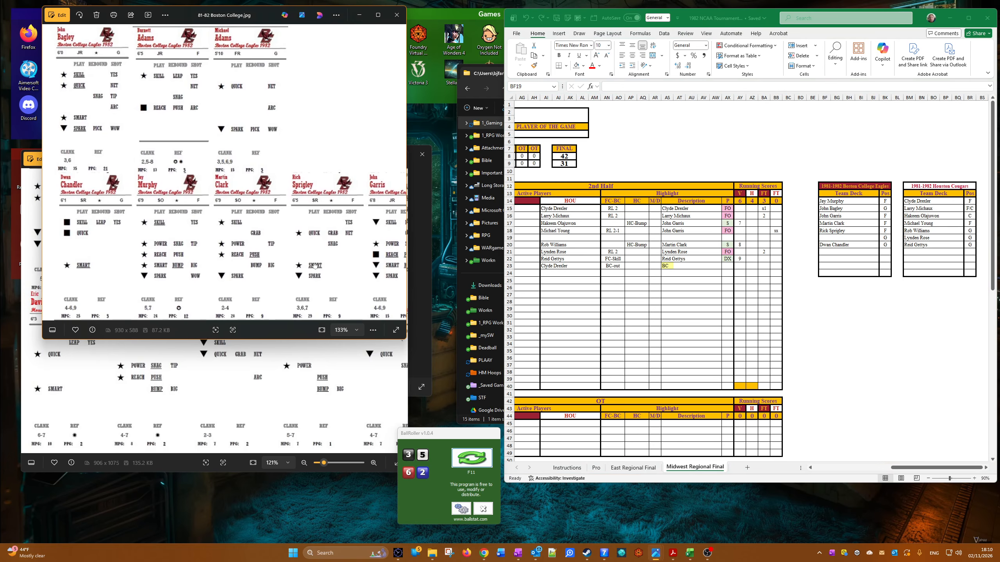
{"action": "left_click_drag", "start_coordinate": [316, 265], "coordinate": [243, 311]}
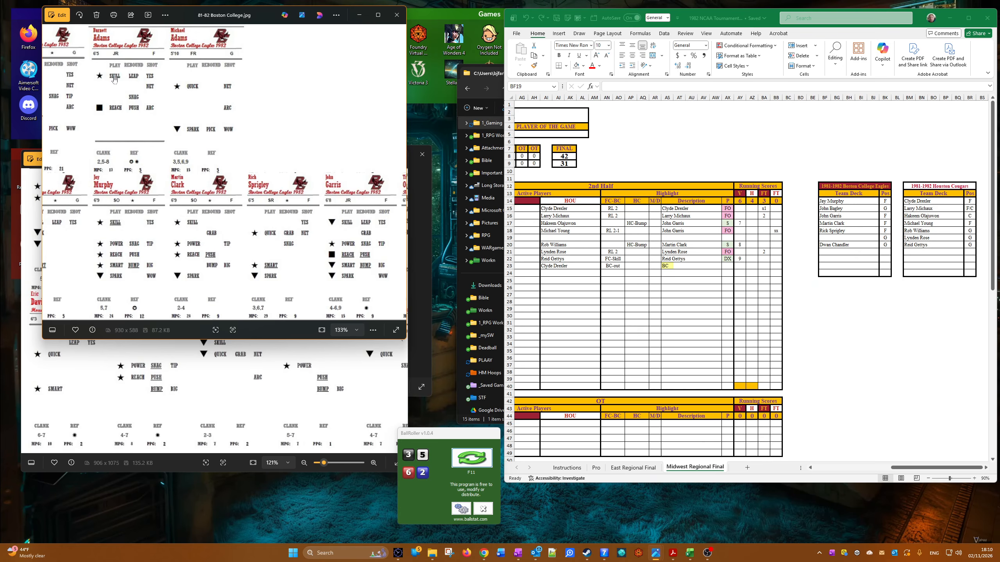
{"action": "scroll", "coordinate": [114, 78], "scroll_direction": "up", "scroll_amount": 5}
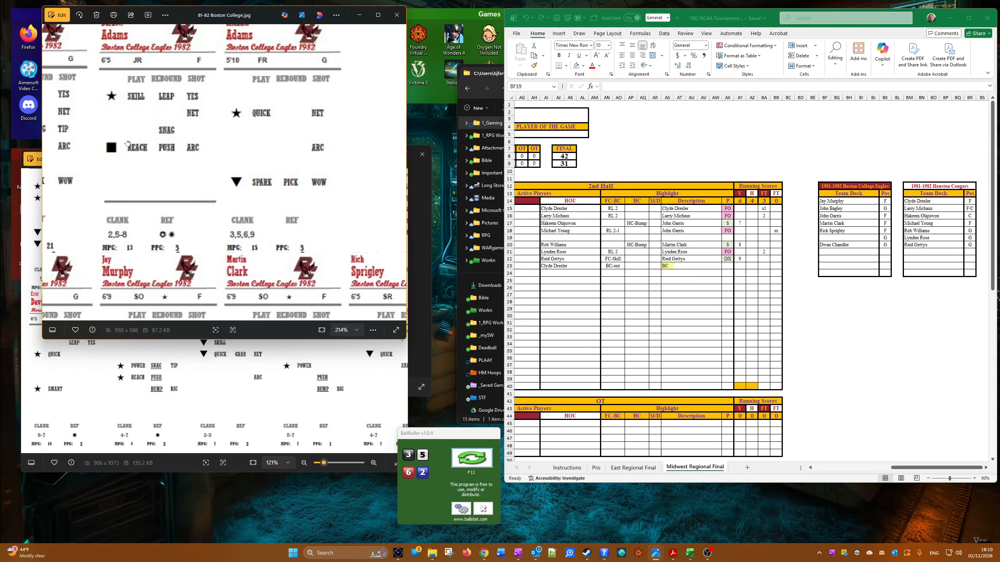
{"action": "left_click", "coordinate": [837, 248]}
{"action": "type", "text": "Burnett A"}
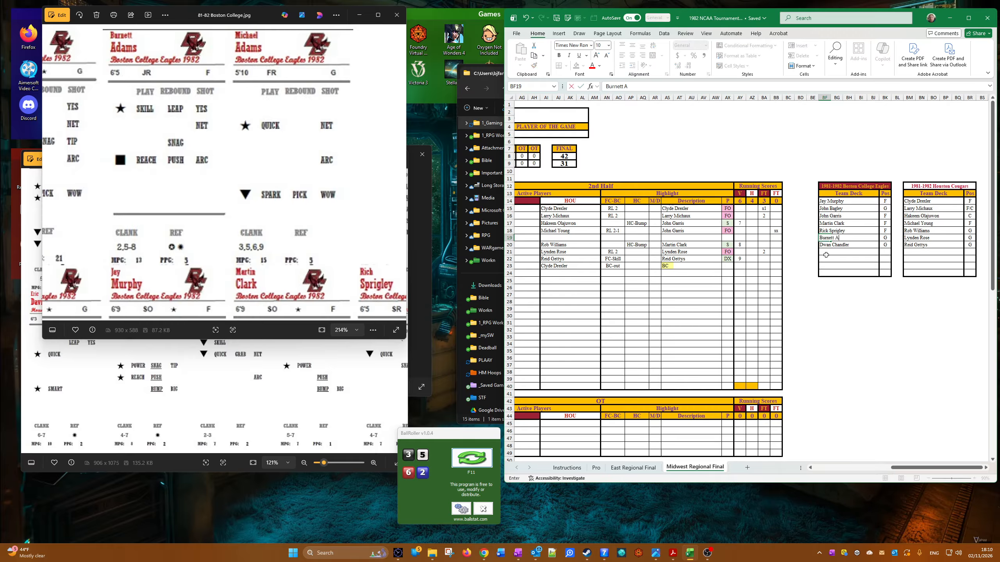
{"action": "type", "text": "dams"}
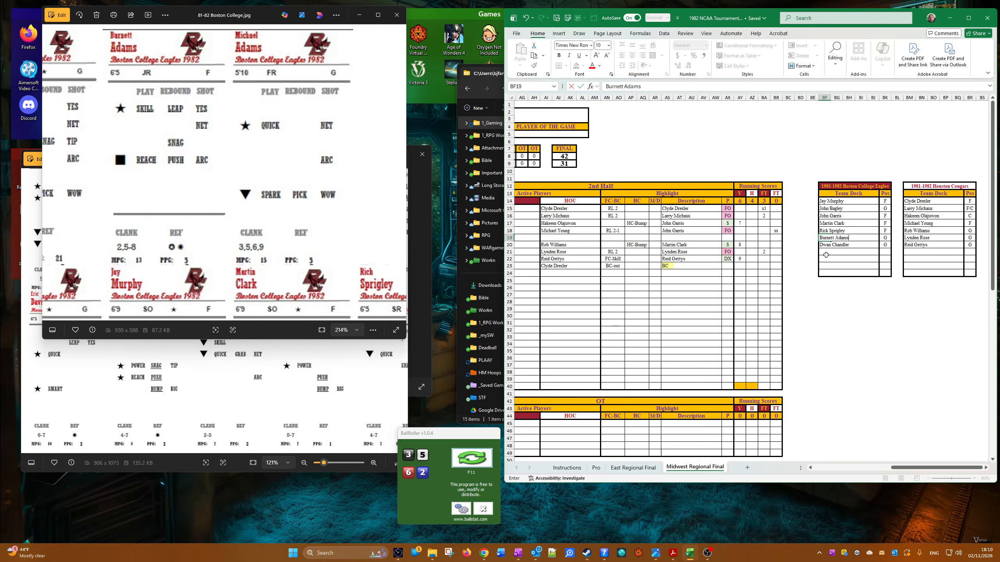
{"action": "key", "text": "Tab"}
{"action": "type", "text": "F"}
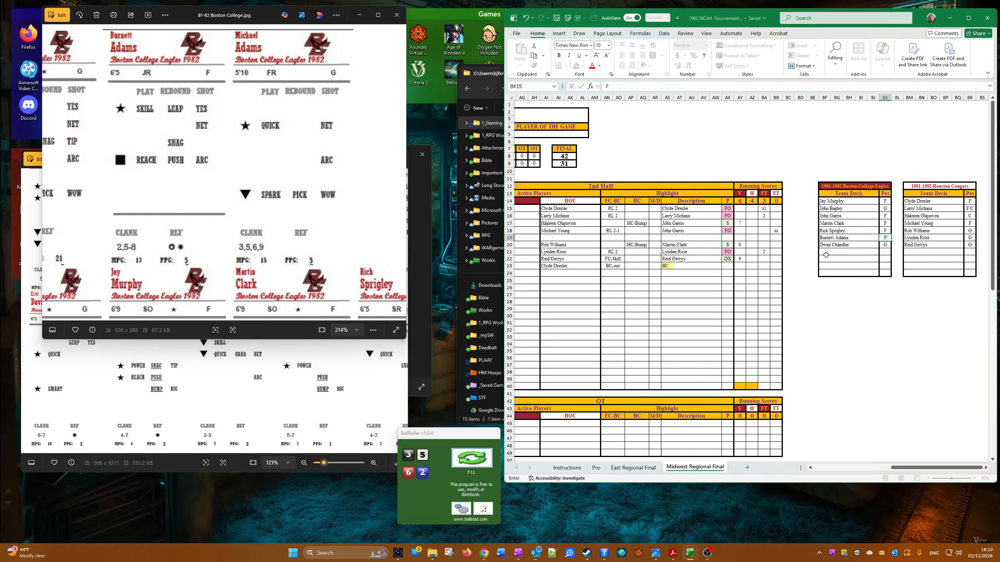
{"action": "left_click", "coordinate": [859, 311]}
{"action": "left_click", "coordinate": [822, 239]}
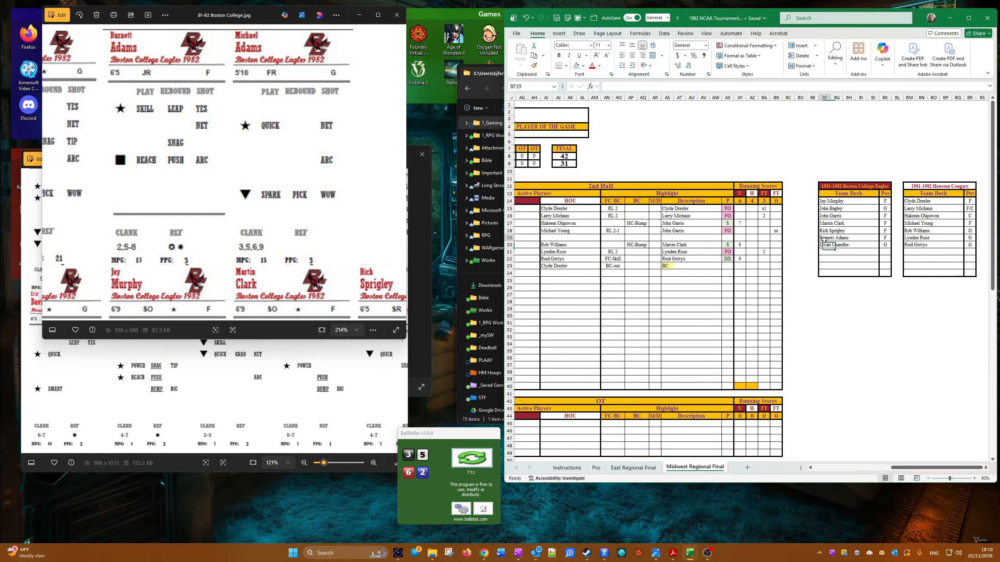
{"action": "right_click", "coordinate": [822, 239]}
{"action": "left_click", "coordinate": [846, 272]}
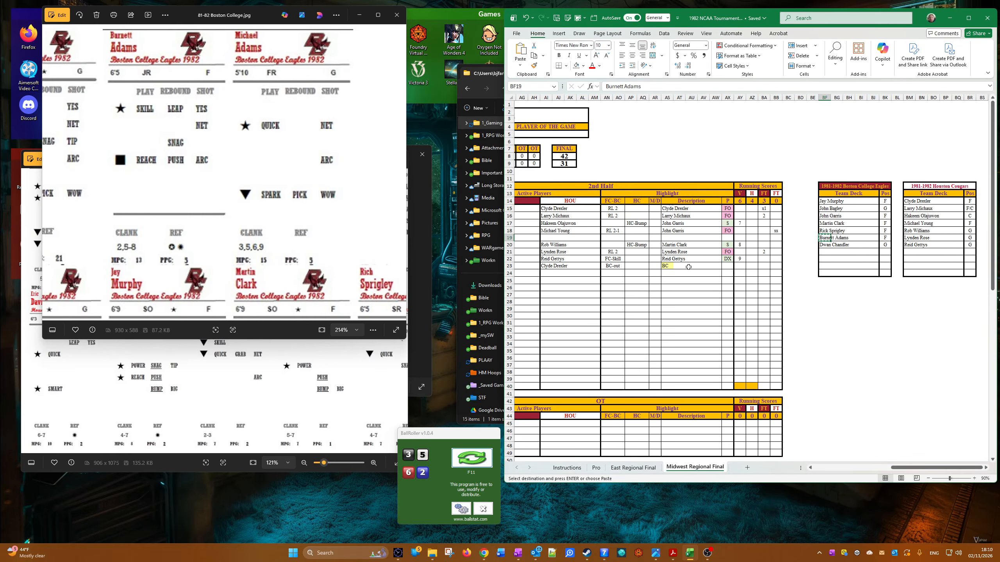
{"action": "left_click", "coordinate": [685, 268]}
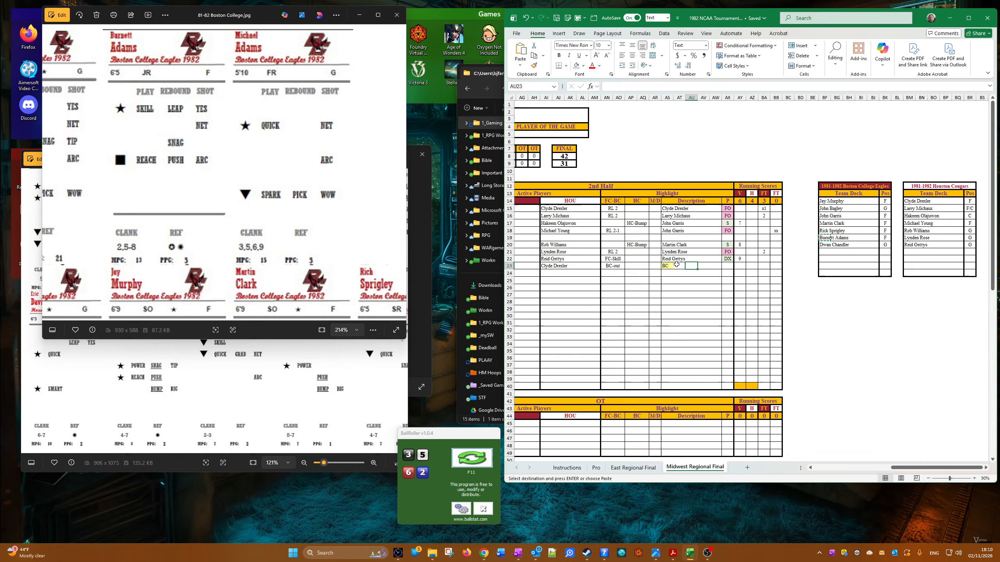
{"action": "left_click", "coordinate": [678, 265]}
{"action": "right_click", "coordinate": [681, 266]}
{"action": "left_click", "coordinate": [713, 316]}
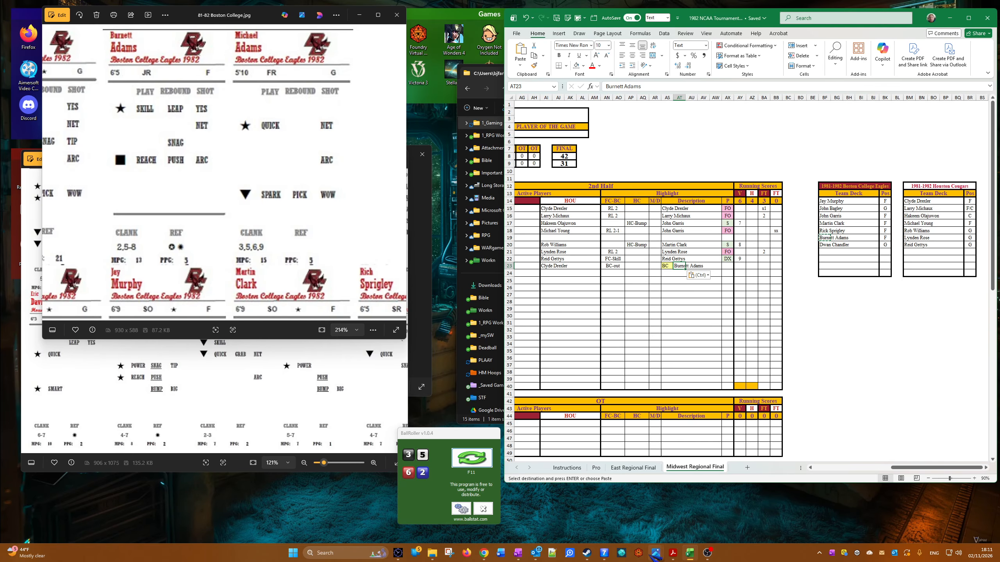
Step: Bring up the Boston College coach card BC.jpg and roll the dice in BallRoller
{"action": "mouse_move", "coordinate": [654, 557]}
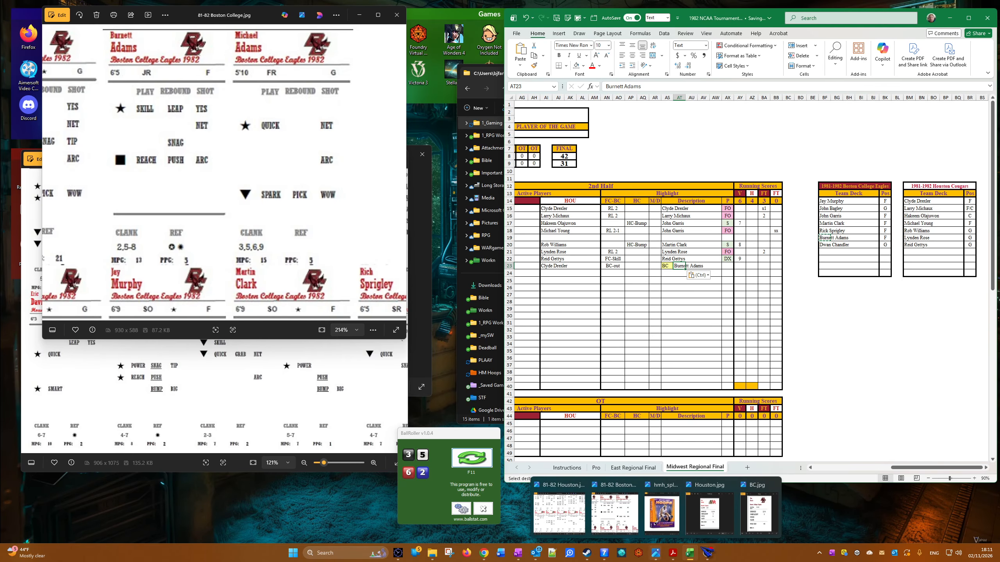
{"action": "left_click", "coordinate": [756, 512]}
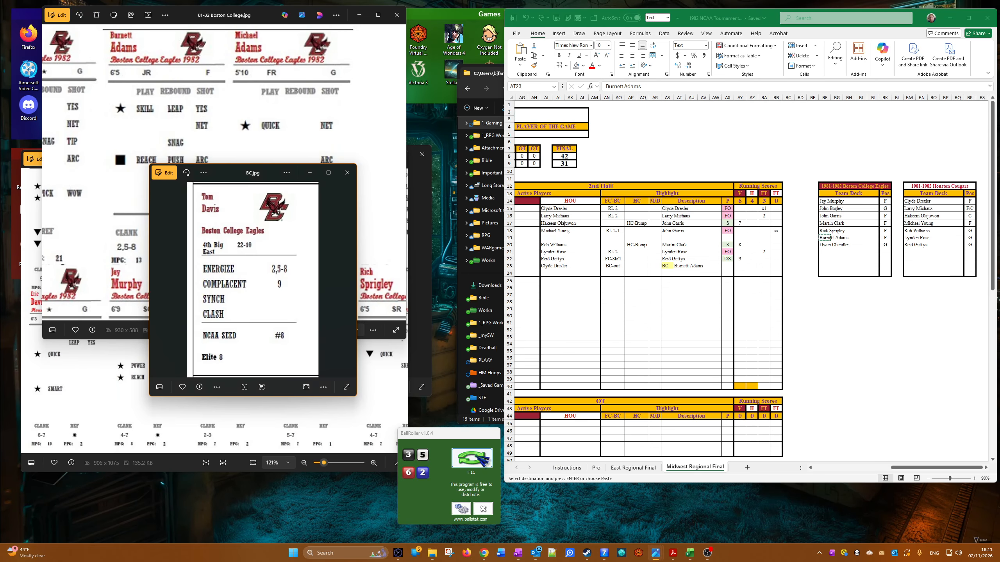
{"action": "left_click", "coordinate": [482, 458]}
{"action": "left_click", "coordinate": [478, 458]}
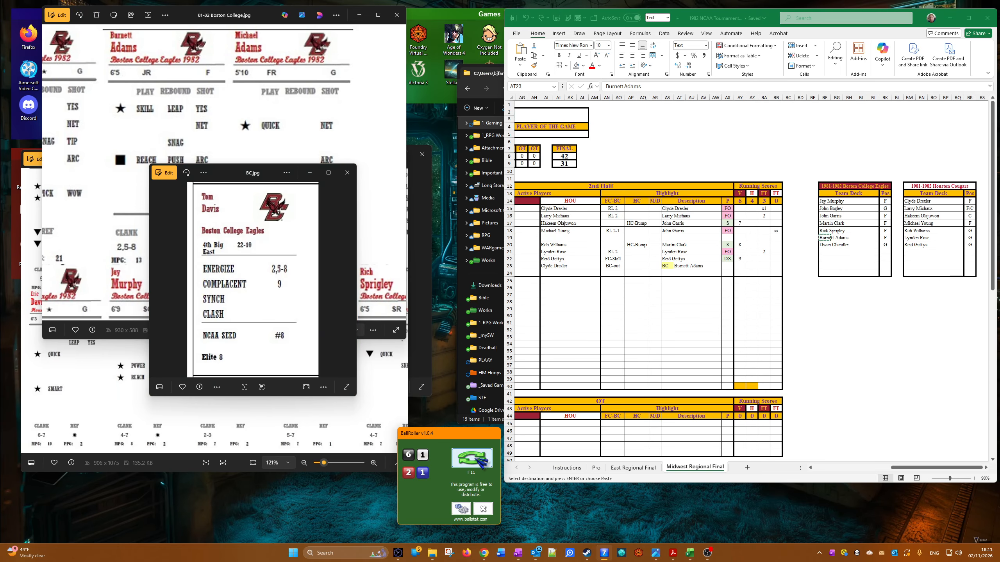
Step: Set the ninth 2nd-half row's P result to ES and enter 10 in its V score cell
{"action": "left_click", "coordinate": [661, 337]}
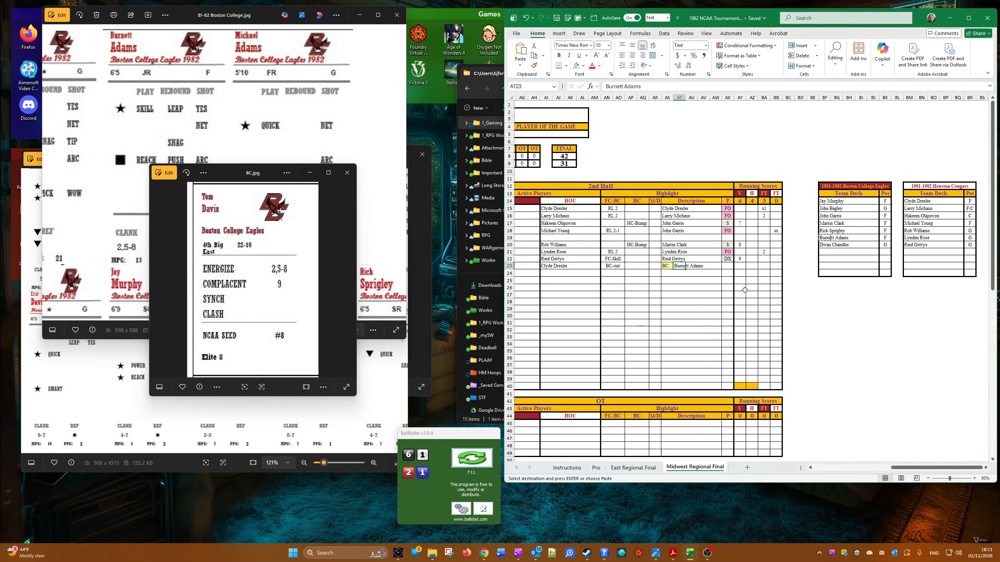
{"action": "left_click", "coordinate": [725, 266]}
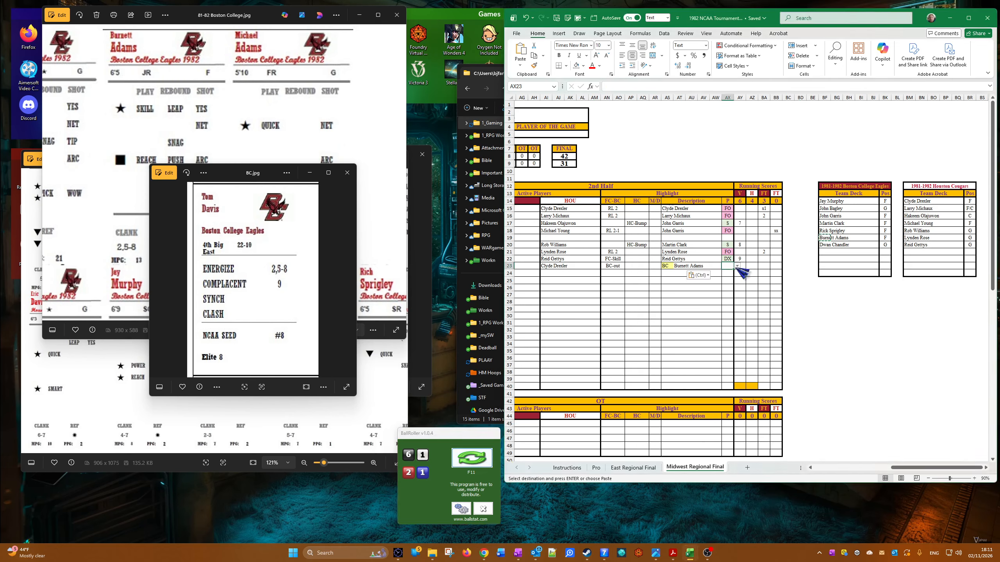
{"action": "left_click", "coordinate": [737, 267]}
{"action": "scroll", "coordinate": [733, 323], "scroll_direction": "down", "scroll_amount": 3}
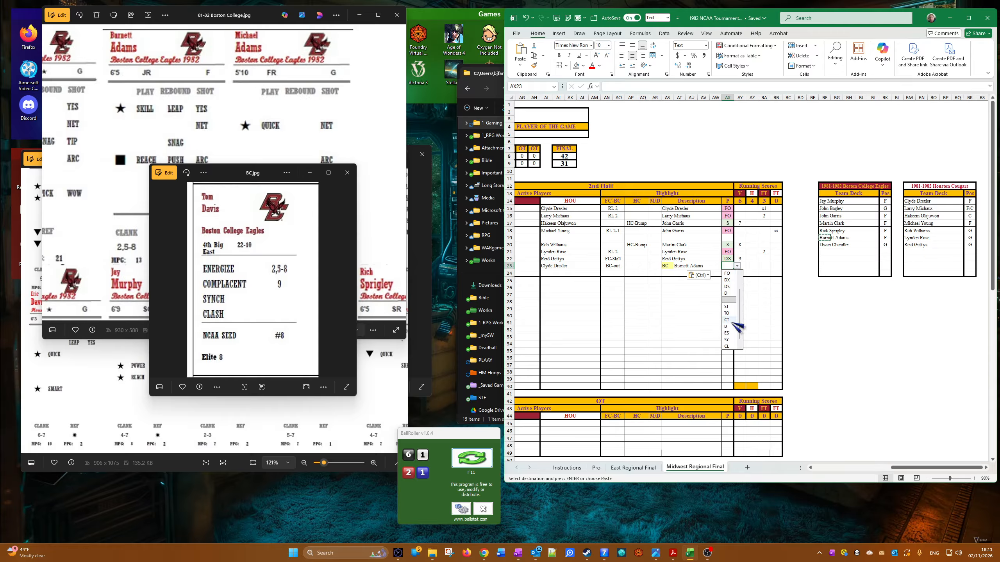
{"action": "left_click", "coordinate": [728, 327]}
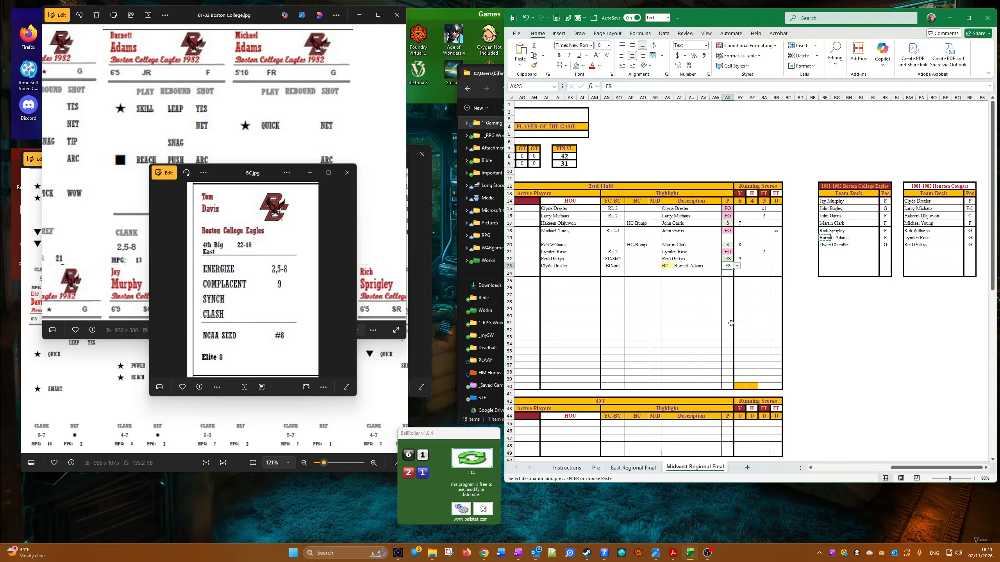
{"action": "key", "text": "Tab"}
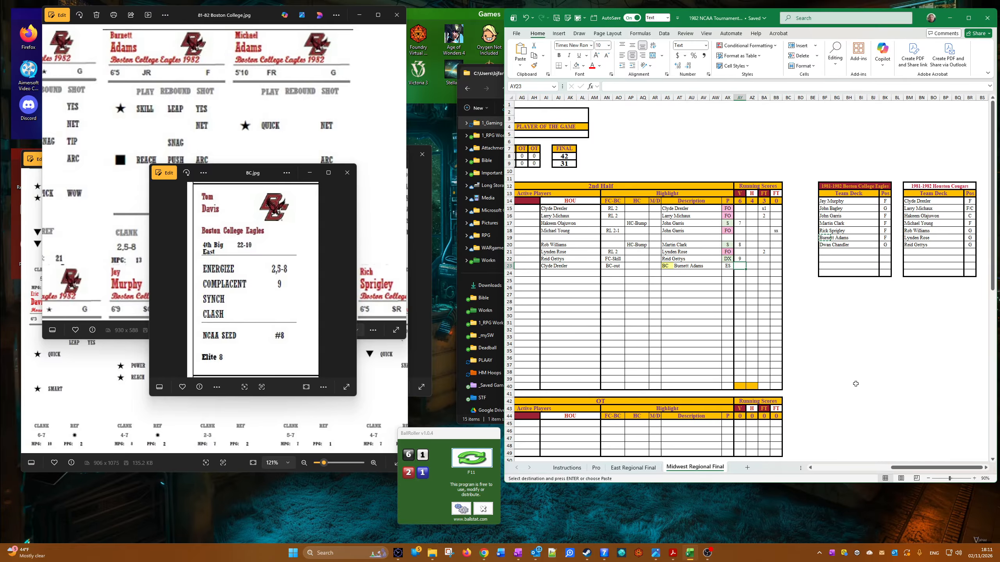
{"action": "type", "text": "10"}
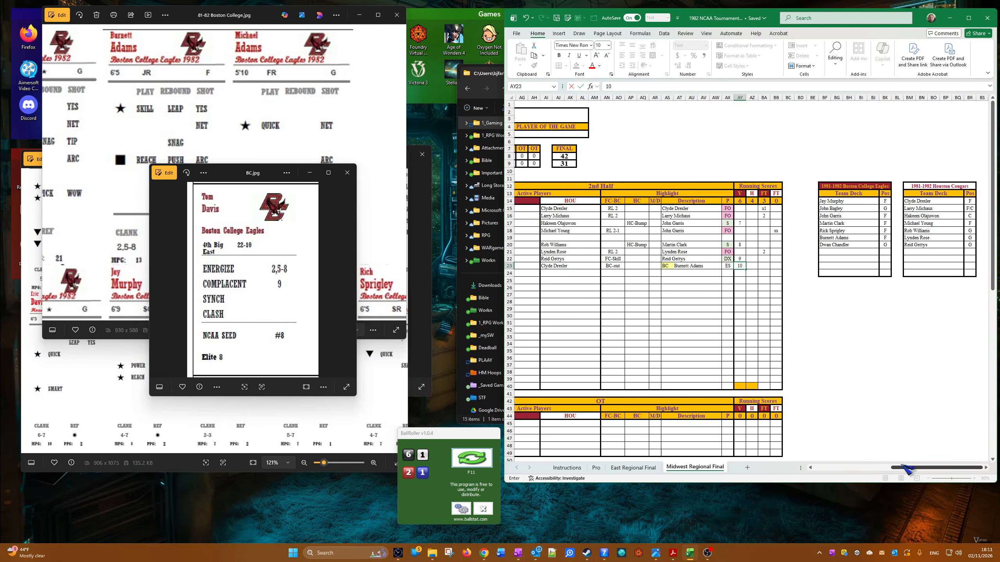
Step: Set the tenth 2nd-half row's active players to Burnett Adams for BC and Larry Michaux for HOU, with FC-Quick under FC-BC
{"action": "left_click_drag", "start_coordinate": [902, 467], "coordinate": [865, 469]}
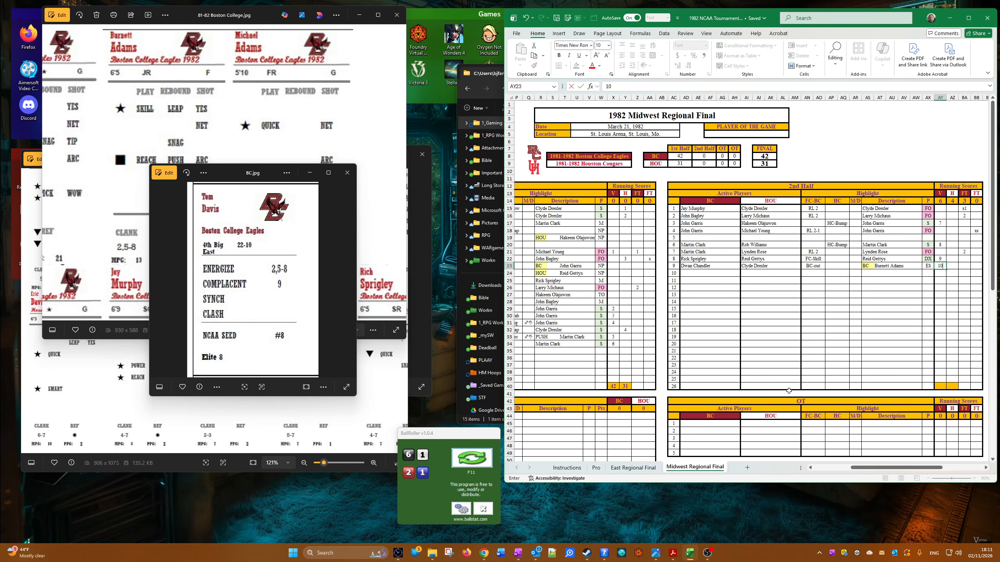
{"action": "left_click", "coordinate": [690, 274]}
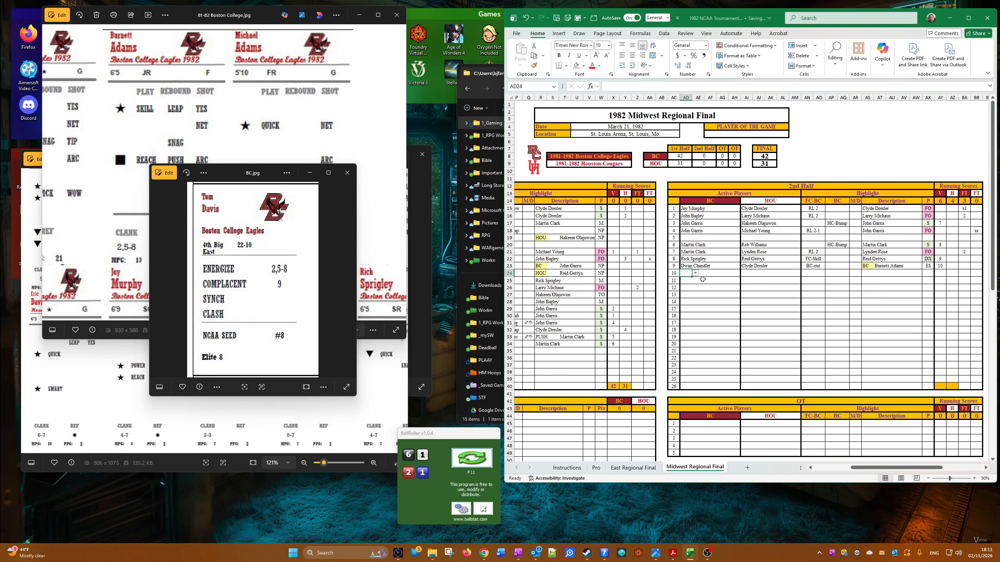
{"action": "left_click", "coordinate": [697, 274]}
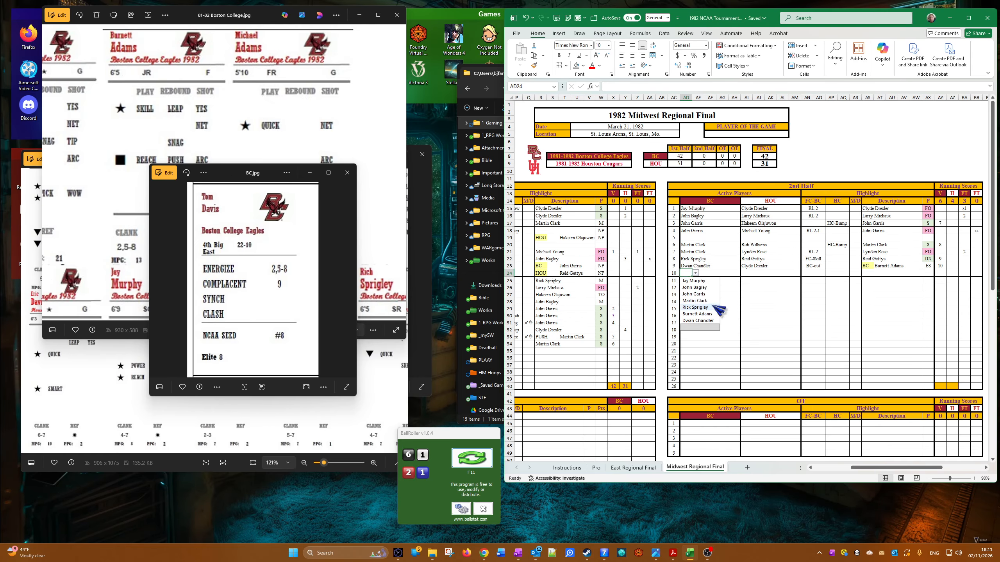
{"action": "left_click", "coordinate": [745, 274]}
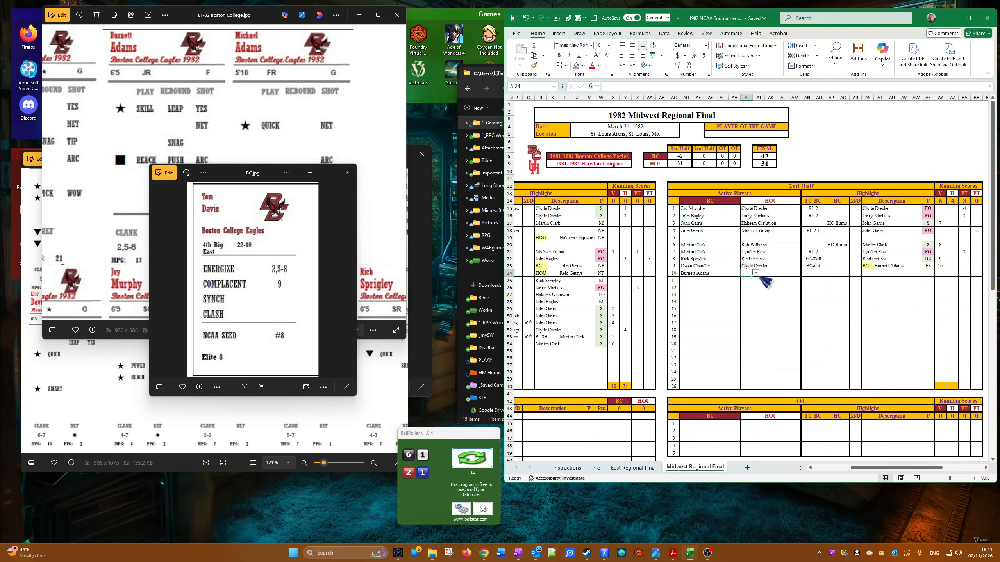
{"action": "left_click", "coordinate": [756, 273]}
{"action": "left_click", "coordinate": [762, 291]}
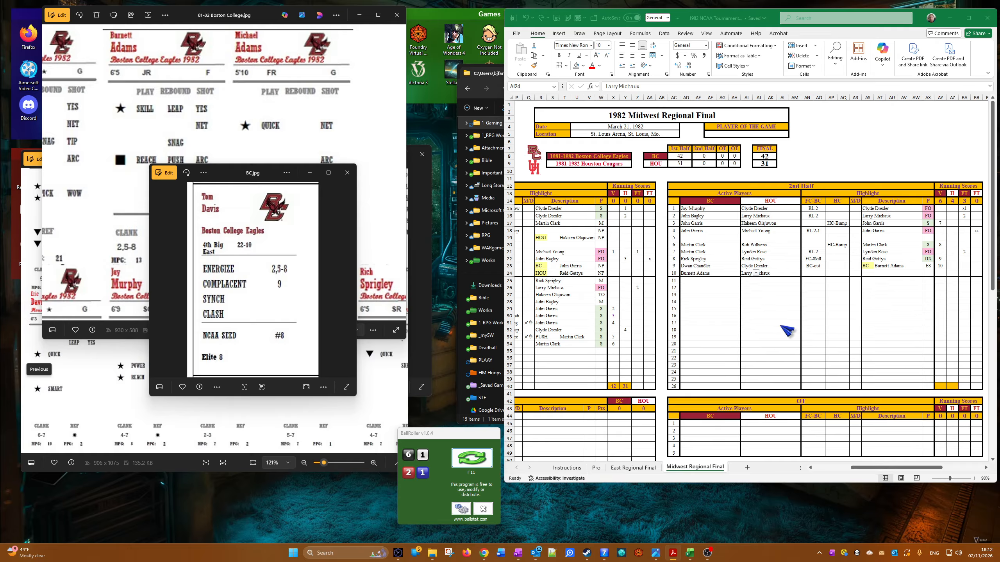
{"action": "left_click", "coordinate": [820, 274]}
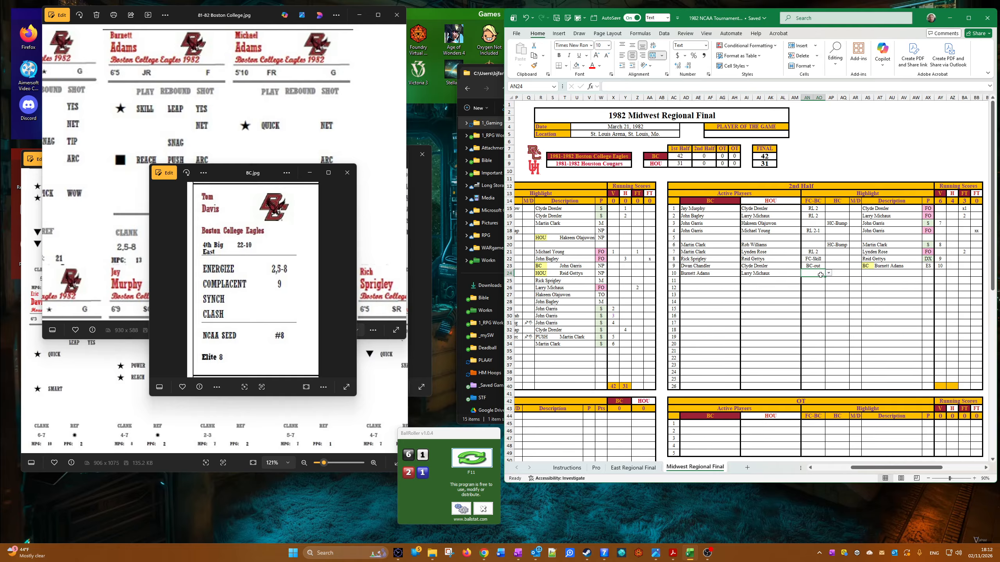
{"action": "left_click", "coordinate": [829, 273]}
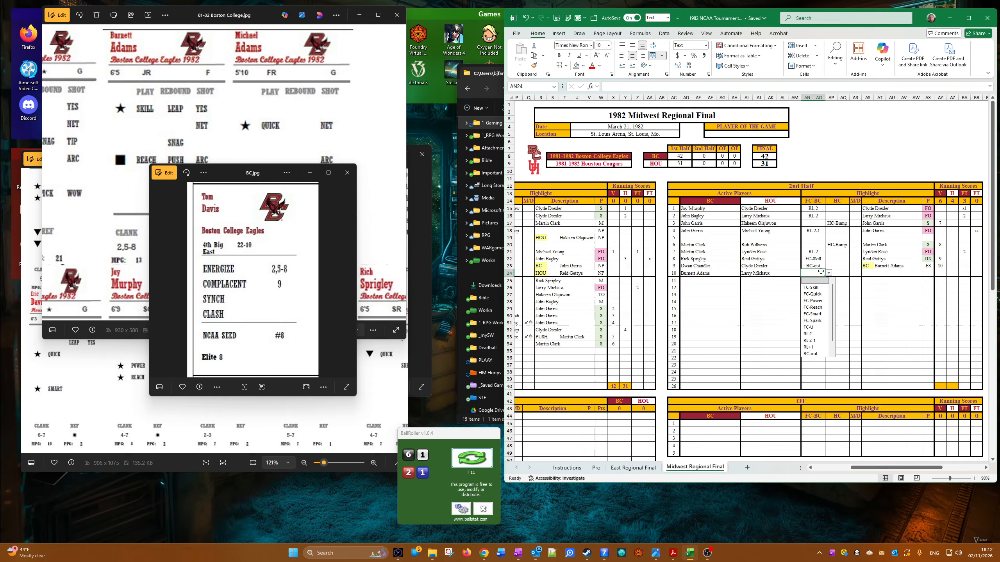
{"action": "left_click", "coordinate": [817, 294]}
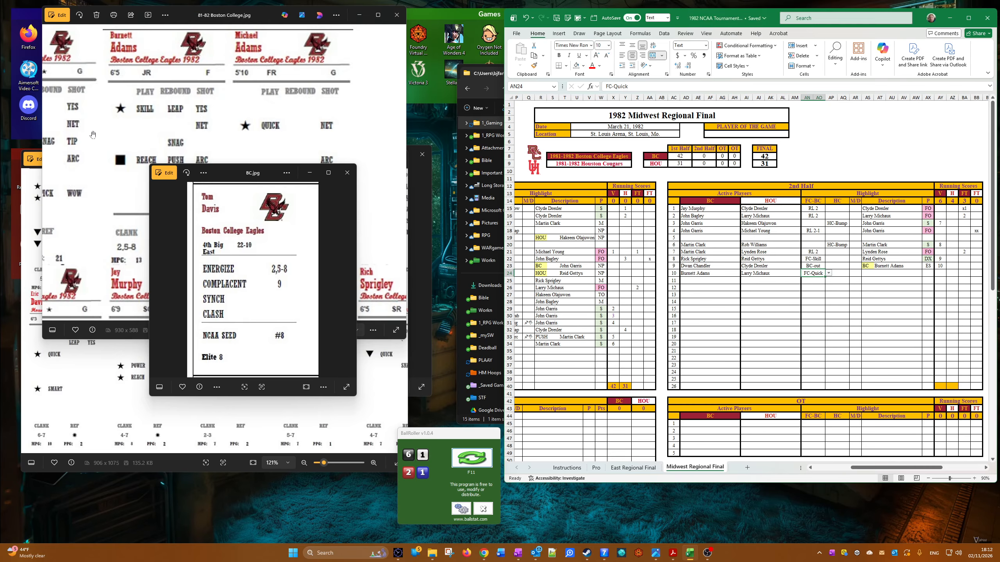
Step: Examine the Boston College player cards for the tenth 2nd-half row's FC-Quick play, and return to the scoresheet
{"action": "left_click", "coordinate": [101, 142]}
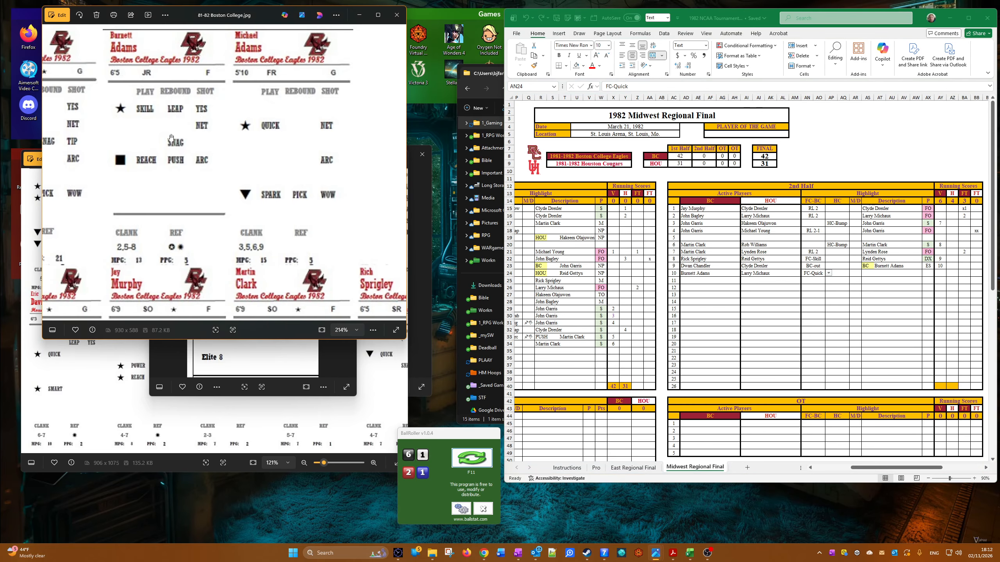
{"action": "scroll", "coordinate": [171, 138], "scroll_direction": "down", "scroll_amount": 5}
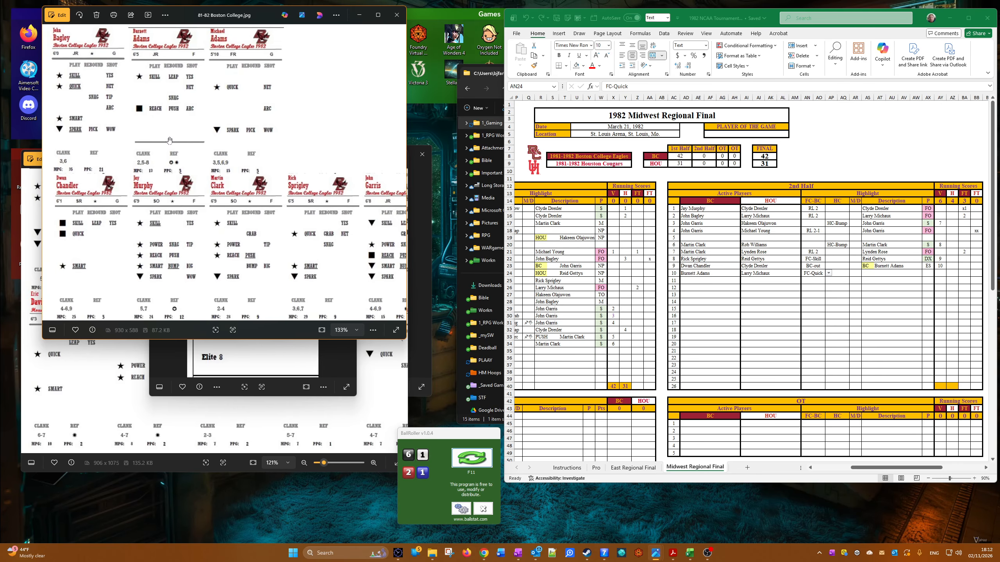
{"action": "left_click", "coordinate": [743, 294]}
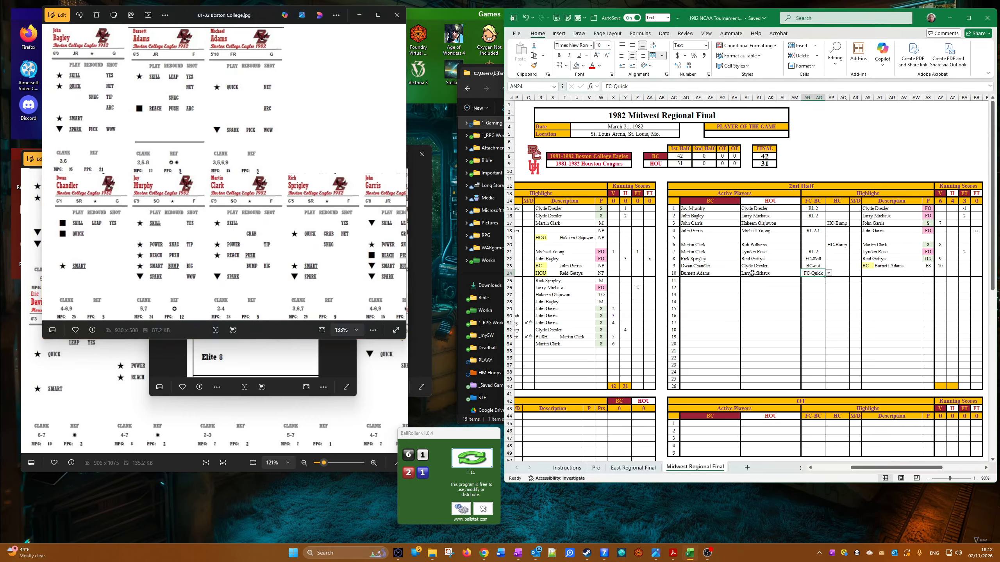
Step: Copy Burnett Adams into the tenth 2nd-half row's highlight description and DX from the eighth row into its P cell
{"action": "right_click", "coordinate": [685, 273]}
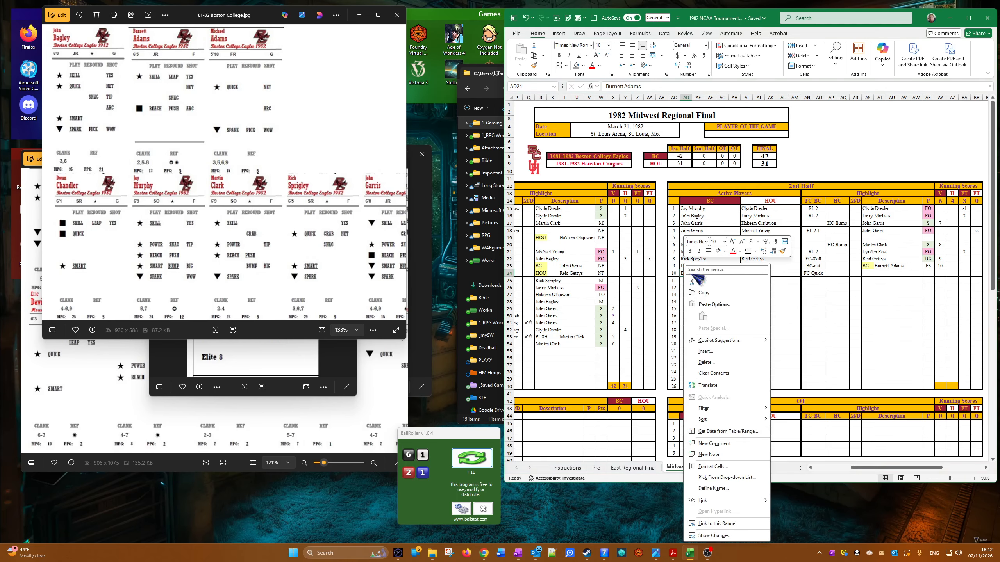
{"action": "left_click", "coordinate": [720, 293]}
{"action": "right_click", "coordinate": [868, 277]}
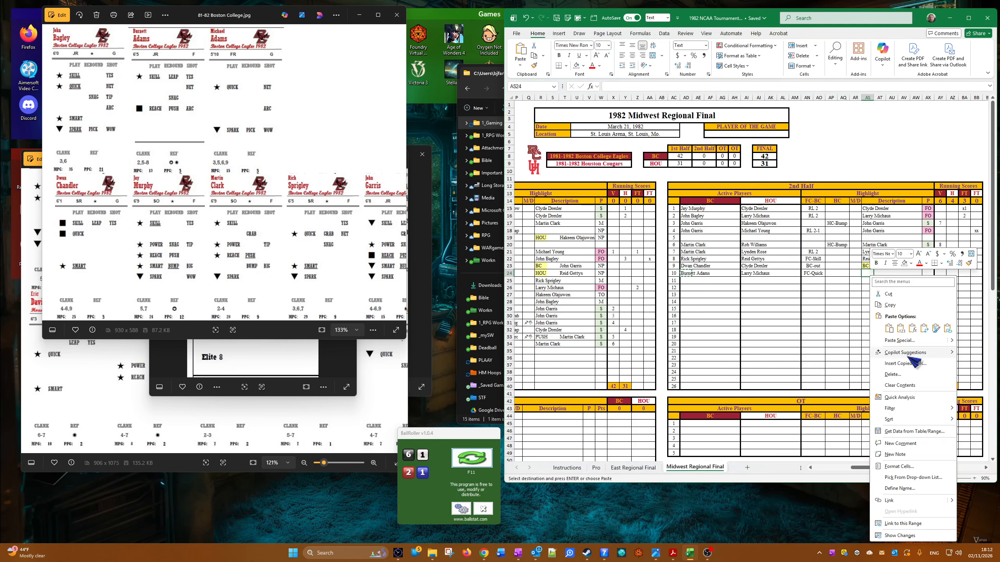
{"action": "left_click", "coordinate": [903, 328]}
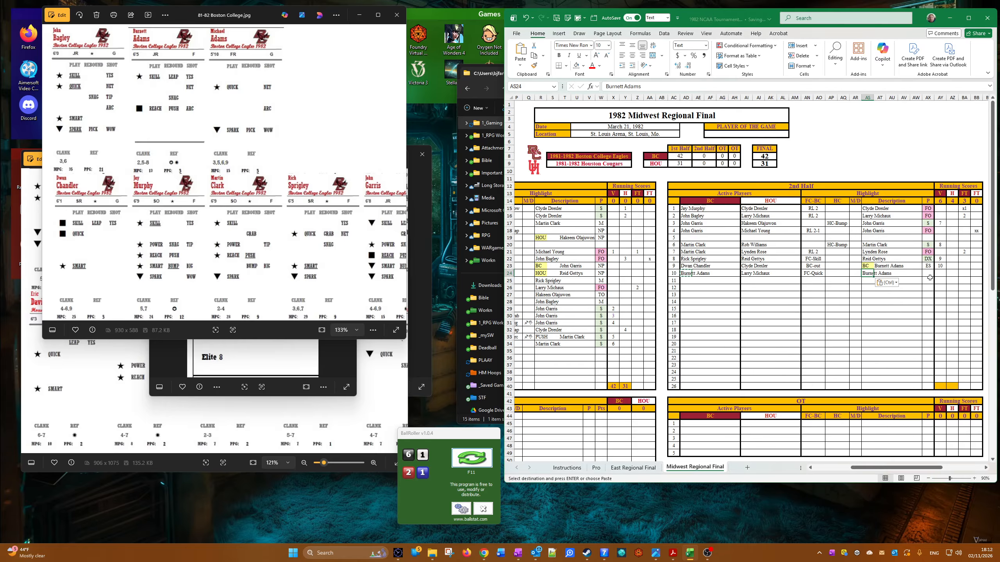
{"action": "right_click", "coordinate": [929, 258]}
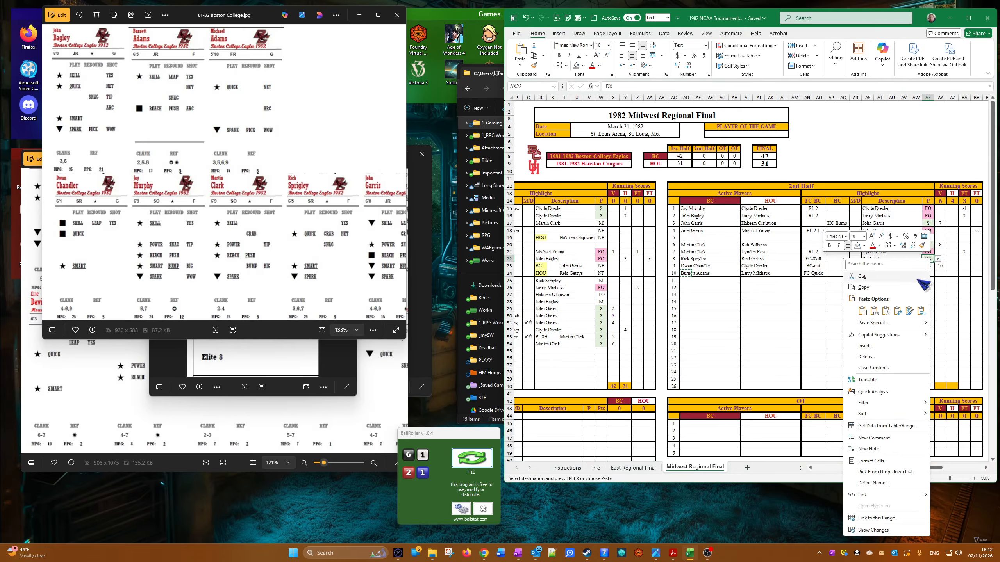
{"action": "left_click", "coordinate": [920, 273]}
{"action": "right_click", "coordinate": [924, 273]}
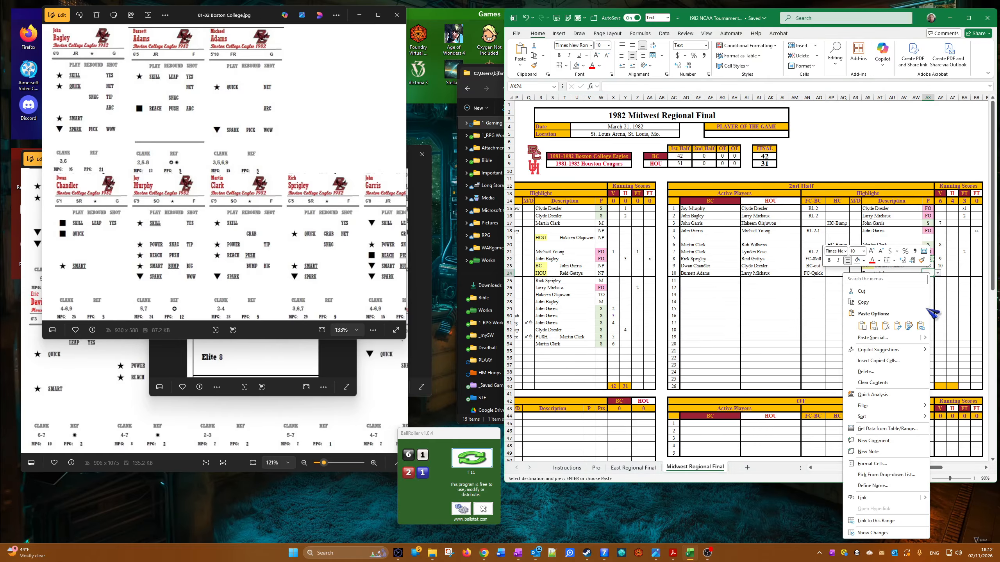
{"action": "left_click", "coordinate": [869, 327]}
Step: Enter 5 in the tenth 2nd-half row's H running-score cell
{"action": "key", "text": "Right"}
{"action": "key", "text": "Right"}
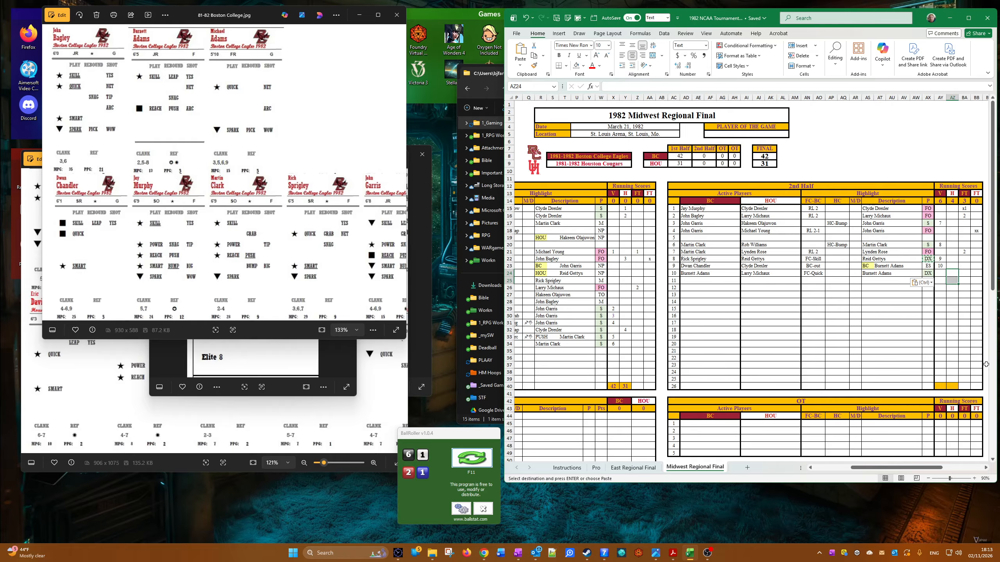
{"action": "key", "text": "Up"}
{"action": "type", "text": "6"}
{"action": "key", "text": "Return"}
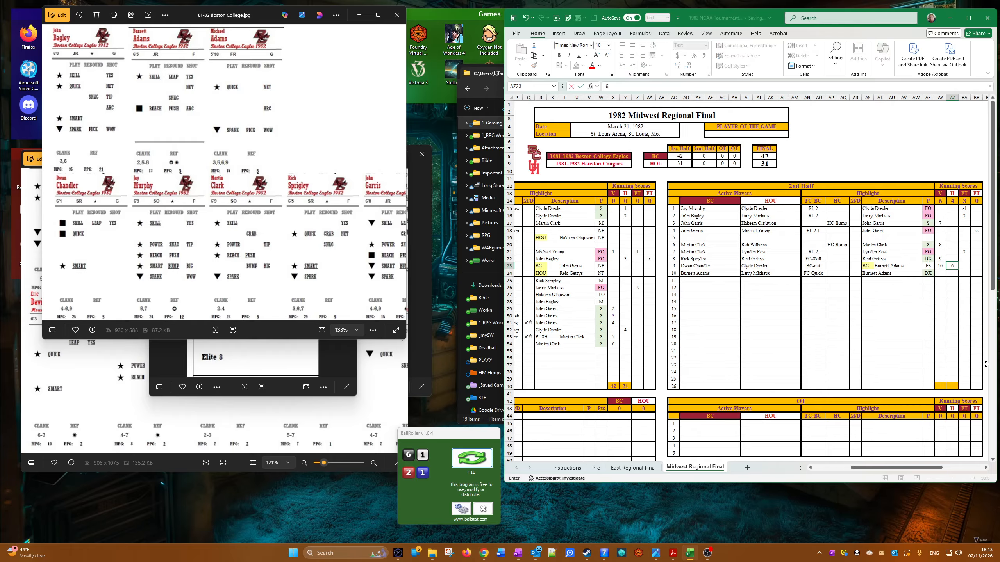
{"action": "type", "text": "5"}
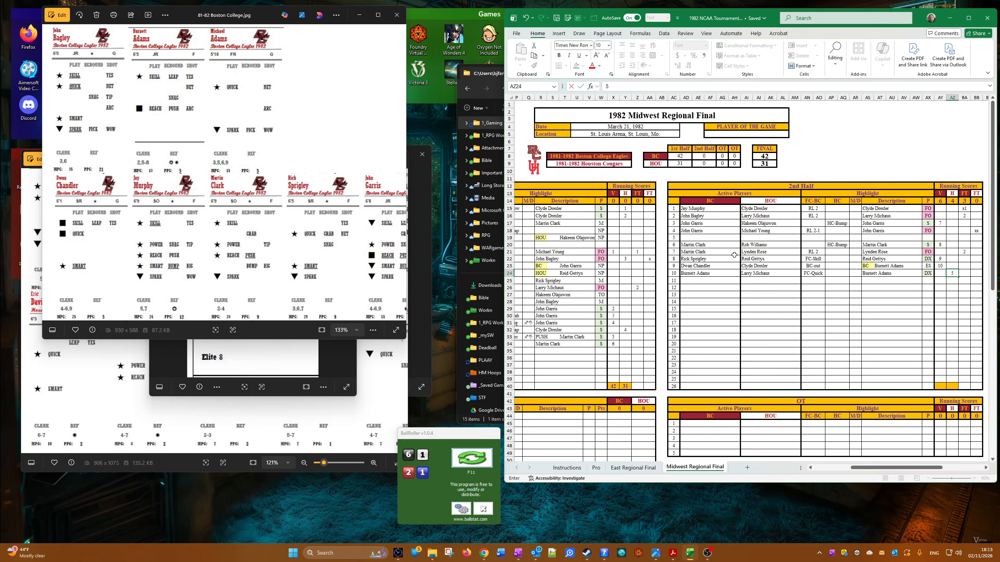
{"action": "key", "text": "Return"}
Step: Set the eleventh 2nd-half row's active players to Dwan Chandler for BC and Larry Michaux for HOU
{"action": "key", "text": "Down"}
{"action": "key", "text": "Left"}
{"action": "key", "text": "Left"}
{"action": "key", "text": "Left"}
{"action": "key", "text": "Left"}
{"action": "key", "text": "Left"}
{"action": "key", "text": "Left"}
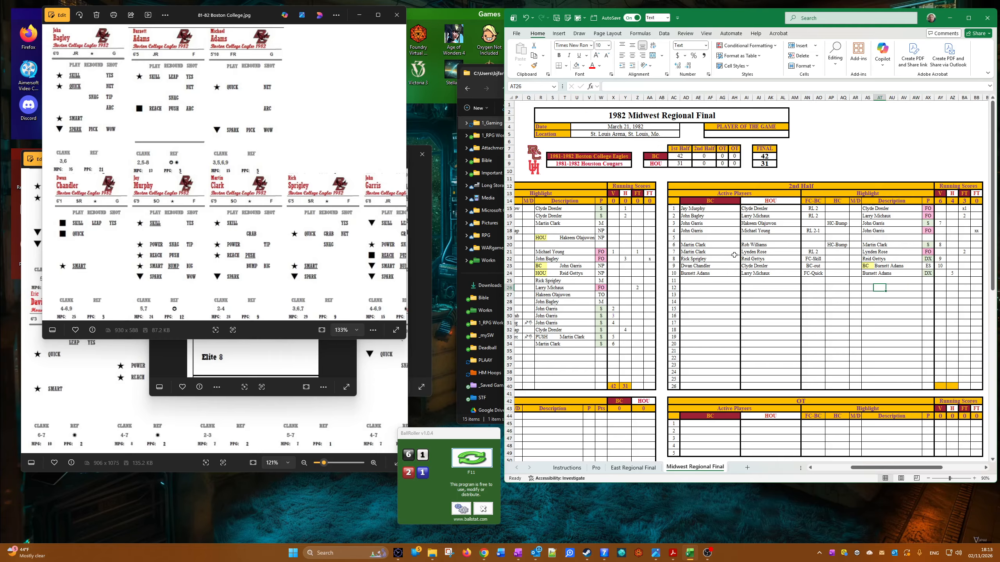
{"action": "key", "text": "Left"}
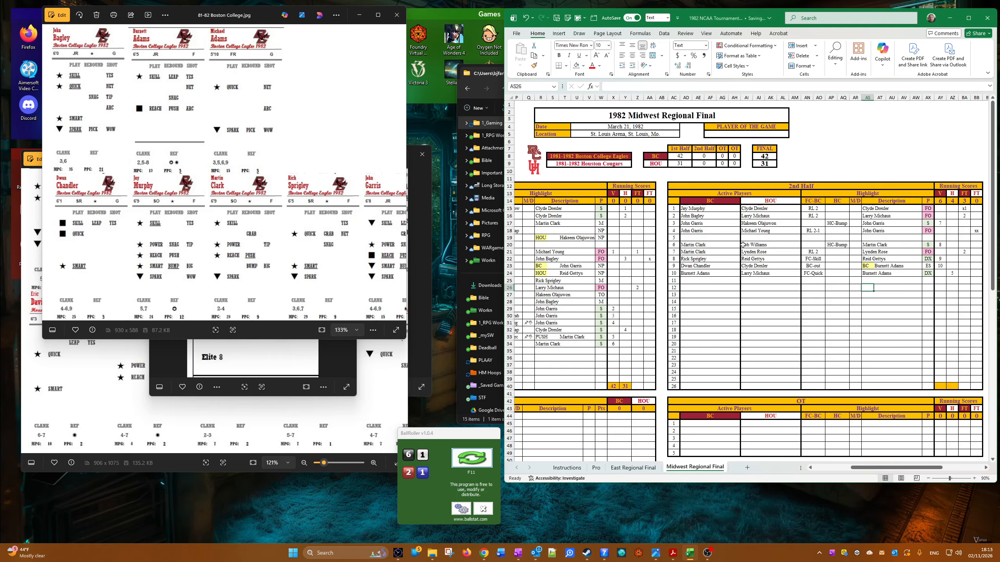
{"action": "left_click", "coordinate": [689, 281]}
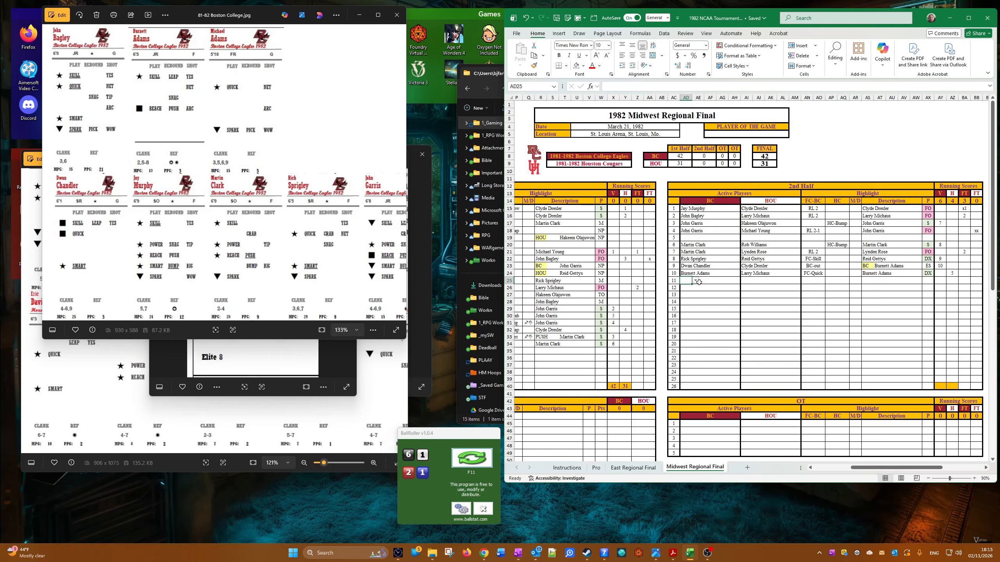
{"action": "left_click", "coordinate": [695, 281]}
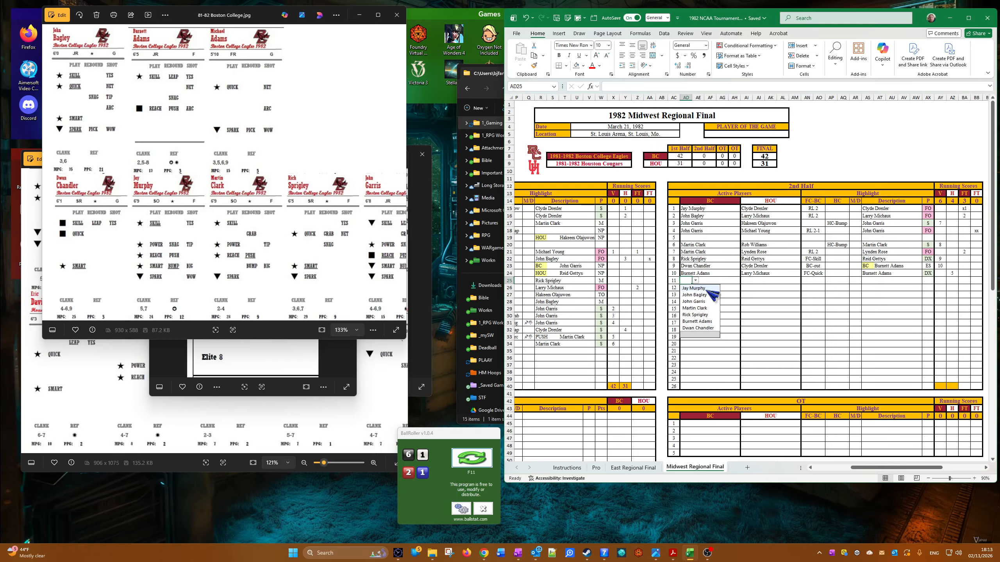
{"action": "left_click", "coordinate": [718, 329]}
{"action": "left_click", "coordinate": [745, 279]}
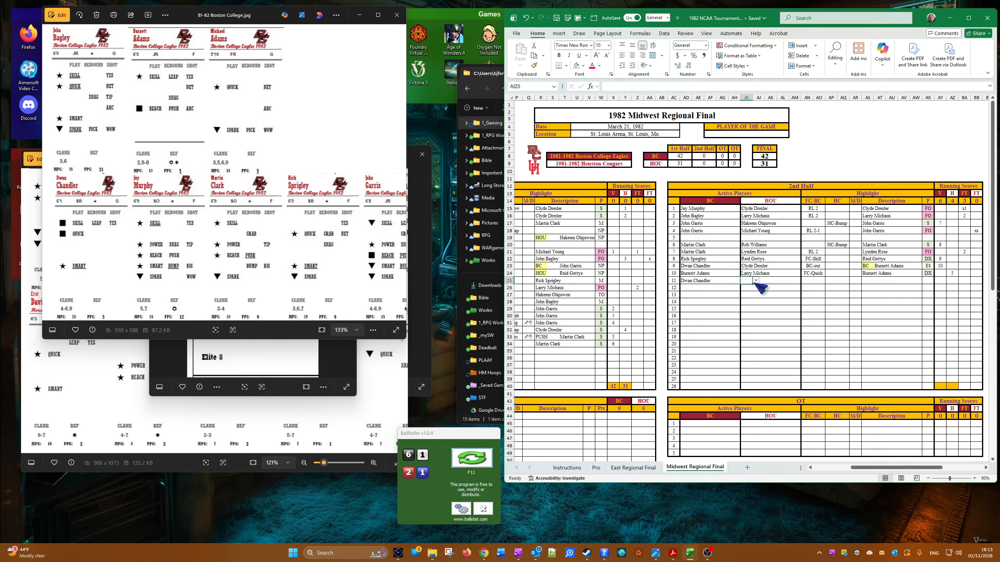
{"action": "left_click", "coordinate": [755, 280]}
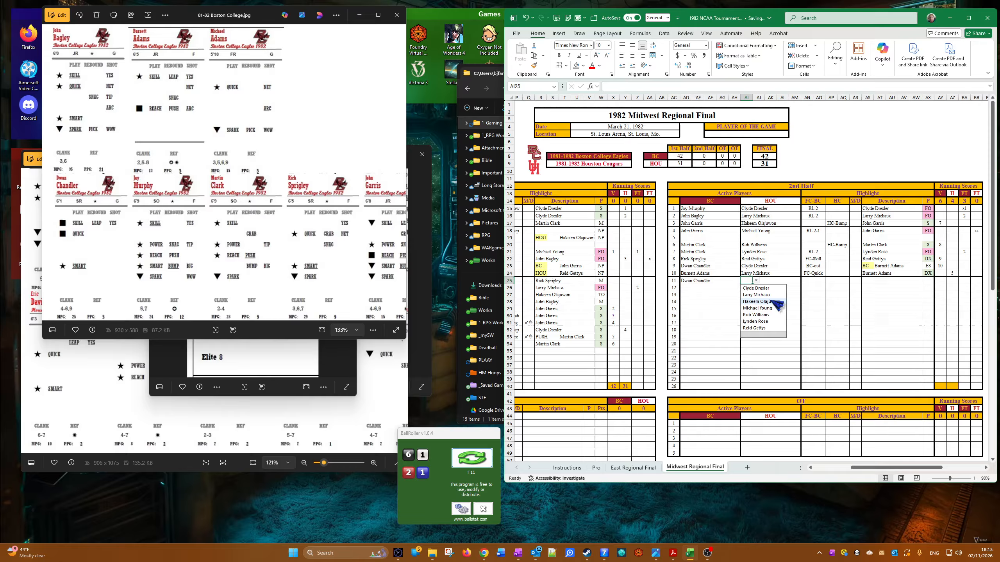
{"action": "left_click", "coordinate": [768, 295]}
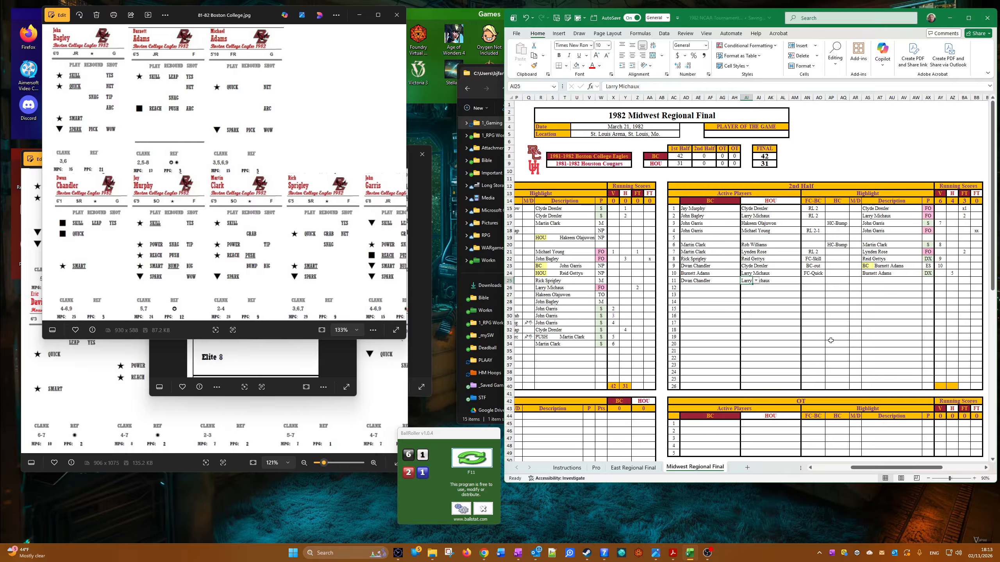
Step: Choose HC-Bump in the HC column of the eleventh 2nd-half row
{"action": "left_click", "coordinate": [837, 282]}
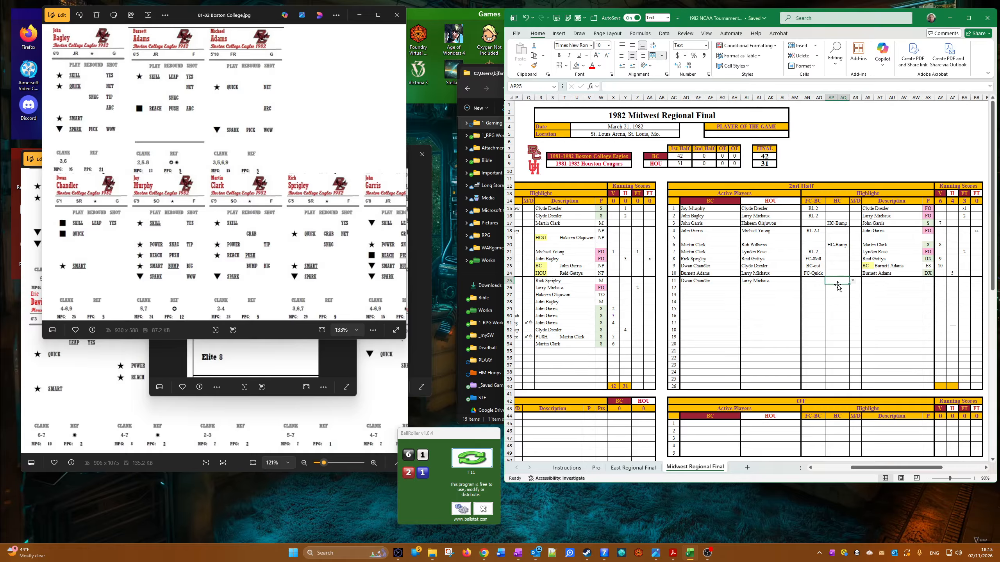
{"action": "left_click", "coordinate": [853, 281]}
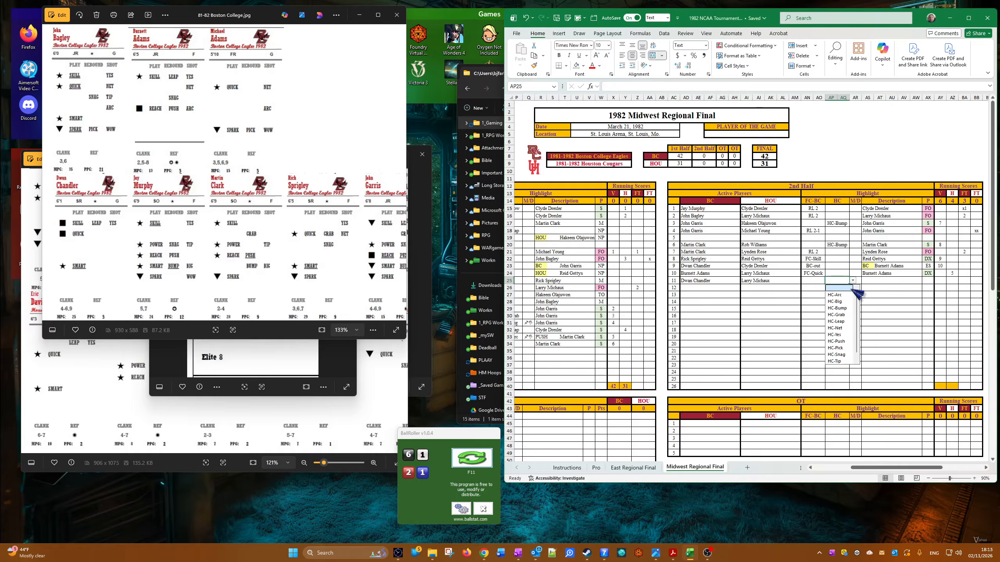
{"action": "left_click", "coordinate": [848, 311]}
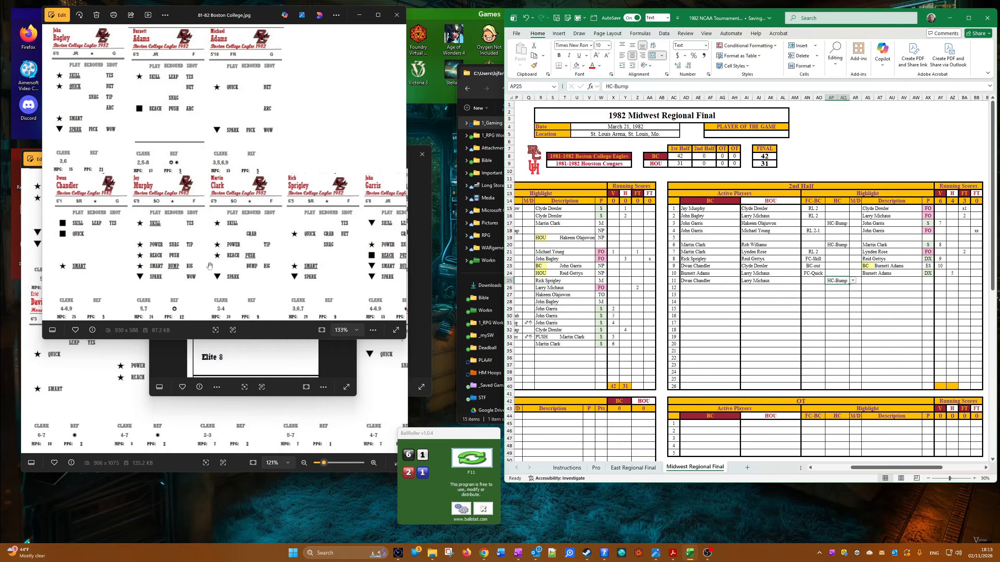
Step: Examine the Boston College and Houston player cards for the eleventh row's HC-Bump play, and return to the scoresheet
{"action": "left_click", "coordinate": [185, 172]}
{"action": "left_click_drag", "start_coordinate": [185, 171], "coordinate": [185, 157]}
{"action": "left_click", "coordinate": [115, 362]}
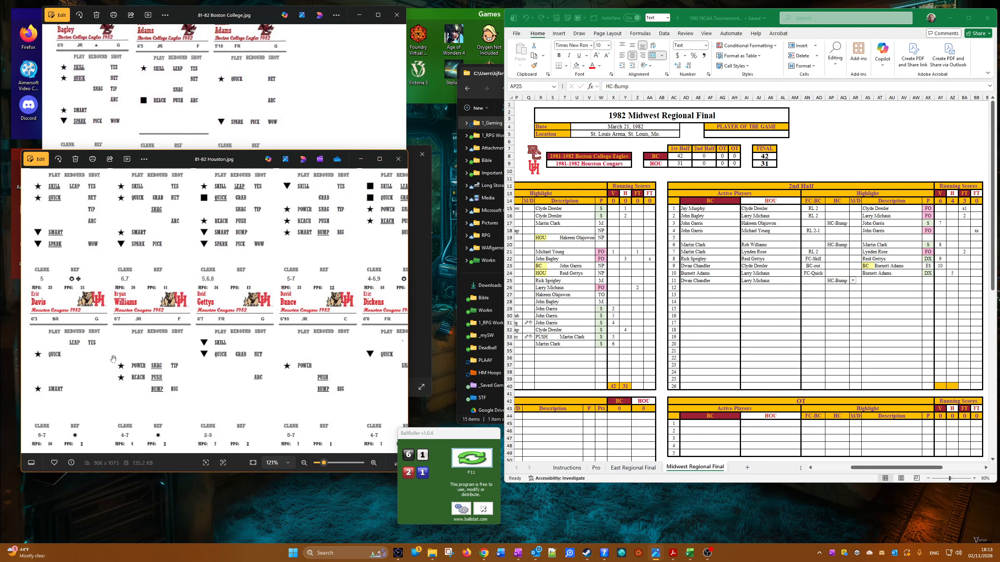
{"action": "scroll", "coordinate": [136, 355], "scroll_direction": "down", "scroll_amount": 2}
{"action": "scroll", "coordinate": [250, 217], "scroll_direction": "down", "scroll_amount": 2}
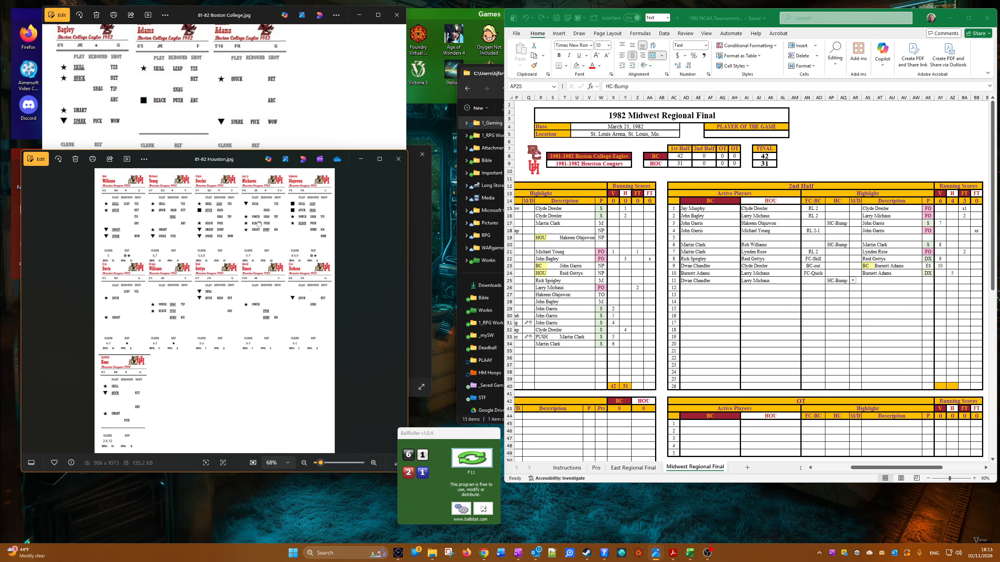
{"action": "scroll", "coordinate": [250, 218], "scroll_direction": "up", "scroll_amount": 4}
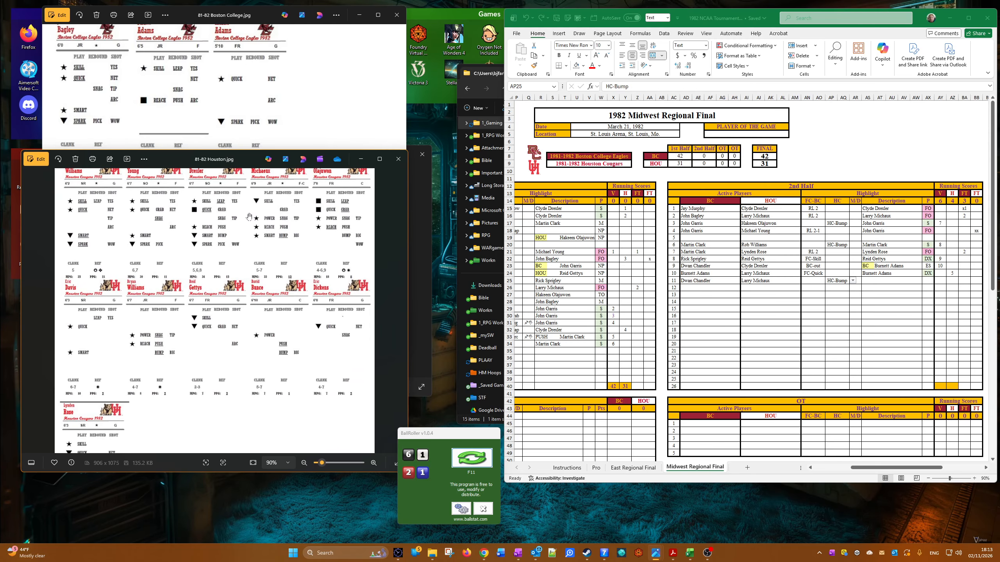
{"action": "scroll", "coordinate": [282, 251], "scroll_direction": "up", "scroll_amount": 3}
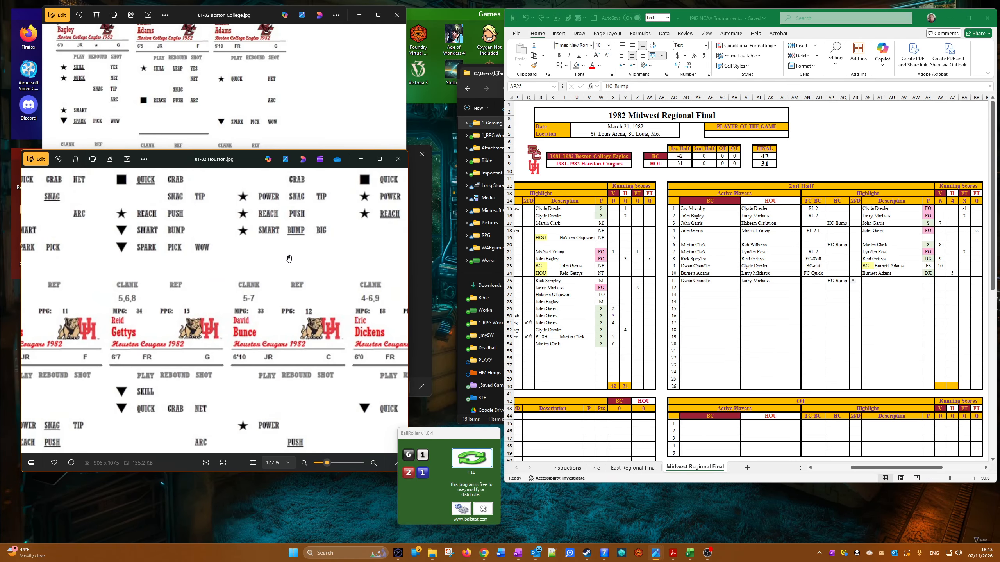
{"action": "left_click", "coordinate": [928, 282]}
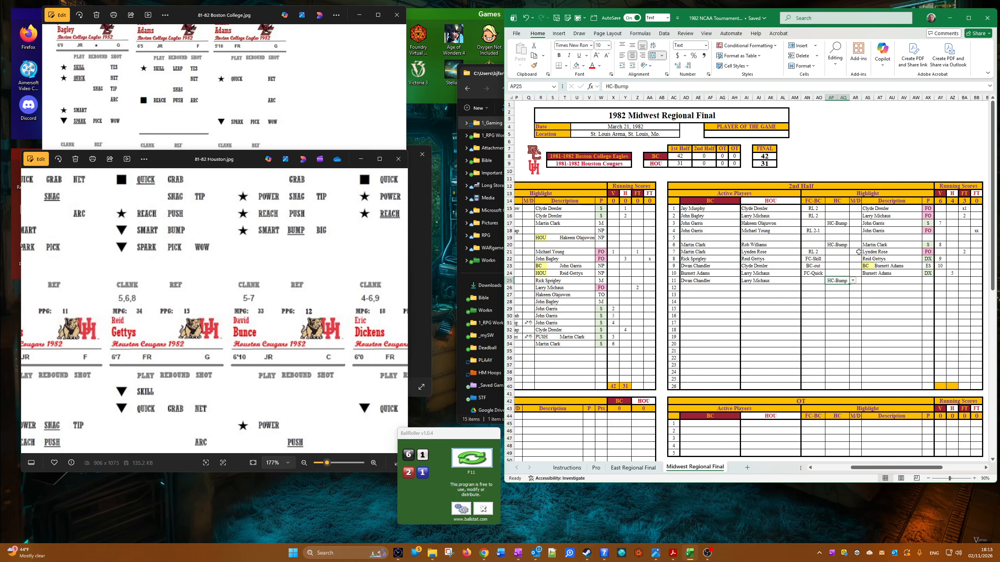
{"action": "right_click", "coordinate": [929, 223]}
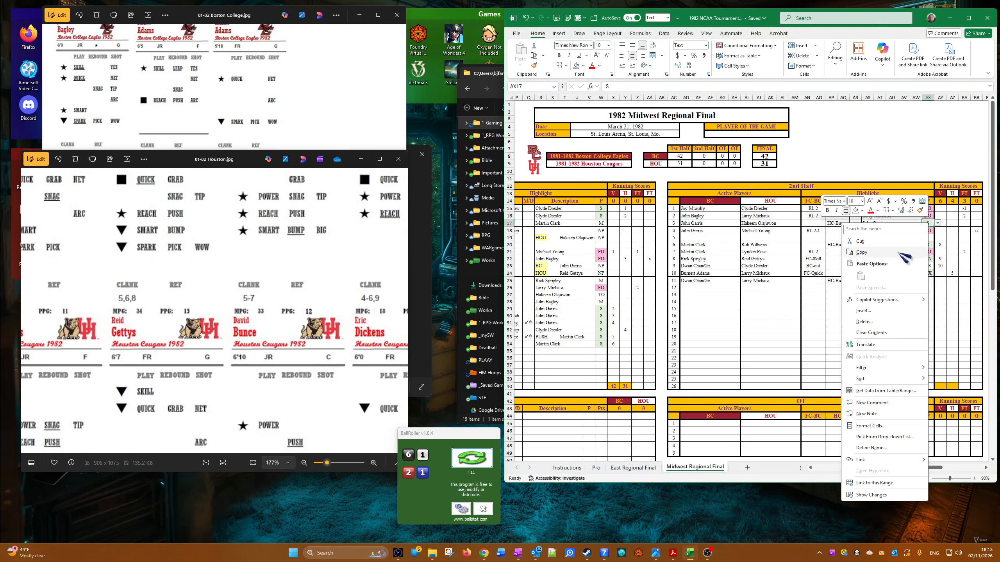
{"action": "left_click", "coordinate": [912, 253]}
{"action": "right_click", "coordinate": [933, 281]}
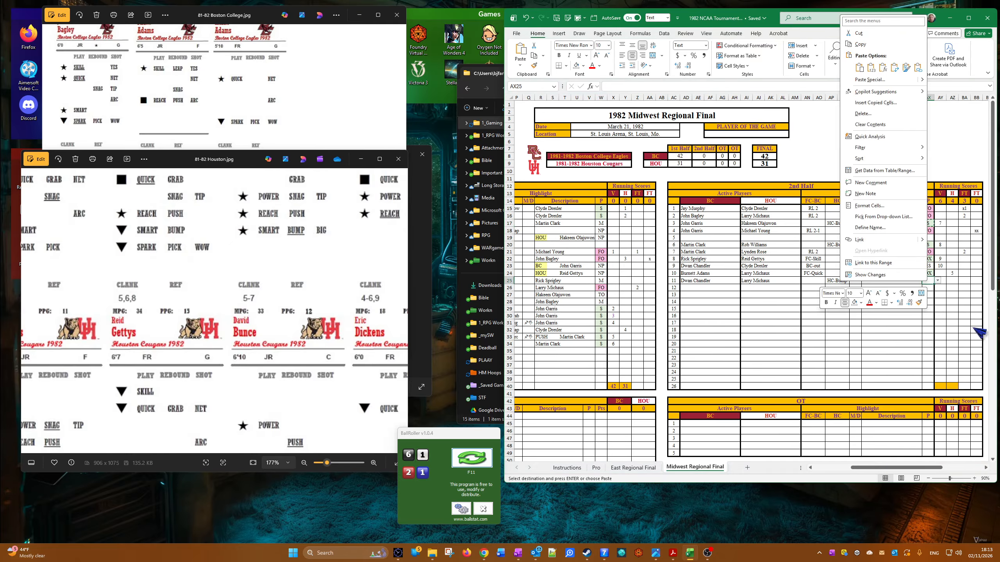
{"action": "left_click", "coordinate": [871, 68]}
{"action": "right_click", "coordinate": [748, 281]}
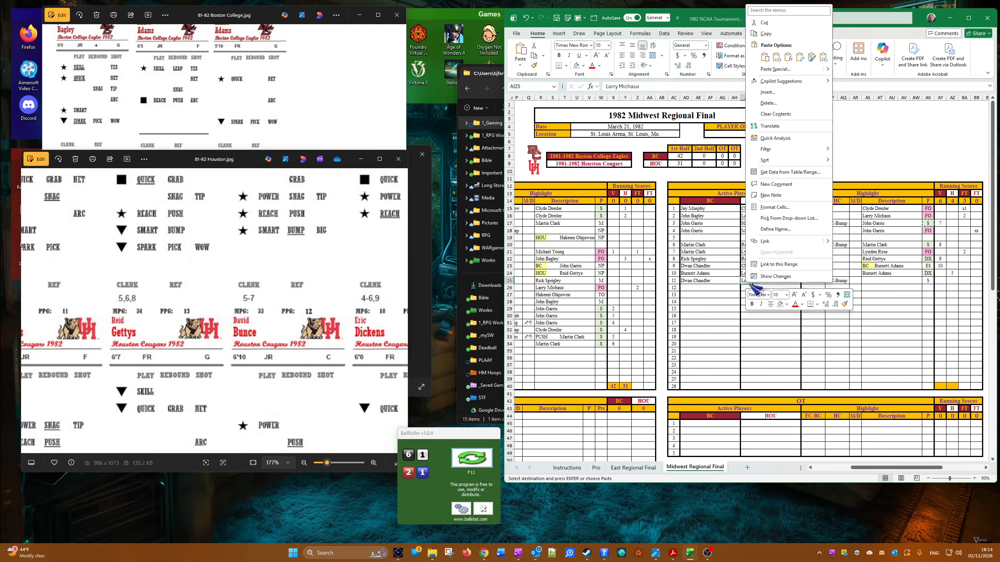
{"action": "left_click", "coordinate": [777, 57]}
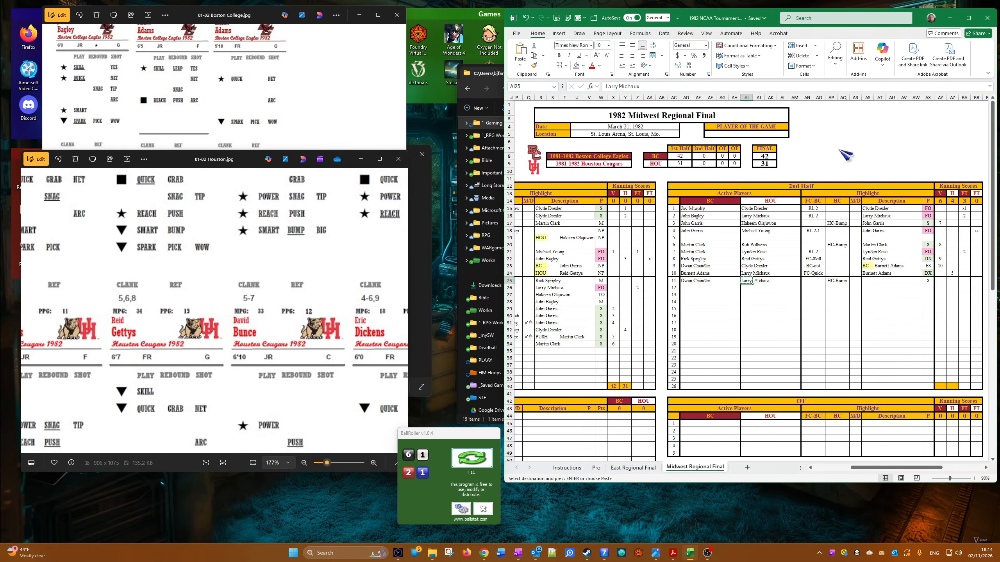
{"action": "right_click", "coordinate": [876, 281]}
{"action": "left_click", "coordinate": [870, 283]}
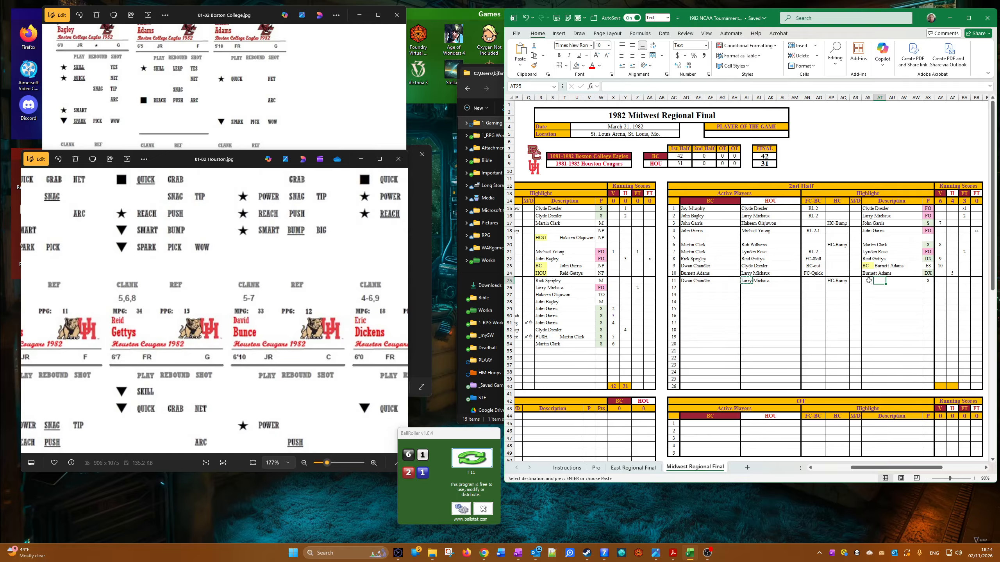
{"action": "right_click", "coordinate": [868, 280]}
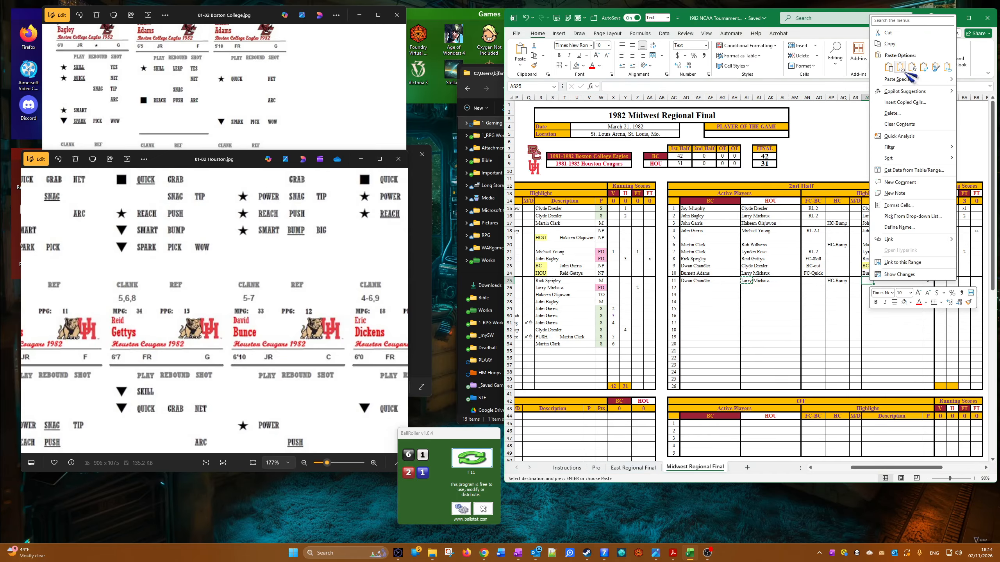
{"action": "left_click", "coordinate": [899, 69]}
Step: Enter 6 in the eleventh 2nd-half row's H score cell and replace its P result with the S copied from the sixth row
{"action": "left_click", "coordinate": [951, 285]}
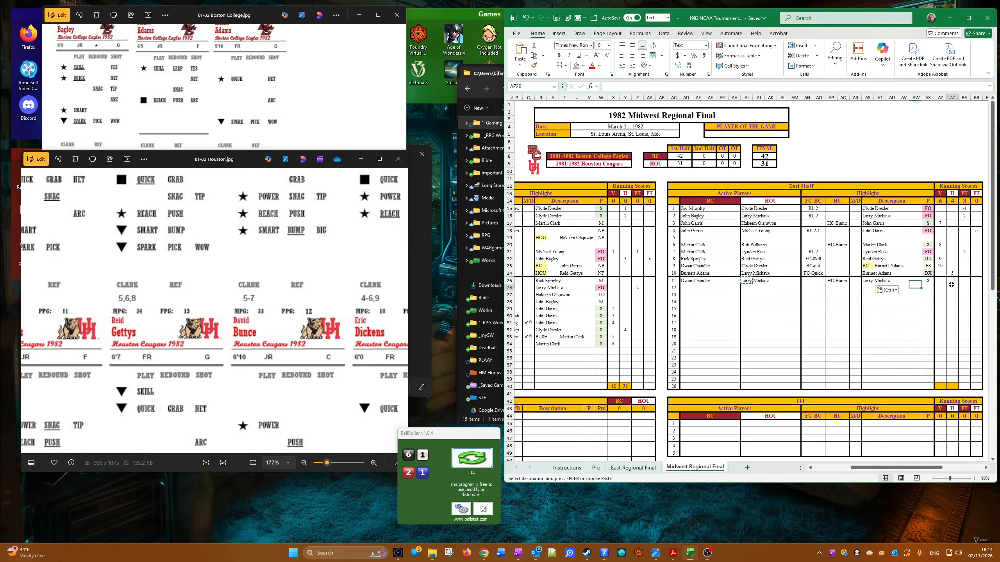
{"action": "left_click", "coordinate": [952, 281]}
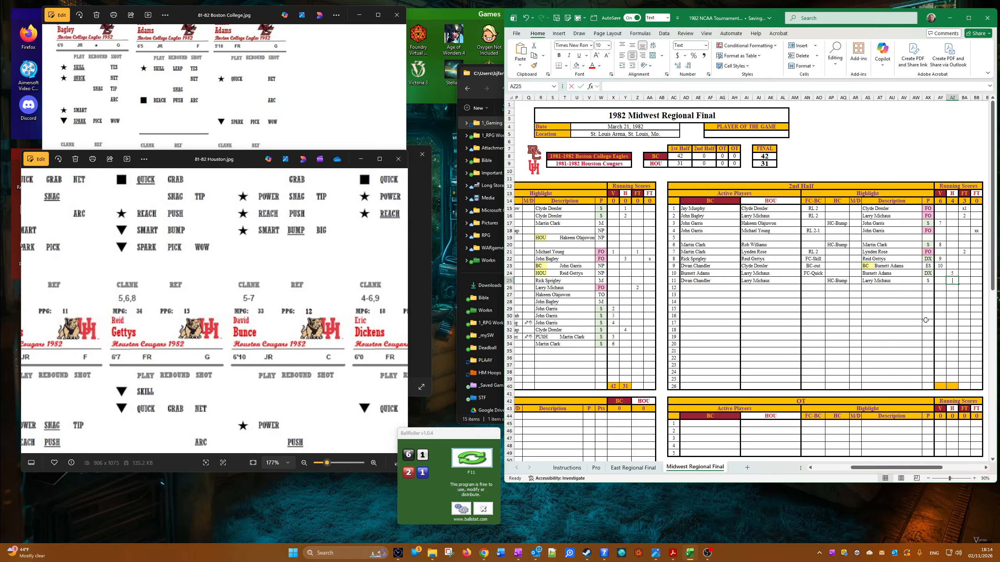
{"action": "type", "text": "6"}
{"action": "right_click", "coordinate": [925, 244]}
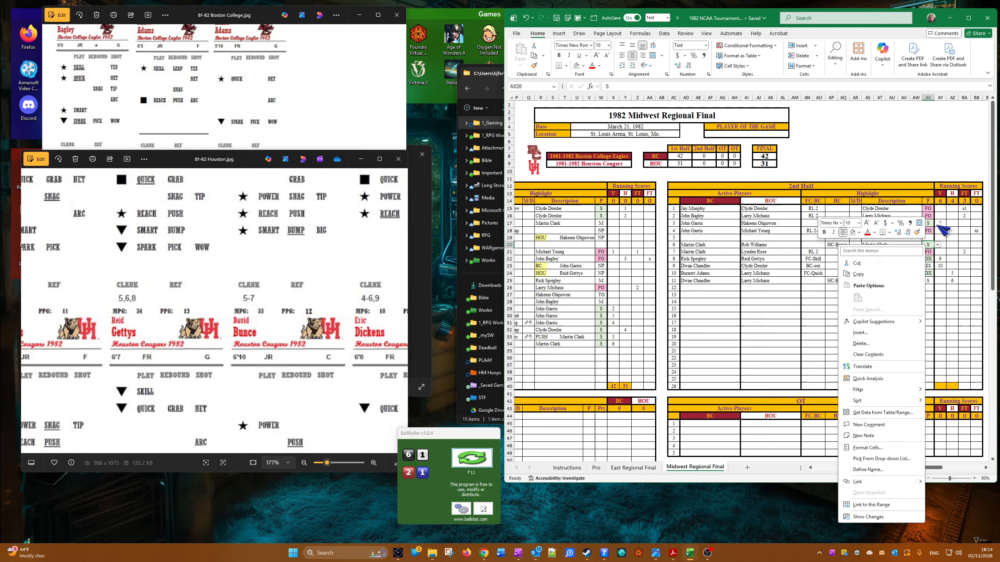
{"action": "left_click", "coordinate": [921, 279]}
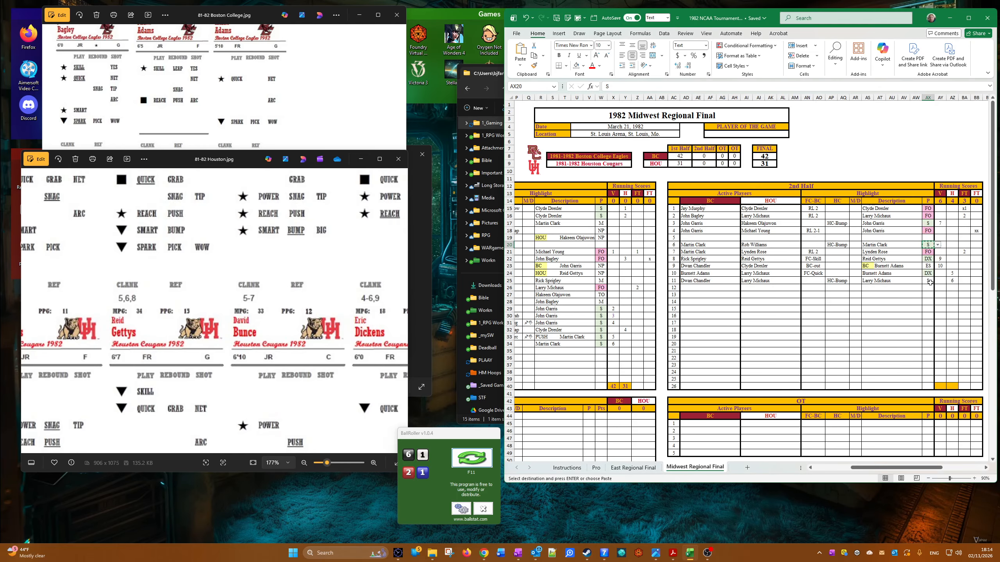
{"action": "right_click", "coordinate": [929, 283]}
{"action": "left_click", "coordinate": [868, 62]}
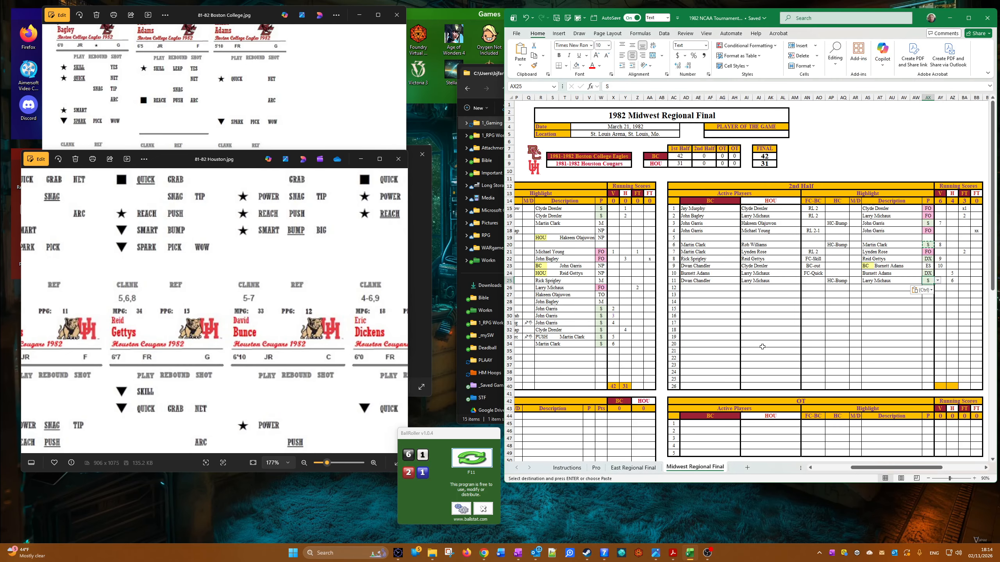
Step: Choose Jay Murphy for Boston College and Larry Michaux for Houston as active players in the twelfth 2nd-half row
{"action": "left_click", "coordinate": [689, 288]}
{"action": "left_click", "coordinate": [695, 288]}
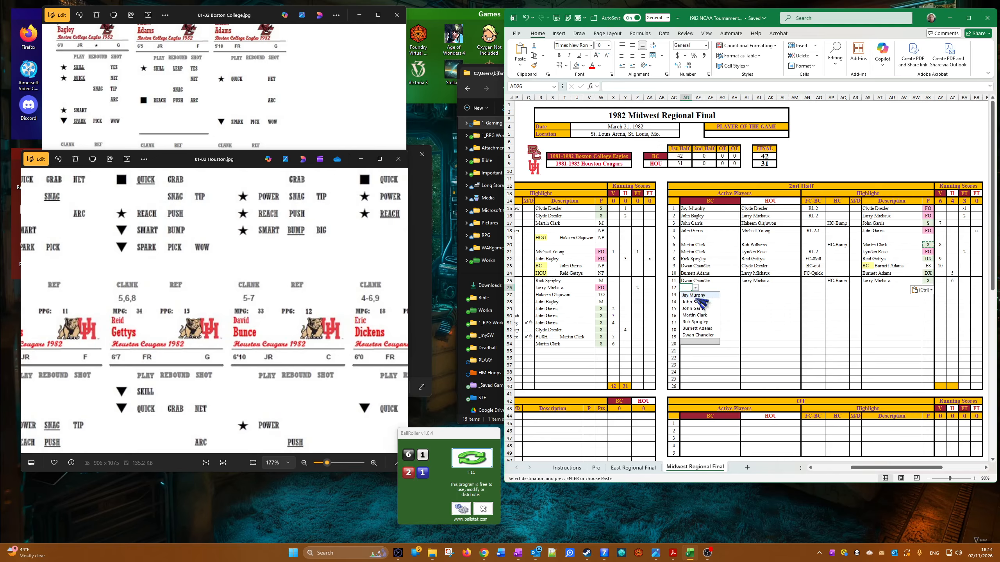
{"action": "left_click", "coordinate": [695, 295]}
{"action": "left_click", "coordinate": [748, 288]}
{"action": "left_click", "coordinate": [755, 288]}
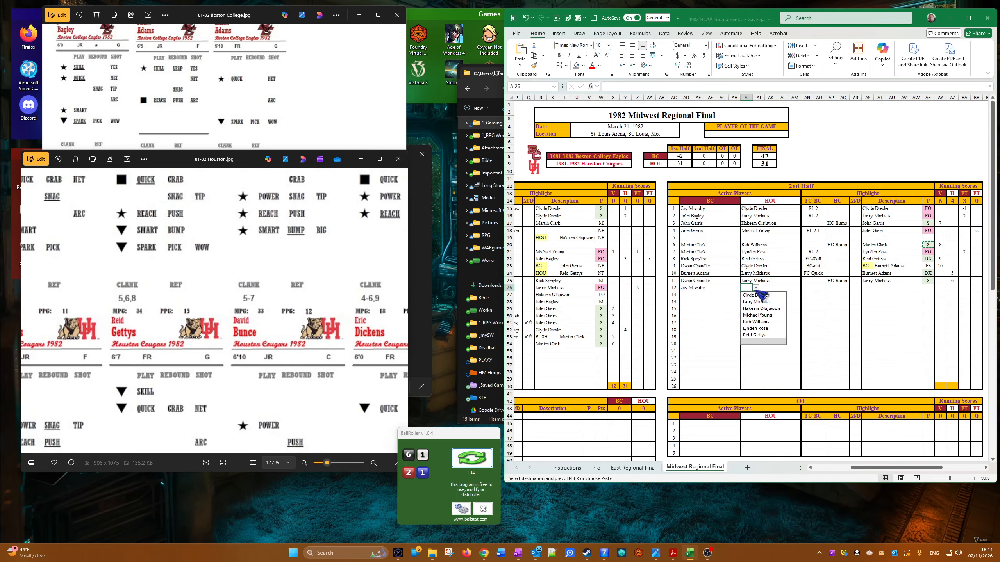
{"action": "left_click", "coordinate": [755, 302]}
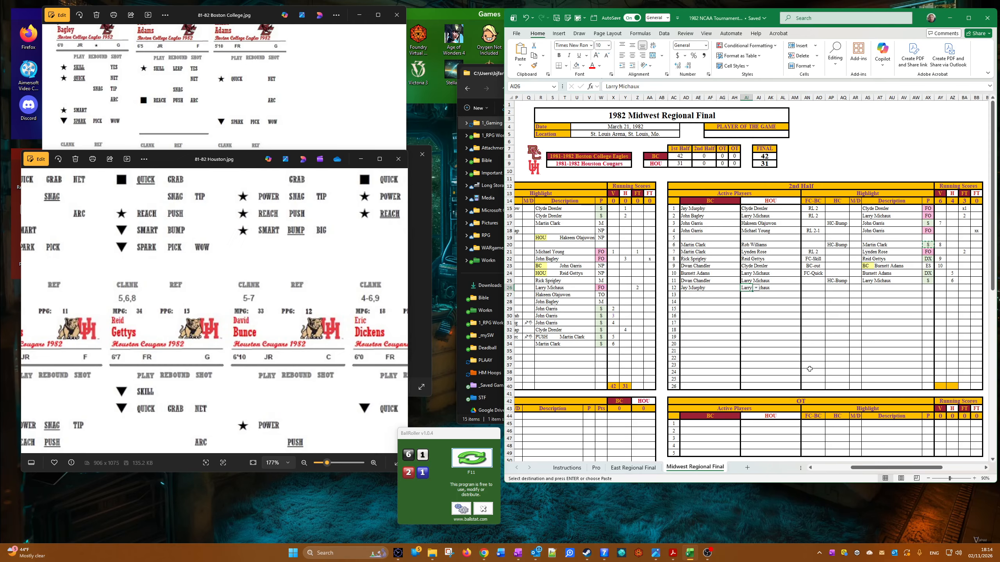
Step: Choose HC-Net in the twelfth 2nd-half row's HC column and enter the I symbol in its M/D cell
{"action": "left_click", "coordinate": [836, 290]}
{"action": "left_click", "coordinate": [853, 287]}
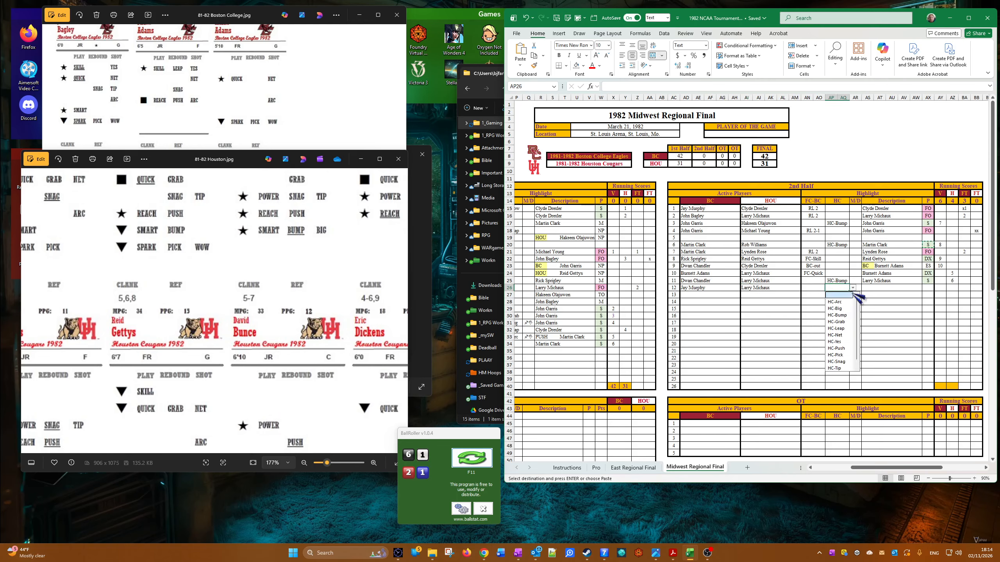
{"action": "left_click", "coordinate": [835, 335]}
{"action": "left_click", "coordinate": [860, 288]}
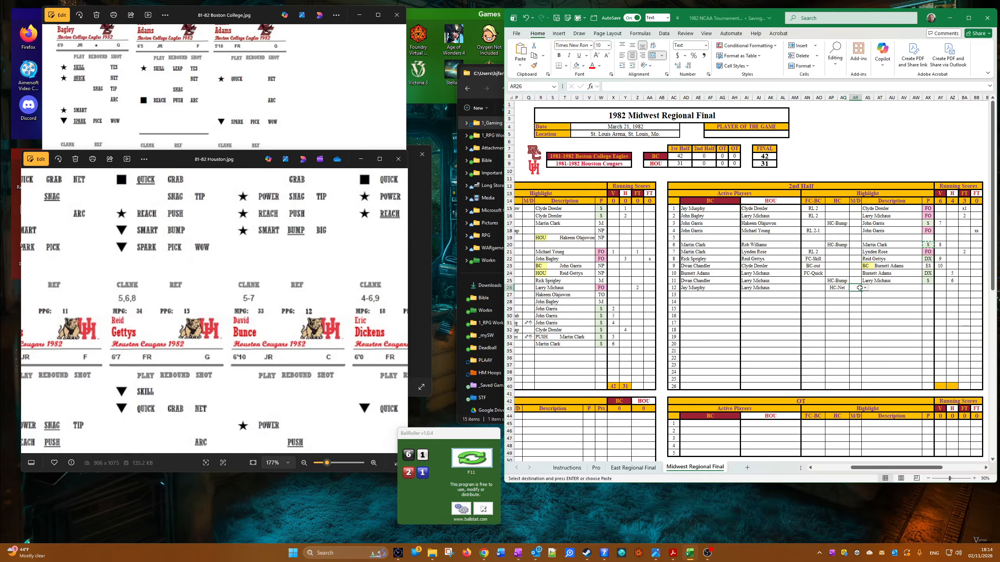
{"action": "type", "text": "I"}
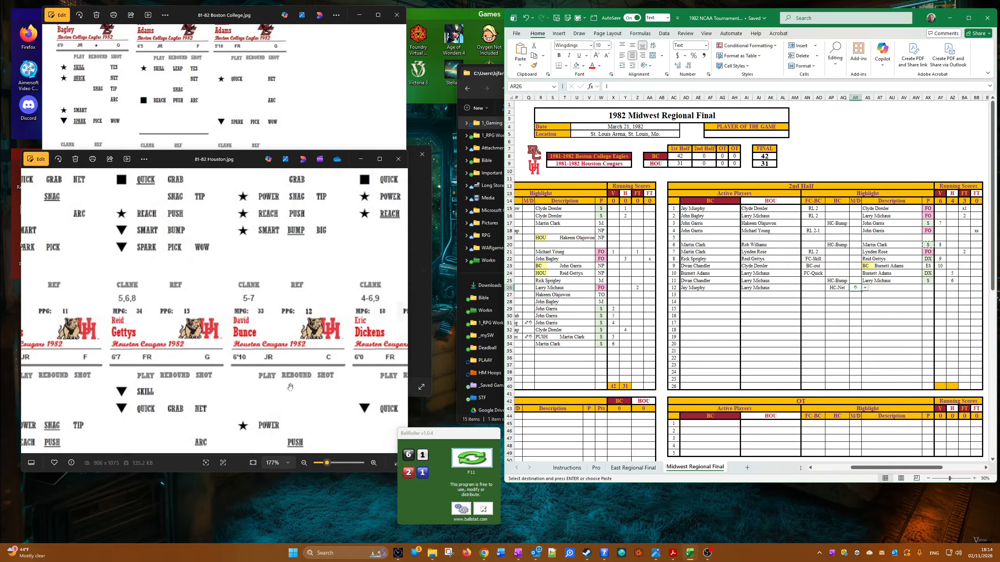
Step: Check the Houston and Boston College player cards and choose NP as the twelfth 2nd-half row's P result
{"action": "left_click_drag", "start_coordinate": [222, 262], "coordinate": [236, 327]}
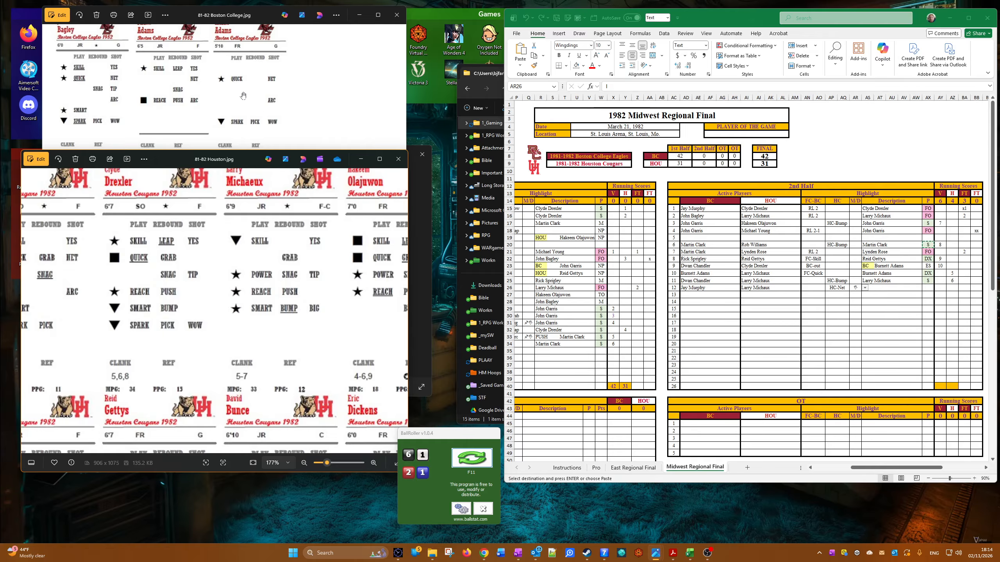
{"action": "left_click", "coordinate": [203, 114]}
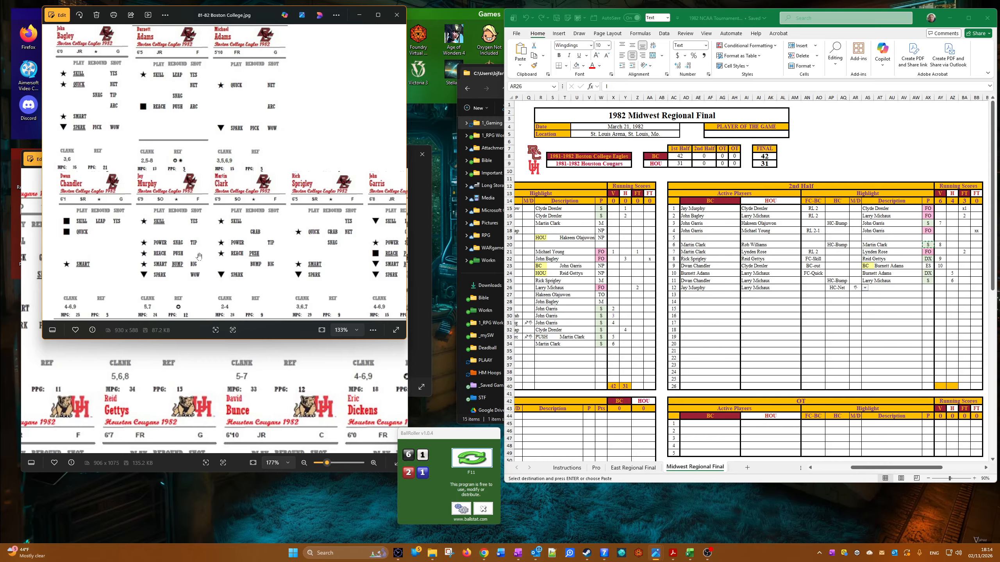
{"action": "left_click", "coordinate": [939, 288]}
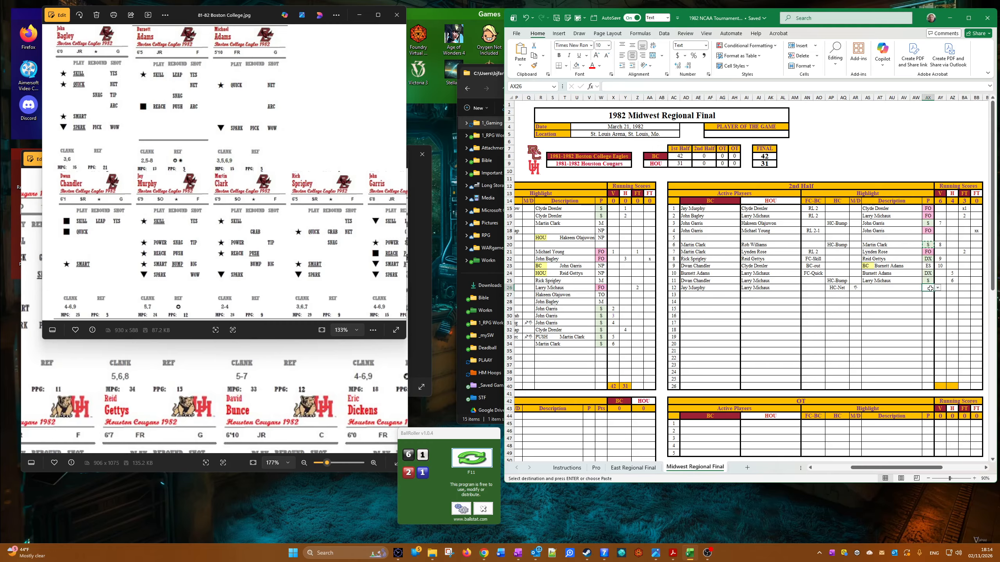
{"action": "left_click", "coordinate": [930, 289]}
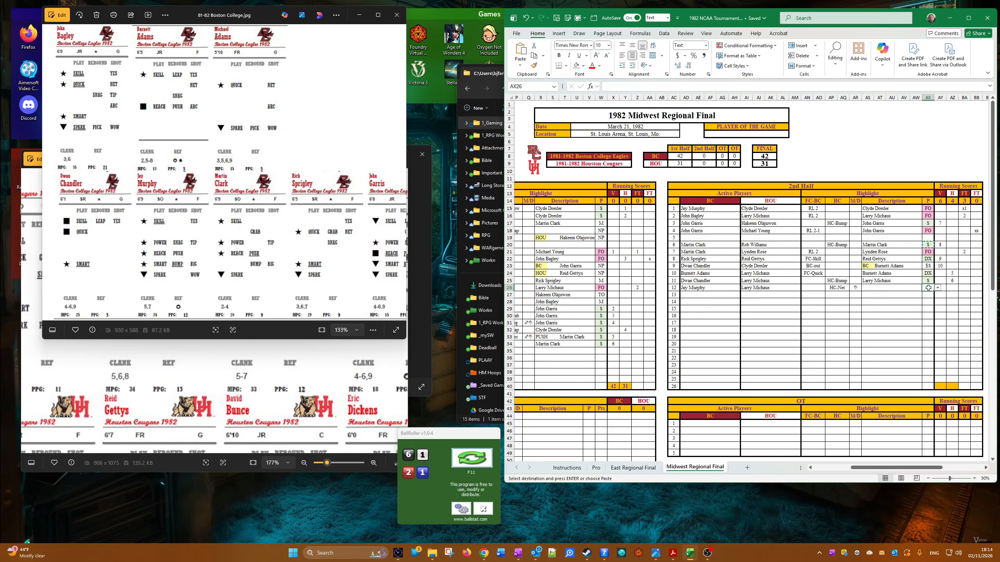
{"action": "left_click", "coordinate": [938, 287]}
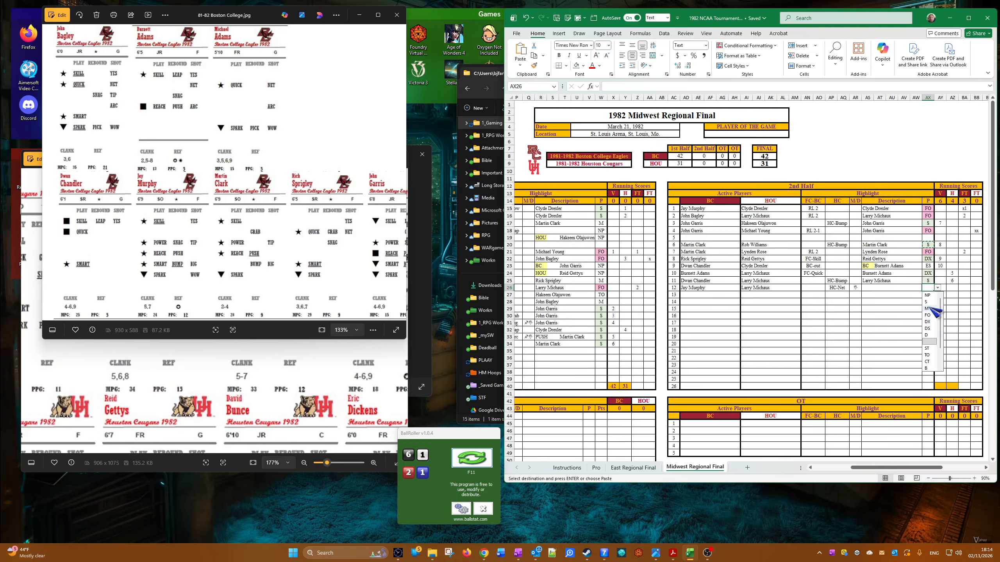
{"action": "left_click", "coordinate": [931, 315]}
Step: Choose John Bagley for Boston College and Hakeem Olajuwon for Houston as active players in the thirteenth 2nd-half row
{"action": "left_click", "coordinate": [704, 295]}
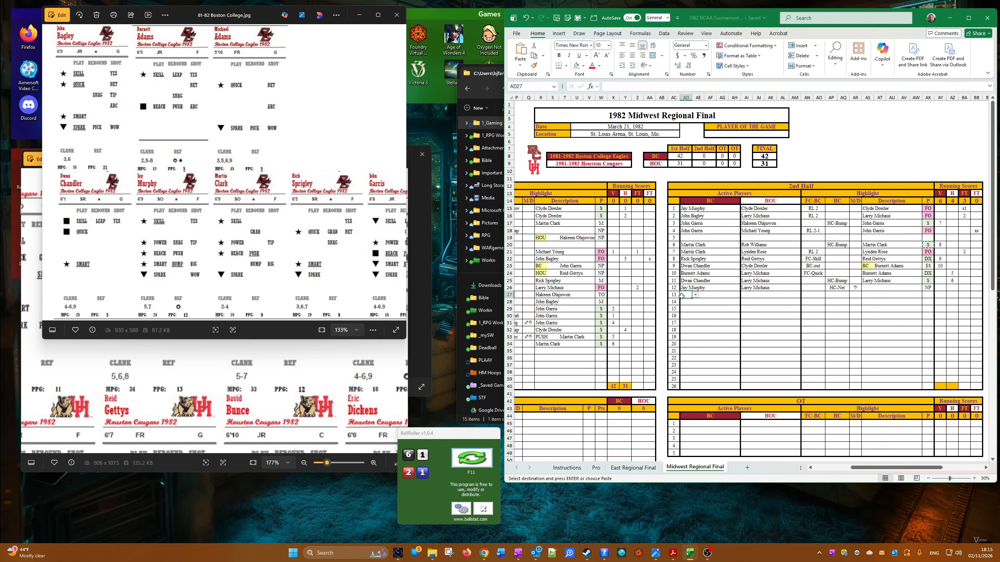
{"action": "left_click", "coordinate": [695, 295]}
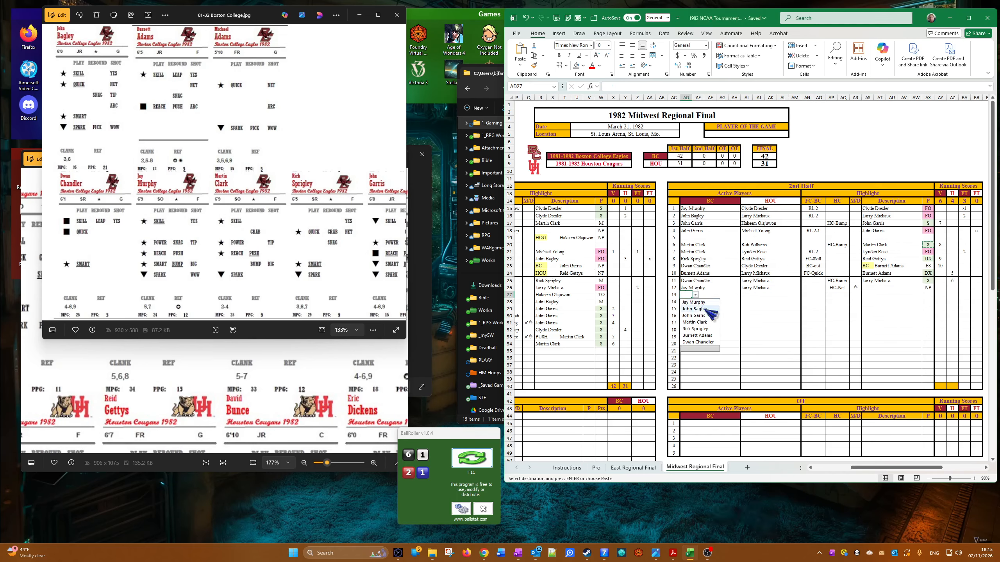
{"action": "left_click", "coordinate": [697, 310]}
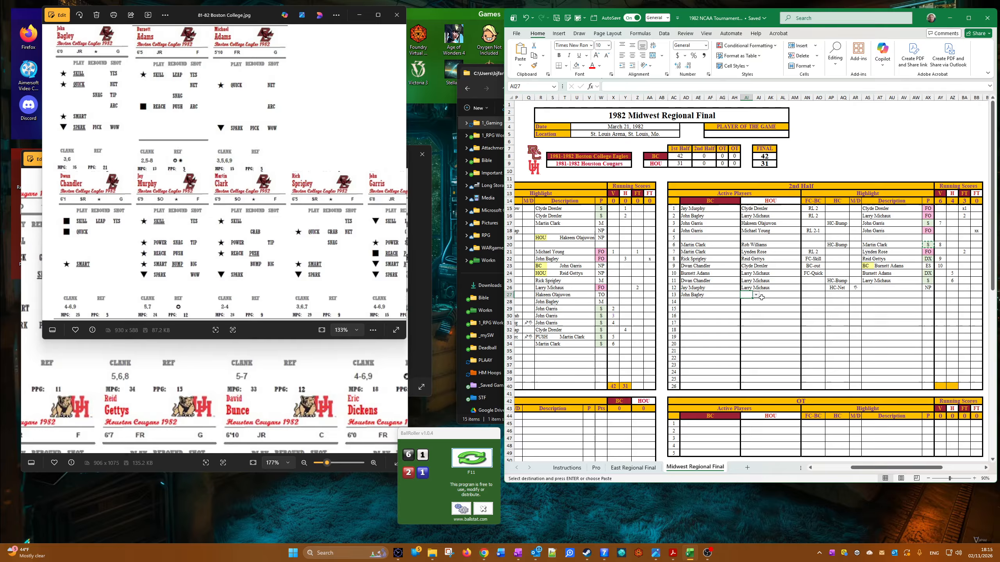
{"action": "left_click", "coordinate": [746, 296]}
{"action": "left_click", "coordinate": [756, 294]}
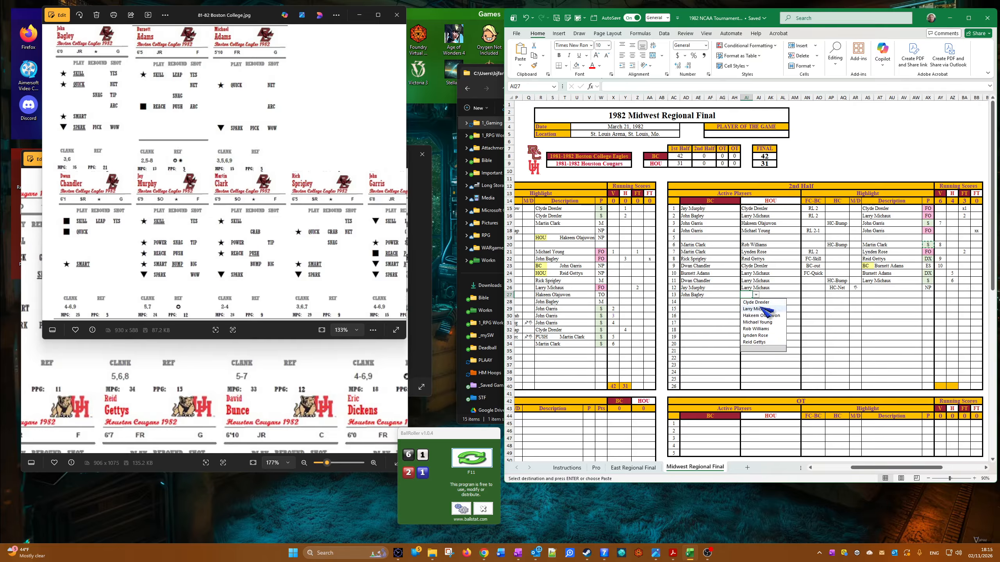
{"action": "left_click", "coordinate": [761, 315]}
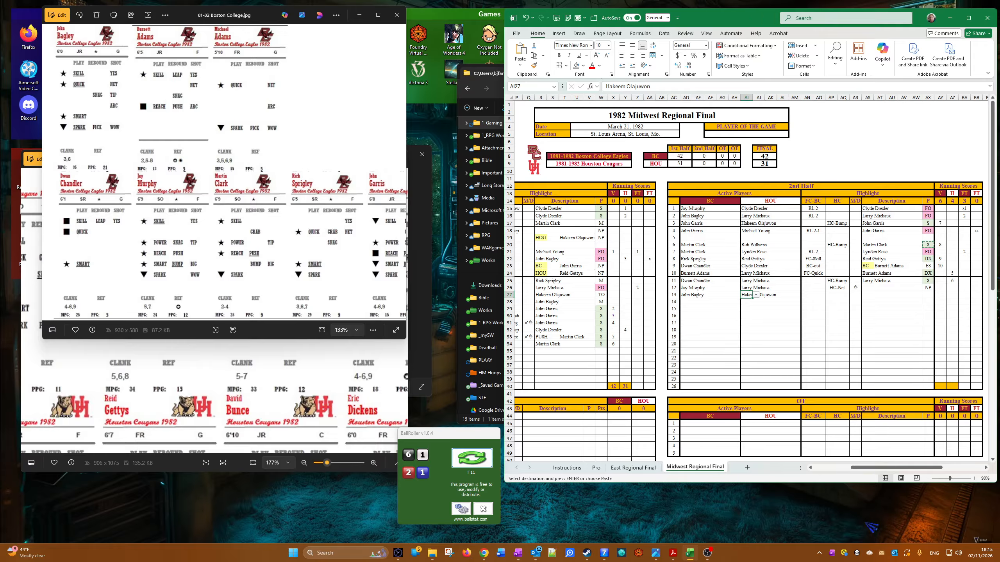
Step: Choose FC-Reach in the thirteenth 2nd-half row's FC-BC column and check the Boston College player cards
{"action": "left_click", "coordinate": [822, 297]}
{"action": "left_click", "coordinate": [829, 296]}
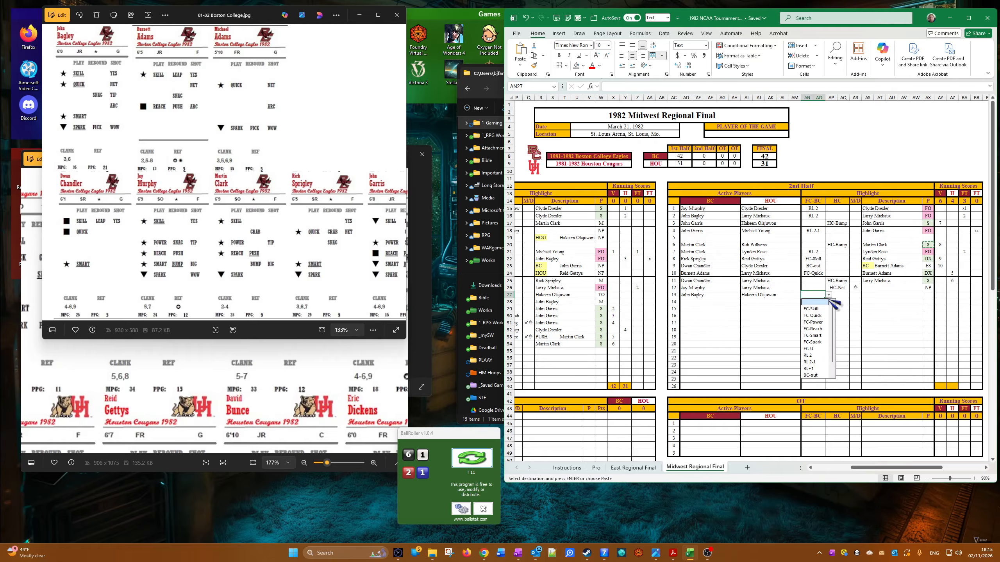
{"action": "left_click", "coordinate": [819, 329]}
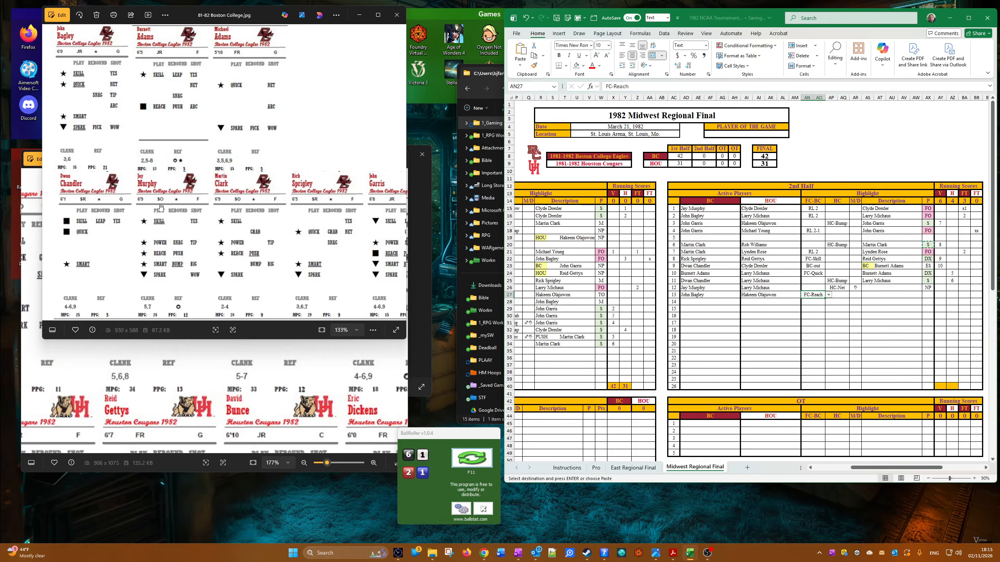
{"action": "scroll", "coordinate": [136, 80], "scroll_direction": "up", "scroll_amount": 4}
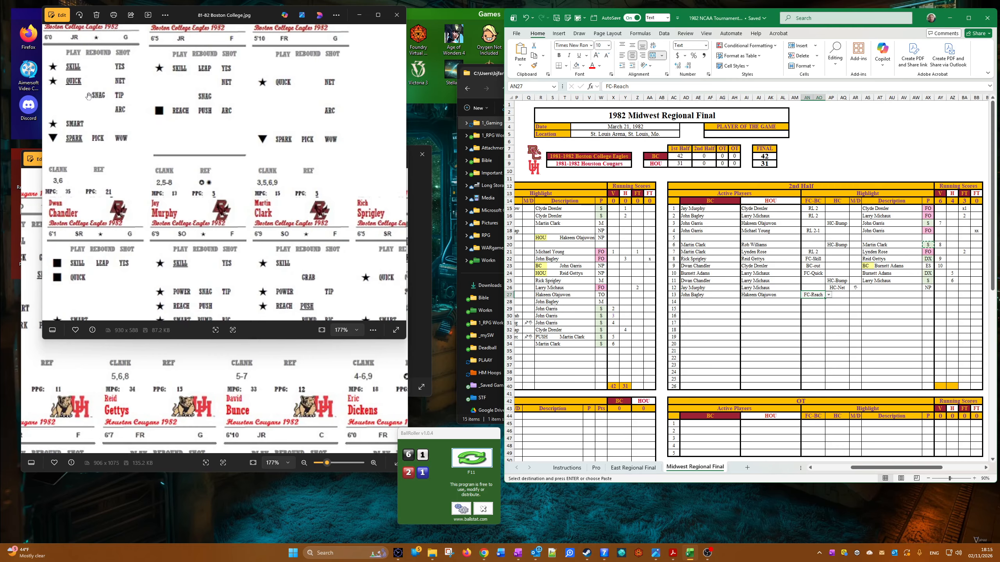
{"action": "scroll", "coordinate": [89, 96], "scroll_direction": "down", "scroll_amount": 1}
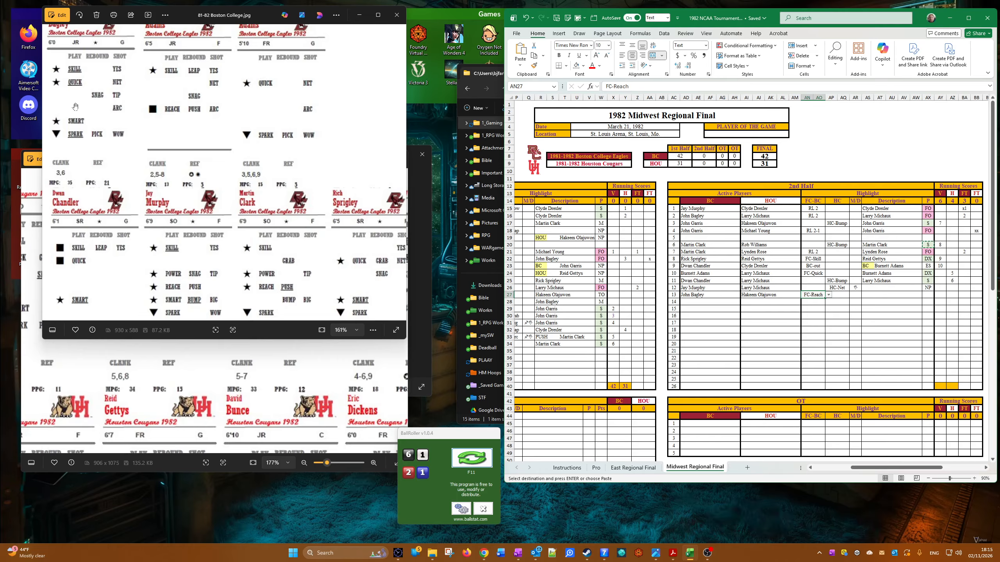
Step: Copy Hakeem Olajuwon into the thirteenth 2nd-half row's highlight description and choose B as its P result
{"action": "right_click", "coordinate": [750, 296]}
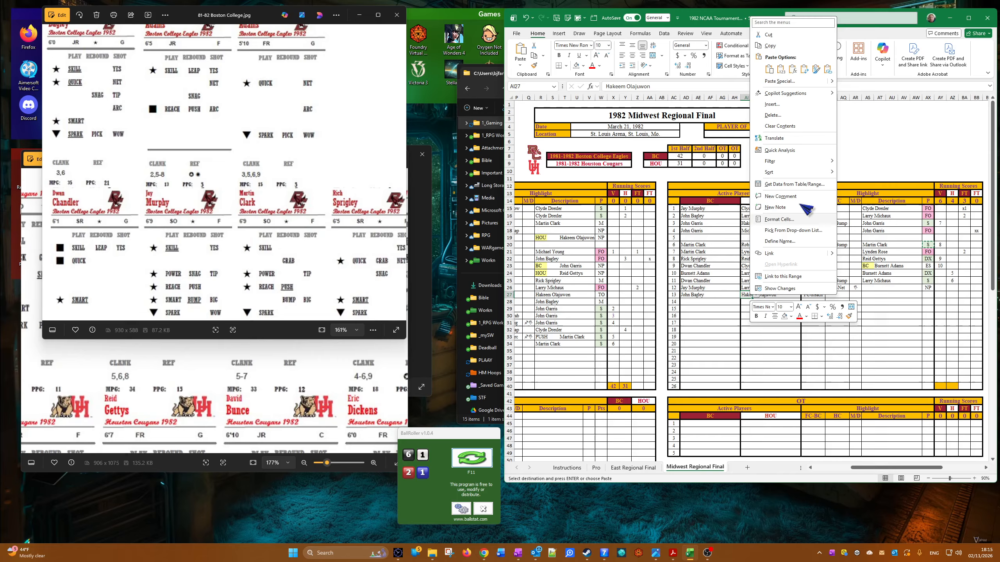
{"action": "left_click", "coordinate": [778, 47]}
{"action": "right_click", "coordinate": [866, 294]}
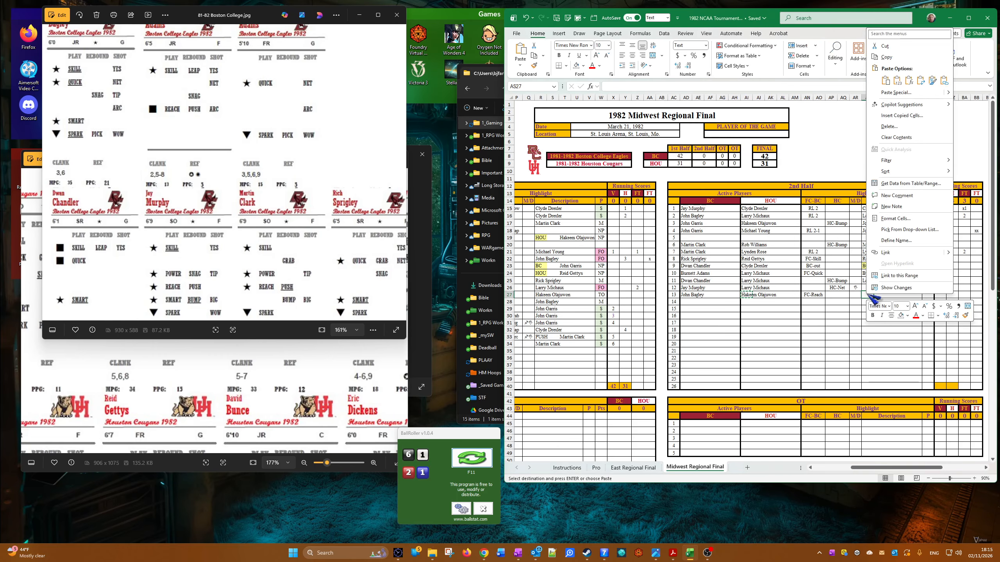
{"action": "left_click", "coordinate": [878, 66]}
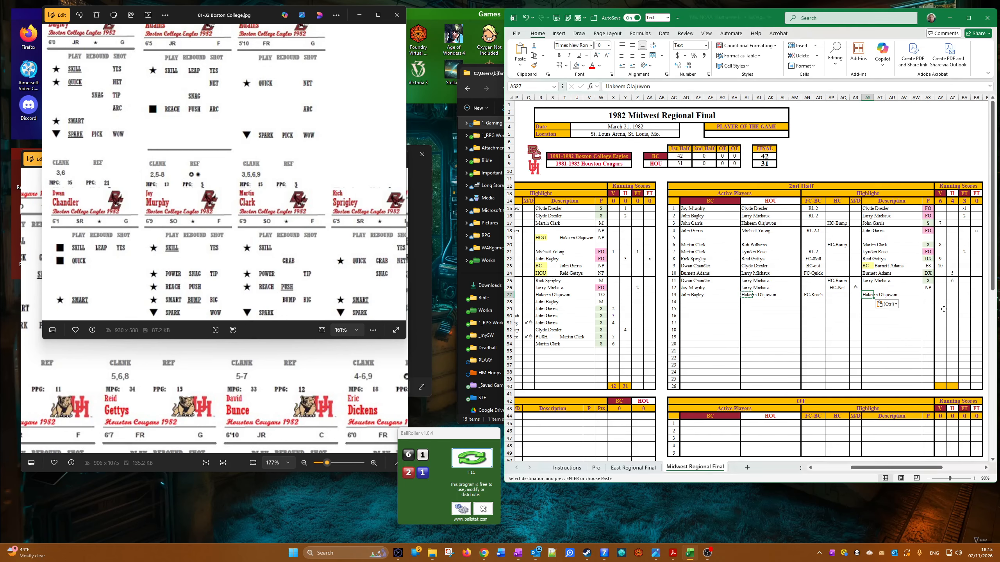
{"action": "left_click", "coordinate": [928, 294]}
{"action": "left_click", "coordinate": [938, 295]}
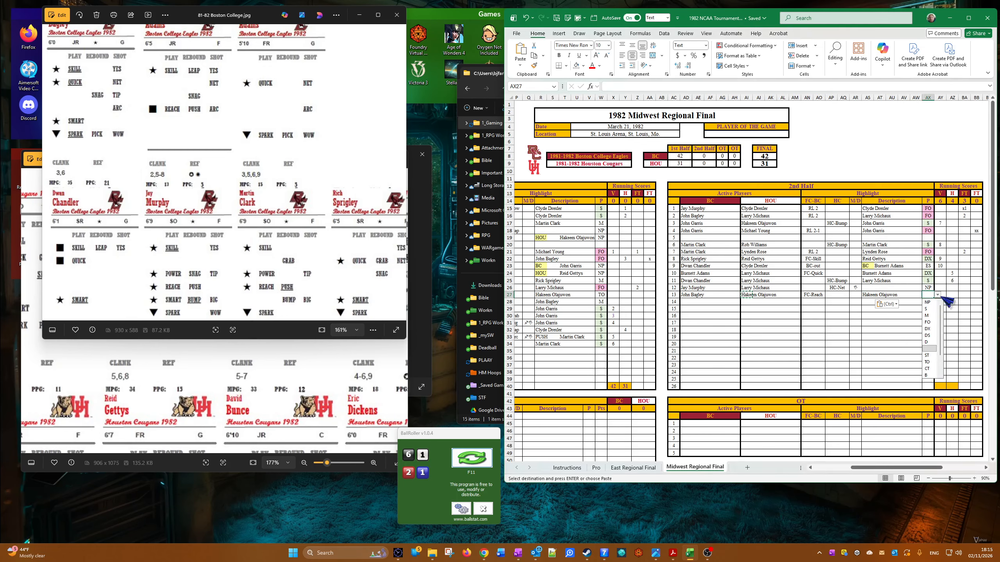
{"action": "scroll", "coordinate": [933, 339], "scroll_direction": "down", "scroll_amount": 2}
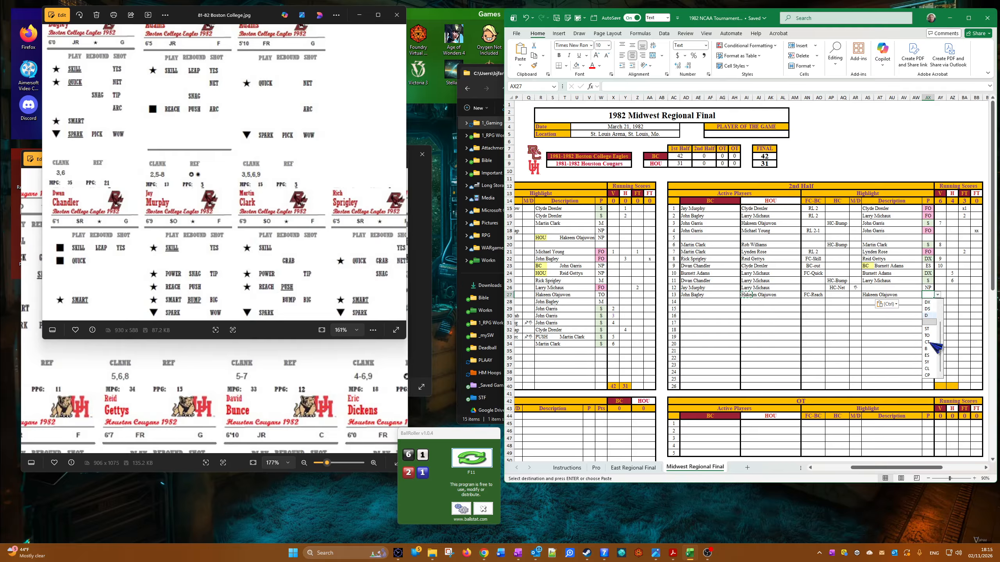
{"action": "left_click", "coordinate": [928, 349]}
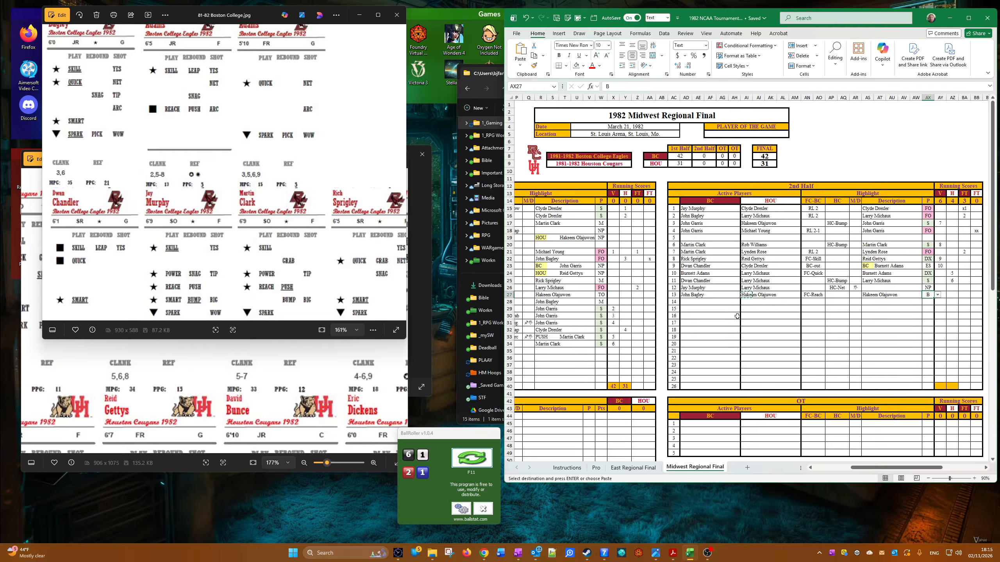
Step: Choose John Garris as the Boston College active player in the fourteenth 2nd-half row and select its Houston player cell
{"action": "left_click", "coordinate": [681, 301]}
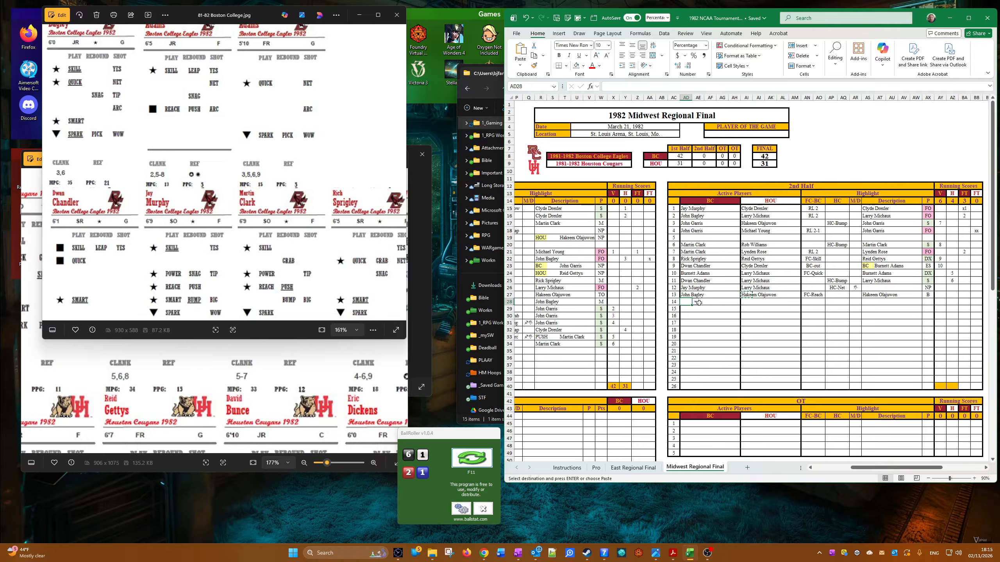
{"action": "left_click", "coordinate": [696, 301]}
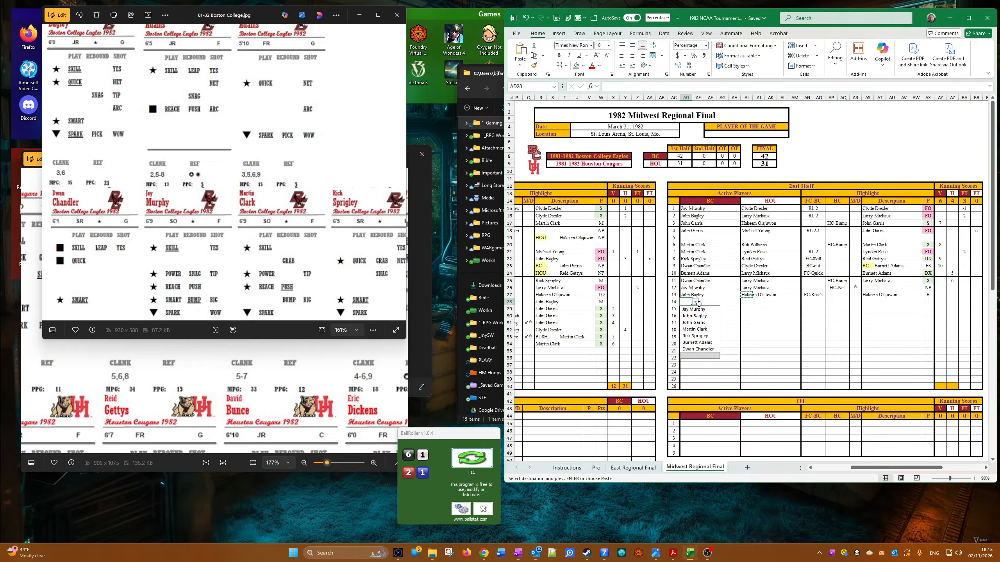
{"action": "left_click", "coordinate": [710, 324]}
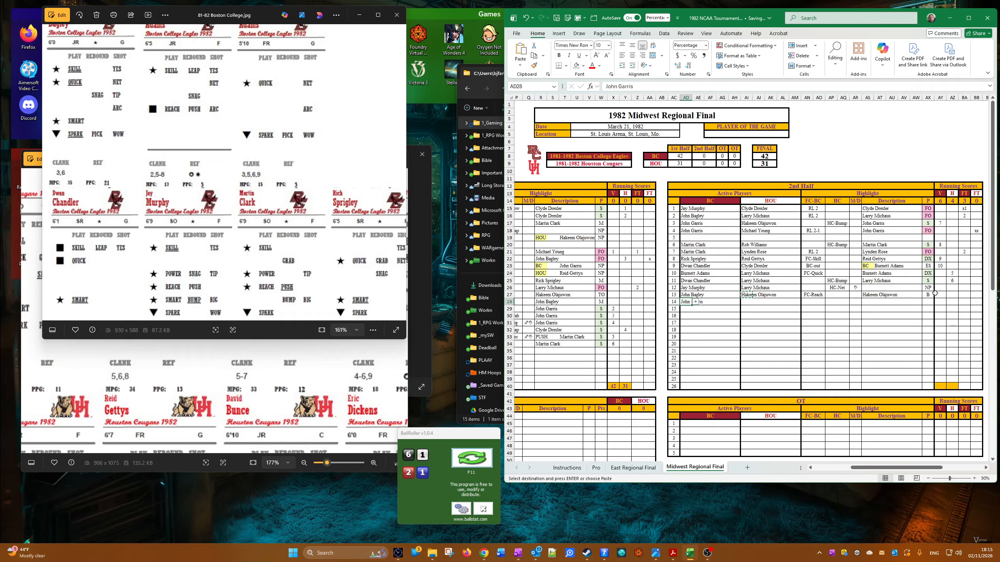
{"action": "left_click", "coordinate": [744, 302]}
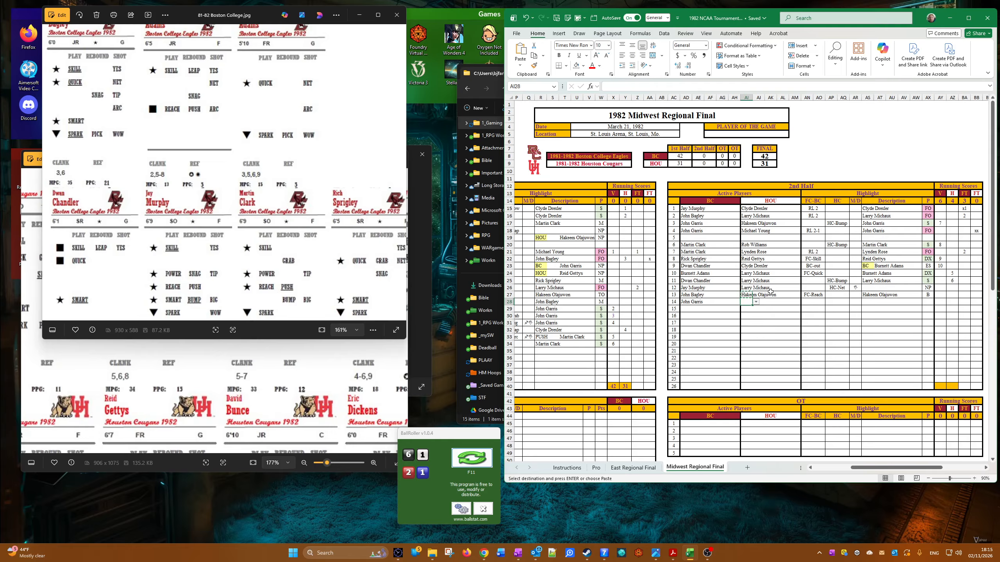
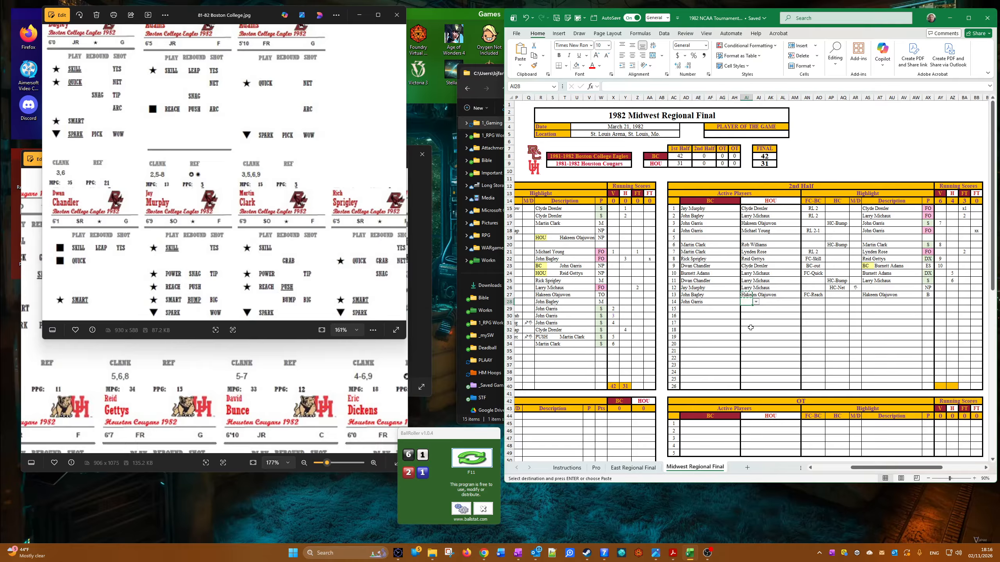
Step: Choose Michael Young as the Houston active player and HC-Tip in the HC column of the fourteenth 2nd-half row
{"action": "left_click", "coordinate": [756, 302]}
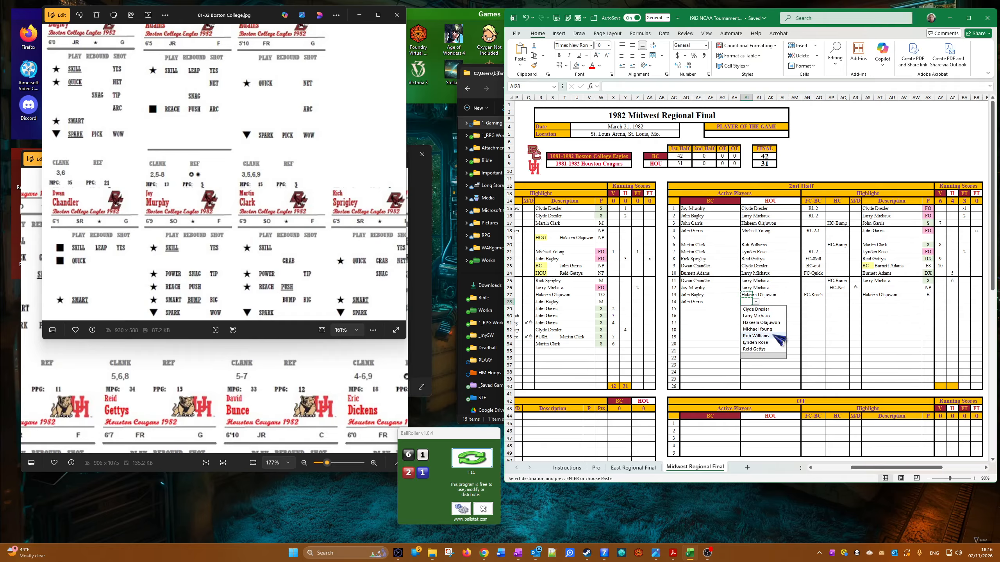
{"action": "left_click", "coordinate": [756, 330]}
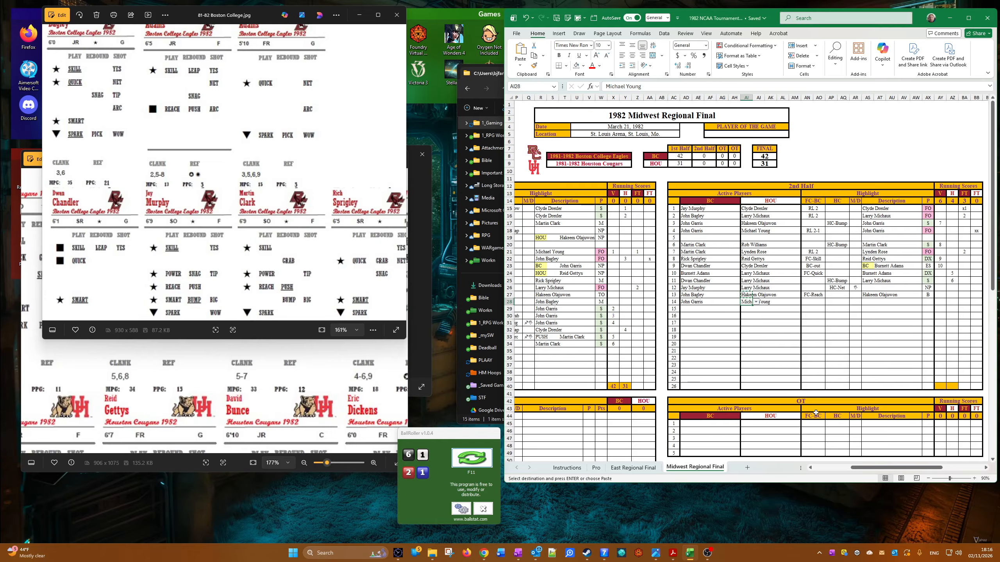
{"action": "left_click", "coordinate": [838, 300]}
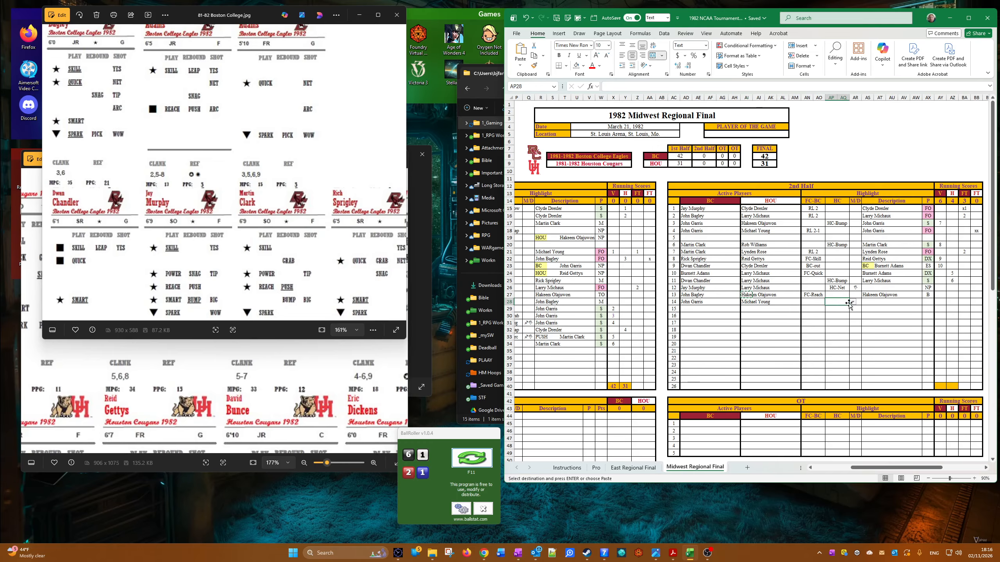
{"action": "left_click", "coordinate": [853, 301]}
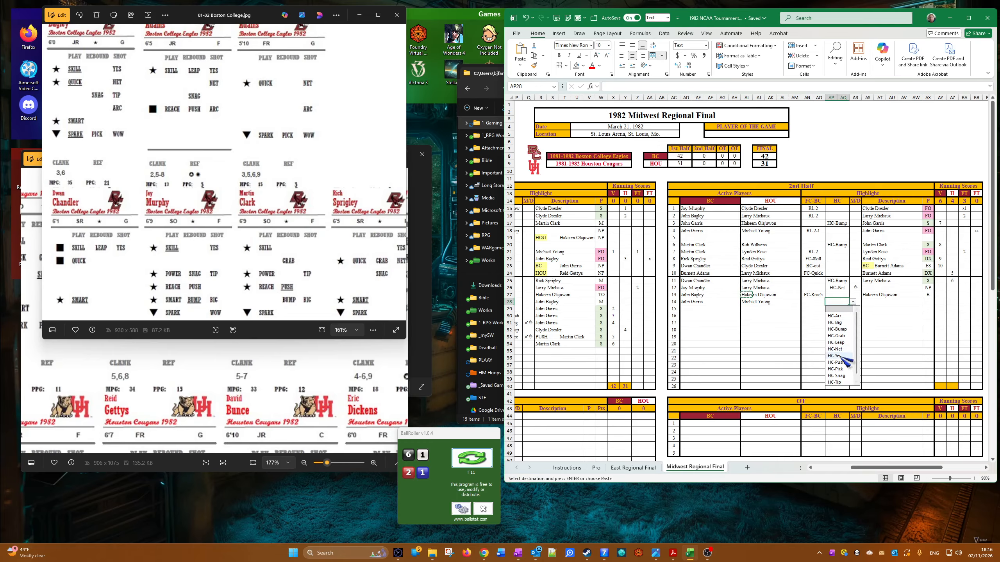
{"action": "left_click", "coordinate": [843, 382]}
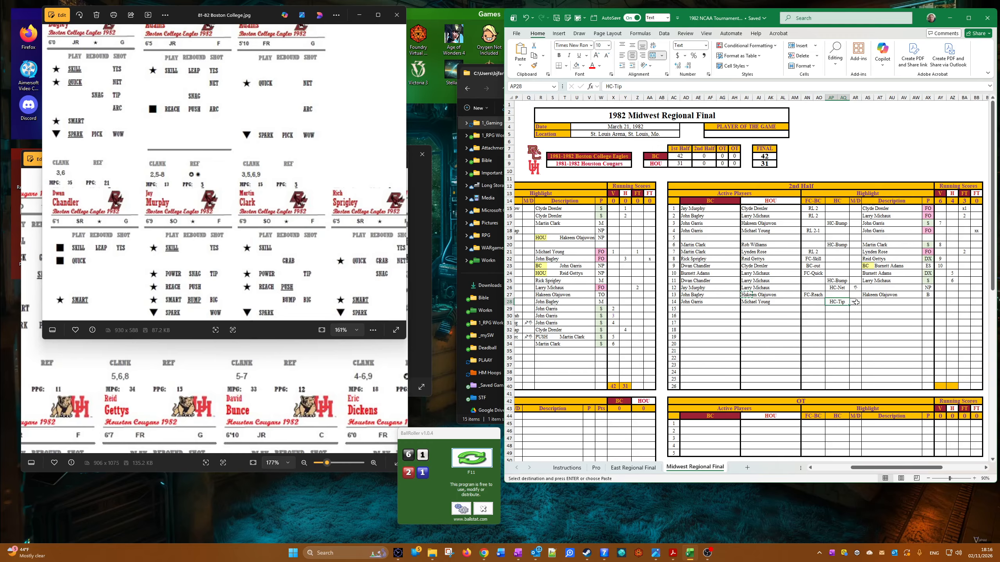
Step: Choose the same M/D symbol for the fourteenth 2nd-half row as in the twelfth row
{"action": "left_click", "coordinate": [859, 302]}
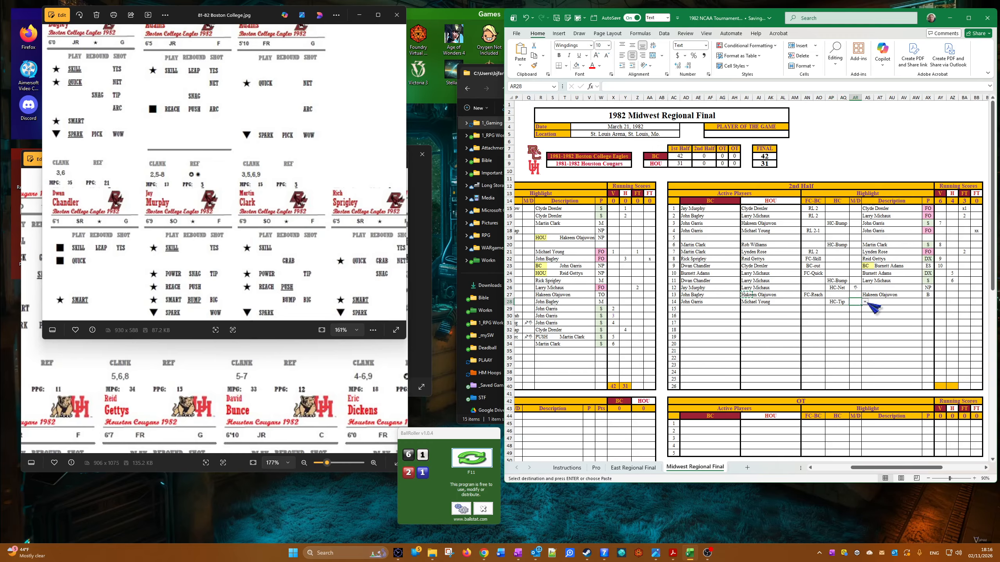
{"action": "left_click", "coordinate": [865, 302]}
{"action": "left_click", "coordinate": [854, 322]}
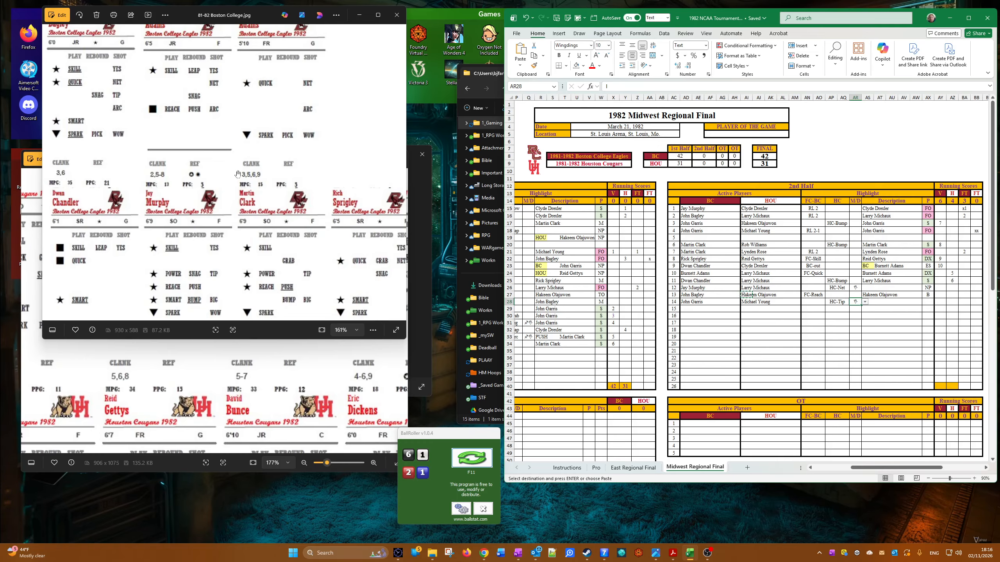
Step: Check the Boston College and Houston player cards for the HC-Tip play and roll the dice
{"action": "left_click_drag", "start_coordinate": [237, 182], "coordinate": [140, 159]}
{"action": "left_click", "coordinate": [276, 420]}
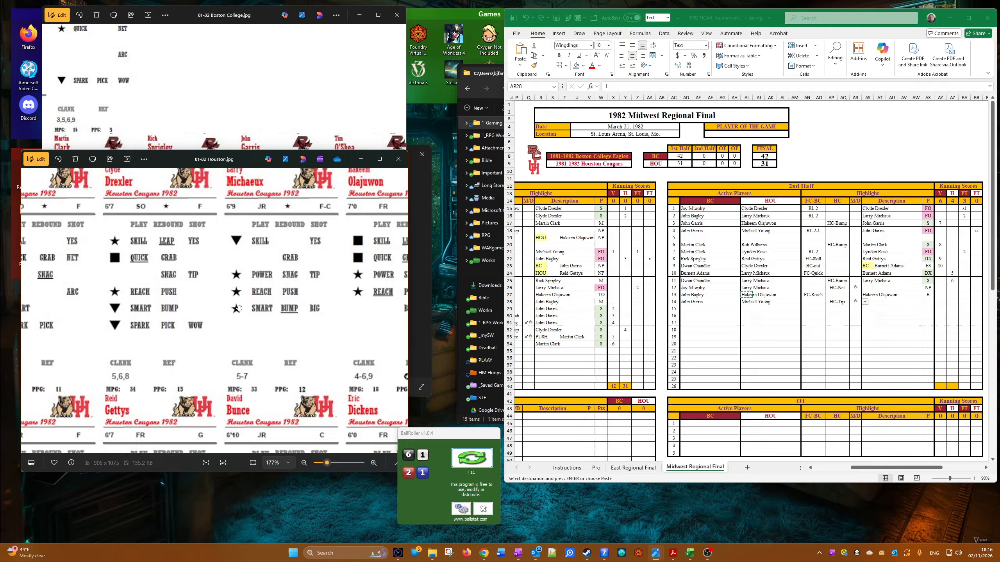
{"action": "left_click_drag", "start_coordinate": [239, 310], "coordinate": [322, 350]}
{"action": "left_click_drag", "start_coordinate": [234, 338], "coordinate": [278, 334]}
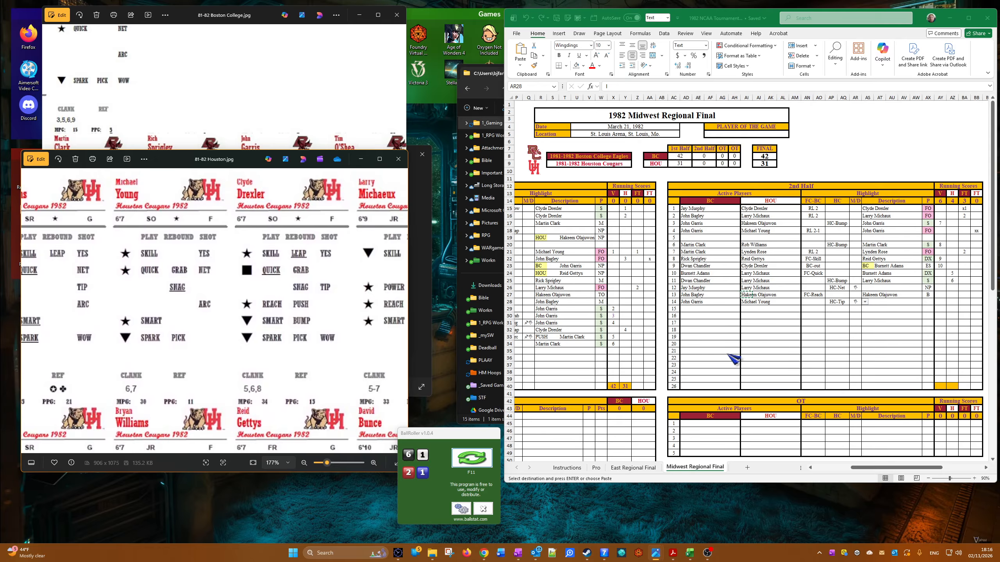
{"action": "left_click_drag", "start_coordinate": [191, 290], "coordinate": [196, 293]}
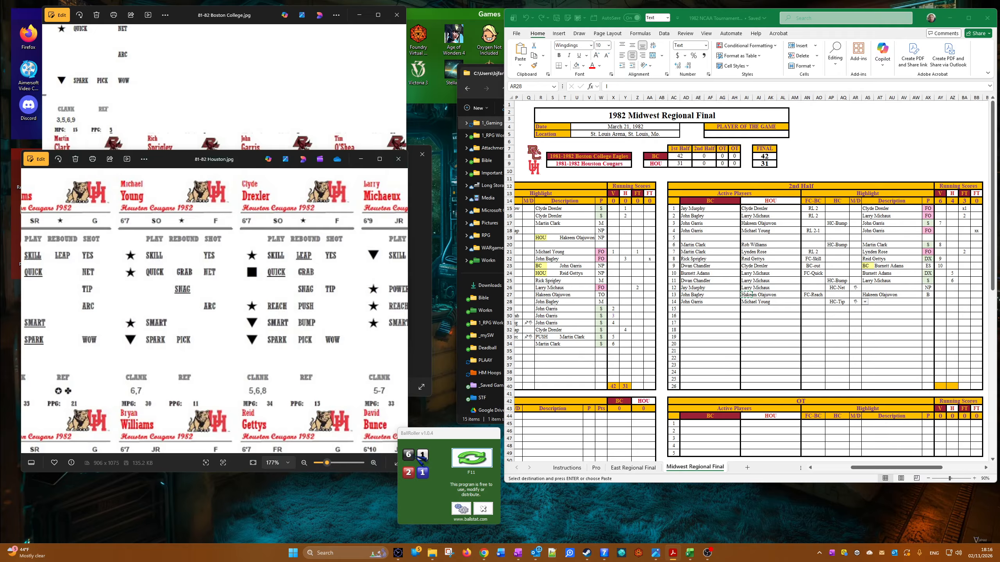
{"action": "left_click", "coordinate": [468, 459]}
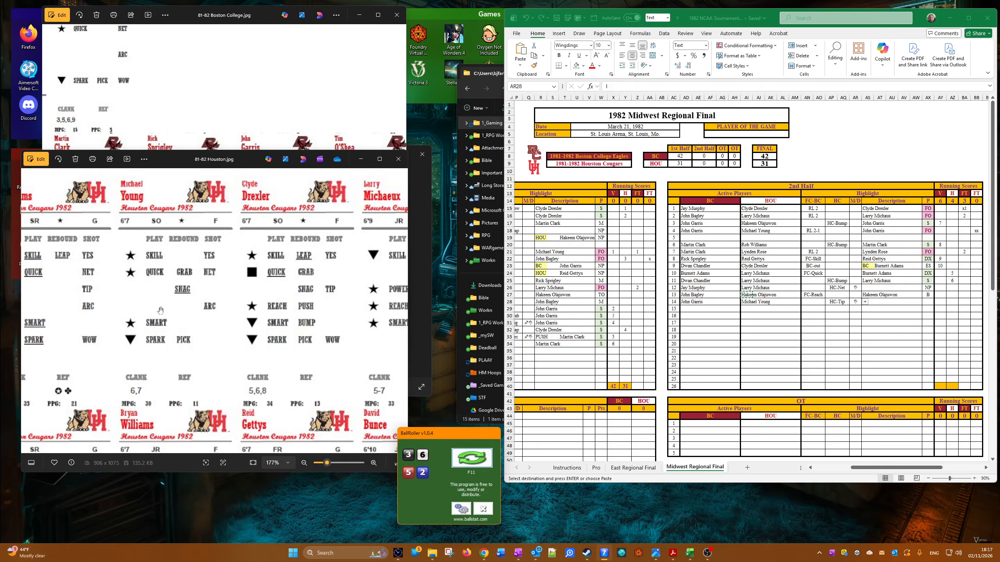
{"action": "left_click", "coordinate": [768, 364]}
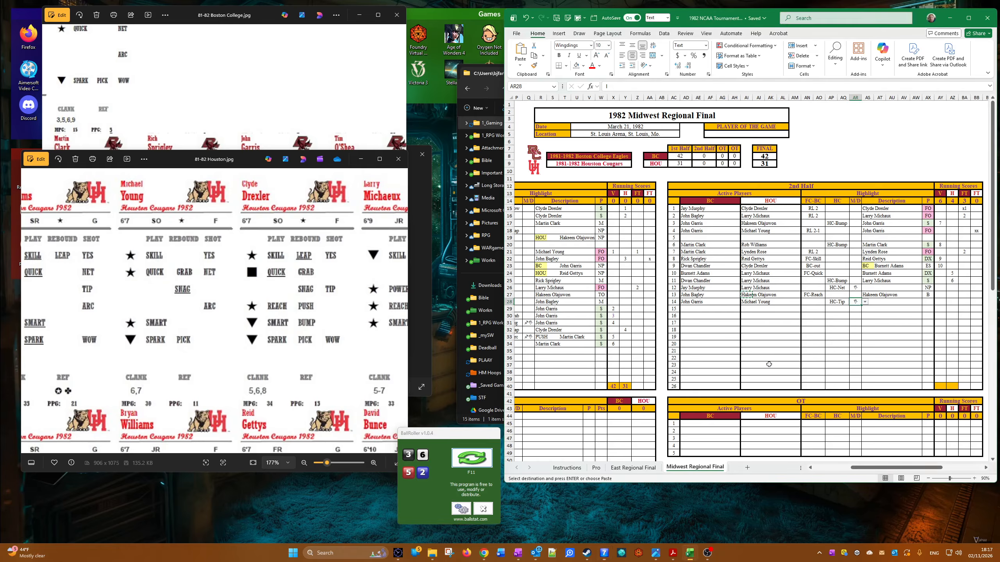
{"action": "right_click", "coordinate": [687, 301]}
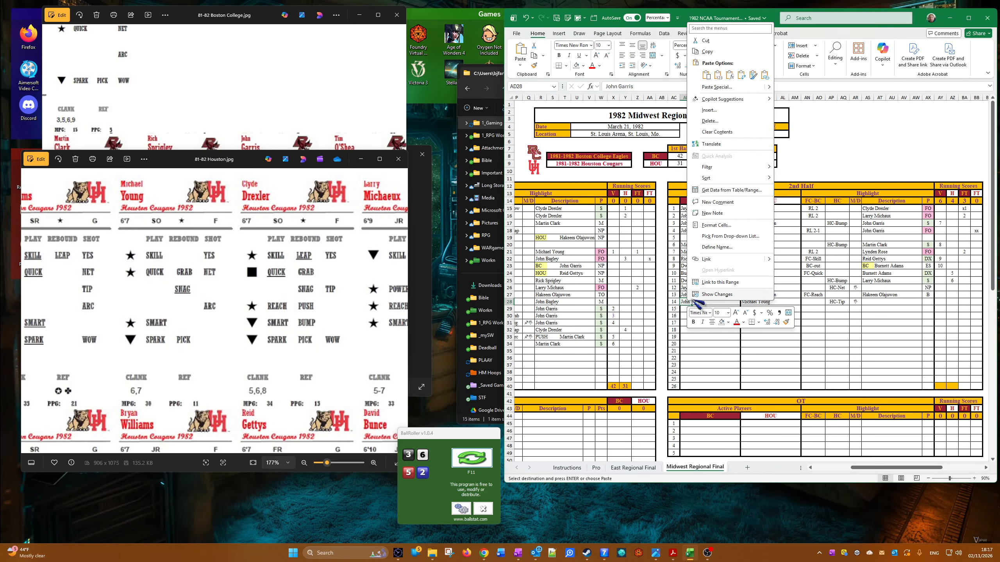
{"action": "left_click", "coordinate": [735, 54]}
{"action": "right_click", "coordinate": [867, 302]}
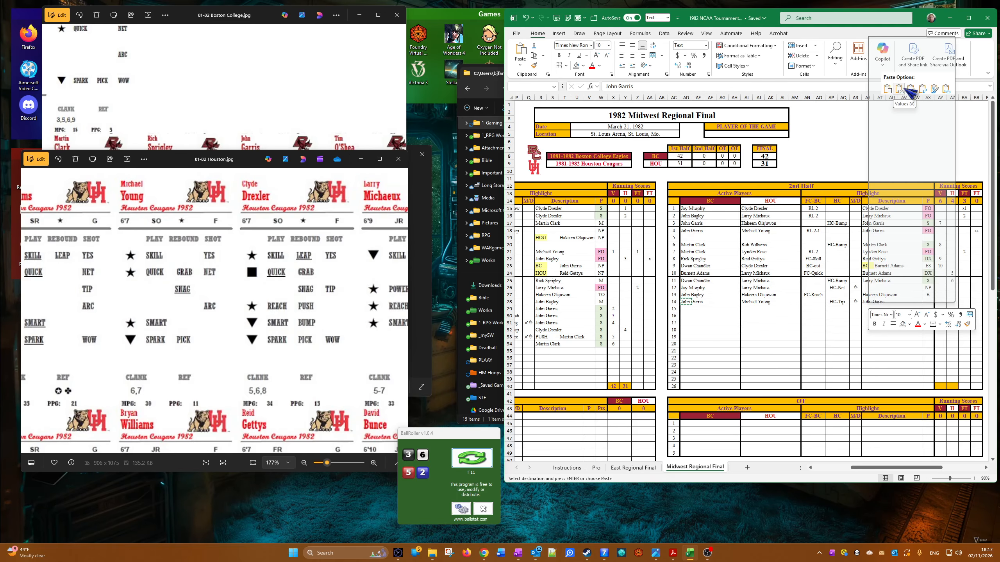
{"action": "left_click", "coordinate": [888, 90]}
Step: Copy the eleventh 2nd-half row's P result into the fourteenth row's P cell
{"action": "right_click", "coordinate": [935, 282]}
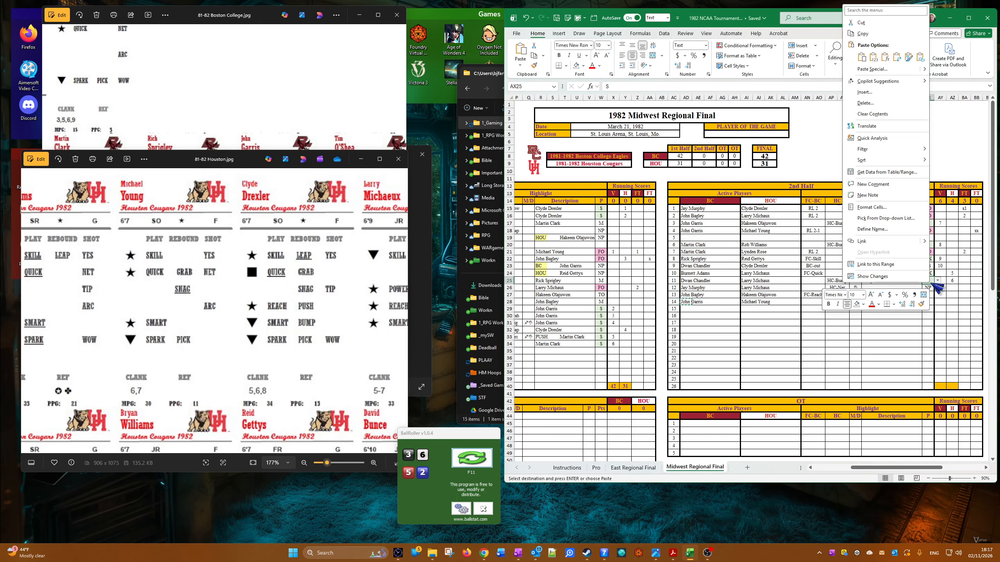
{"action": "left_click", "coordinate": [885, 34]}
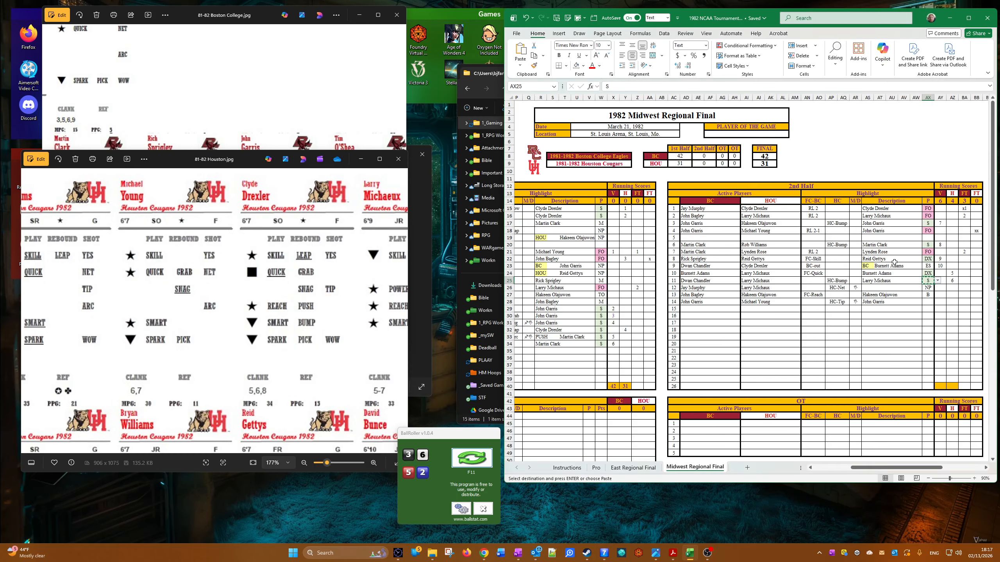
{"action": "right_click", "coordinate": [928, 303]}
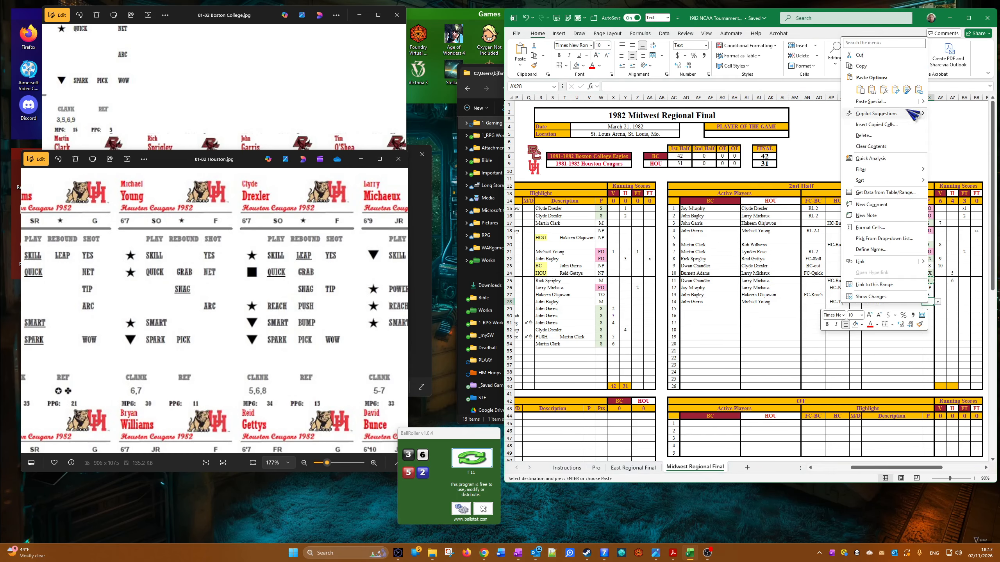
{"action": "left_click", "coordinate": [871, 91]}
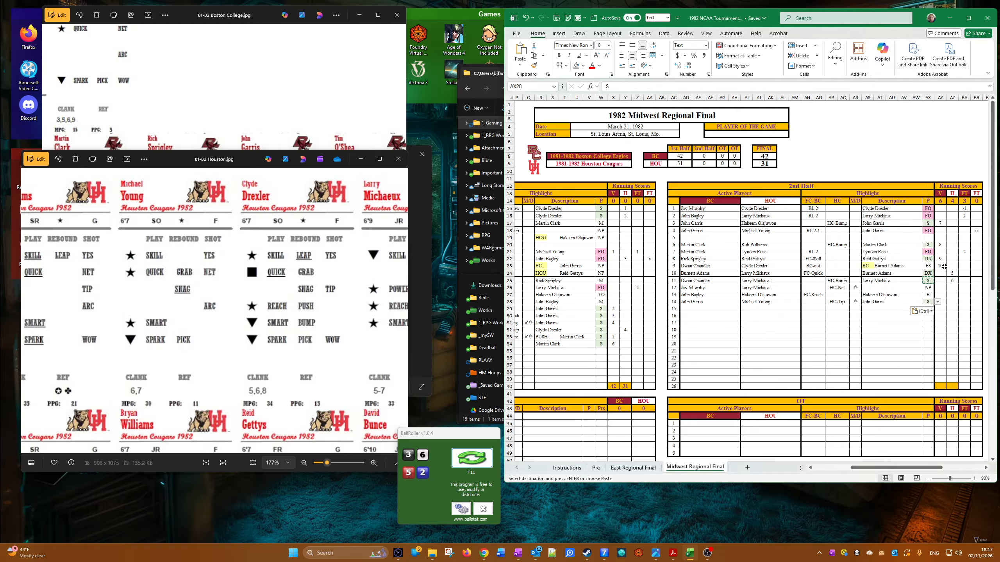
Step: Enter 11 in the V running score column of the fourteenth 2nd-half row
{"action": "key", "text": "Right"}
{"action": "key", "text": "Right"}
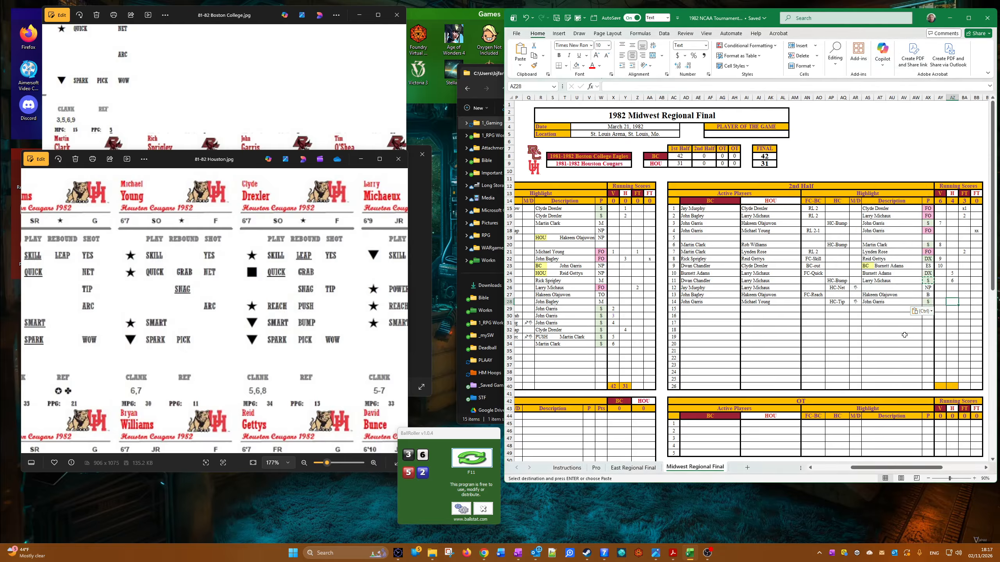
{"action": "key", "text": "Left"}
{"action": "type", "text": "11"}
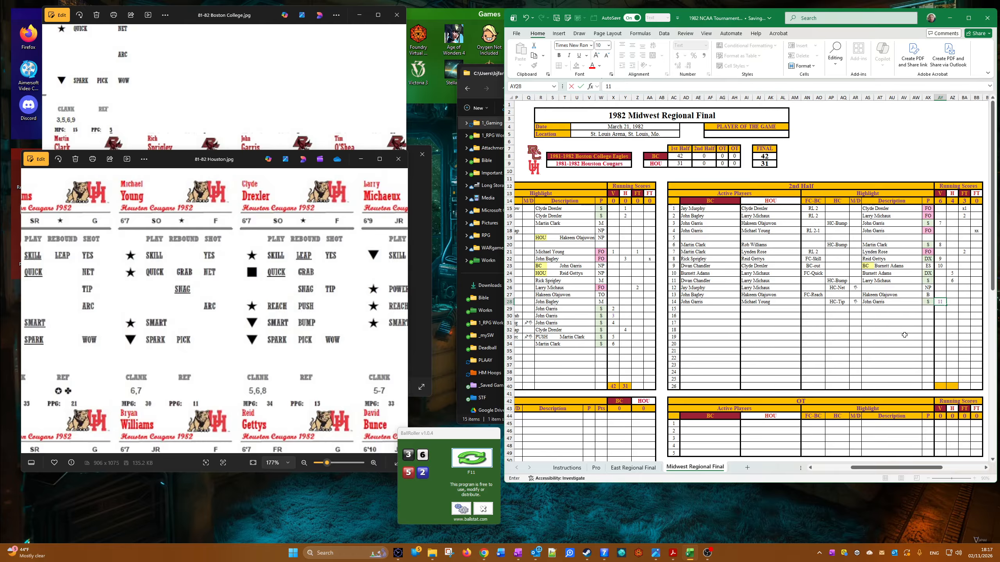
Step: Choose John Garris for Boston College and Rob Williams for Houston as active players in the fifteenth 2nd-half row
{"action": "left_click", "coordinate": [687, 309]}
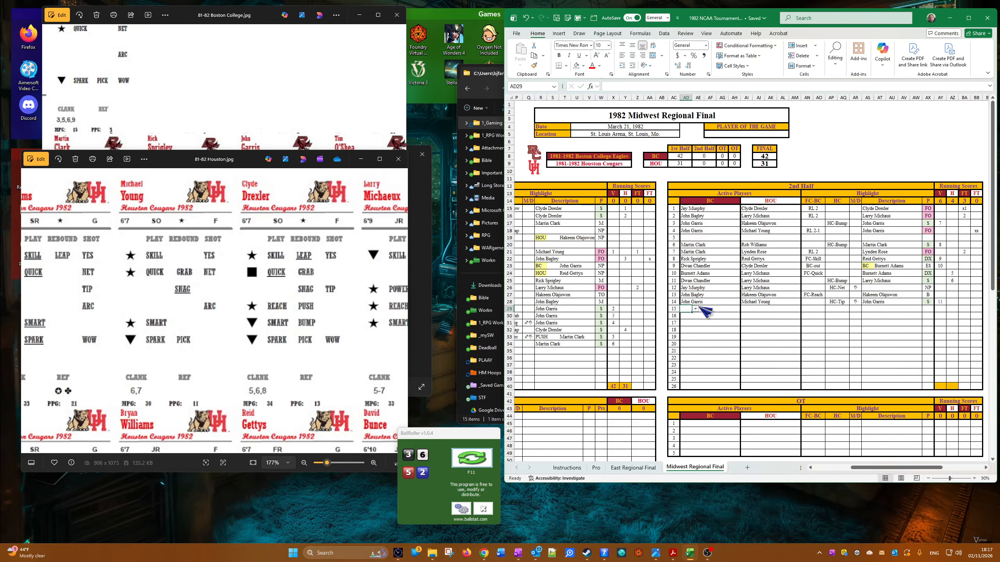
{"action": "left_click", "coordinate": [695, 308]}
{"action": "left_click", "coordinate": [693, 329]}
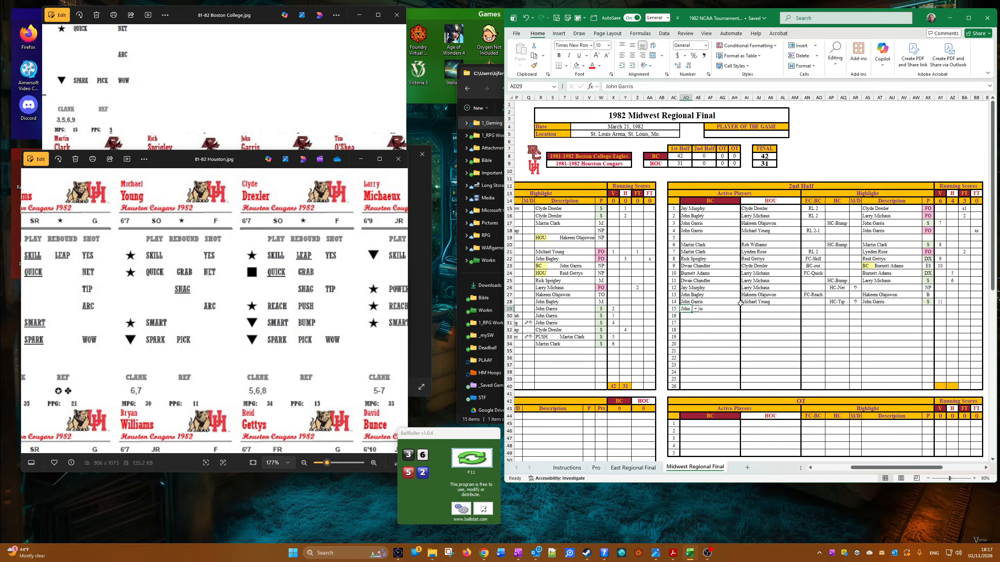
{"action": "left_click", "coordinate": [748, 311]}
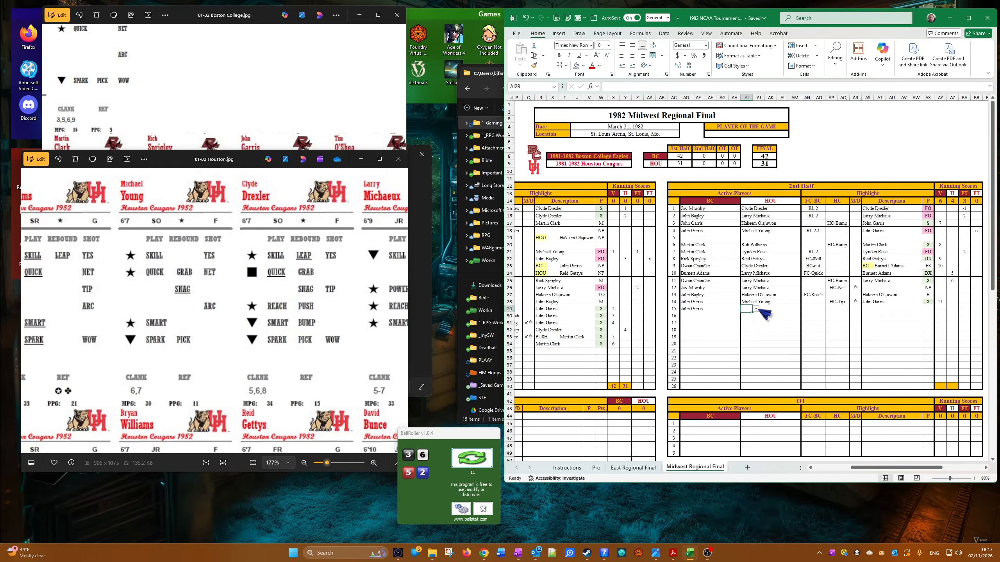
{"action": "left_click", "coordinate": [756, 309]}
{"action": "left_click", "coordinate": [755, 342]}
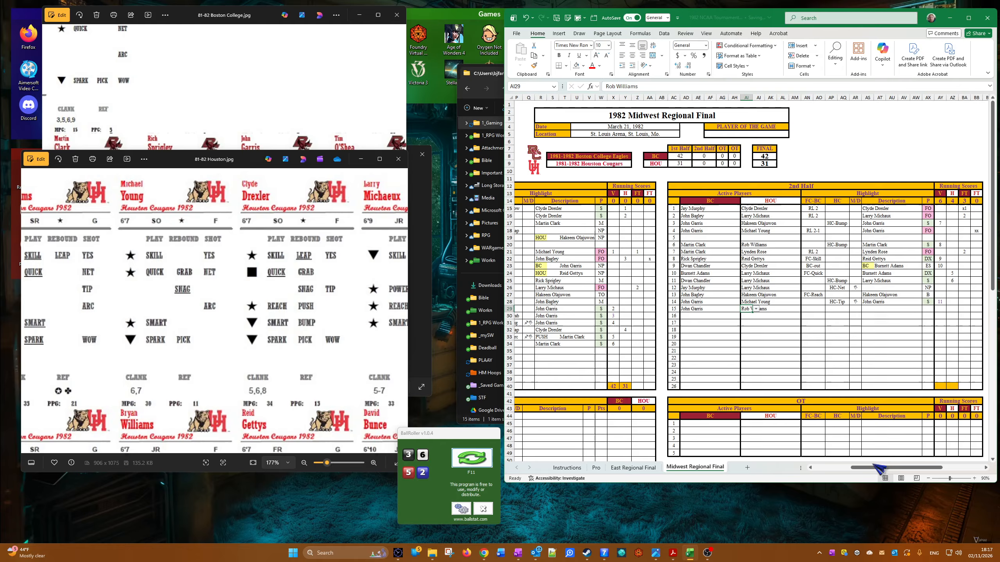
Step: Review the 1st-half highlights and choose HC-Pick in the fifteenth 2nd-half row's HC column
{"action": "left_click_drag", "start_coordinate": [875, 467], "coordinate": [826, 469]}
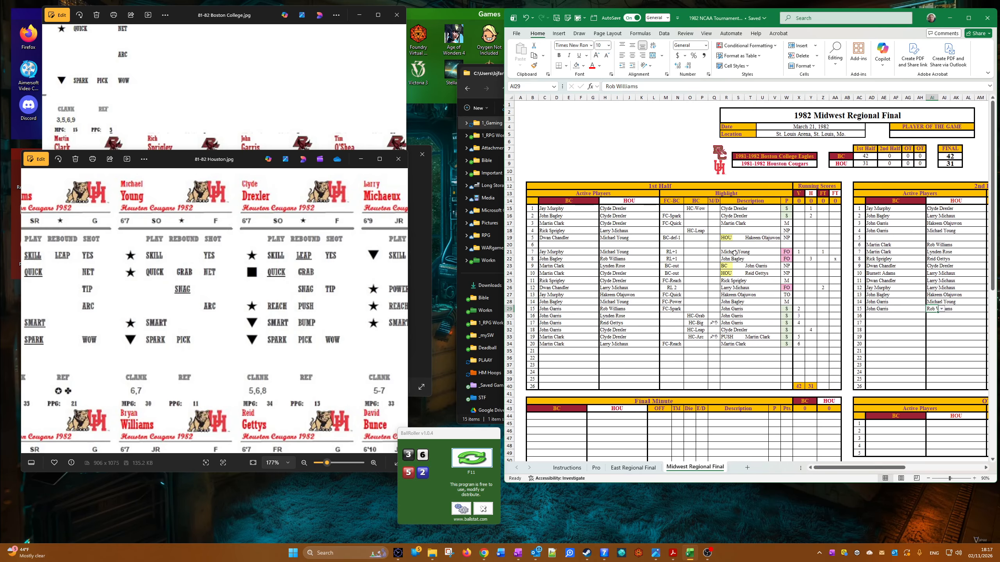
{"action": "left_click", "coordinate": [759, 315]}
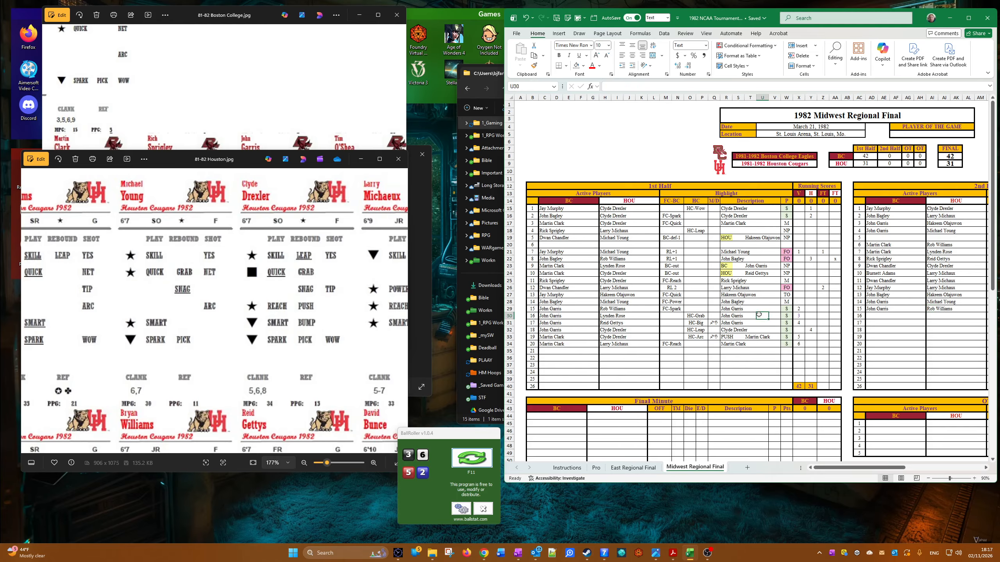
{"action": "left_click", "coordinate": [765, 323]}
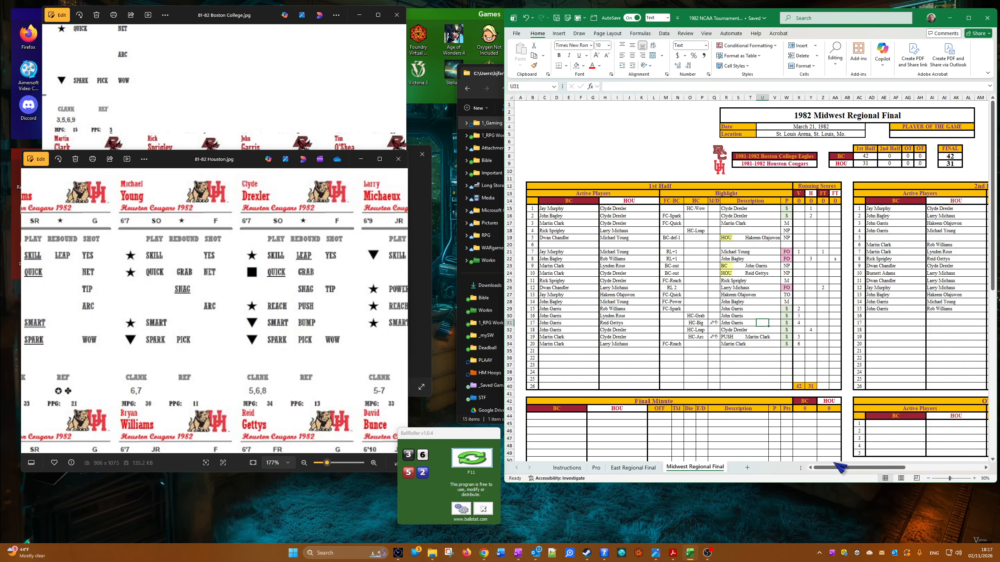
{"action": "left_click_drag", "start_coordinate": [840, 468], "coordinate": [902, 468]}
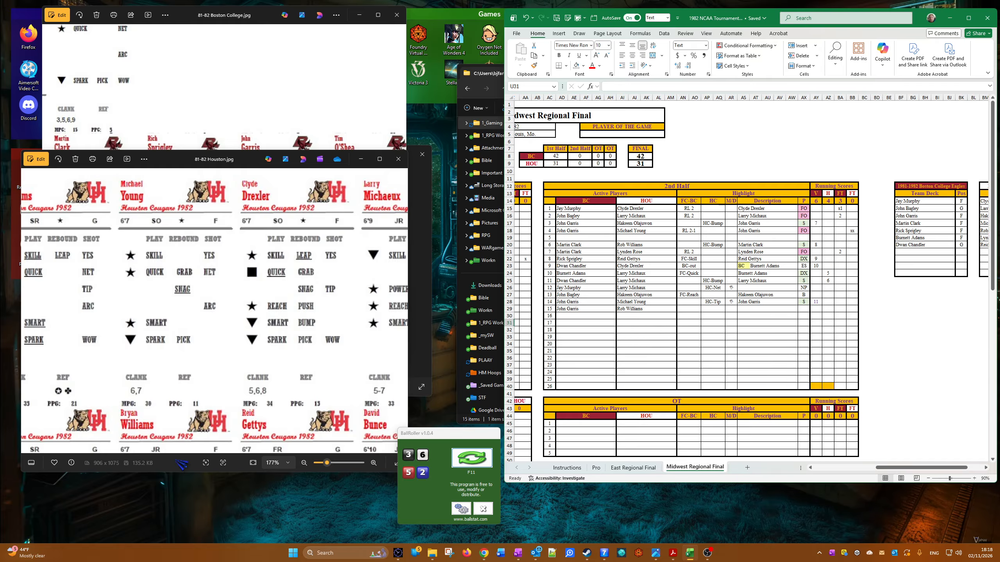
{"action": "left_click", "coordinate": [714, 309]}
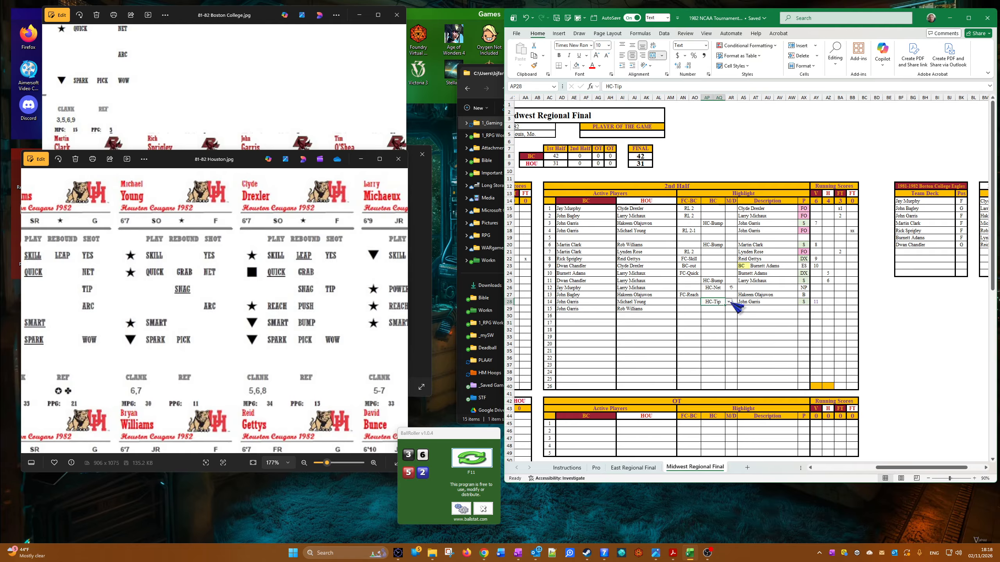
{"action": "left_click", "coordinate": [729, 309]}
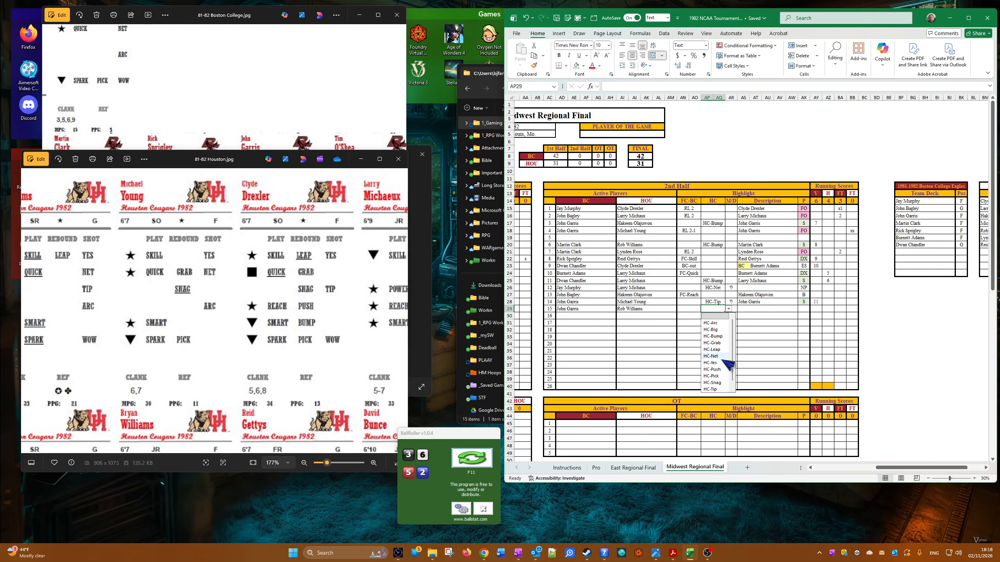
{"action": "scroll", "coordinate": [730, 380], "scroll_direction": "down", "scroll_amount": 1}
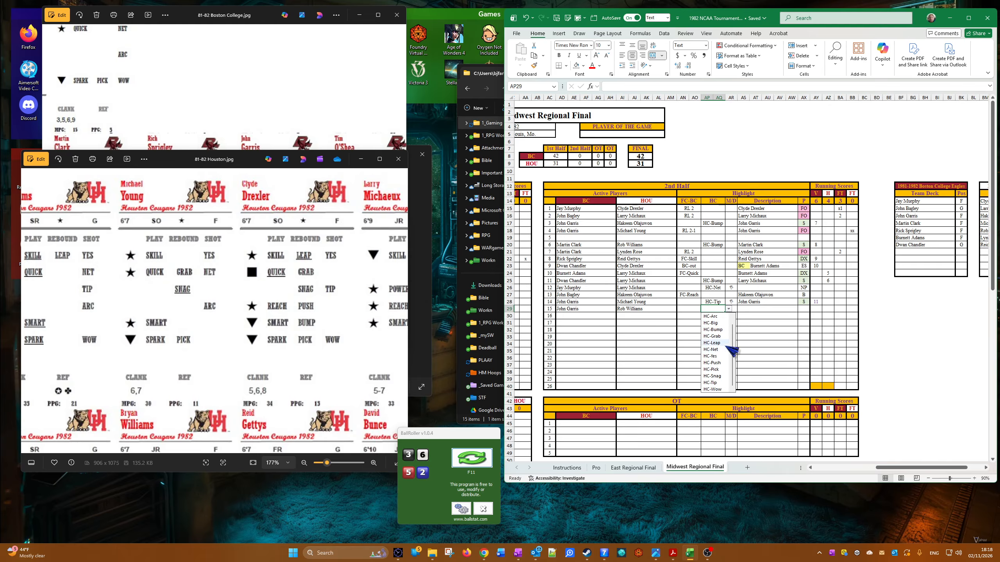
{"action": "left_click", "coordinate": [720, 369]}
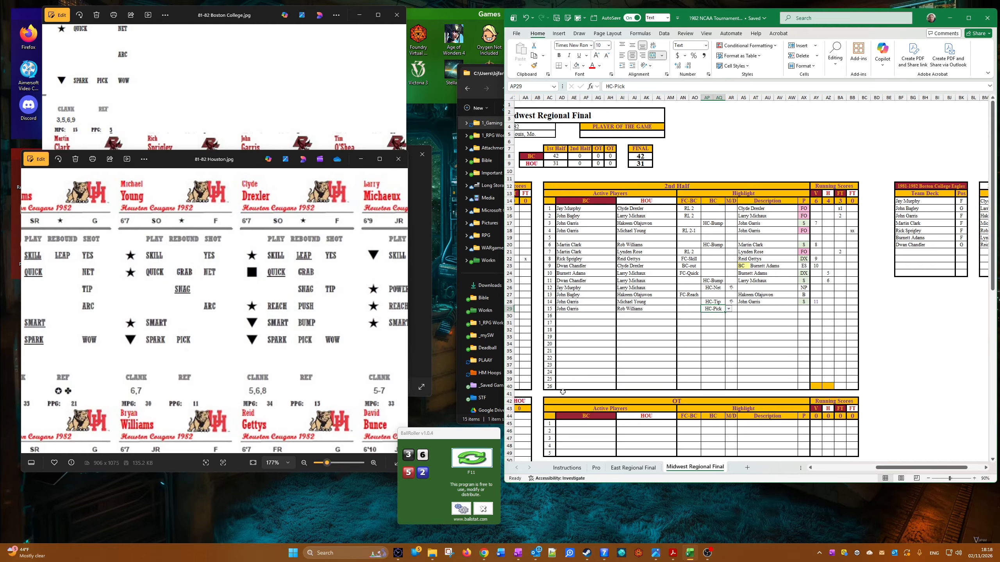
Step: Compare the Houston and Boston College player cards and choose NP as the fifteenth 2nd-half row's P result
{"action": "scroll", "coordinate": [241, 409], "scroll_direction": "down", "scroll_amount": 3}
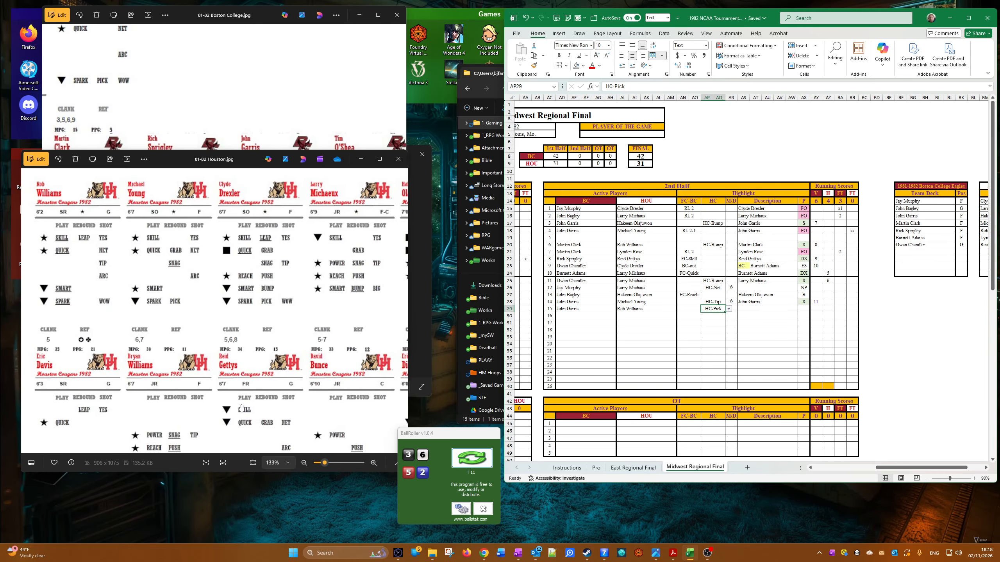
{"action": "left_click_drag", "start_coordinate": [267, 397], "coordinate": [265, 355]}
{"action": "left_click", "coordinate": [323, 102]}
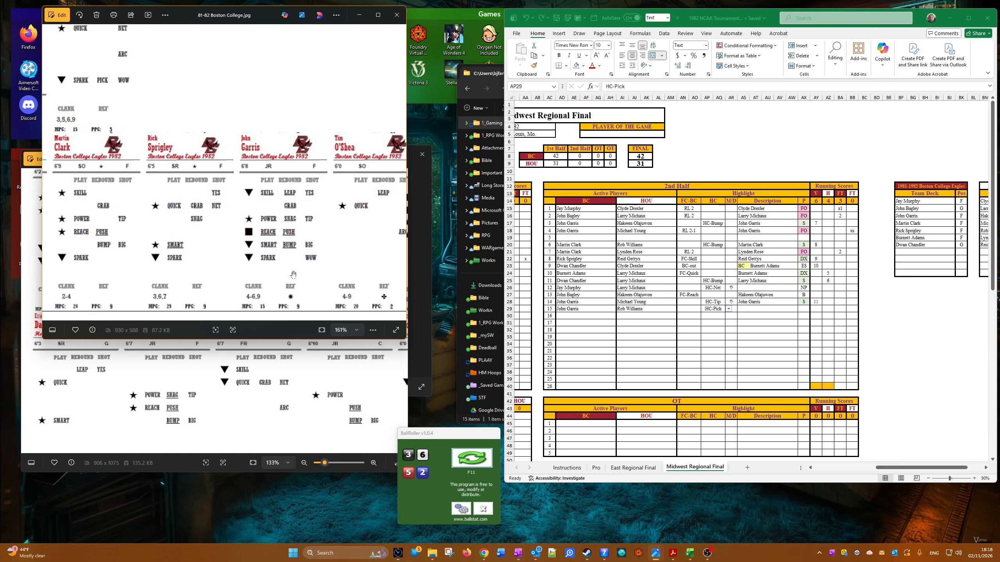
{"action": "left_click", "coordinate": [307, 376]}
{"action": "scroll", "coordinate": [307, 376], "scroll_direction": "down", "scroll_amount": 2}
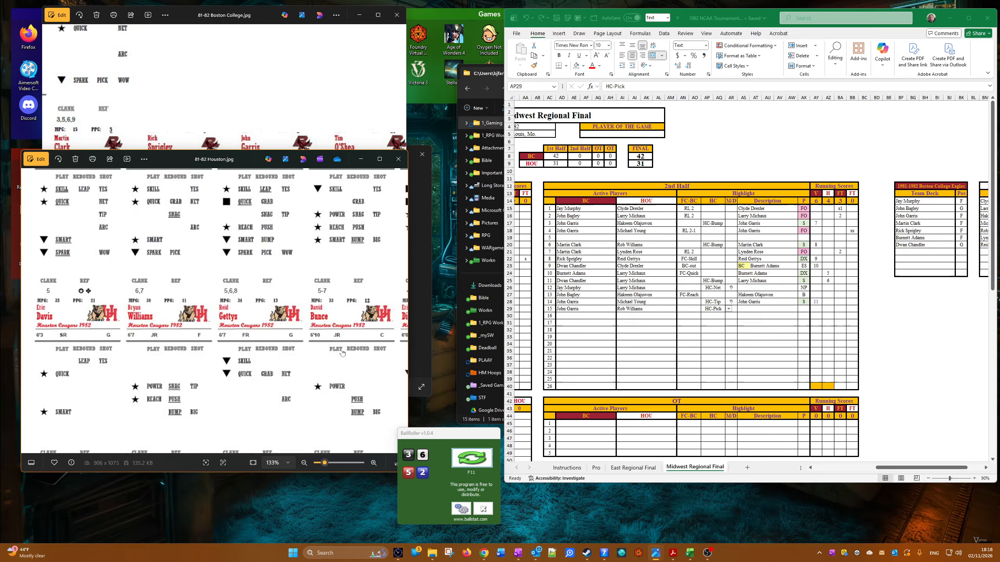
{"action": "scroll", "coordinate": [311, 358], "scroll_direction": "down", "scroll_amount": 2}
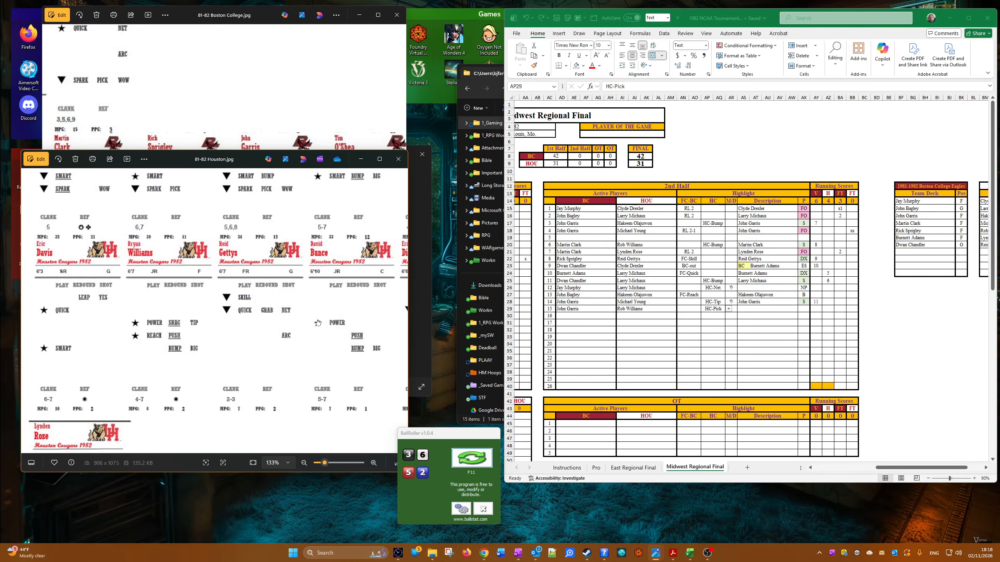
{"action": "left_click", "coordinate": [754, 319]}
{"action": "left_click", "coordinate": [803, 309]}
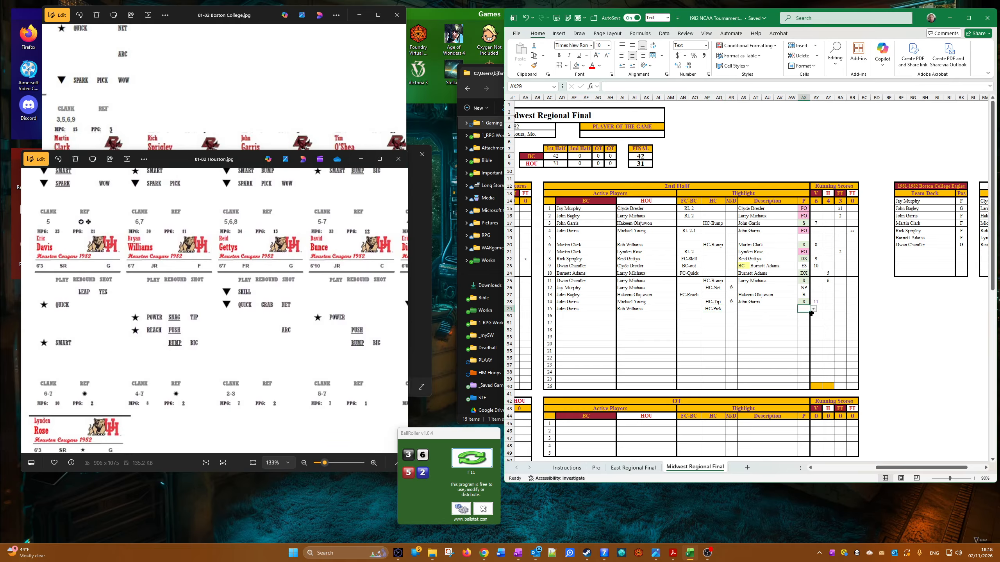
{"action": "left_click", "coordinate": [813, 309]}
{"action": "left_click", "coordinate": [803, 316]}
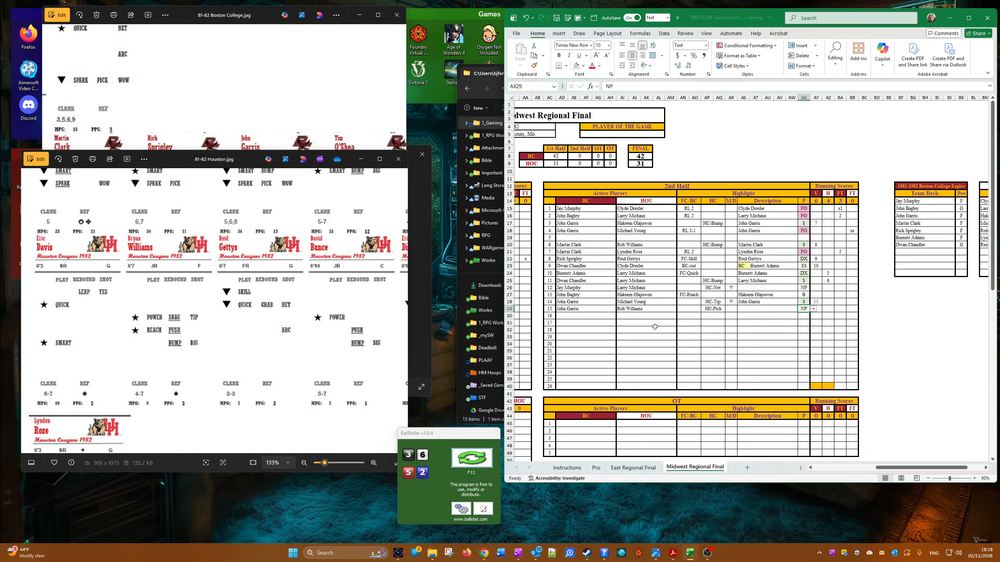
Step: Choose Martin Clark for Boston College and Lynden Rose for Houston as active players in the sixteenth 2nd-half row
{"action": "left_click", "coordinate": [579, 315]}
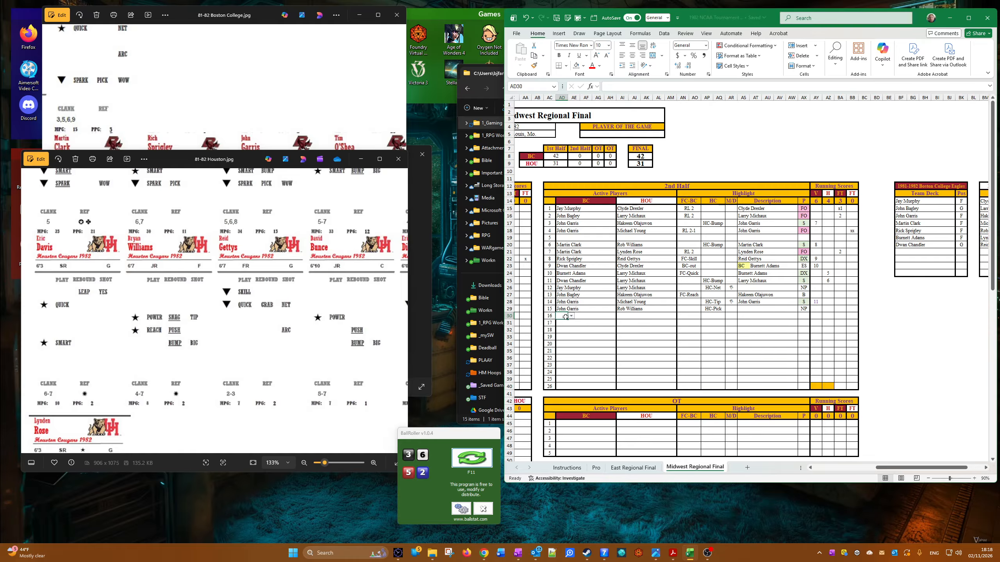
{"action": "left_click", "coordinate": [570, 316]}
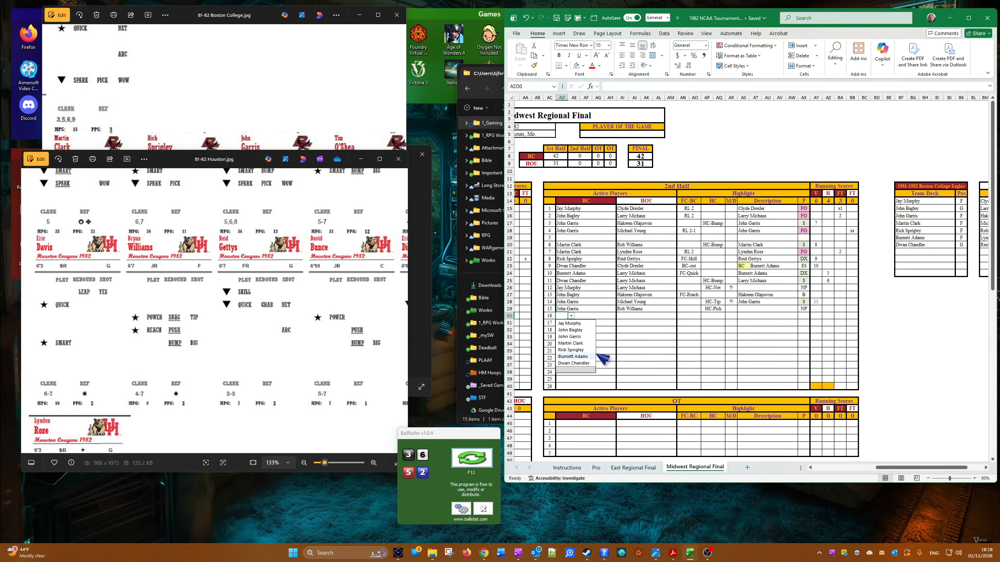
{"action": "left_click", "coordinate": [586, 344]}
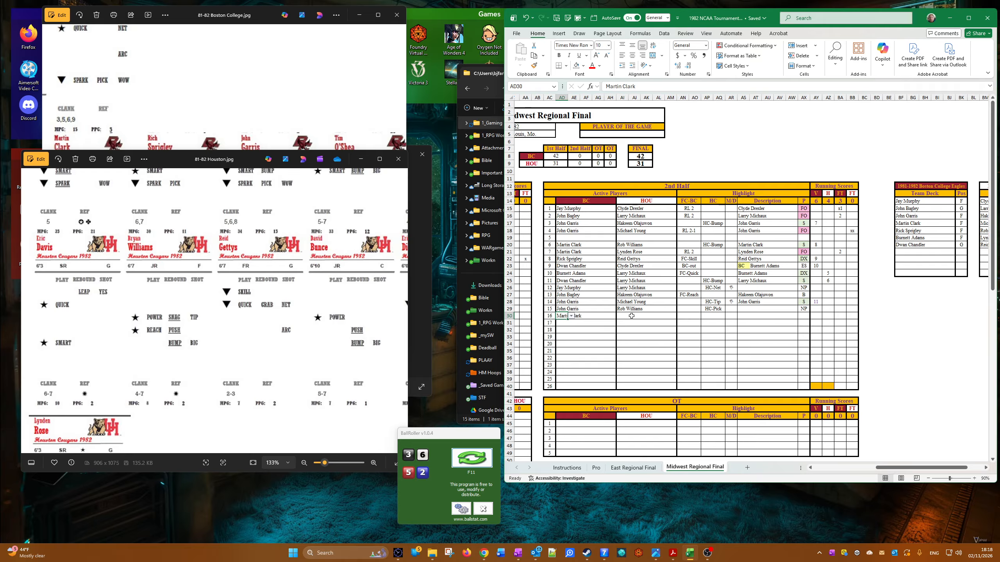
{"action": "left_click", "coordinate": [632, 316]}
{"action": "left_click", "coordinate": [631, 316]}
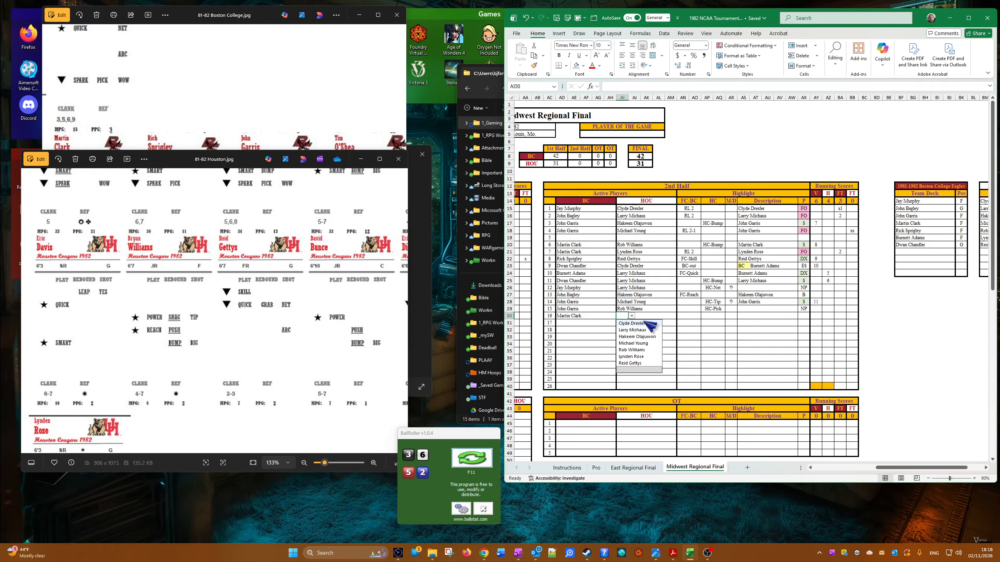
{"action": "left_click", "coordinate": [645, 357]}
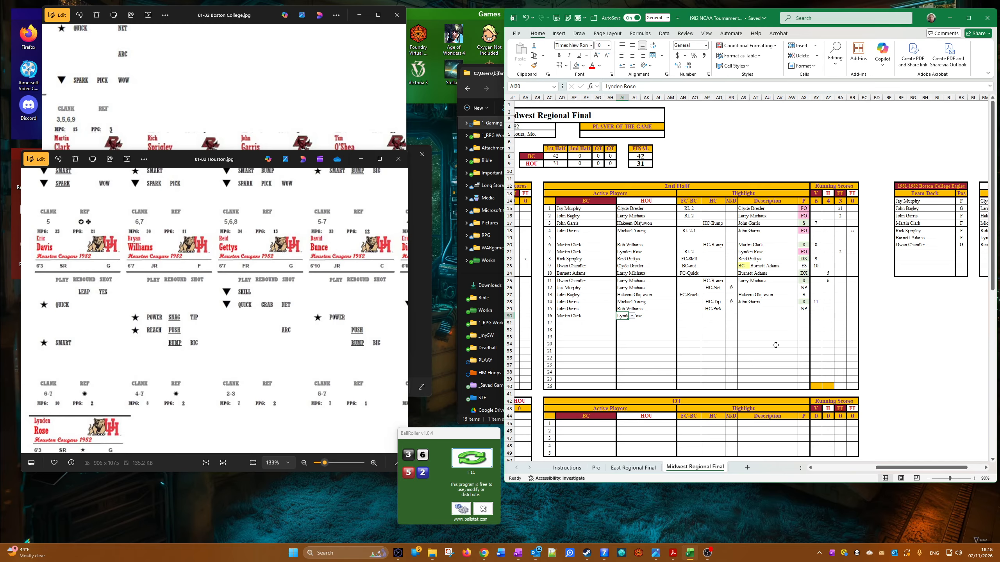
Step: Choose HC-Leap in the HC column and the up arrow in the M/D column of the sixteenth 2nd-half row
{"action": "left_click", "coordinate": [714, 316]}
{"action": "left_click", "coordinate": [729, 316]}
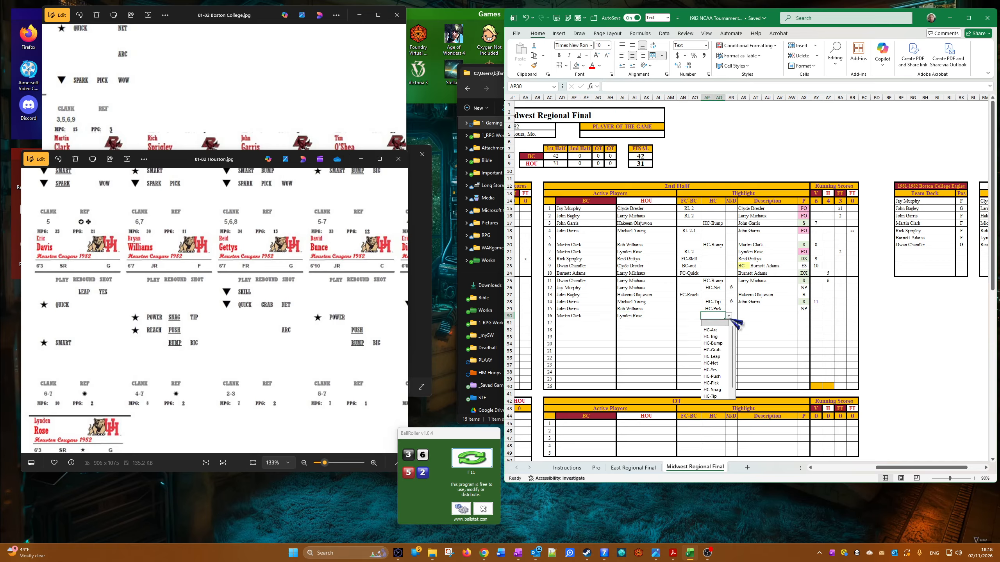
{"action": "left_click", "coordinate": [718, 357]}
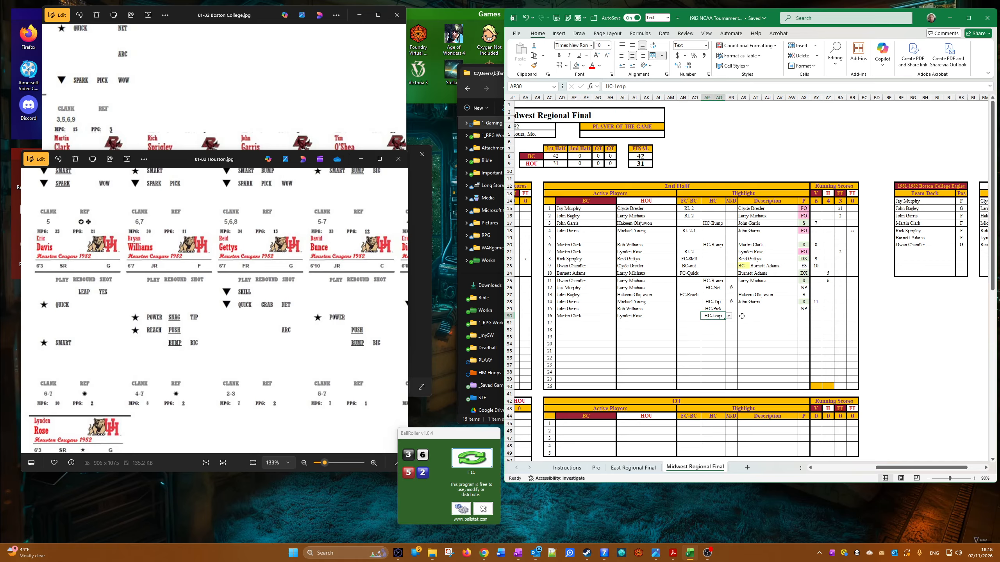
{"action": "left_click", "coordinate": [729, 316]}
{"action": "left_click", "coordinate": [731, 316]}
{"action": "left_click", "coordinate": [740, 316]}
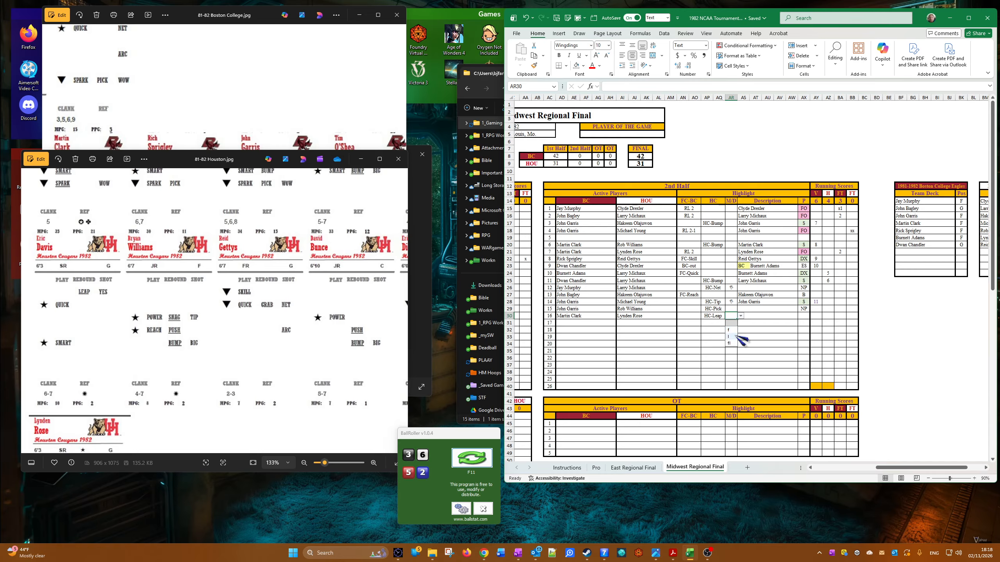
{"action": "left_click", "coordinate": [733, 336]}
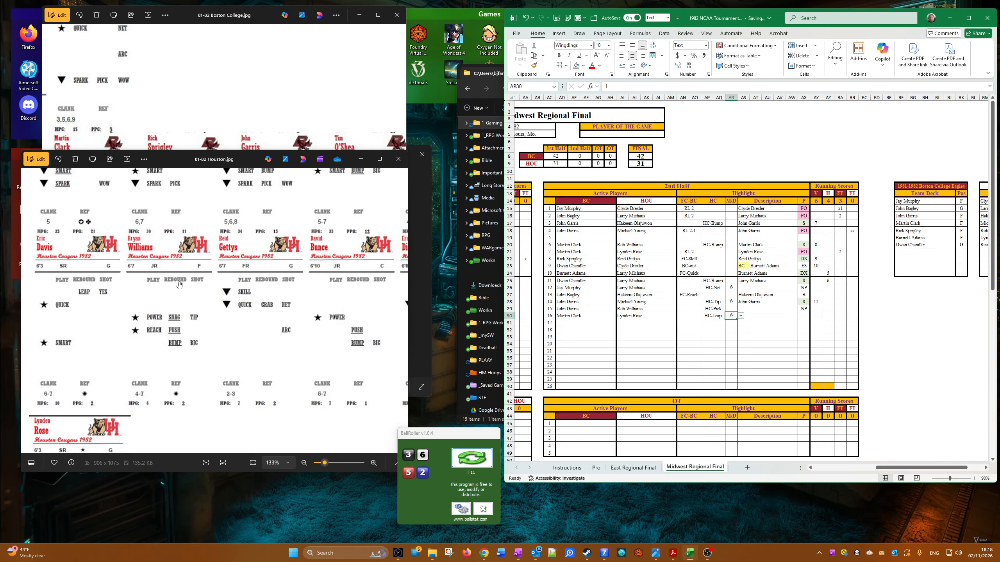
Step: Check both teams' player cards and choose NP as the sixteenth 2nd-half row's P result
{"action": "left_click_drag", "start_coordinate": [146, 295], "coordinate": [185, 104]}
{"action": "left_click", "coordinate": [184, 98]}
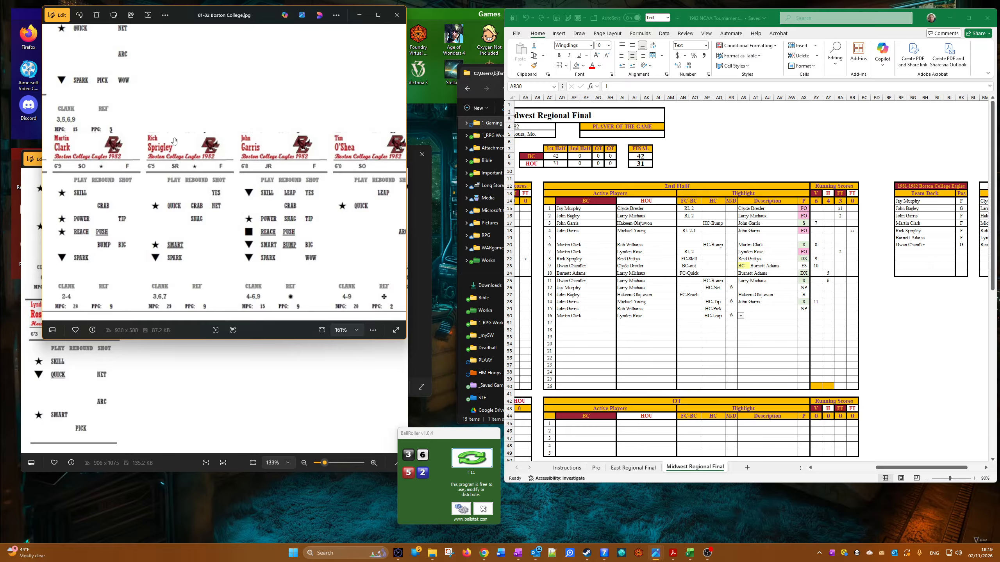
{"action": "left_click", "coordinate": [823, 317]}
{"action": "left_click", "coordinate": [807, 316]}
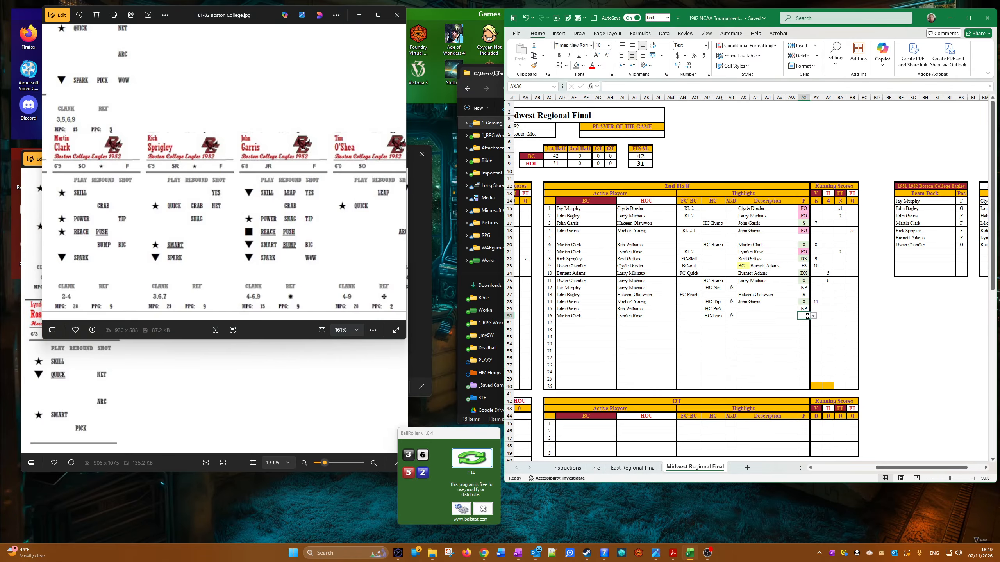
{"action": "left_click", "coordinate": [813, 316]}
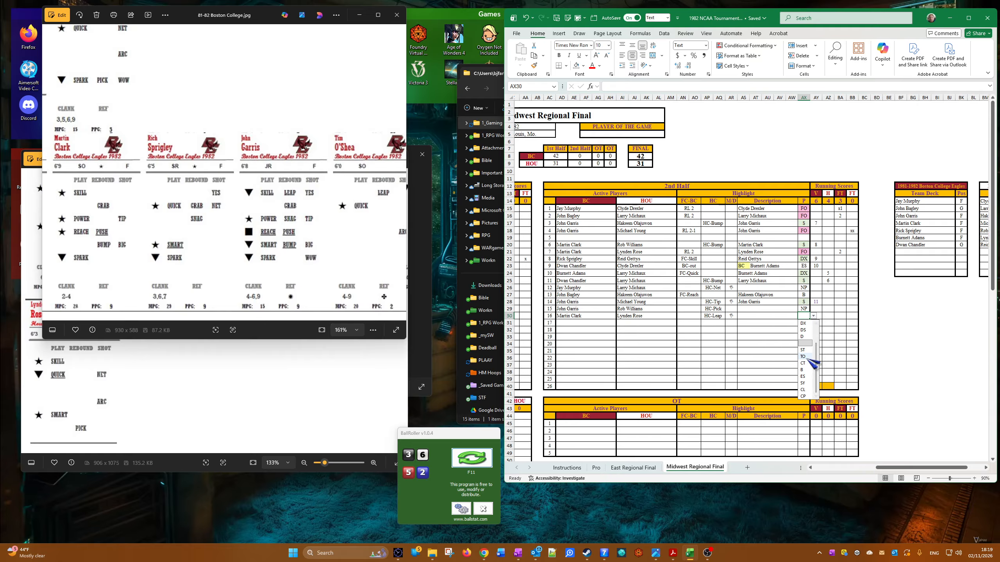
{"action": "scroll", "coordinate": [806, 331], "scroll_direction": "up", "scroll_amount": 1}
{"action": "left_click", "coordinate": [805, 326]}
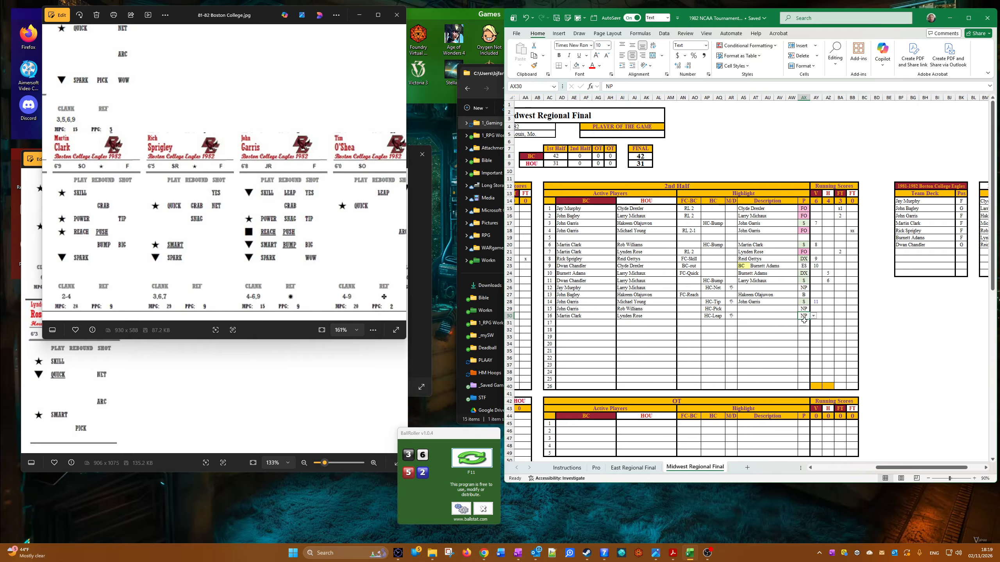
Step: Choose Rick Sprigley for Boston College and Reid Gettys for Houston as active players in the seventeenth 2nd-half row
{"action": "left_click", "coordinate": [568, 323]}
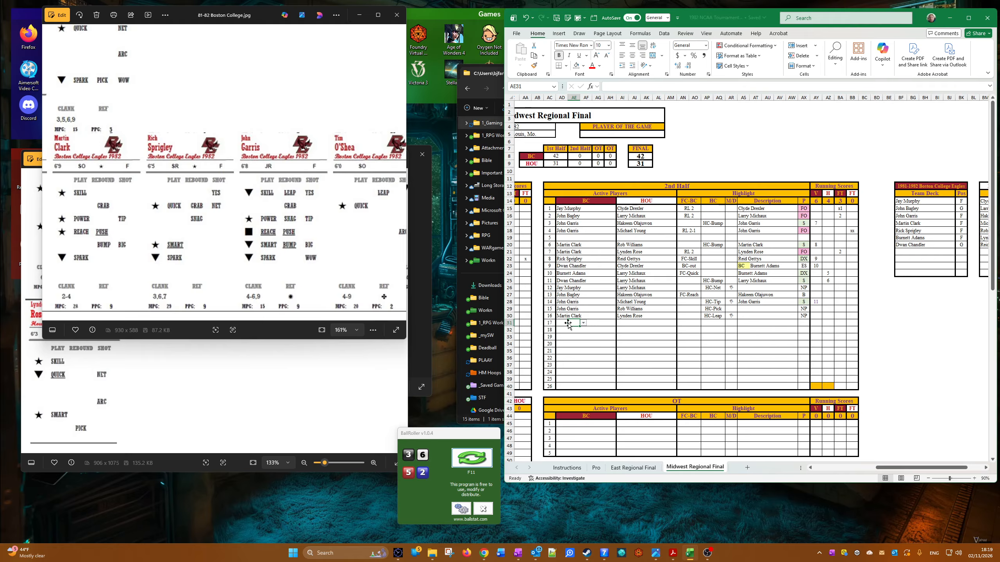
{"action": "left_click", "coordinate": [570, 324]}
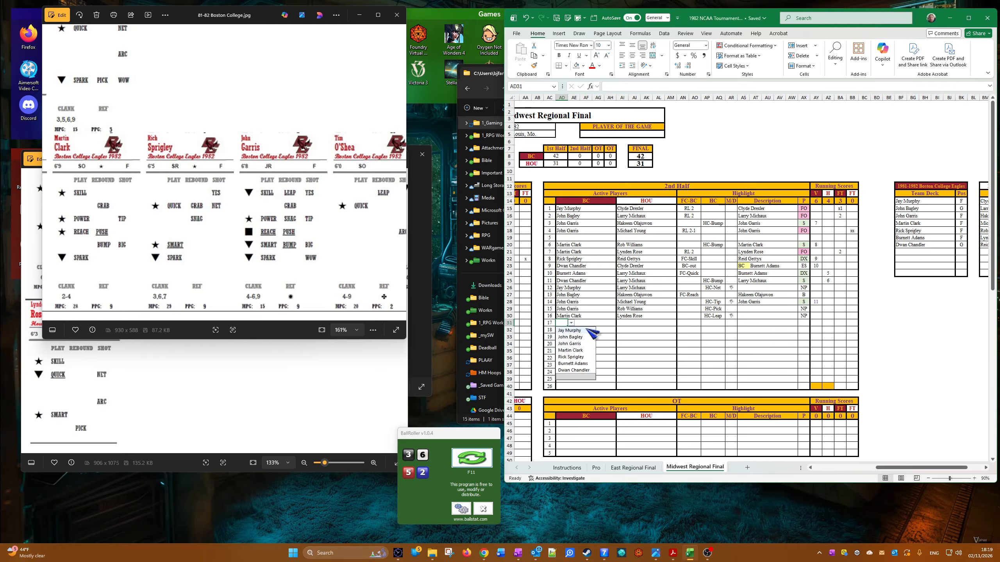
{"action": "left_click", "coordinate": [587, 357]}
{"action": "left_click", "coordinate": [628, 324]}
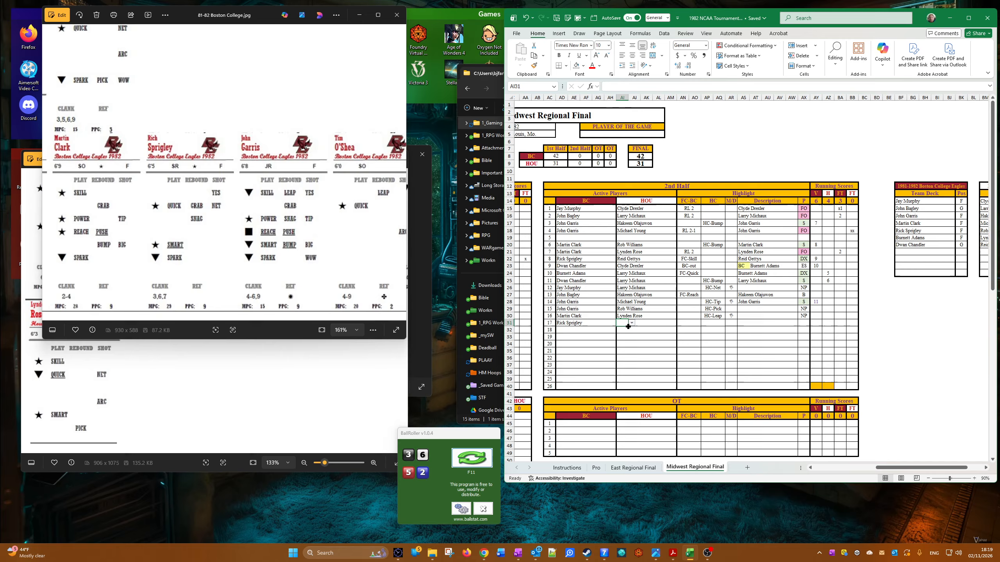
{"action": "left_click", "coordinate": [631, 323]}
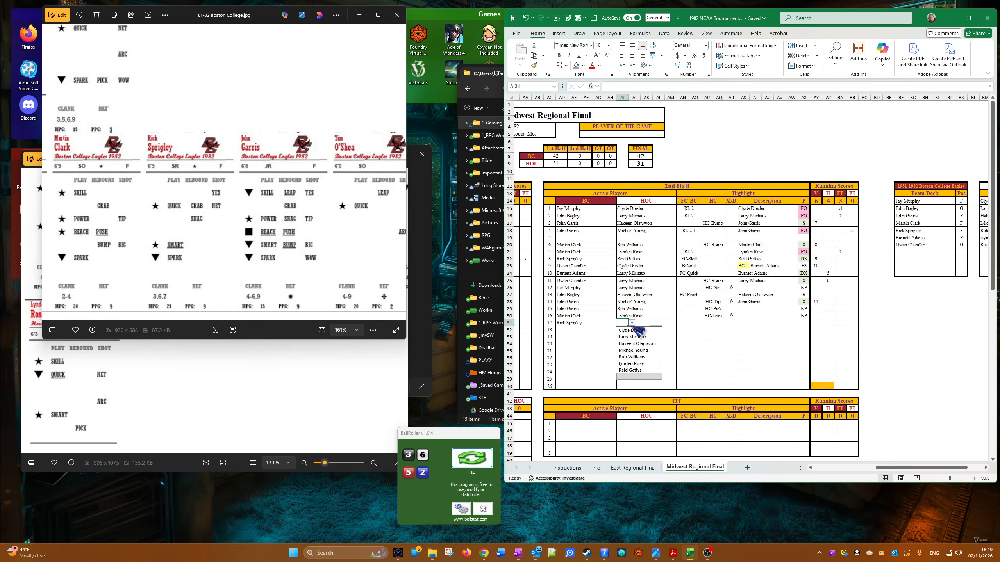
{"action": "left_click", "coordinate": [634, 370]}
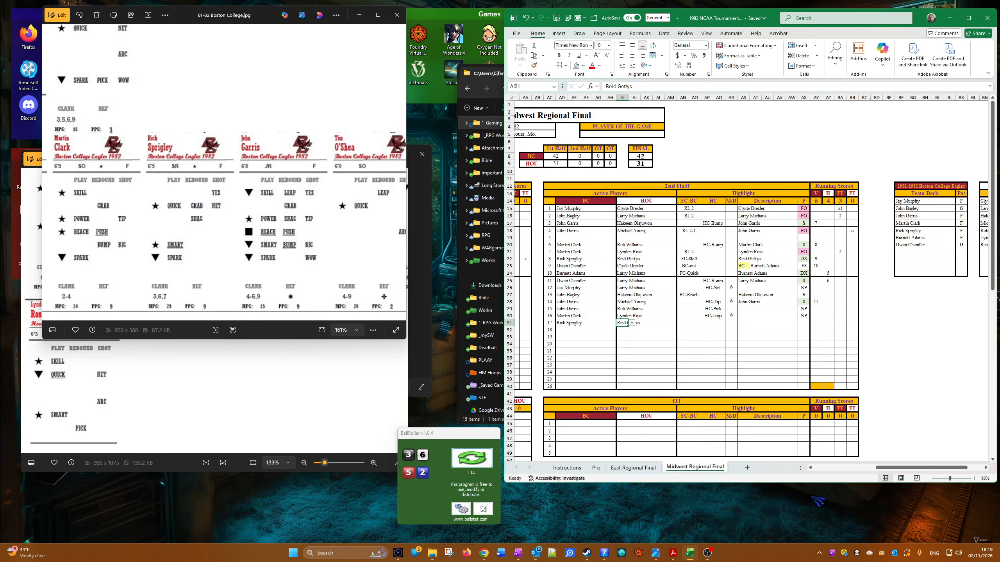
Step: Choose HC-Snag in the seventeenth 2nd-half row's HC column
{"action": "left_click", "coordinate": [722, 323]}
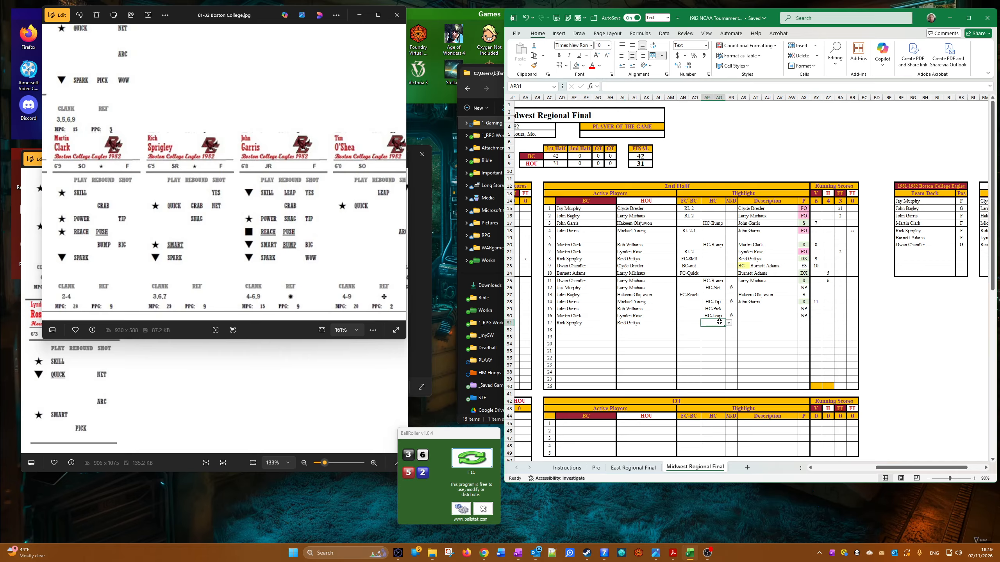
{"action": "left_click", "coordinate": [729, 324]}
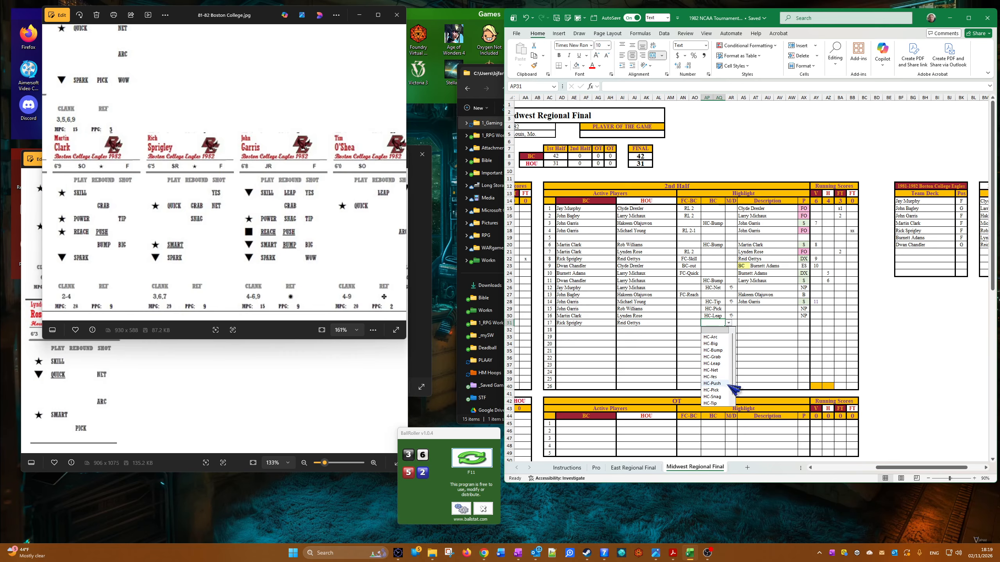
{"action": "left_click", "coordinate": [712, 396]}
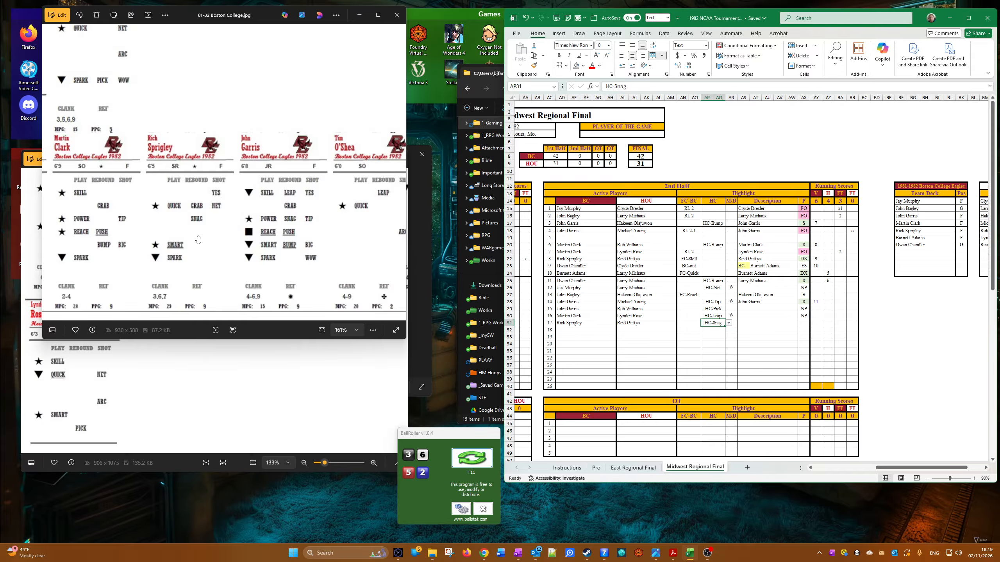
{"action": "left_click", "coordinate": [95, 395]}
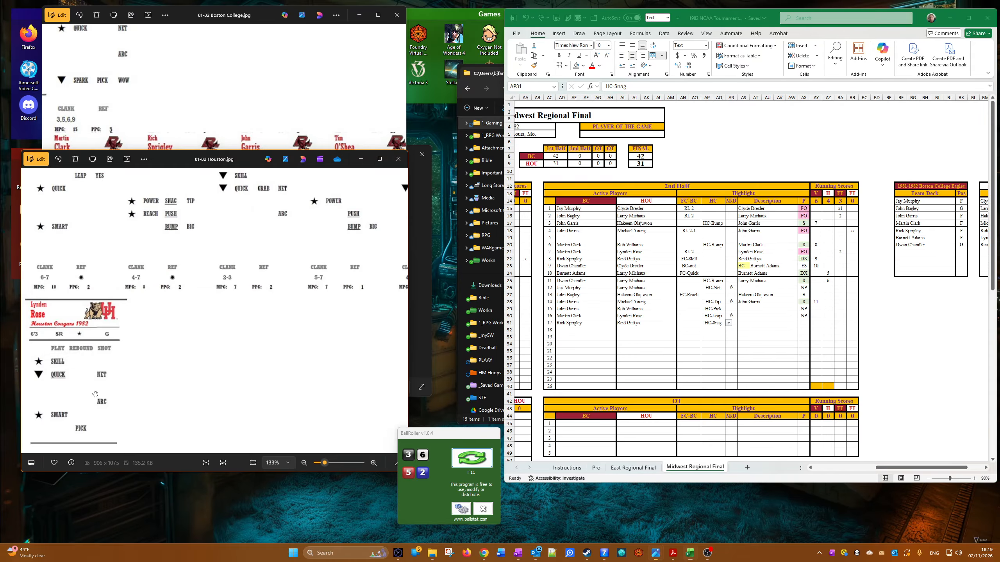
{"action": "left_click_drag", "start_coordinate": [203, 348], "coordinate": [180, 447]}
{"action": "left_click_drag", "start_coordinate": [226, 362], "coordinate": [307, 487]}
{"action": "left_click_drag", "start_coordinate": [266, 430], "coordinate": [239, 358]}
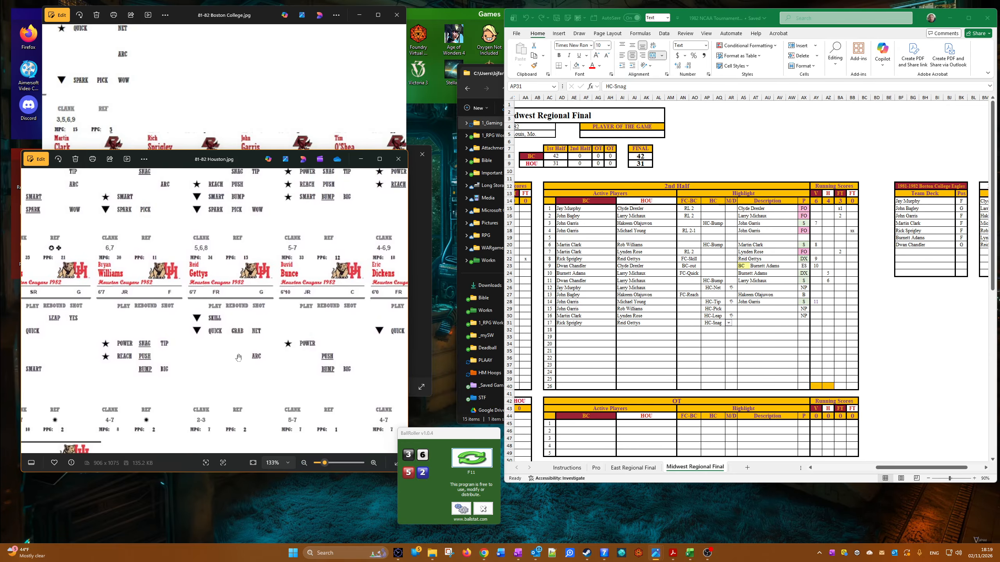
{"action": "left_click", "coordinate": [205, 131]}
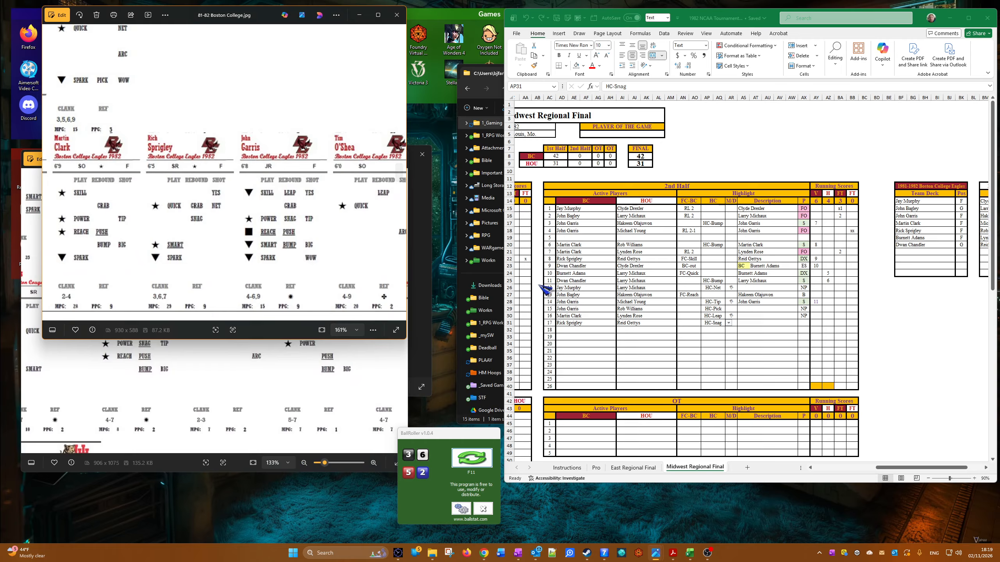
{"action": "right_click", "coordinate": [566, 322]}
{"action": "left_click", "coordinate": [567, 324]}
{"action": "right_click", "coordinate": [570, 325]}
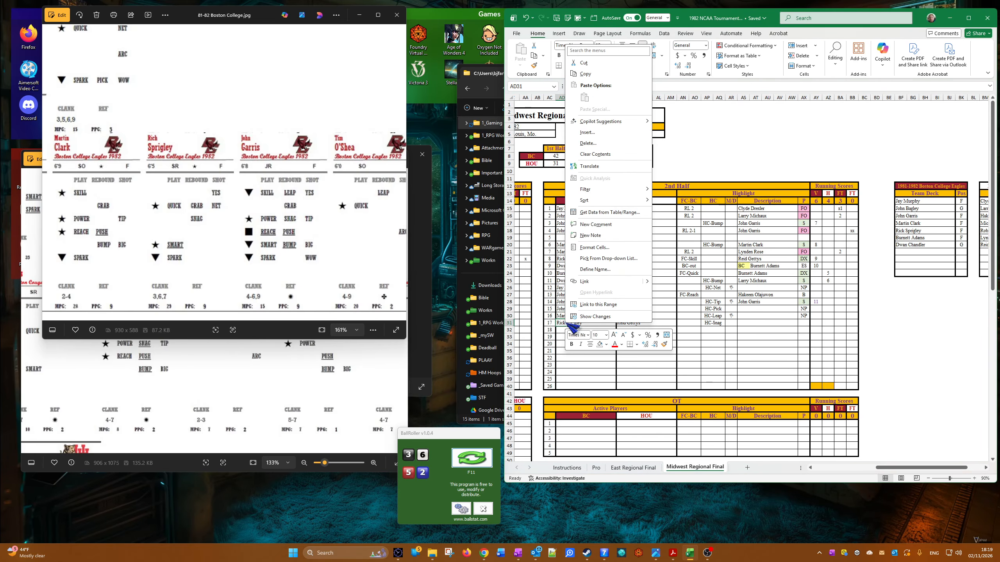
{"action": "left_click", "coordinate": [587, 74]}
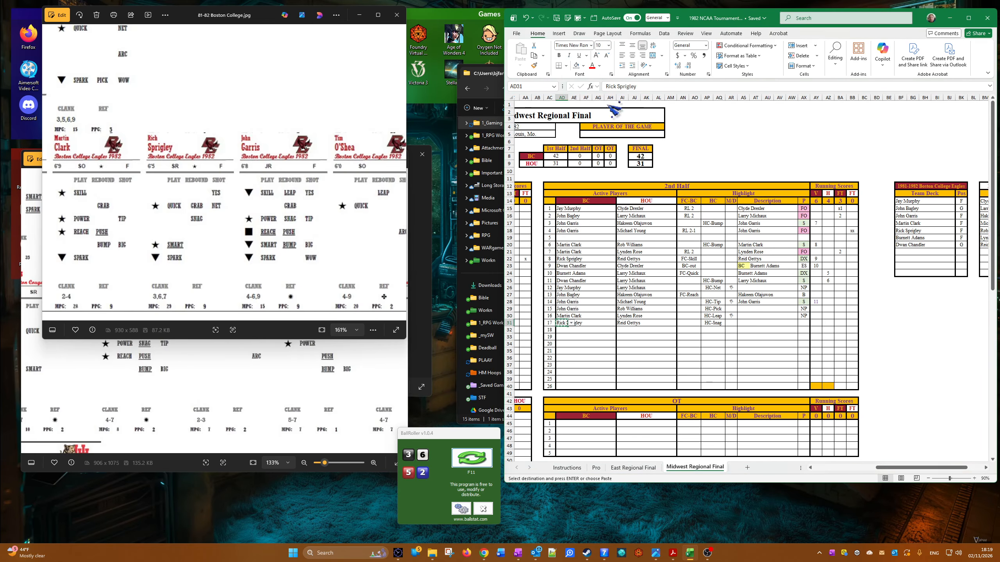
{"action": "right_click", "coordinate": [745, 322]}
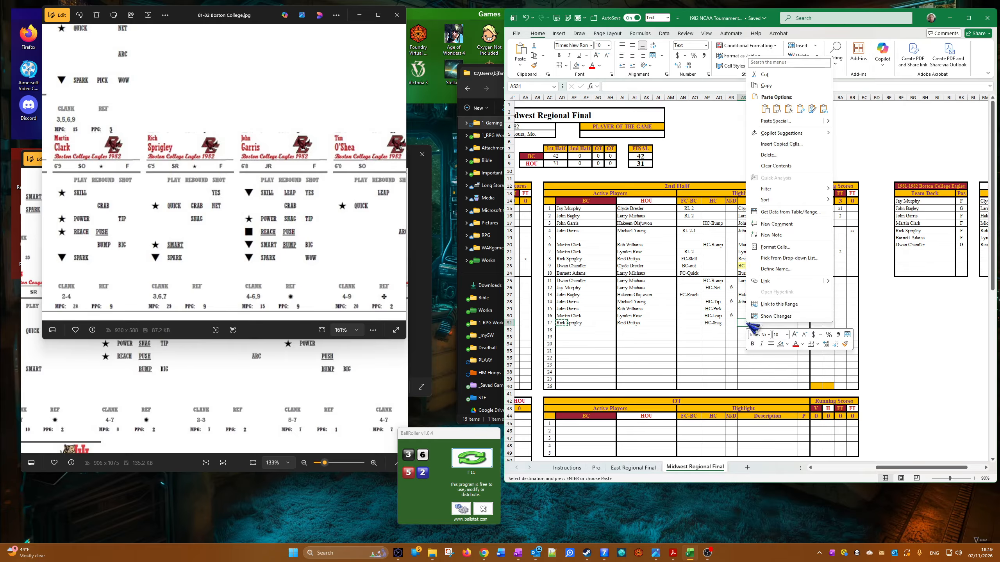
{"action": "left_click", "coordinate": [783, 113]}
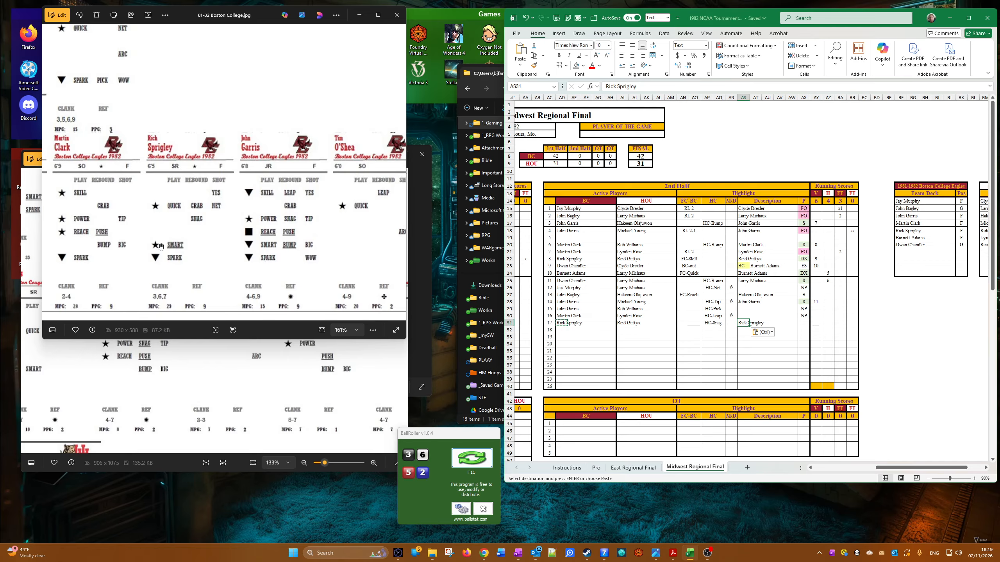
Step: Copy the S result into the seventeenth 2nd-half row's P cell and enter 12 as Boston College's running score
{"action": "right_click", "coordinate": [805, 301]}
{"action": "left_click", "coordinate": [826, 55]}
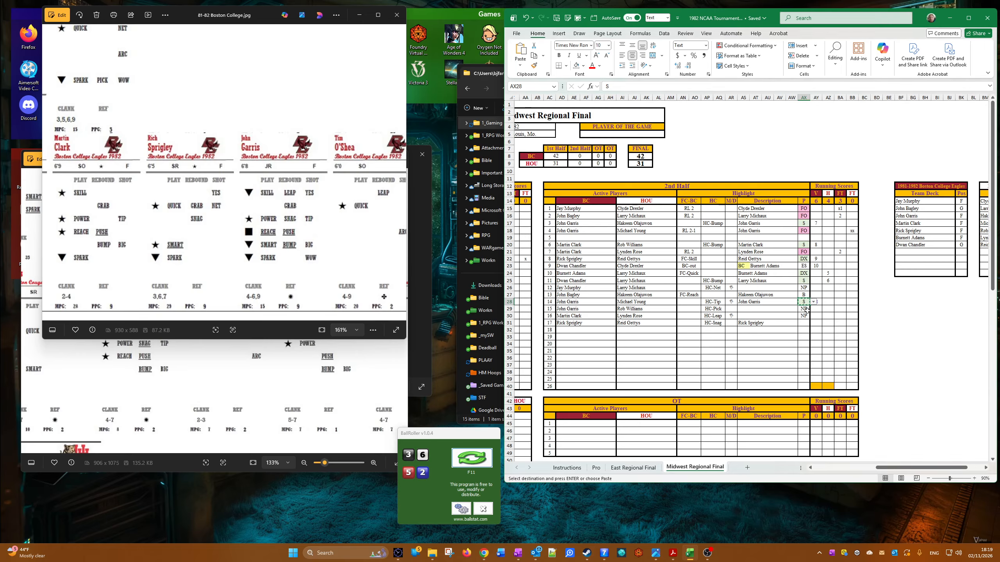
{"action": "right_click", "coordinate": [803, 323]}
{"action": "left_click", "coordinate": [821, 114]}
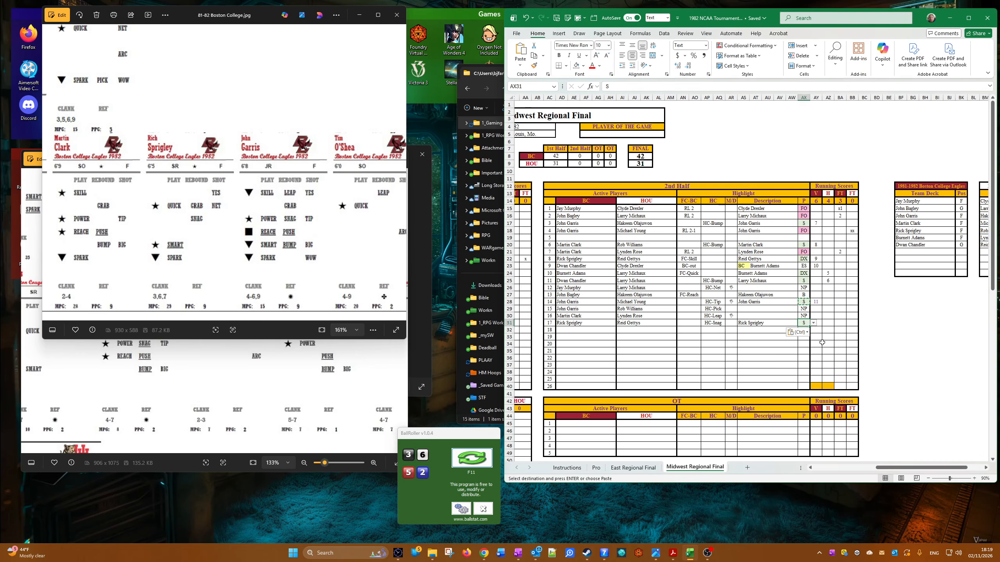
{"action": "left_click", "coordinate": [818, 324]}
{"action": "type", "text": "12"}
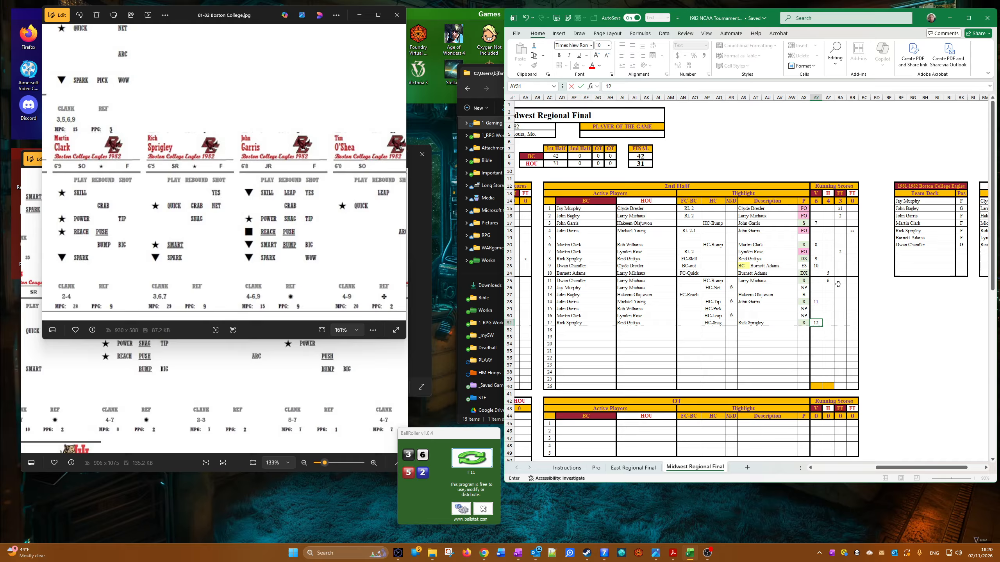
Step: Enter Rick Sprigley for Boston College and a copy of Clyde Drexler for Houston as active players in the eighteenth 2nd-half row
{"action": "left_click", "coordinate": [561, 330]}
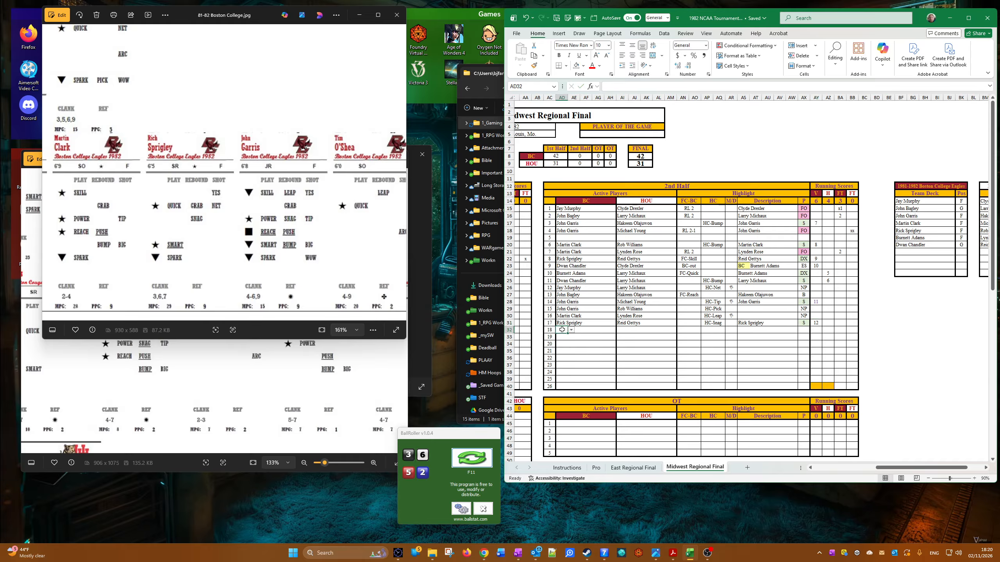
{"action": "left_click", "coordinate": [572, 331]}
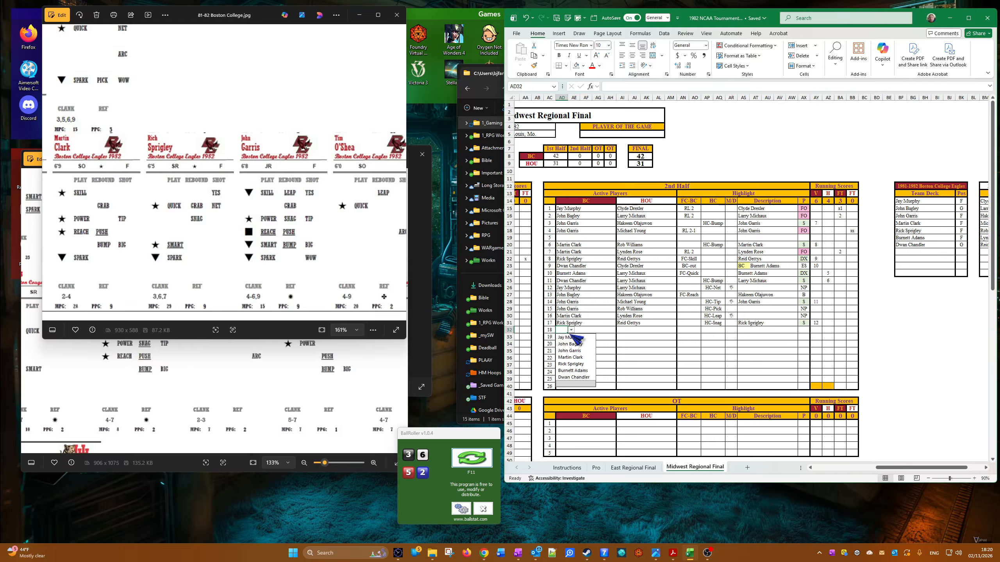
{"action": "left_click", "coordinate": [575, 364]}
{"action": "left_click", "coordinate": [629, 330]}
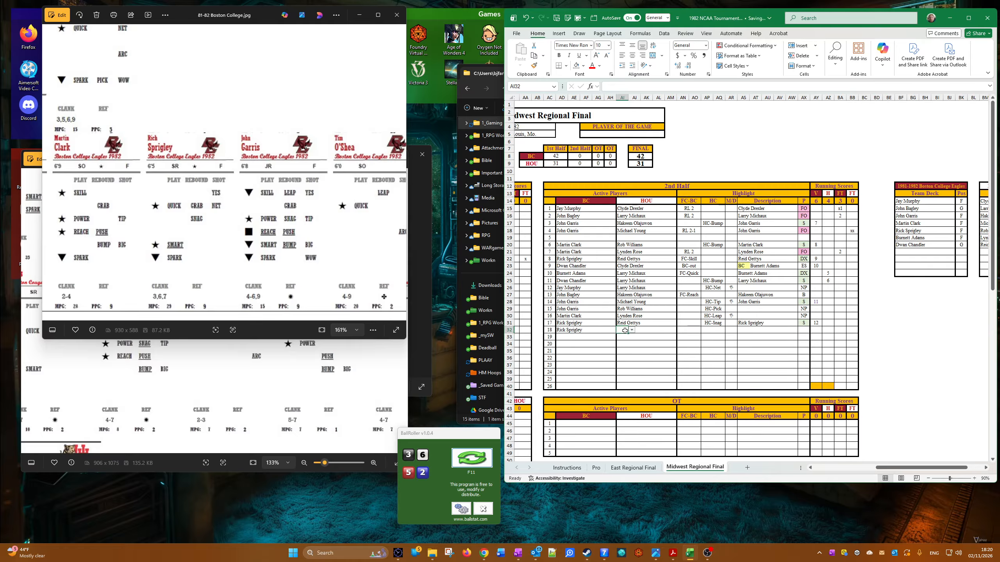
{"action": "left_click", "coordinate": [631, 330]}
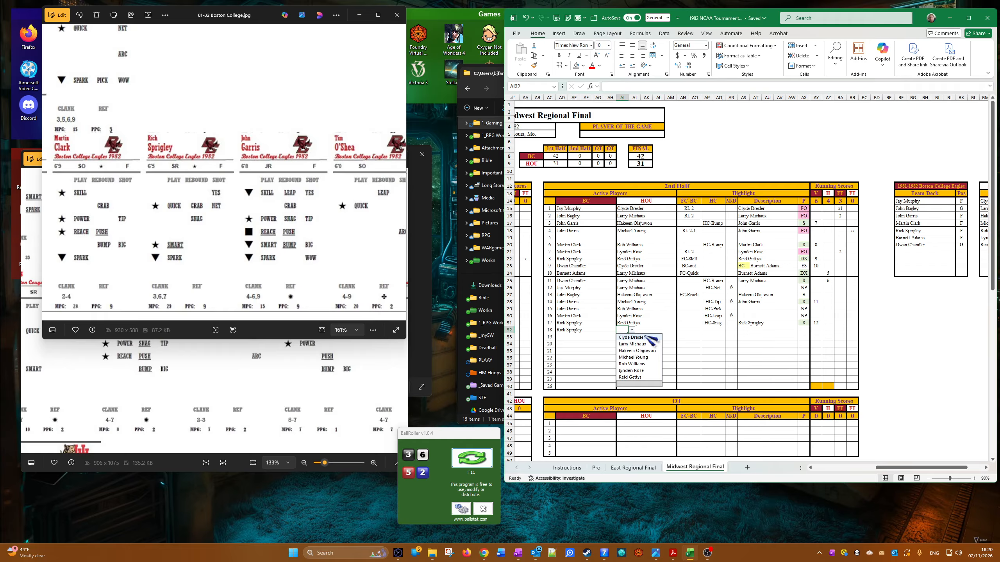
{"action": "left_click", "coordinate": [645, 330]}
{"action": "left_click", "coordinate": [625, 329]}
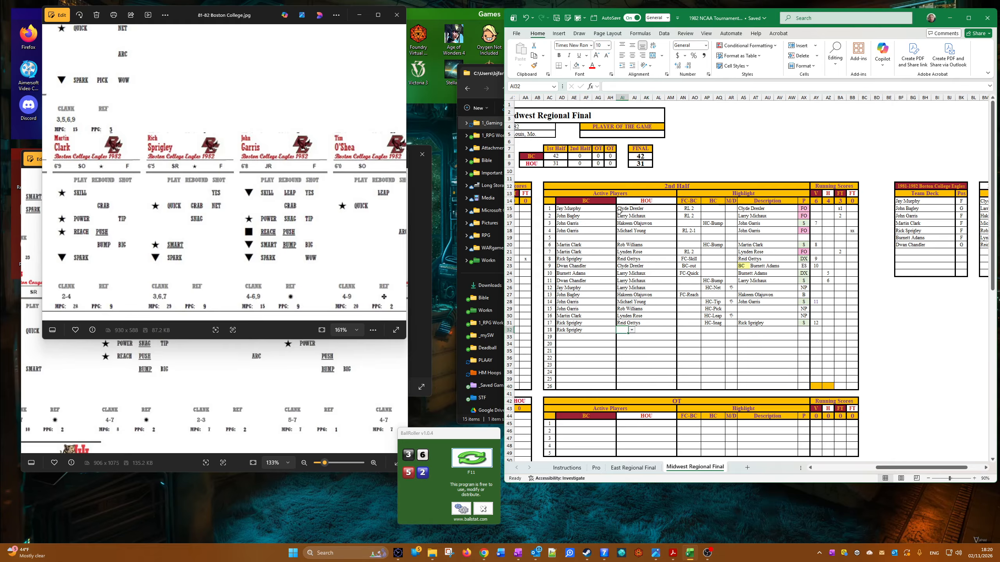
{"action": "left_click", "coordinate": [623, 268]}
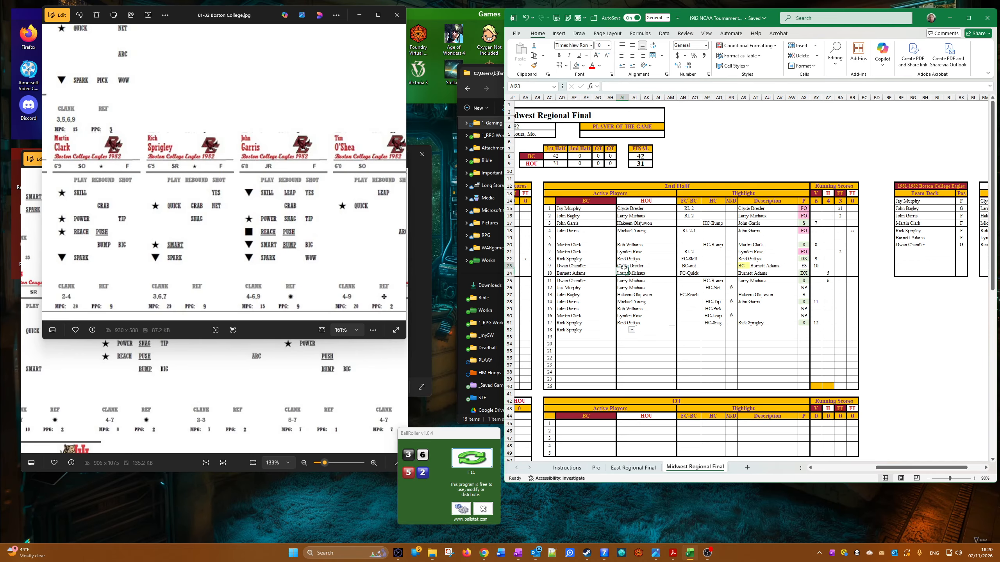
{"action": "right_click", "coordinate": [623, 269]}
{"action": "left_click", "coordinate": [654, 297]}
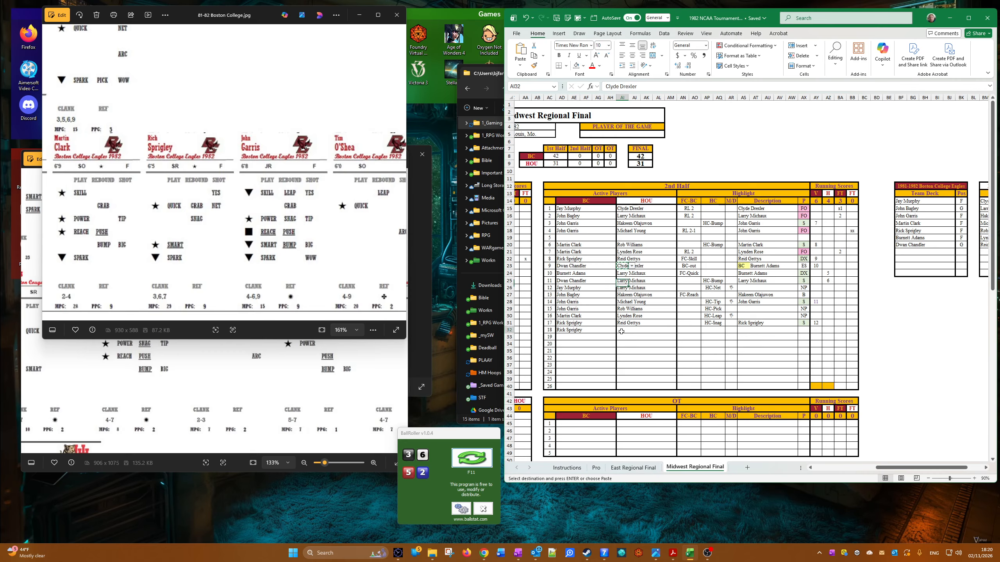
{"action": "right_click", "coordinate": [621, 331]}
{"action": "left_click", "coordinate": [653, 119]}
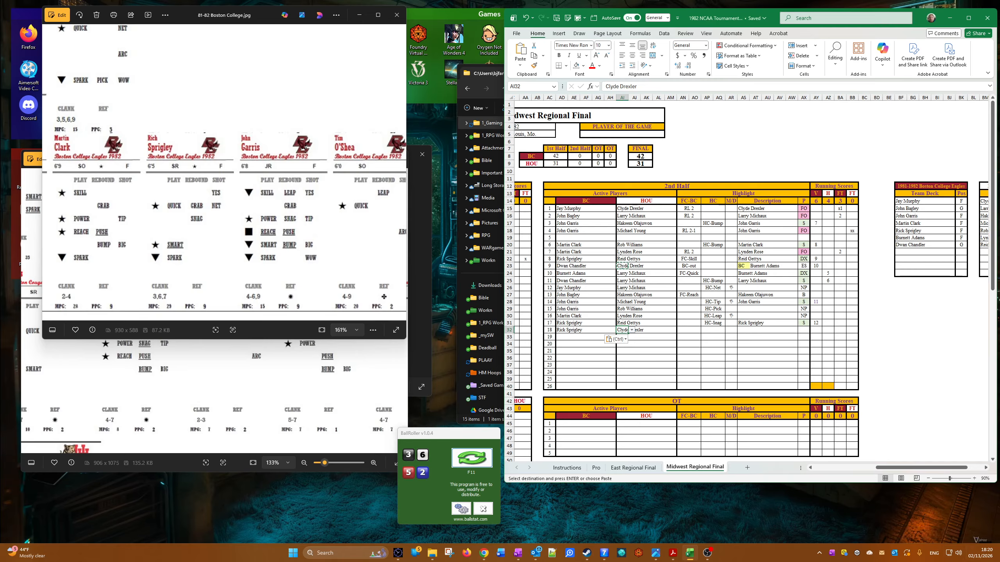
Step: Choose FC-Quick in the eighteenth 2nd-half row's FC-BC column
{"action": "left_click", "coordinate": [695, 332]}
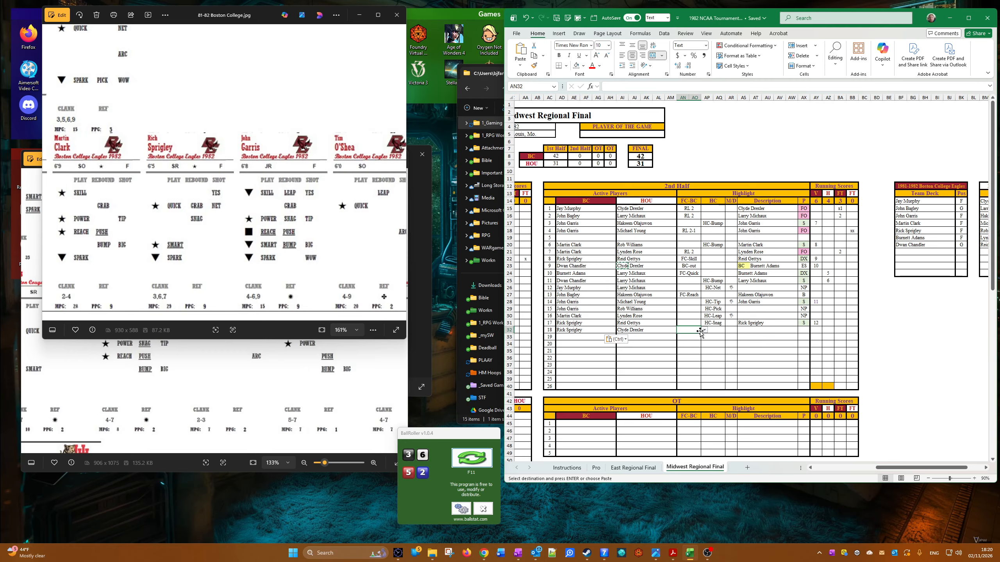
{"action": "left_click", "coordinate": [704, 330]}
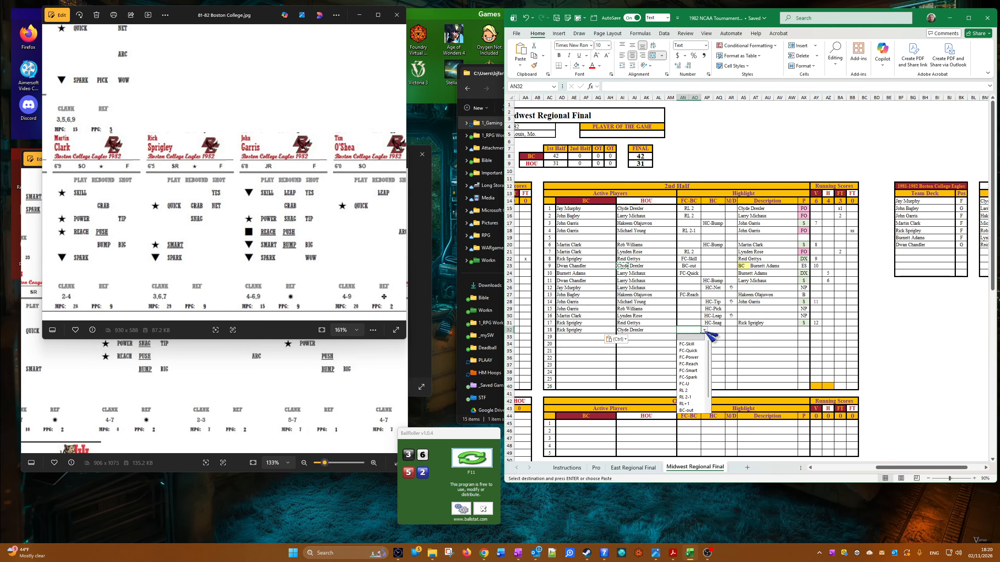
{"action": "left_click", "coordinate": [694, 355]}
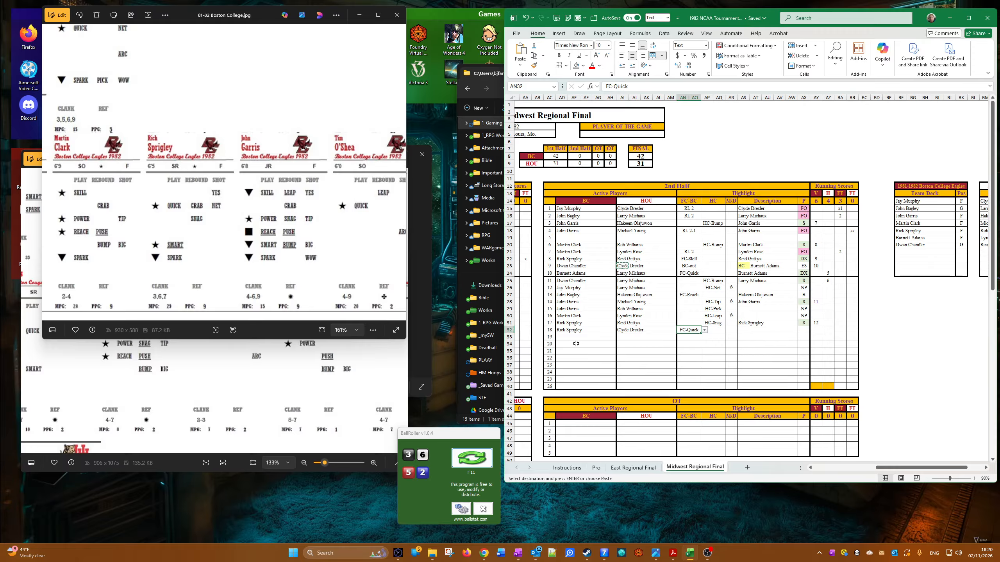
Step: Copy Rick Sprigley into the eighteenth 2nd-half row's Description cell as values only
{"action": "left_click_drag", "start_coordinate": [577, 344], "coordinate": [574, 338]}
{"action": "left_click", "coordinate": [564, 330]}
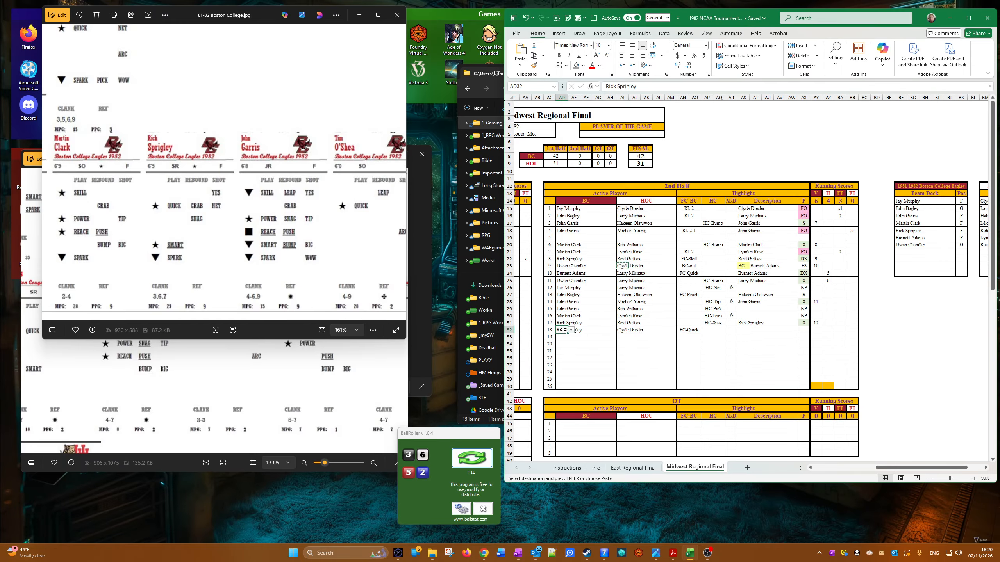
{"action": "right_click", "coordinate": [564, 330]}
{"action": "left_click", "coordinate": [583, 85]}
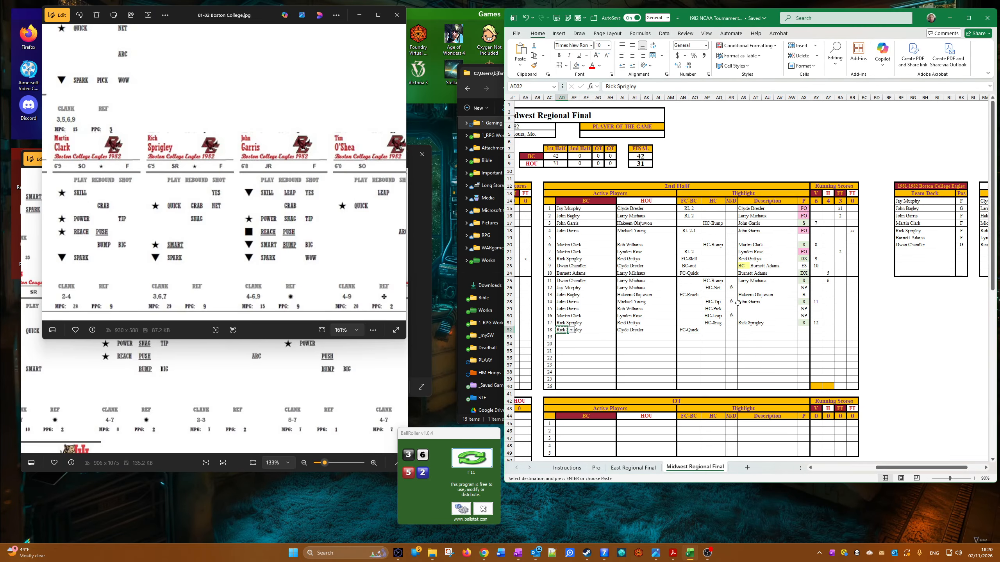
{"action": "right_click", "coordinate": [736, 328]}
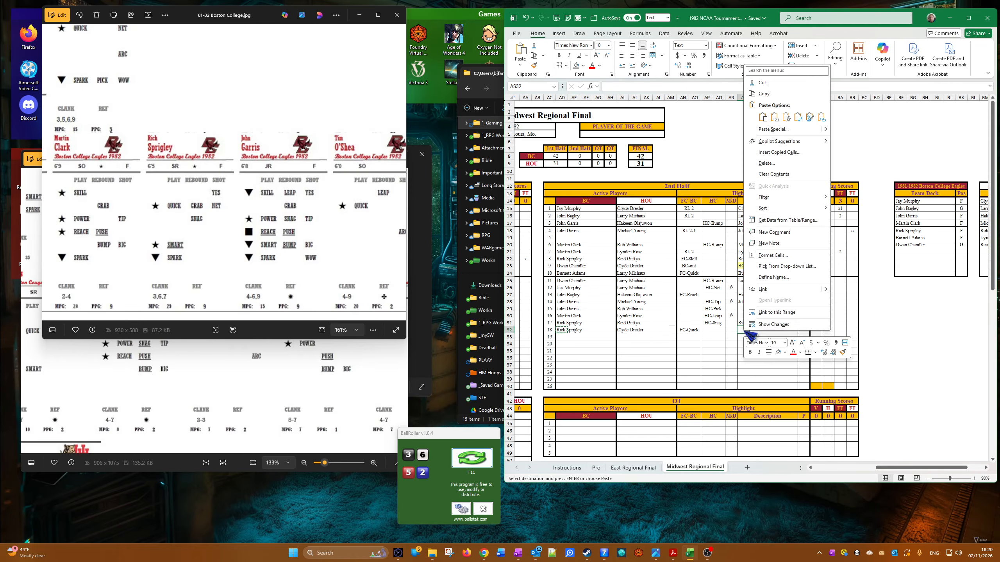
{"action": "left_click", "coordinate": [774, 118]}
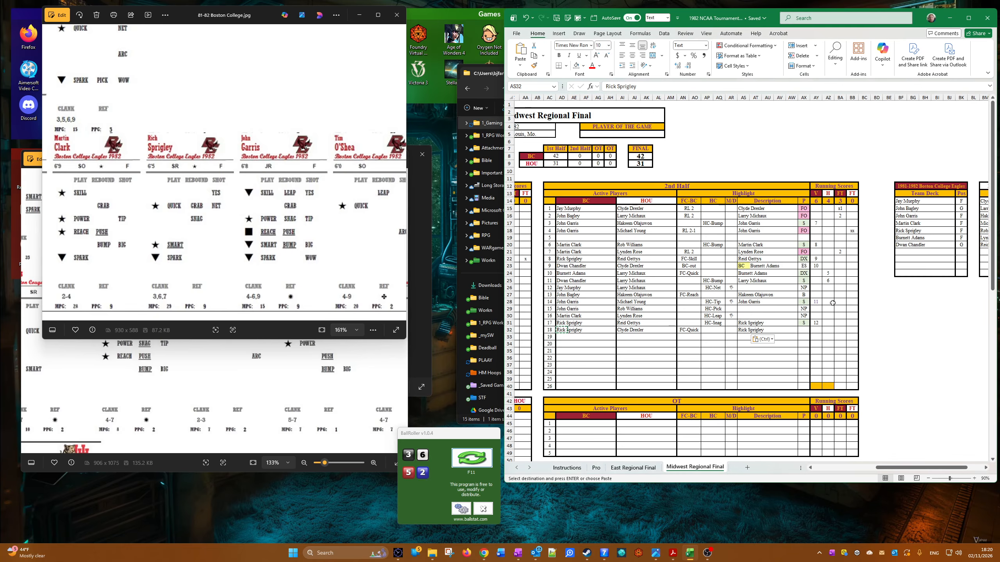
Step: Fill the S result down to the eighteenth 2nd-half row's P cell and enter 13 as Boston College's running score
{"action": "left_click", "coordinate": [807, 323]}
{"action": "left_click_drag", "start_coordinate": [808, 325], "coordinate": [809, 333]}
{"action": "left_click", "coordinate": [817, 330]}
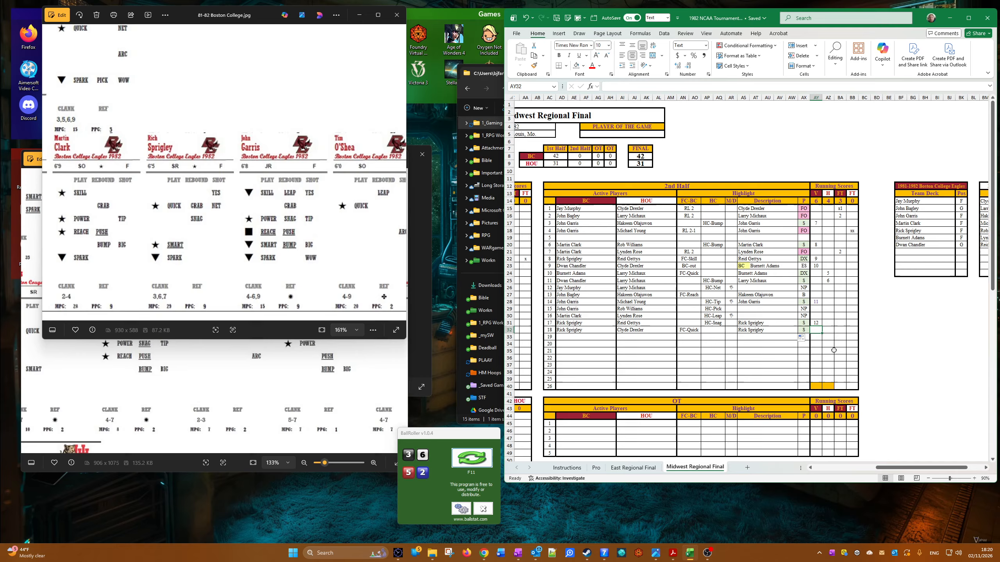
{"action": "type", "text": "13"}
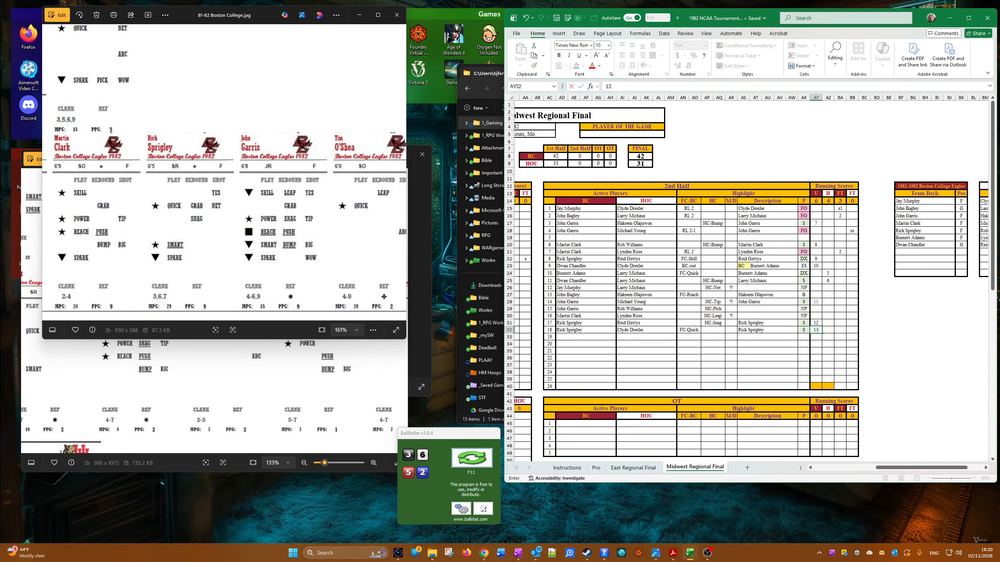
Step: Choose Rick Sprigley for Boston College and Larry Michaux for Houston as active players in the nineteenth 2nd-half row
{"action": "left_click", "coordinate": [566, 336]}
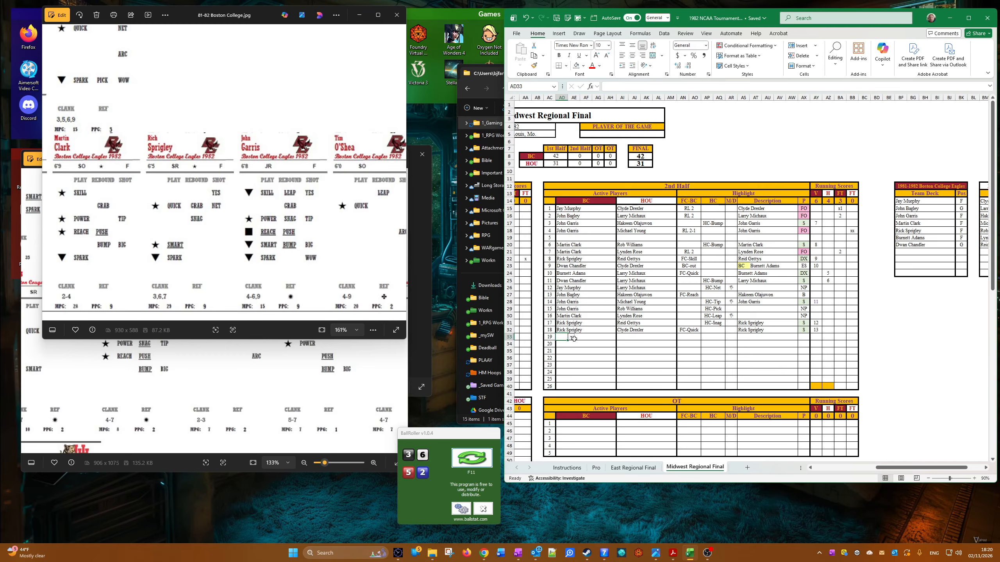
{"action": "left_click", "coordinate": [572, 338]}
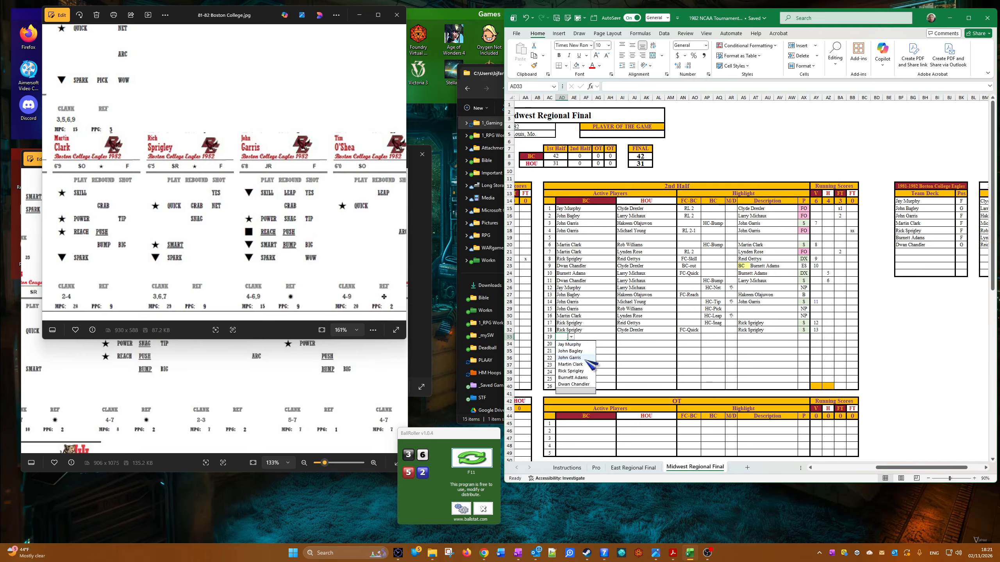
{"action": "left_click", "coordinate": [586, 371]}
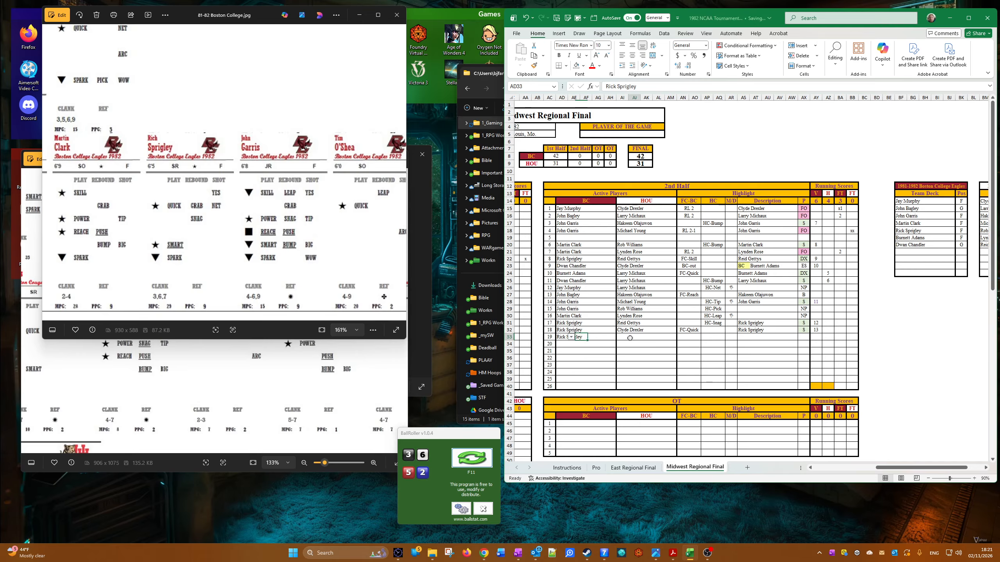
{"action": "left_click", "coordinate": [624, 338]}
{"action": "left_click", "coordinate": [632, 338]}
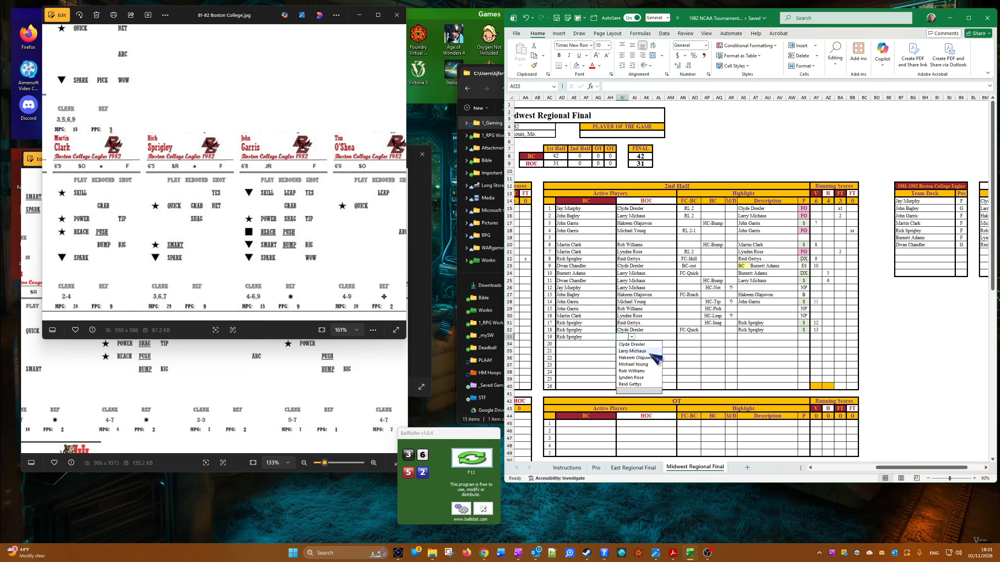
{"action": "left_click", "coordinate": [650, 353]}
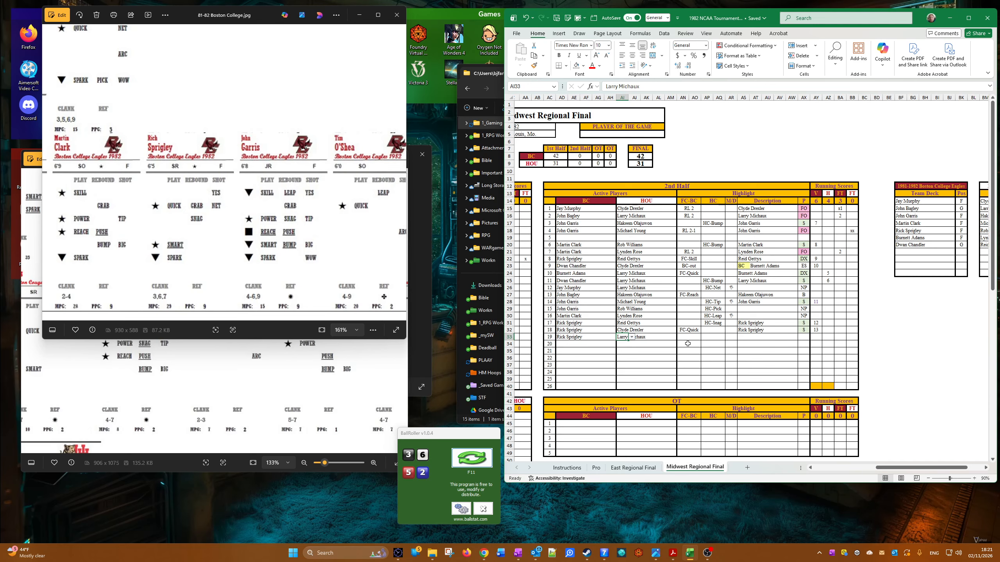
Step: Choose FC-Power in the nineteenth 2nd-half row's FC-BC column
{"action": "key", "text": "Tab"}
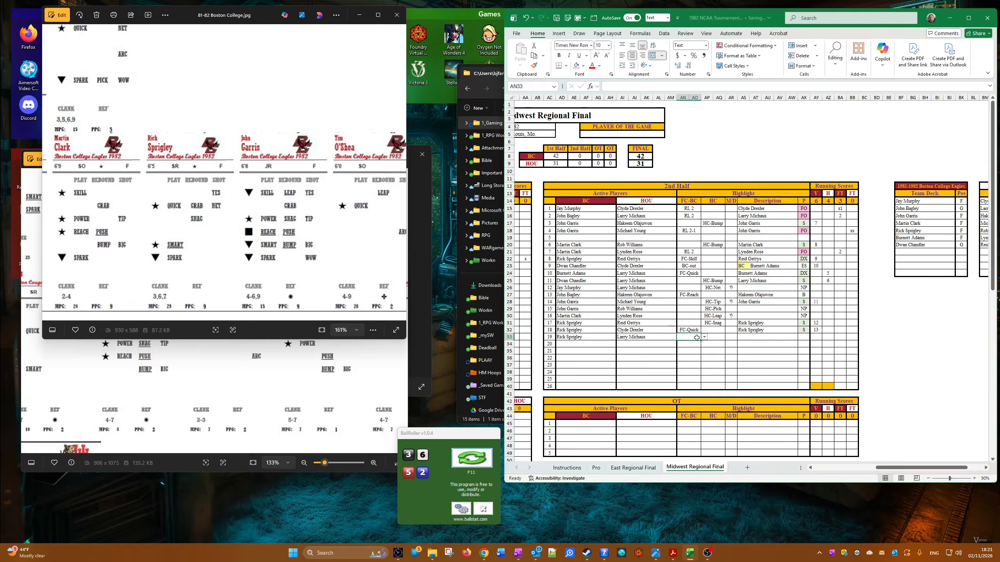
{"action": "left_click", "coordinate": [704, 337]}
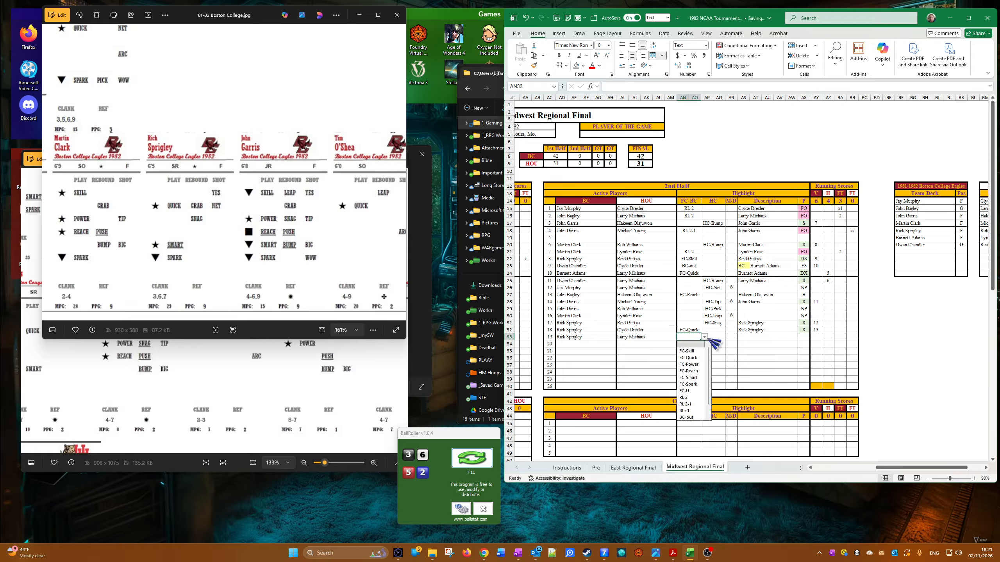
{"action": "left_click", "coordinate": [695, 363]}
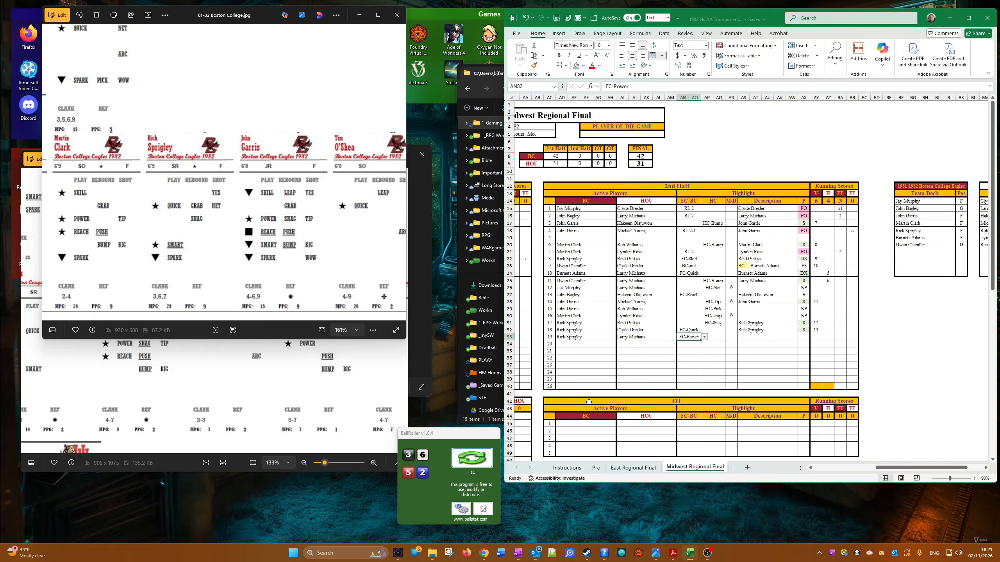
Step: Copy Rick Sprigley into the nineteenth 2nd-half row's Description cell as values only and choose M as its P result
{"action": "right_click", "coordinate": [572, 346]}
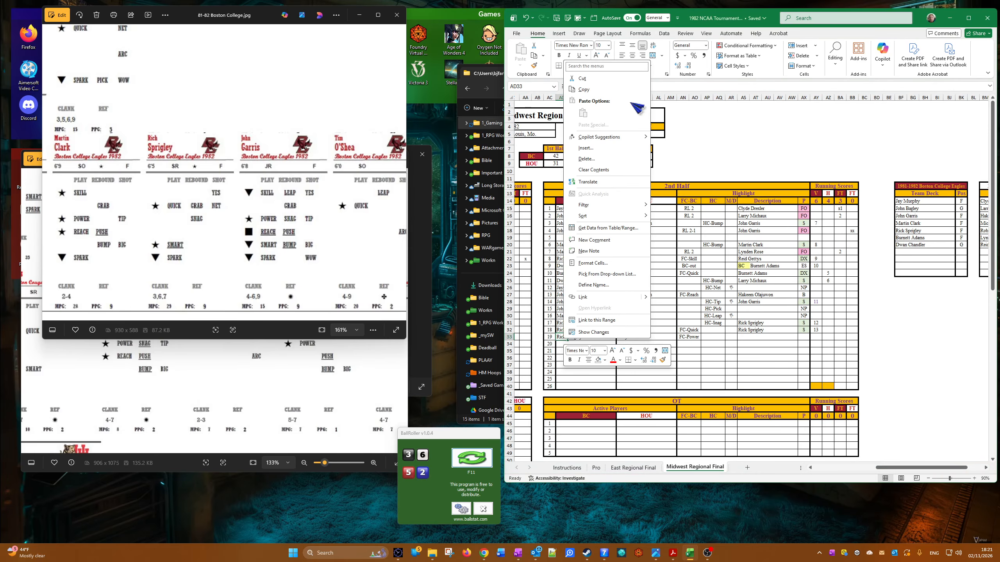
{"action": "left_click", "coordinate": [626, 90]}
{"action": "left_click", "coordinate": [739, 336]}
{"action": "right_click", "coordinate": [739, 336]}
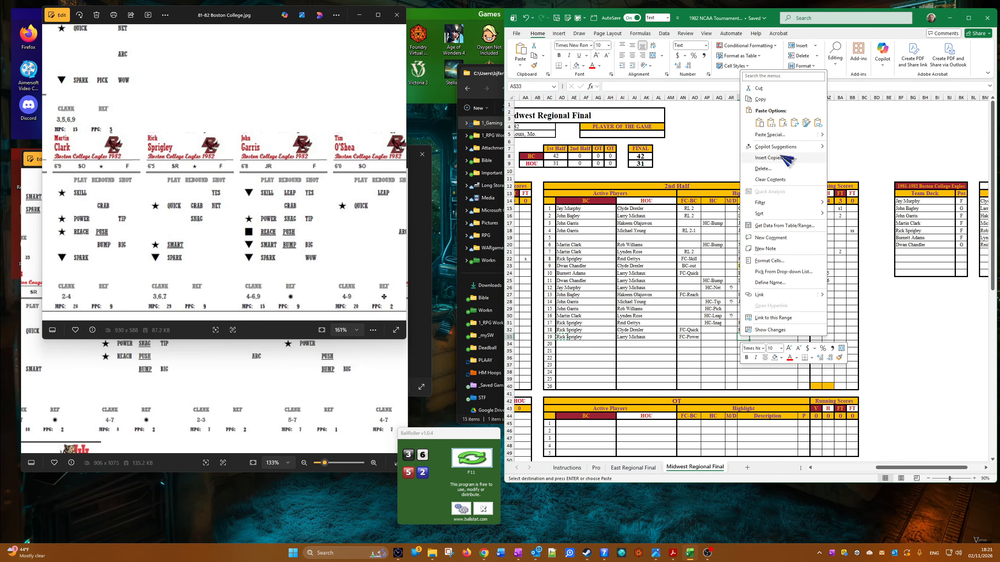
{"action": "left_click", "coordinate": [775, 126]}
{"action": "left_click", "coordinate": [806, 336]}
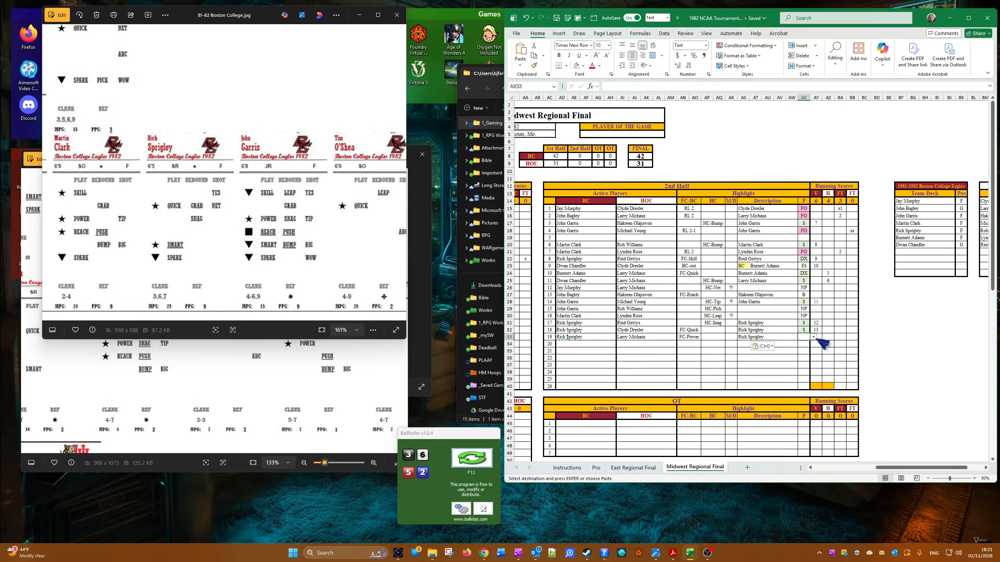
{"action": "left_click", "coordinate": [813, 337]}
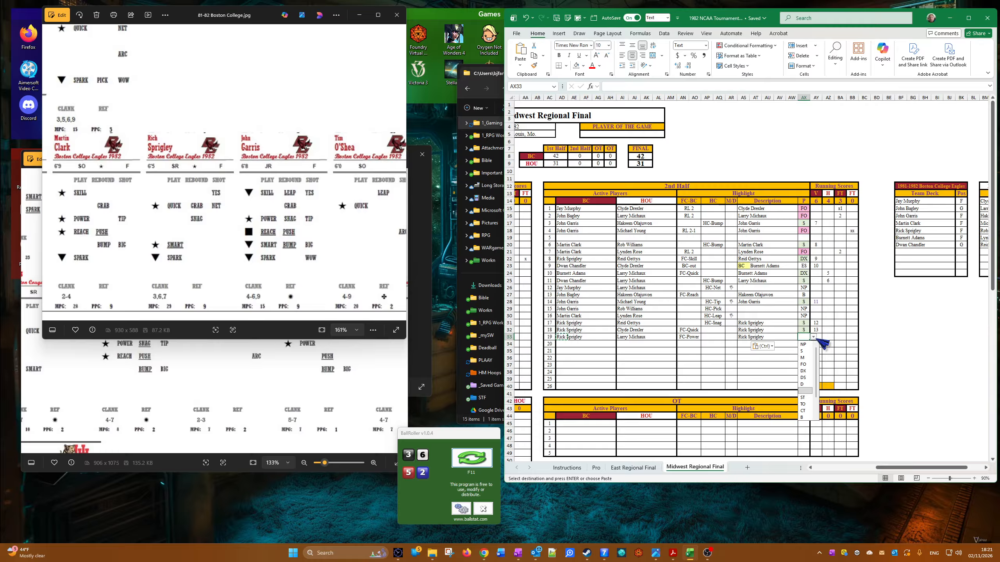
Step: Choose Burnett Adams for Boston College and Hakeem Olajuwon for Houston as active players in the twentieth 2nd-half row
{"action": "left_click", "coordinate": [567, 345]}
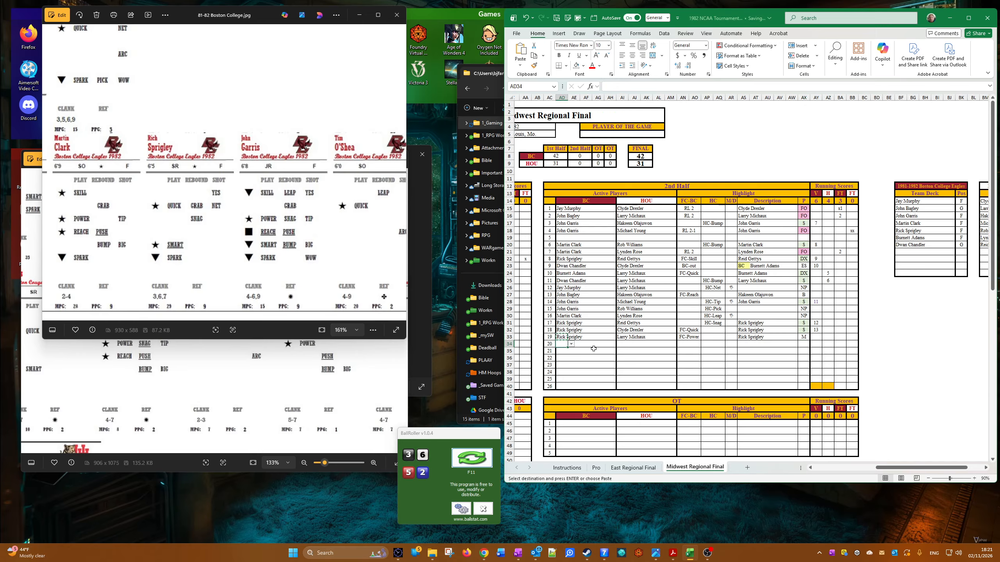
{"action": "left_click", "coordinate": [571, 344]}
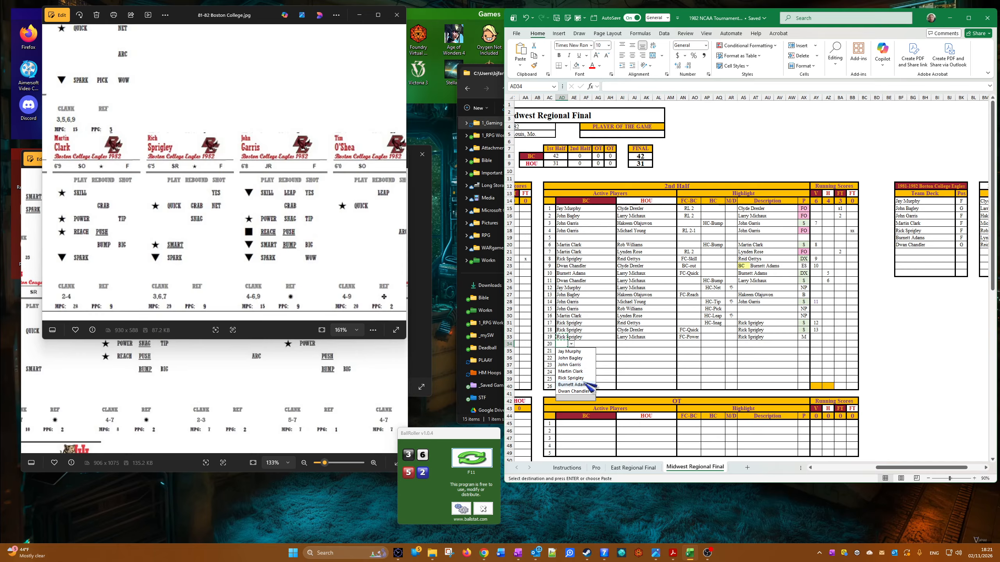
{"action": "left_click", "coordinate": [572, 385]}
{"action": "left_click", "coordinate": [620, 343]}
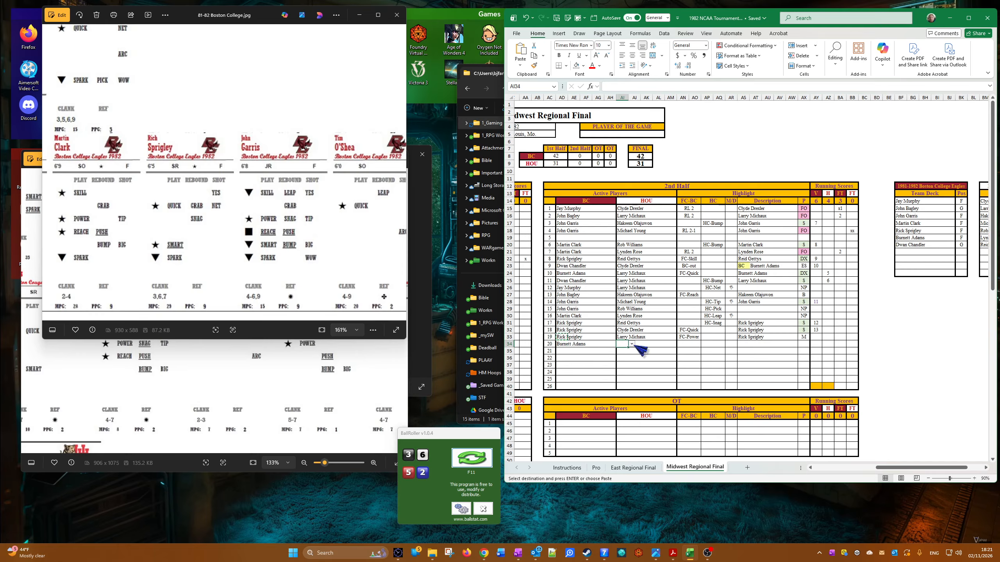
{"action": "left_click", "coordinate": [632, 344]}
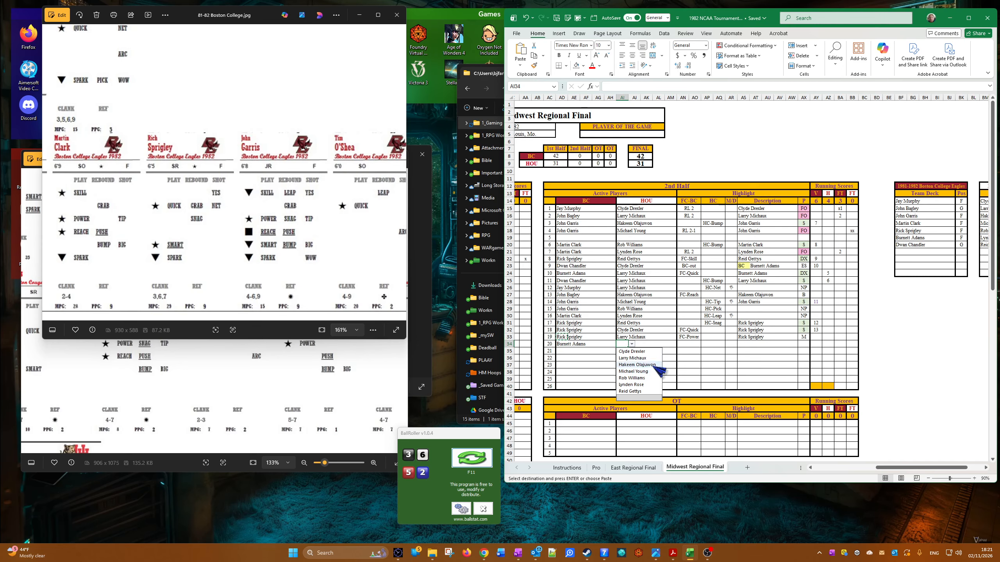
{"action": "left_click", "coordinate": [645, 365]}
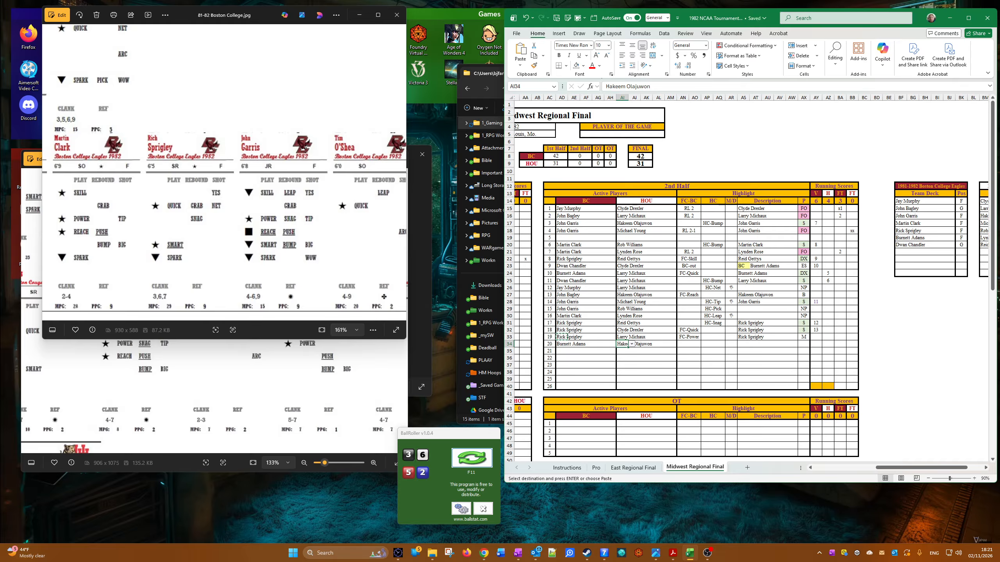
Step: Choose FC-Spark in the twentieth 2nd-half row's FC-BC column and check Hakeem Olajuwon's card on the Houston image
{"action": "left_click", "coordinate": [692, 345]}
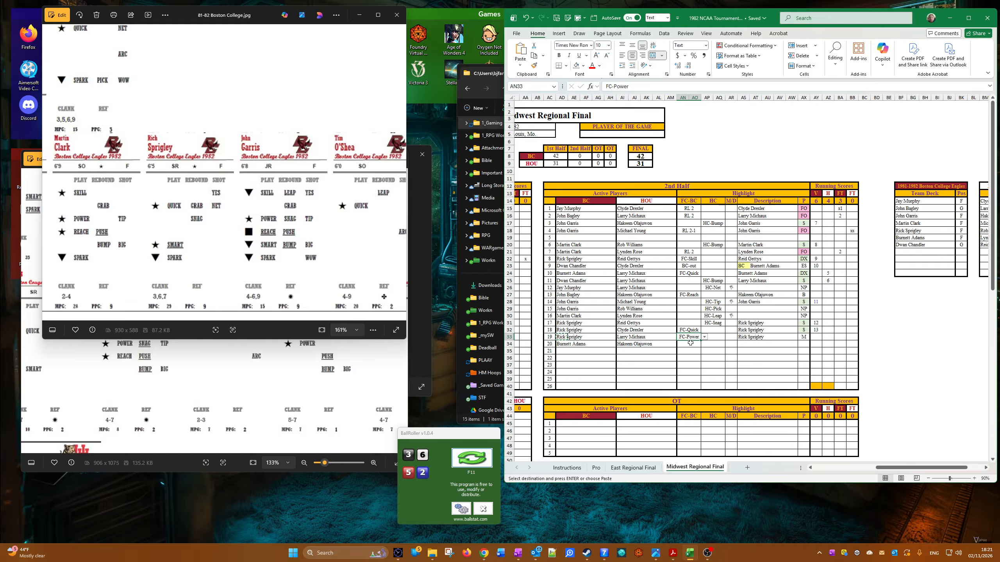
{"action": "left_click", "coordinate": [704, 344]}
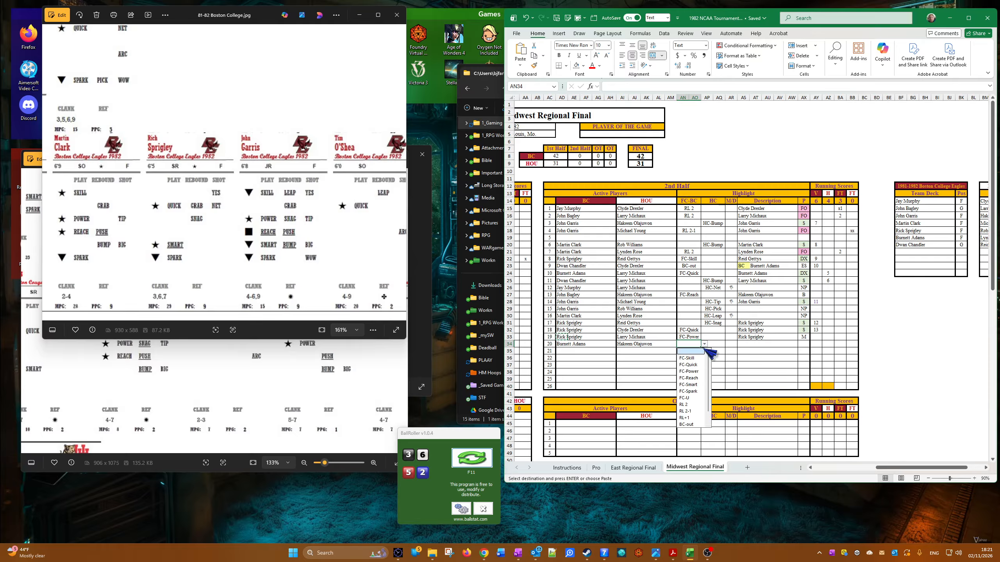
{"action": "left_click", "coordinate": [696, 391]}
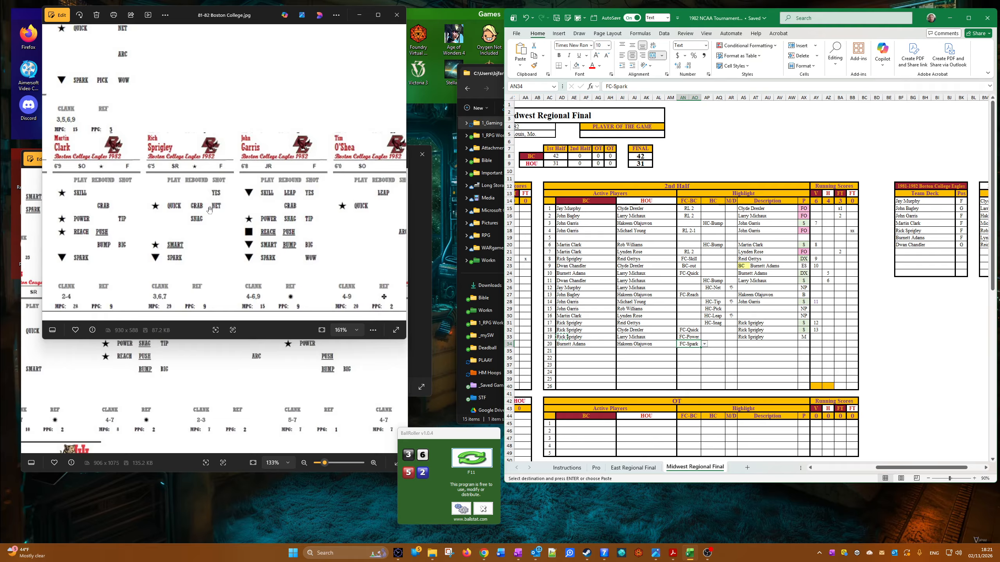
{"action": "left_click", "coordinate": [140, 359]}
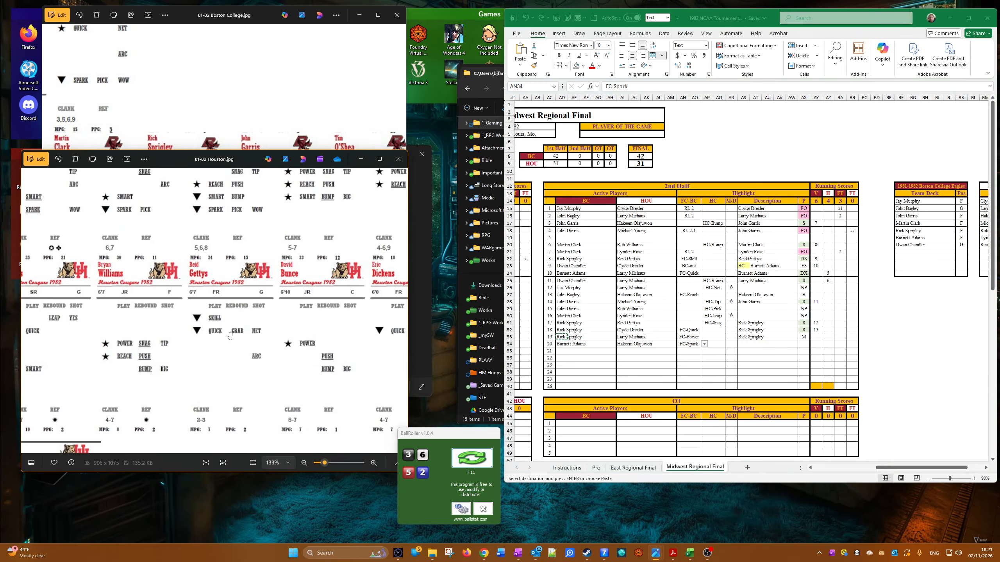
{"action": "left_click_drag", "start_coordinate": [136, 361], "coordinate": [87, 428]}
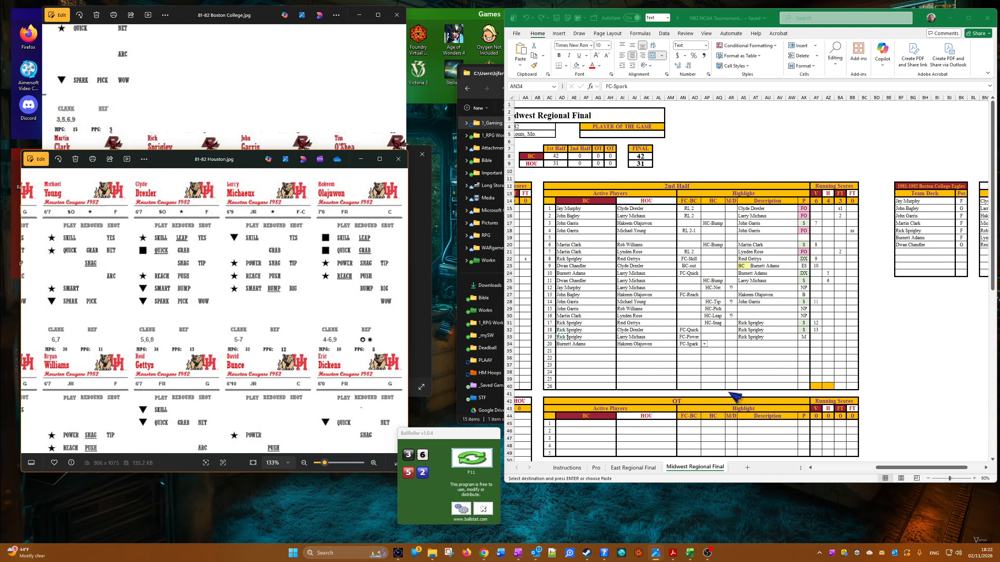
Step: Copy Hakeem Olajuwon from the twentieth 2nd-half row's HOU cell into its Description cell as values only
{"action": "left_click", "coordinate": [647, 359]}
{"action": "right_click", "coordinate": [621, 344]}
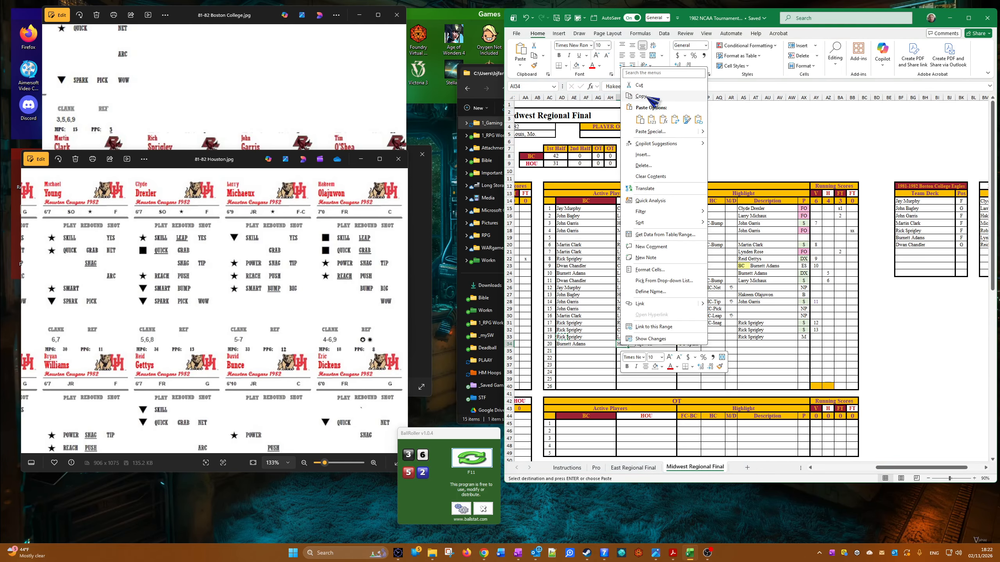
{"action": "left_click", "coordinate": [650, 97]}
{"action": "right_click", "coordinate": [747, 345]}
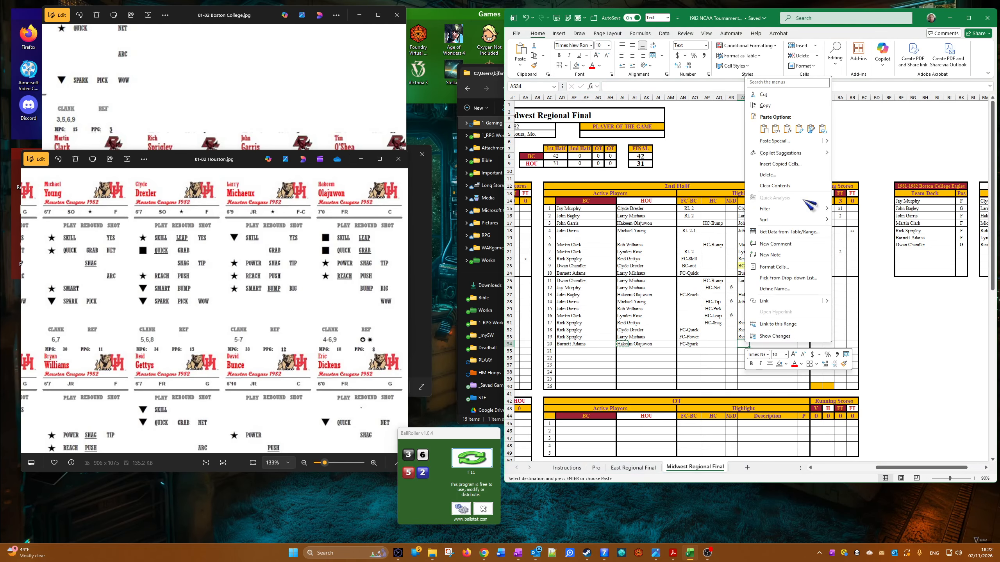
{"action": "left_click", "coordinate": [777, 129]}
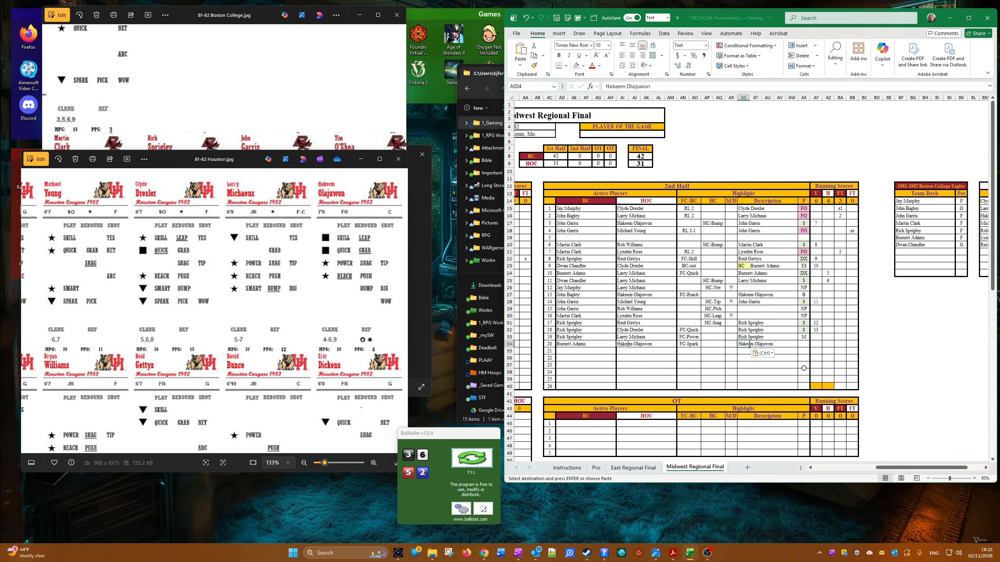
Step: Choose DX as the twentieth 2nd-half row's P result and enter 14 as Boston College's running score
{"action": "left_click", "coordinate": [805, 344]}
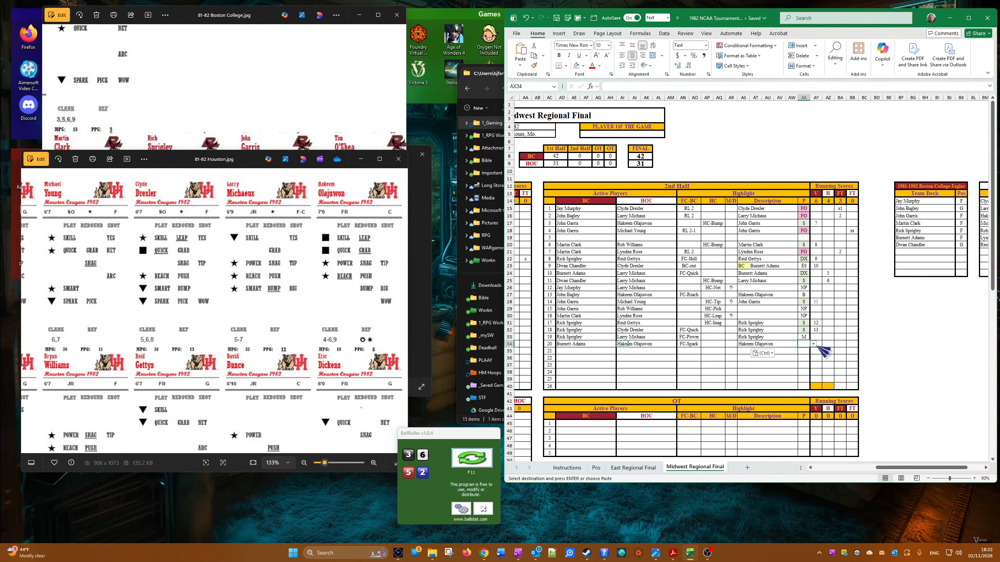
{"action": "left_click", "coordinate": [813, 344]}
{"action": "left_click", "coordinate": [804, 378]}
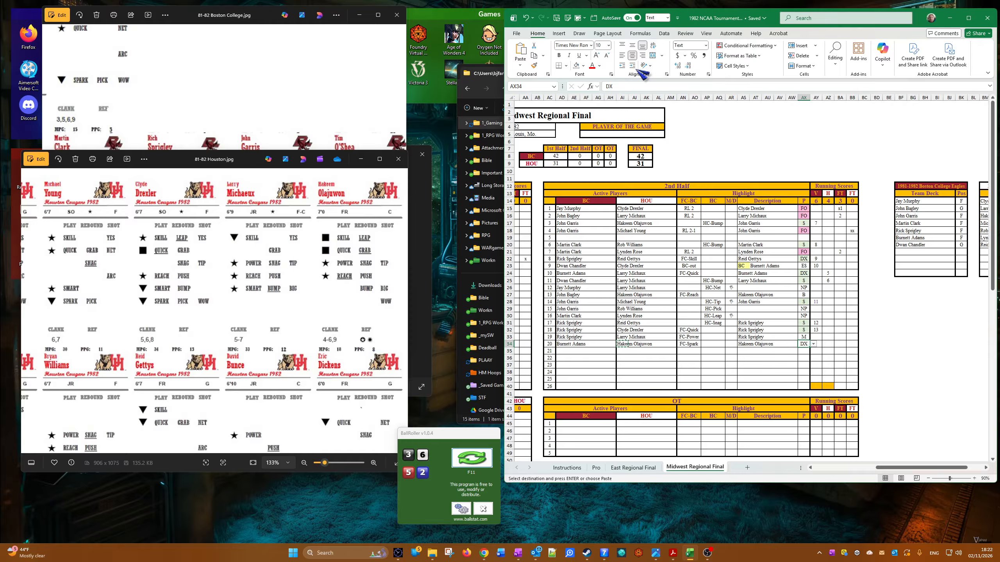
{"action": "left_click", "coordinate": [581, 18]}
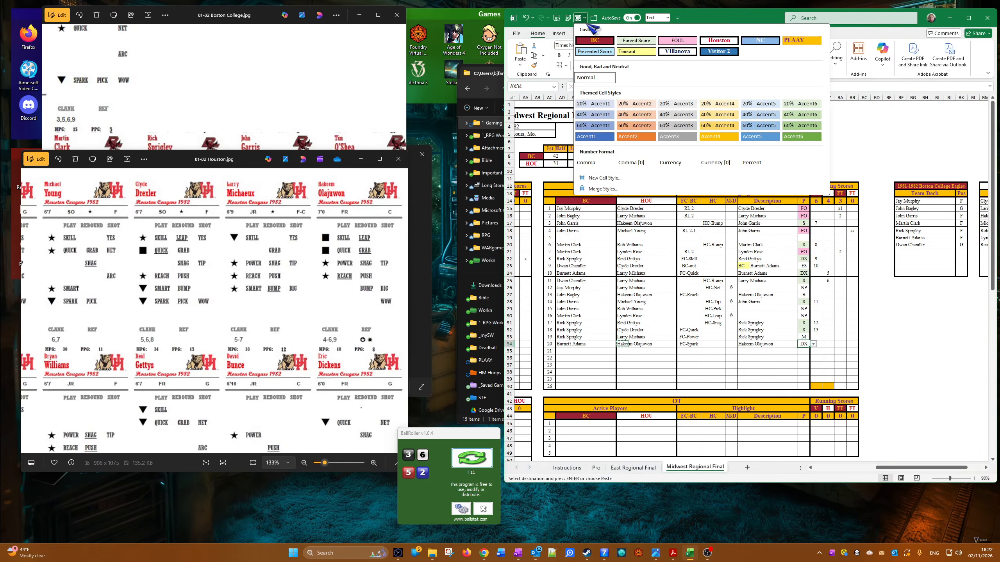
{"action": "key", "text": "Escape"}
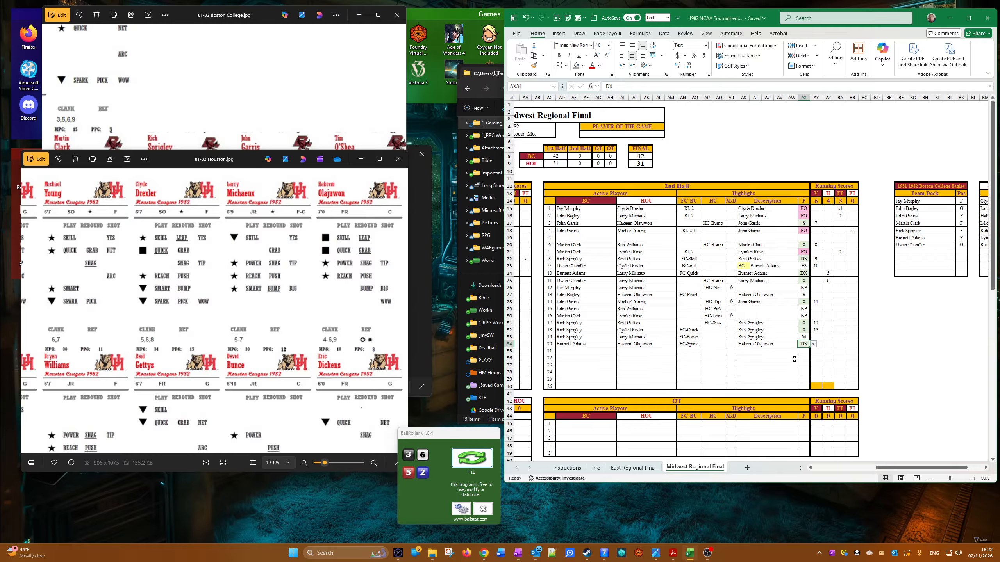
{"action": "left_click", "coordinate": [821, 345]}
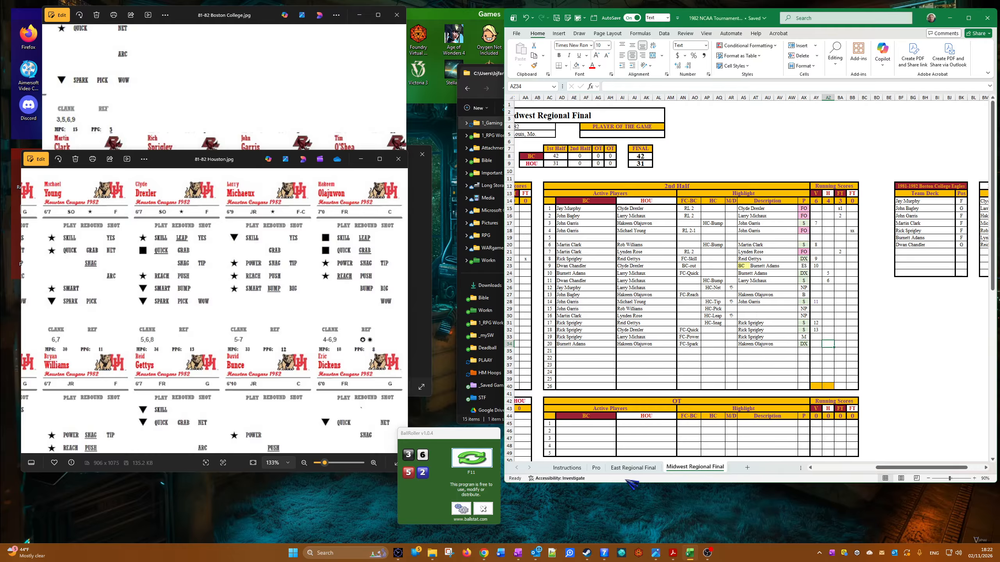
{"action": "type", "text": "14"}
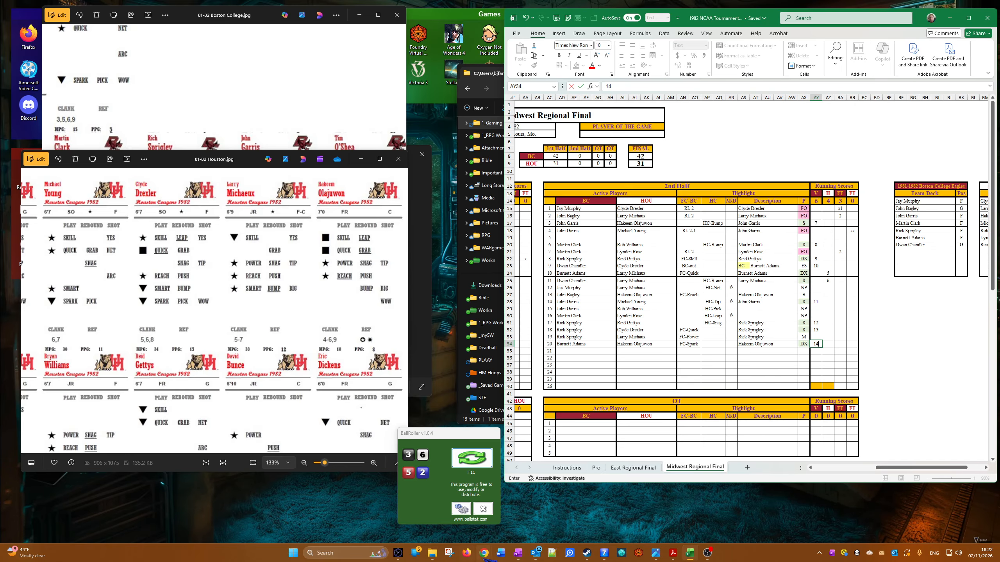
Step: Bring up the basketball notes in OneNote, move that window clear of the scoresheet, and consult them
{"action": "left_click", "coordinate": [519, 550]}
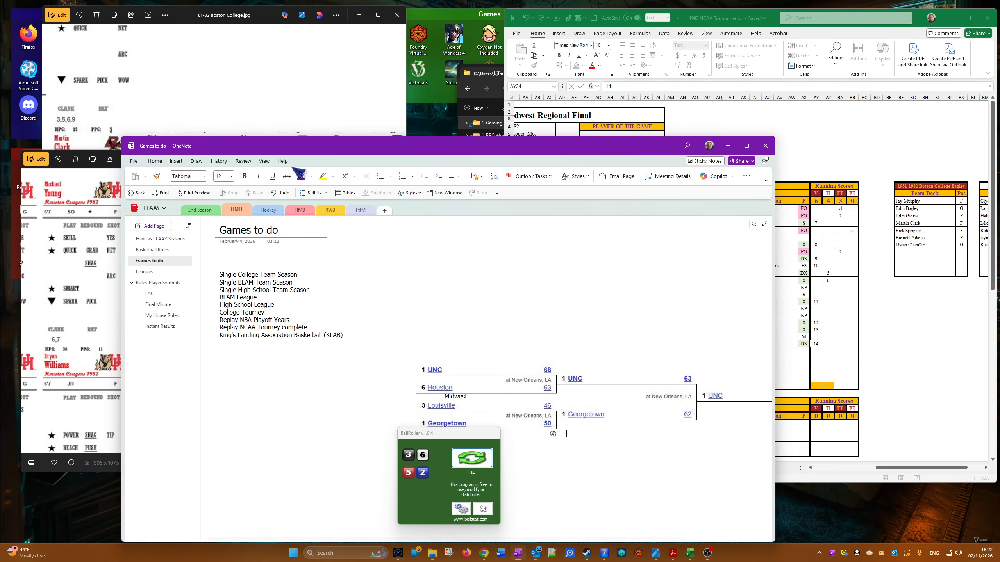
{"action": "left_click_drag", "start_coordinate": [318, 153], "coordinate": [0, 107]}
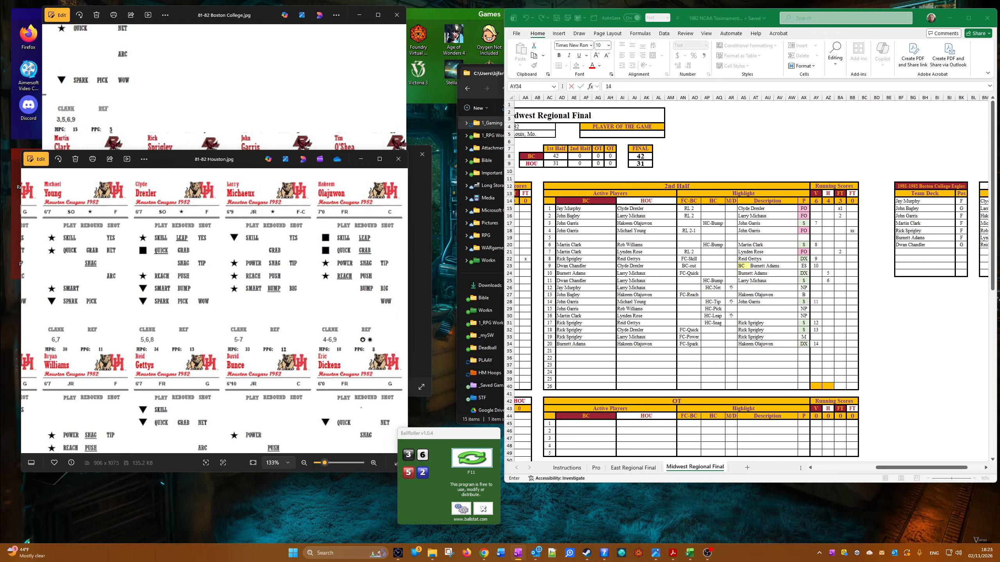
{"action": "key", "text": "alt+Tab"}
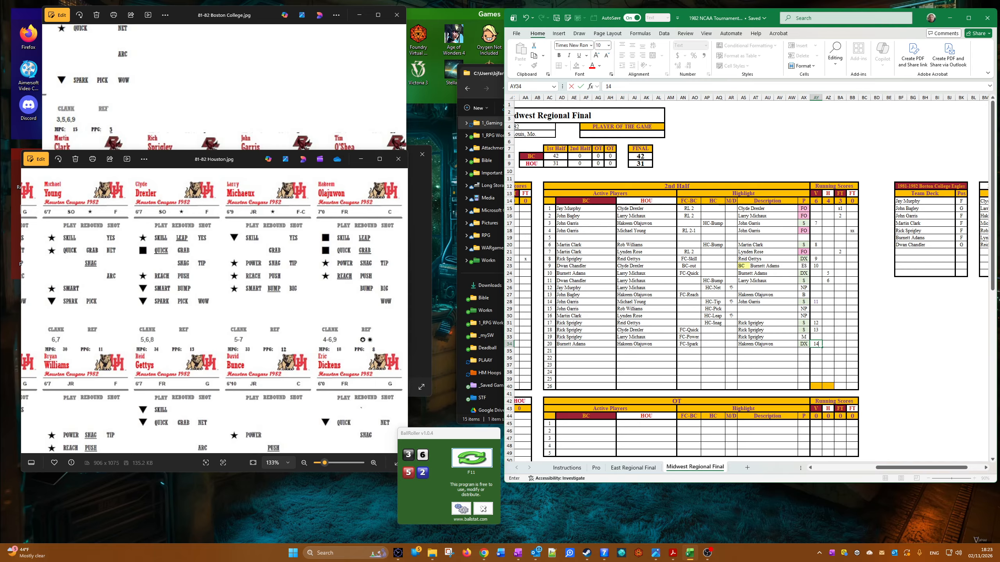
{"action": "key", "text": "alt+Tab"}
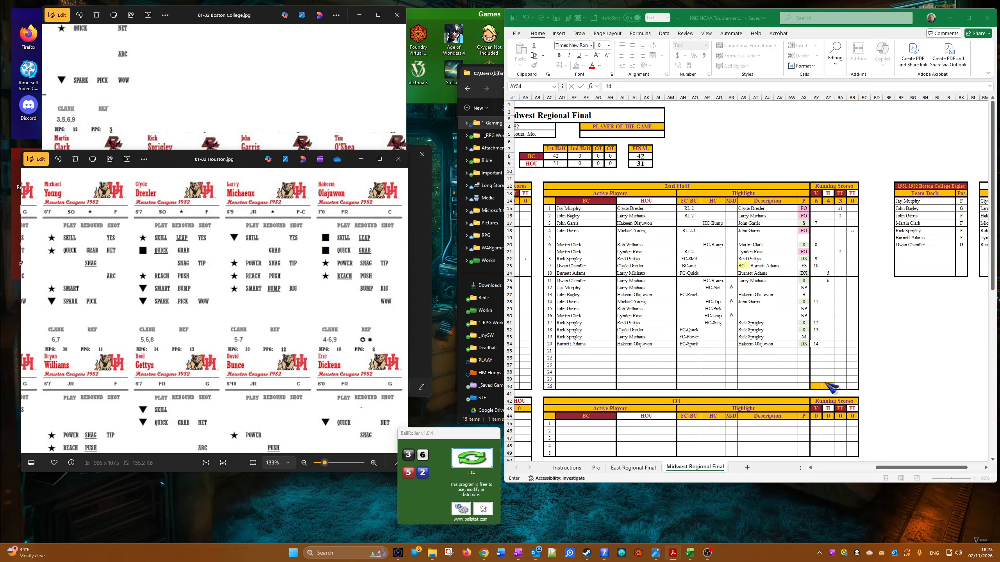
Step: Enter 96 for Boston College and 56 for Houston in the yellow total cells of the 2nd-half running scores
{"action": "left_click", "coordinate": [812, 387]}
{"action": "left_click", "coordinate": [812, 387]}
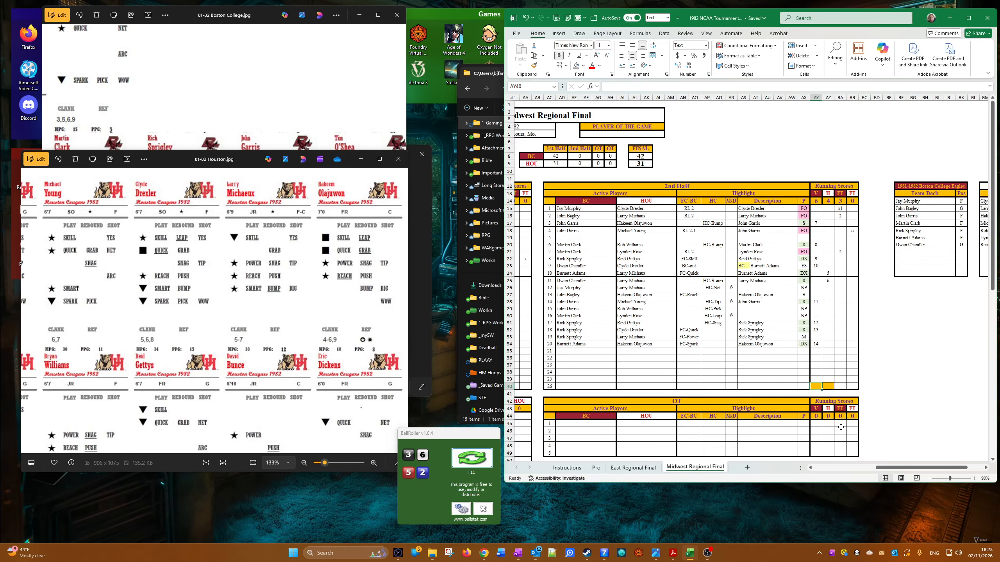
{"action": "type", "text": "96"}
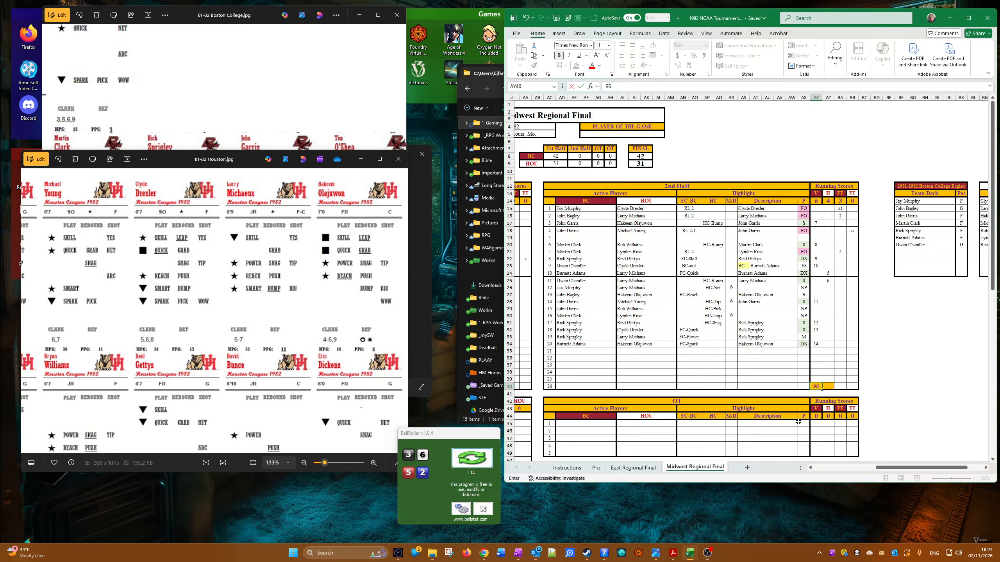
{"action": "key", "text": "Tab"}
{"action": "type", "text": "5"}
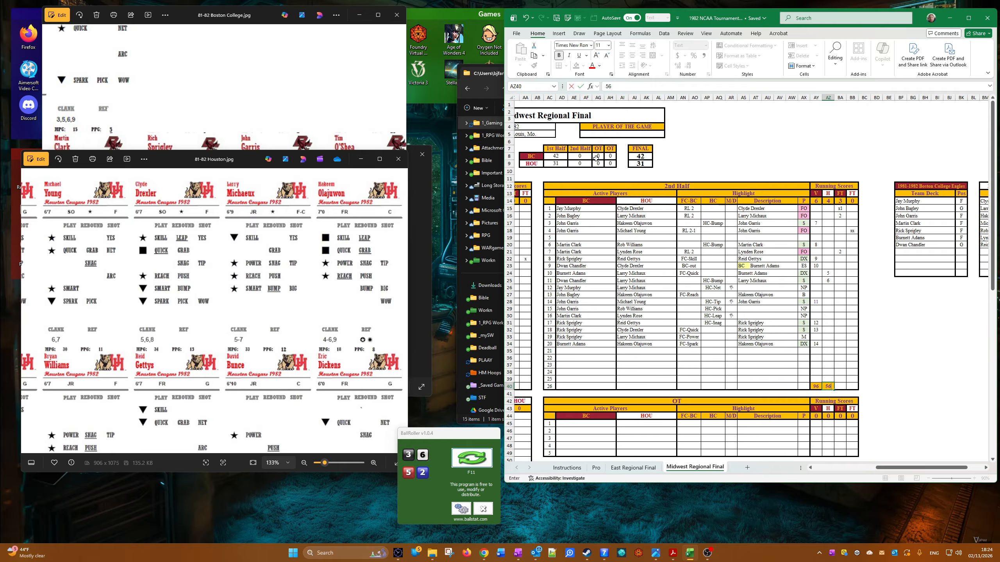
Step: Set the 2nd Half scores in the line score to 54 for BC and 25 for HOU
{"action": "left_click", "coordinate": [595, 158]}
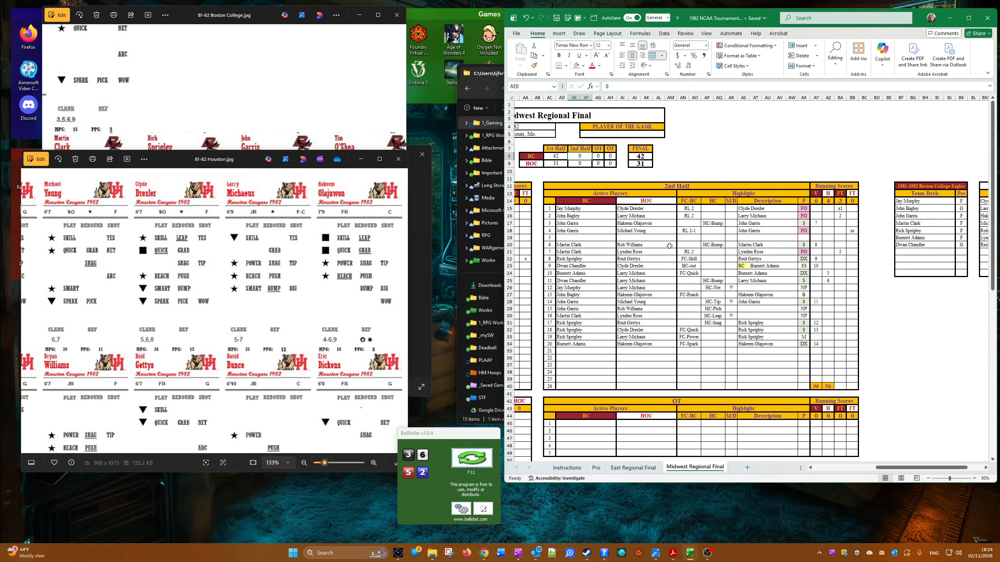
{"action": "key", "text": "Down"}
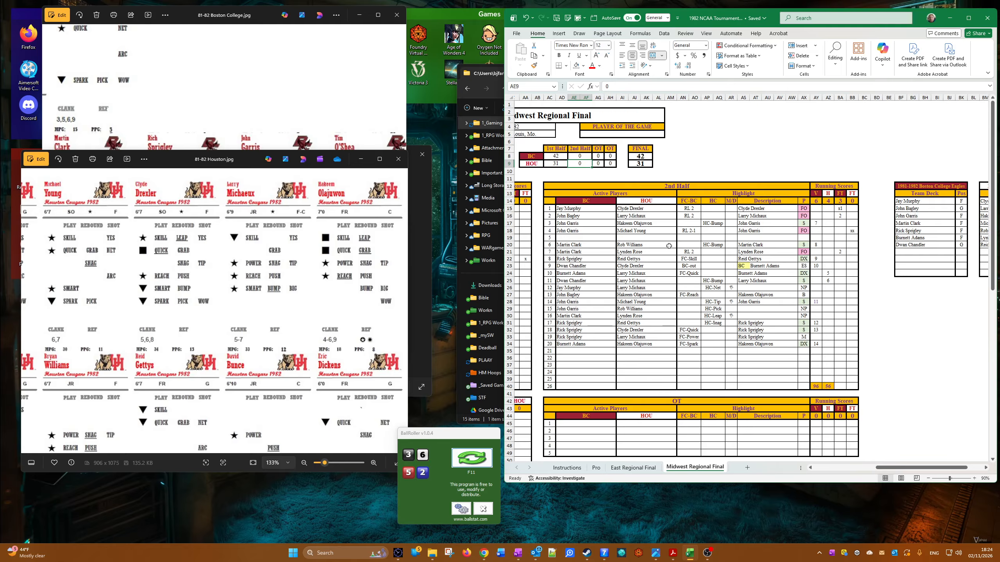
{"action": "type", "text": "25"}
{"action": "key", "text": "Up"}
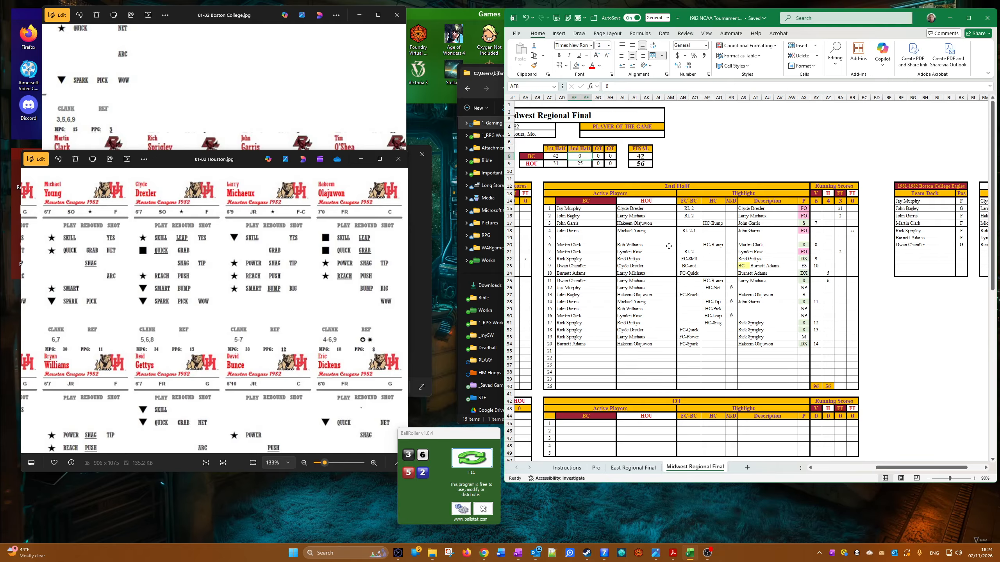
{"action": "type", "text": "54"}
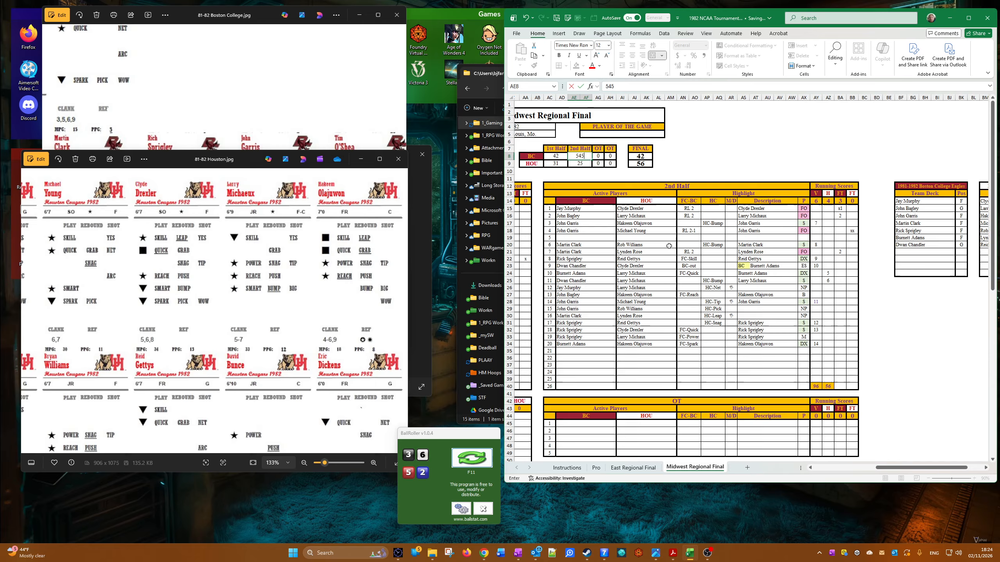
{"action": "key", "text": "Return"}
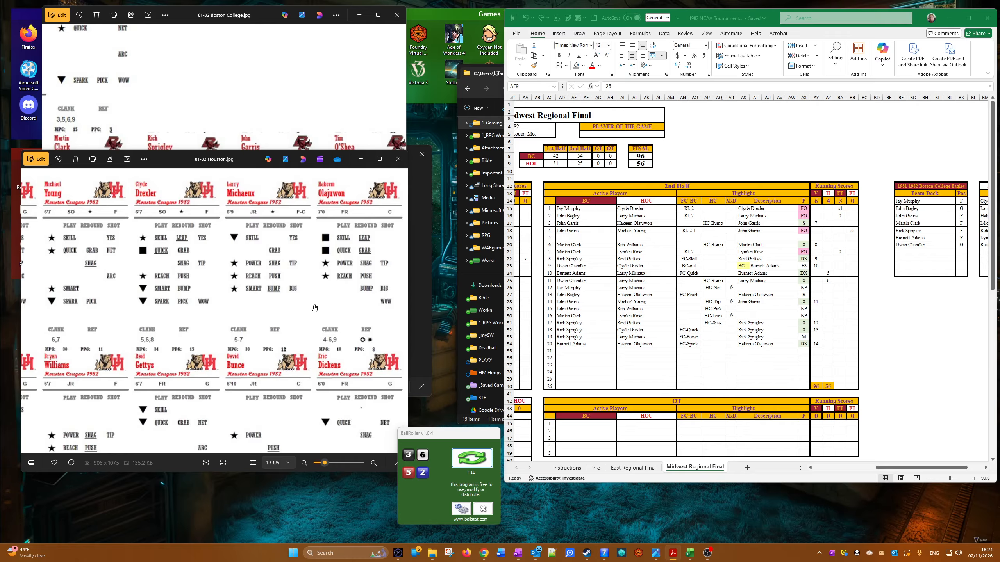
Step: Enter F-John Garris as Player of the Game and bring the Boston College player cards image to the front
{"action": "left_click", "coordinate": [617, 129]}
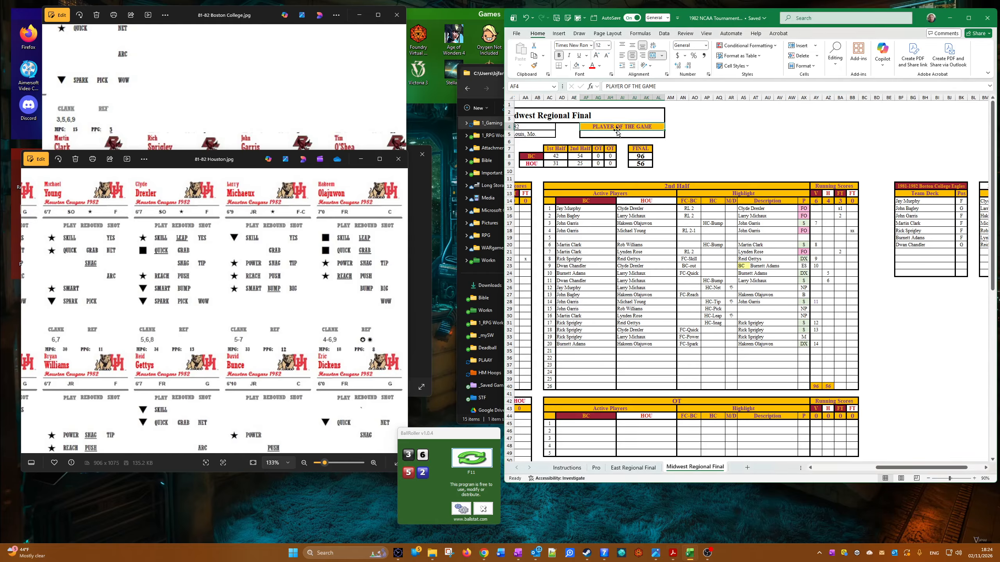
{"action": "left_click", "coordinate": [616, 134]}
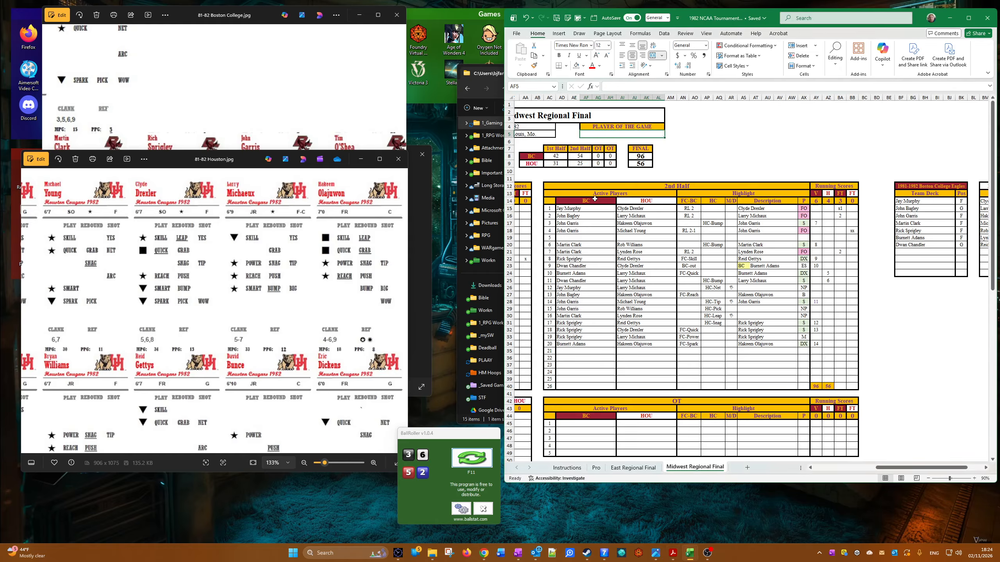
{"action": "type", "text": "G"}
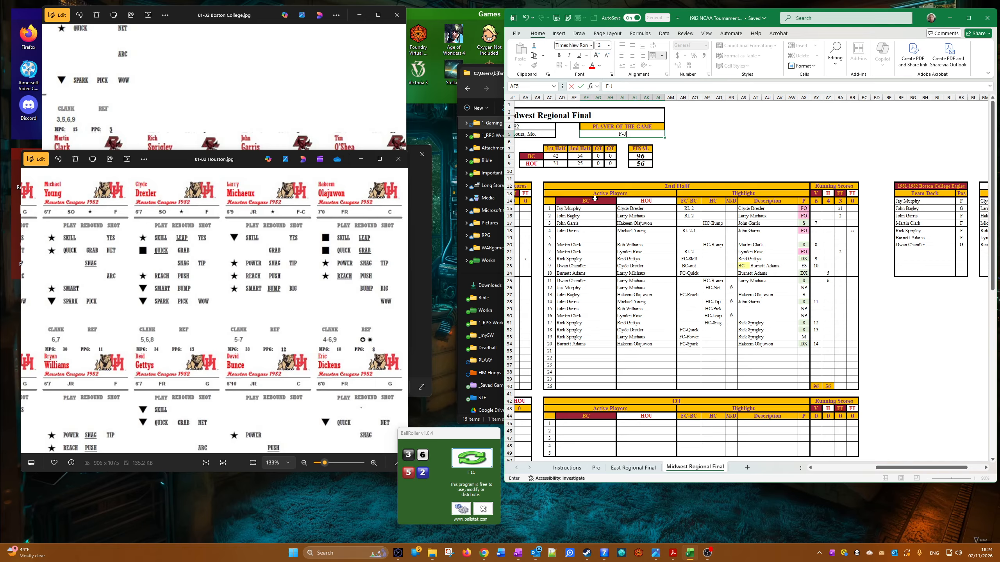
{"action": "type", "text": "ohn Garris"}
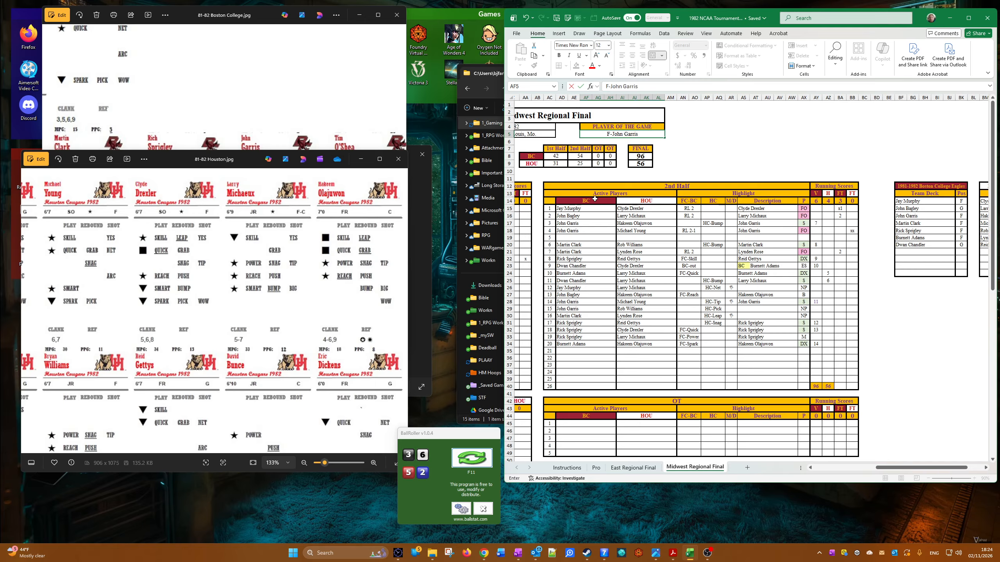
{"action": "left_click", "coordinate": [720, 409]}
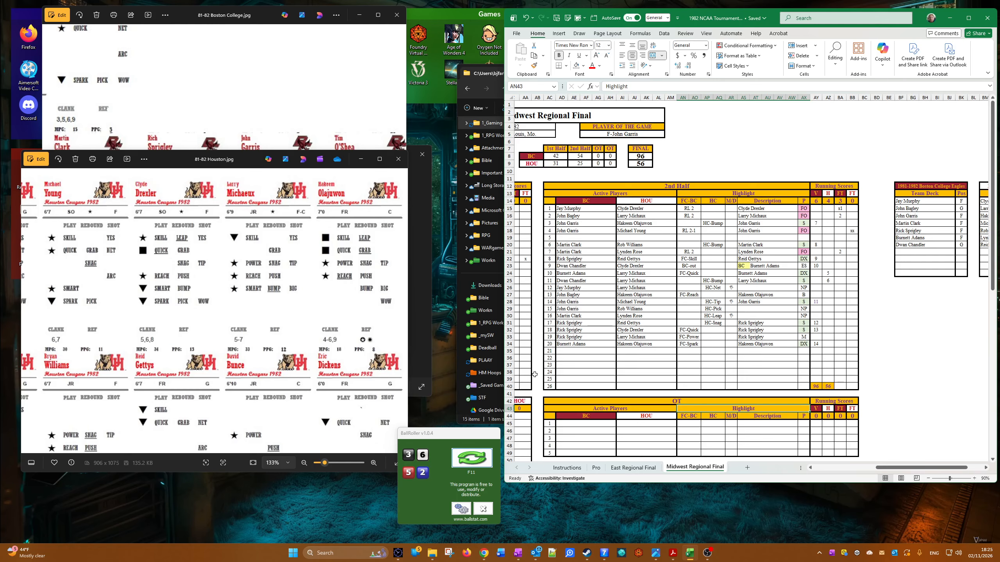
{"action": "left_click", "coordinate": [296, 59]}
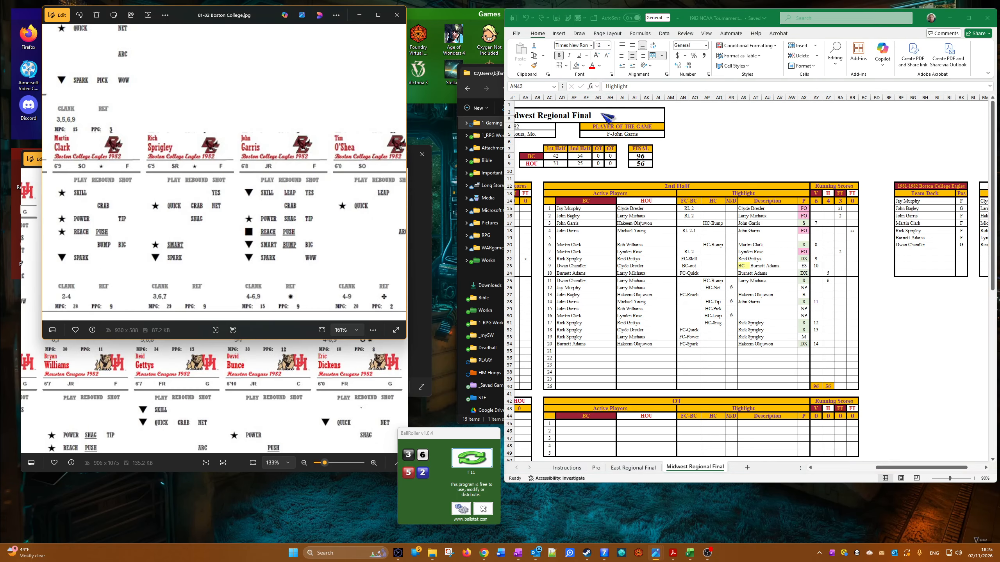